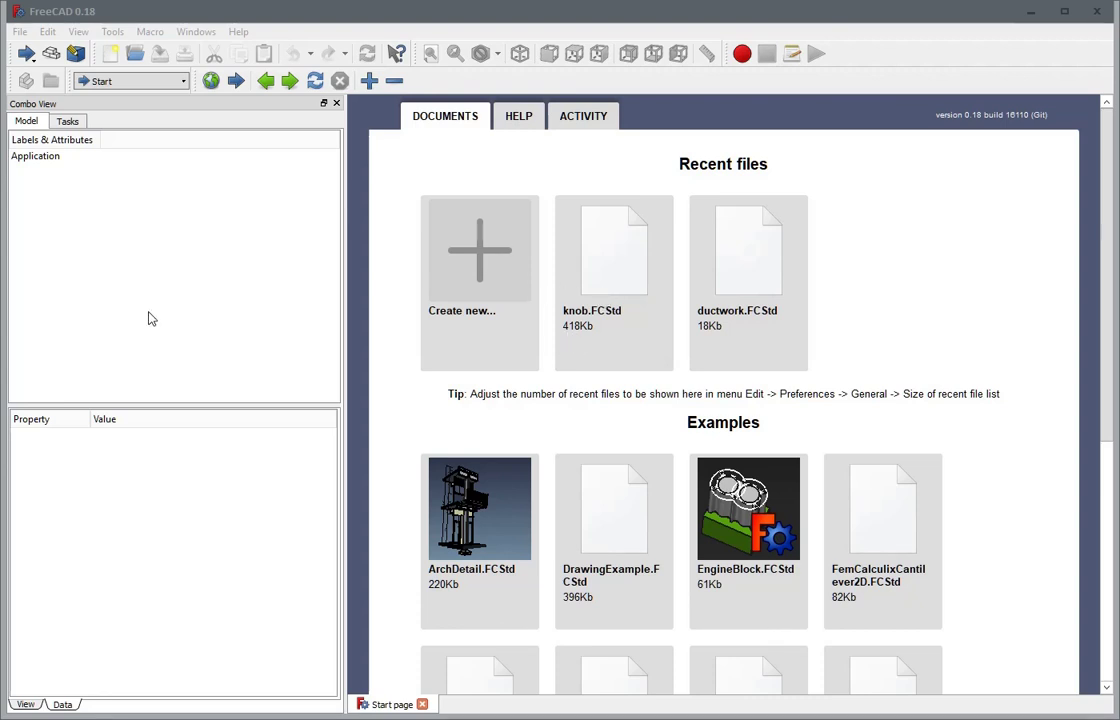
# Check the program's version and build details in the About information
pyautogui.click(238, 31)
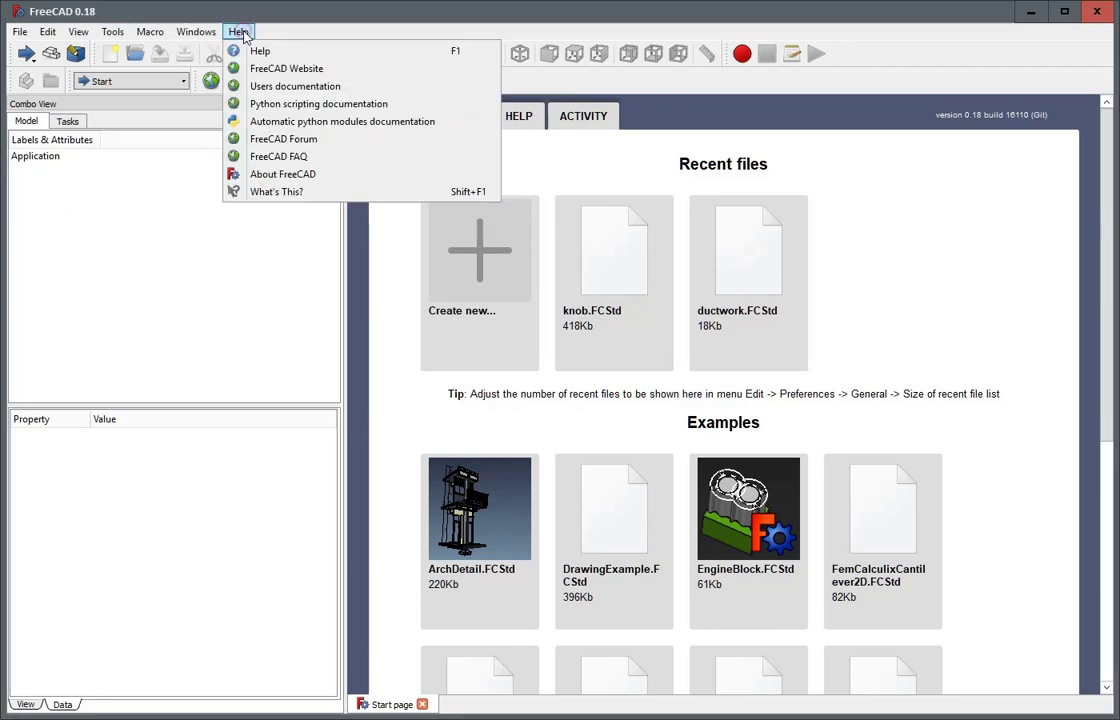
pyautogui.click(266, 174)
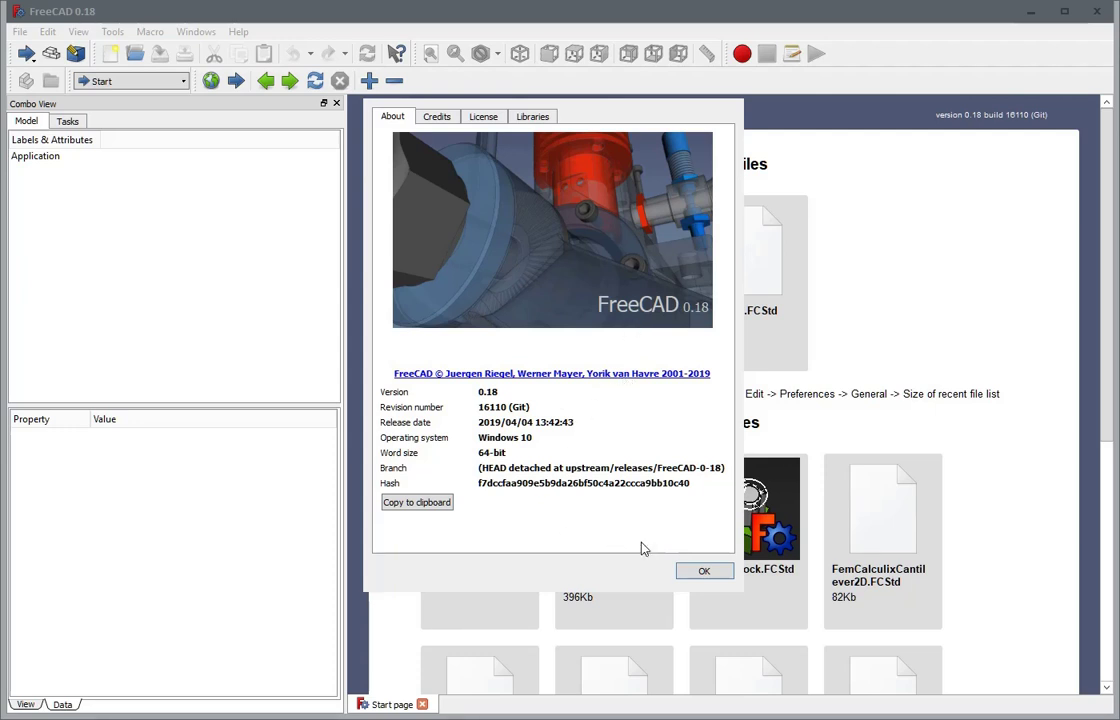
pyautogui.click(704, 570)
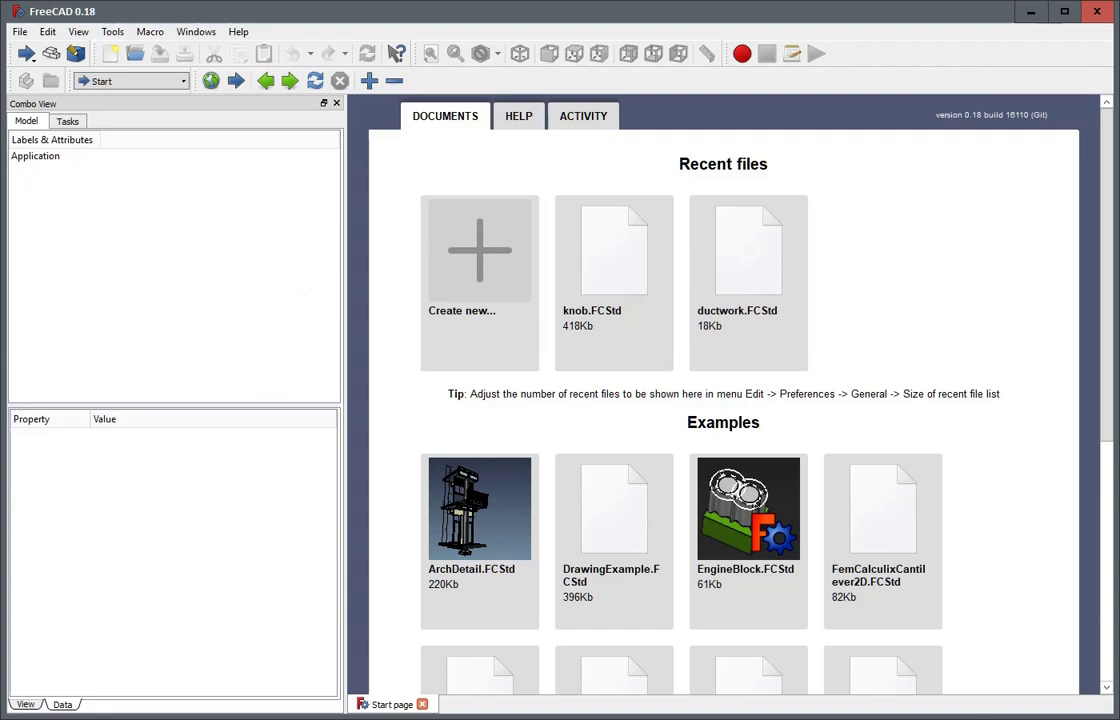
# Switch to the Part Design workbench and create a new empty document
pyautogui.moveTo(1107, 388); pyautogui.dragTo(1108, 612)
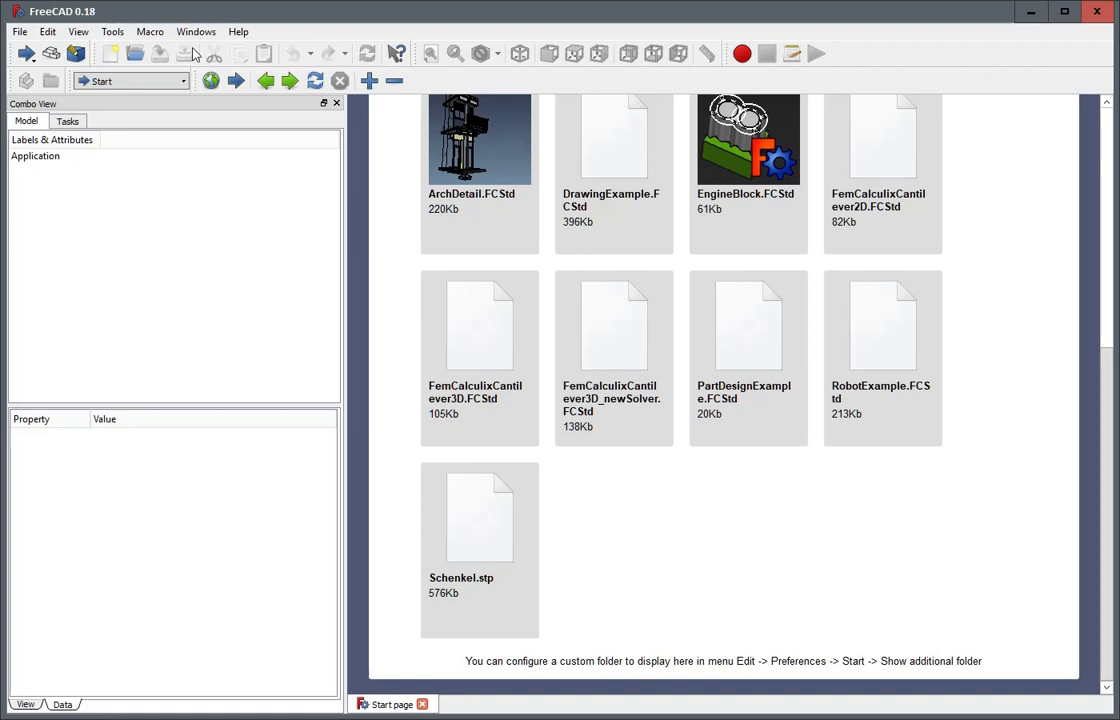
pyautogui.click(82, 33)
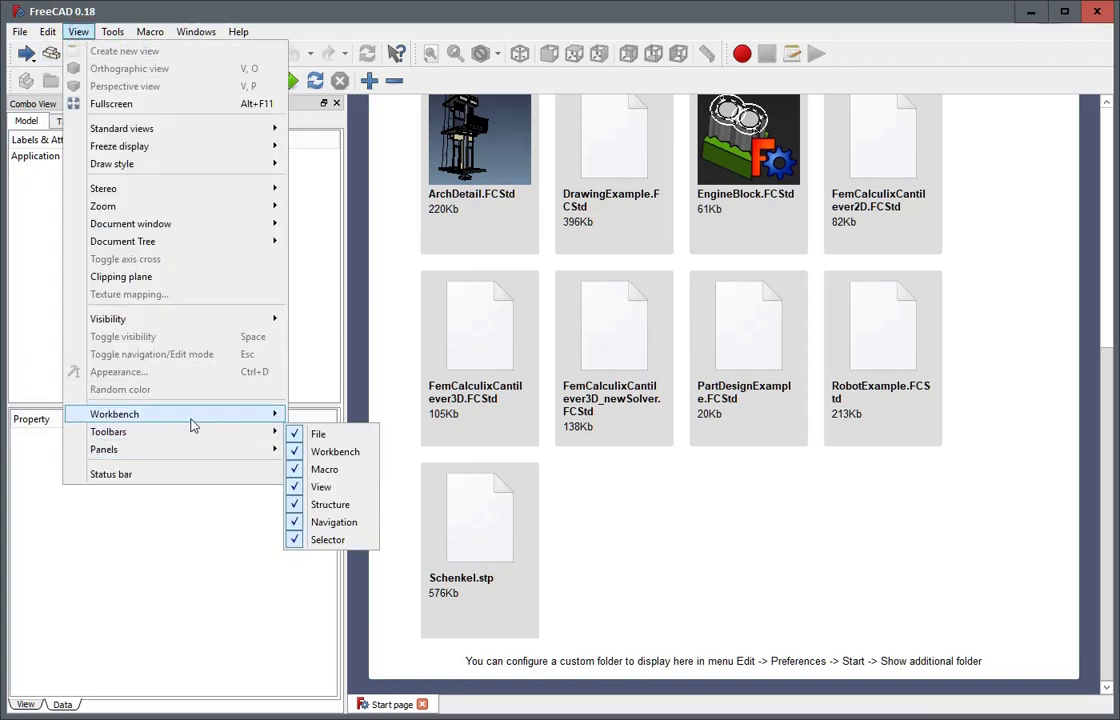
pyautogui.moveTo(195, 423)
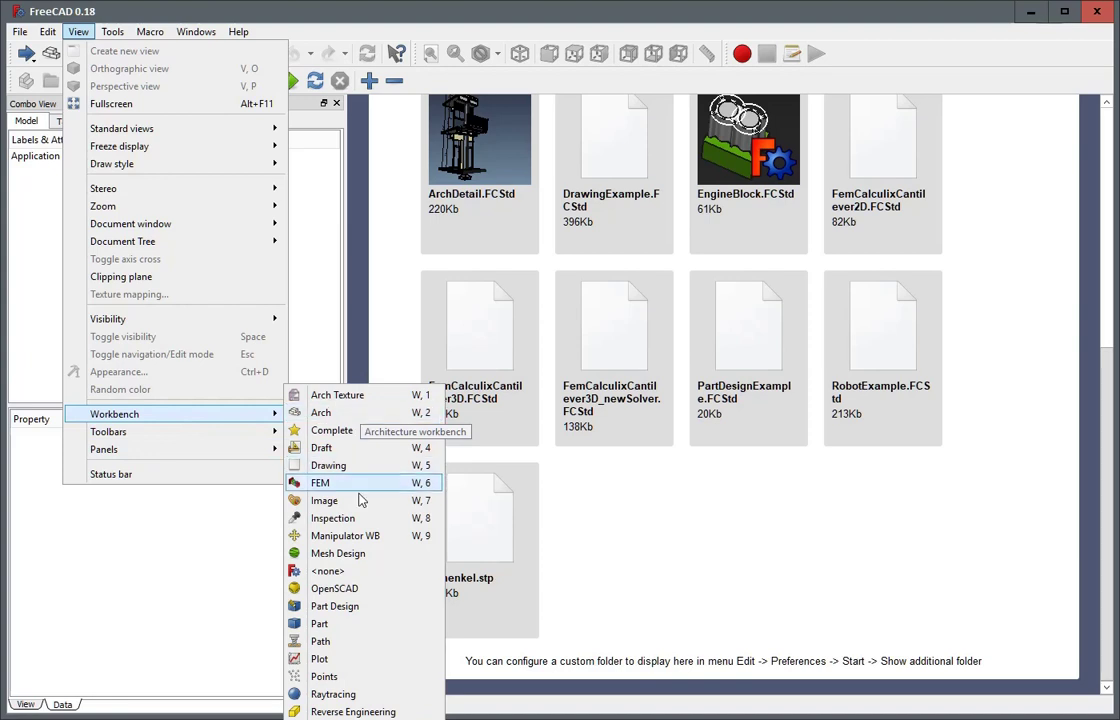
pyautogui.click(360, 607)
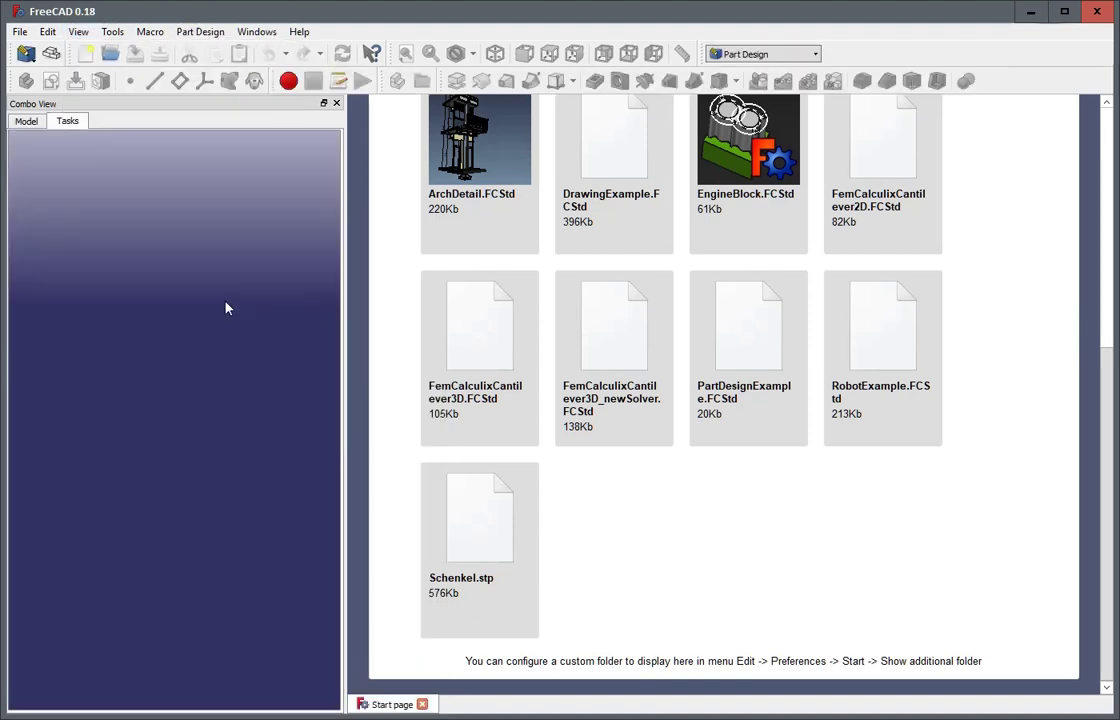
pyautogui.click(85, 53)
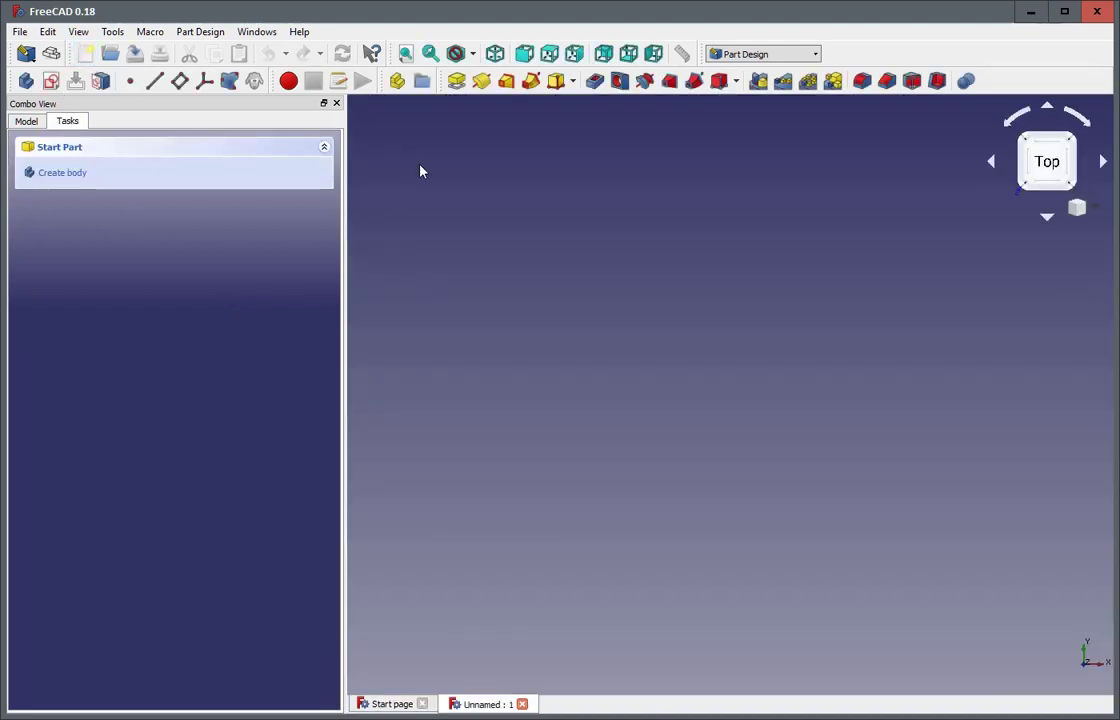
# Create a body and start a new sketch in it on the XY plane
pyautogui.click(26, 82)
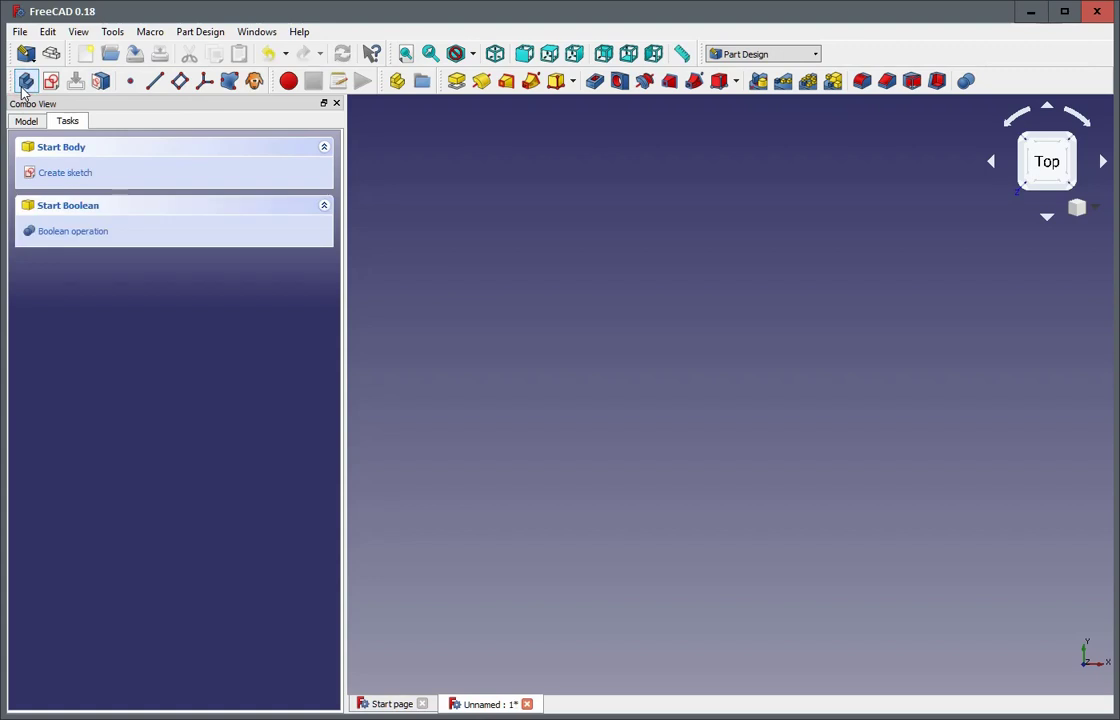
pyautogui.click(55, 175)
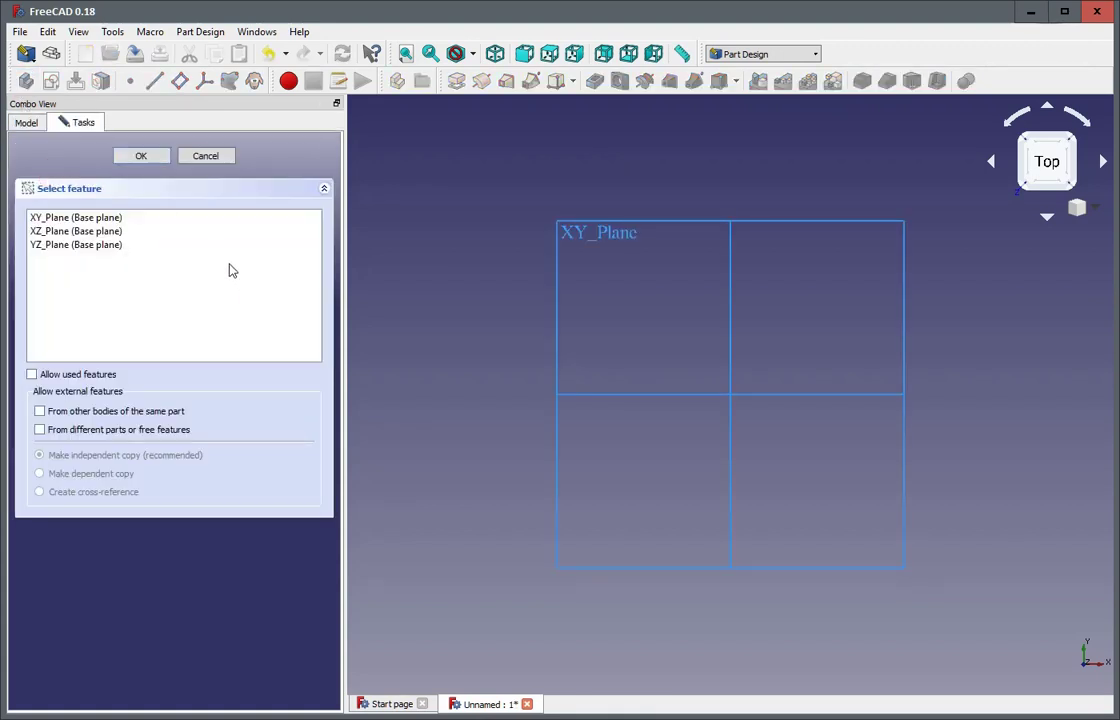
pyautogui.click(61, 218)
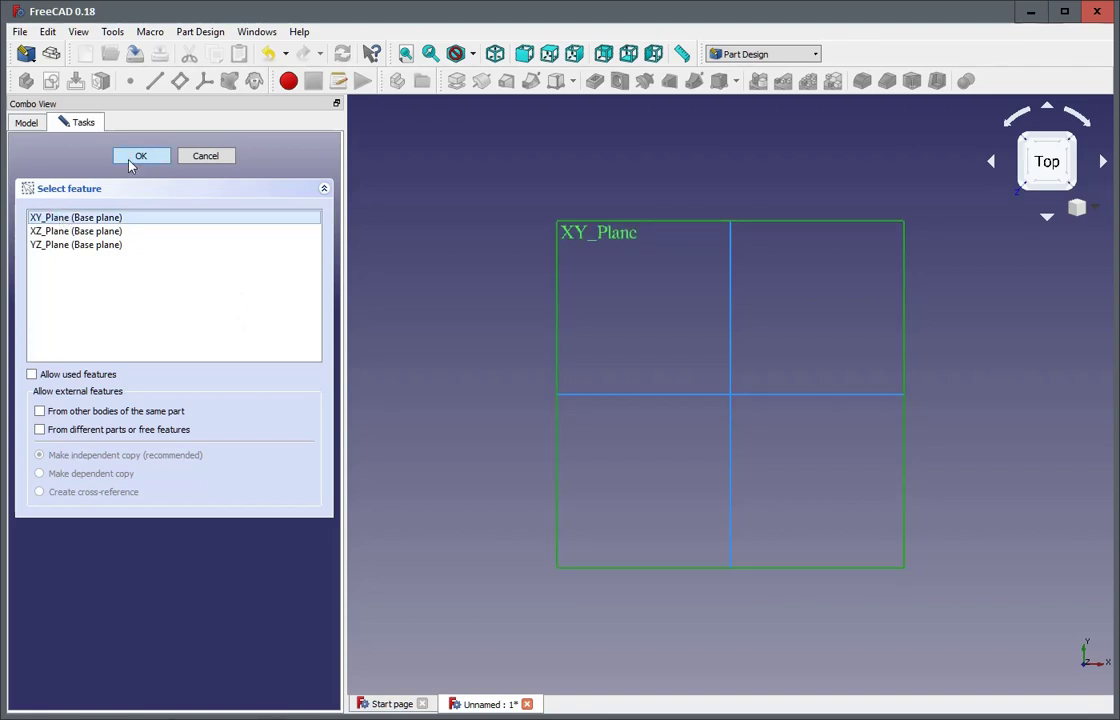
pyautogui.click(130, 161)
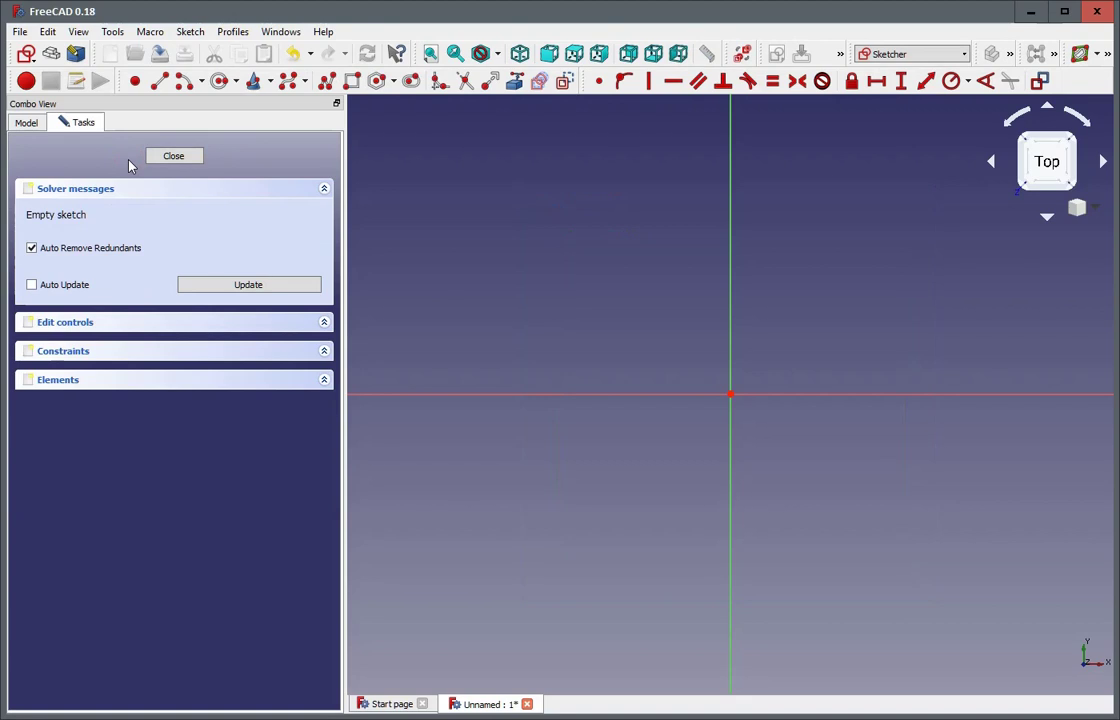
# Sketch a rectangle about 17 mm wide and 10 mm high around the origin
pyautogui.click(352, 81)
pyautogui.click(613, 304)
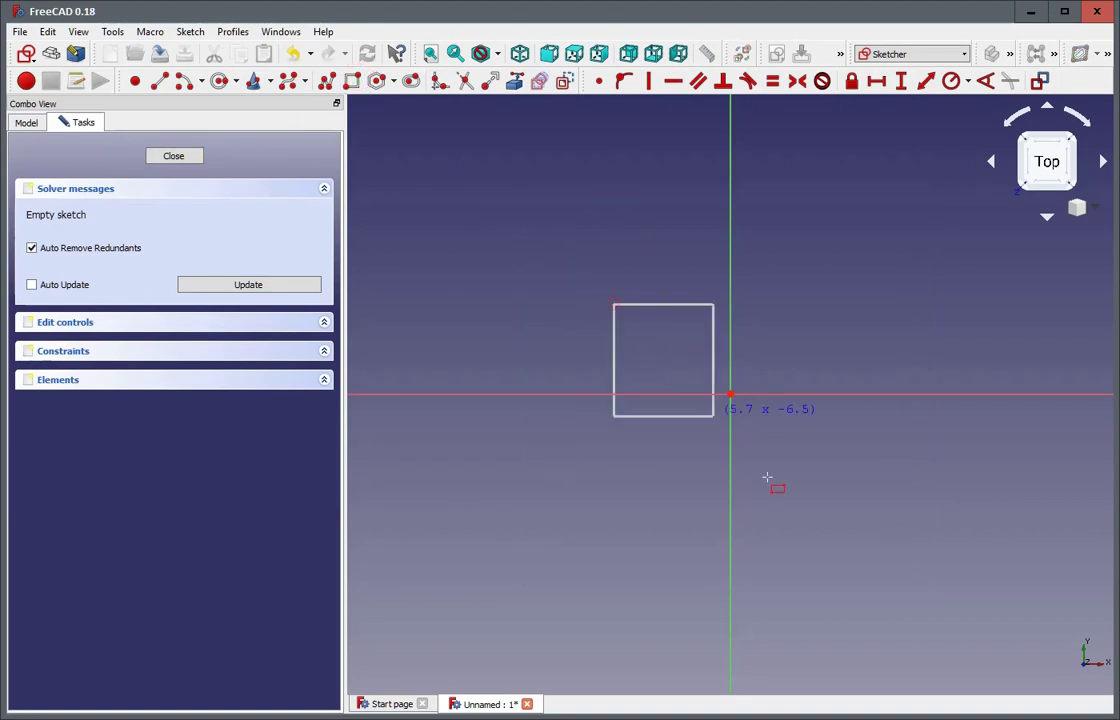
pyautogui.click(904, 481)
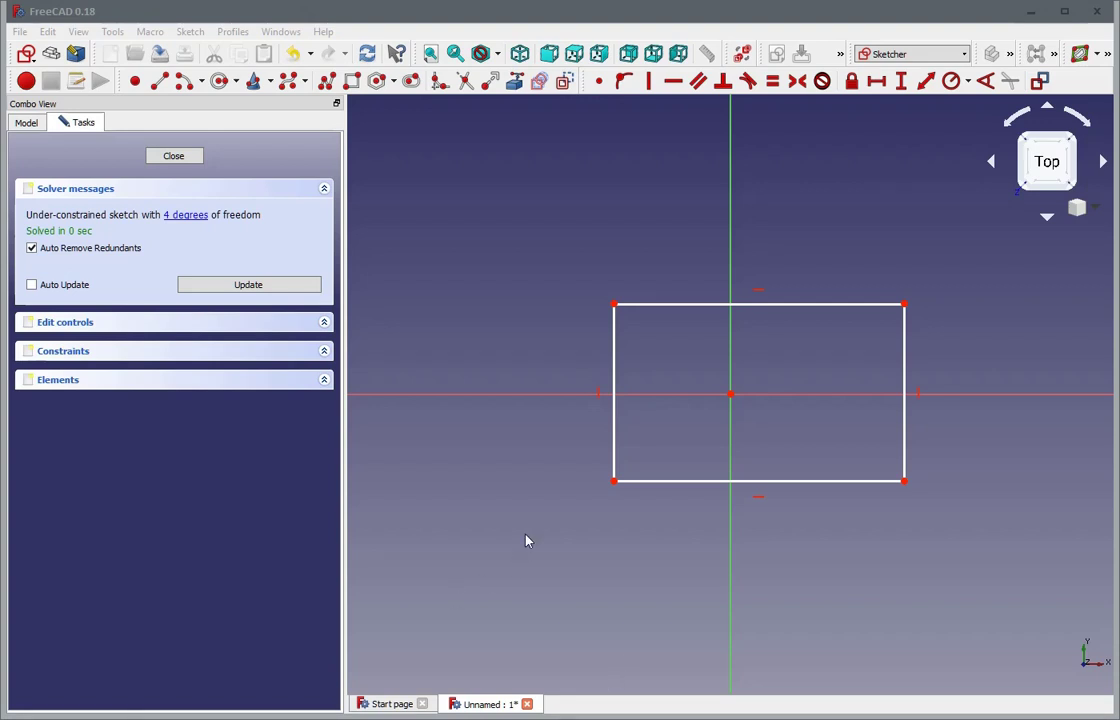
# Constrain the rectangle's left edge to a vertical length of 24 mm
pyautogui.click(693, 305)
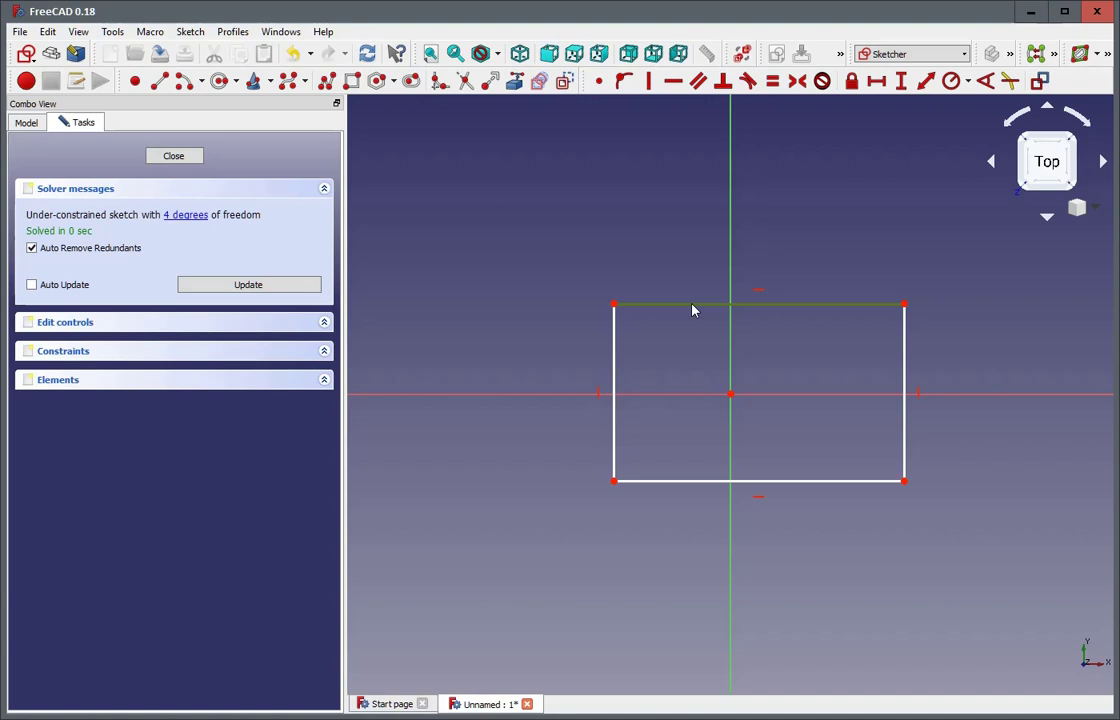
pyautogui.click(693, 304)
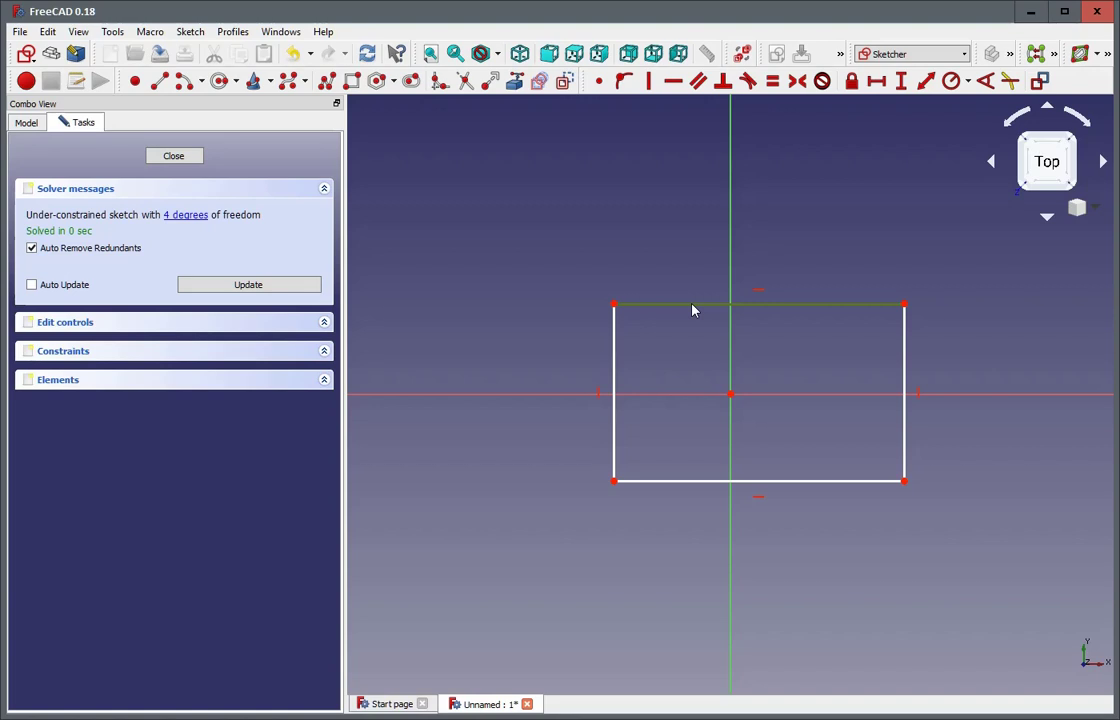
pyautogui.click(614, 370)
pyautogui.click(901, 80)
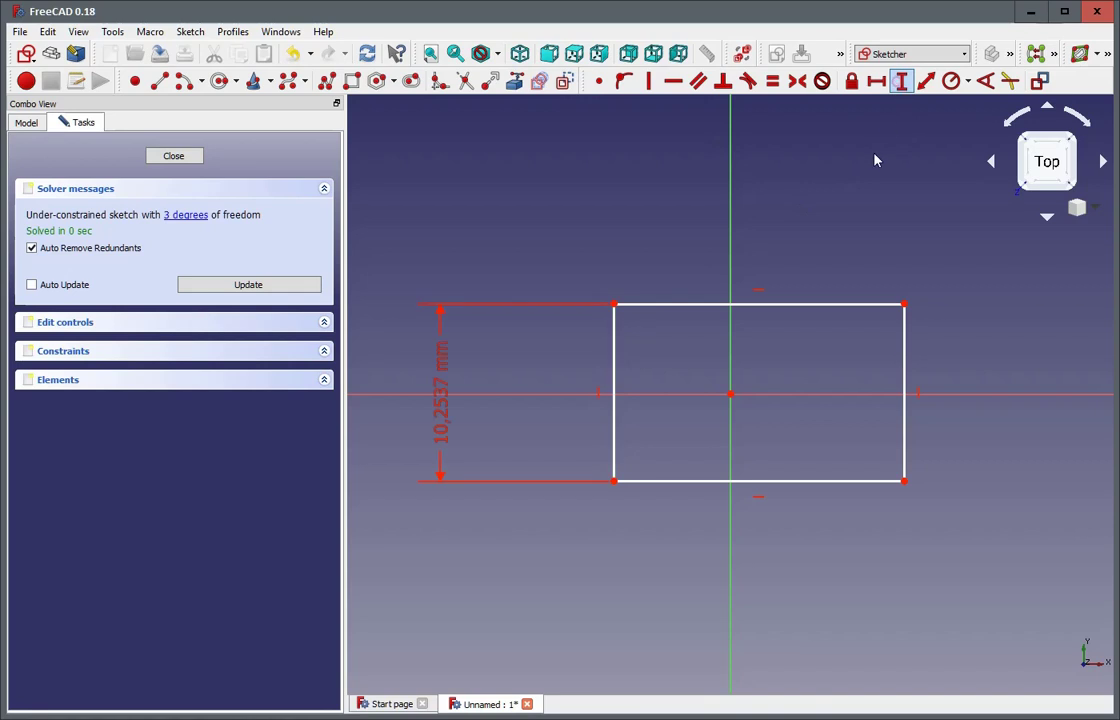
pyautogui.write('24')
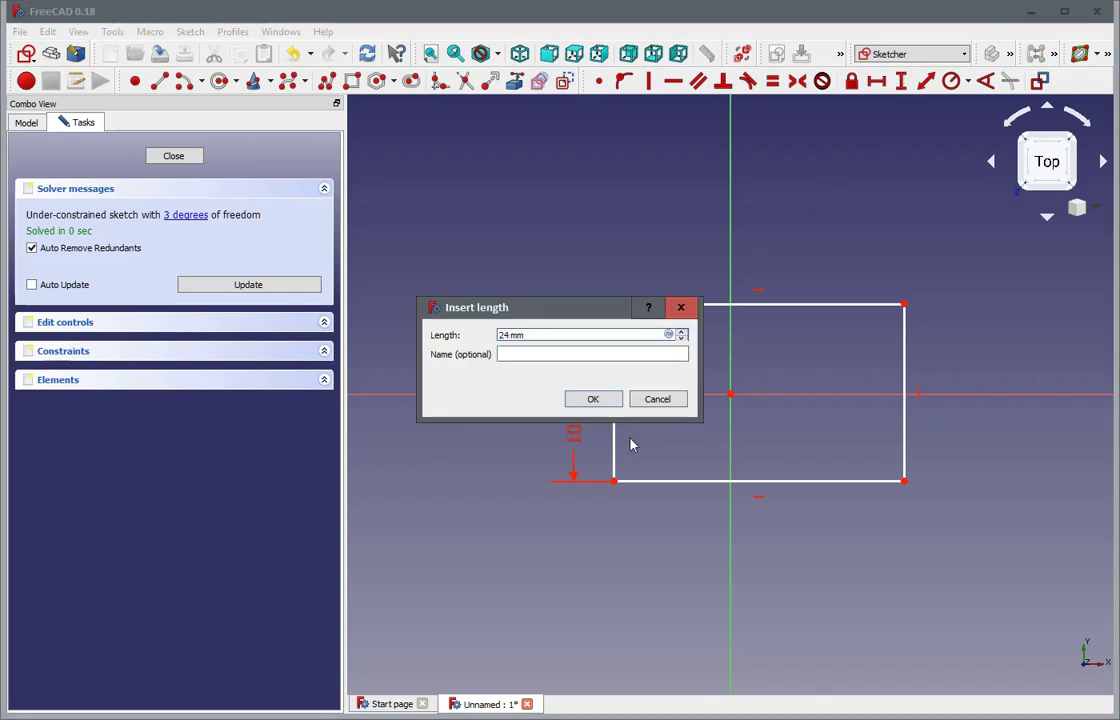
pyautogui.click(604, 403)
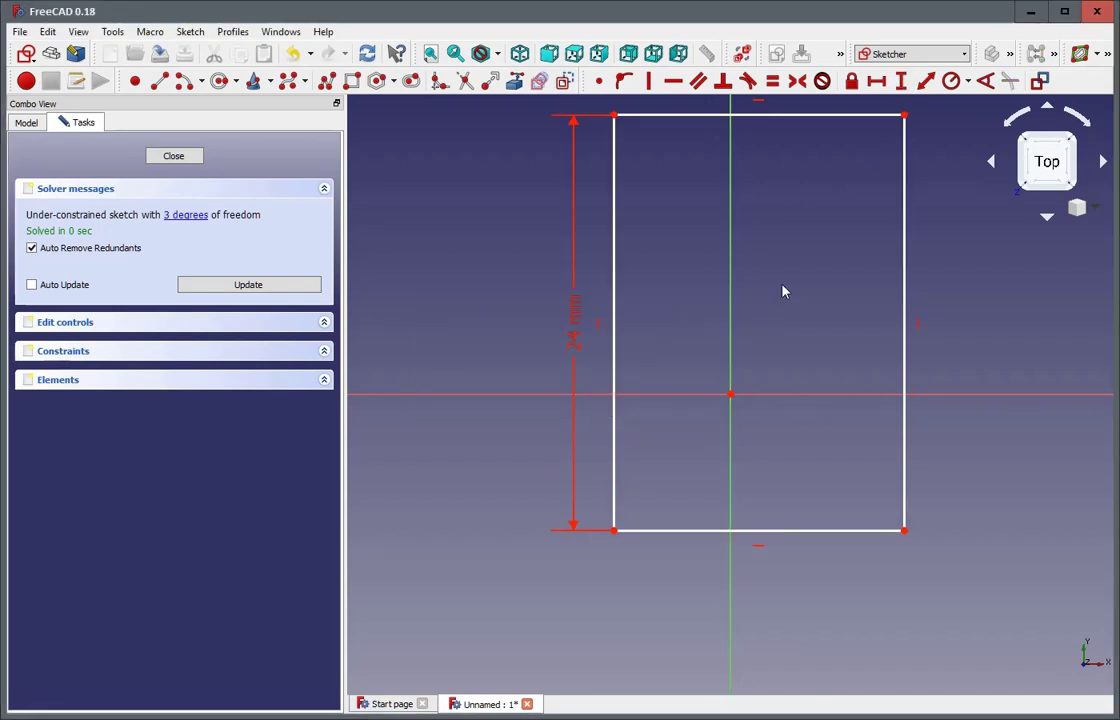
# Constrain the rectangle's top edge to a horizontal length of 40 mm
pyautogui.scroll(-5, 782, 290)
pyautogui.scroll(5, 787, 224)
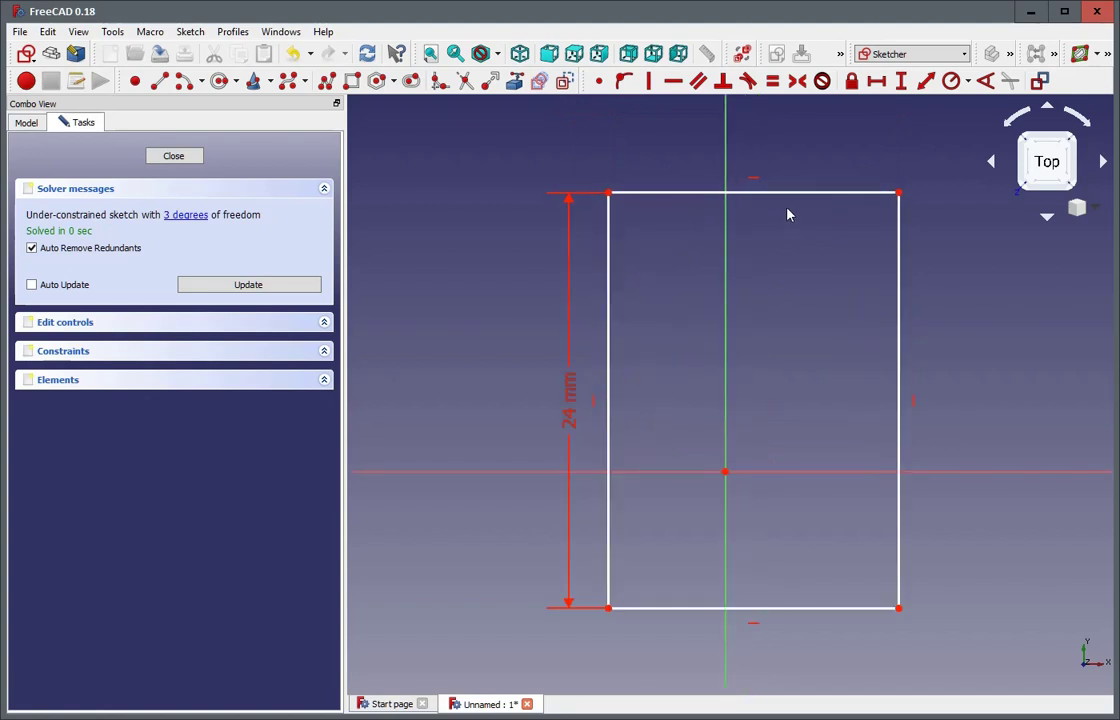
pyautogui.click(787, 195)
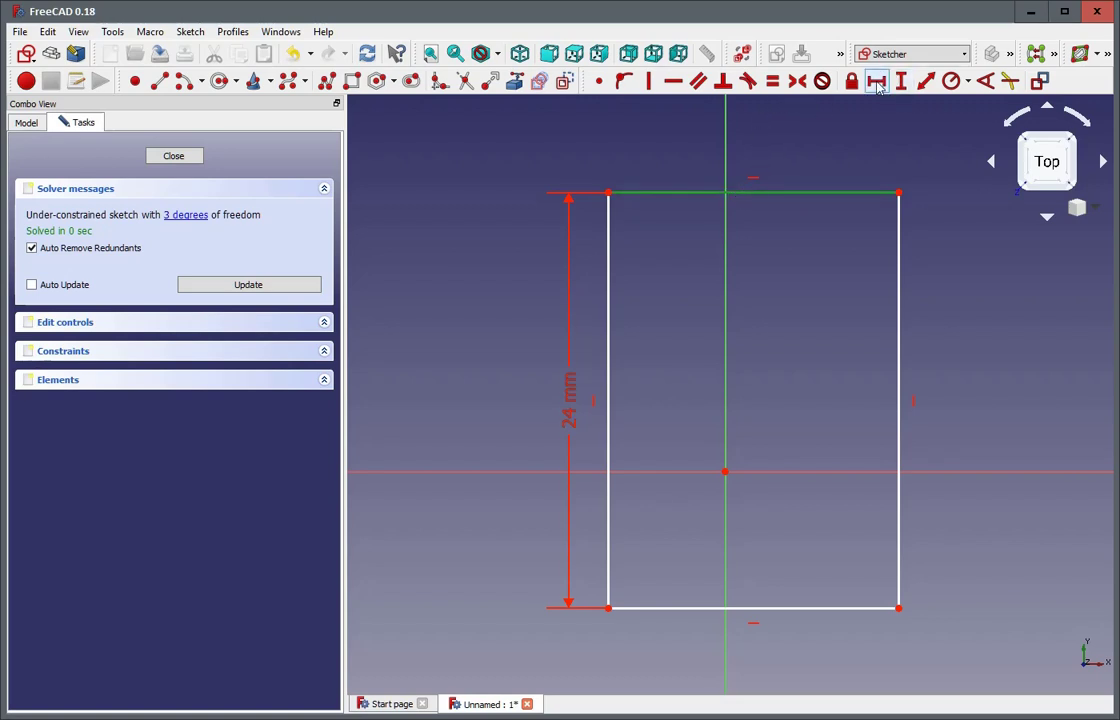
pyautogui.write('l40')
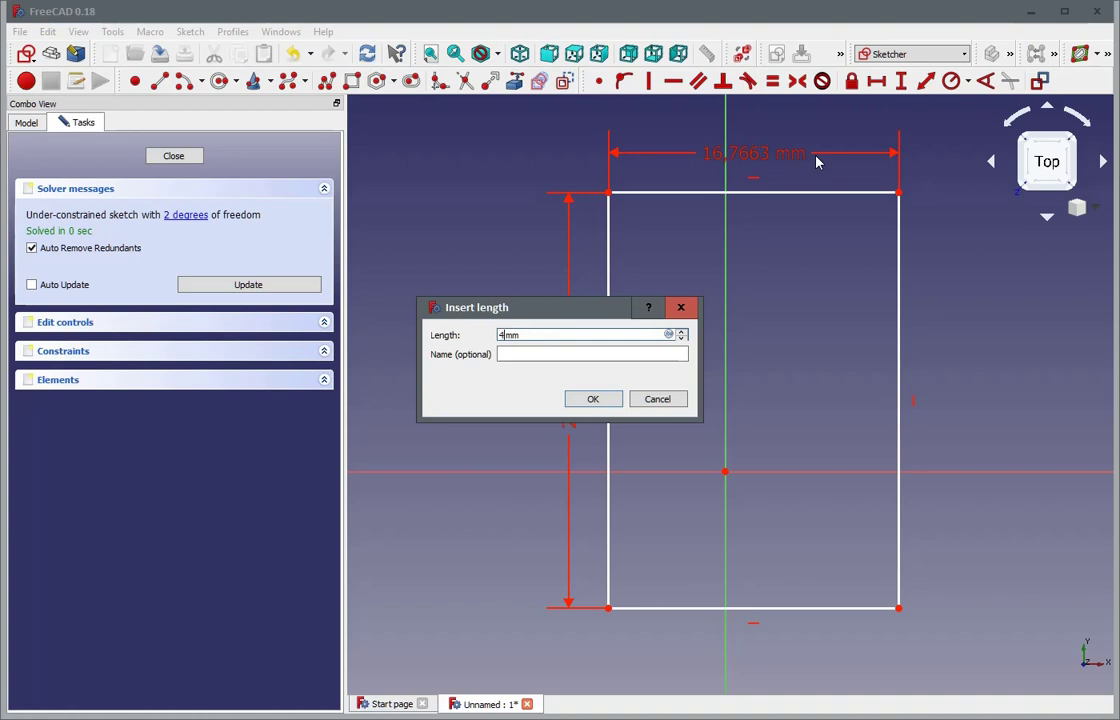
pyautogui.press('Return')
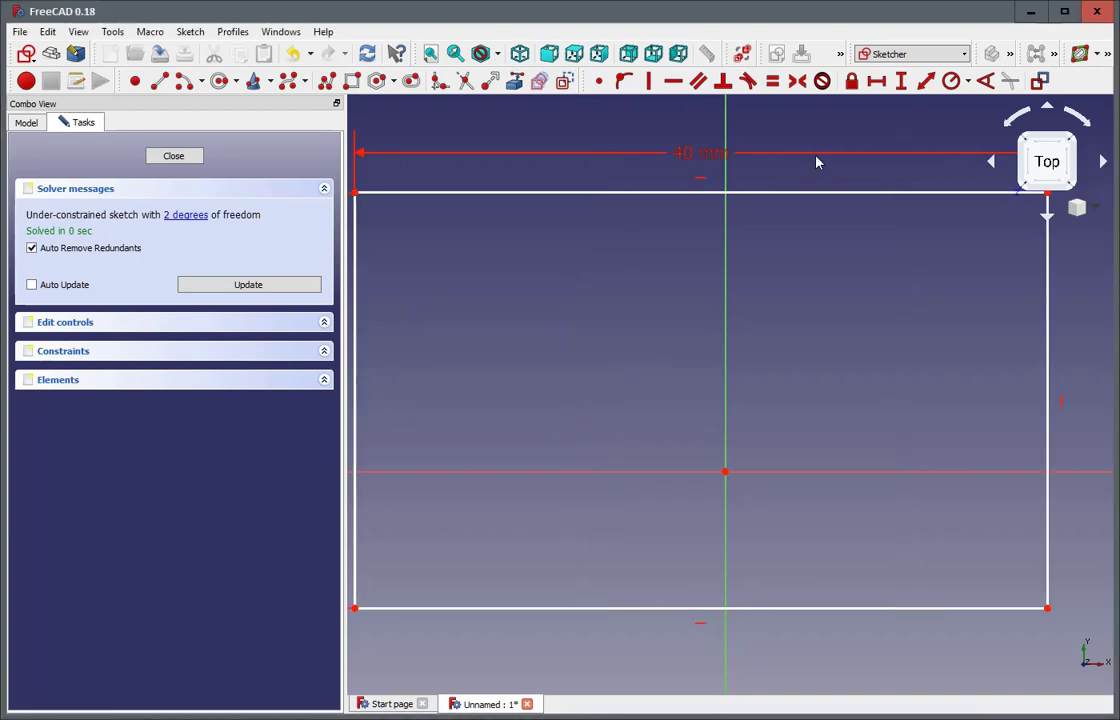
pyautogui.scroll(-5, 822, 250)
pyautogui.scroll(2, 845, 300)
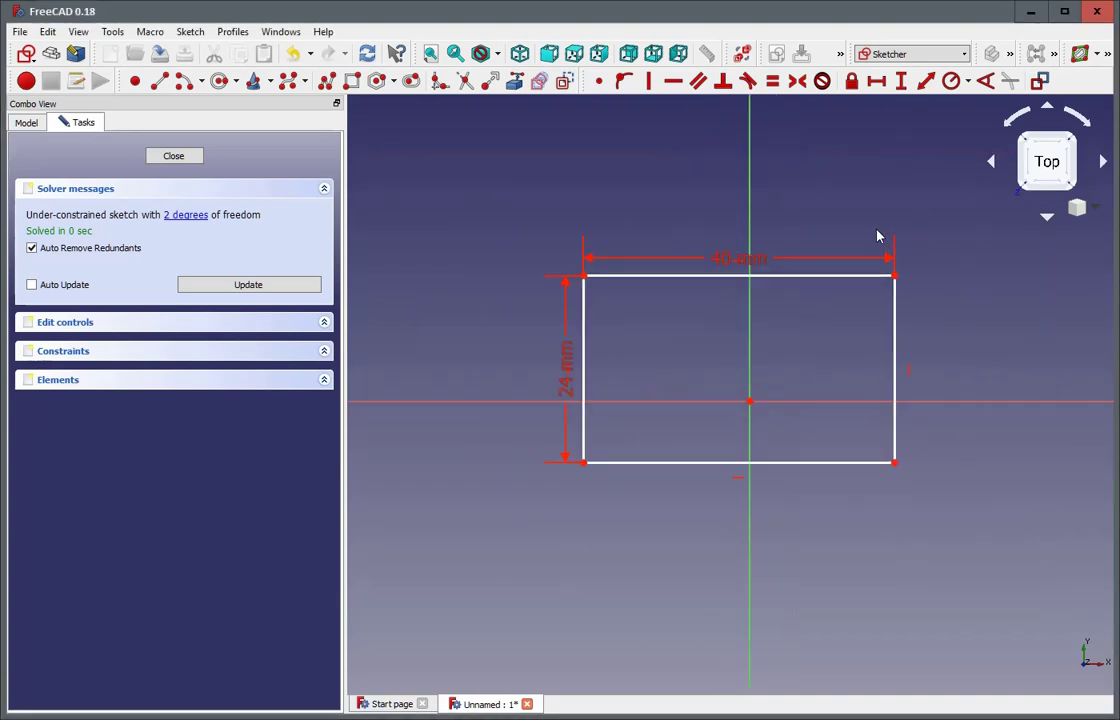
pyautogui.scroll(2, 878, 236)
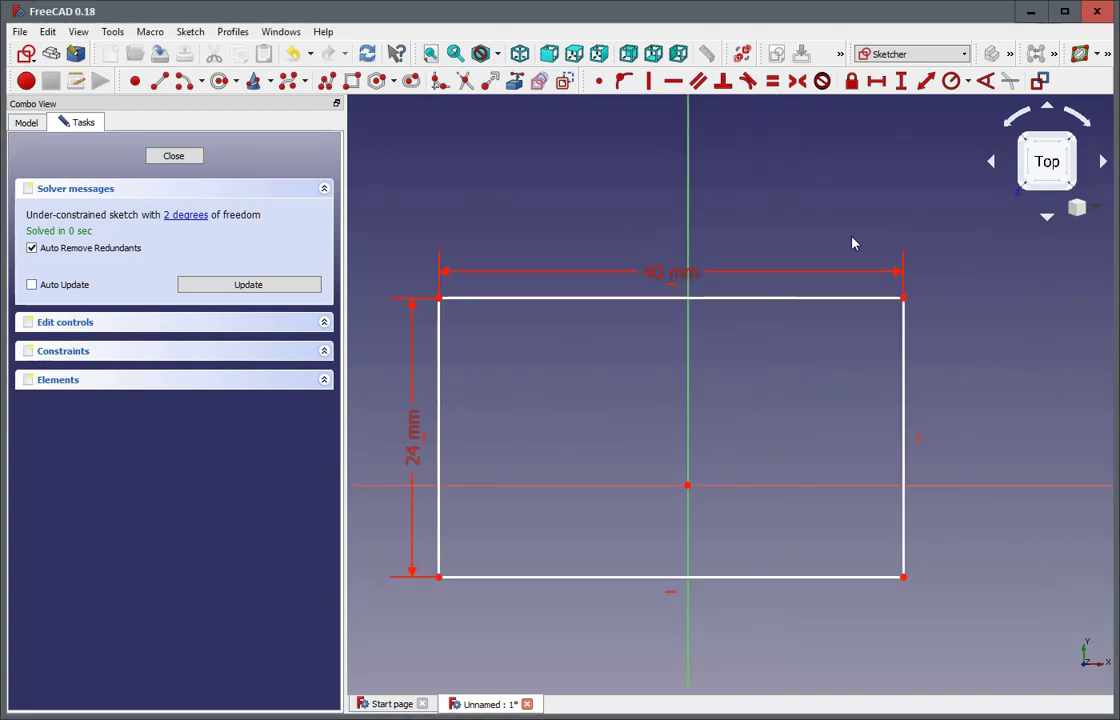
pyautogui.click(438, 577)
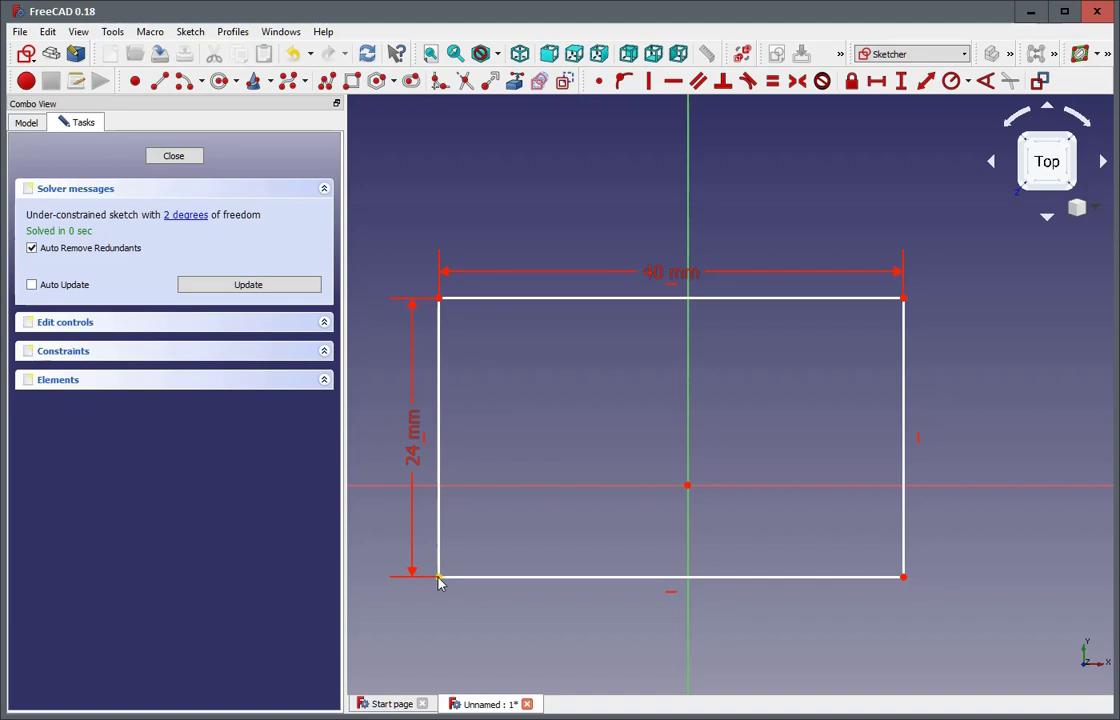
pyautogui.click(905, 302)
pyautogui.click(905, 299)
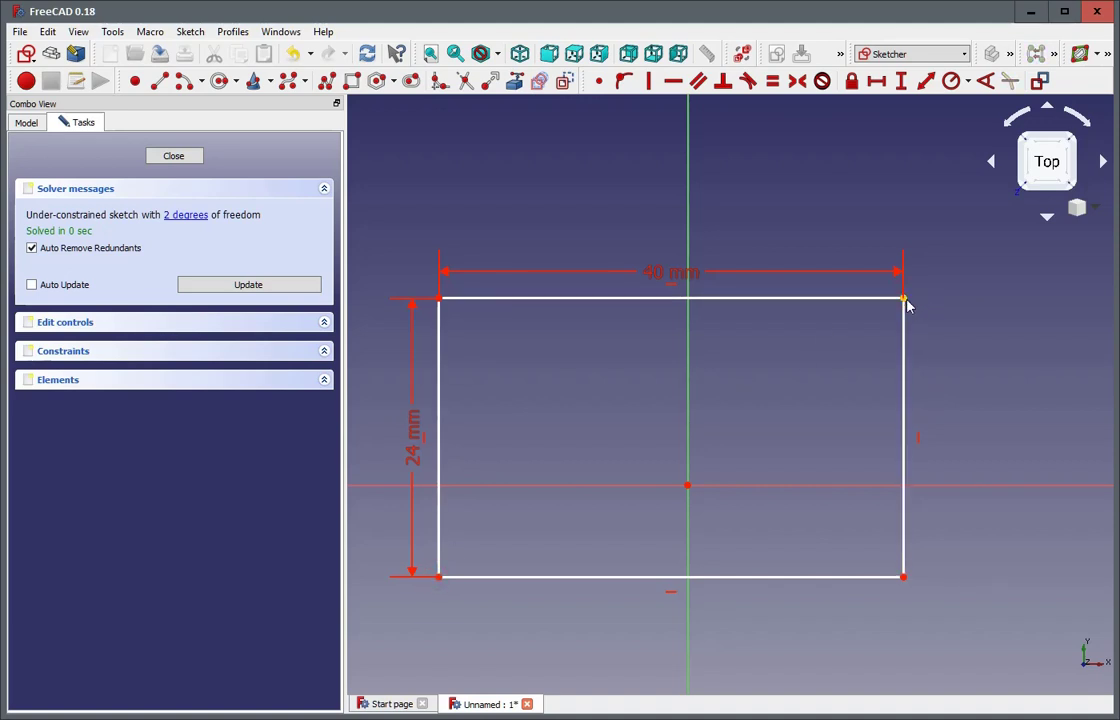
pyautogui.click(690, 488)
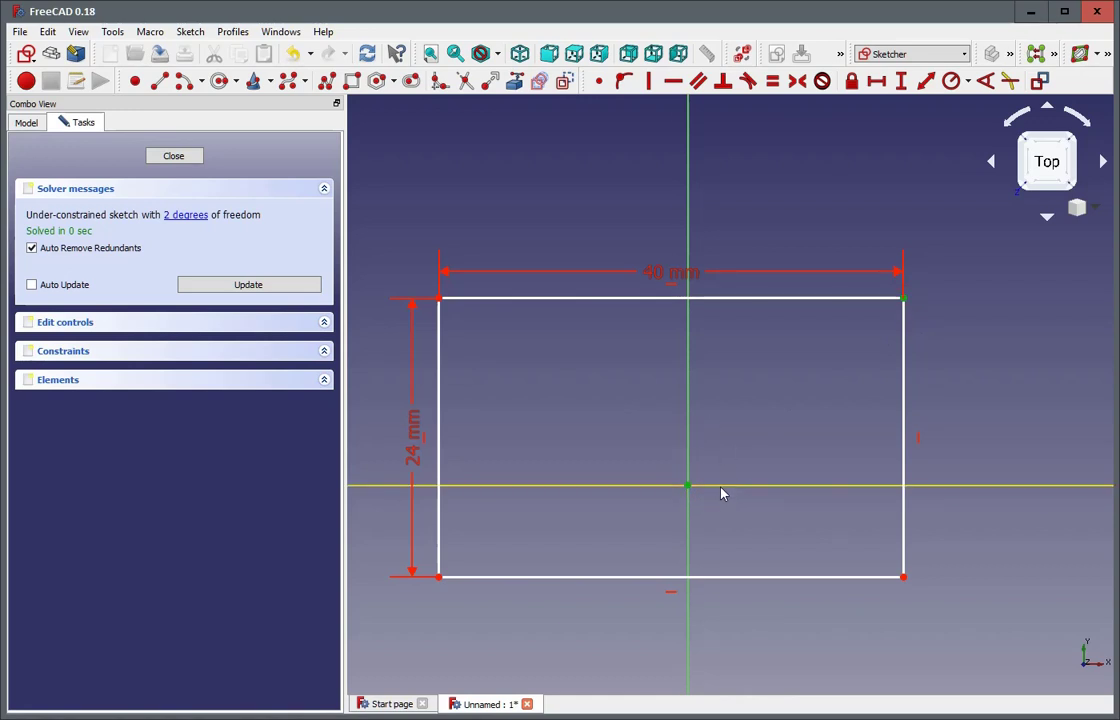
pyautogui.click(440, 598)
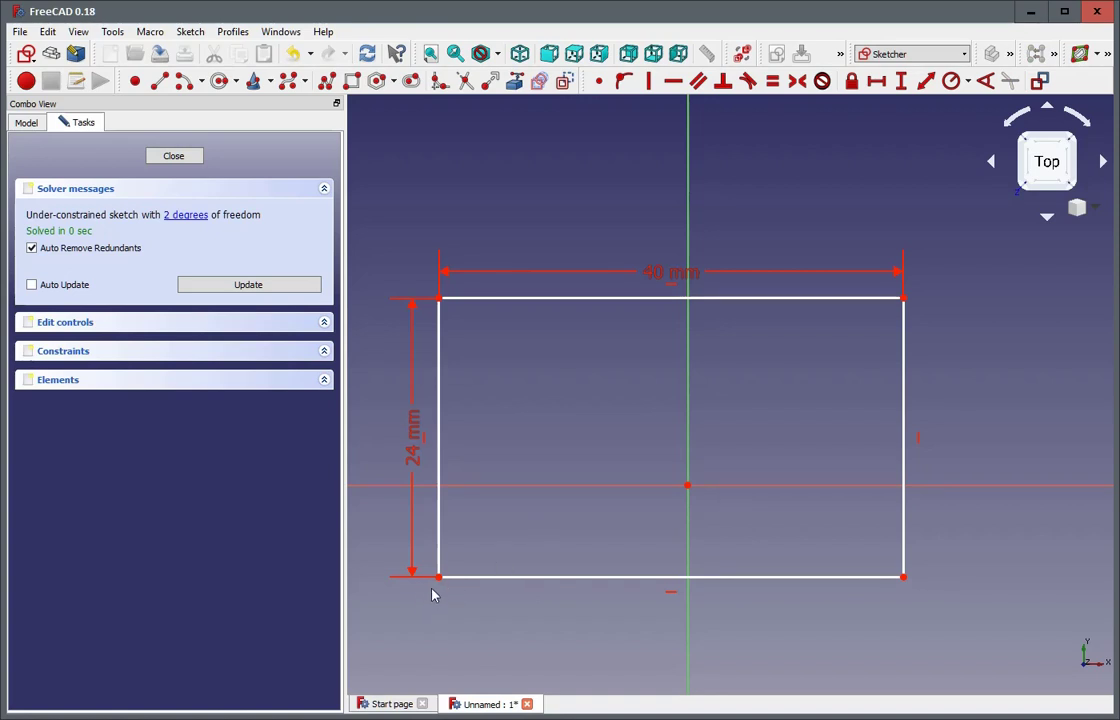
# Make the rectangle's lower-left and upper-right corners symmetric about the origin and close the sketch
pyautogui.click(440, 578)
pyautogui.click(903, 298)
pyautogui.click(688, 487)
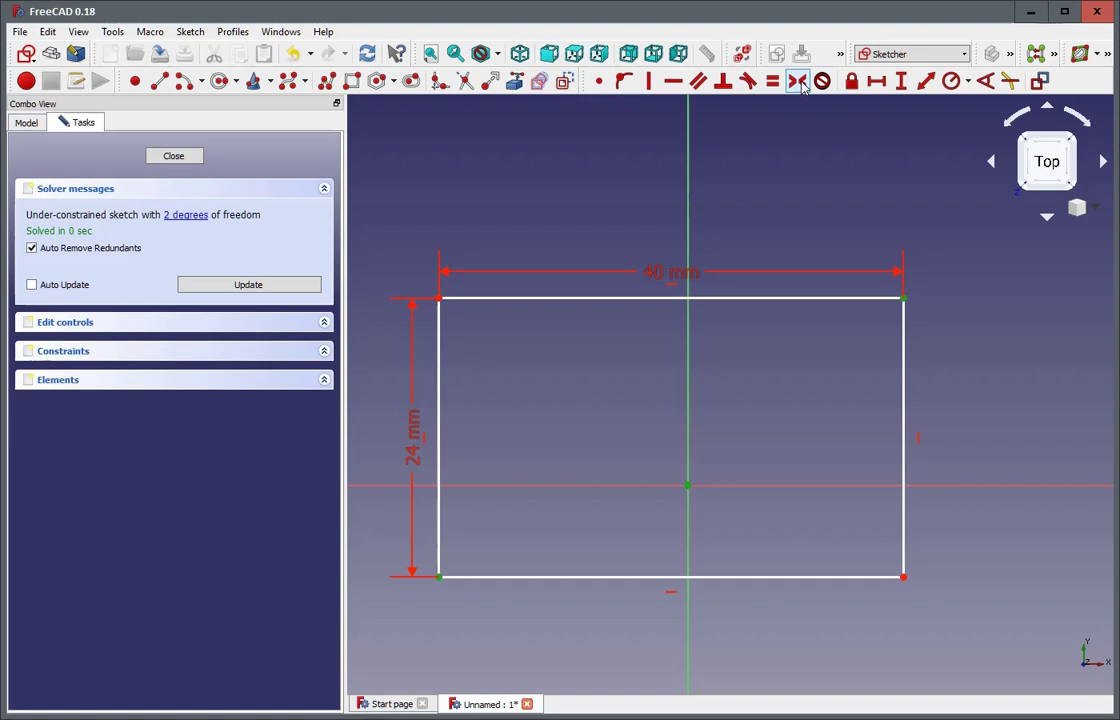
pyautogui.click(798, 82)
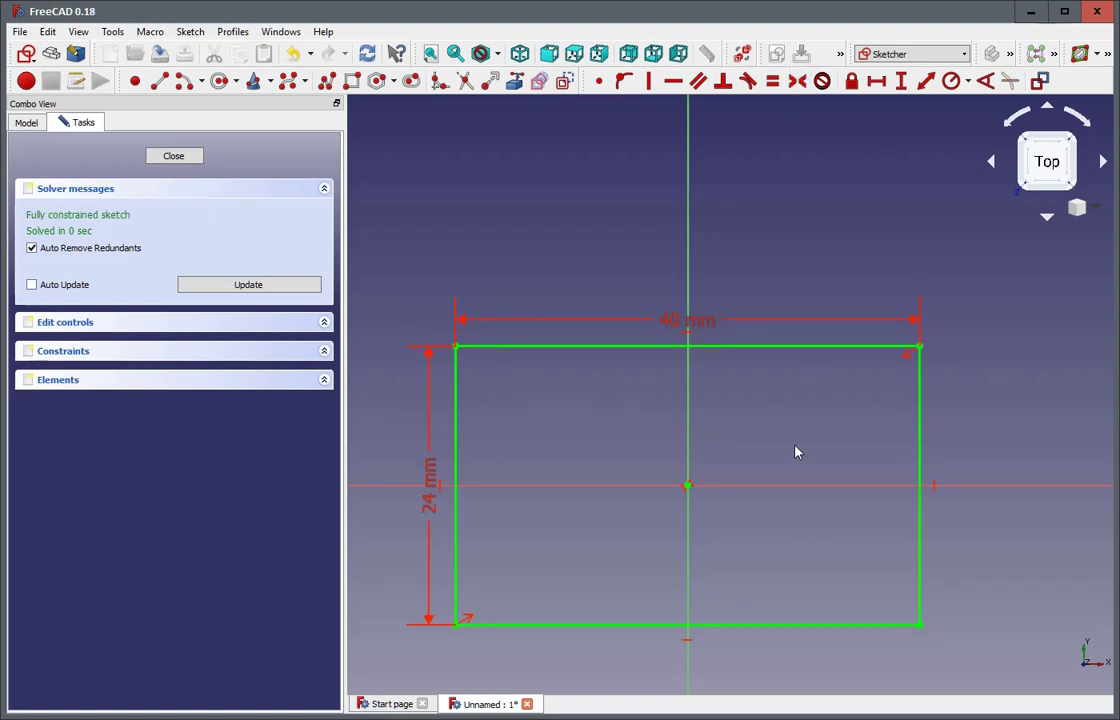
pyautogui.scroll(-2, 781, 445)
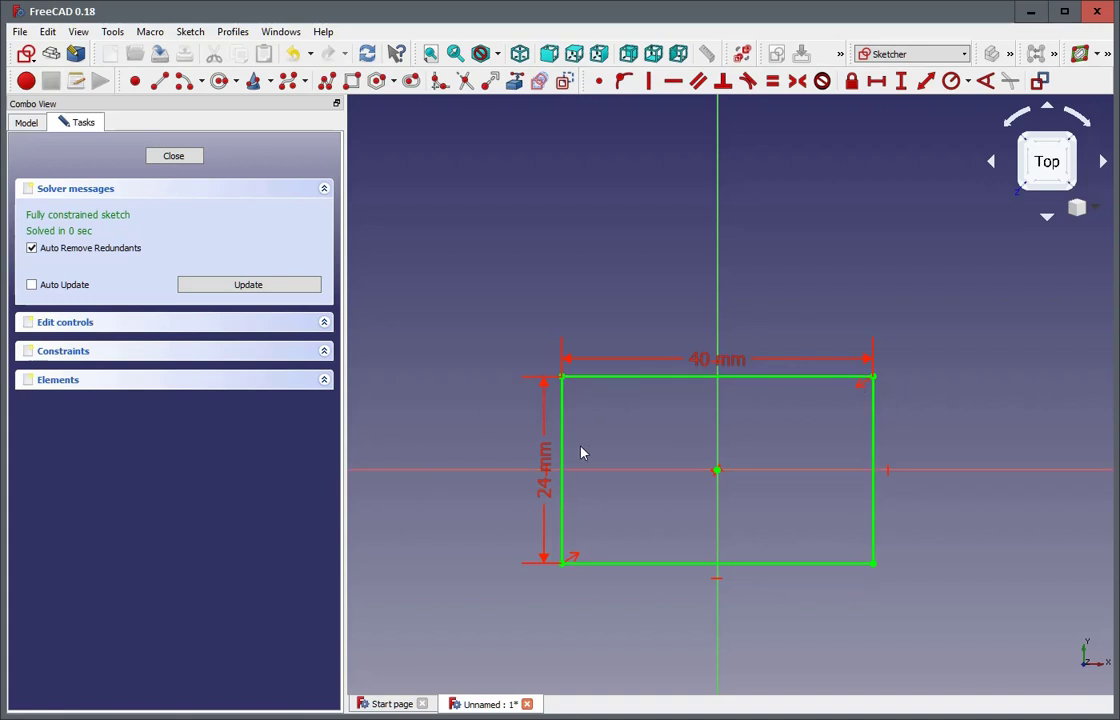
pyautogui.click(172, 157)
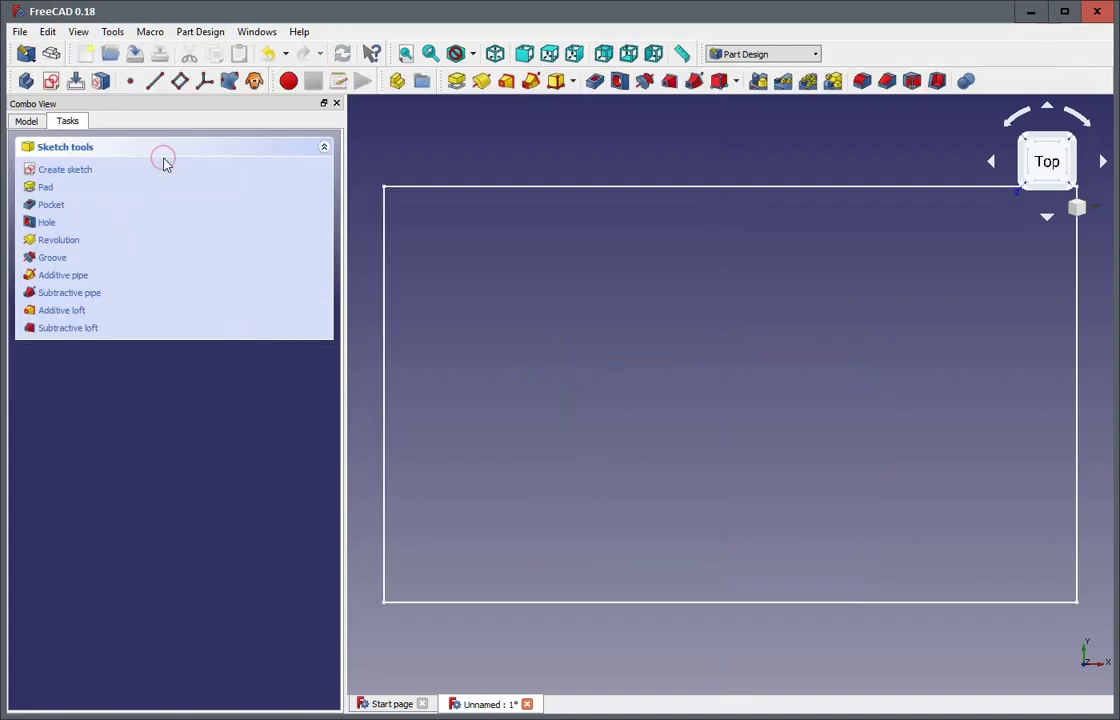
# Pad the 40 × 24 mm rectangle sketch, entering 5.1 as the length
pyautogui.scroll(-2, 589, 284)
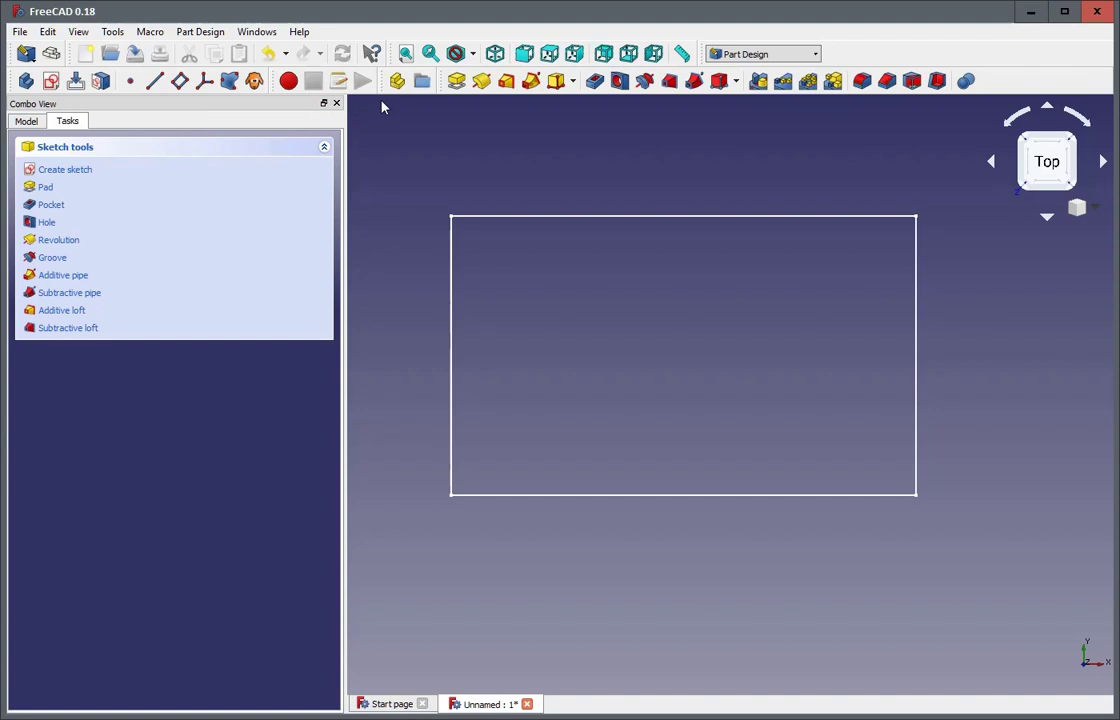
pyautogui.click(452, 80)
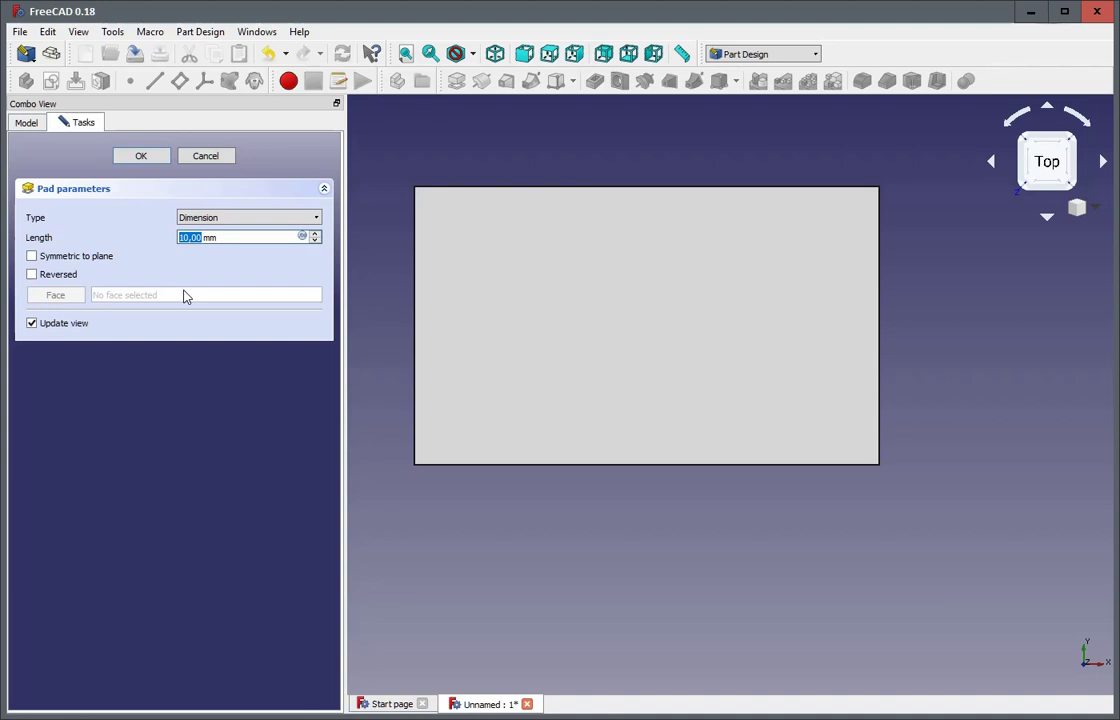
pyautogui.write('5.1')
pyautogui.click(165, 157)
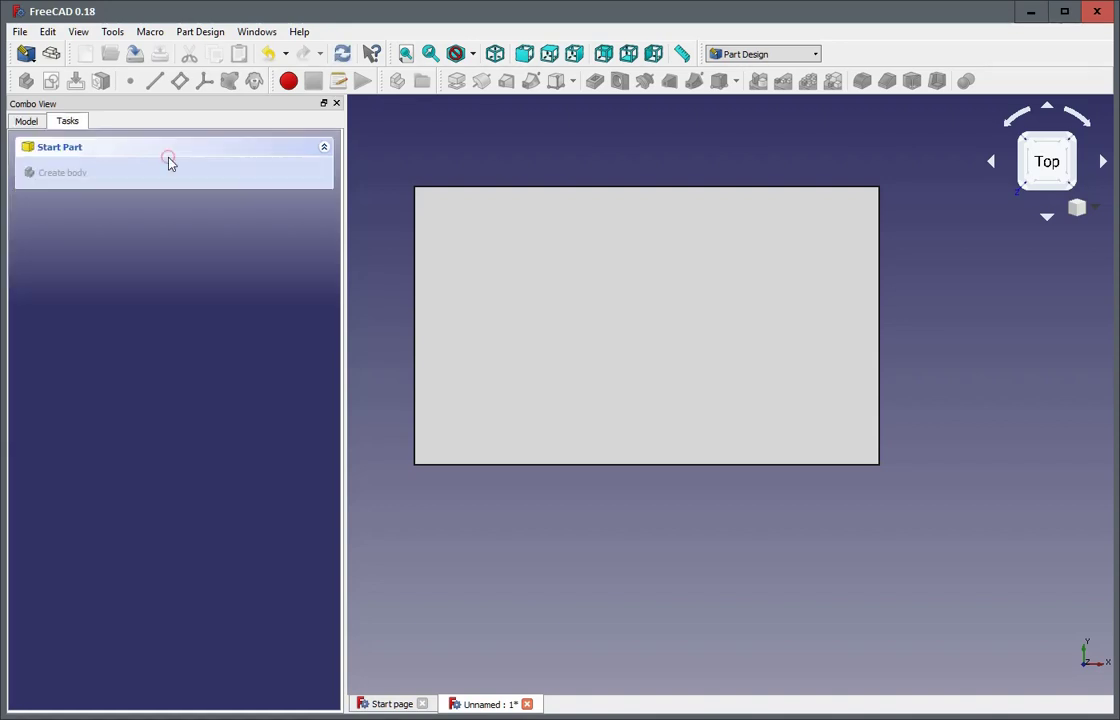
# Reopen the pad's parameters and set its length to 5,10 mm with a decimal comma
pyautogui.moveTo(725, 570); pyautogui.dragTo(728, 507)
pyautogui.scroll(-8, 724, 503)
pyautogui.scroll(5, 730, 470)
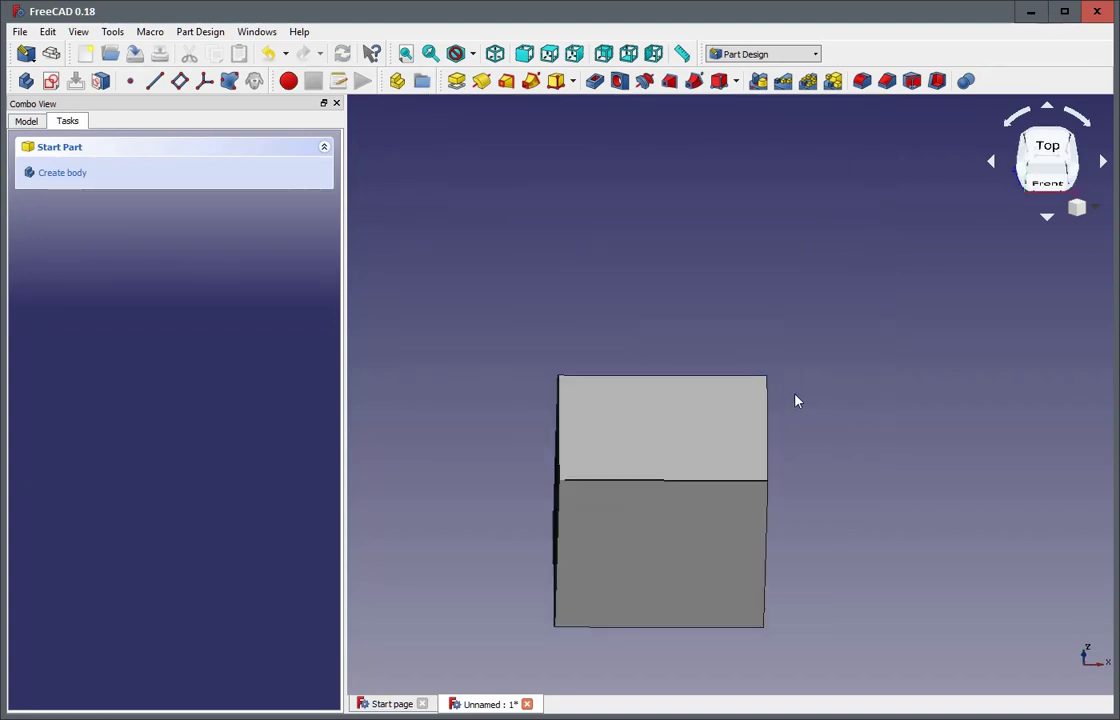
pyautogui.click(26, 121)
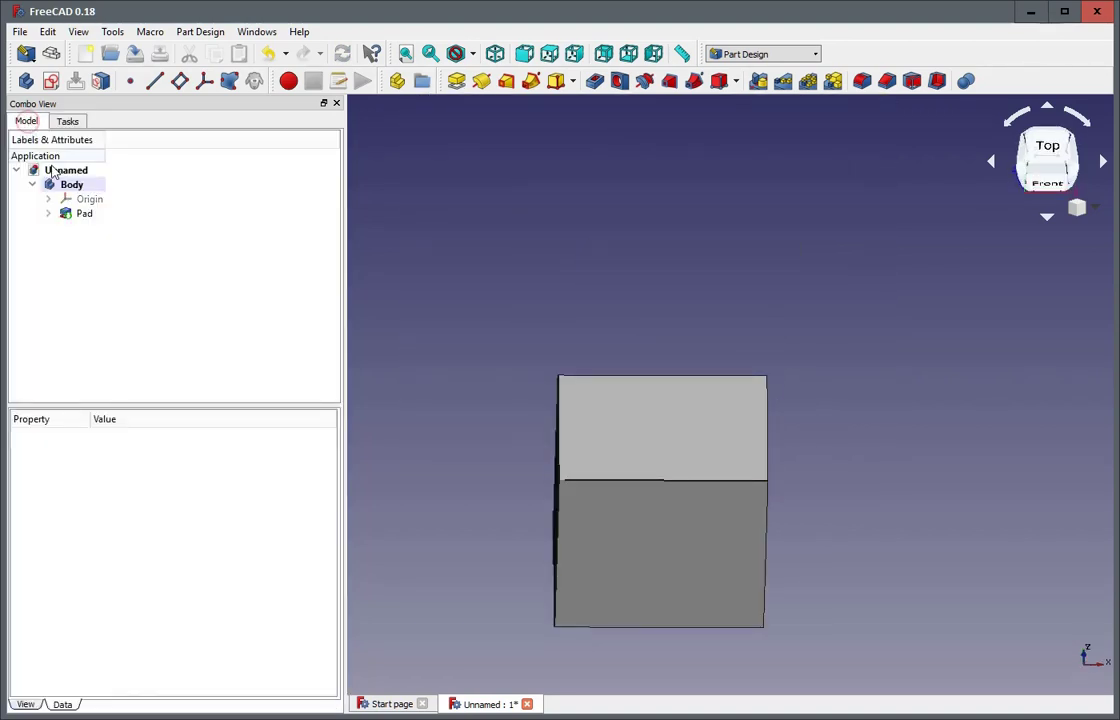
pyautogui.doubleClick(82, 213)
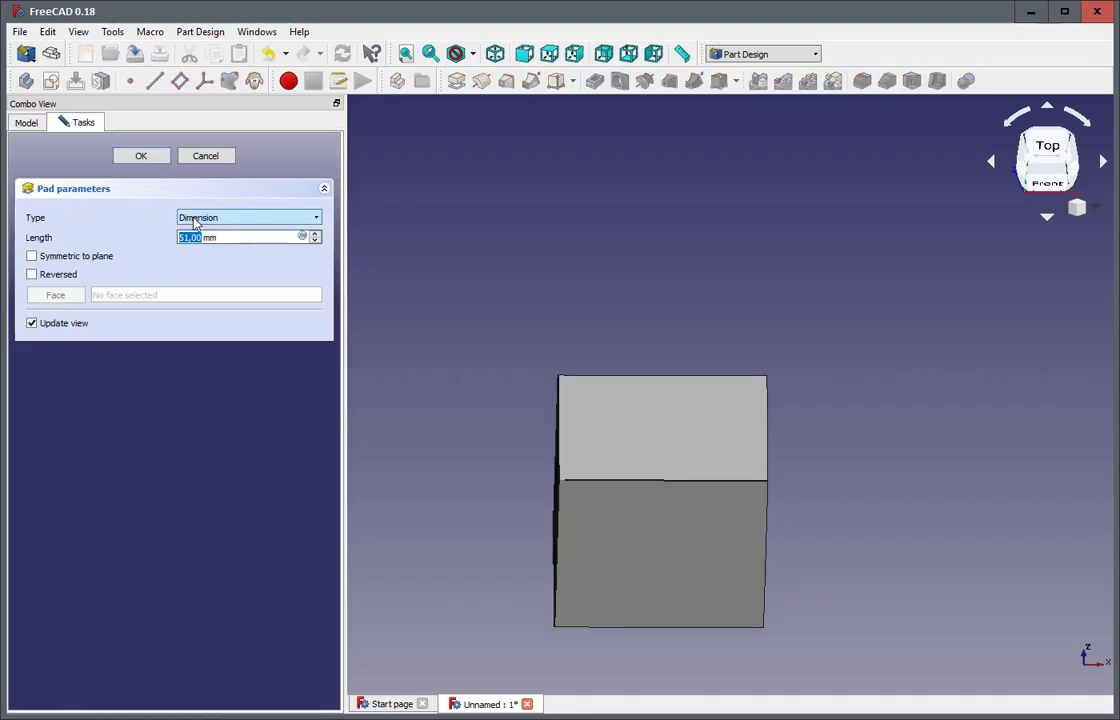
pyautogui.click(206, 240)
pyautogui.press('Left')
pyautogui.press('Left')
pyautogui.press('Left')
pyautogui.press('BackSpace')
pyautogui.press('Right')
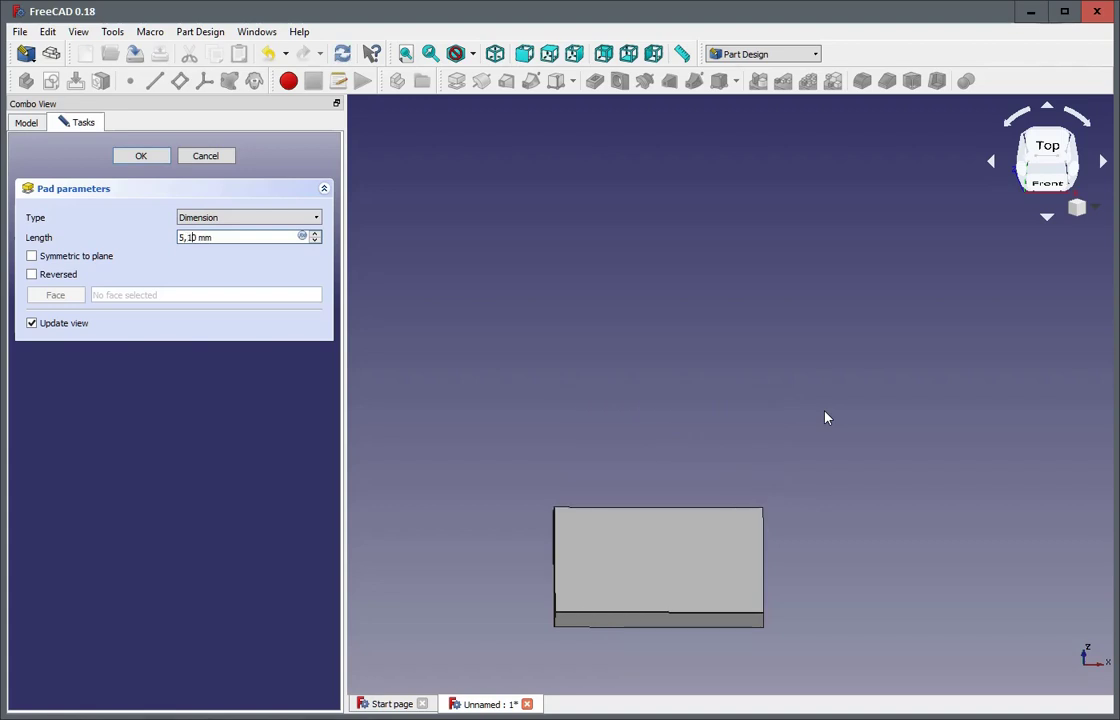
pyautogui.write('1')
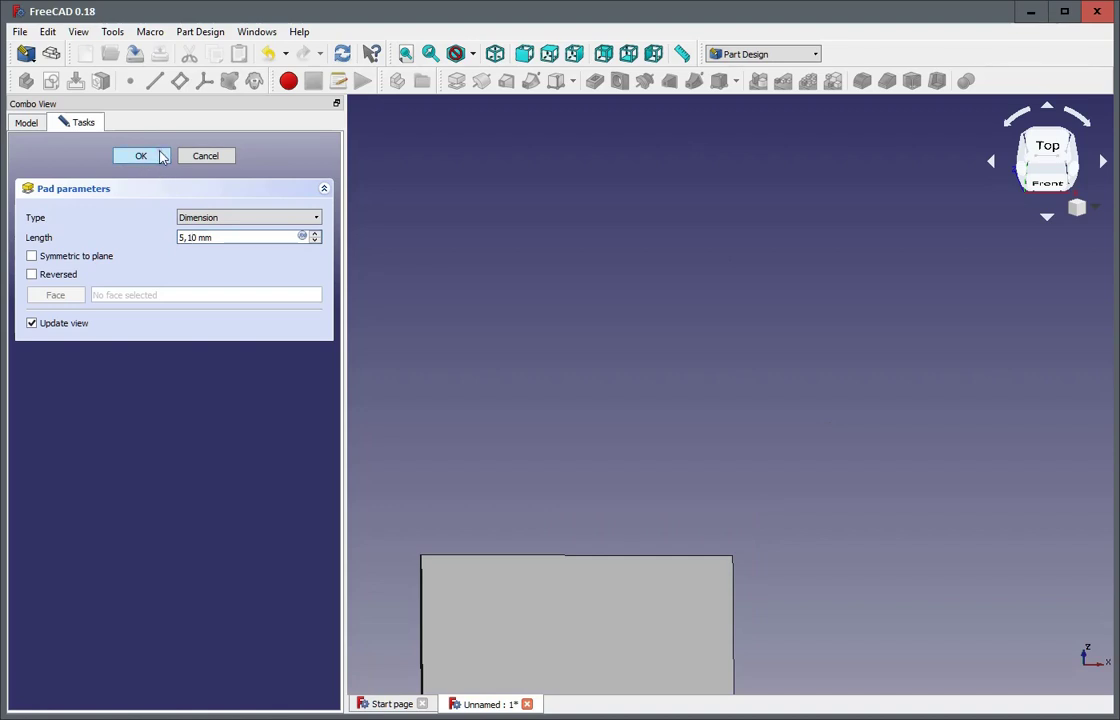
pyautogui.click(160, 156)
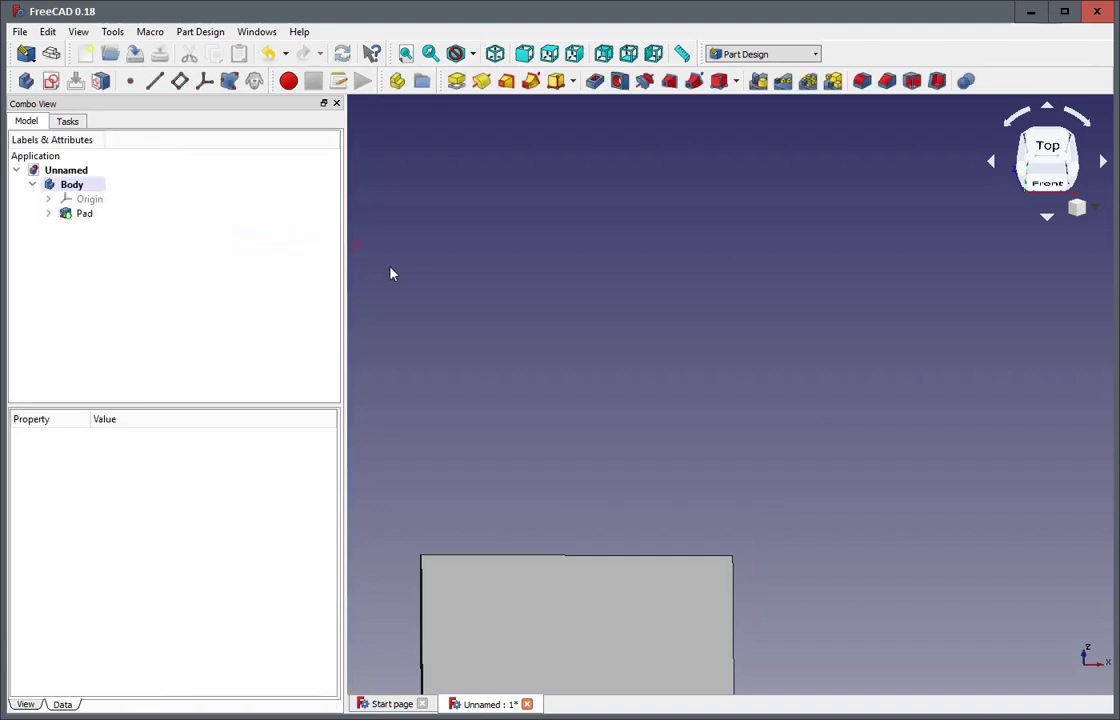
# Rename the body containing the pad as InnerPart
pyautogui.scroll(-5, 390, 270)
pyautogui.scroll(2, 395, 290)
pyautogui.moveTo(600, 538); pyautogui.dragTo(470, 323, button='middle')
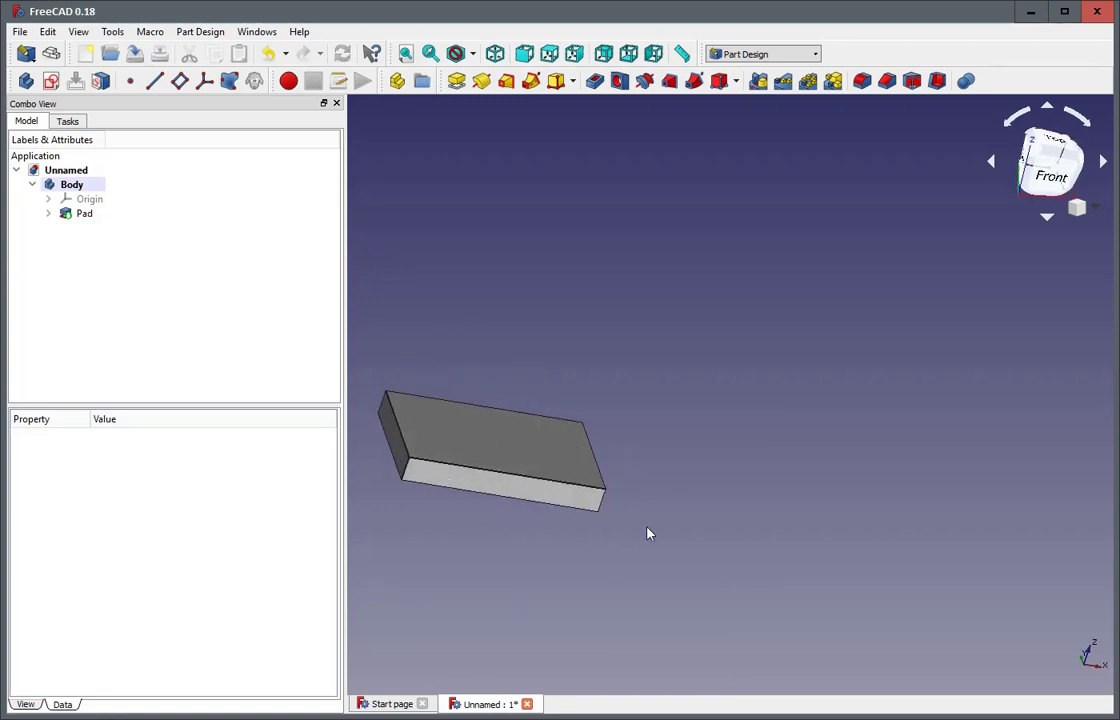
pyautogui.scroll(-2, 650, 534)
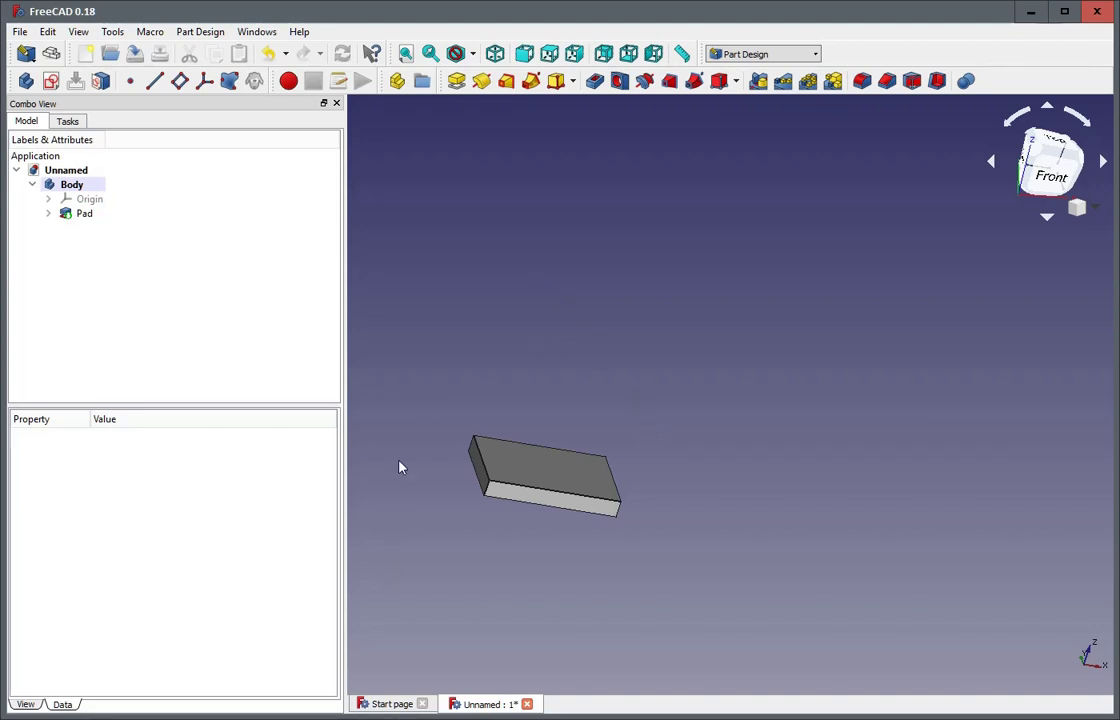
pyautogui.click(71, 220)
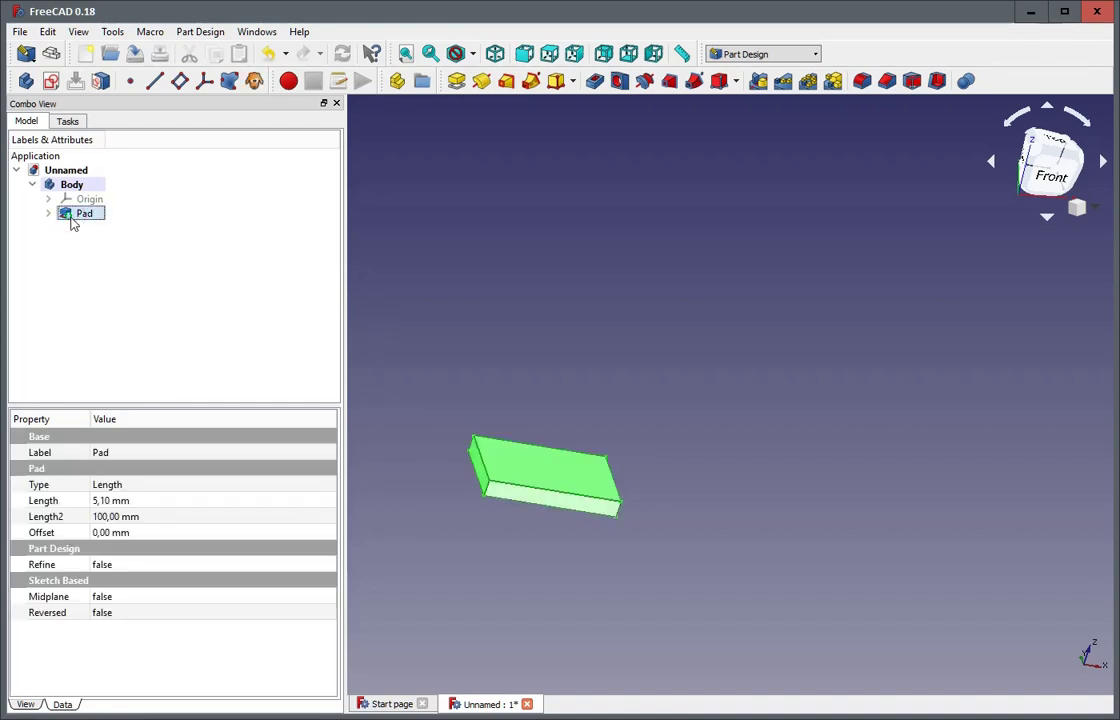
pyautogui.click(88, 187)
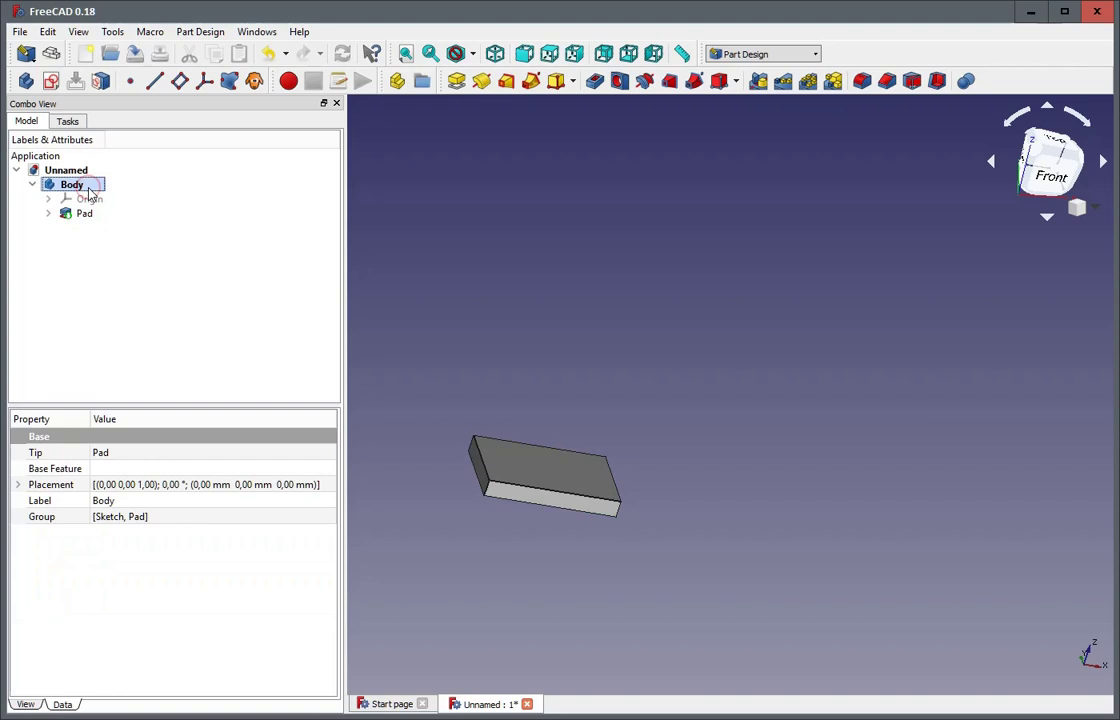
pyautogui.click(88, 187)
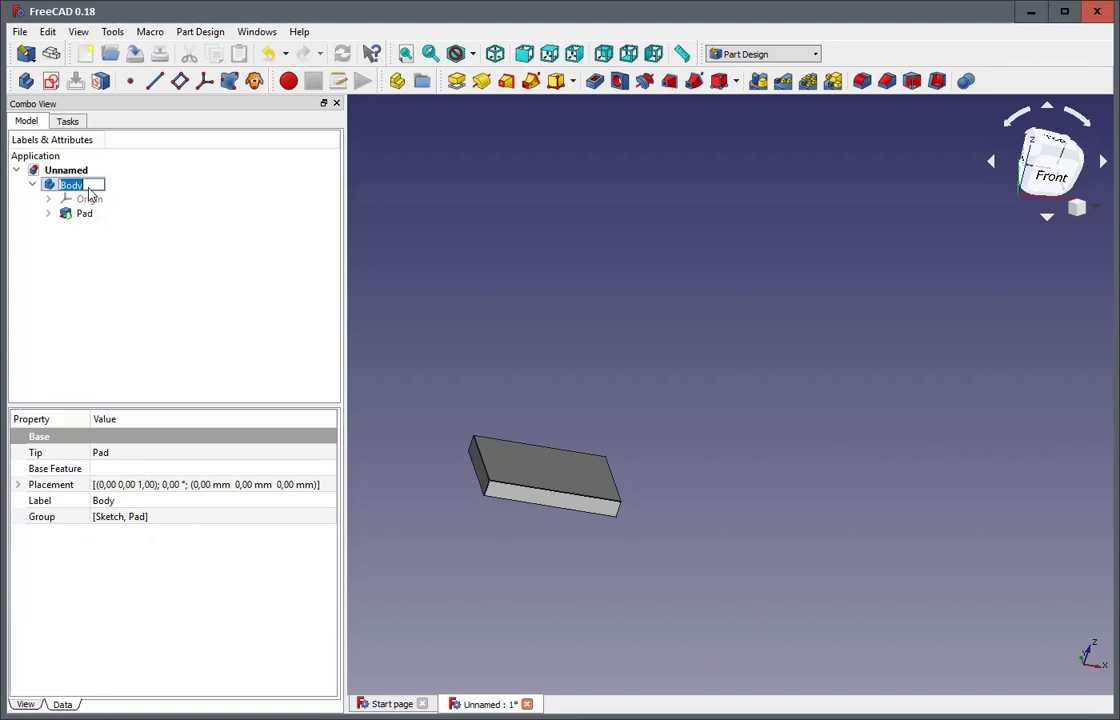
pyautogui.write('InnerPart')
pyautogui.press('Return')
pyautogui.click(104, 258)
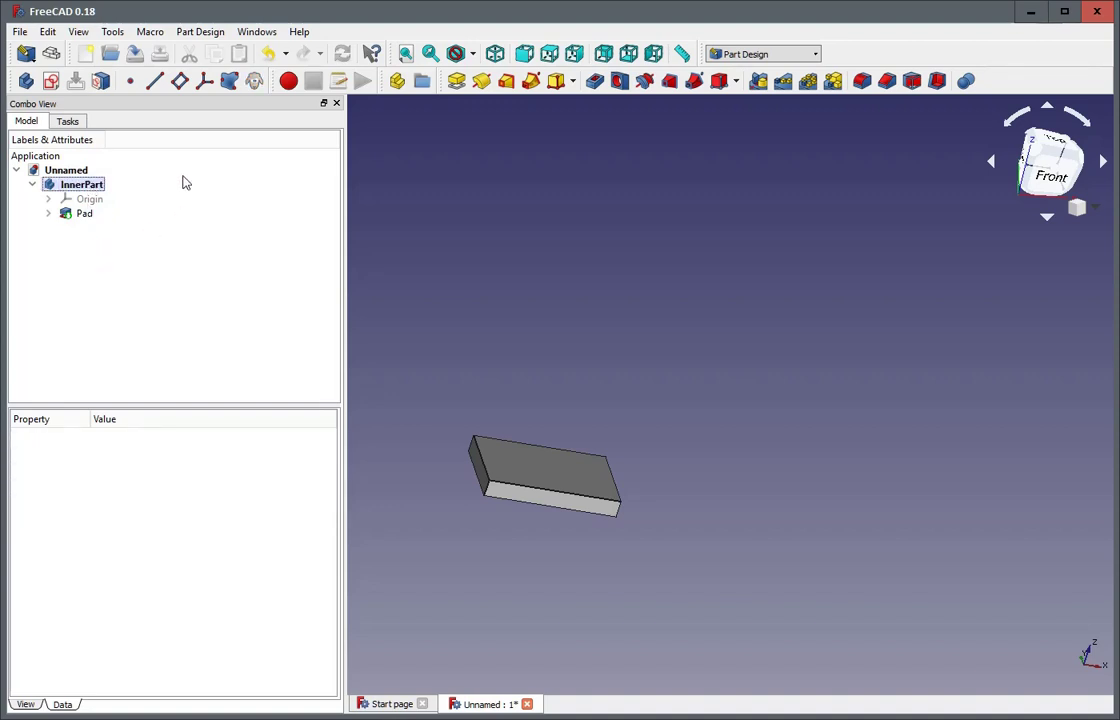
# Create a second, empty body in the document alongside InnerPart
pyautogui.click(25, 81)
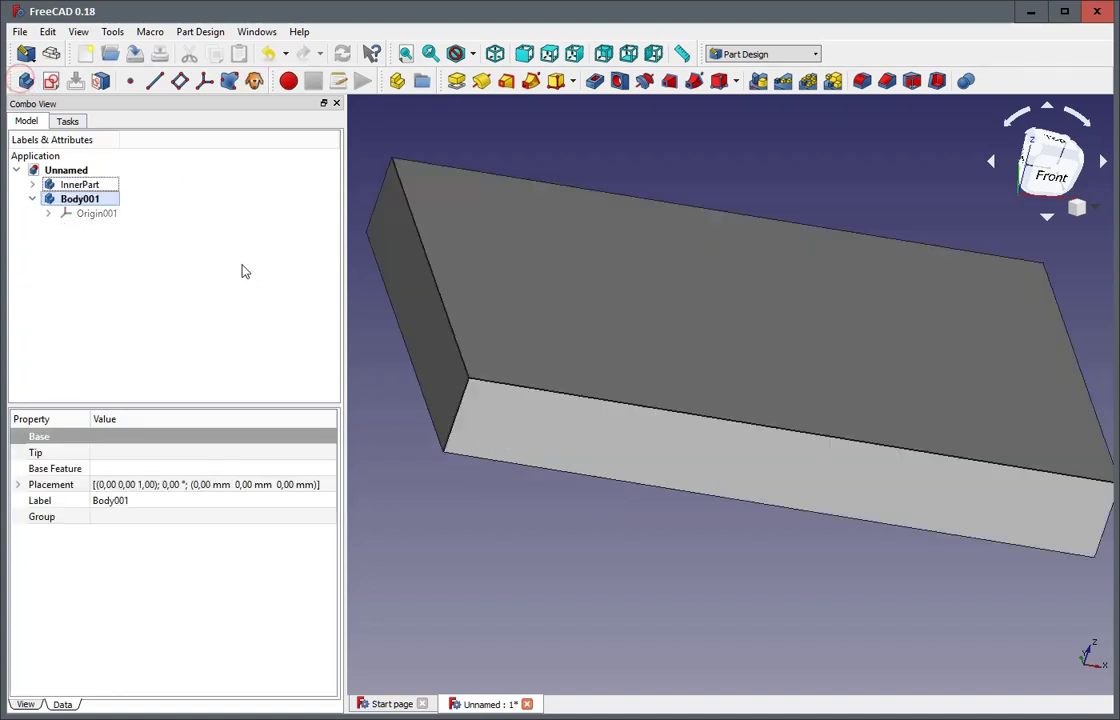
pyautogui.scroll(-3, 357, 332)
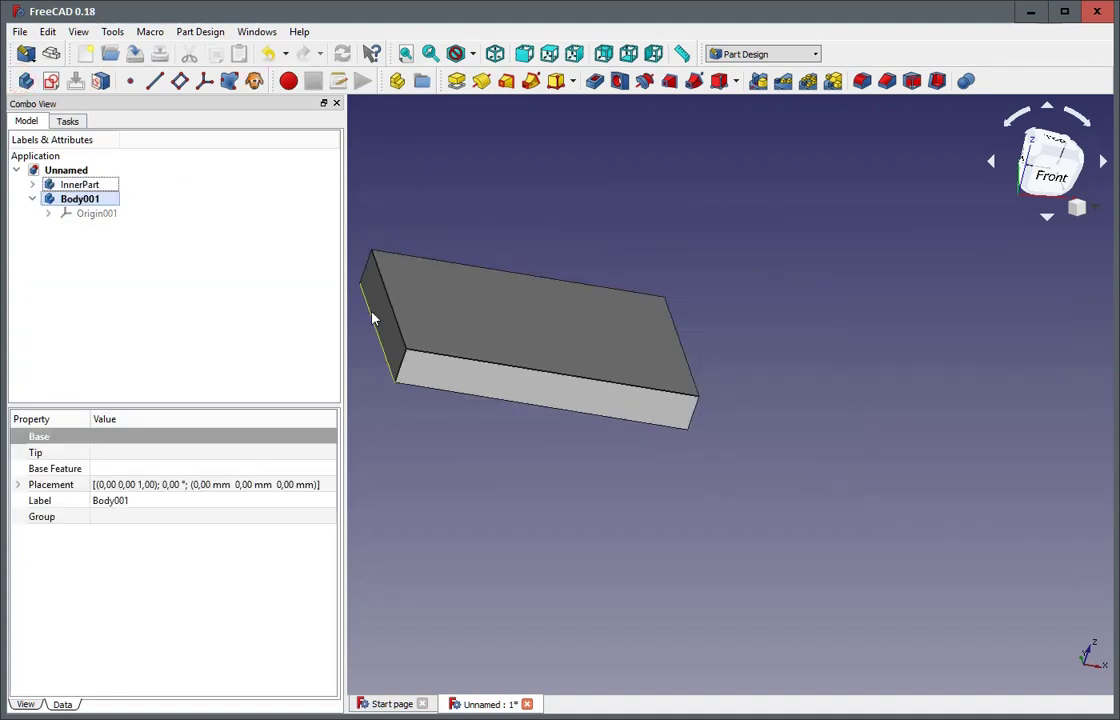
pyautogui.scroll(1, 375, 300)
pyautogui.moveTo(597, 202); pyautogui.dragTo(538, 172, button='middle')
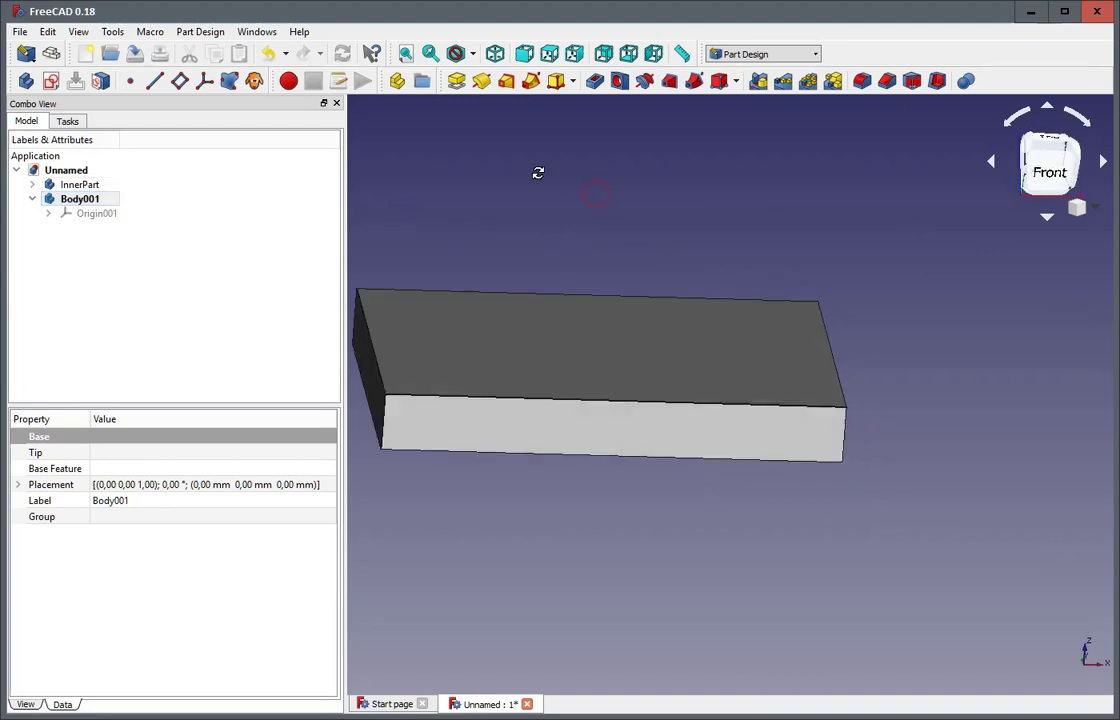
pyautogui.click(88, 200)
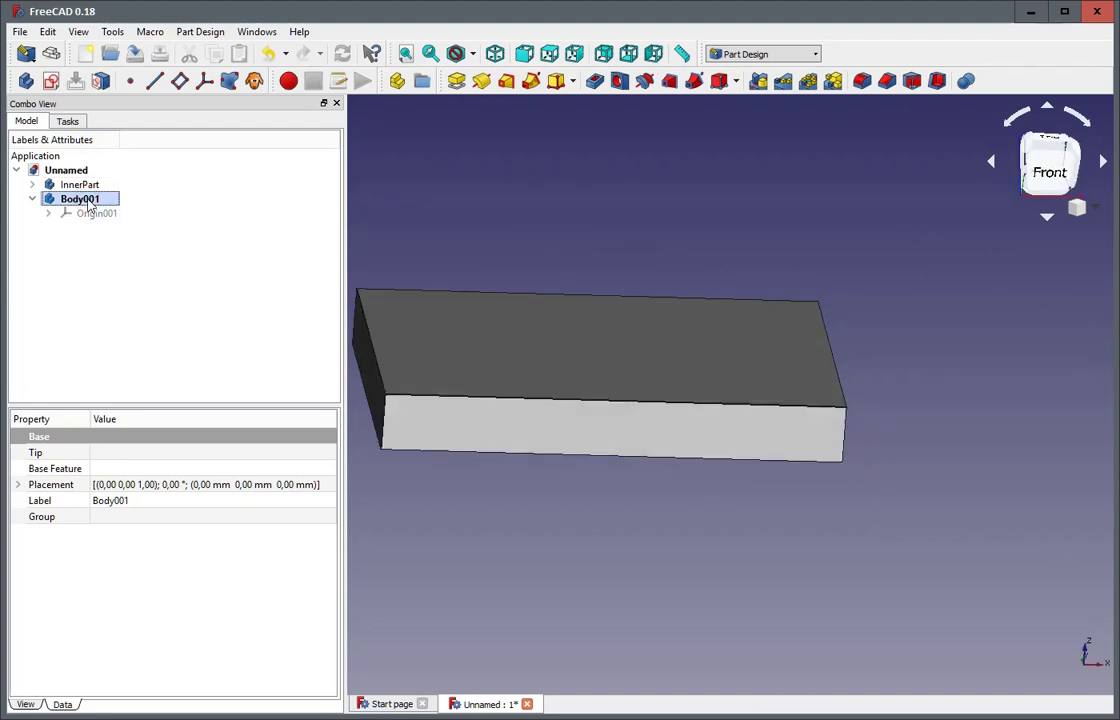
pyautogui.scroll(-2, 545, 568)
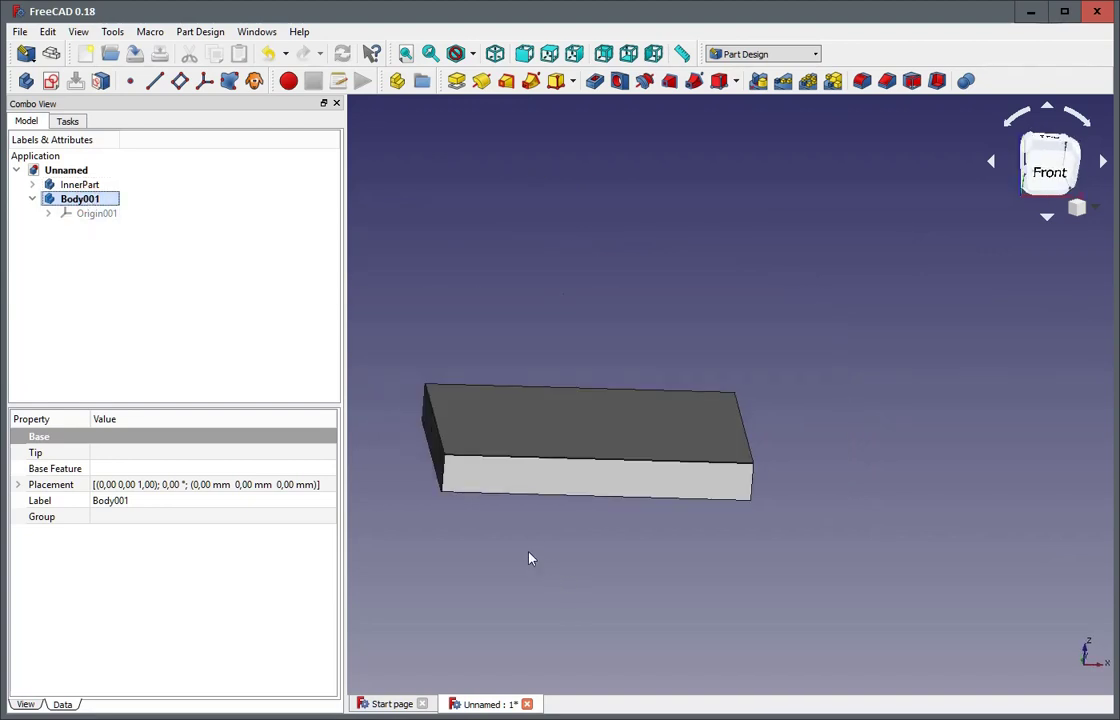
pyautogui.scroll(2, 483, 521)
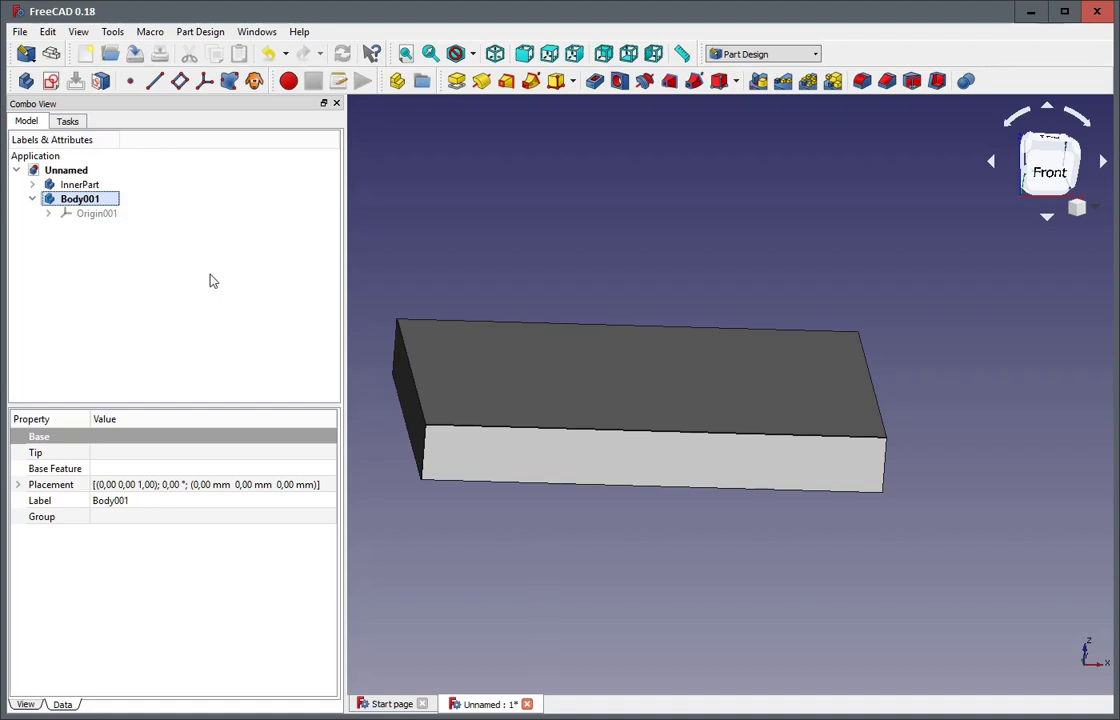
# Create a shape binder in the second body that references InnerPart's whole Pad
pyautogui.click(162, 288)
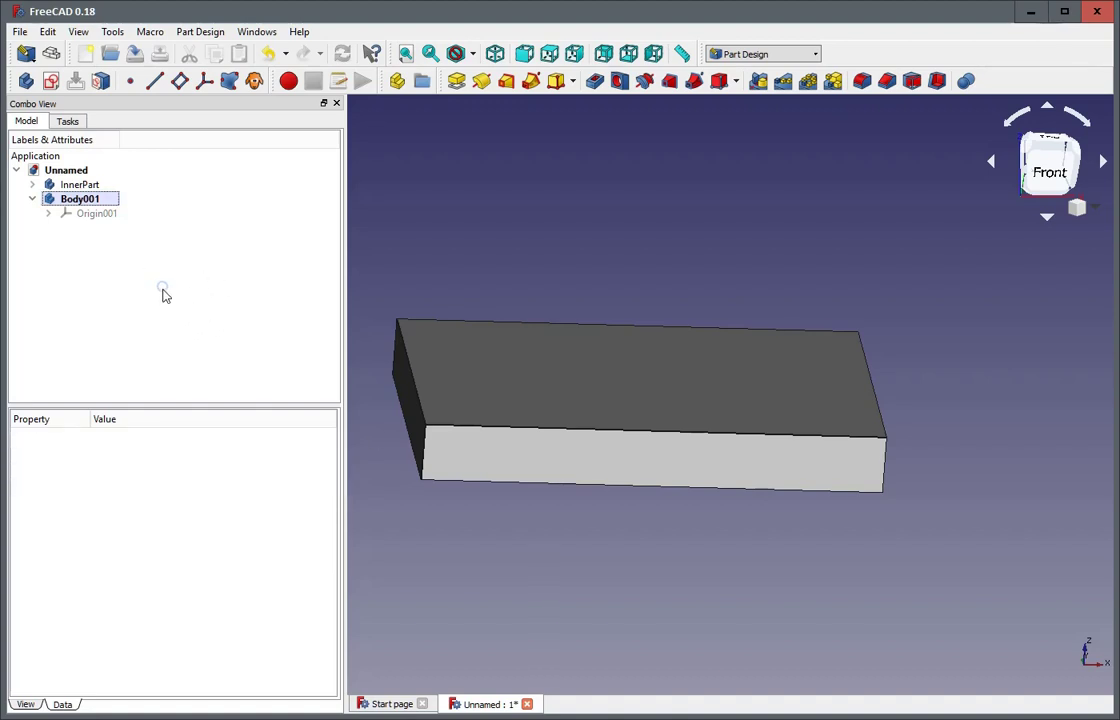
pyautogui.click(97, 272)
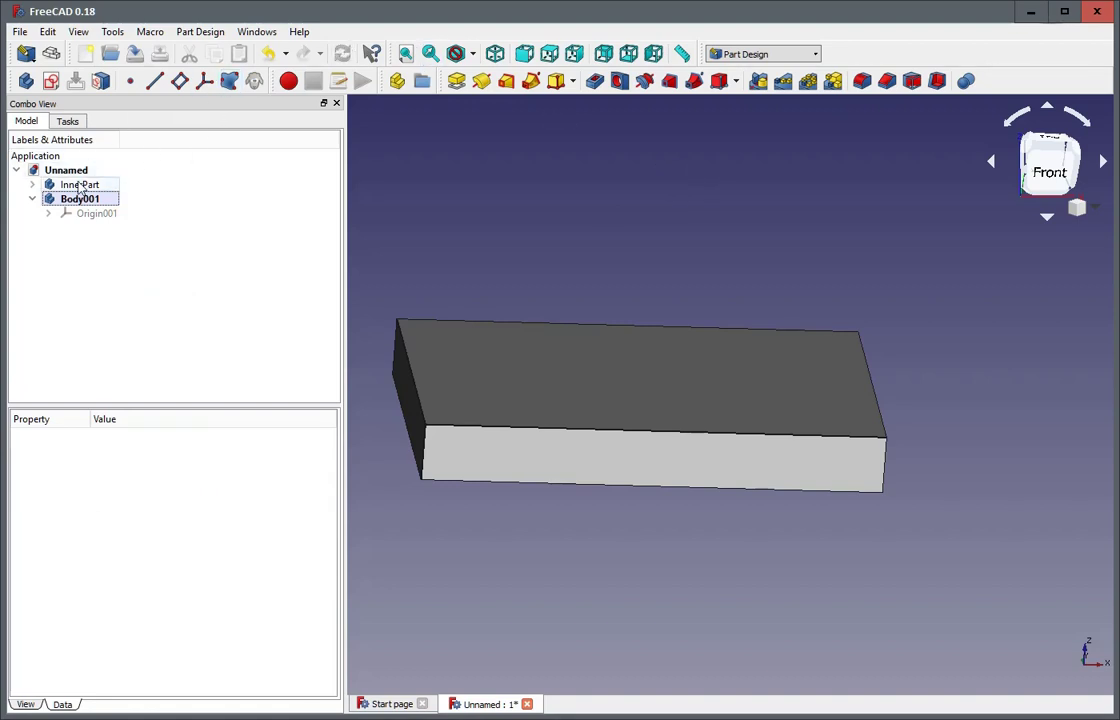
pyautogui.click(32, 184)
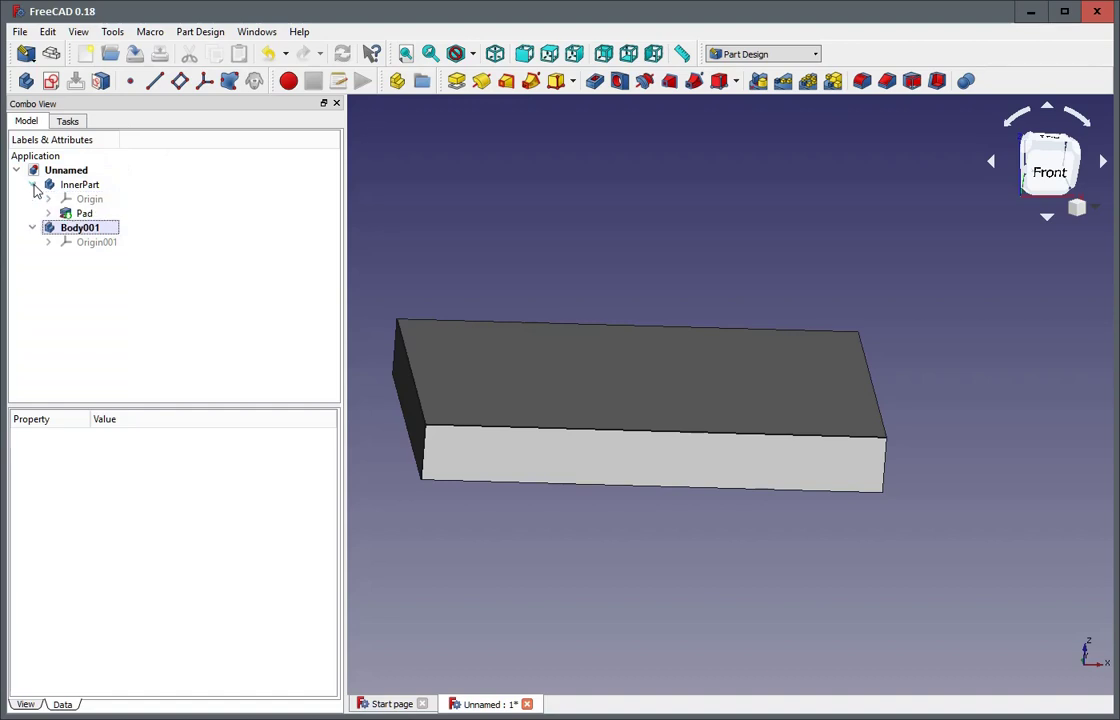
pyautogui.click(82, 213)
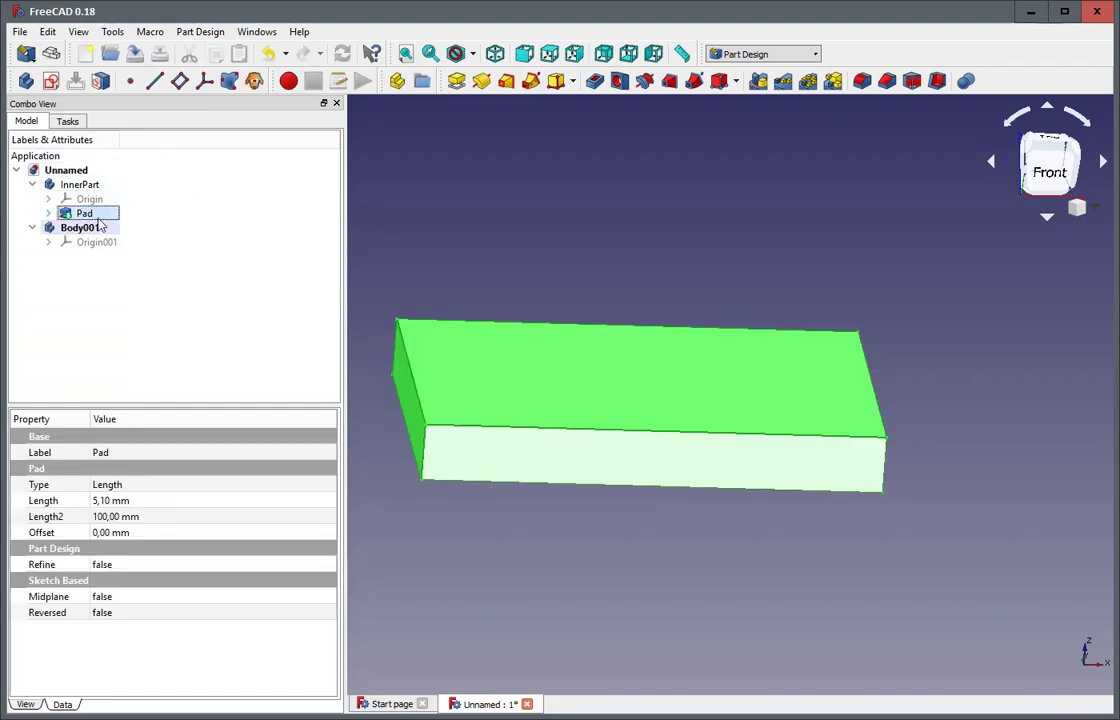
pyautogui.click(229, 82)
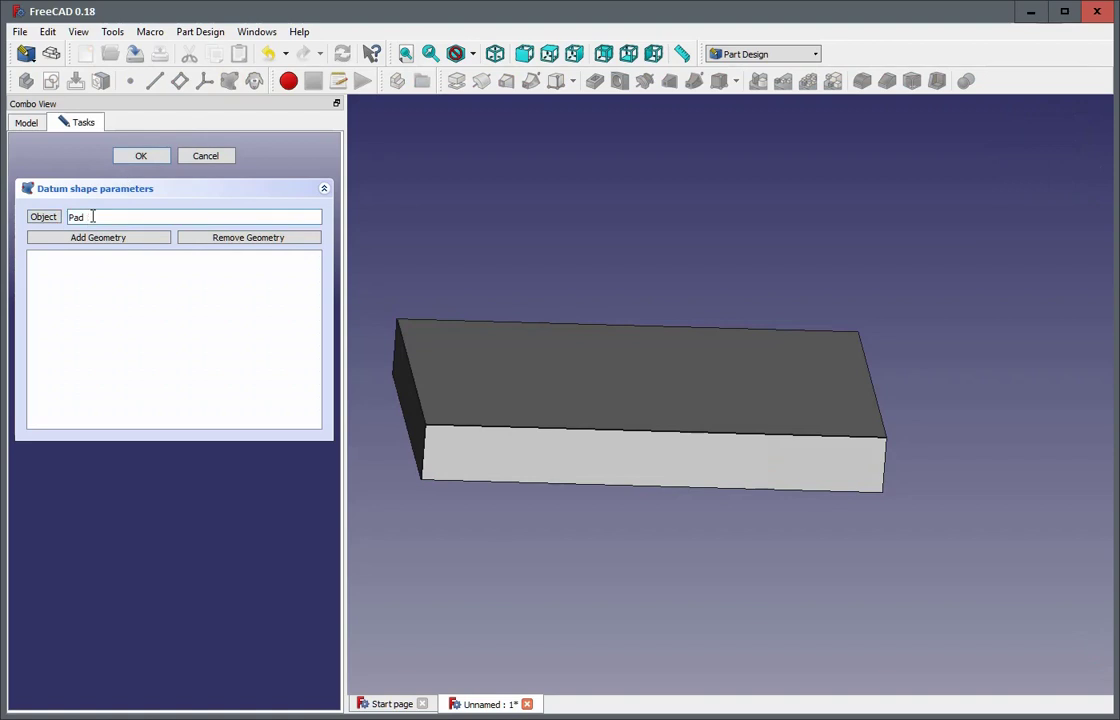
pyautogui.click(139, 153)
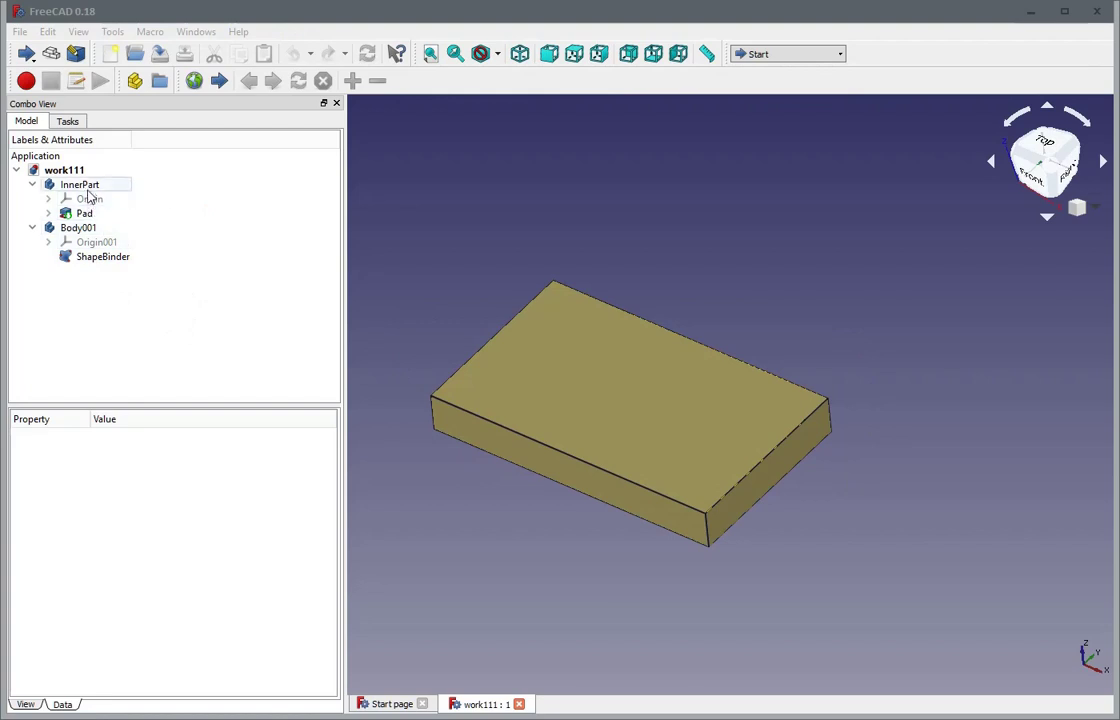
# Hide the InnerPart body and make Body001 the active body in Part Design
pyautogui.click(80, 185)
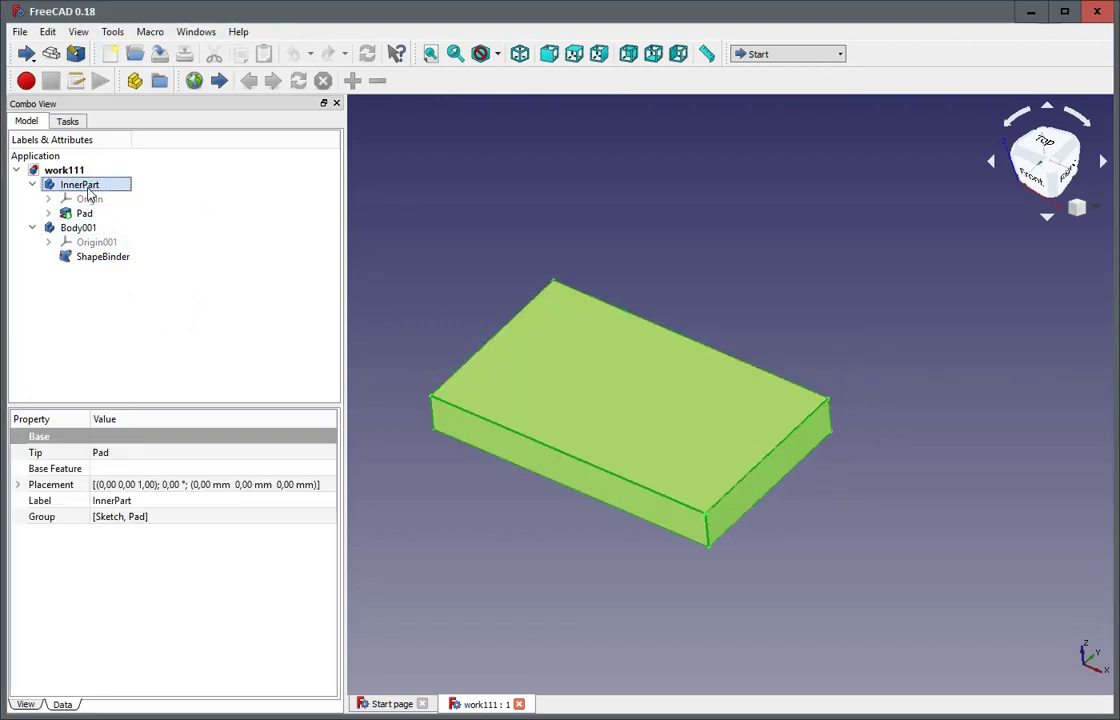
pyautogui.press('space')
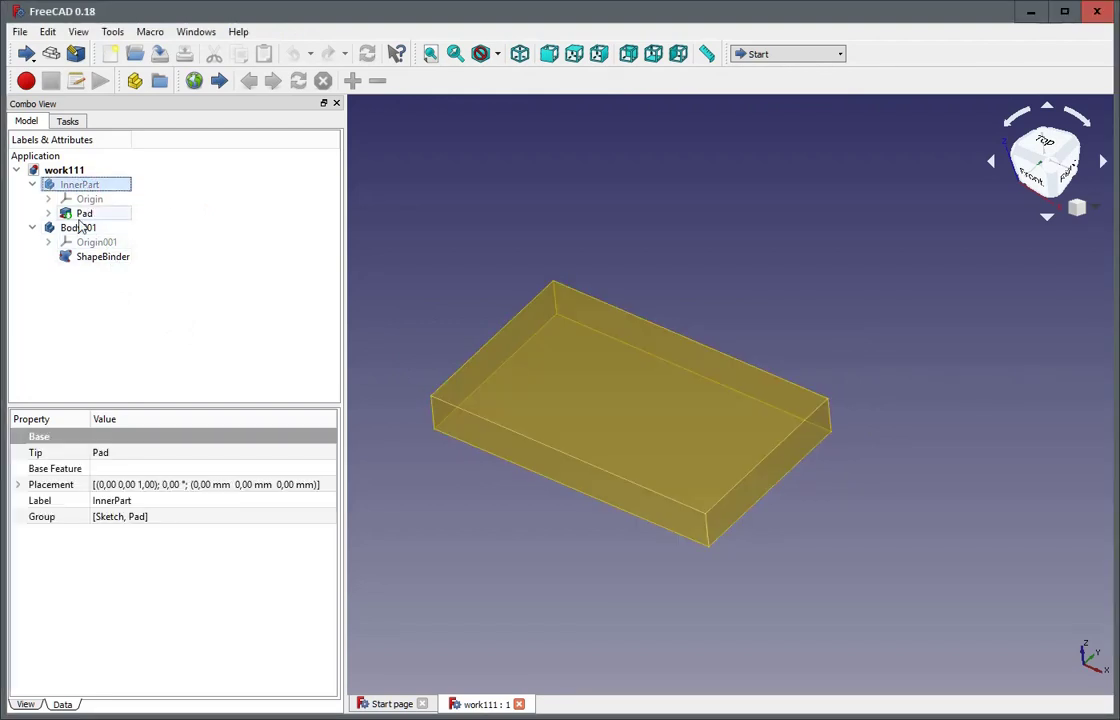
pyautogui.click(80, 230)
pyautogui.doubleClick(80, 229)
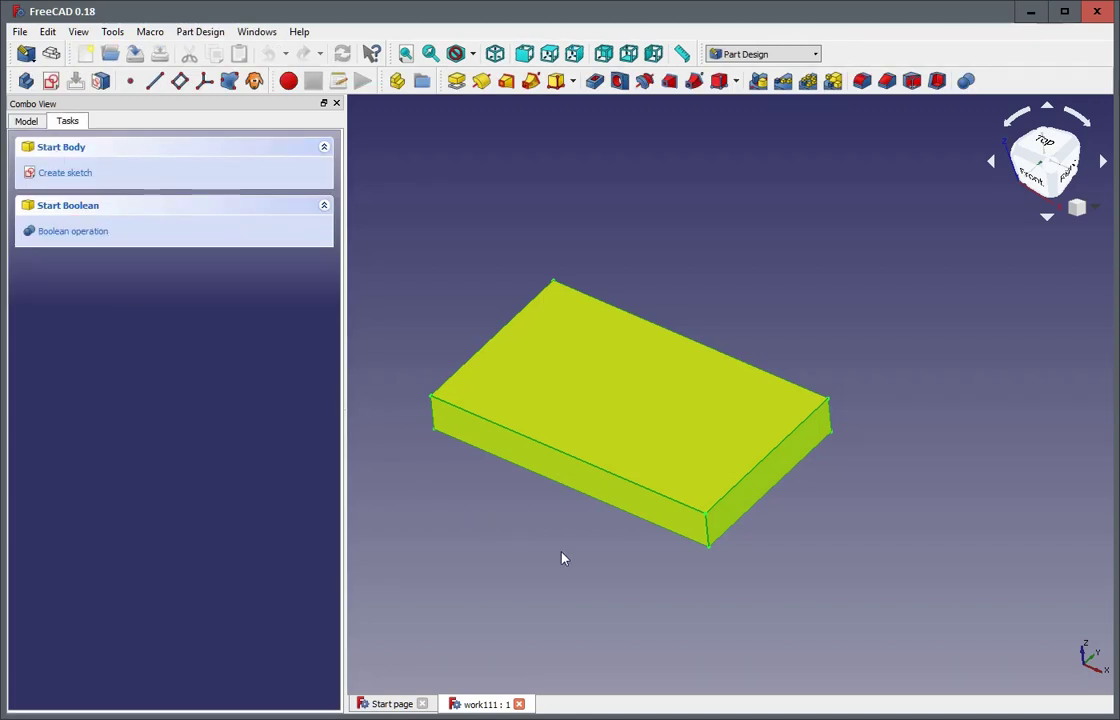
pyautogui.moveTo(562, 555); pyautogui.dragTo(587, 511, button='middle')
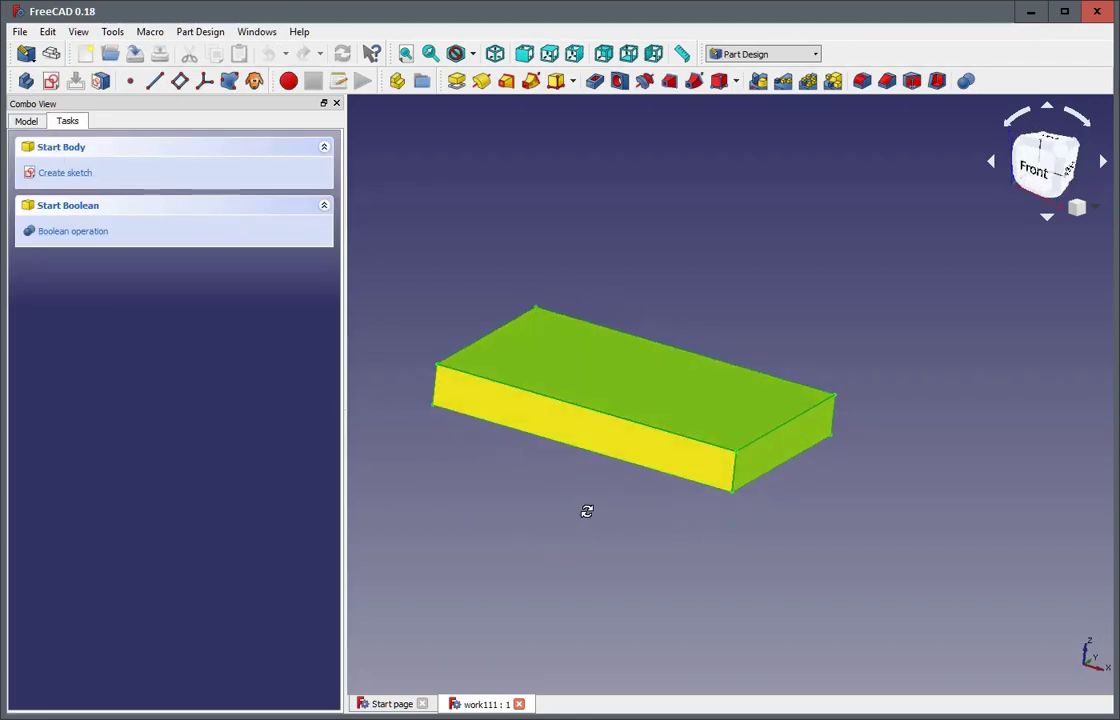
pyautogui.click(27, 121)
pyautogui.click(142, 295)
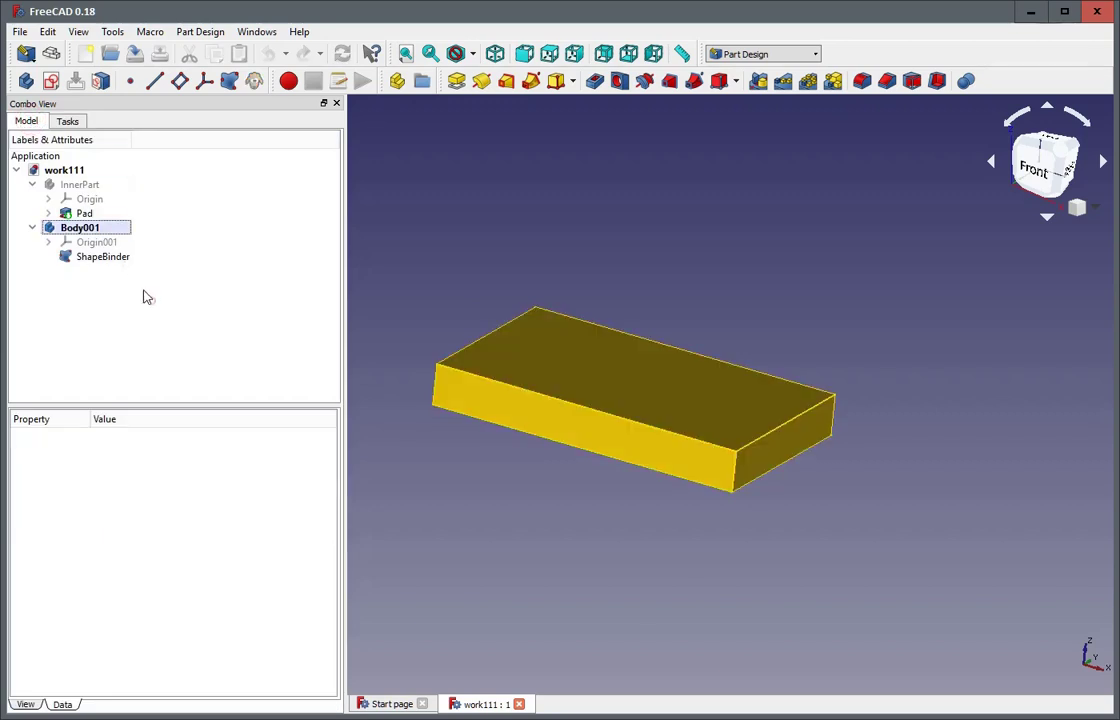
# Start a new sketch on the XY base plane of Body001
pyautogui.moveTo(517, 482); pyautogui.dragTo(505, 507, button='middle')
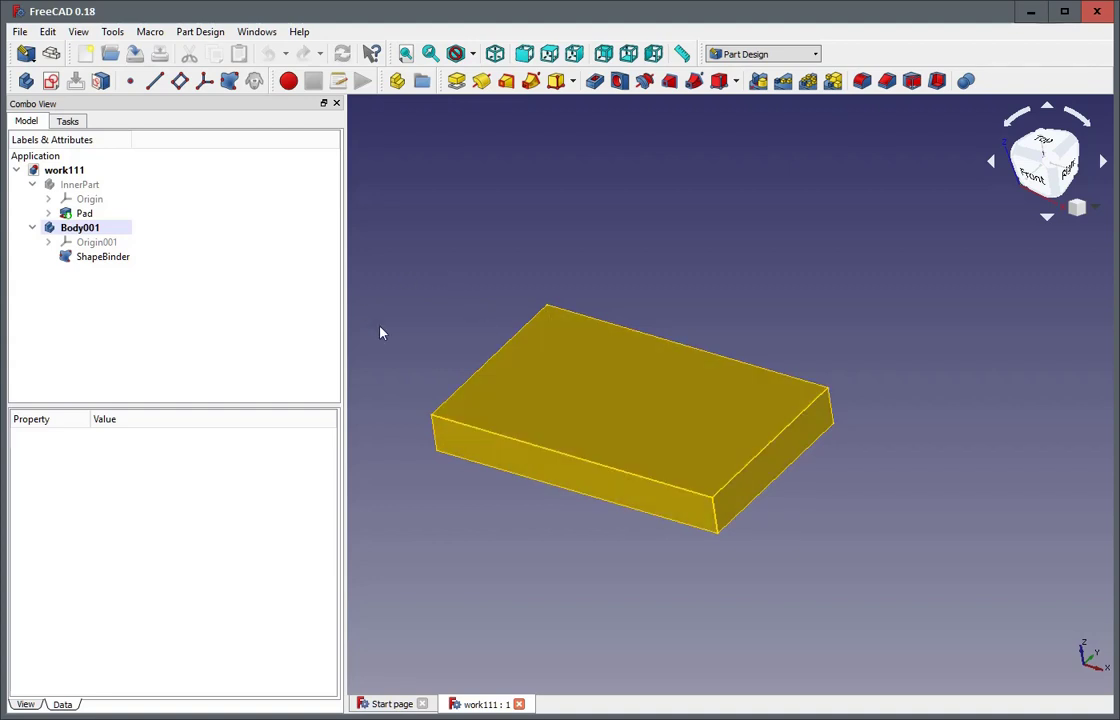
pyautogui.click(225, 366)
pyautogui.click(53, 82)
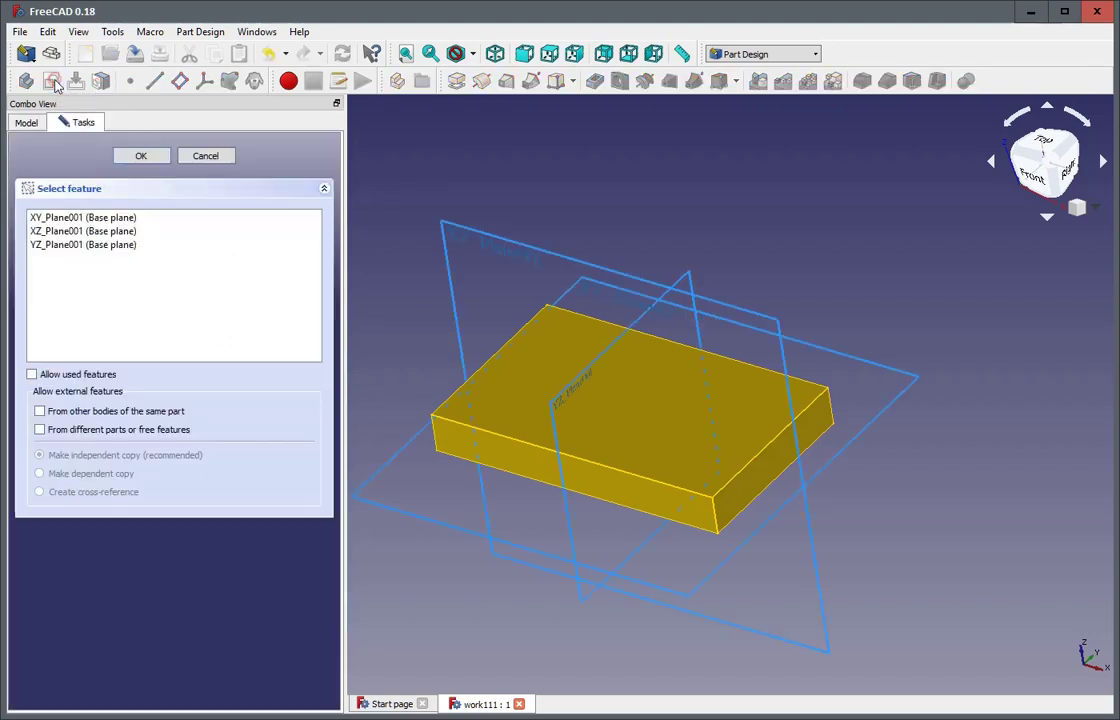
pyautogui.click(92, 217)
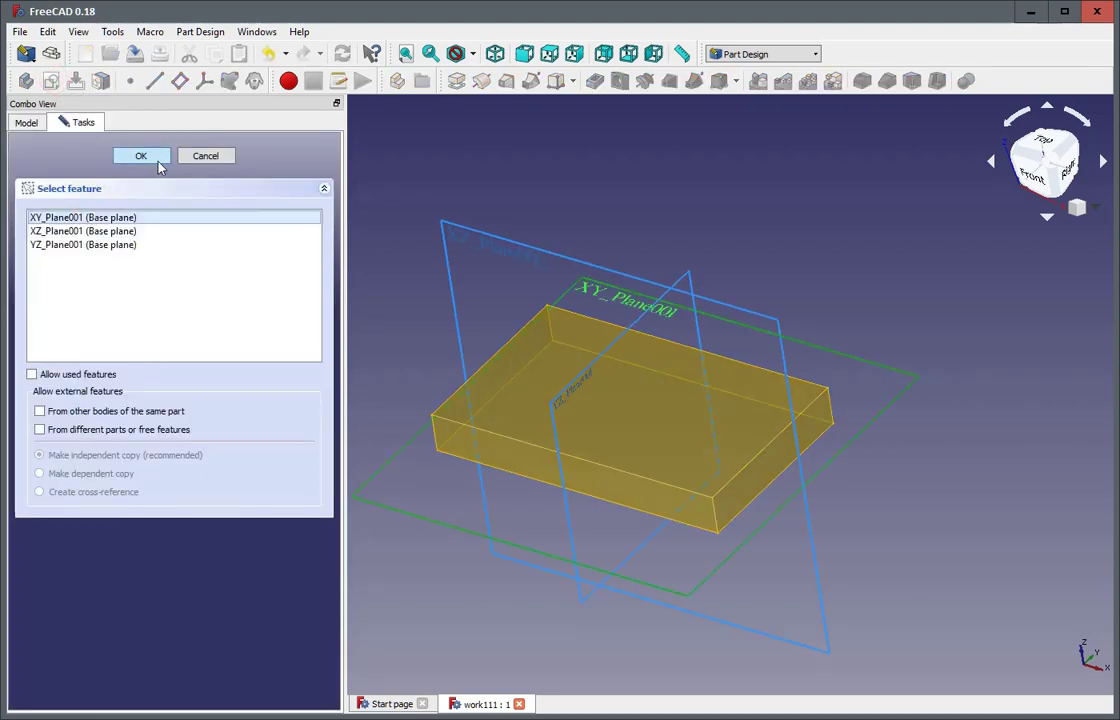
pyautogui.click(141, 156)
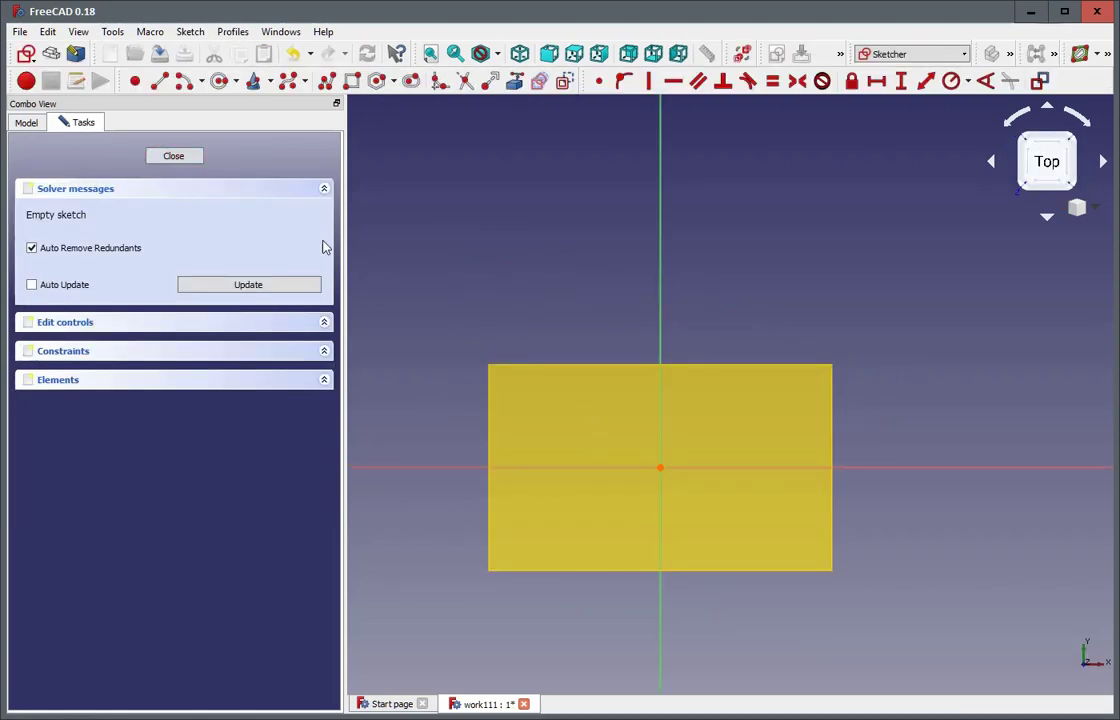
# Sketch a rectangle around the shape binder's outline, leaving gaps of about 4 mm, and about 6 mm on the right side
pyautogui.rightClick(347, 91)
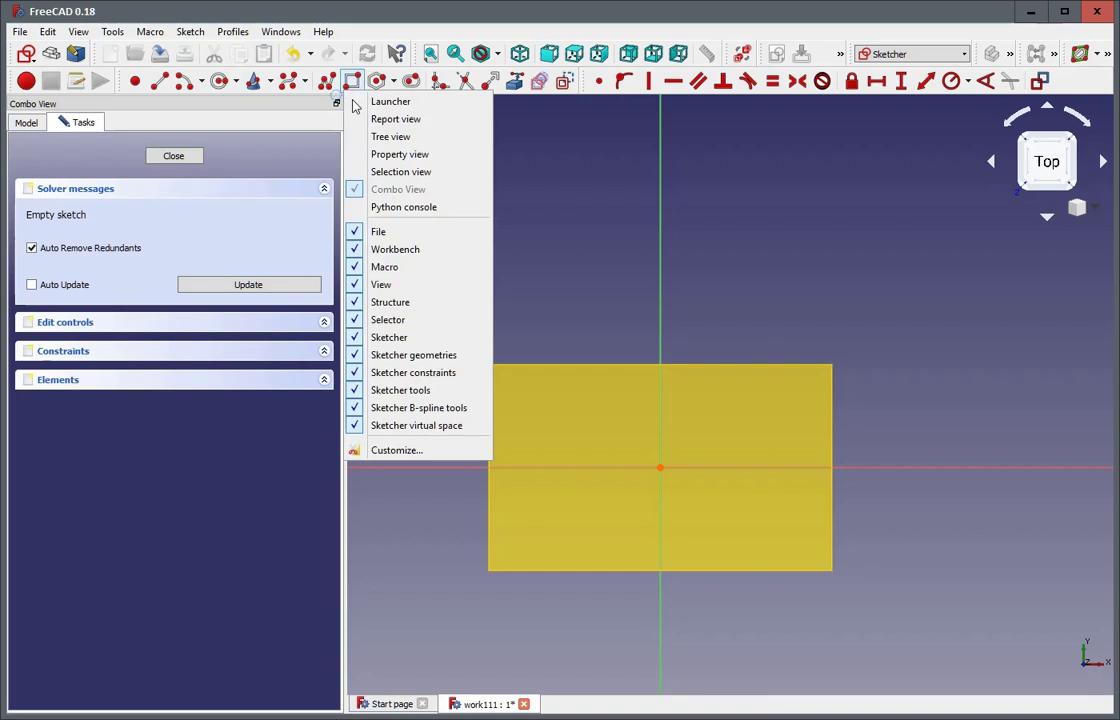
pyautogui.click(352, 80)
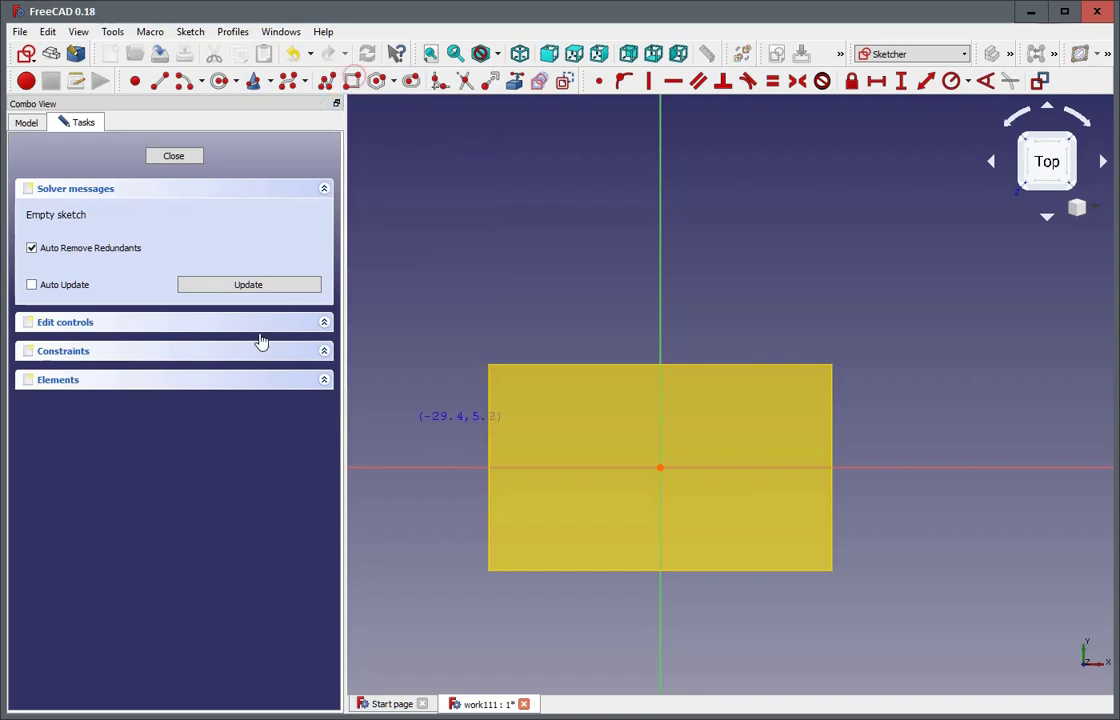
pyautogui.click(453, 333)
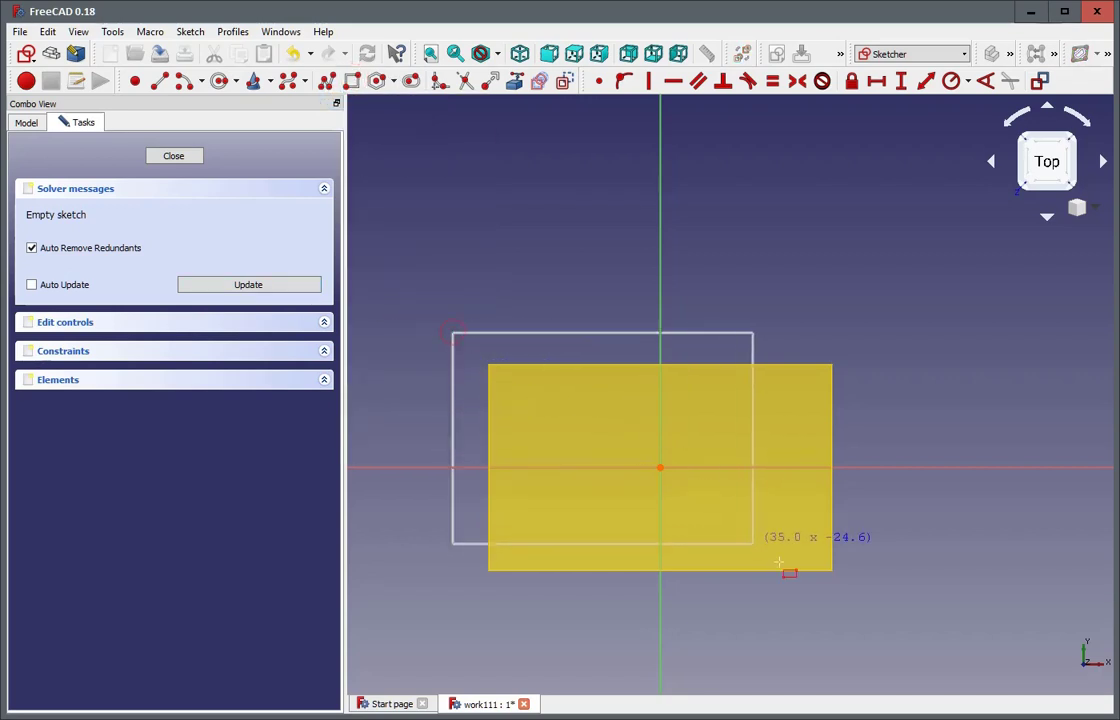
pyautogui.click(885, 601)
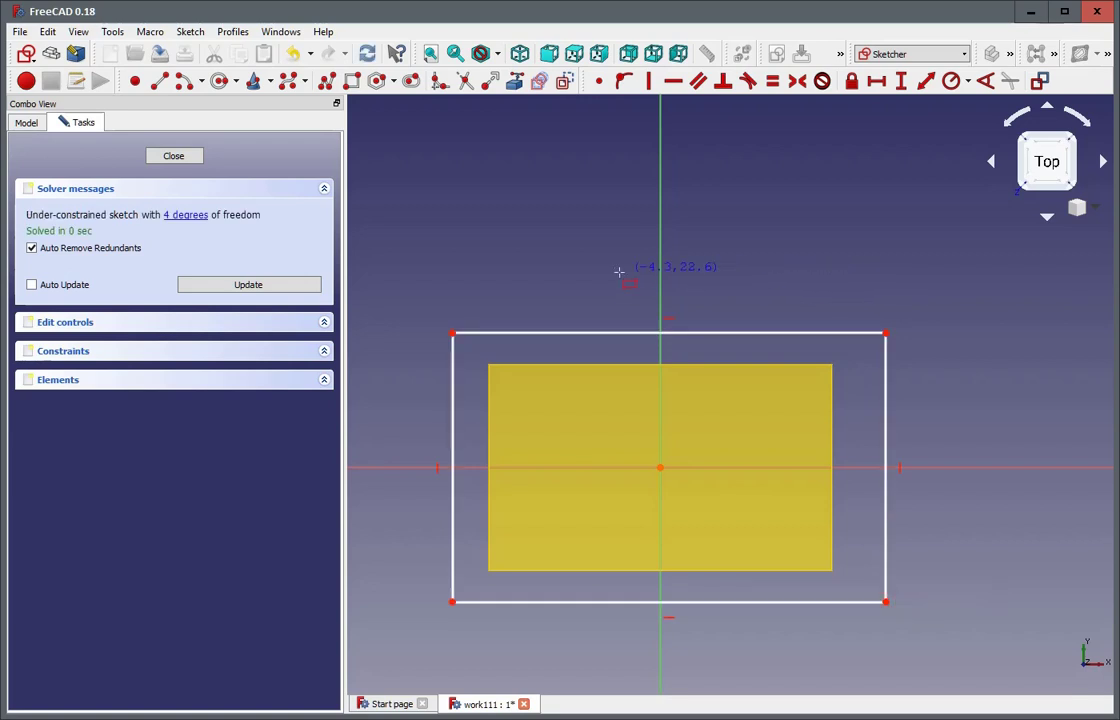
pyautogui.rightClick(507, 257)
# Link the shape binder's upper and lower long edges into the sketch as external geometry
pyautogui.click(514, 84)
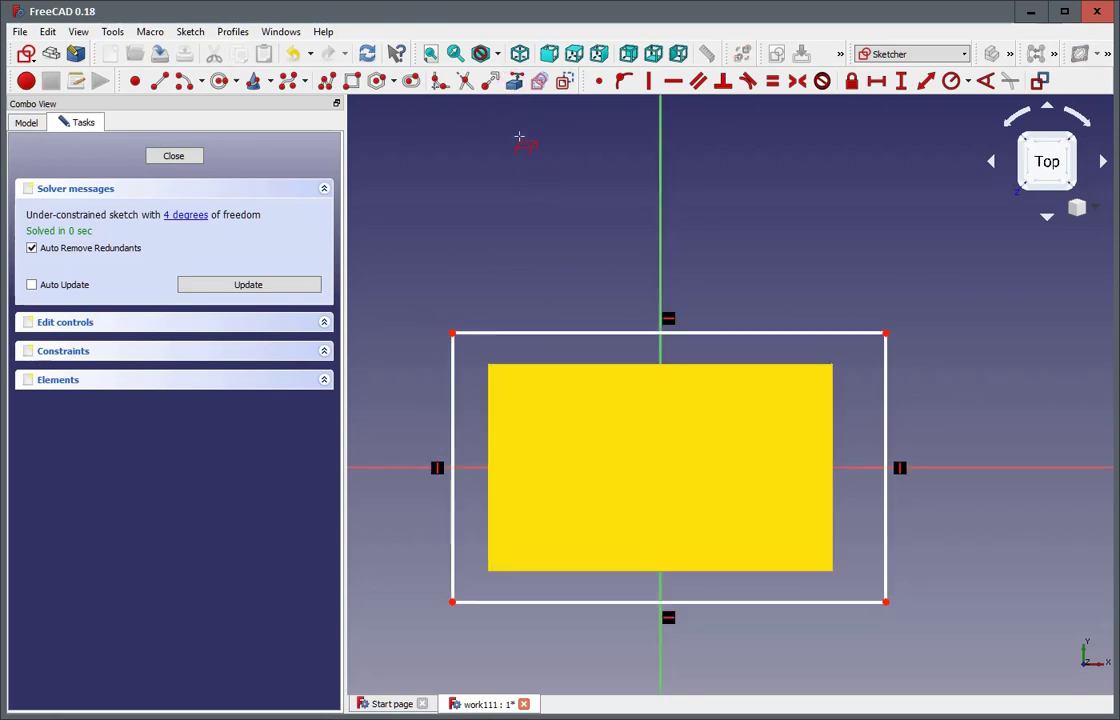
pyautogui.click(515, 84)
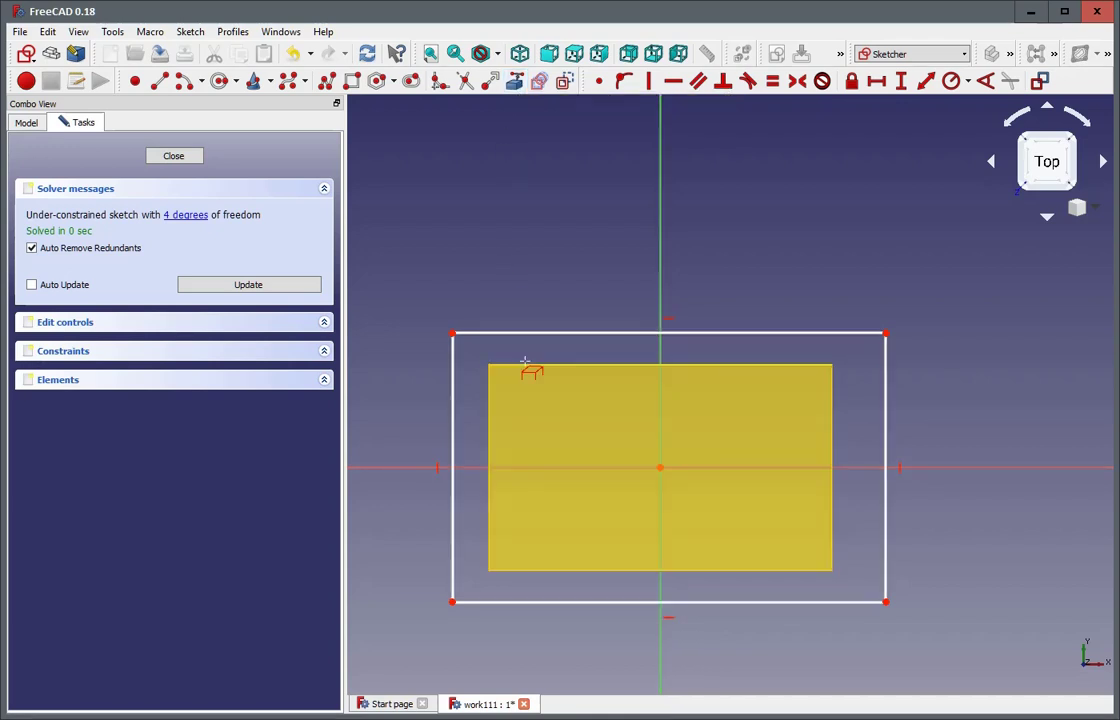
pyautogui.rightClick(535, 585)
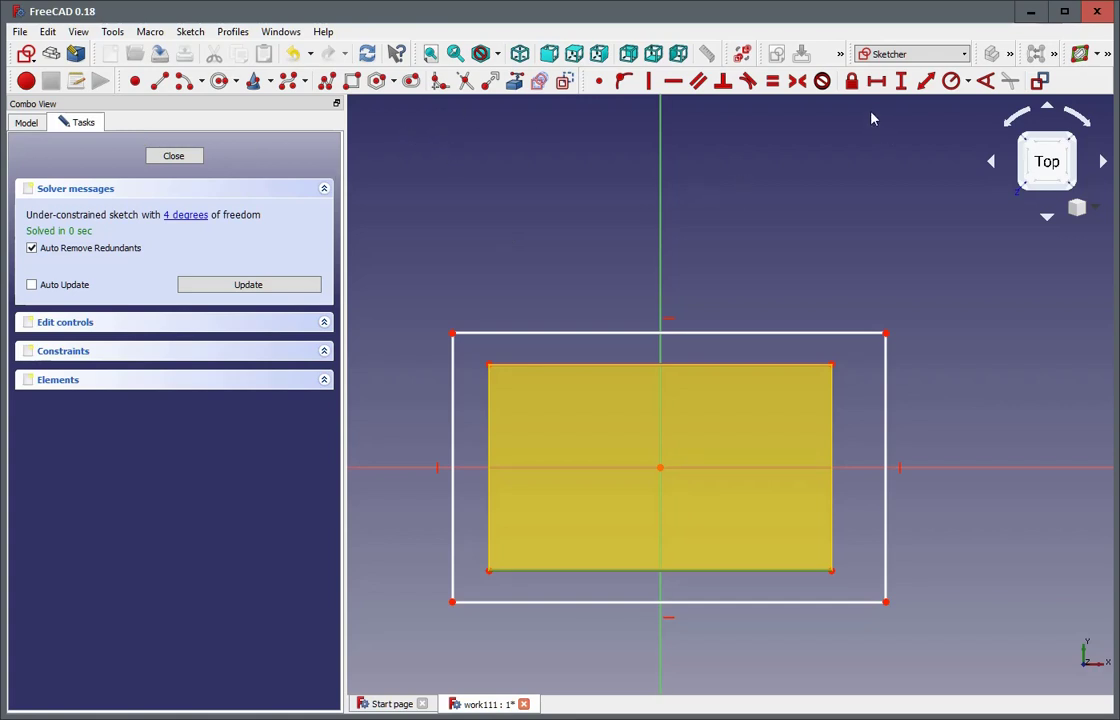
# Constrain the horizontal distance between the rectangle's upper-left corner and the binder's matching corner to 4 mm
pyautogui.click(876, 81)
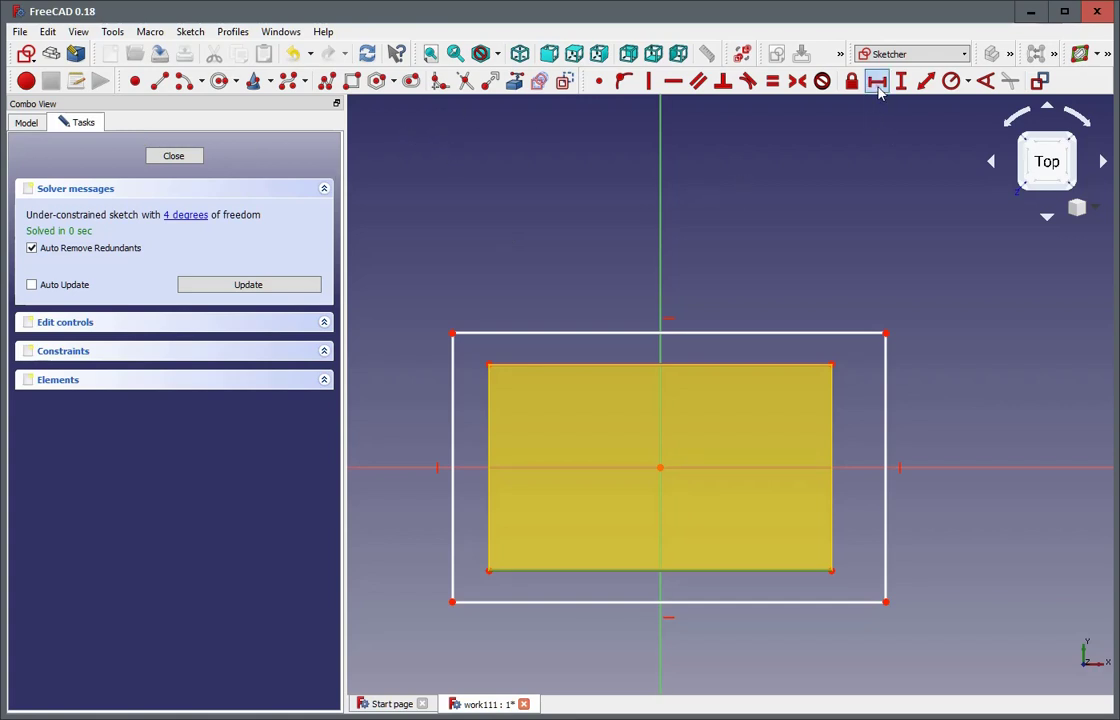
pyautogui.click(459, 331)
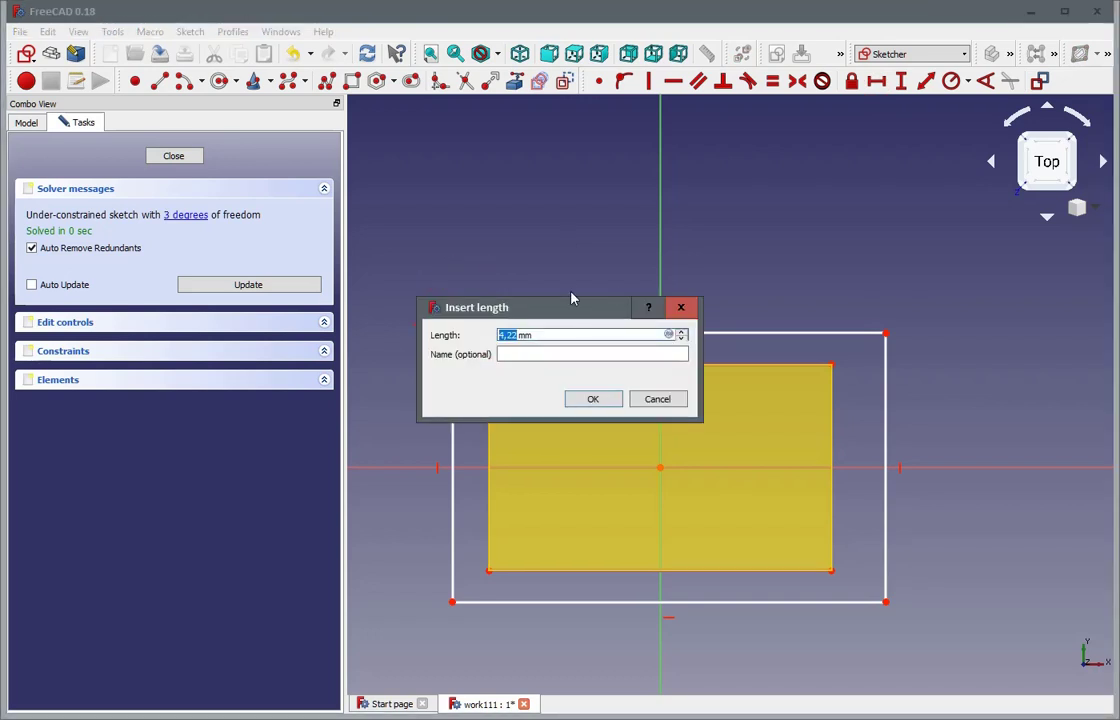
pyautogui.write('4')
pyautogui.click(583, 400)
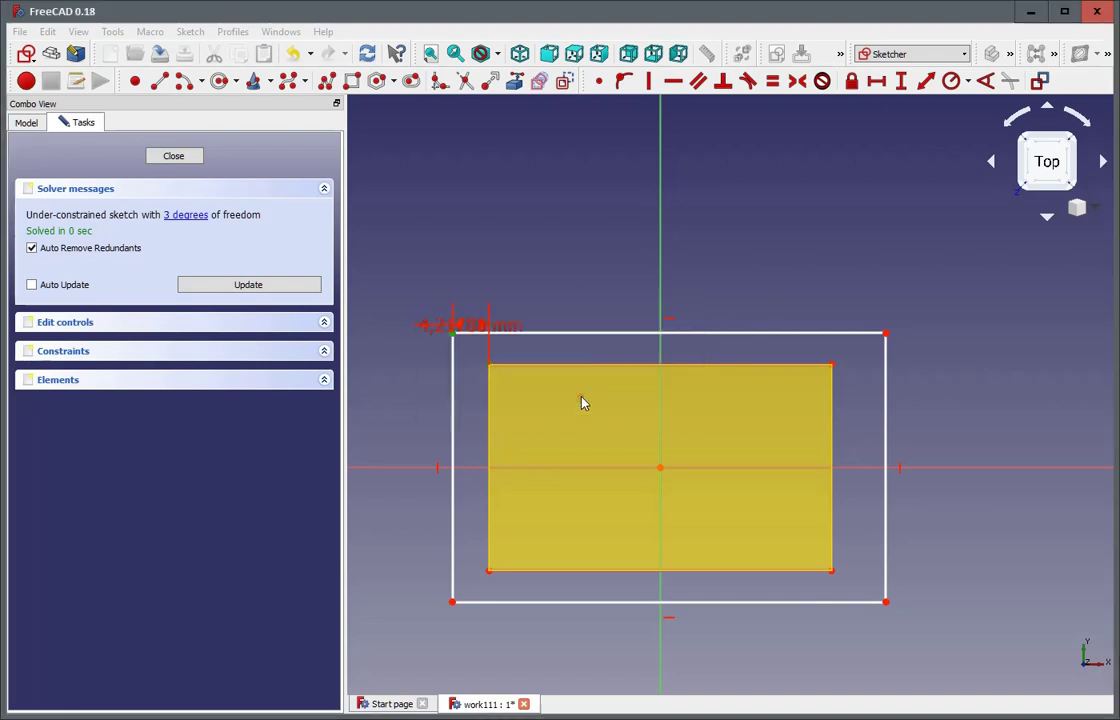
# Constrain the horizontal distance between the rectangle's upper-right corner and the binder's matching corner to 4 mm
pyautogui.click(885, 332)
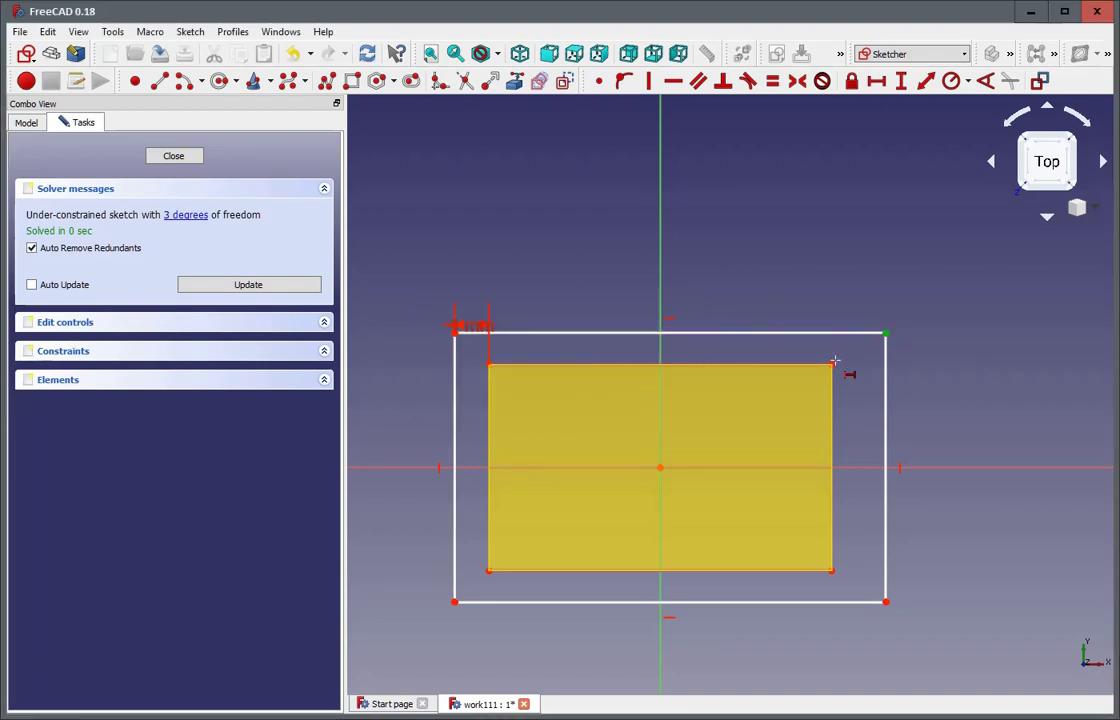
pyautogui.click(834, 362)
pyautogui.write('l')
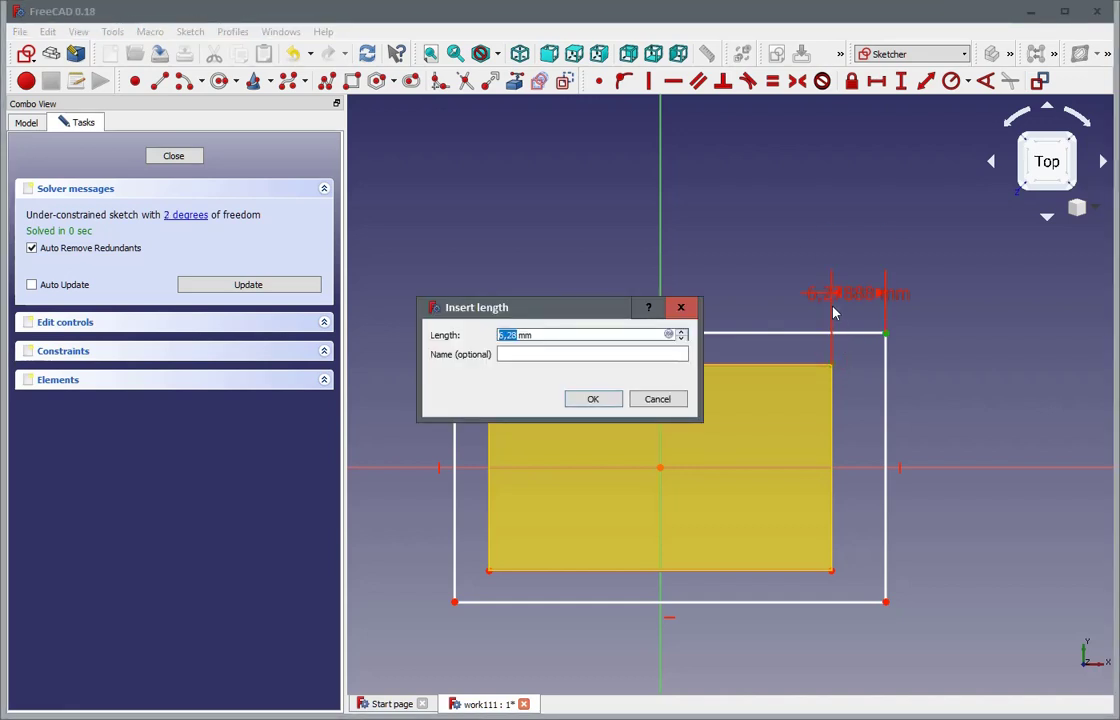
pyautogui.write('4')
pyautogui.click(593, 399)
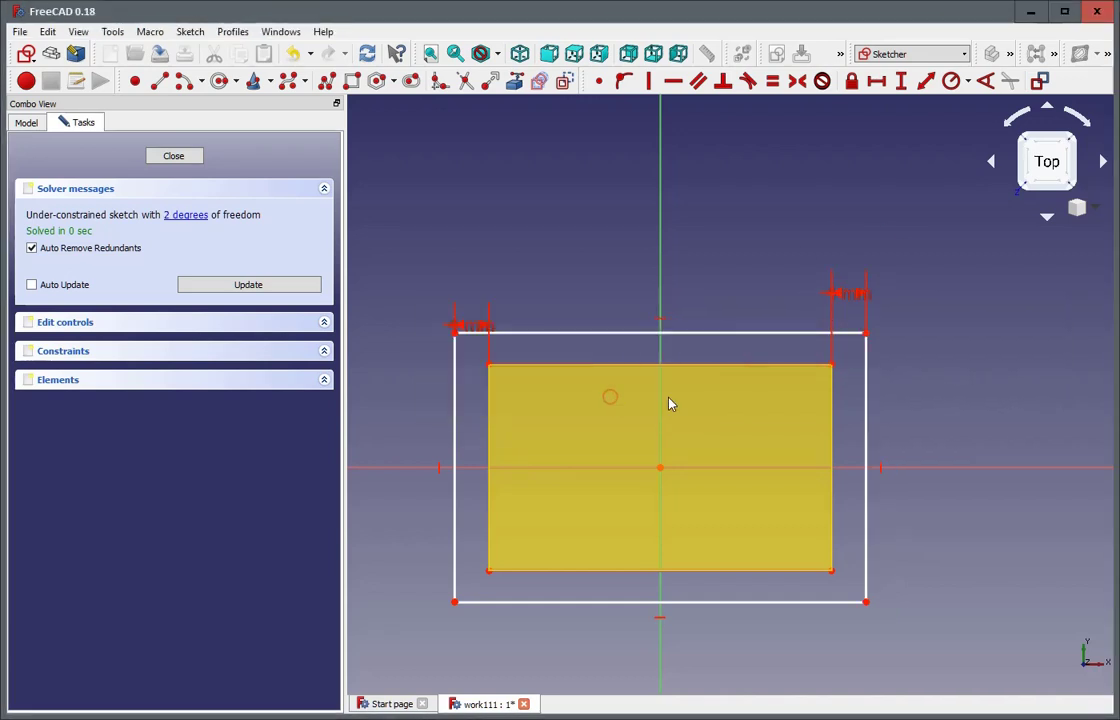
pyautogui.click(866, 333)
pyautogui.click(832, 365)
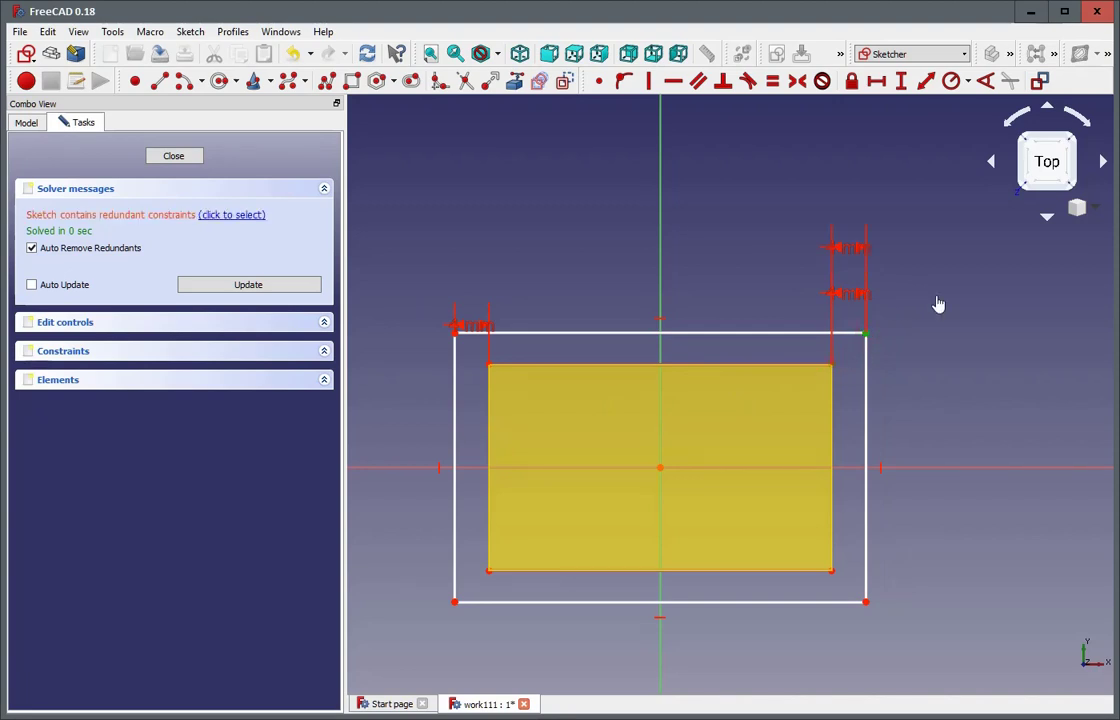
pyautogui.press('Escape')
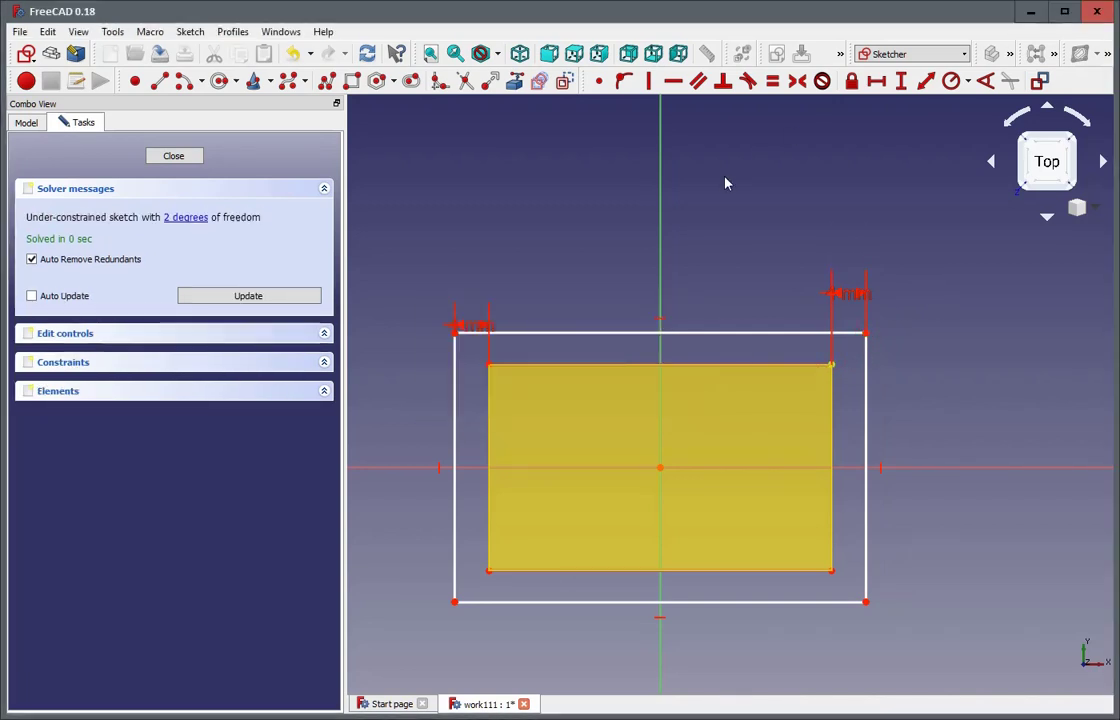
# Constrain the vertical distance between the rectangle's upper-right corner and the binder's matching corner to 4 mm
pyautogui.click(901, 81)
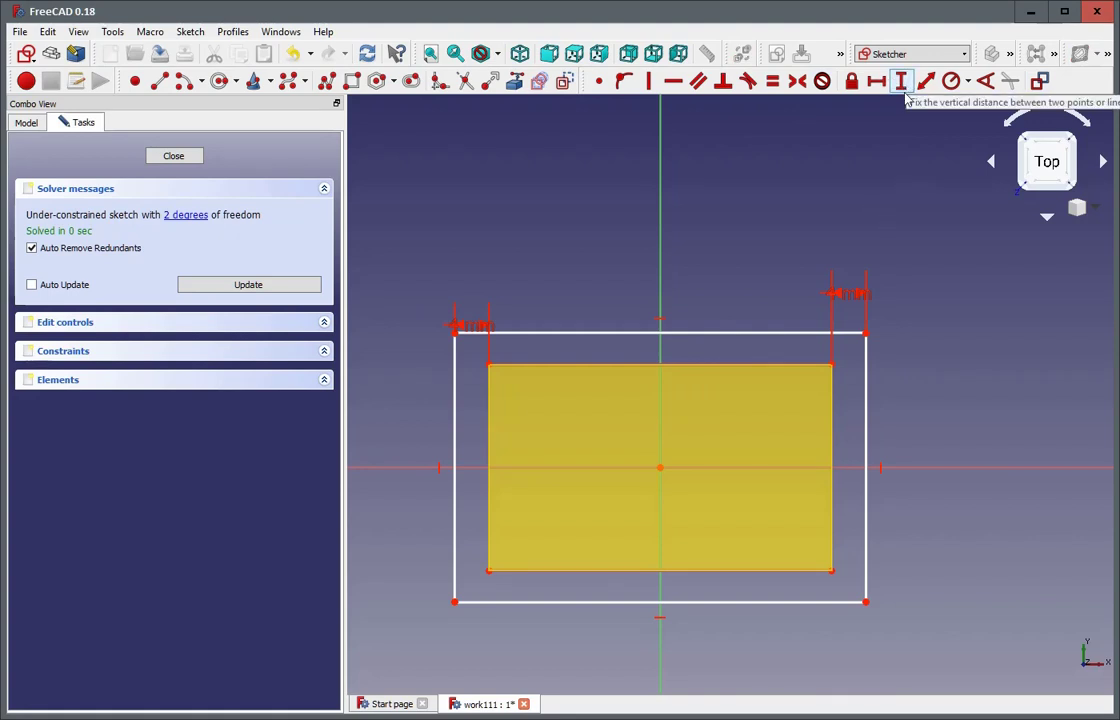
pyautogui.click(831, 366)
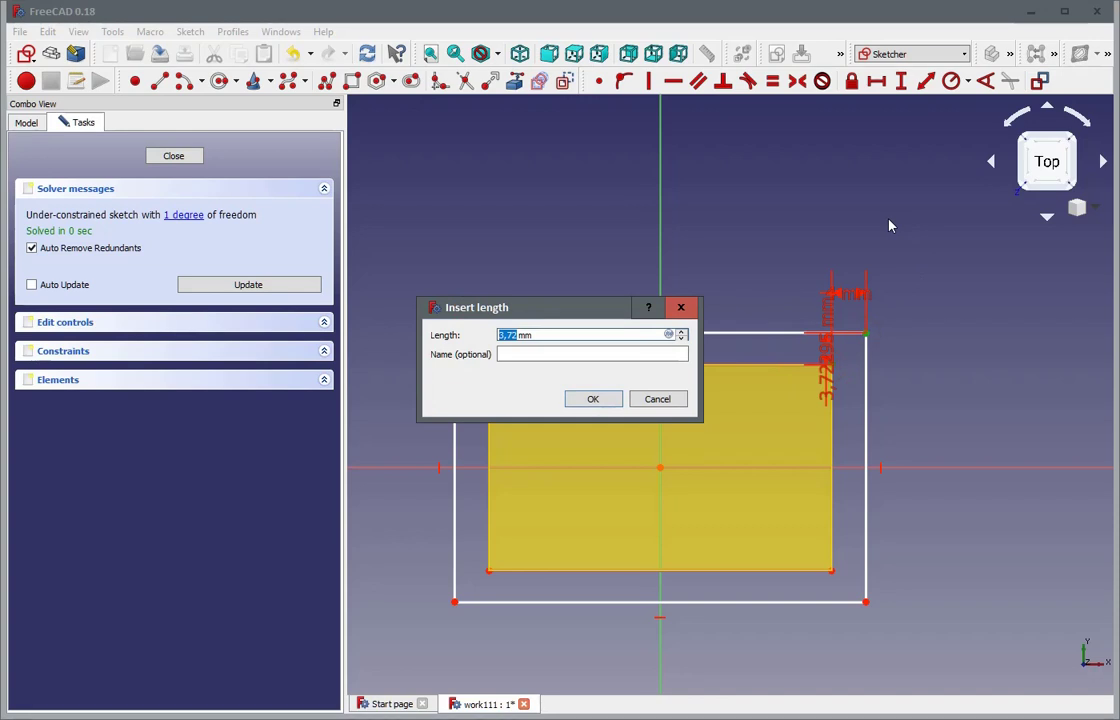
pyautogui.write('4')
pyautogui.click(602, 402)
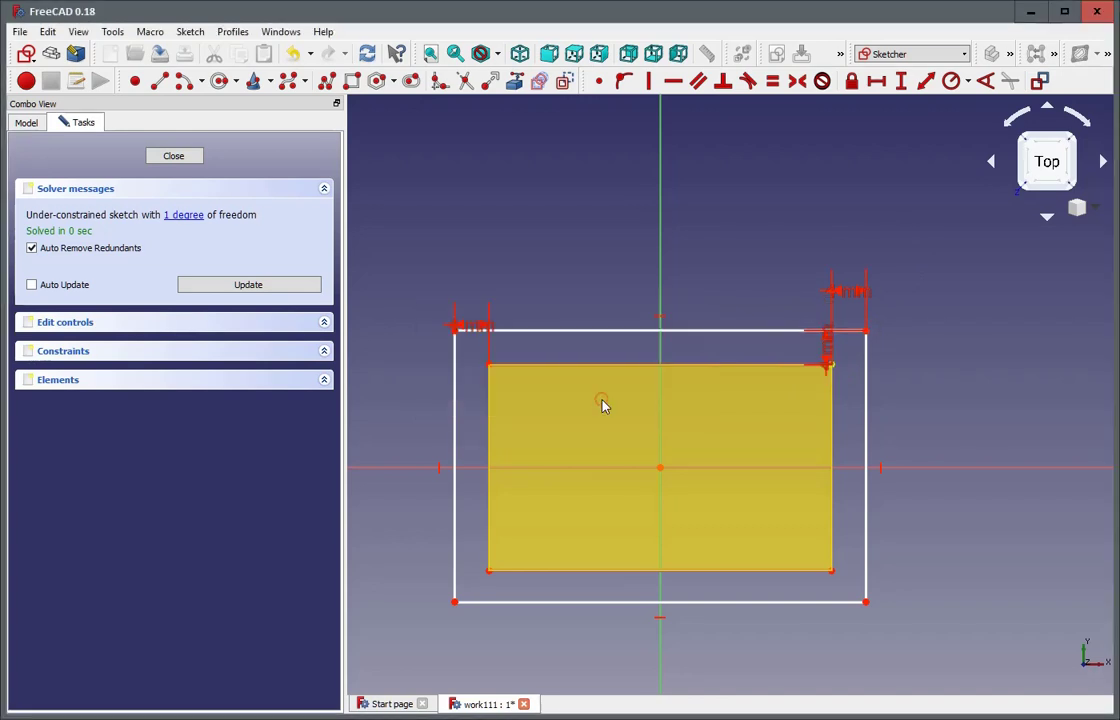
# Move the three 4 mm dimension labels clear of the geometry, outside the rectangle, so they are readable
pyautogui.click(826, 360)
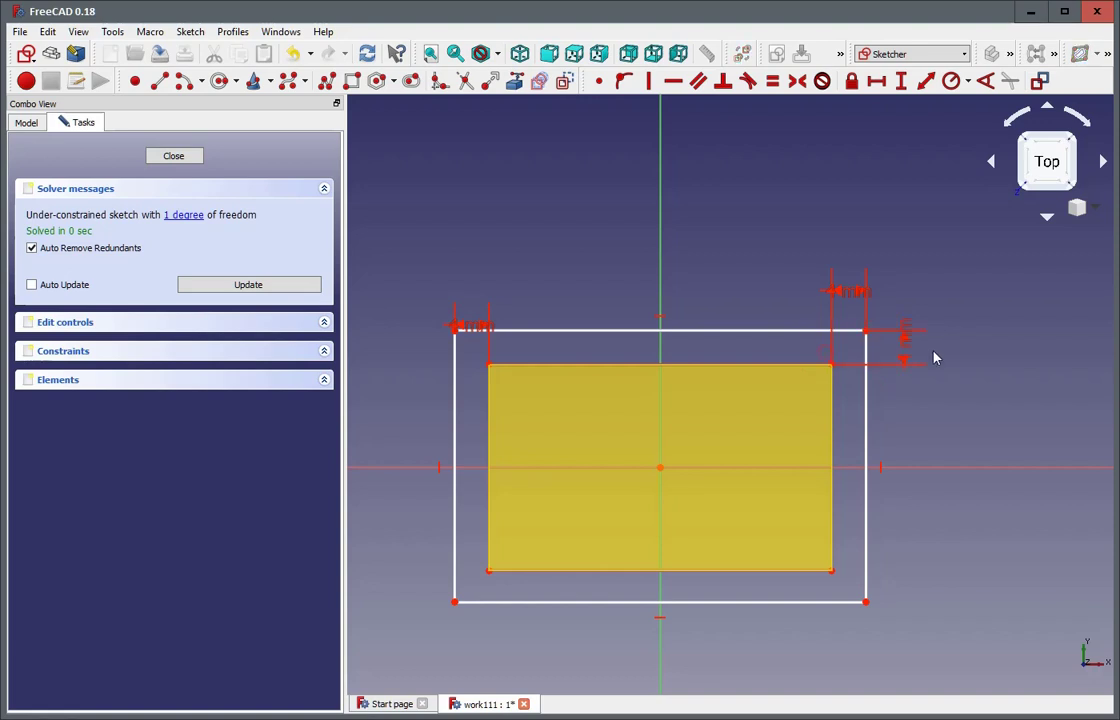
pyautogui.moveTo(935, 355); pyautogui.dragTo(957, 283)
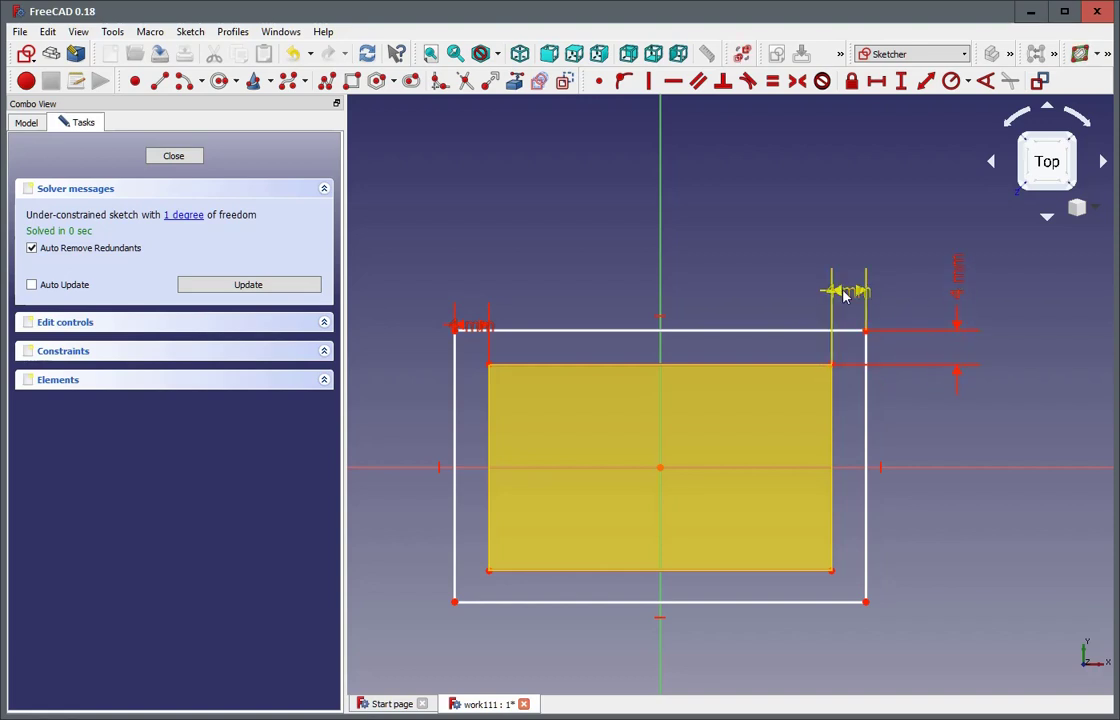
pyautogui.moveTo(845, 292); pyautogui.dragTo(795, 240)
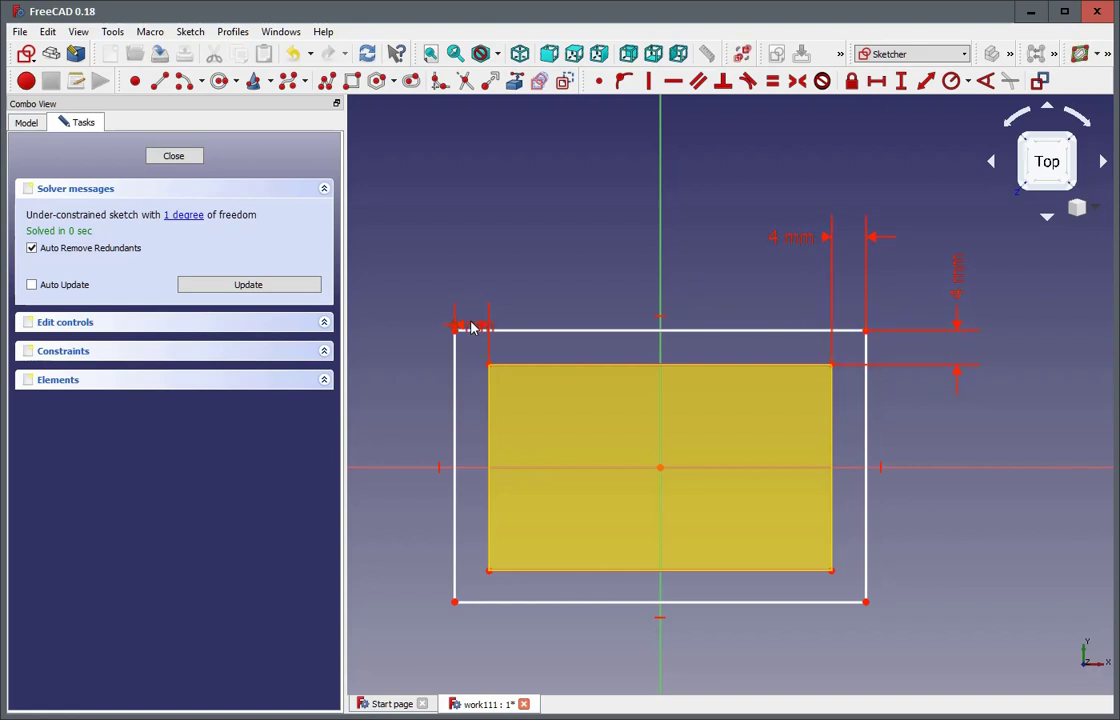
pyautogui.moveTo(470, 327); pyautogui.dragTo(540, 240)
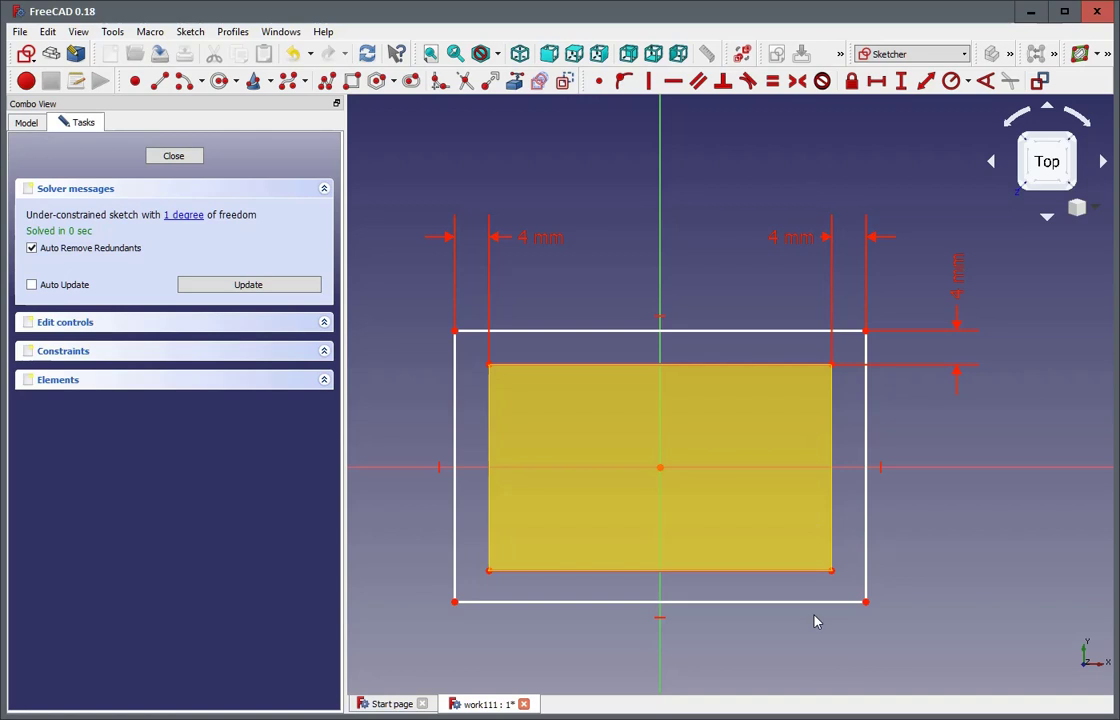
# Constrain the vertical gap at the lower-right corners to 4 mm with its label outside the rectangle, and close the sketch
pyautogui.click(900, 80)
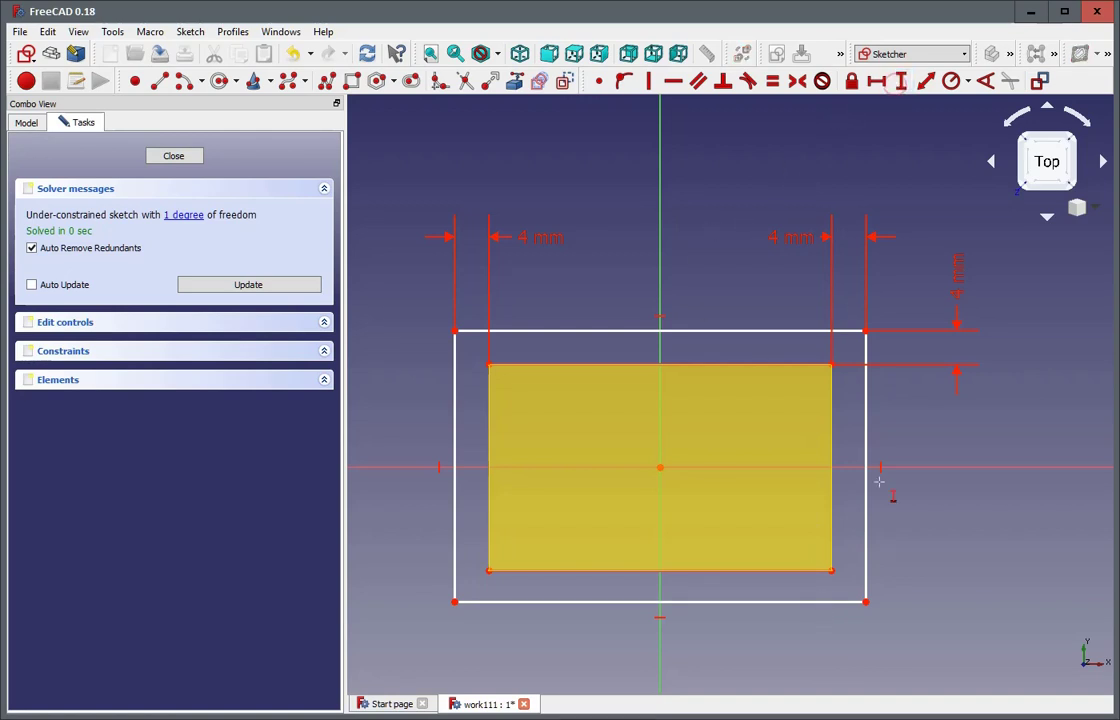
pyautogui.click(831, 569)
pyautogui.click(864, 600)
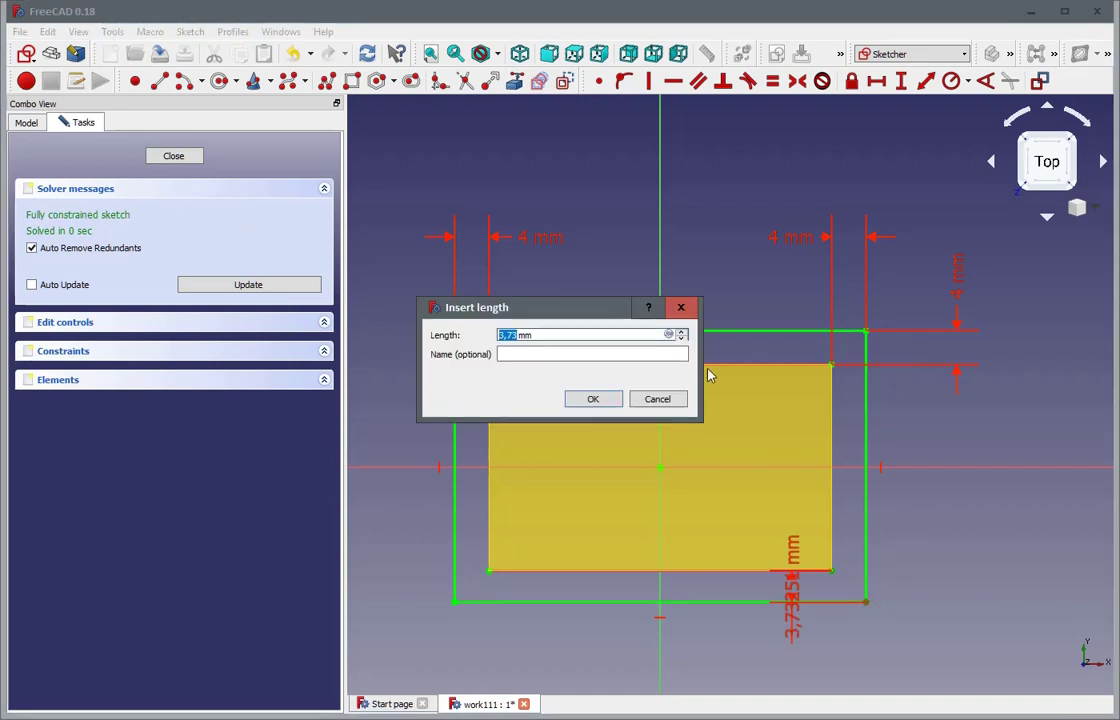
pyautogui.write('4')
pyautogui.click(590, 399)
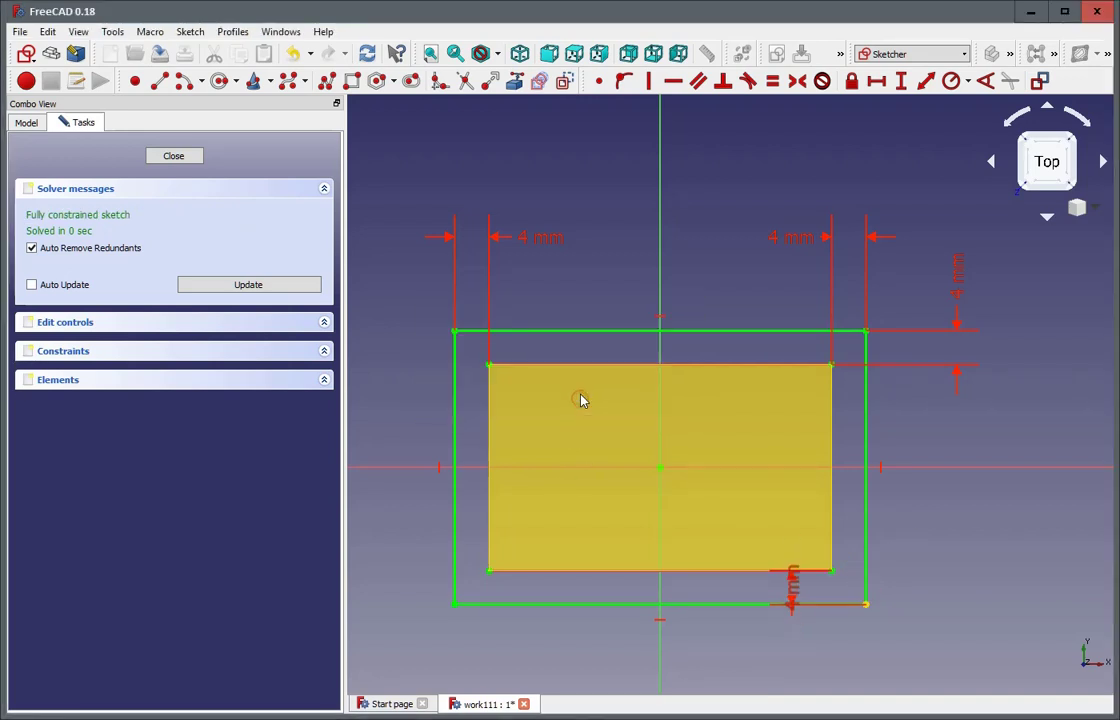
pyautogui.click(910, 577)
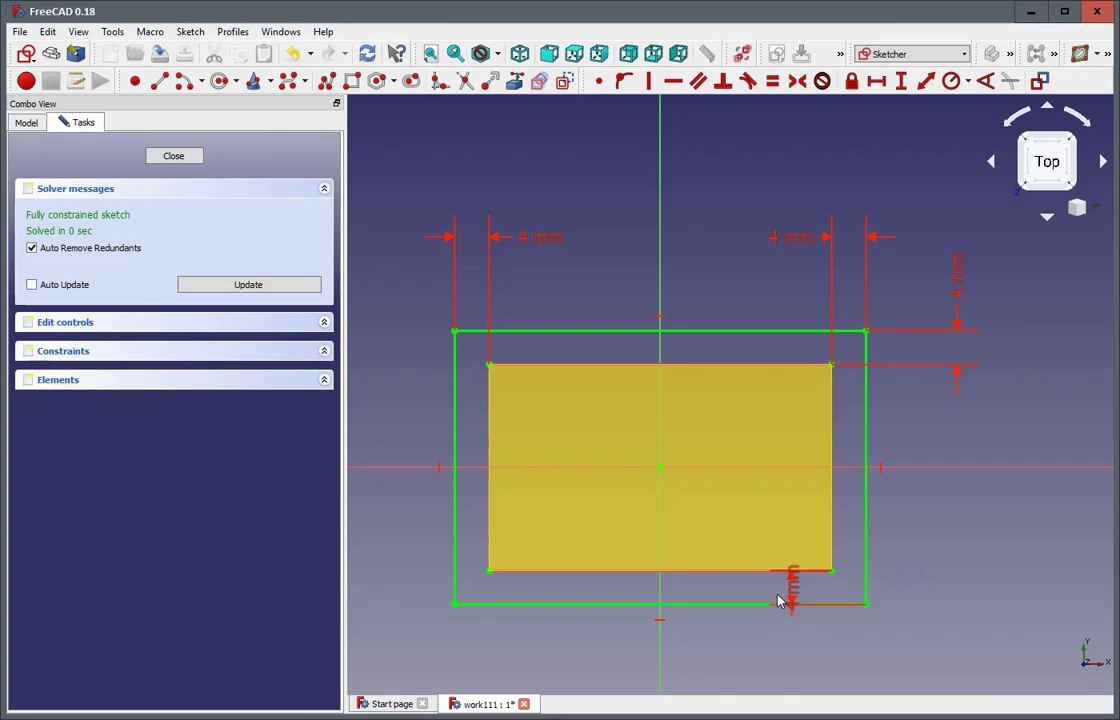
pyautogui.moveTo(790, 595); pyautogui.dragTo(945, 525)
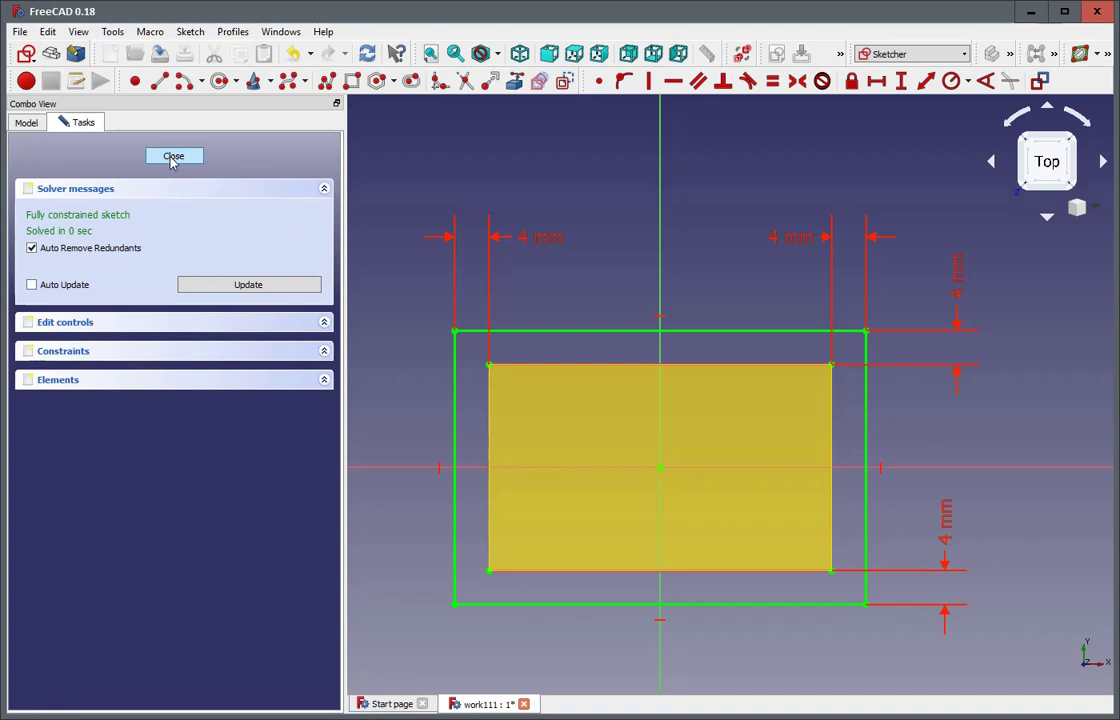
pyautogui.click(172, 157)
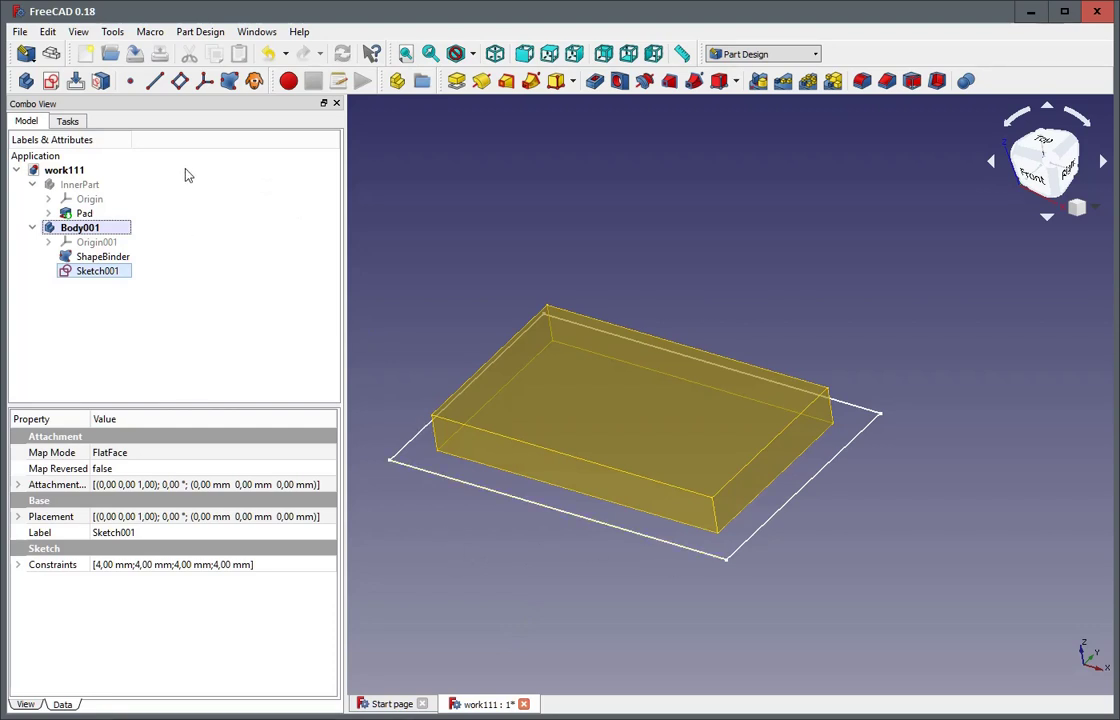
# Pad the outer body's rectangle sketch to a length of 7 mm
pyautogui.click(397, 81)
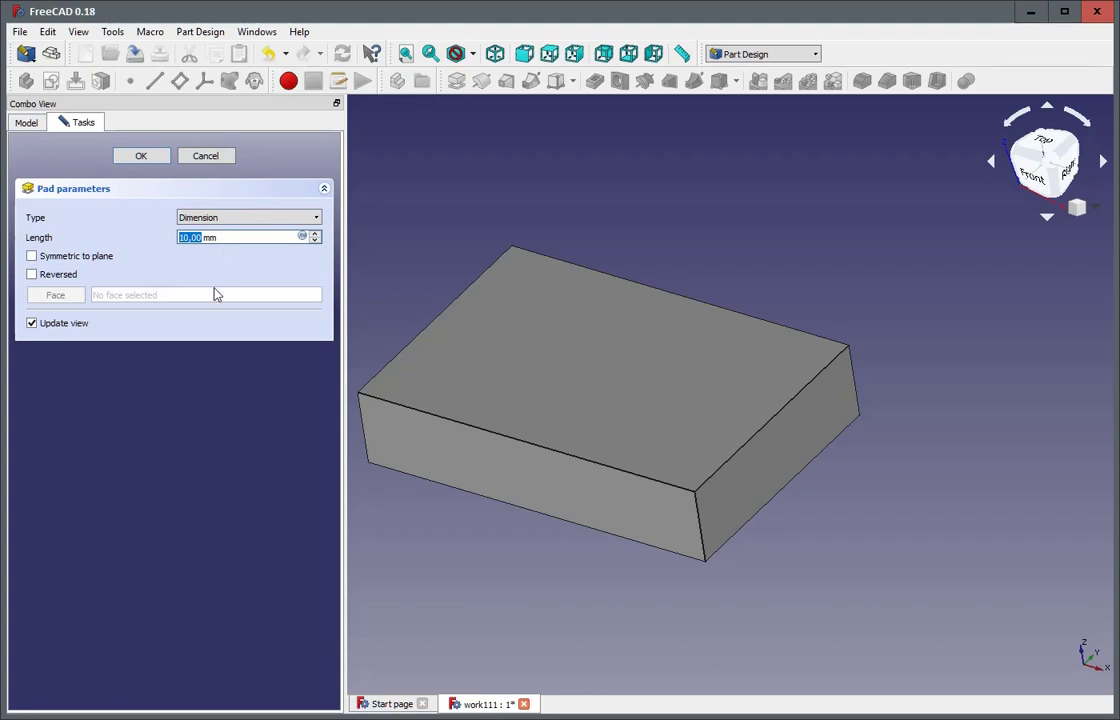
pyautogui.write('6')
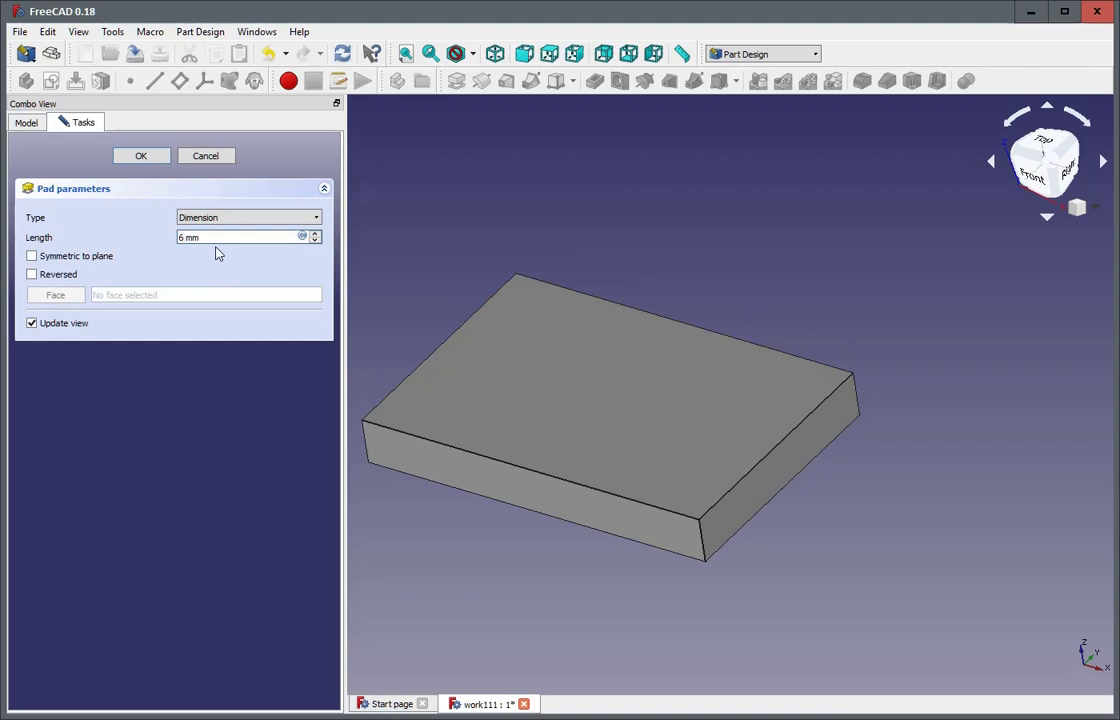
pyautogui.press('BackSpace')
pyautogui.write('7')
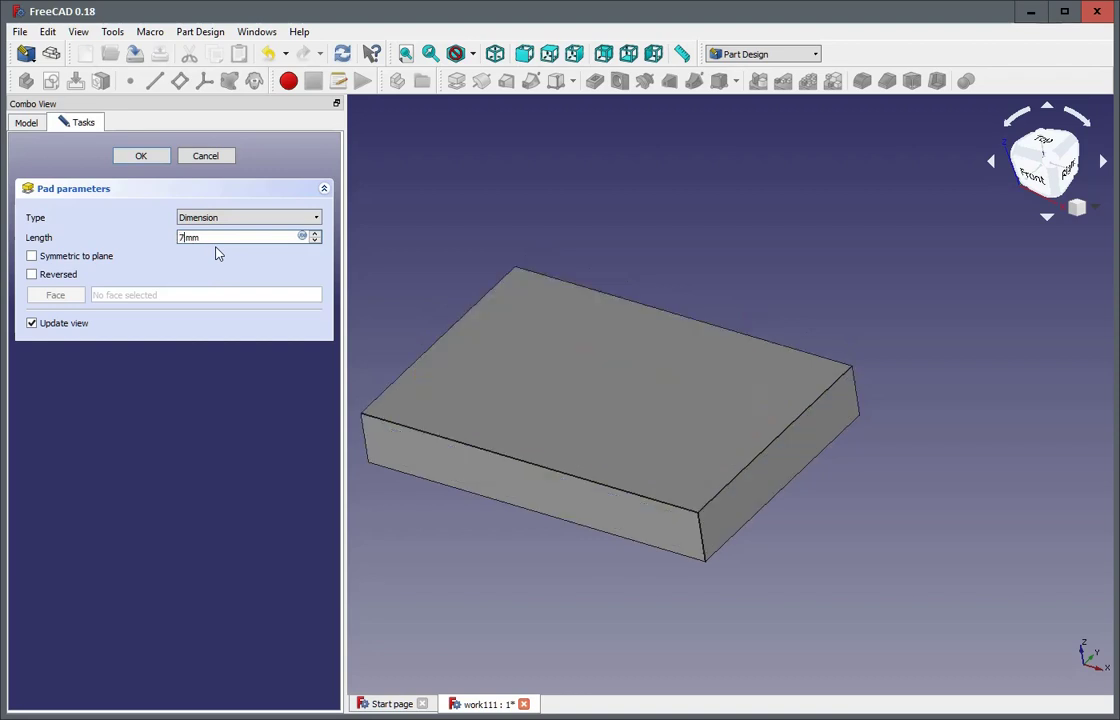
pyautogui.click(158, 156)
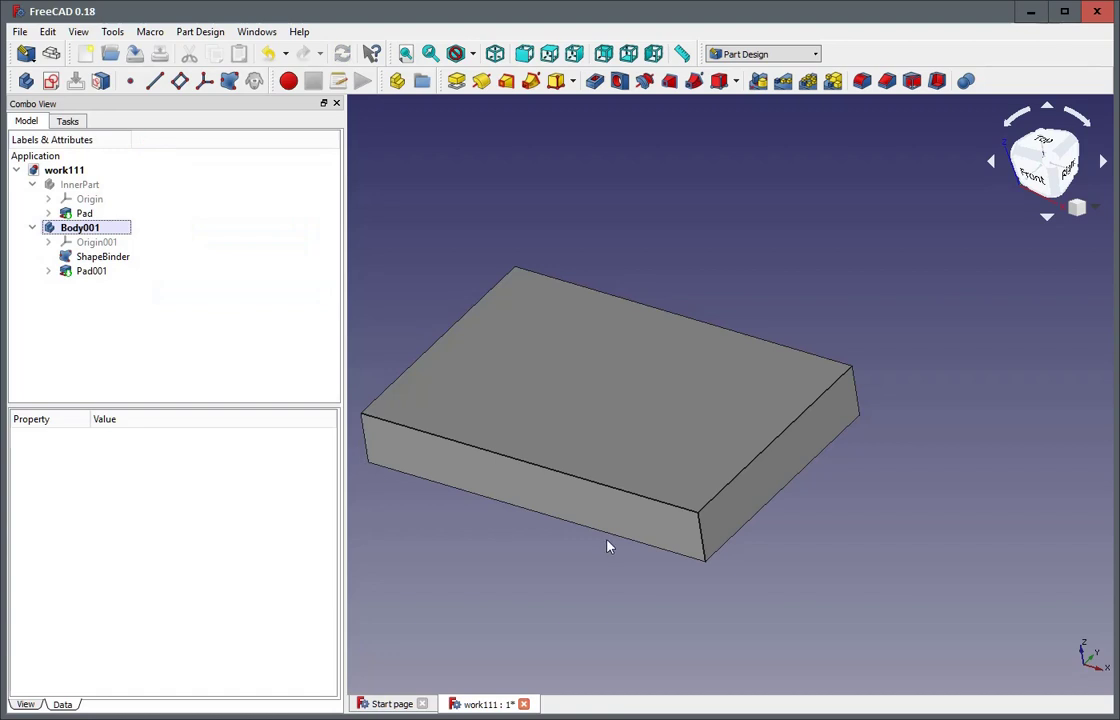
# Clip the view along Y at offset 0 and inspect how the outer pad encloses the shape binder
pyautogui.moveTo(717, 602); pyautogui.dragTo(667, 580, button='middle')
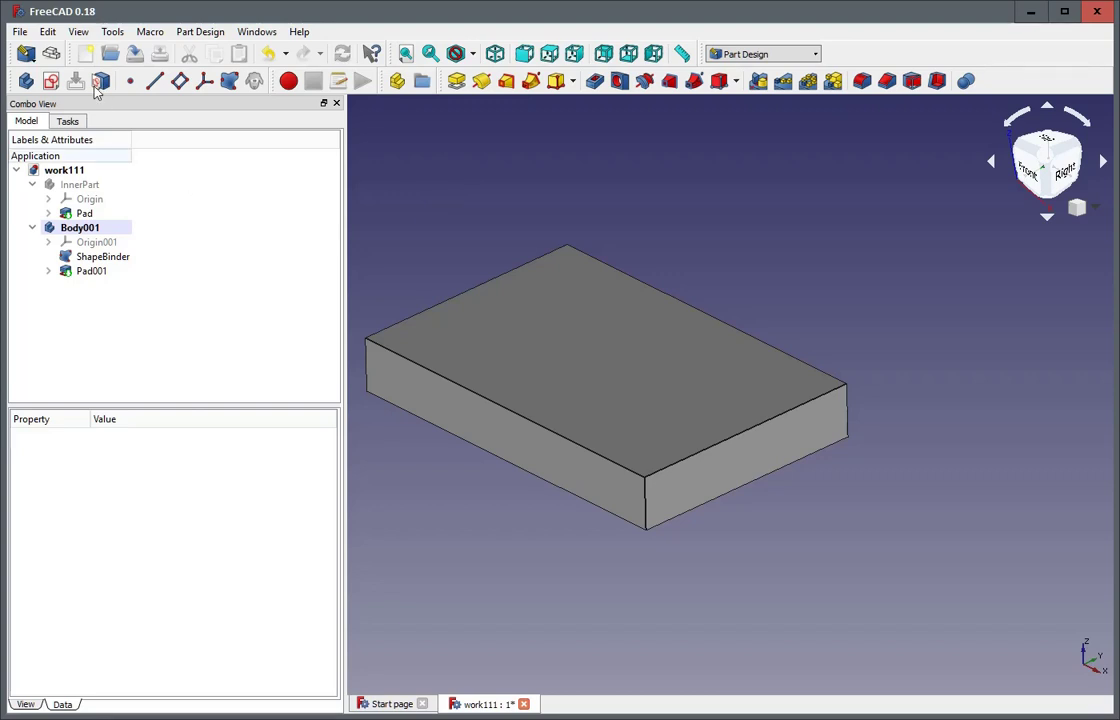
pyautogui.click(55, 36)
pyautogui.moveTo(78, 36)
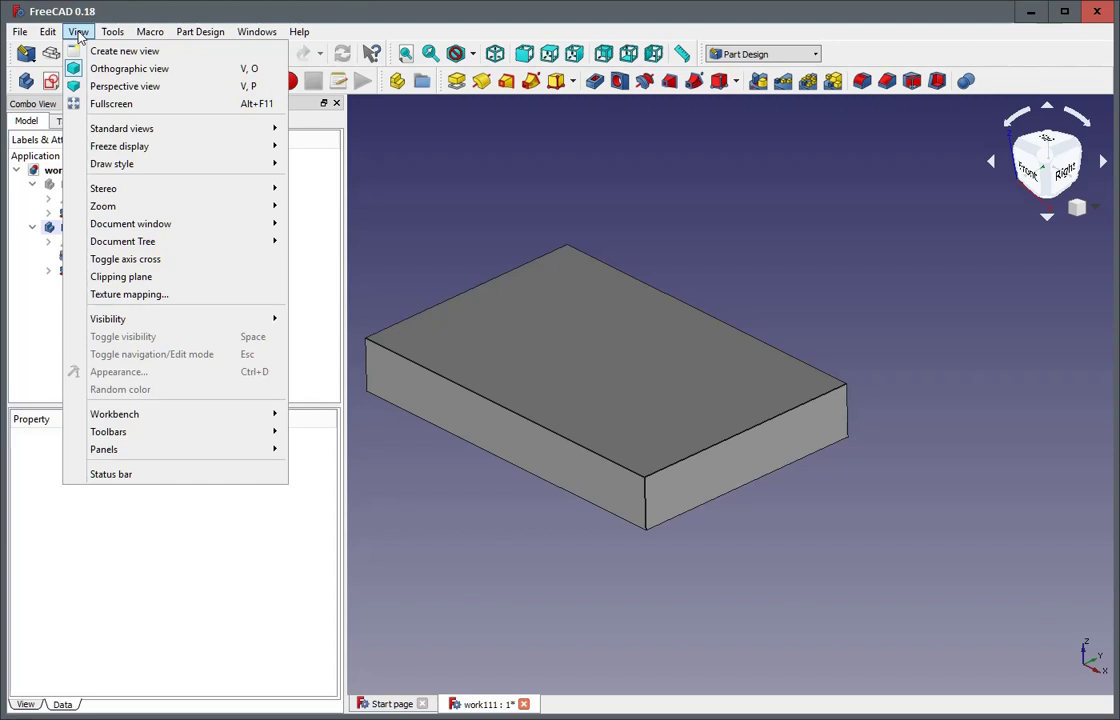
pyautogui.click(136, 284)
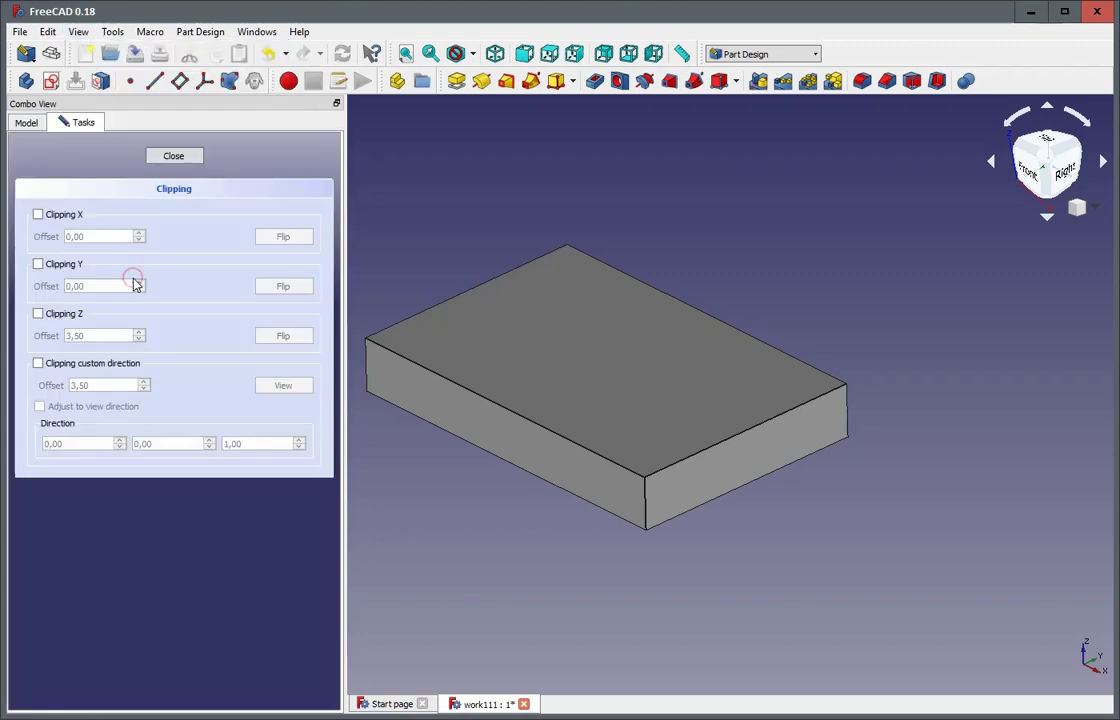
pyautogui.click(81, 265)
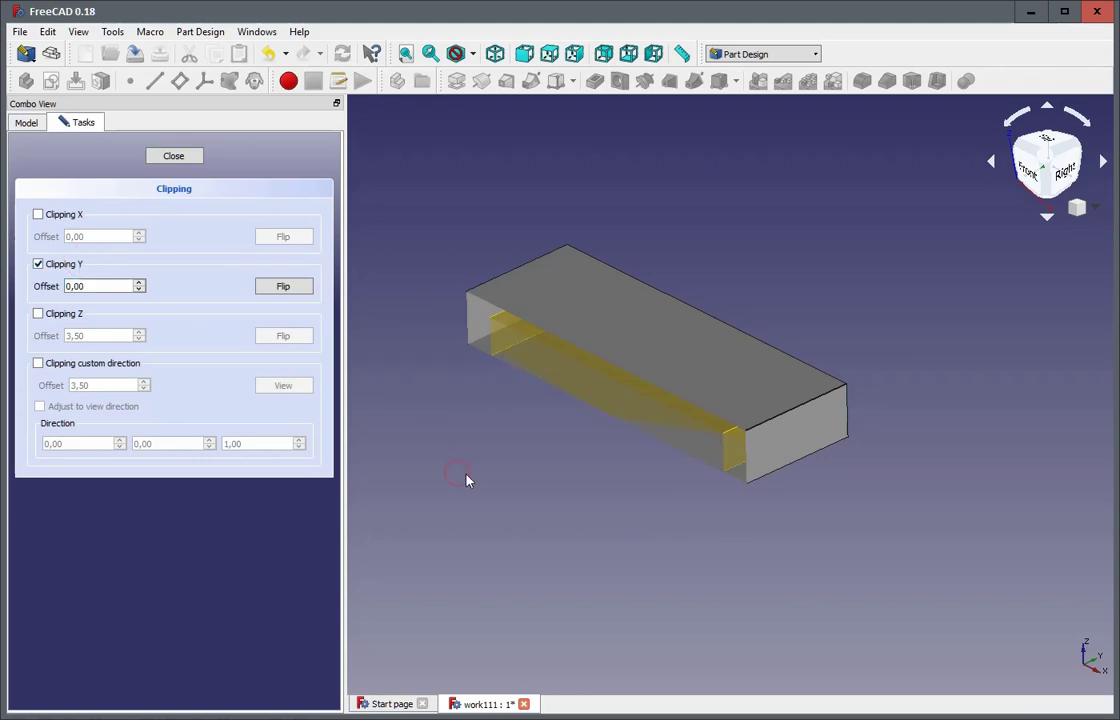
pyautogui.moveTo(465, 477); pyautogui.dragTo(566, 442, button='middle')
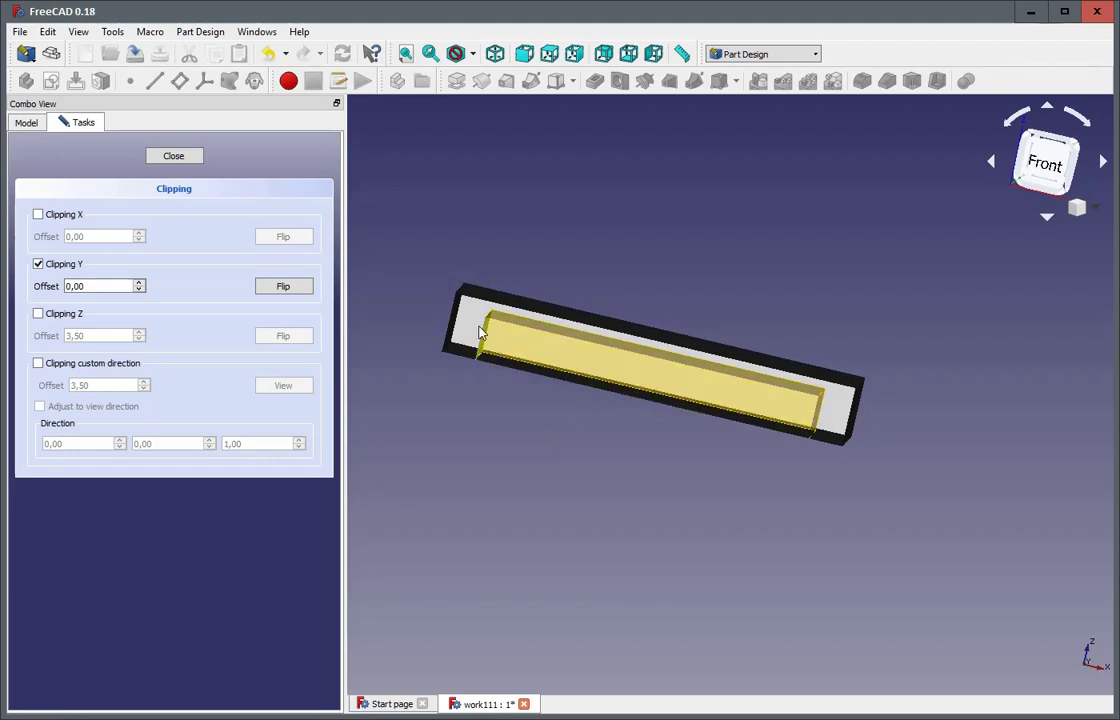
pyautogui.moveTo(552, 440)
pyautogui.mouseDown(button='middle')
pyautogui.moveTo(543, 459)
pyautogui.moveTo(545, 430)
pyautogui.mouseUp(button='middle')
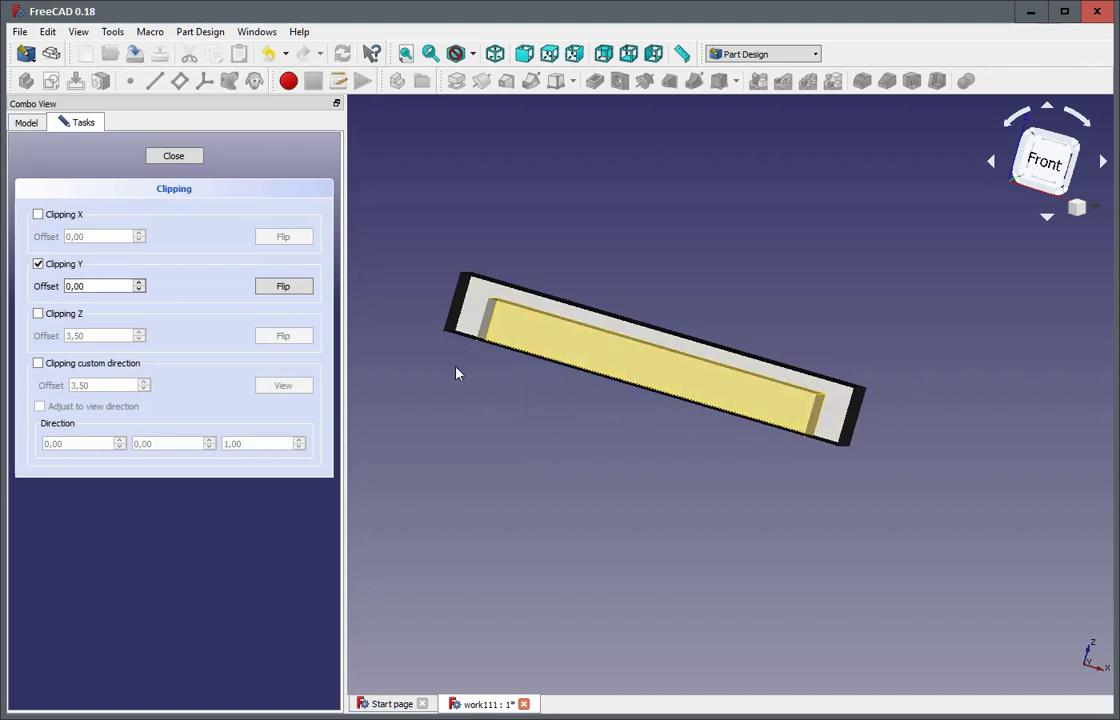
# Set the Z attachment position of the outer pad's sketch to -1 mm
pyautogui.click(25, 121)
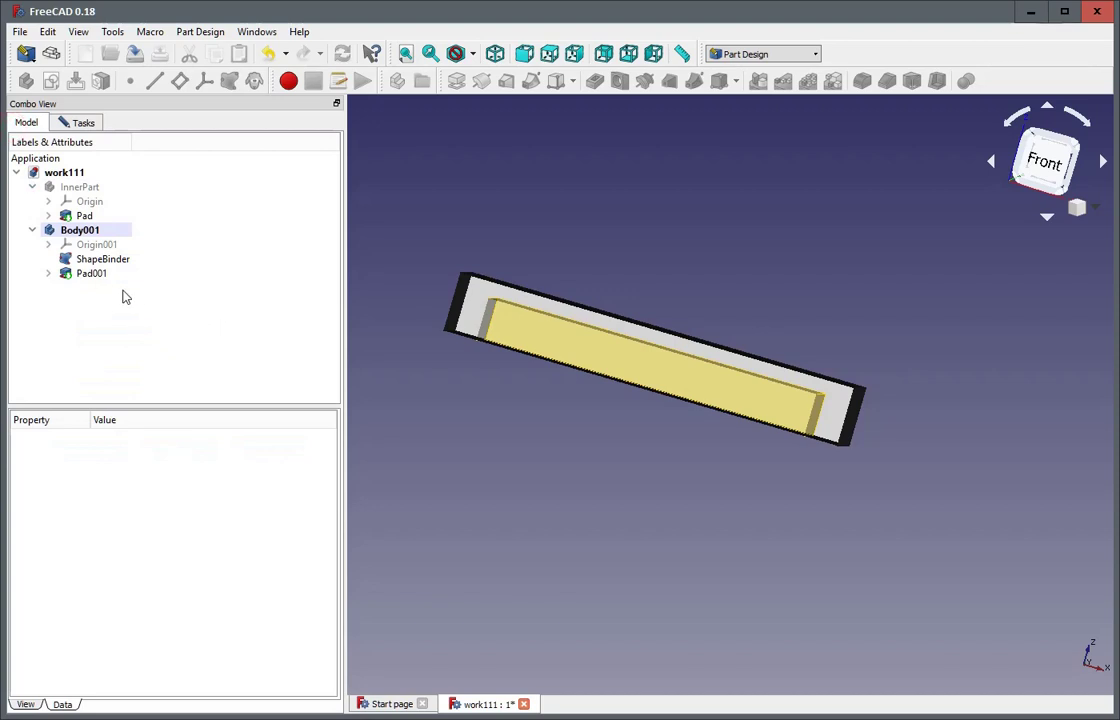
pyautogui.click(40, 280)
pyautogui.click(48, 273)
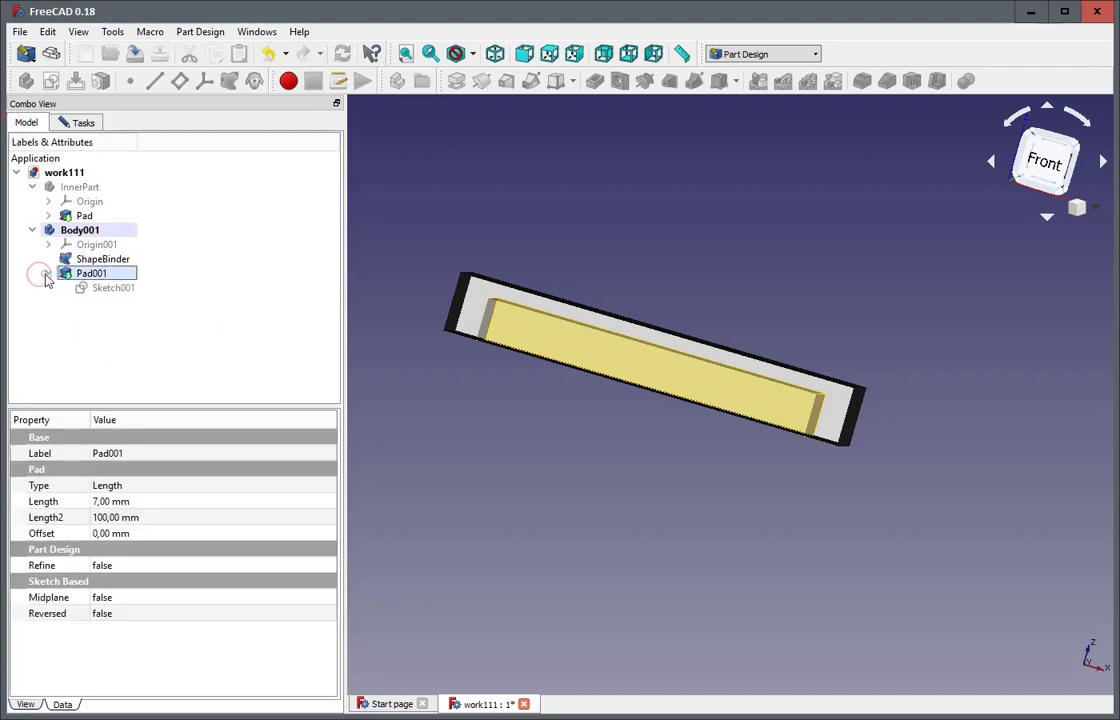
pyautogui.click(116, 288)
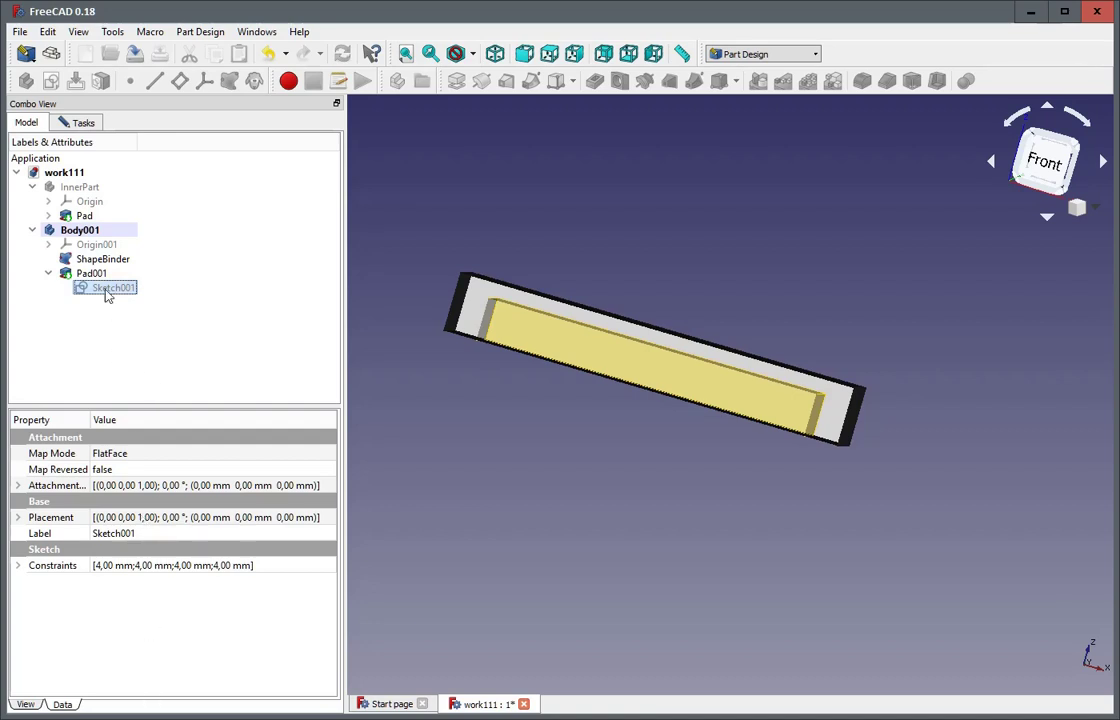
pyautogui.click(20, 486)
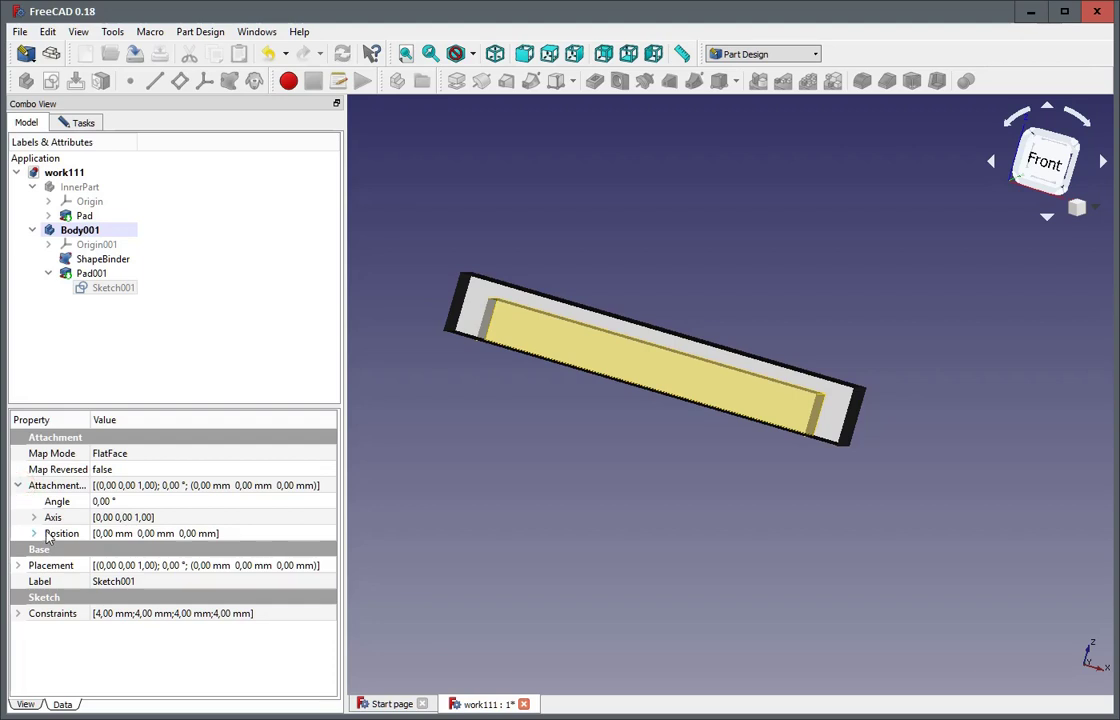
pyautogui.click(34, 534)
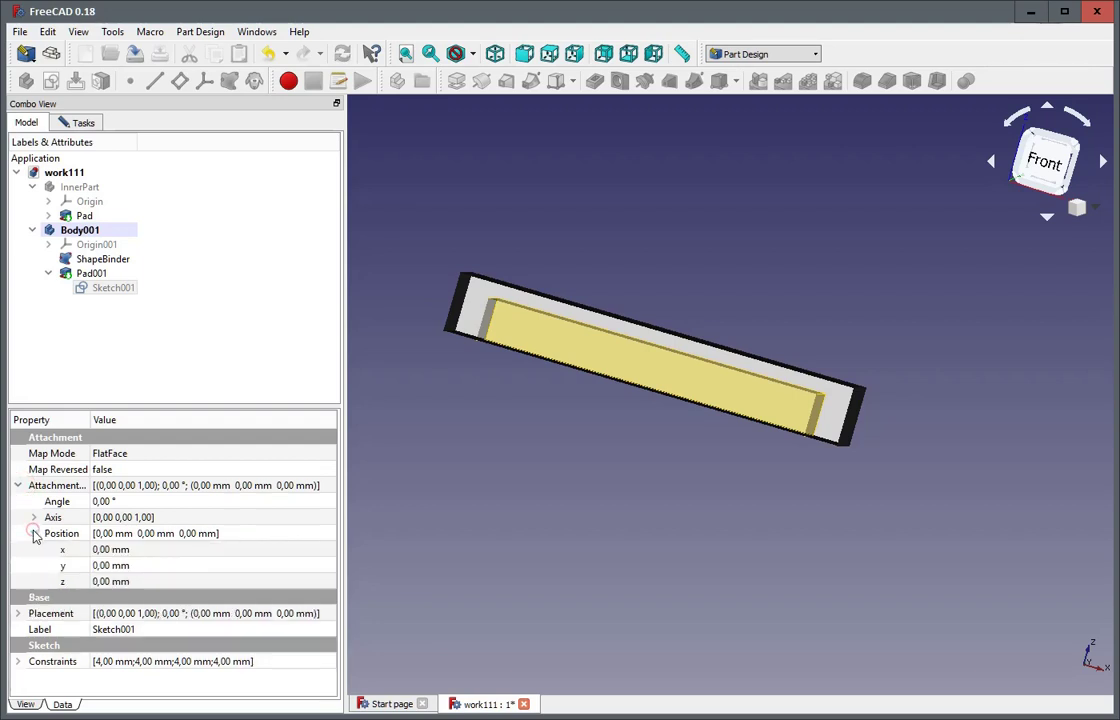
pyautogui.click(138, 582)
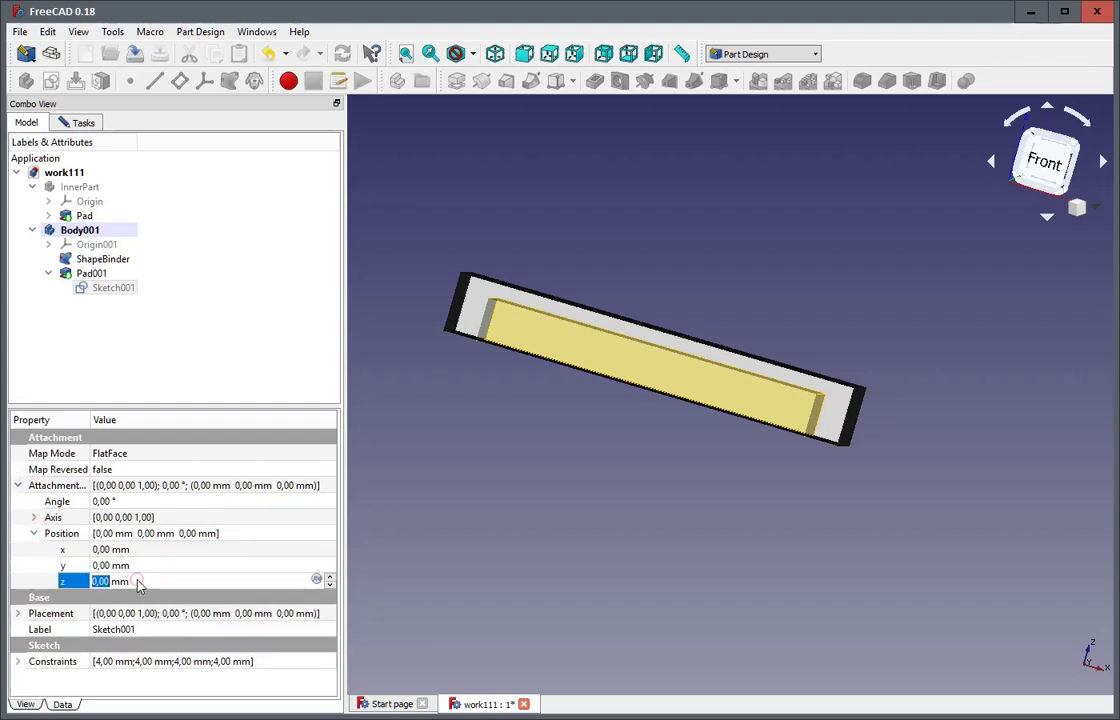
pyautogui.click(330, 587)
pyautogui.click(247, 566)
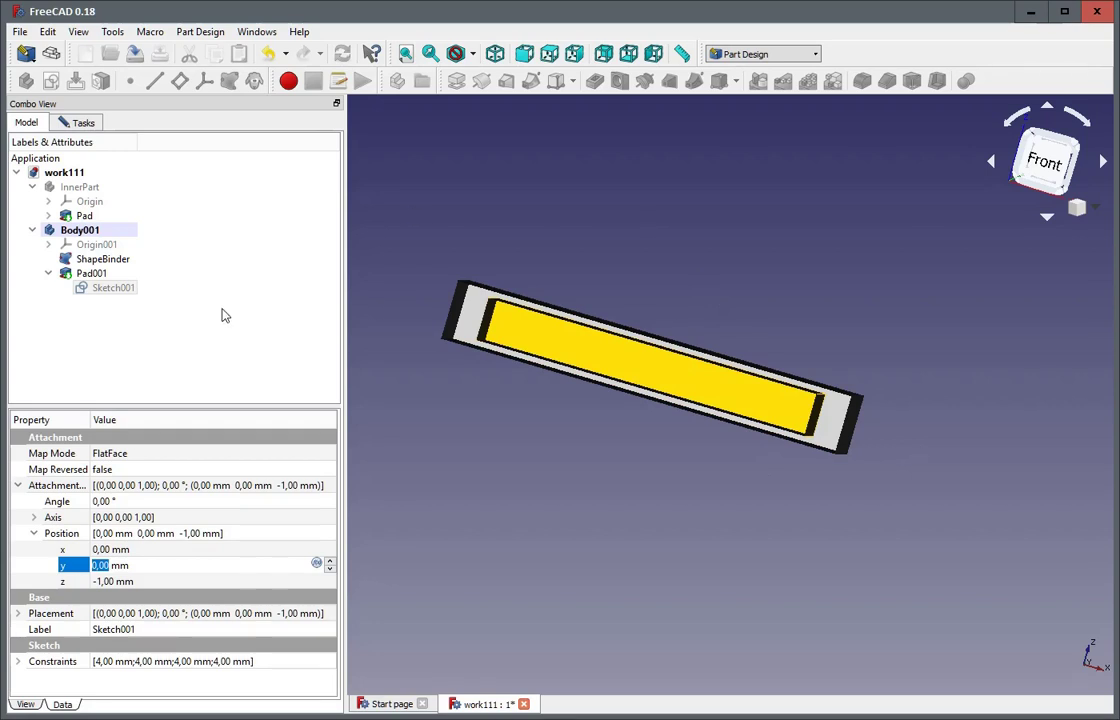
pyautogui.click(76, 302)
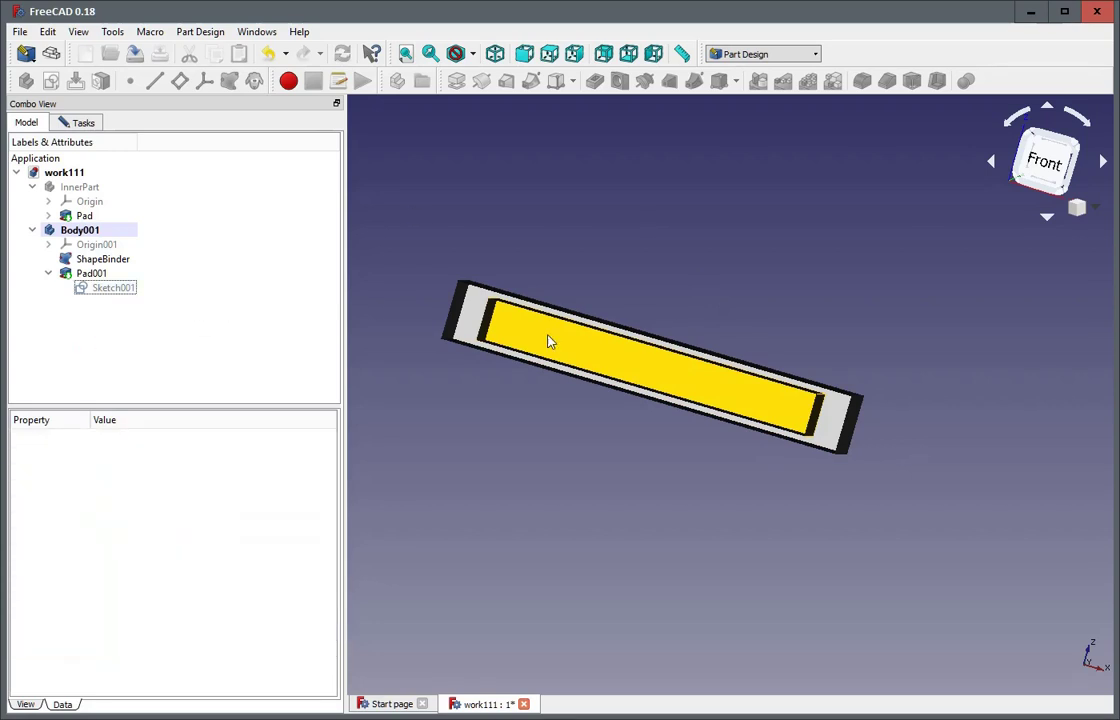
# Examine the clipped outer body and binder from several angles, and close the clipping
pyautogui.moveTo(782, 285); pyautogui.dragTo(752, 280, button='middle')
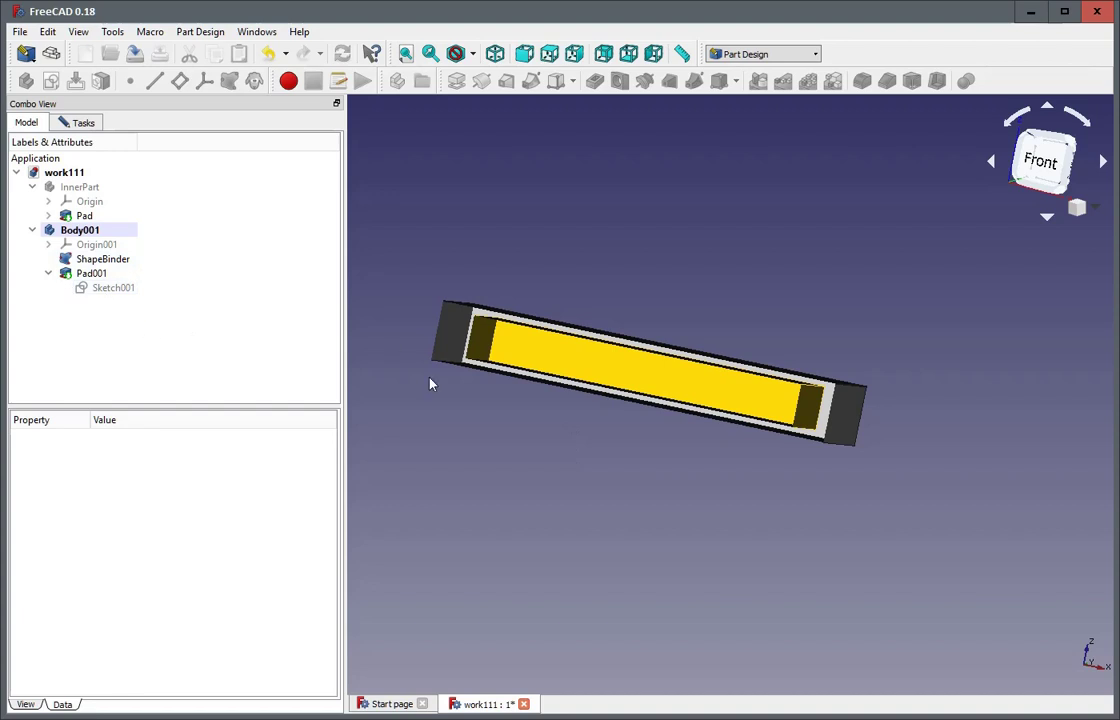
pyautogui.moveTo(592, 460)
pyautogui.mouseDown(button='middle')
pyautogui.moveTo(582, 470)
pyautogui.moveTo(582, 445)
pyautogui.mouseUp(button='middle')
pyautogui.click(97, 311)
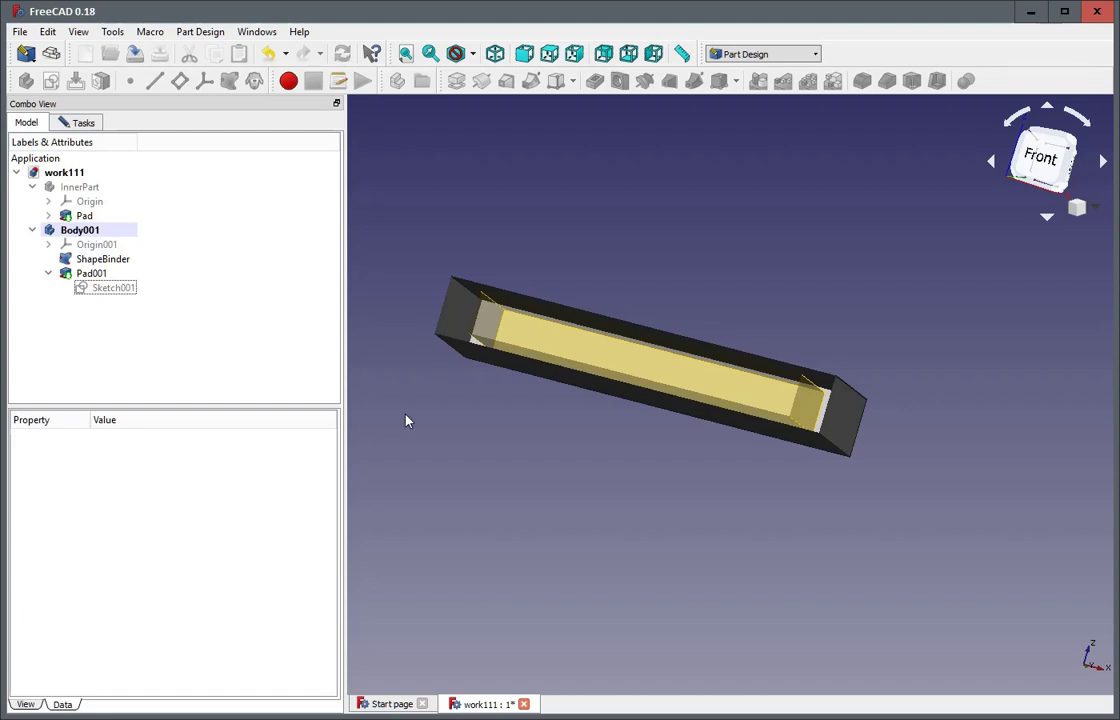
pyautogui.moveTo(457, 419); pyautogui.dragTo(527, 447, button='middle')
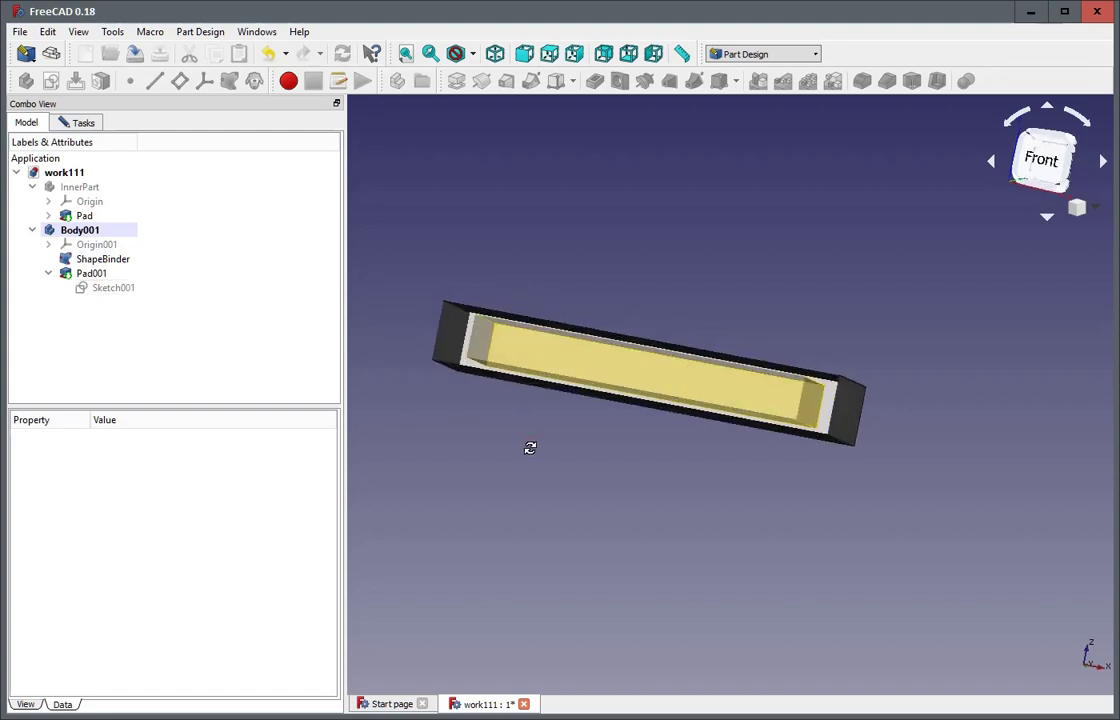
pyautogui.click(91, 273)
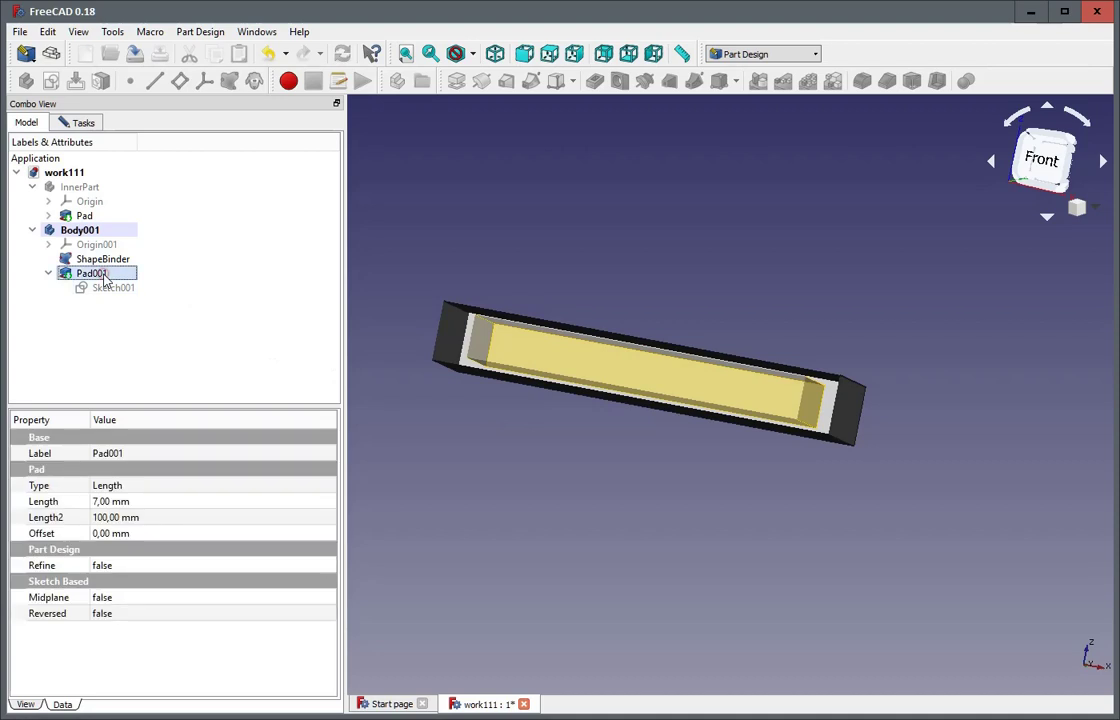
pyautogui.click(198, 343)
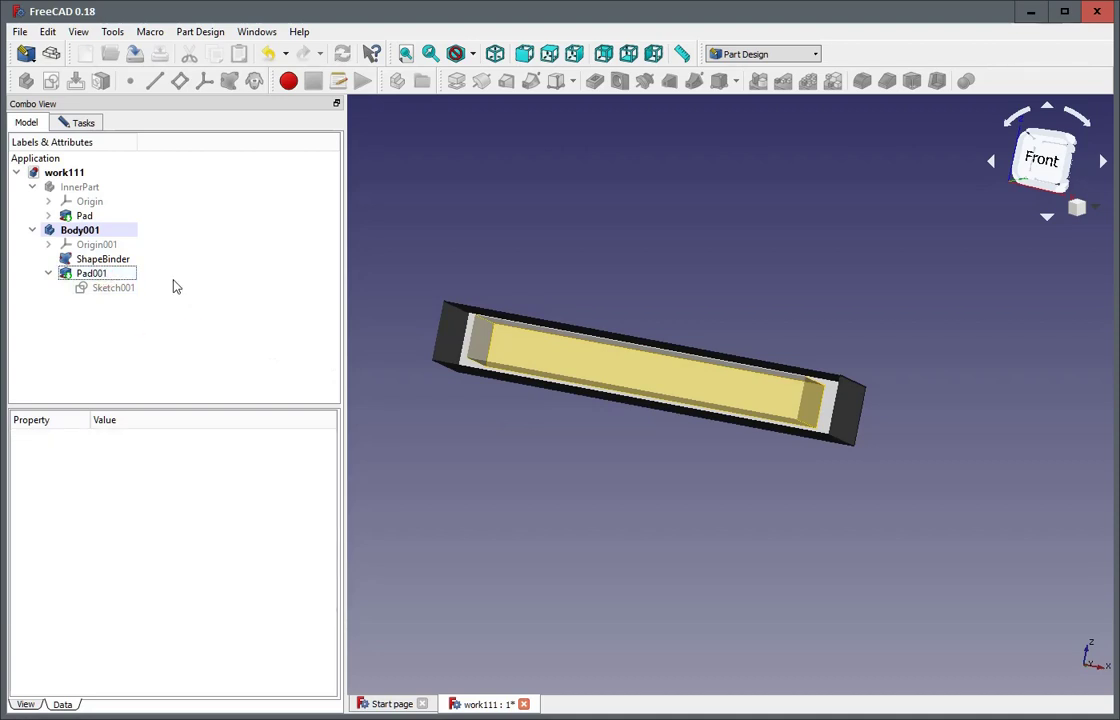
pyautogui.click(66, 122)
pyautogui.click(181, 157)
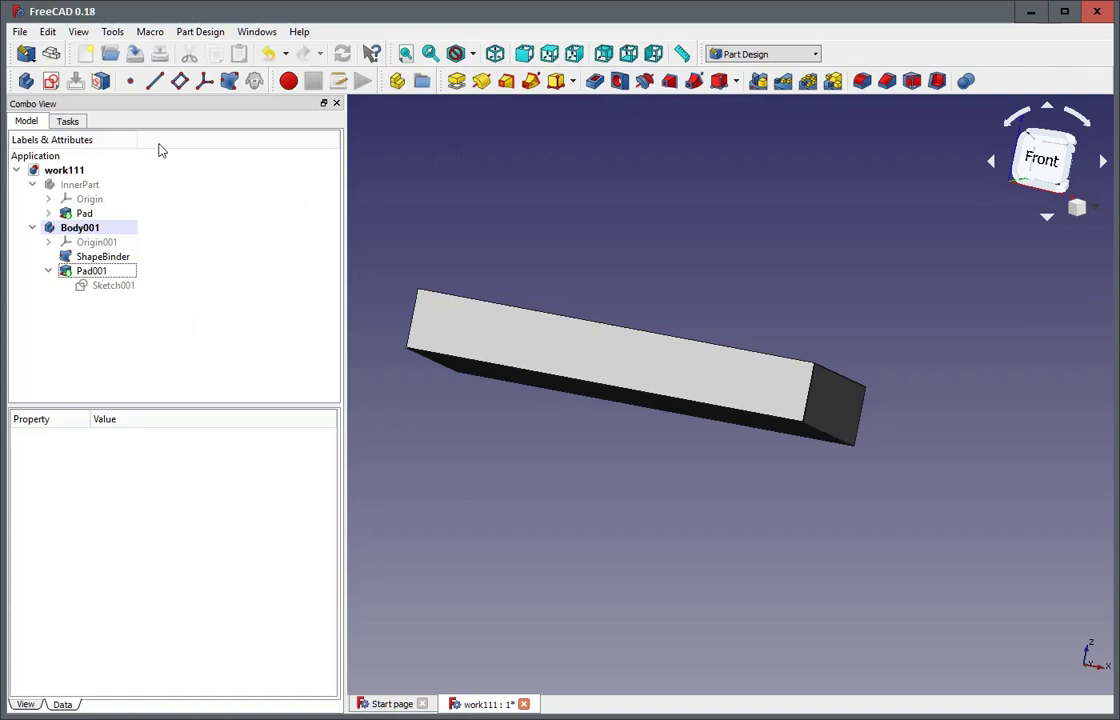
# Create a new sketch on the XY base plane of the outer body
pyautogui.click(51, 80)
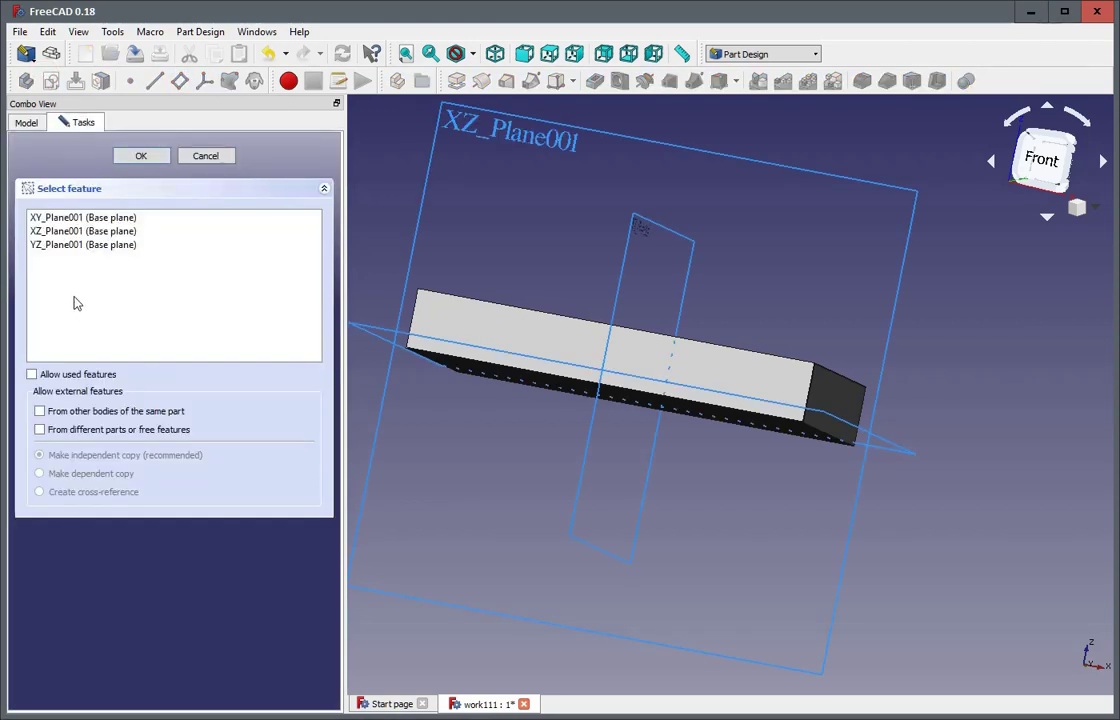
pyautogui.click(60, 219)
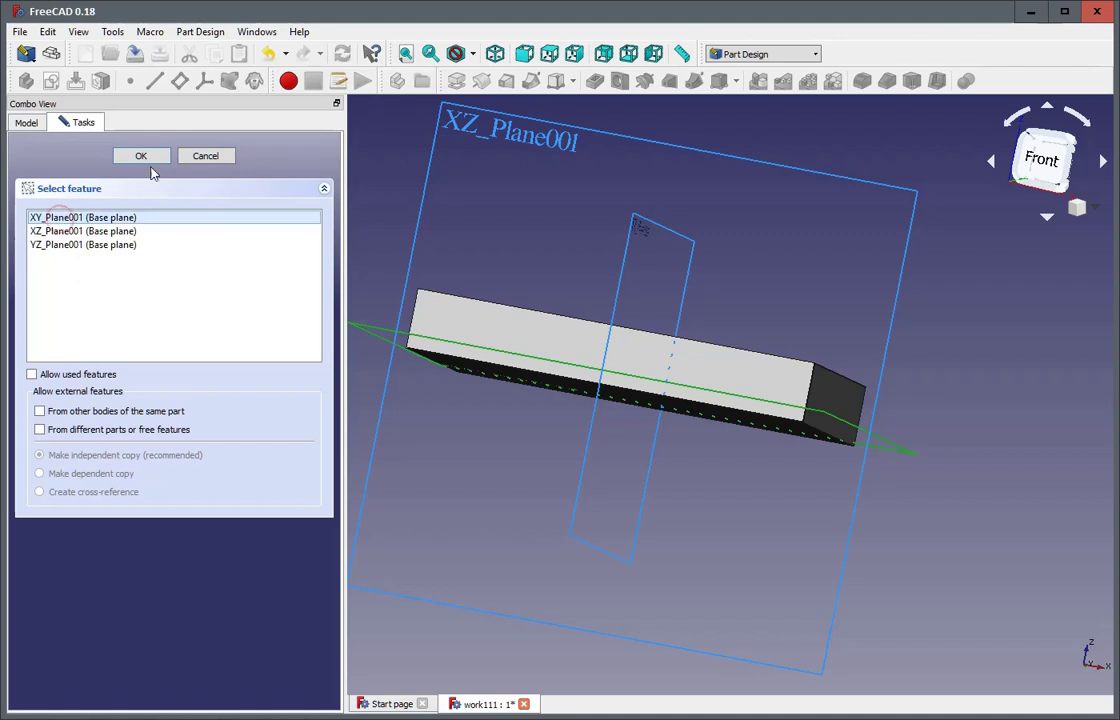
pyautogui.click(150, 157)
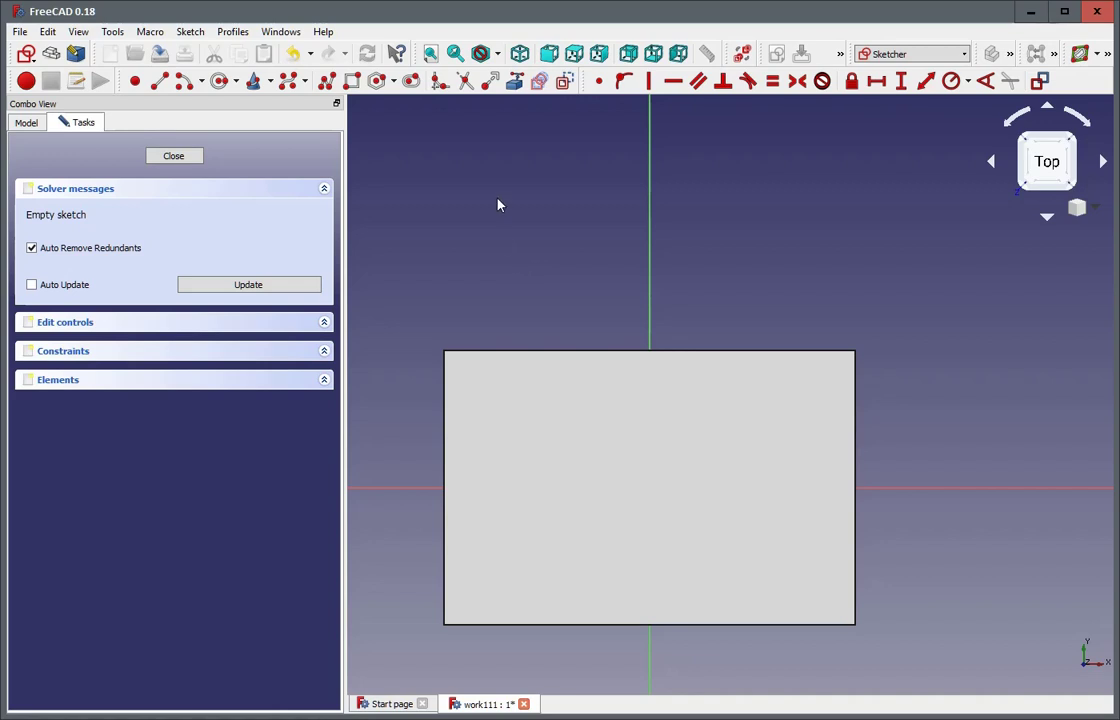
# Temporarily hide the outer pad to view the shape binder beneath it, and show the pad again
pyautogui.click(24, 121)
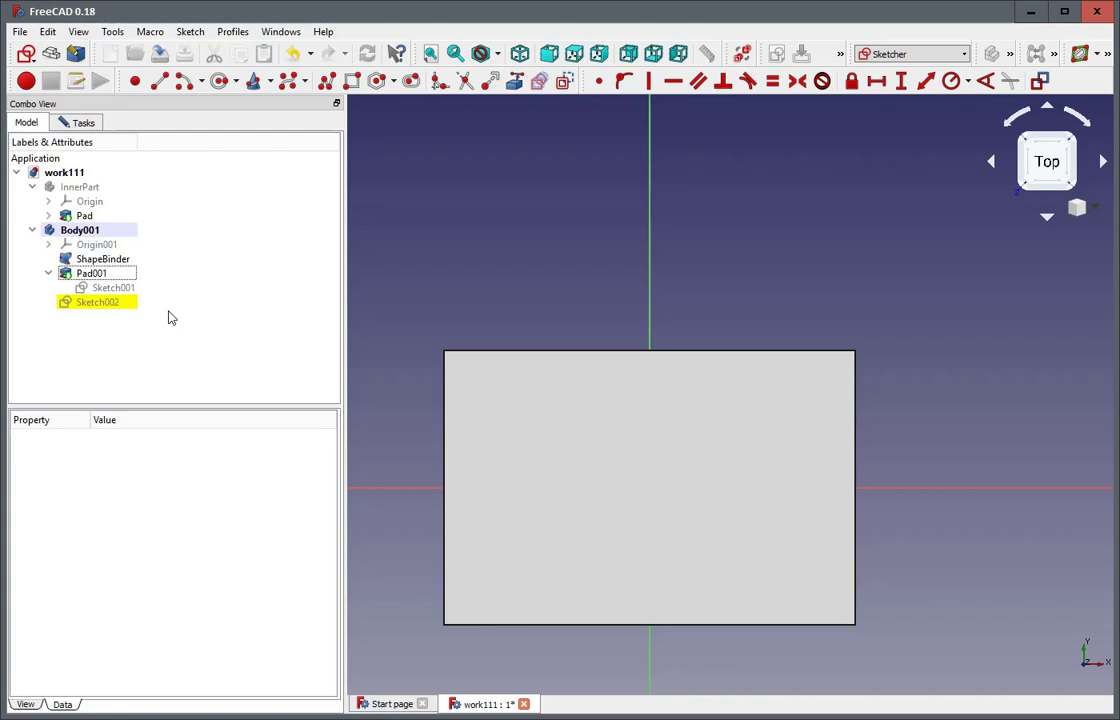
pyautogui.click(92, 273)
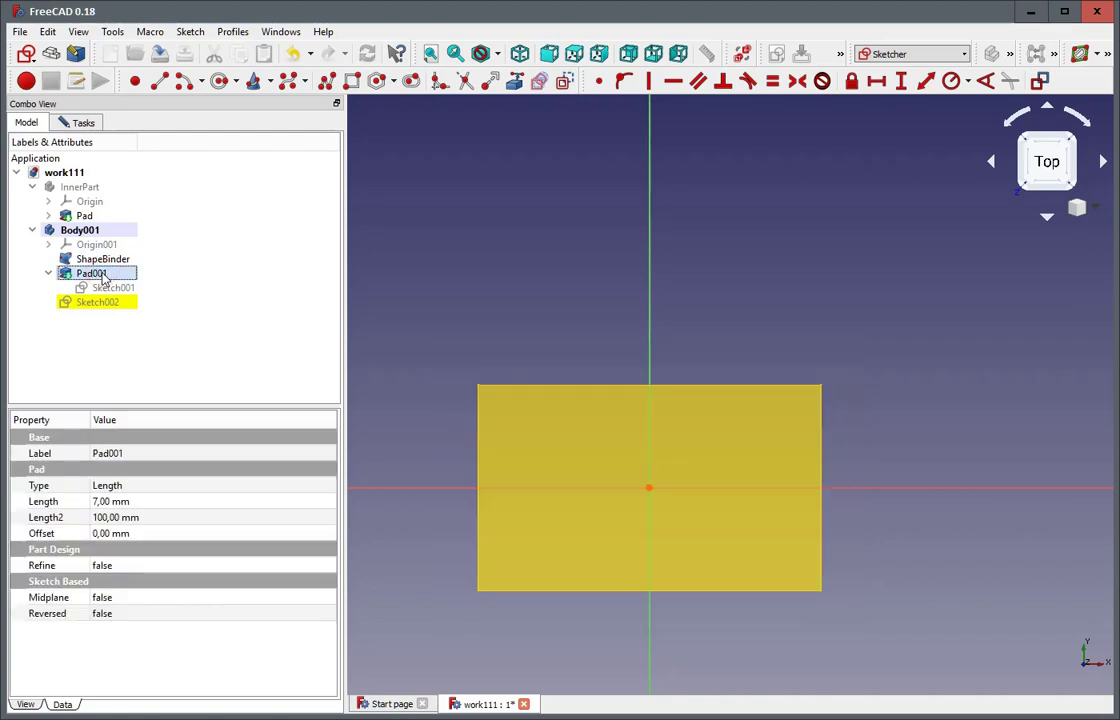
pyautogui.press('space')
pyautogui.press('space')
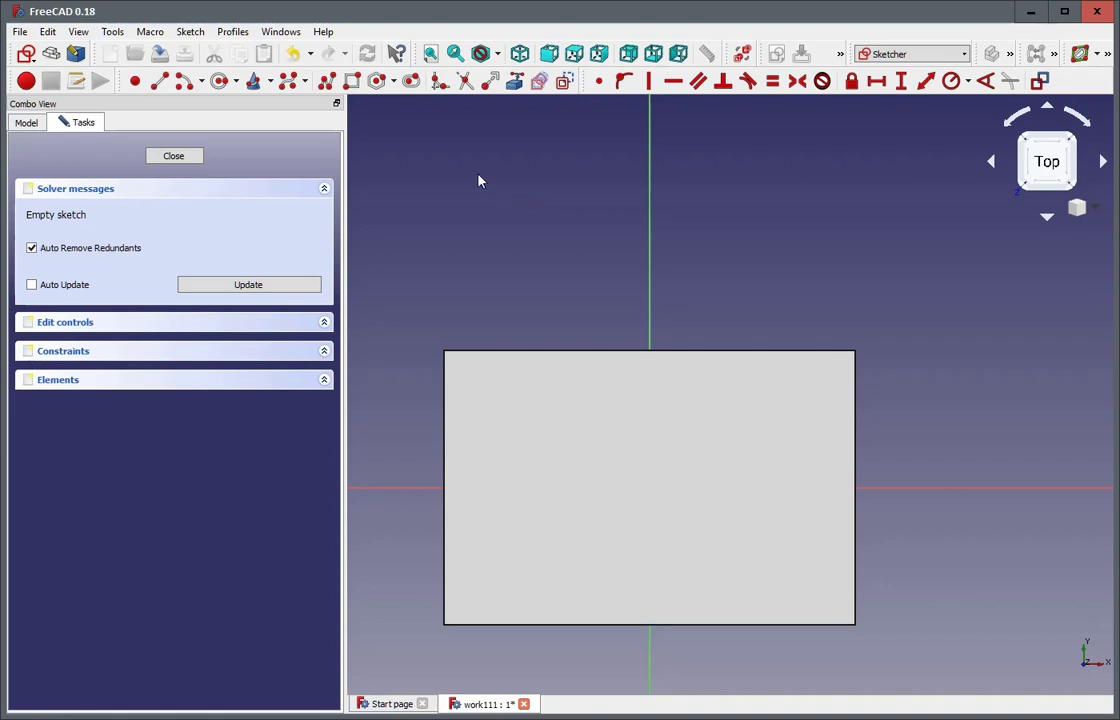
# Section the view at the sketch plane, and toggle the section off and on again to compare the outer body with its interior
pyautogui.click(190, 34)
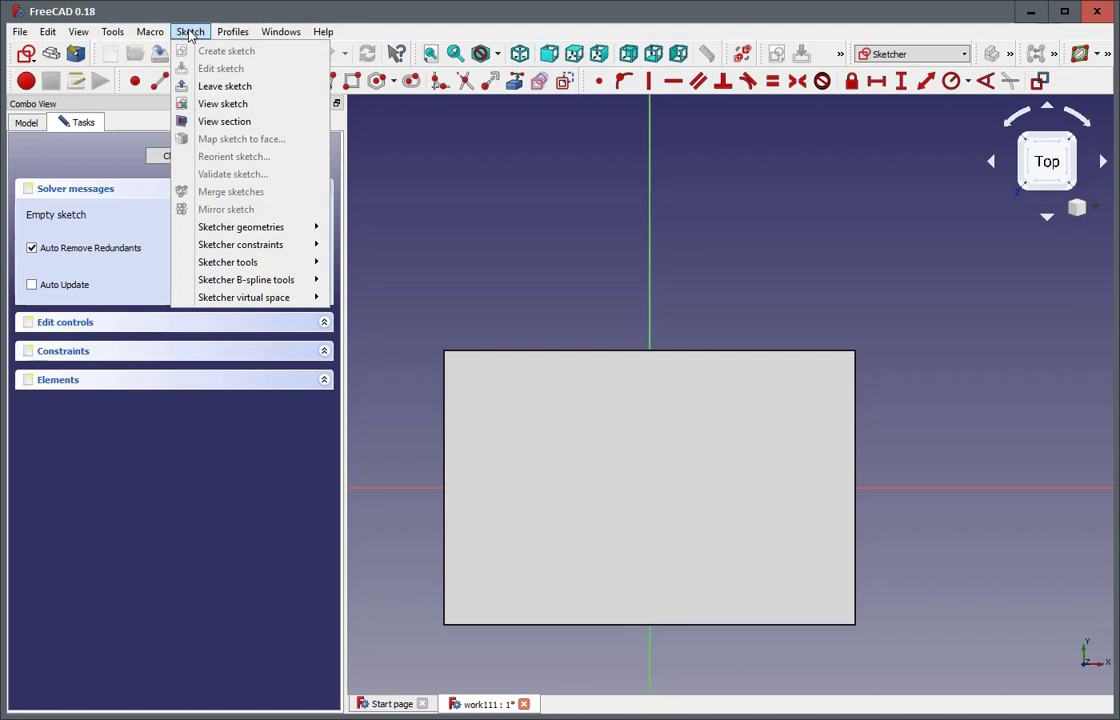
pyautogui.click(226, 123)
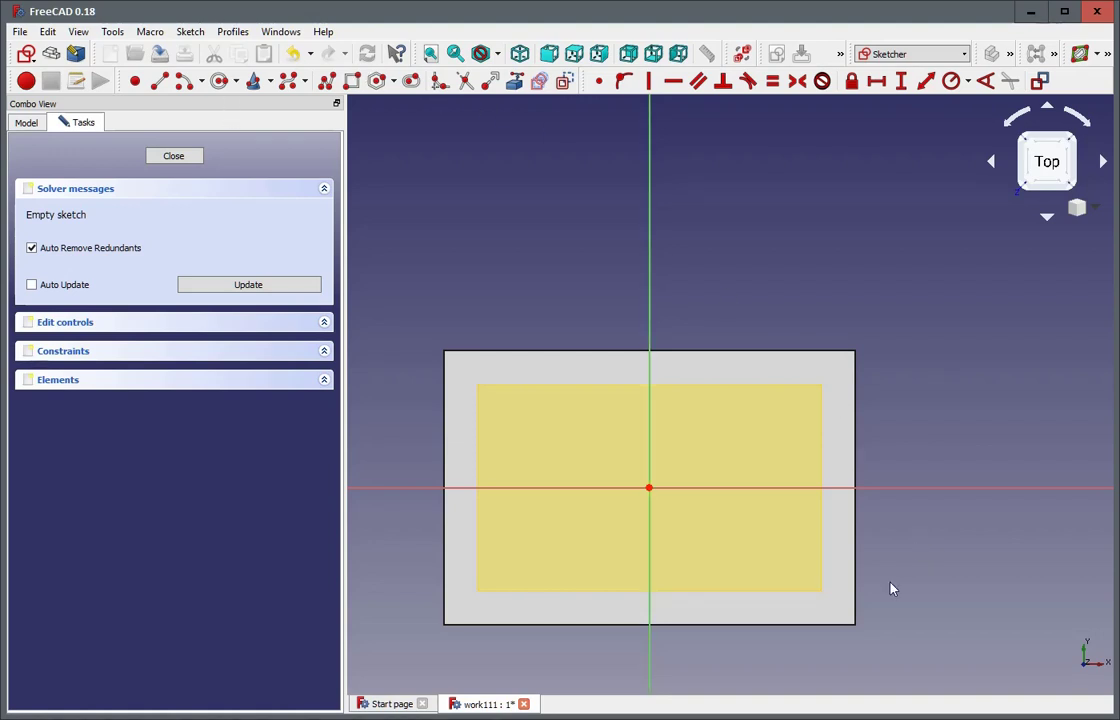
pyautogui.moveTo(903, 618)
pyautogui.mouseDown(button='middle')
pyautogui.moveTo(895, 595)
pyautogui.moveTo(852, 560)
pyautogui.moveTo(845, 522)
pyautogui.moveTo(825, 500)
pyautogui.mouseUp(button='middle')
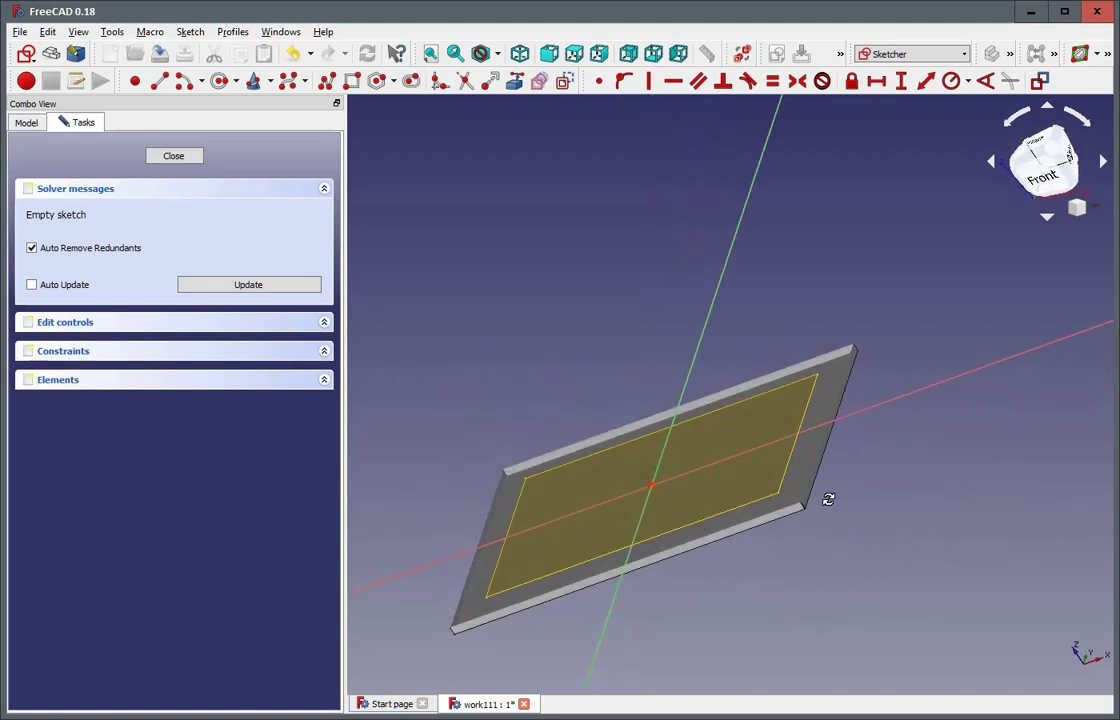
pyautogui.scroll(2, 815, 540)
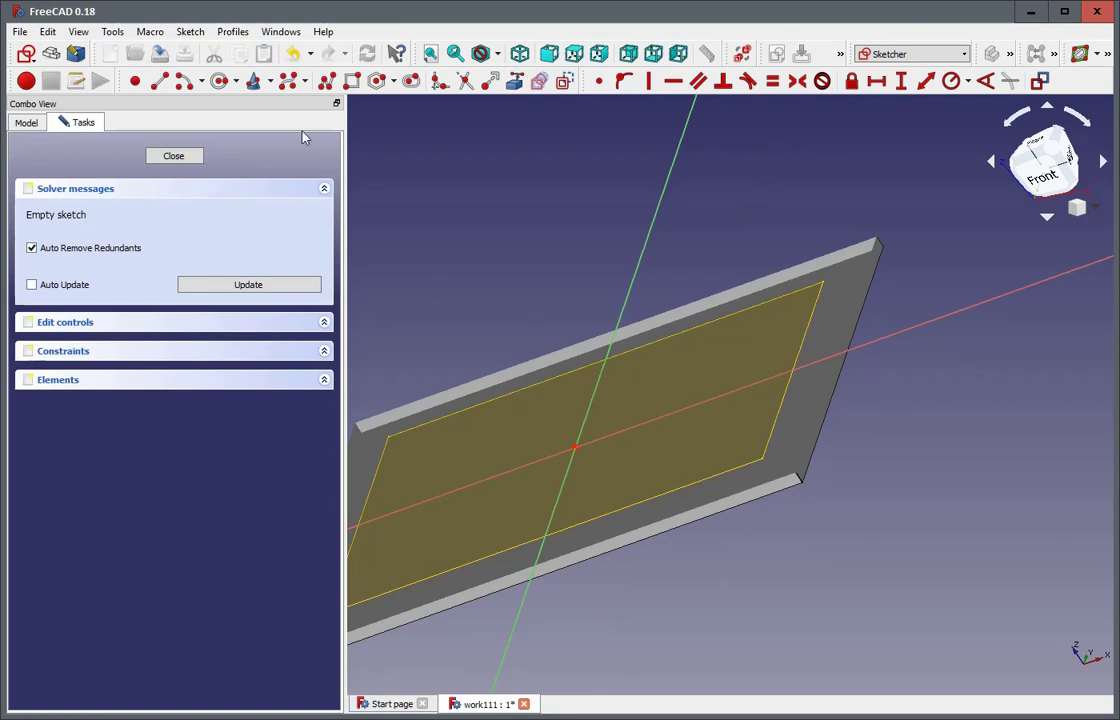
pyautogui.click(190, 31)
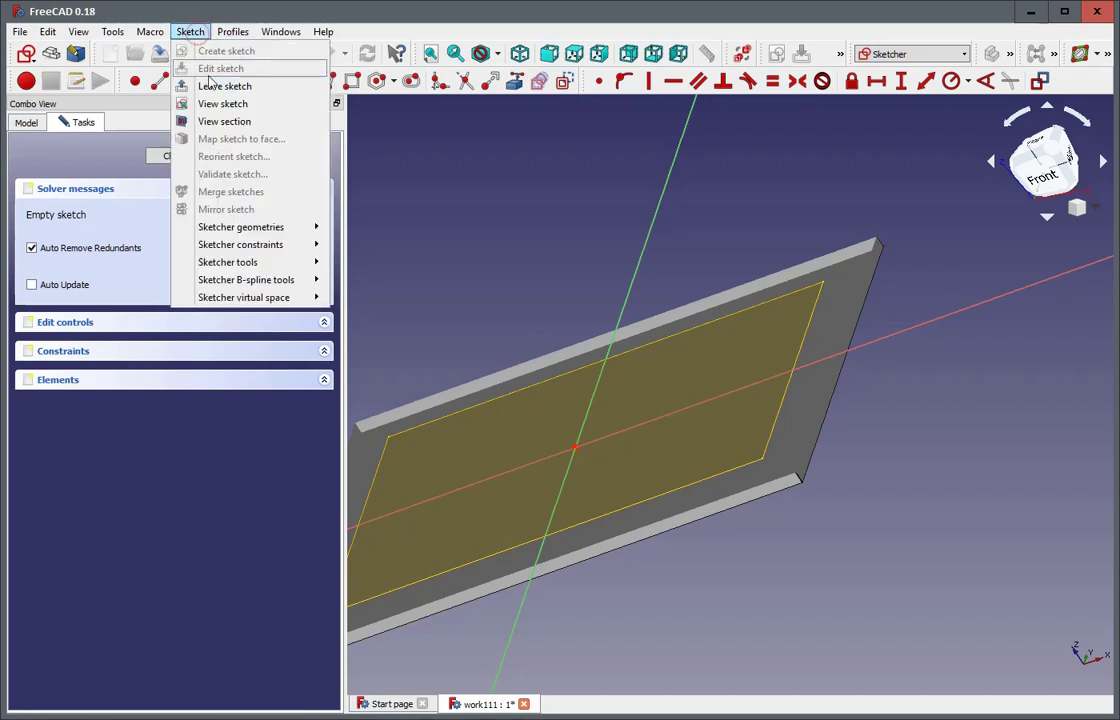
pyautogui.click(195, 121)
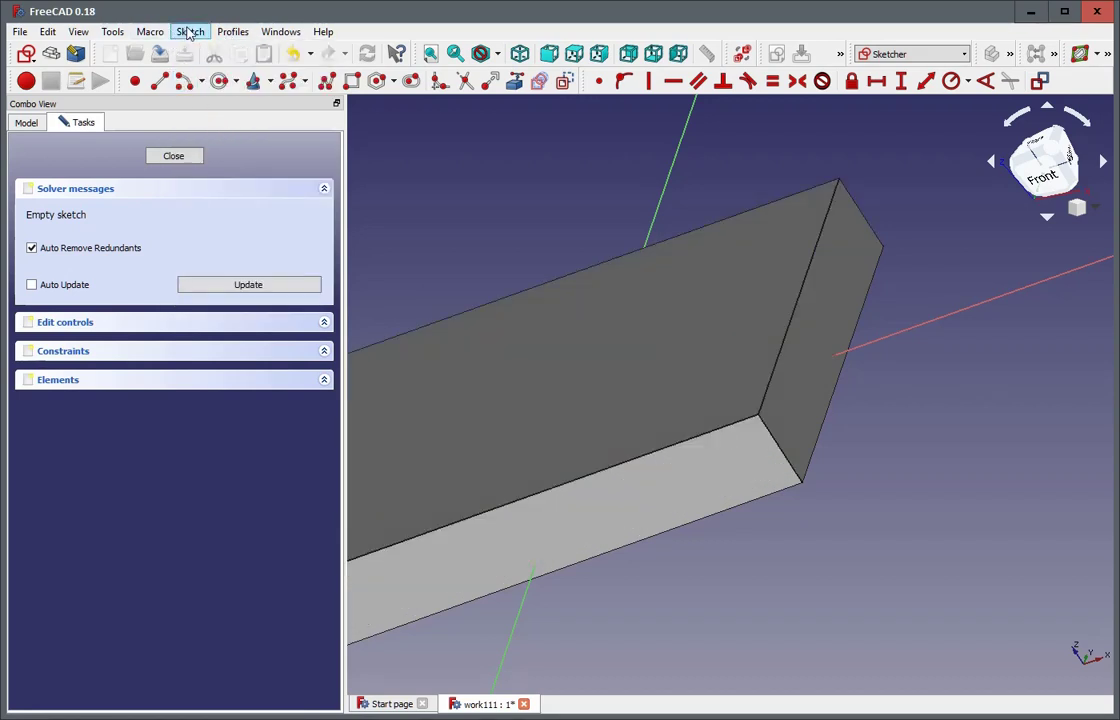
pyautogui.click(190, 31)
pyautogui.click(203, 120)
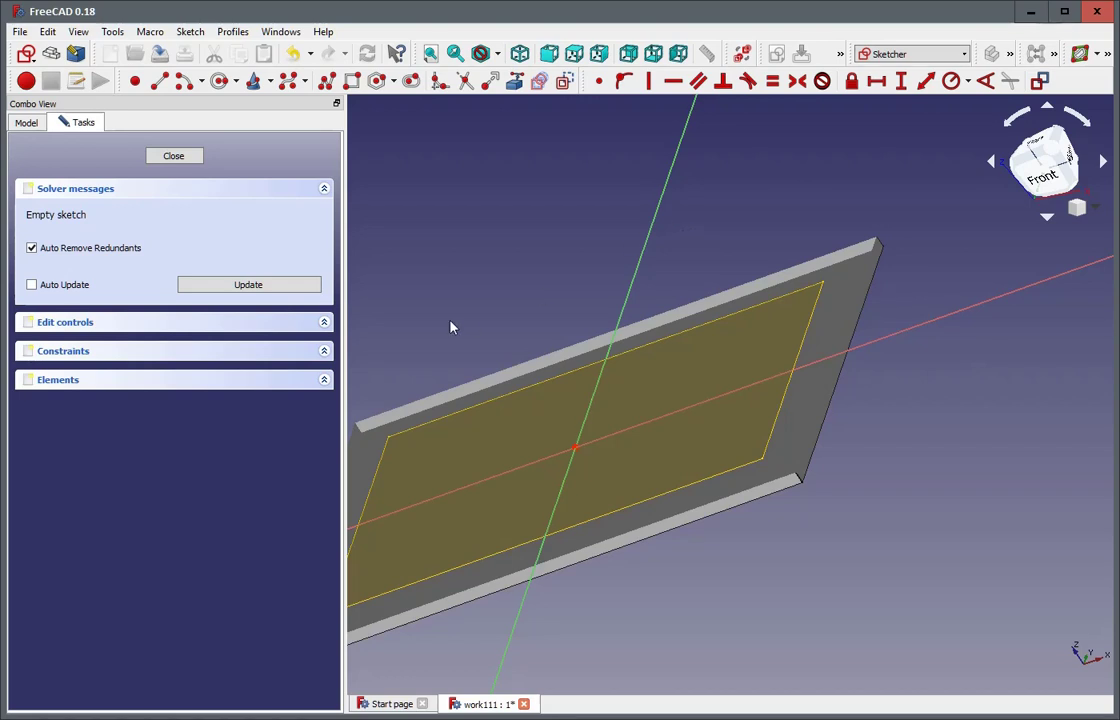
# Link the shape binder's two long edges into the sketch as external geometry
pyautogui.scroll(-2, 450, 327)
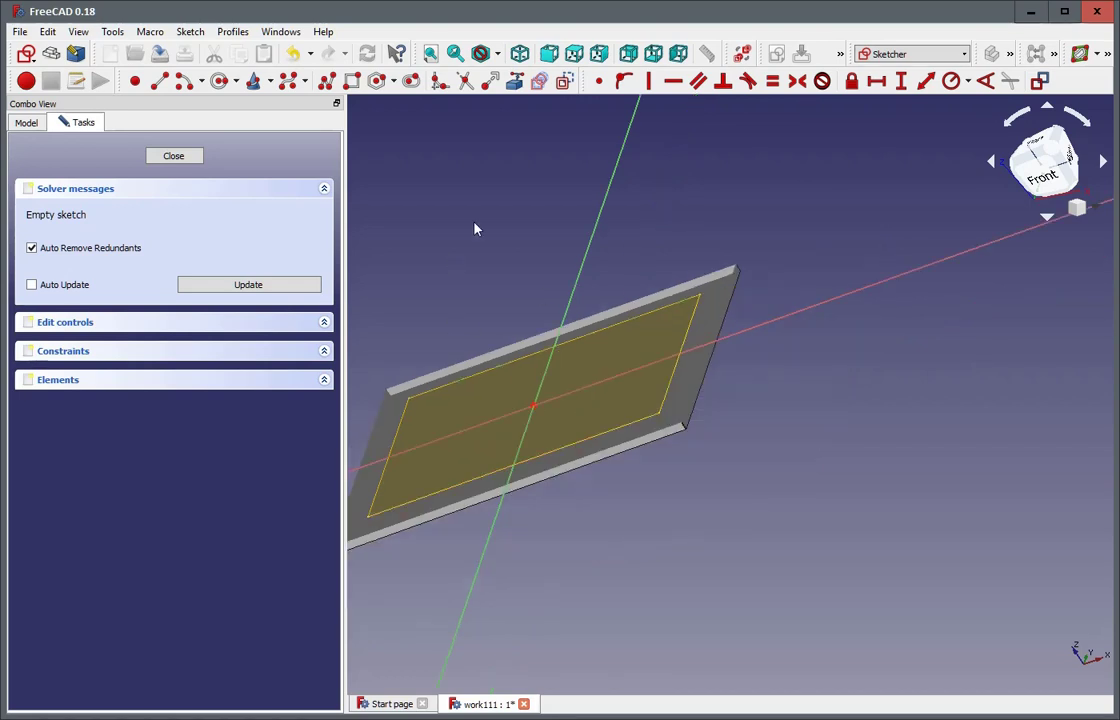
pyautogui.click(573, 53)
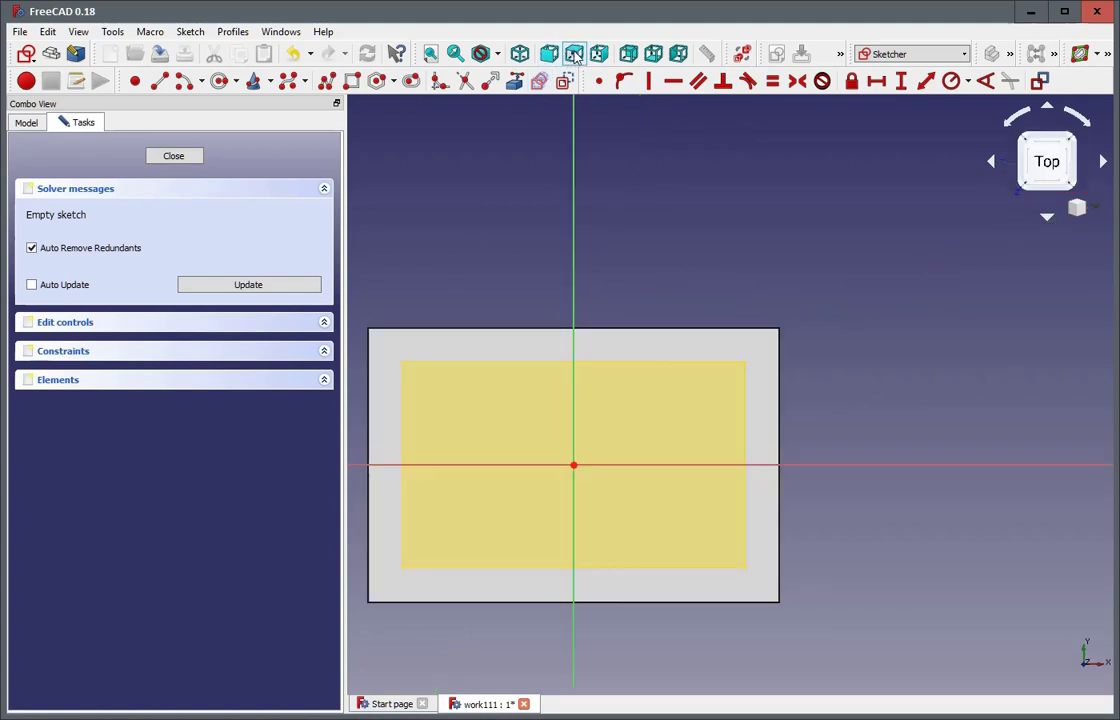
pyautogui.scroll(2, 371, 484)
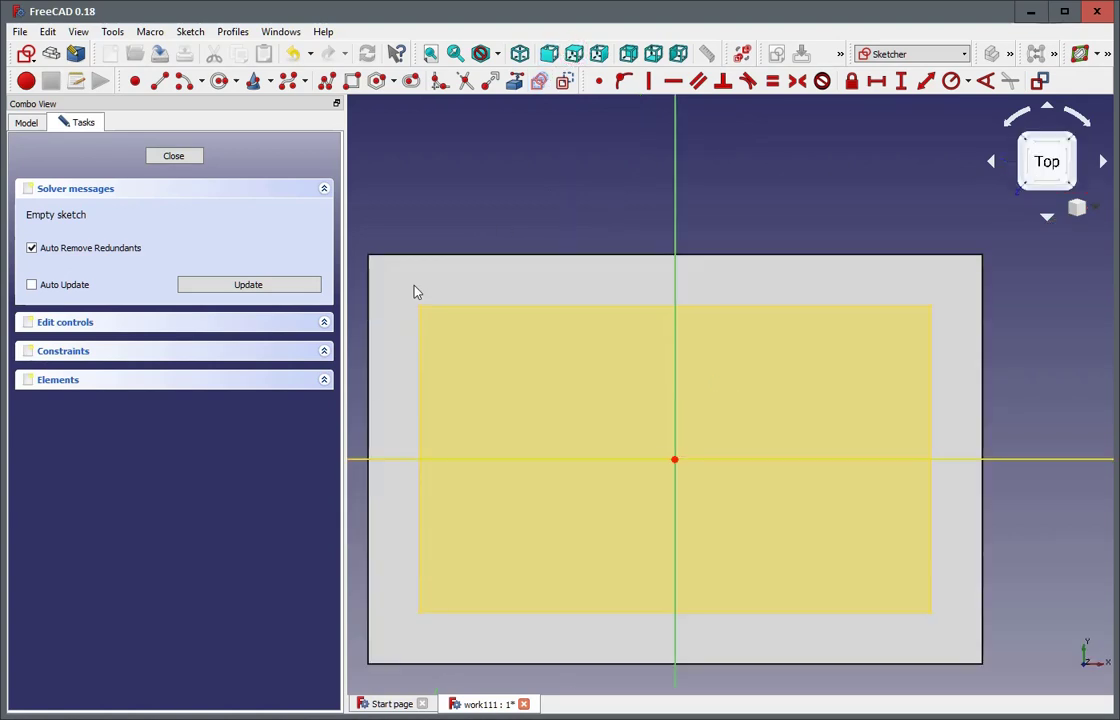
pyautogui.click(513, 81)
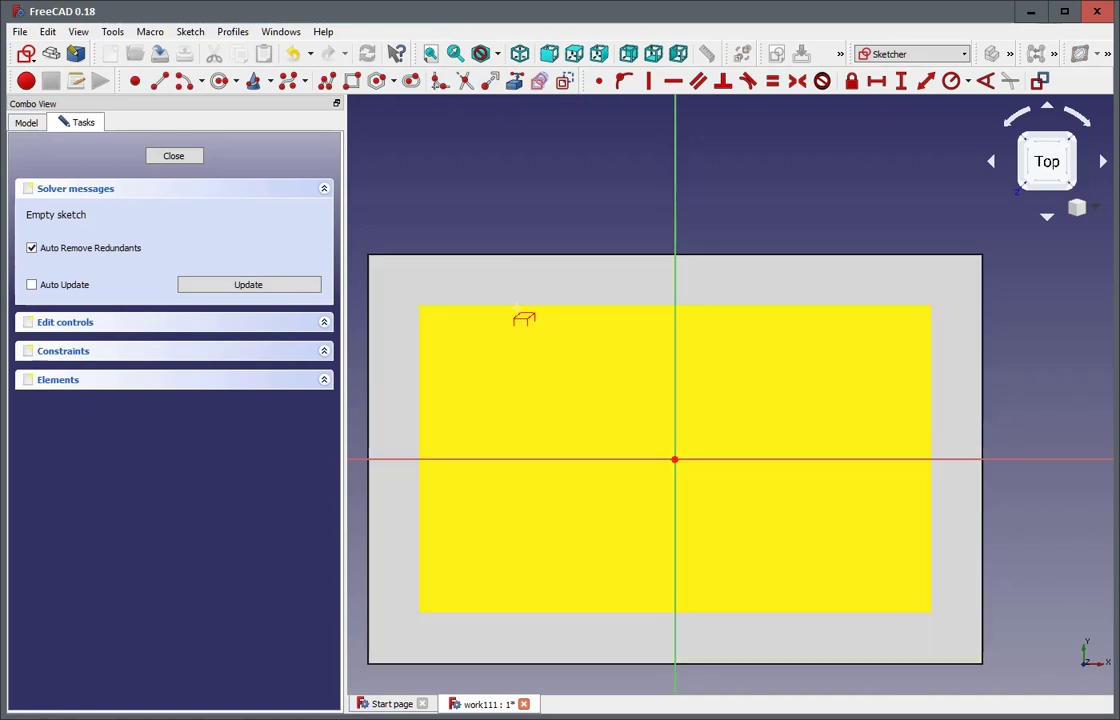
pyautogui.click(517, 306)
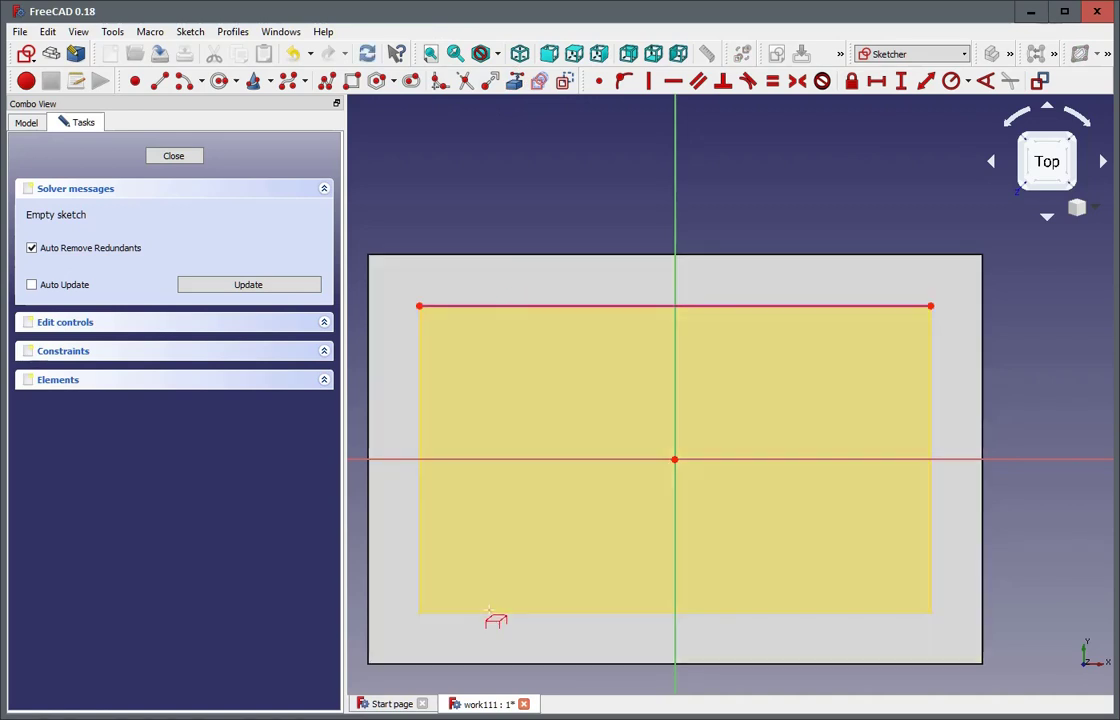
pyautogui.click(491, 611)
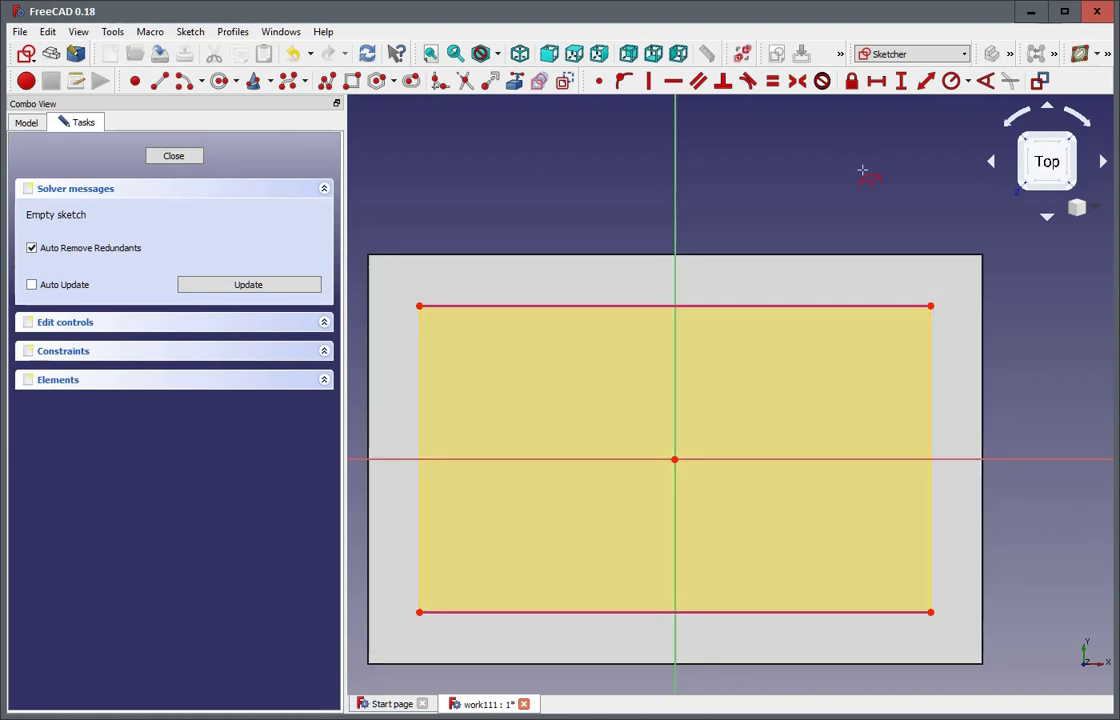
pyautogui.rightClick(863, 171)
# Draw a rectangle between diagonally opposite endpoints of the linked binder edges, and close the sketch
pyautogui.click(354, 82)
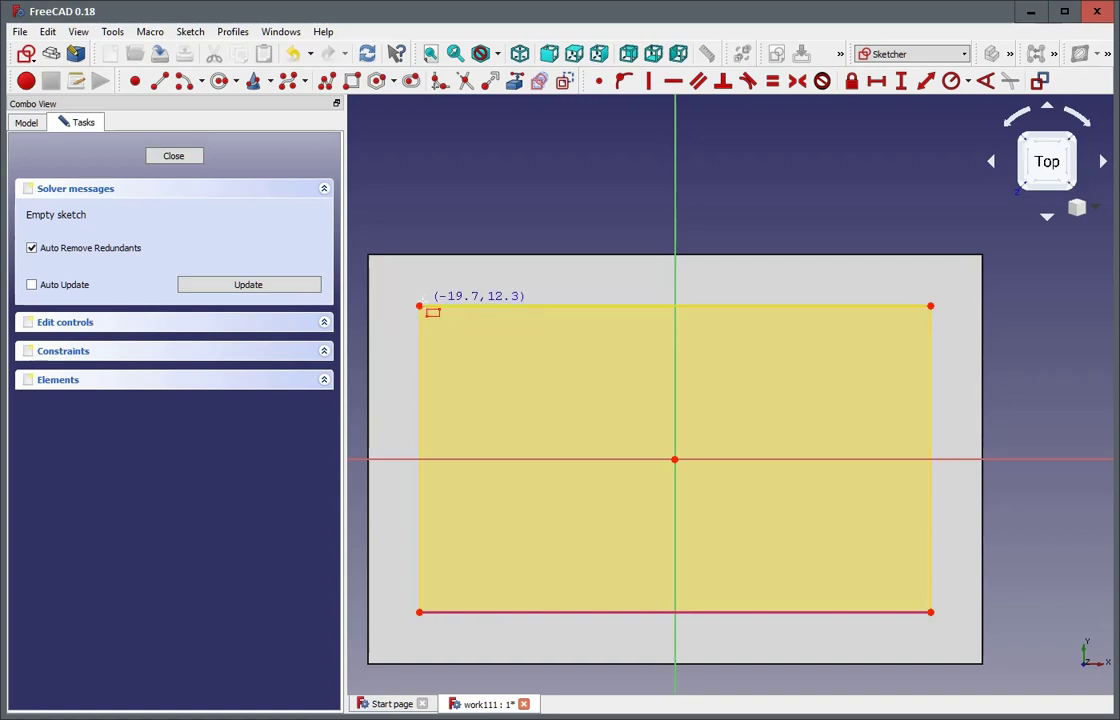
pyautogui.click(419, 305)
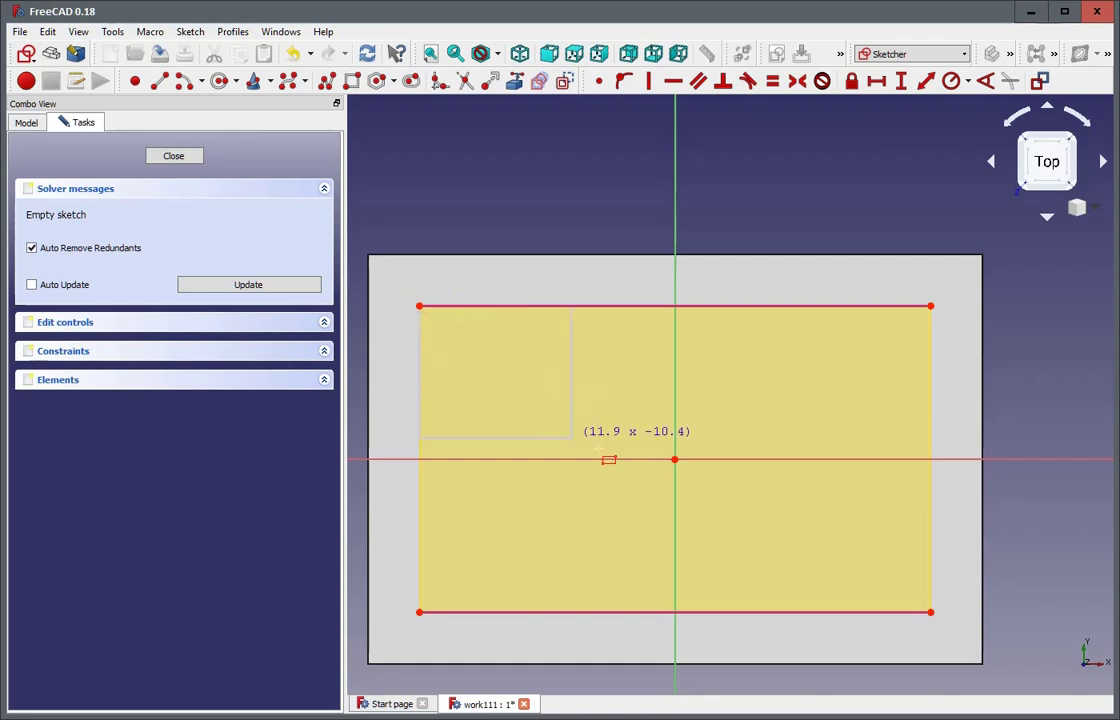
pyautogui.click(930, 611)
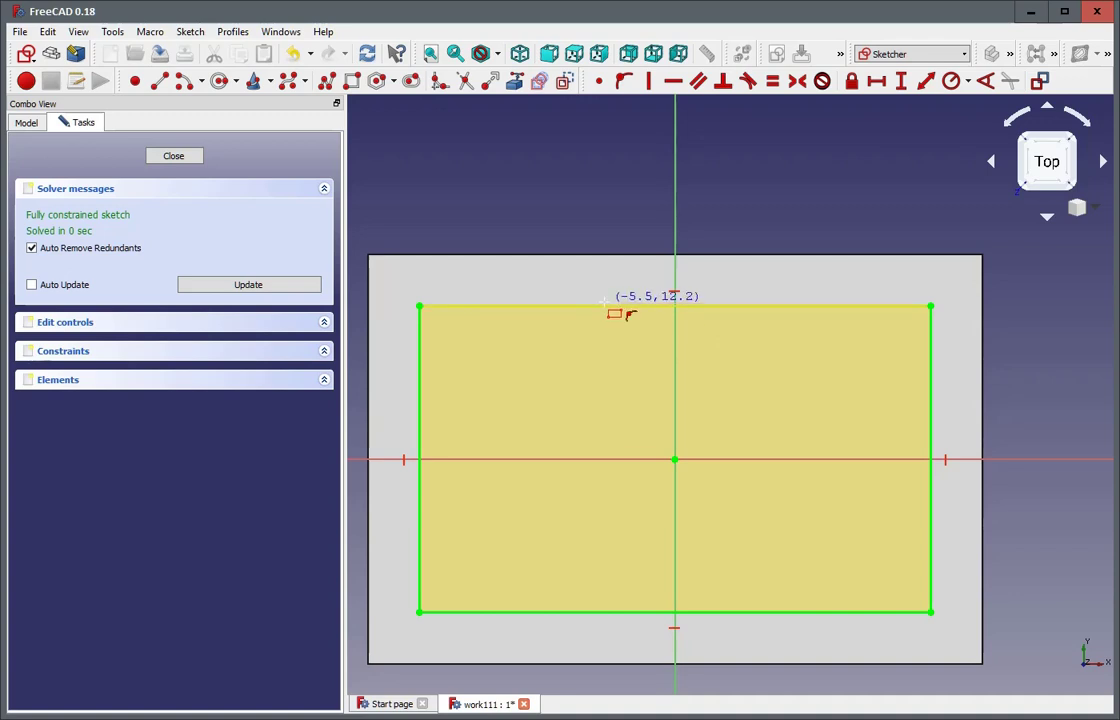
pyautogui.rightClick(483, 274)
pyautogui.click(174, 157)
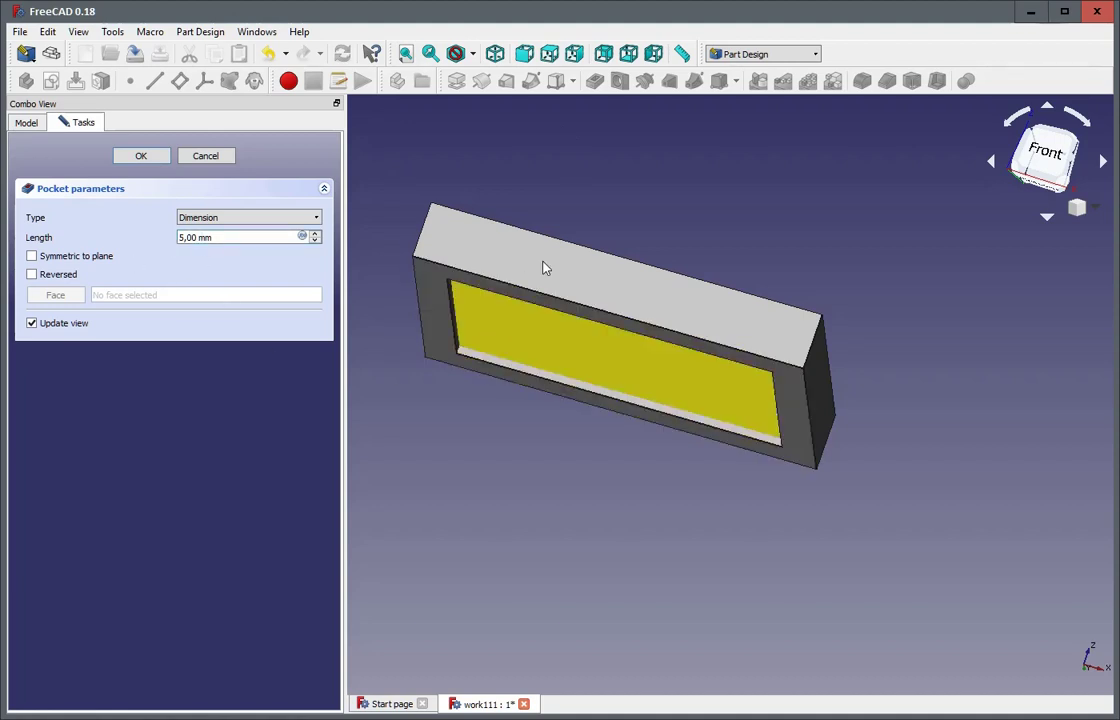
# Show the outer body's origin planes and examine the pocket's direction relative to the XY plane from above and below
pyautogui.moveTo(573, 219); pyautogui.dragTo(581, 268, button='middle')
pyautogui.click(26, 122)
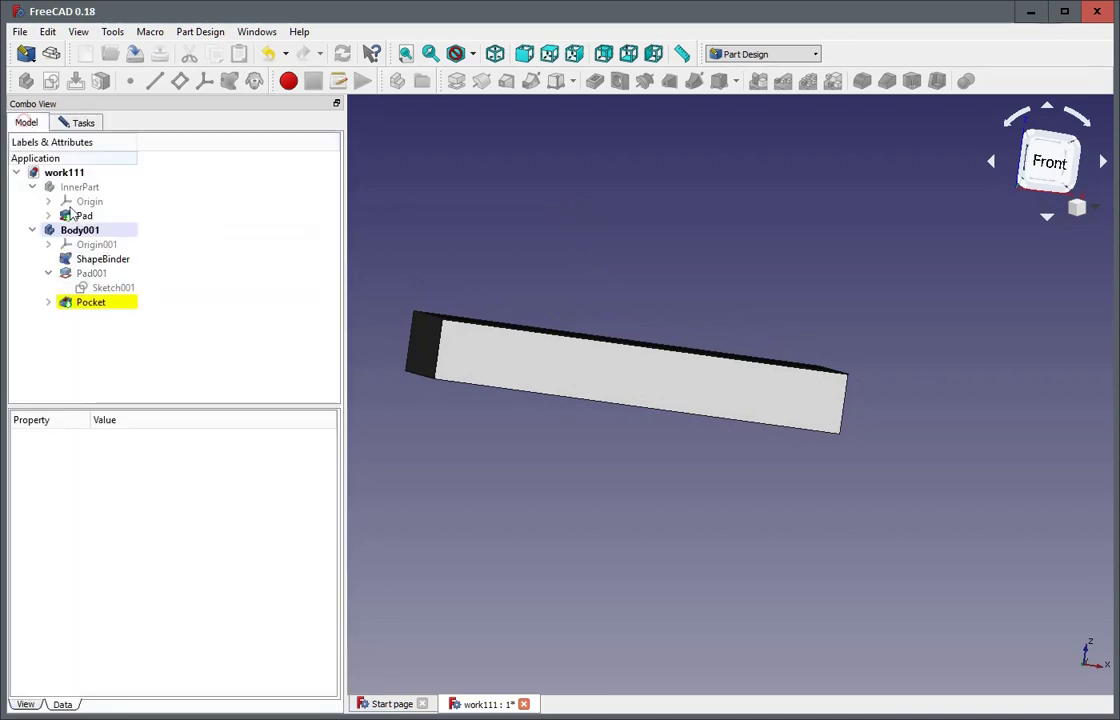
pyautogui.click(92, 258)
pyautogui.click(92, 244)
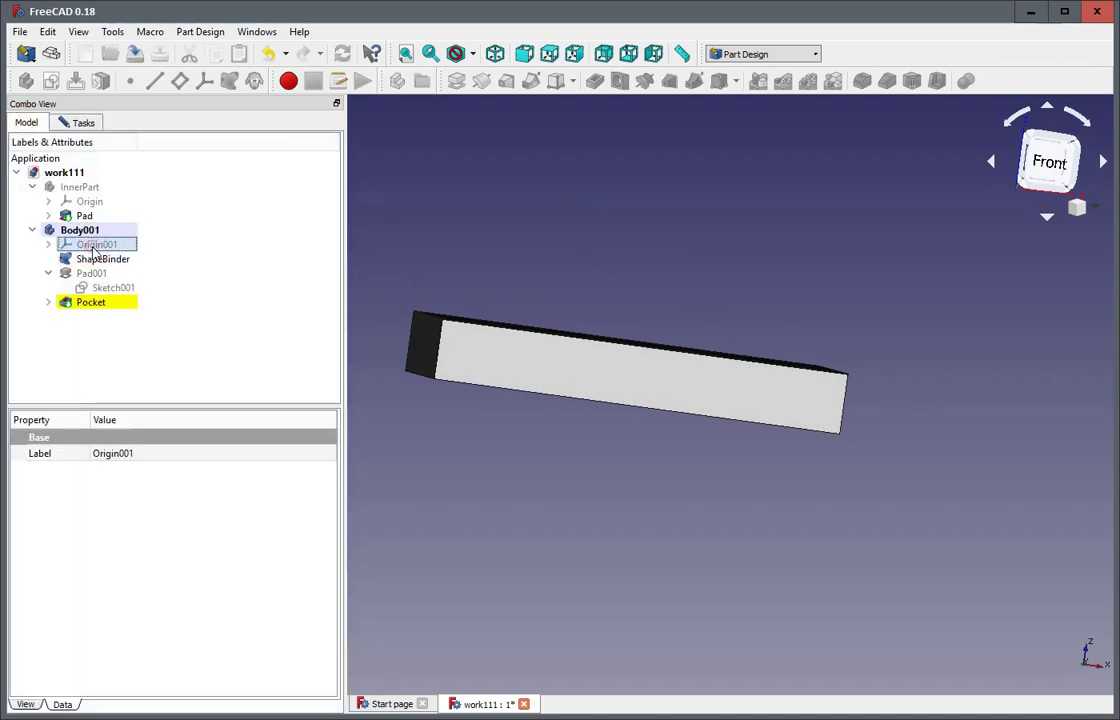
pyautogui.press('space')
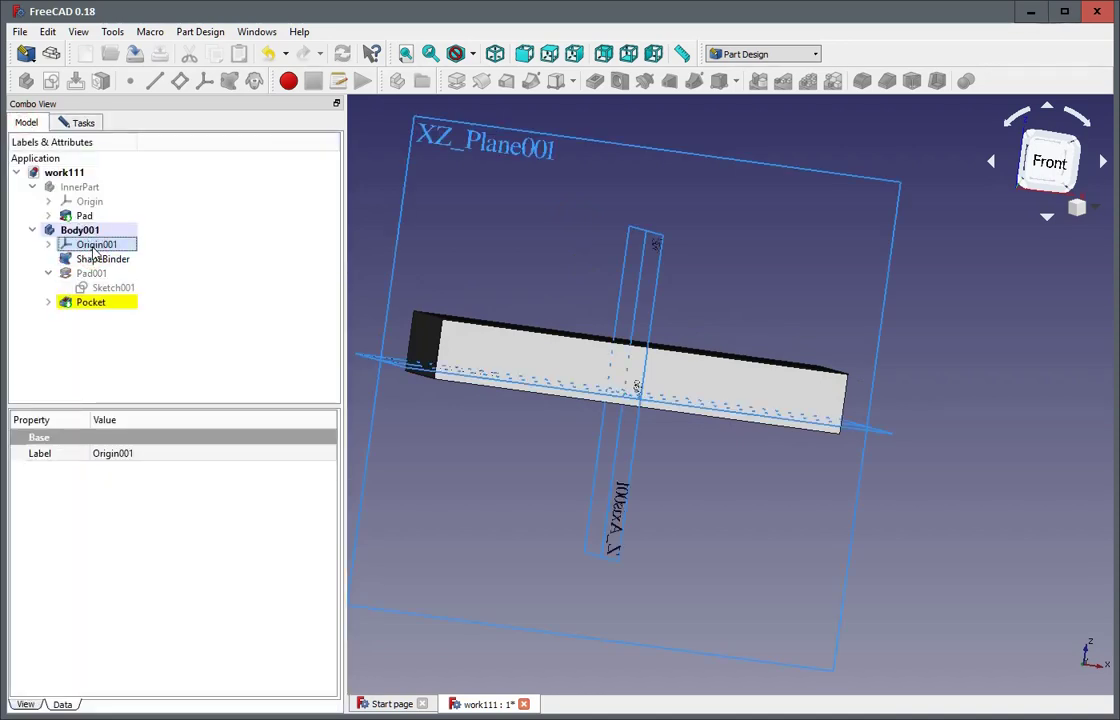
pyautogui.moveTo(725, 512); pyautogui.dragTo(733, 565, button='middle')
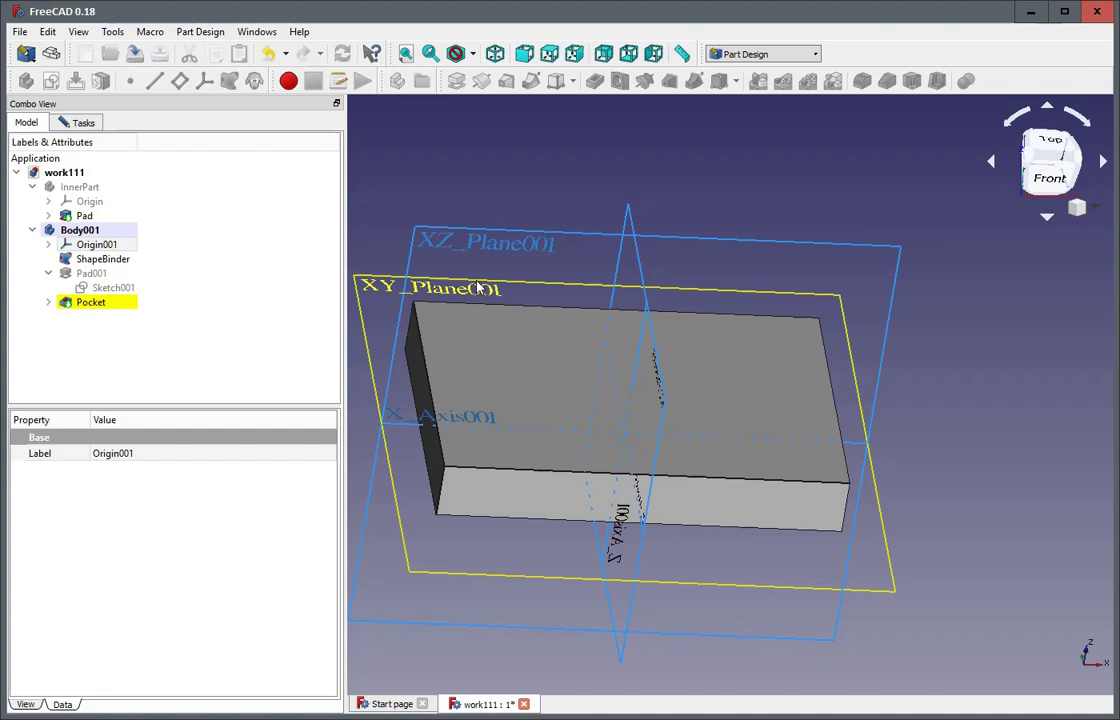
pyautogui.moveTo(830, 655); pyautogui.dragTo(865, 530, button='middle')
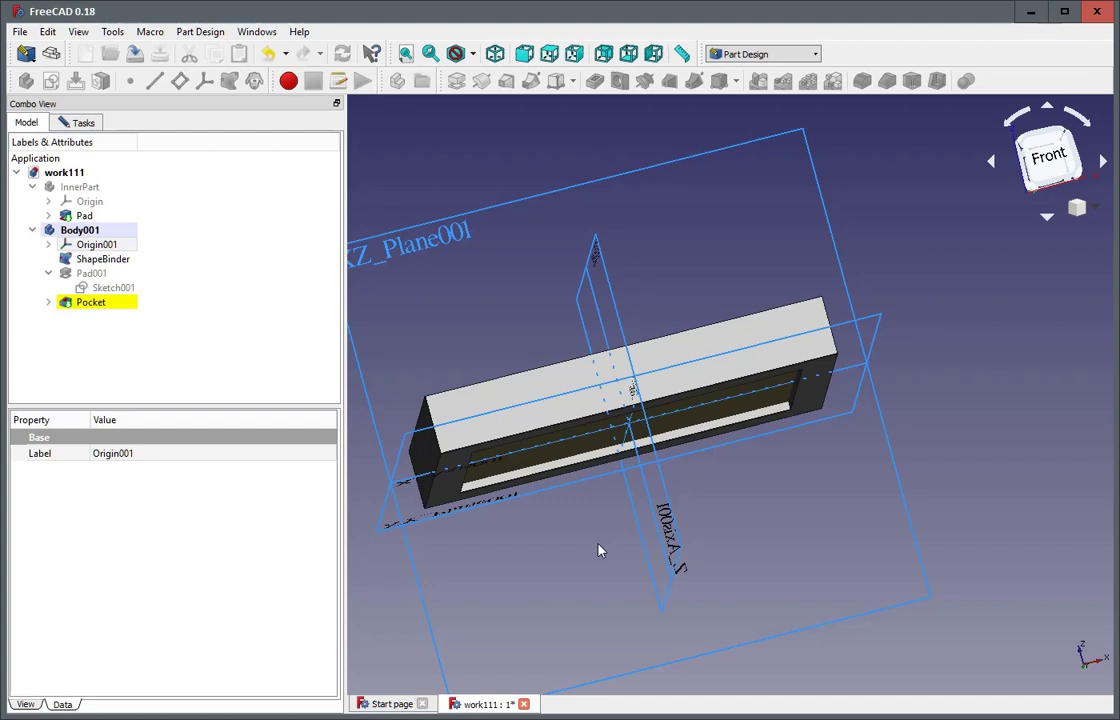
# Reopen the pocket's parameters and reverse its cutting direction
pyautogui.click(46, 301)
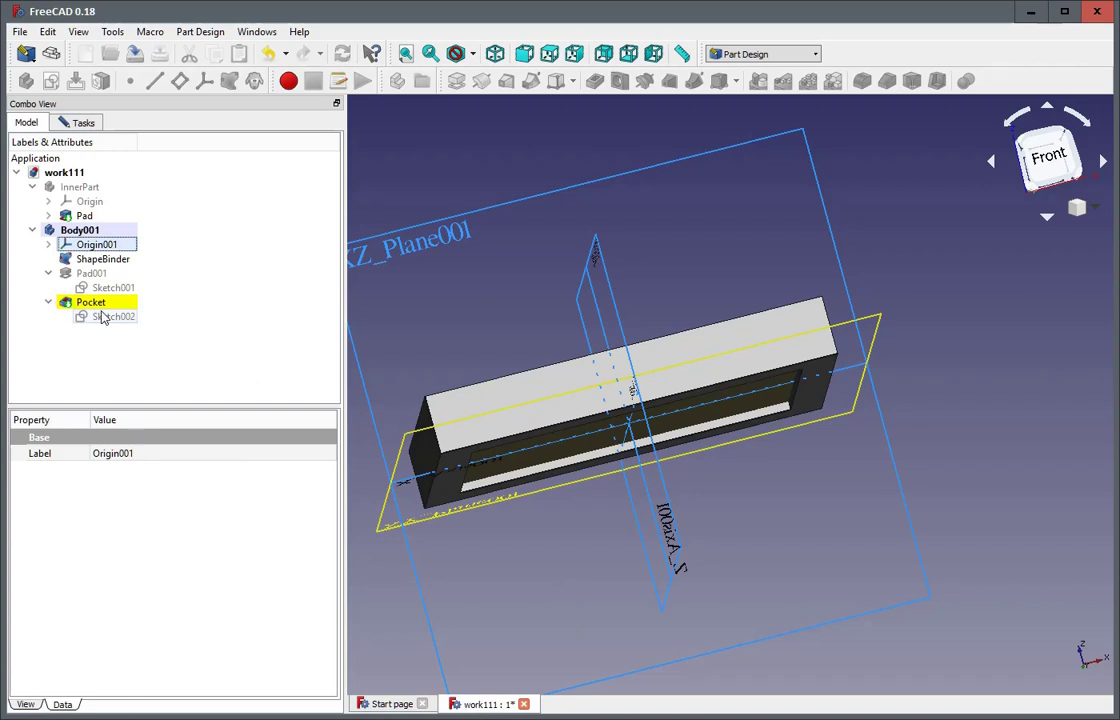
pyautogui.click(91, 303)
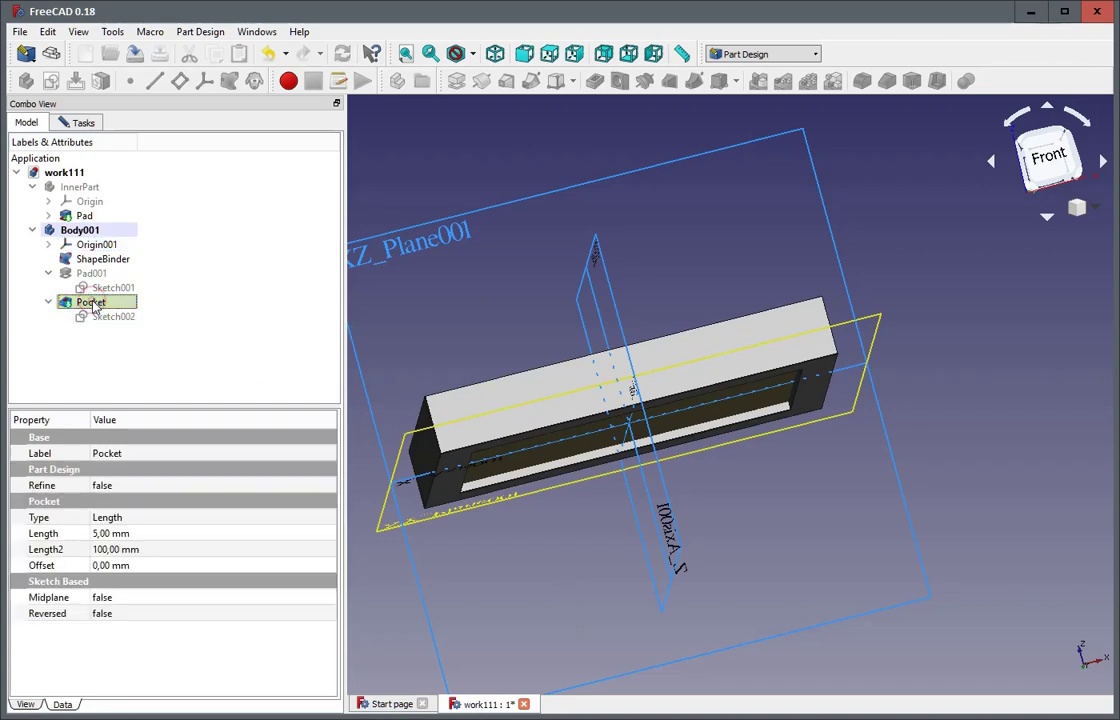
pyautogui.doubleClick(91, 303)
pyautogui.click(58, 275)
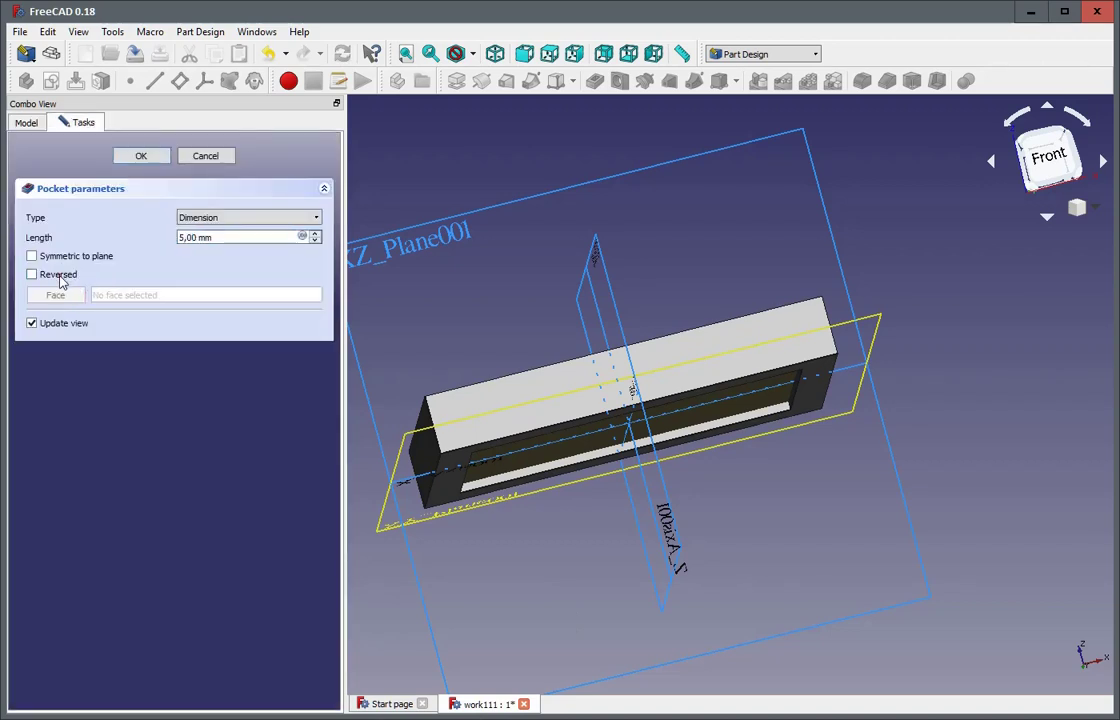
pyautogui.moveTo(520, 314); pyautogui.dragTo(544, 370, button='middle')
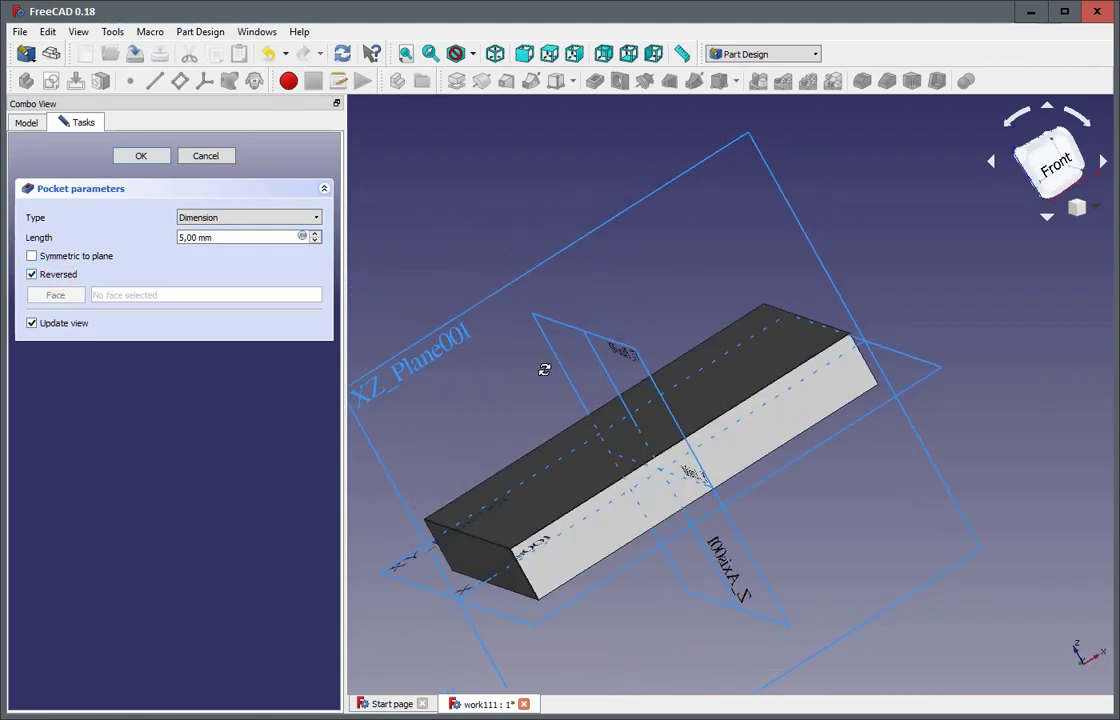
# Try a pocket length of 7 mm, return it to 5 mm, and apply the reversed pocket
pyautogui.click(315, 233)
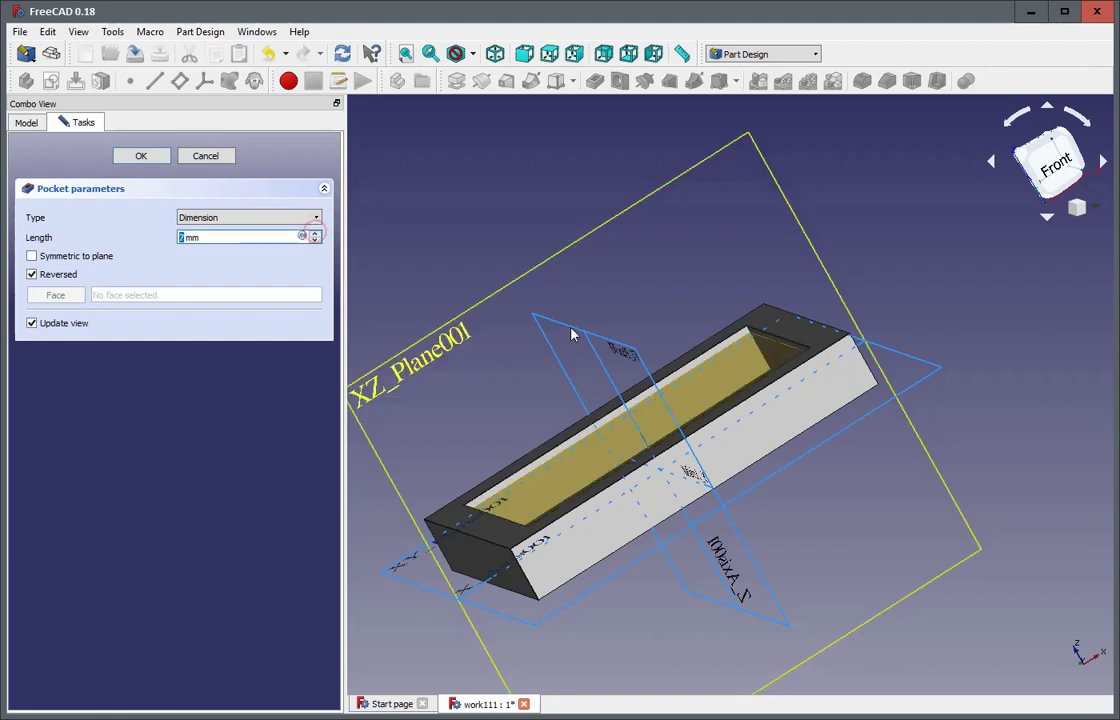
pyautogui.moveTo(642, 298)
pyautogui.mouseDown(button='middle')
pyautogui.moveTo(670, 330)
pyautogui.moveTo(642, 320)
pyautogui.mouseUp(button='middle')
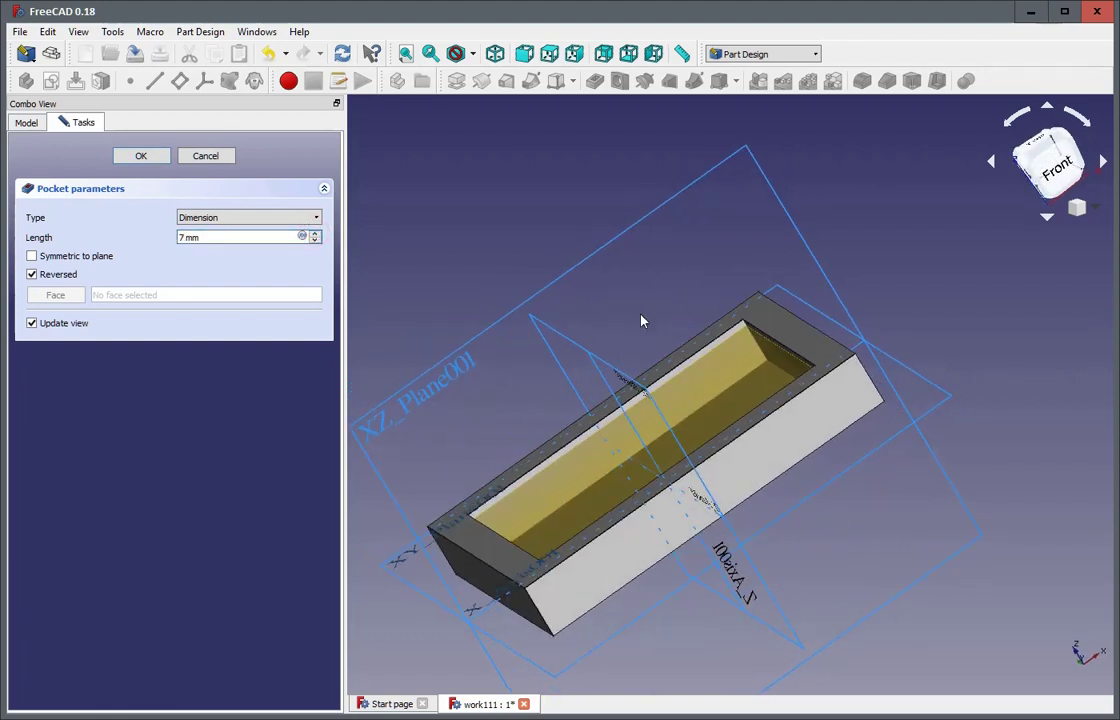
pyautogui.click(315, 241)
pyautogui.click(315, 241)
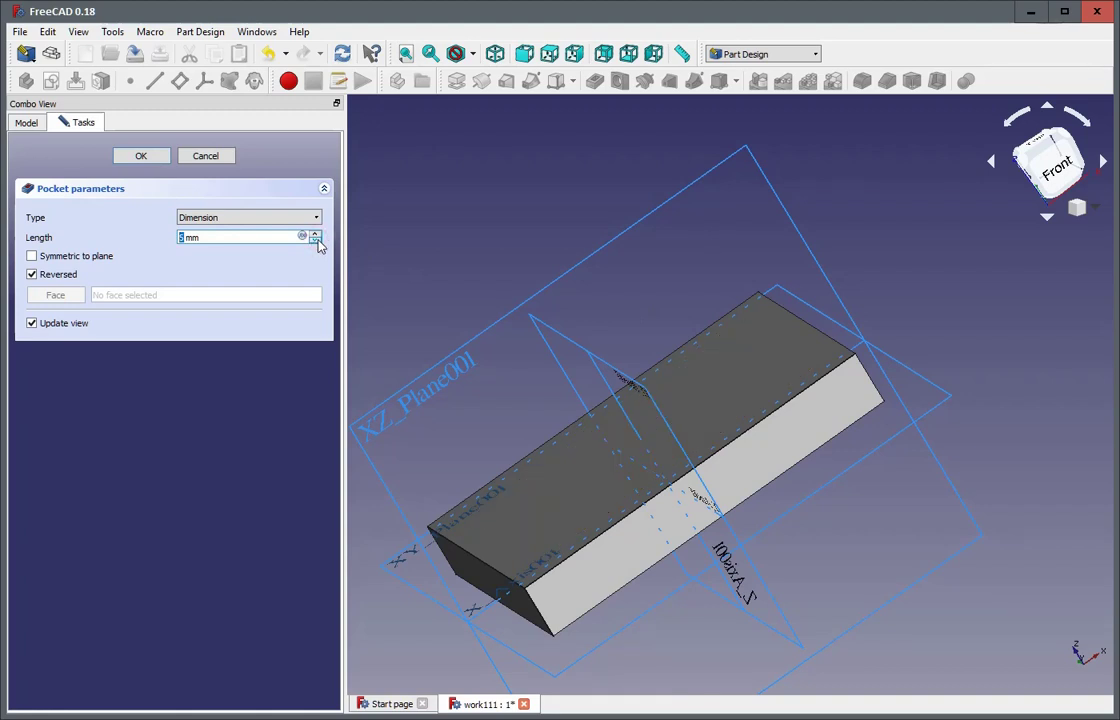
pyautogui.click(257, 256)
pyautogui.click(142, 157)
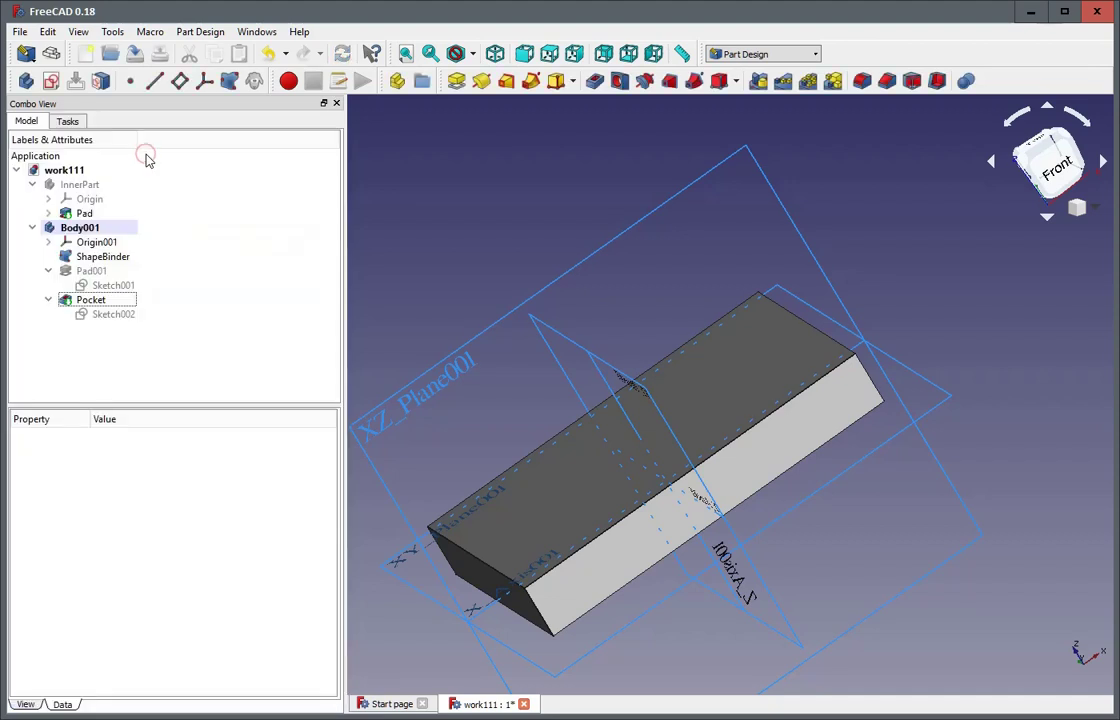
# Clip the view of the pocketed body along a custom direction with an offset of 0 to look inside
pyautogui.moveTo(474, 419); pyautogui.dragTo(512, 347, button='middle')
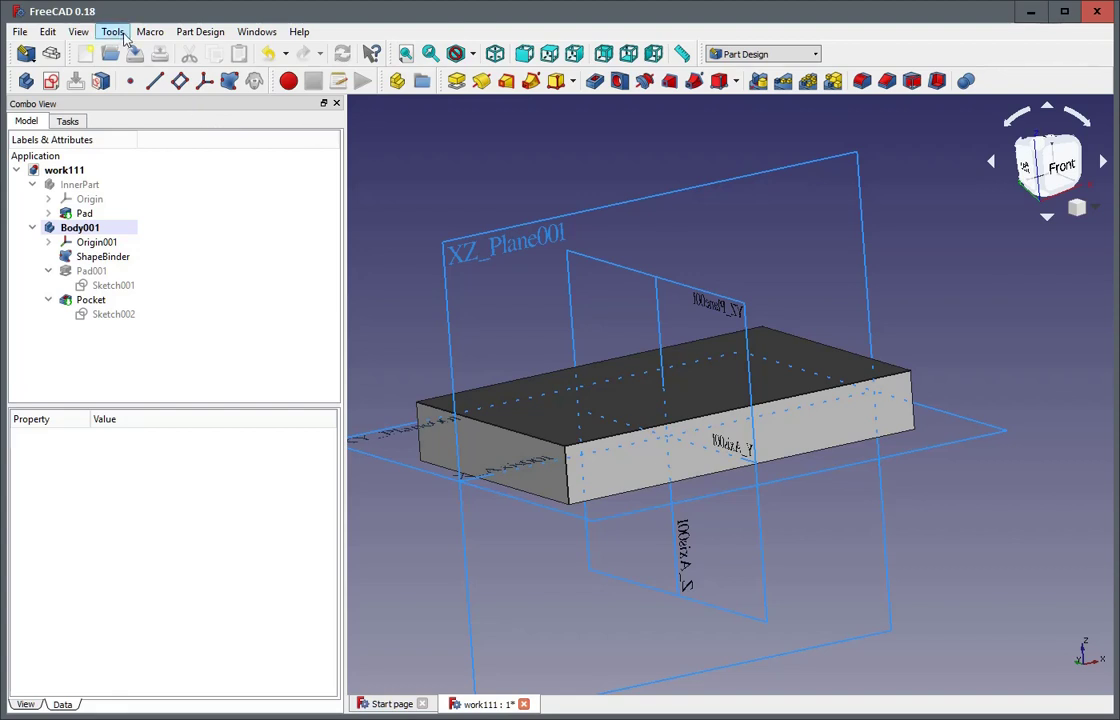
pyautogui.click(78, 31)
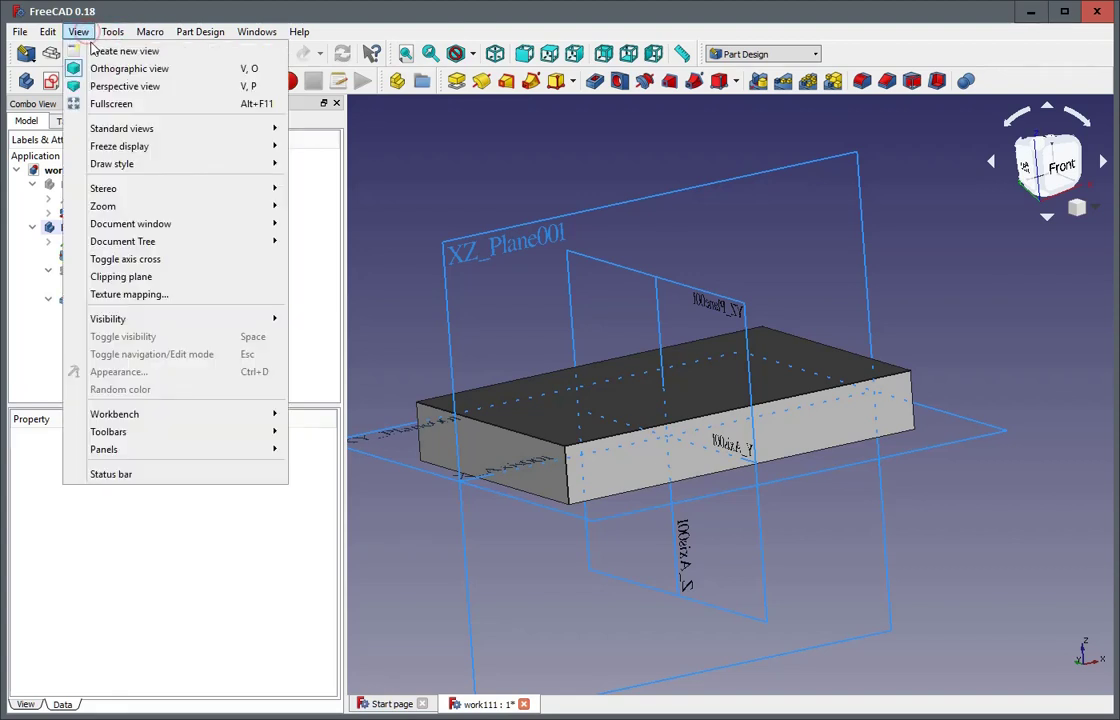
pyautogui.click(121, 277)
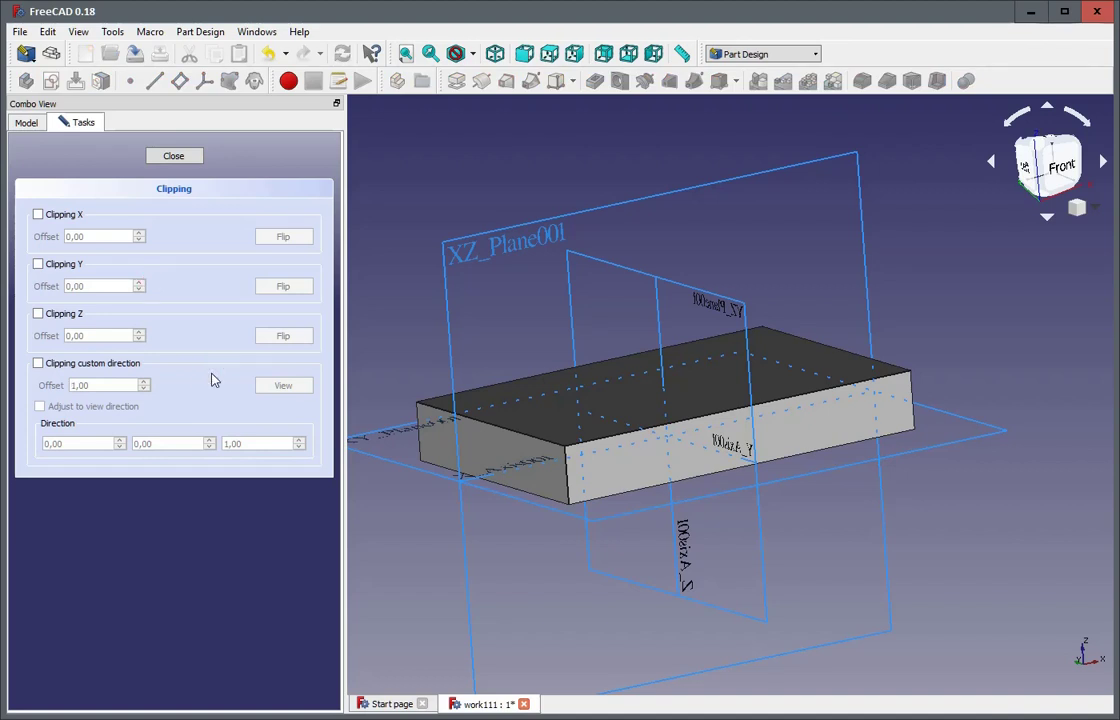
pyautogui.click(39, 364)
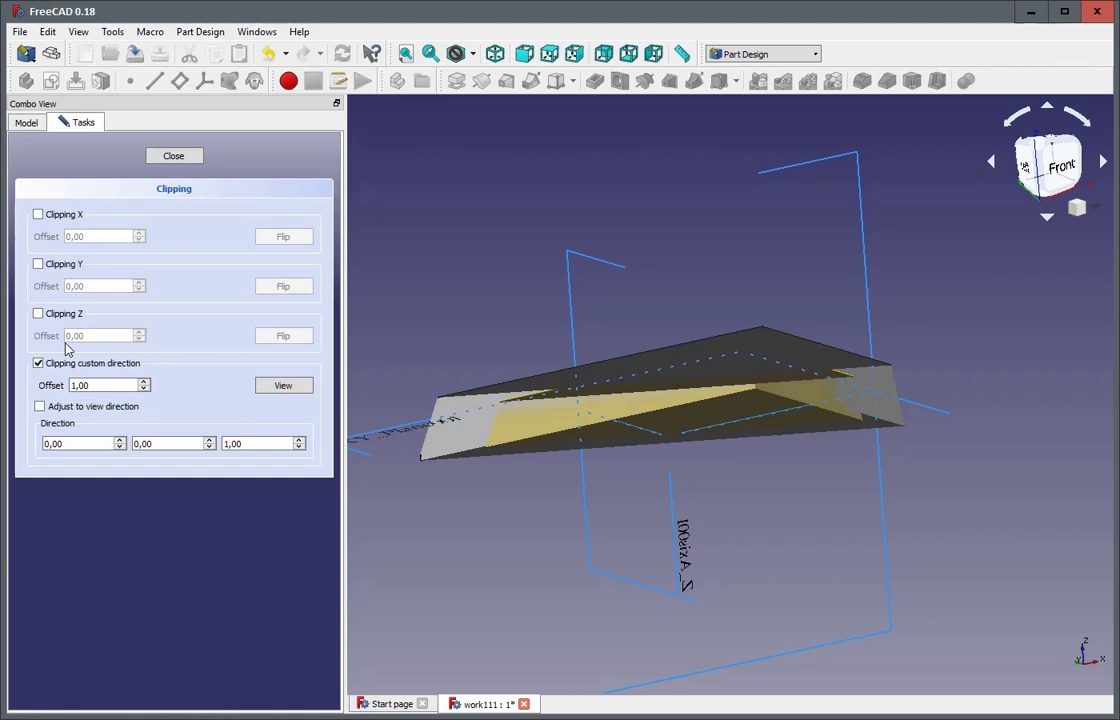
pyautogui.click(144, 390)
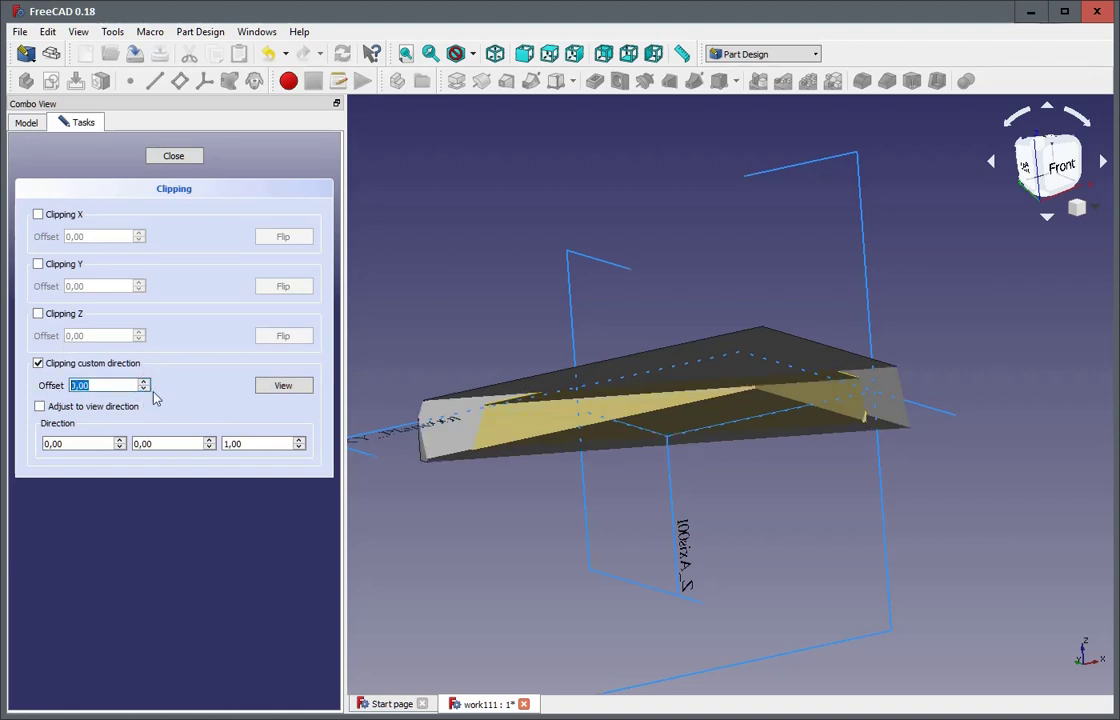
# Sweep the custom clipping offset up to 9 and back to 0 to examine the pocketed body's cross-section
pyautogui.click(144, 387)
pyautogui.click(144, 387)
pyautogui.click(144, 387)
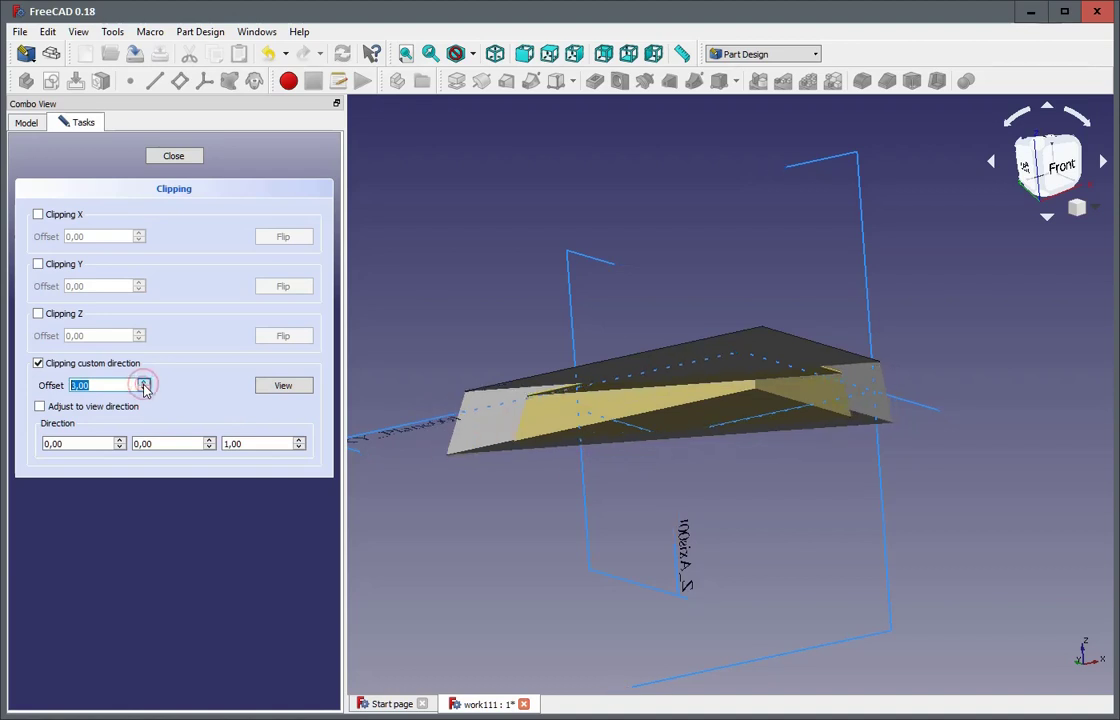
pyautogui.click(144, 387)
pyautogui.click(144, 387)
pyautogui.click(144, 387)
pyautogui.click(144, 387)
pyautogui.click(144, 387)
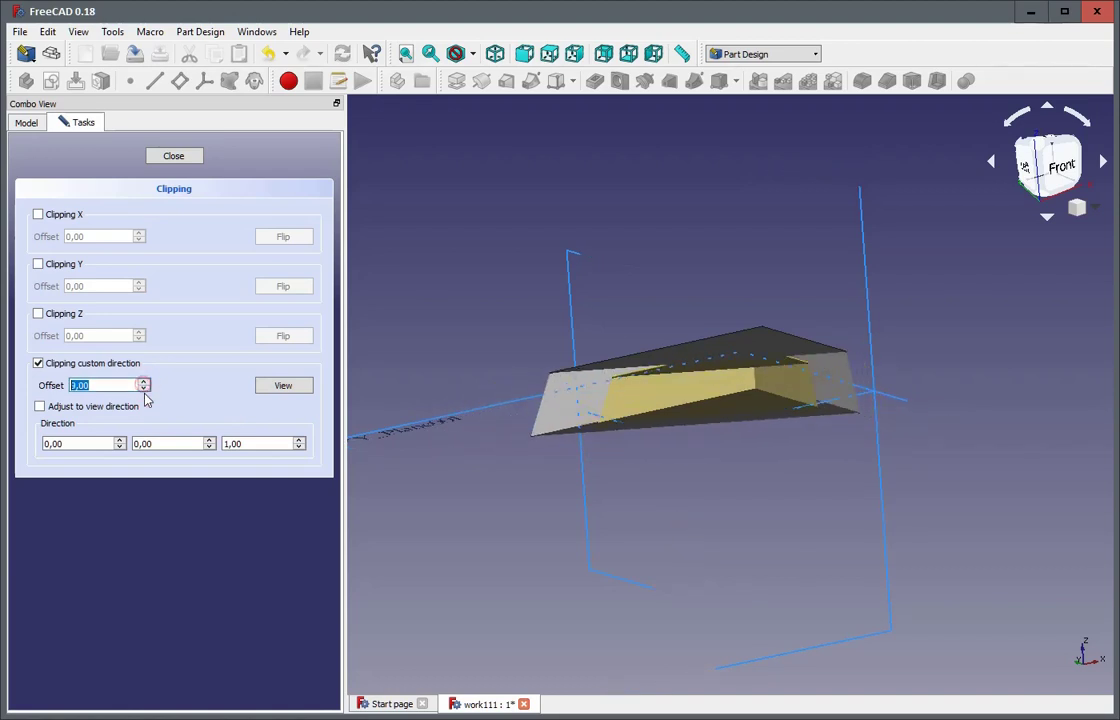
pyautogui.click(144, 389)
pyautogui.click(144, 389)
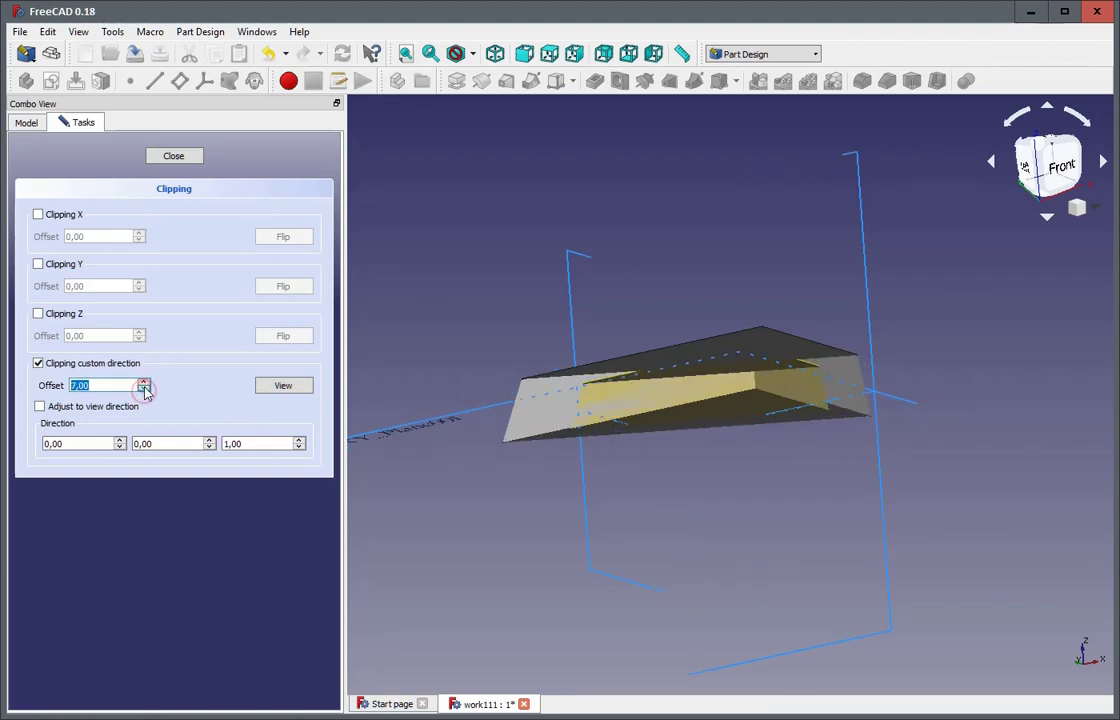
pyautogui.click(144, 389)
pyautogui.click(144, 389)
pyautogui.click(144, 389)
pyautogui.click(144, 389)
pyautogui.click(144, 389)
pyautogui.click(144, 389)
pyautogui.click(144, 389)
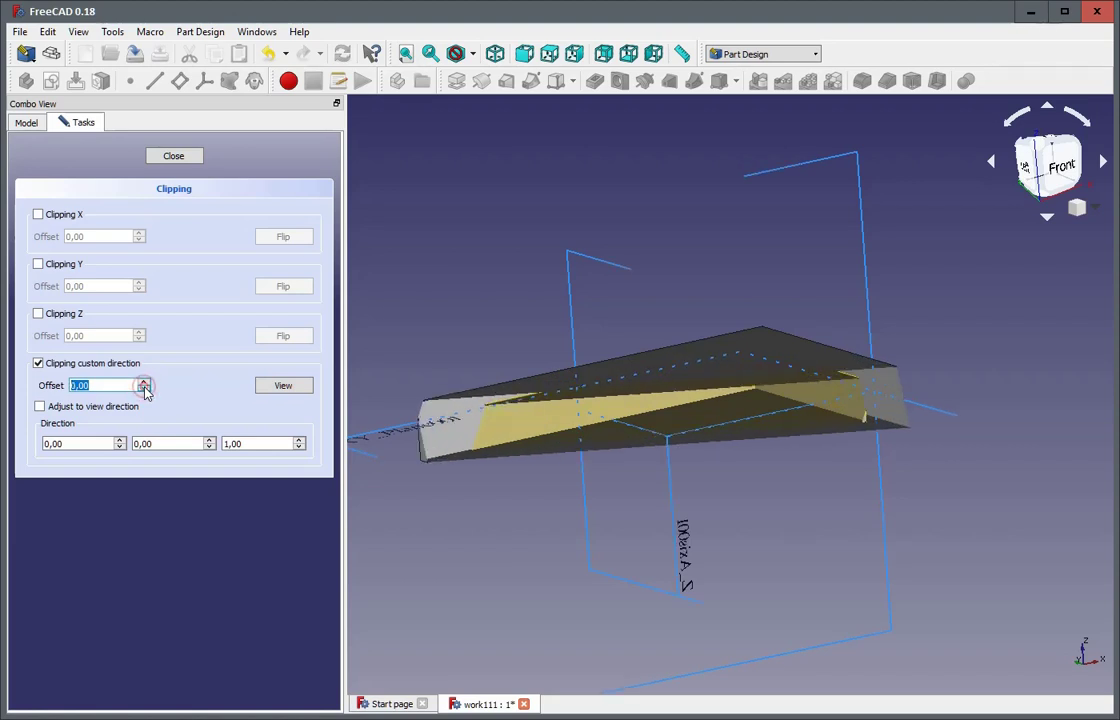
# Lower the custom clipping offset to -7, and bring it back to -2 to inspect the pocket's inner walls
pyautogui.click(144, 389)
pyautogui.click(144, 389)
pyautogui.click(144, 389)
pyautogui.click(144, 389)
pyautogui.click(144, 389)
pyautogui.click(144, 389)
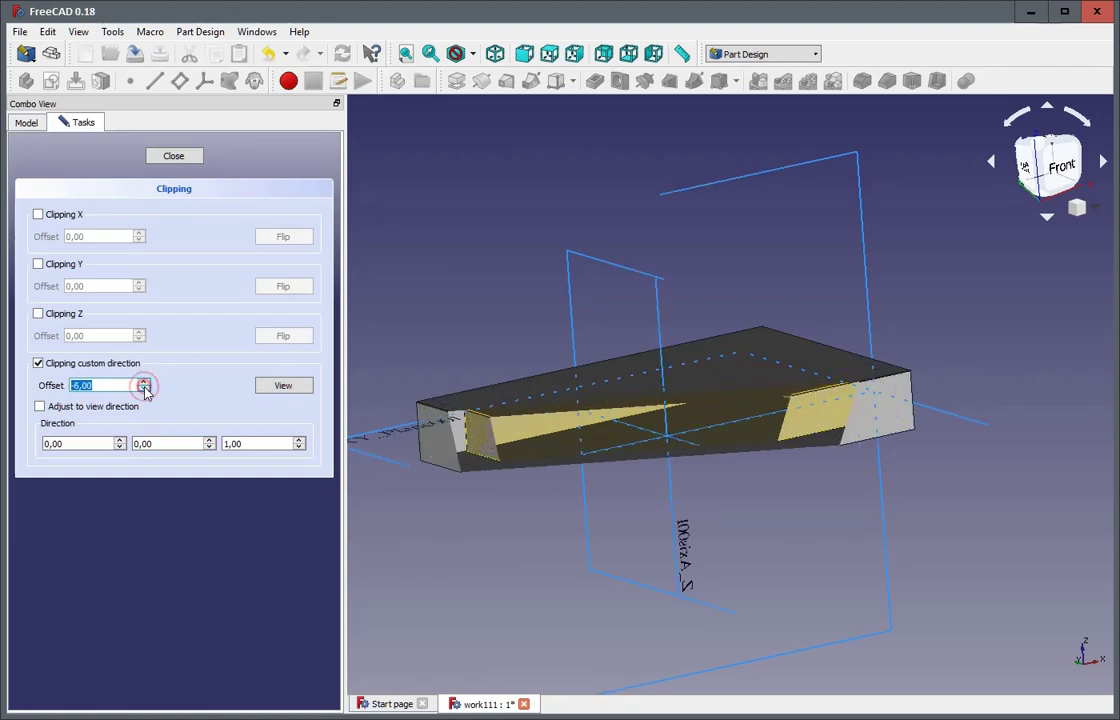
pyautogui.click(144, 389)
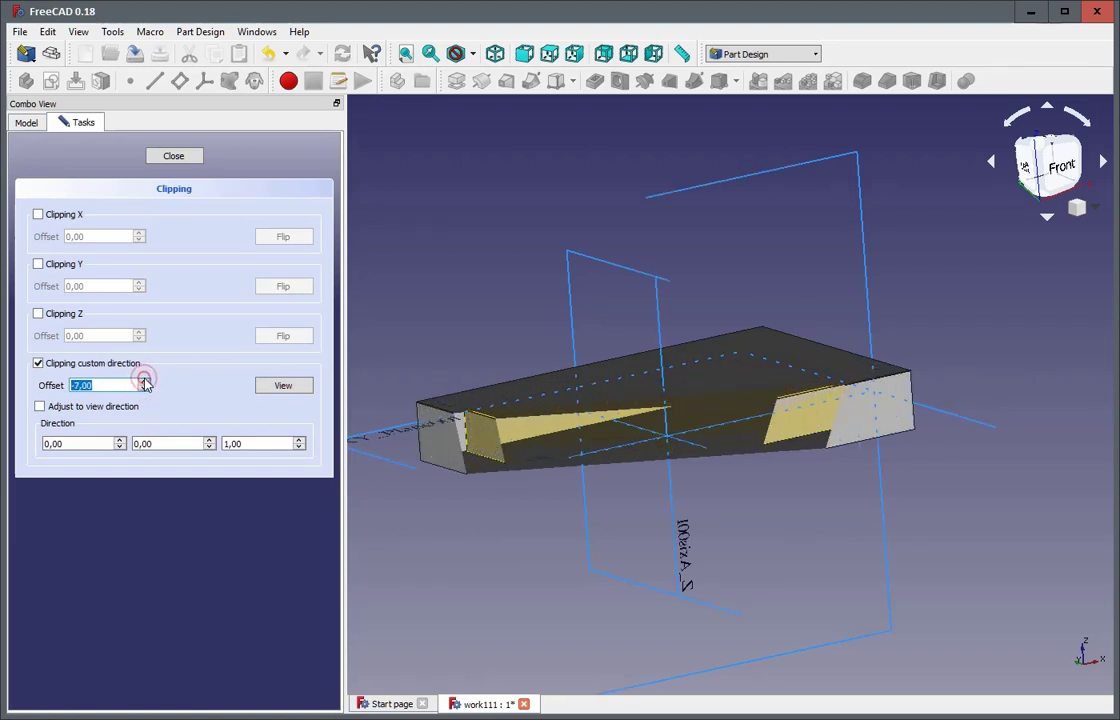
pyautogui.click(144, 383)
pyautogui.click(144, 383)
pyautogui.click(144, 383)
pyautogui.click(144, 382)
pyautogui.click(144, 382)
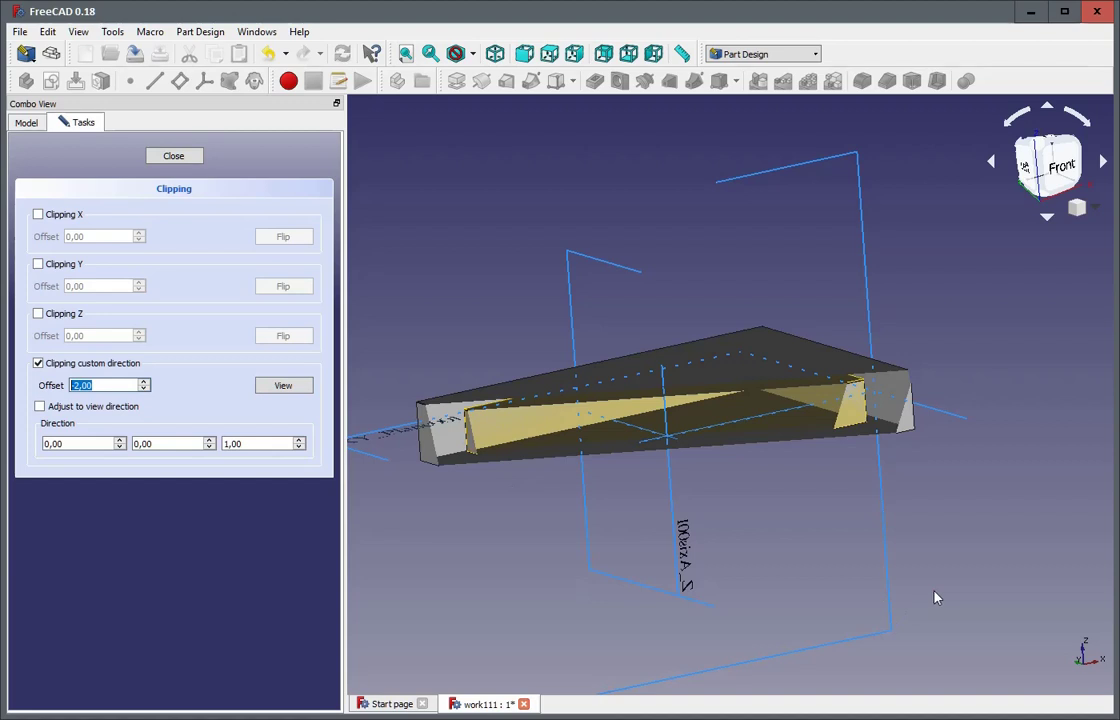
# Match the clipping plane to several view directions and briefly toggle automatic adjustment to the view direction
pyautogui.moveTo(935, 597); pyautogui.dragTo(799, 632, button='middle')
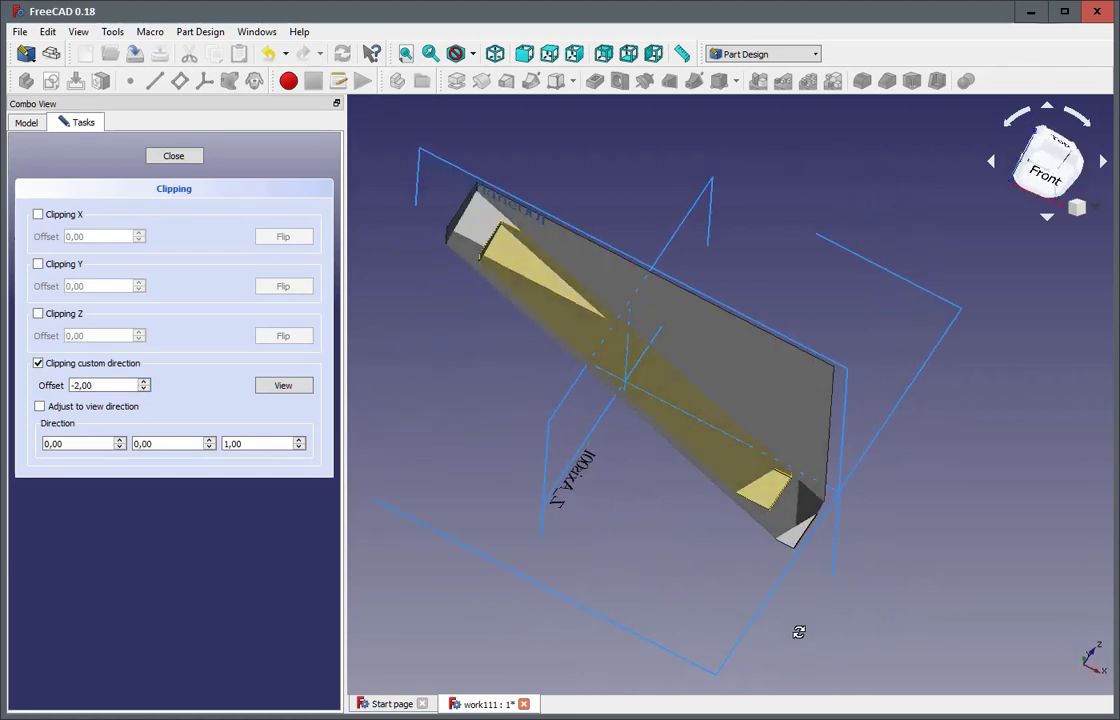
pyautogui.click(280, 386)
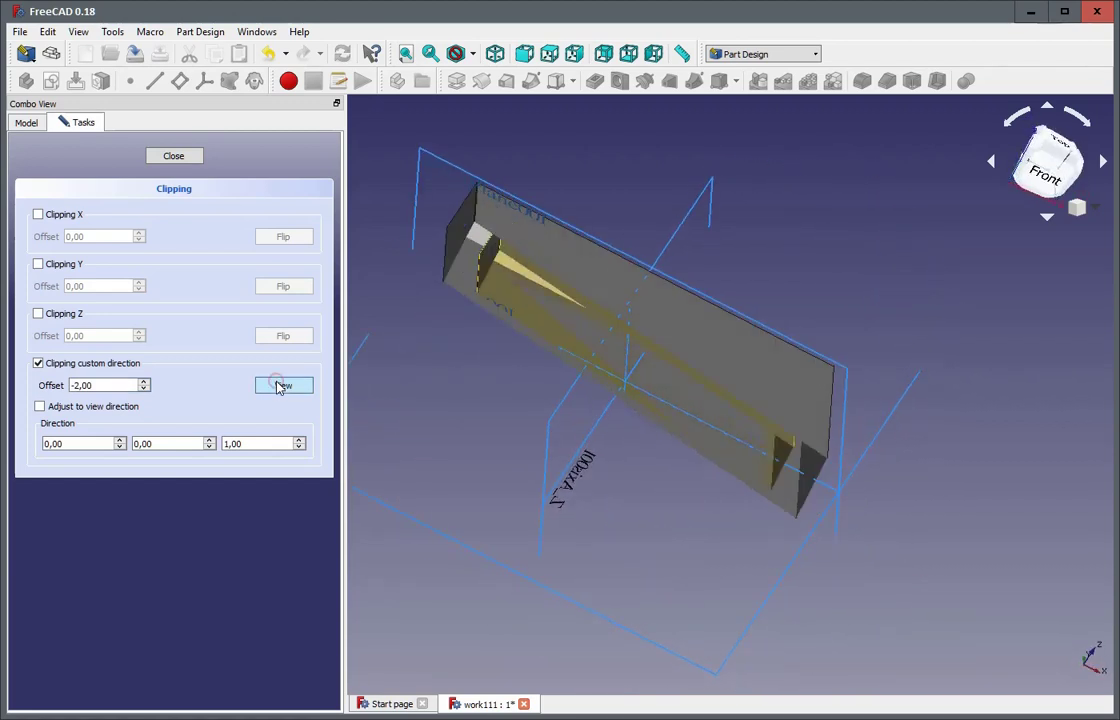
pyautogui.moveTo(895, 612); pyautogui.dragTo(967, 480, button='middle')
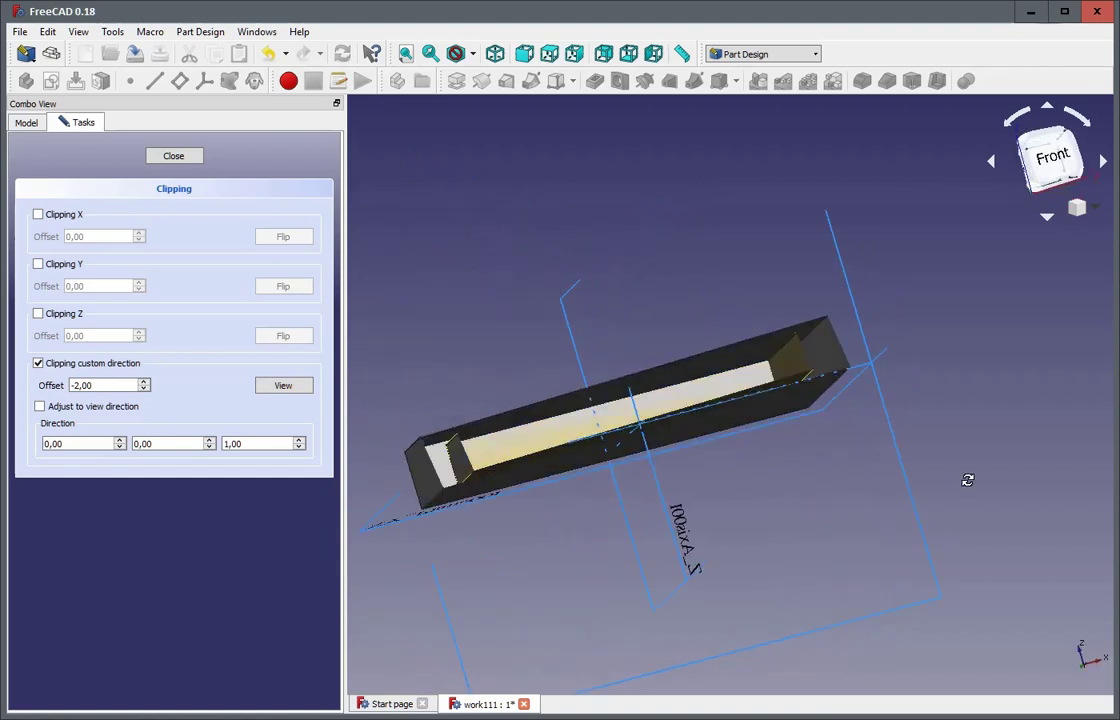
pyautogui.click(290, 386)
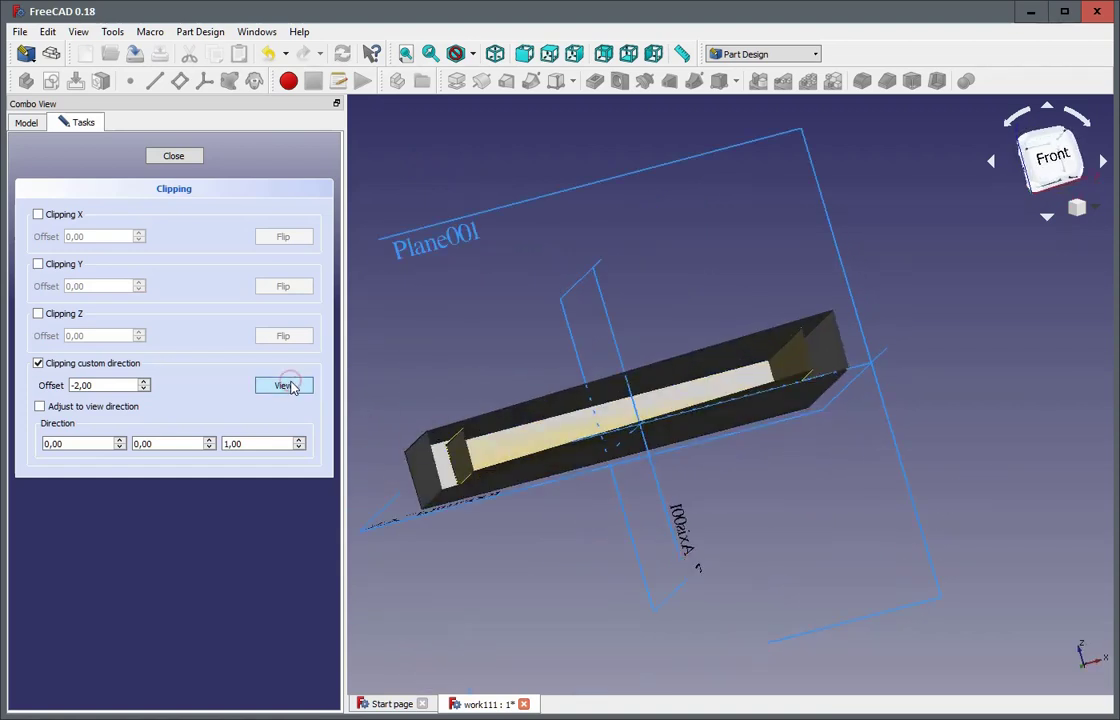
pyautogui.moveTo(1035, 472); pyautogui.dragTo(130, 405, button='middle')
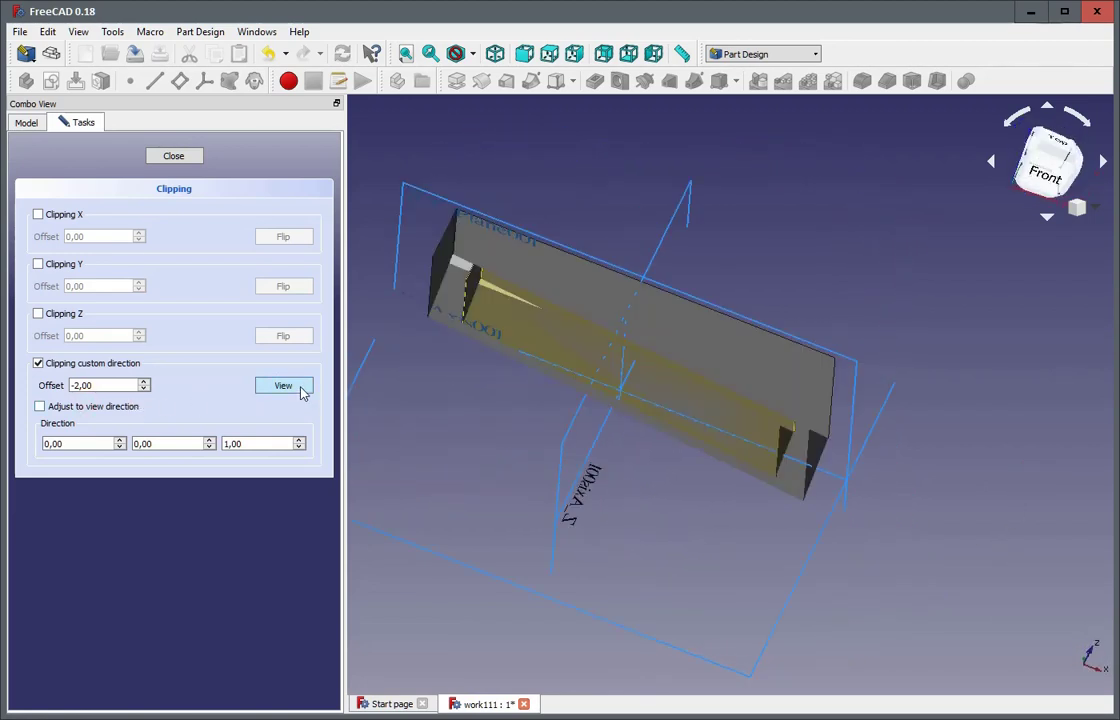
pyautogui.click(62, 411)
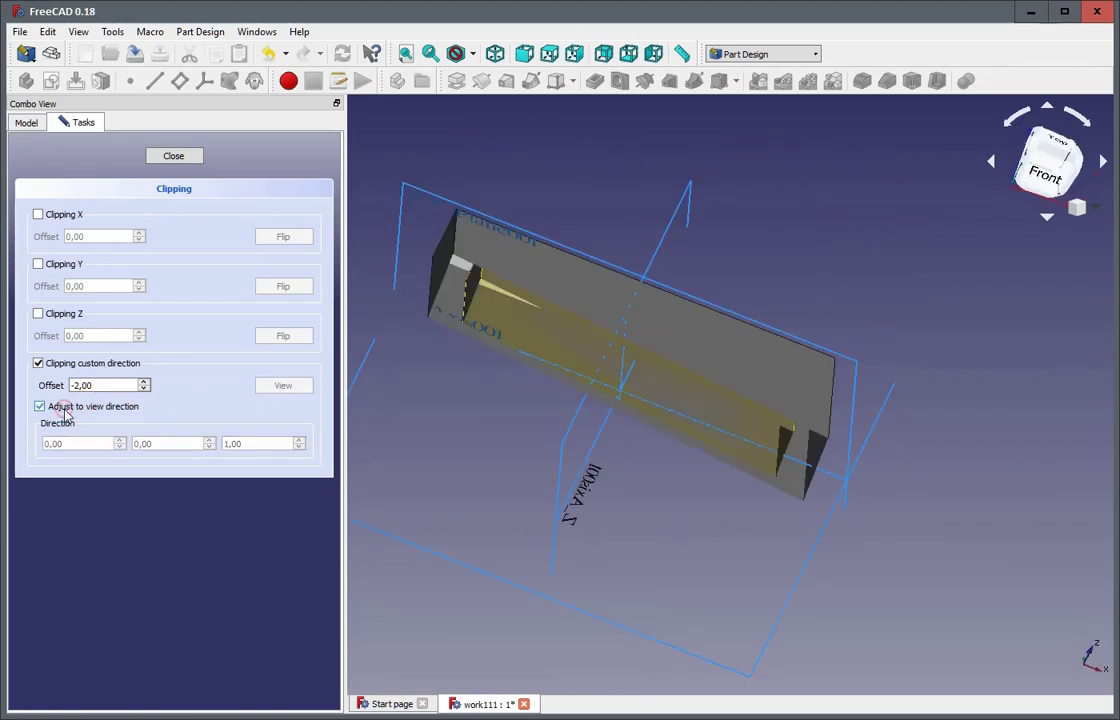
pyautogui.click(62, 411)
# Tilt the clipping direction to an X component of 0.50, inspect the sectioned cavity, and end the clipping
pyautogui.click(119, 439)
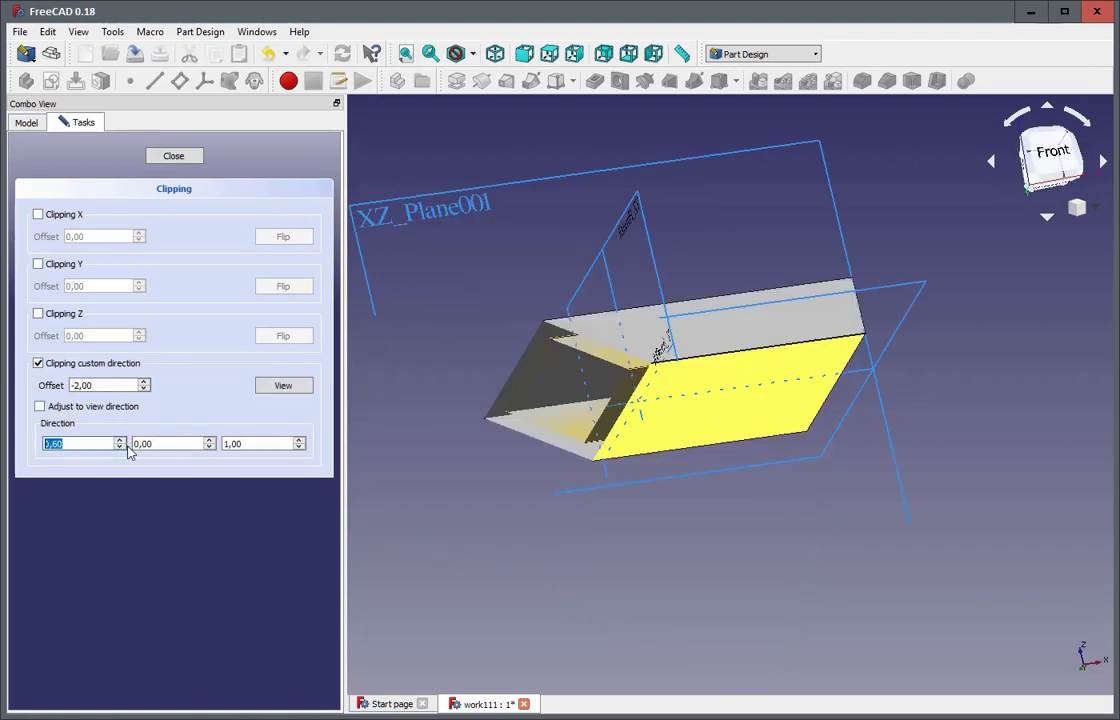
pyautogui.click(120, 447)
pyautogui.click(120, 447)
pyautogui.click(120, 447)
pyautogui.click(120, 447)
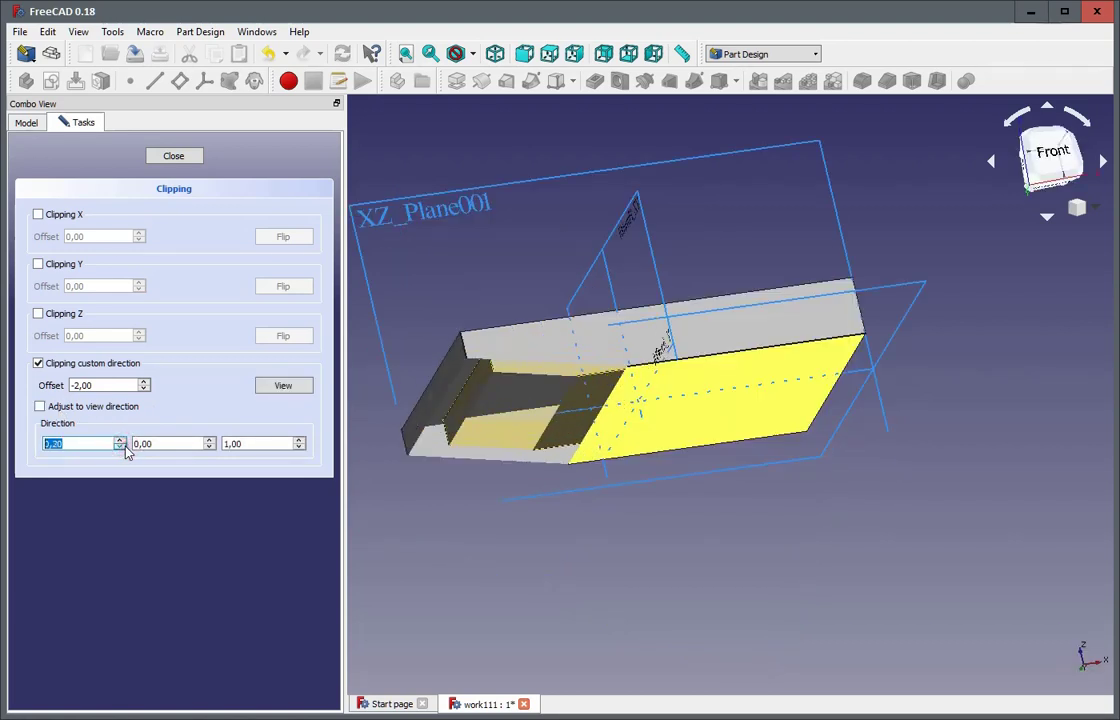
pyautogui.click(120, 439)
pyautogui.click(120, 439)
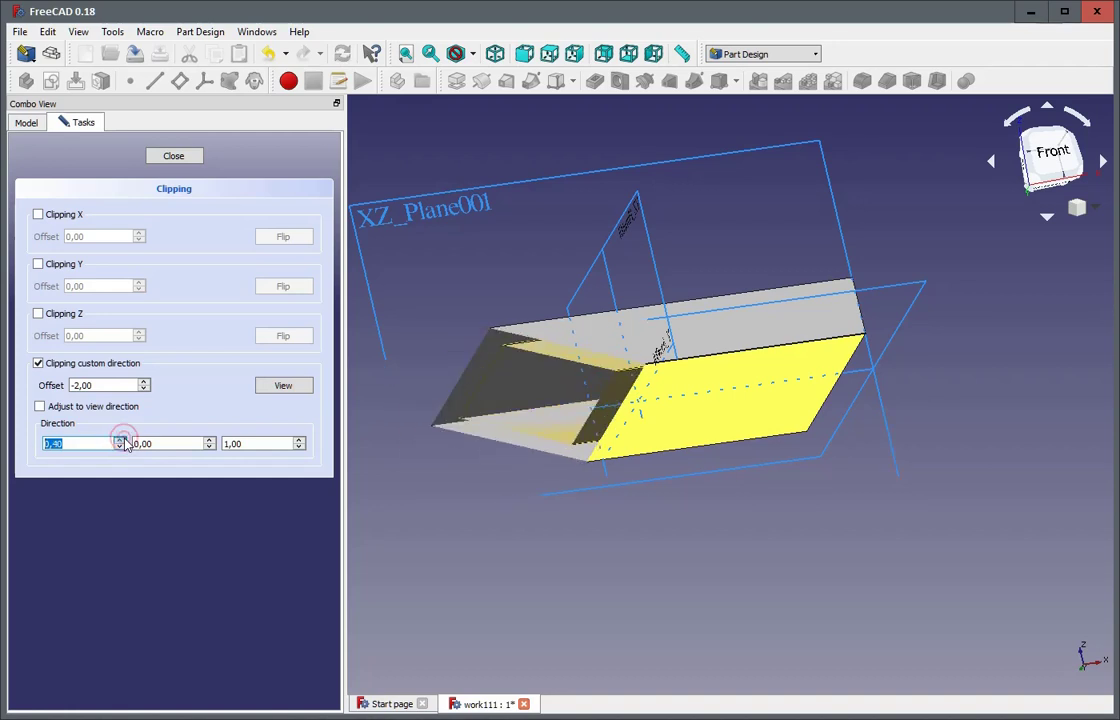
pyautogui.click(120, 439)
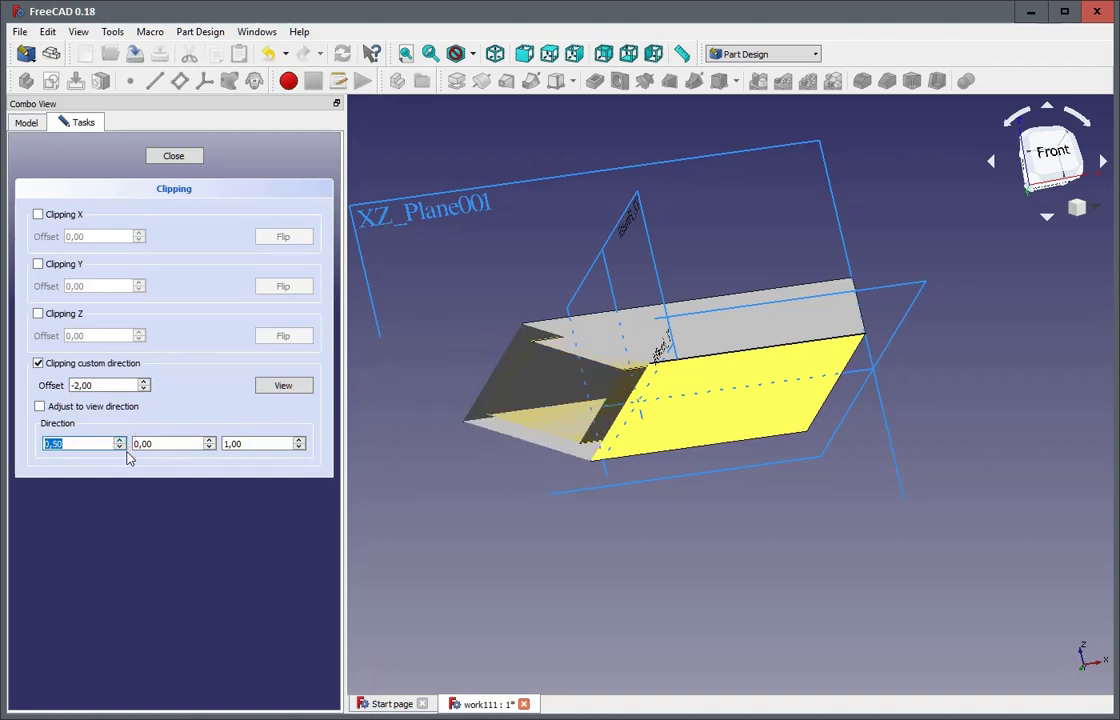
pyautogui.moveTo(409, 524); pyautogui.dragTo(715, 305)
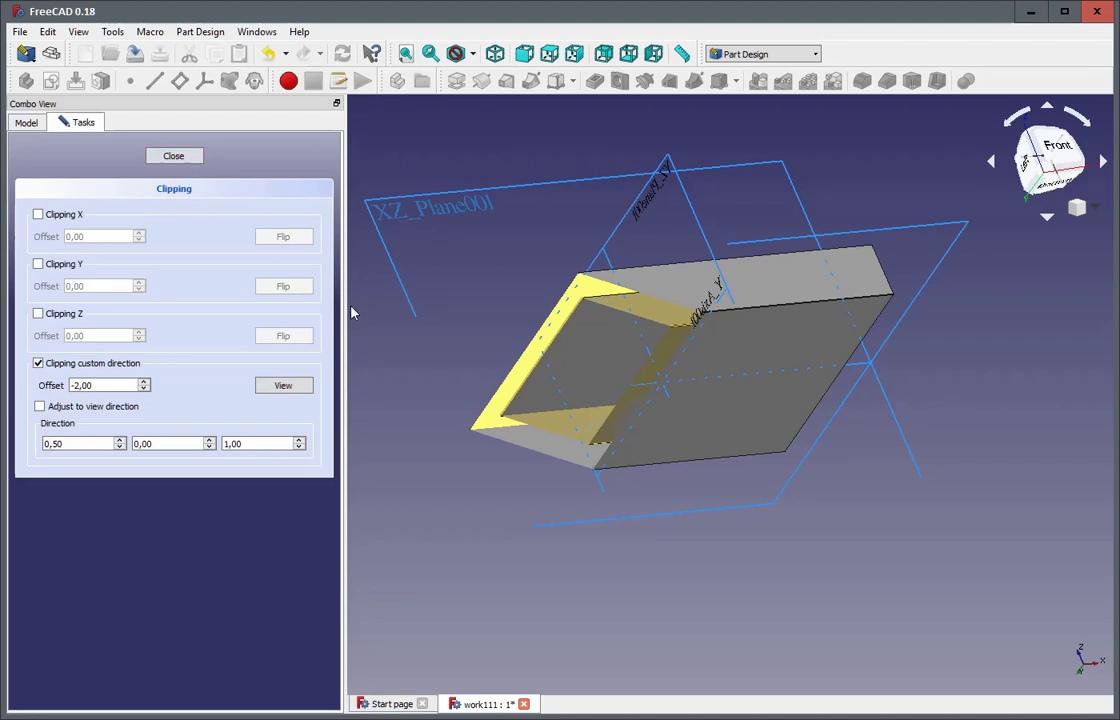
pyautogui.click(158, 156)
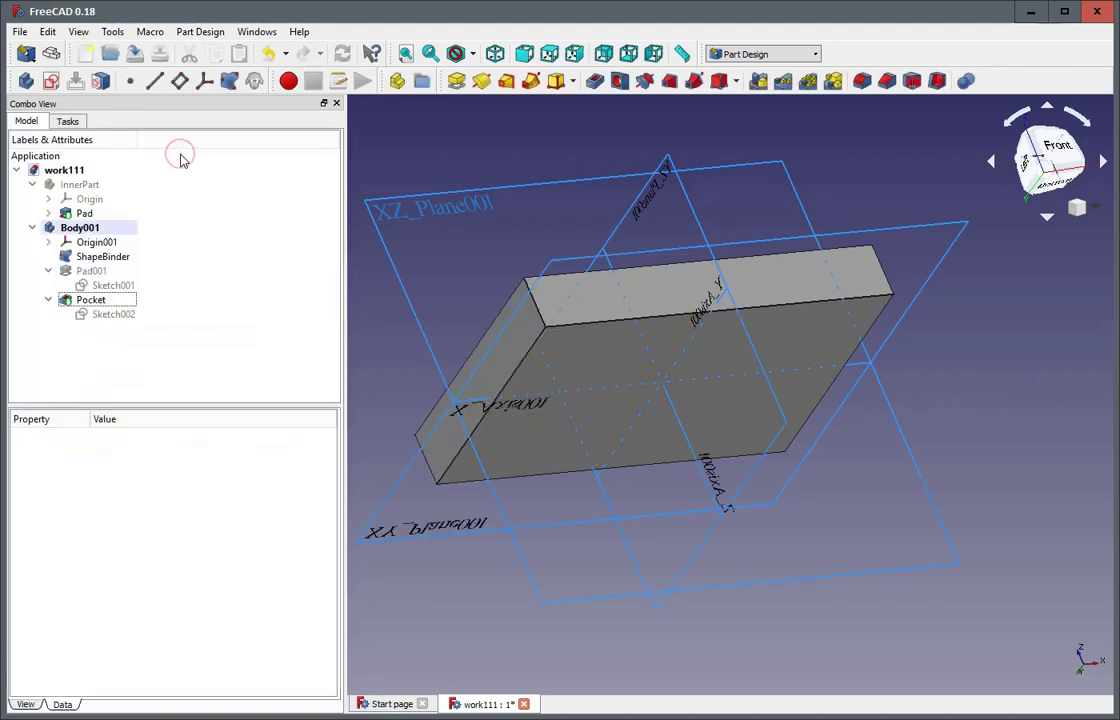
# Set the pocket feature's transparency to 73 and inspect the cavity through the outer body from several angles
pyautogui.click(204, 275)
pyautogui.click(89, 300)
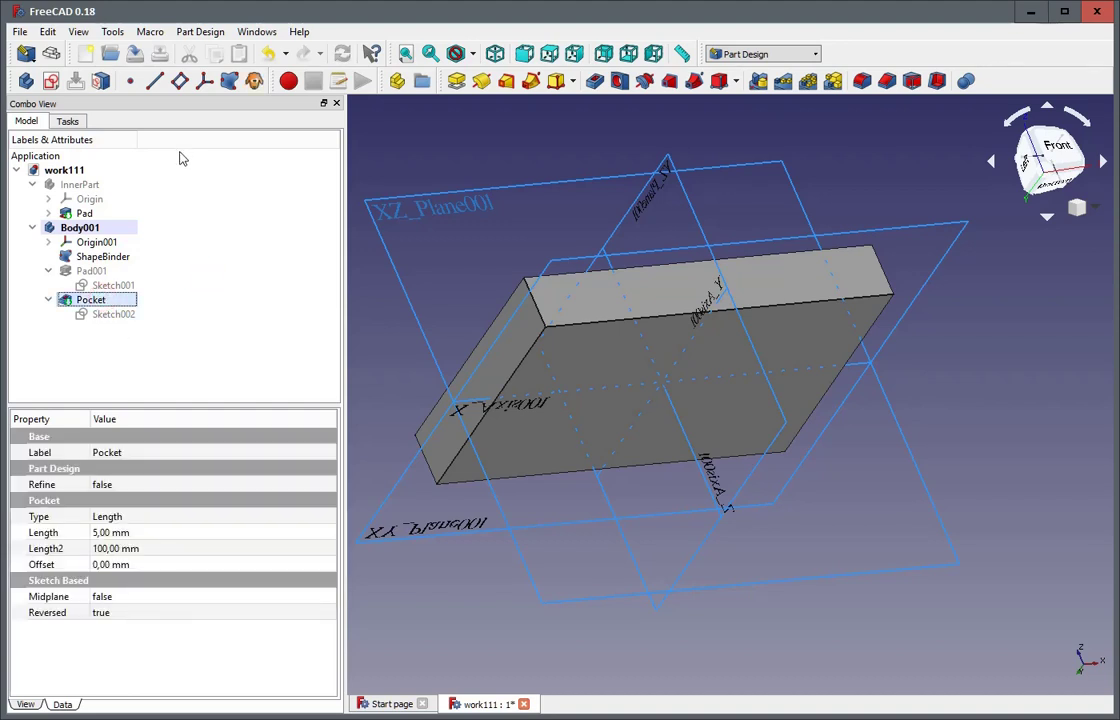
pyautogui.rightClick(86, 308)
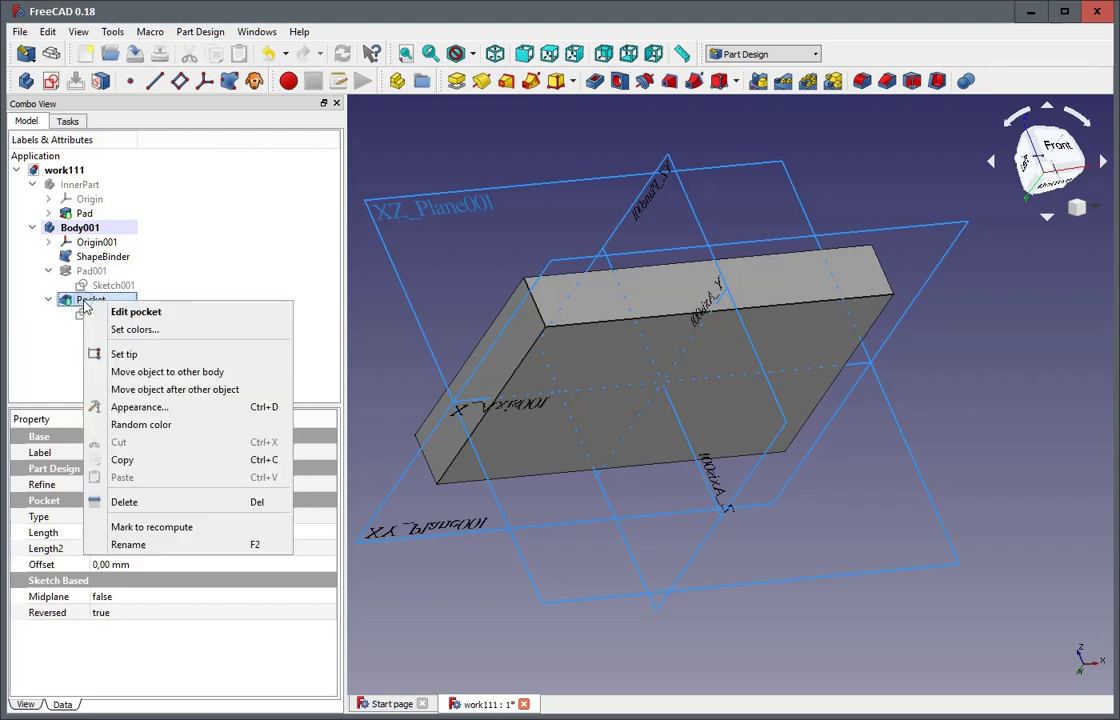
pyautogui.click(172, 409)
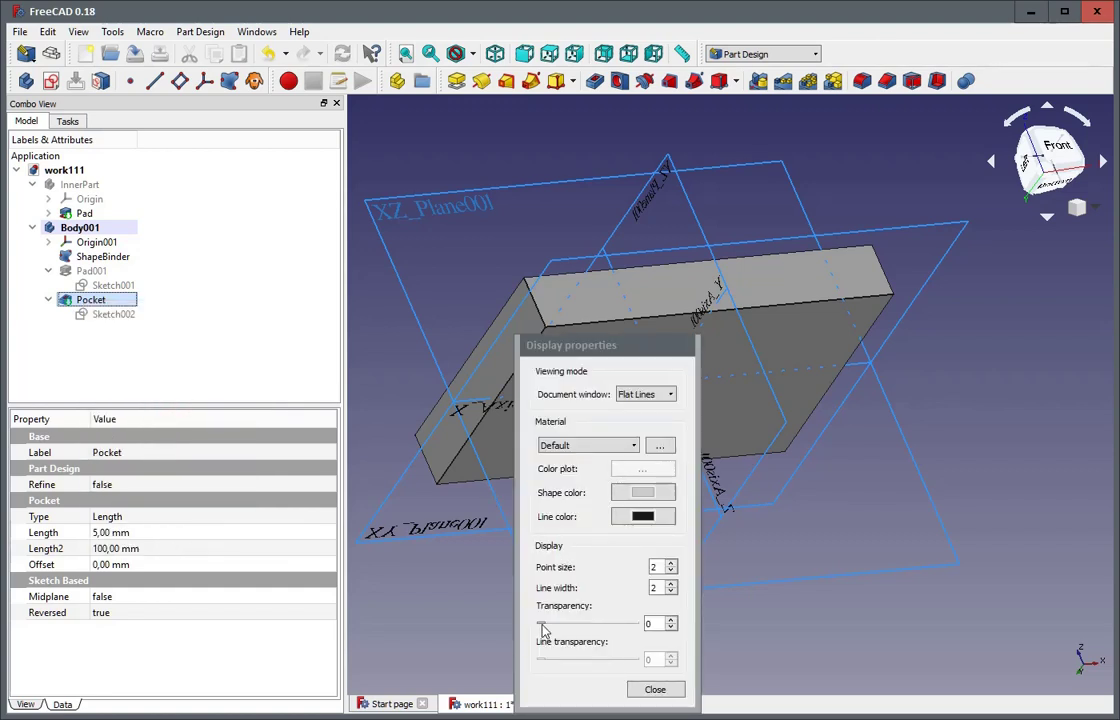
pyautogui.moveTo(540, 624); pyautogui.dragTo(608, 628)
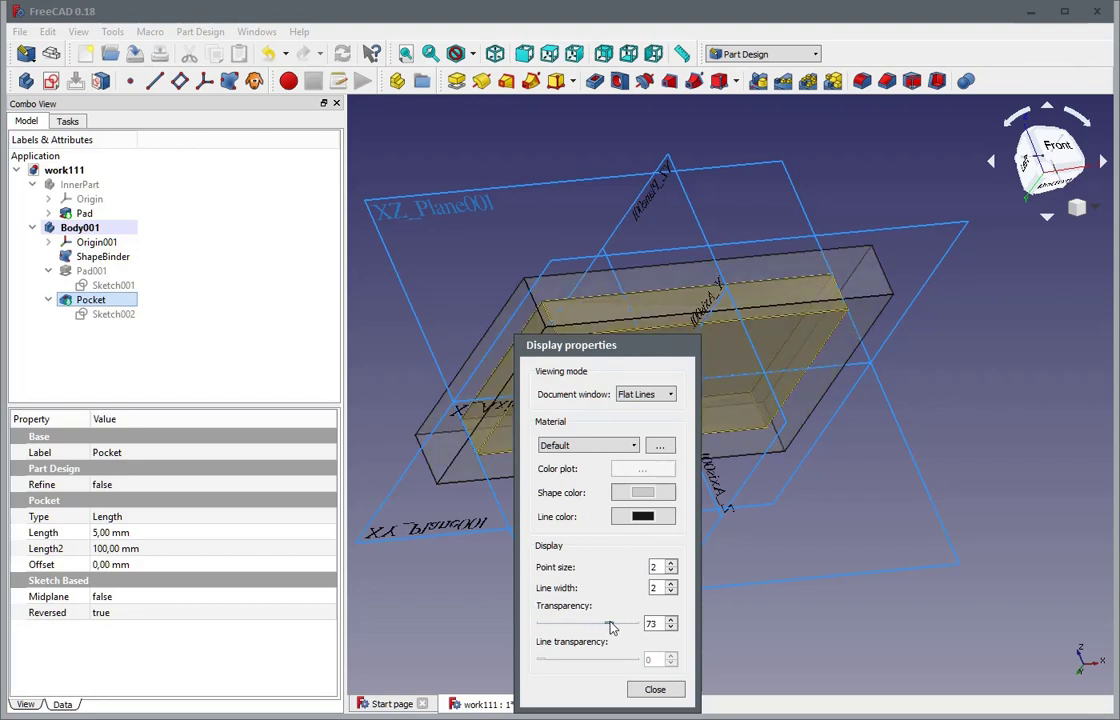
pyautogui.click(654, 689)
pyautogui.moveTo(951, 392); pyautogui.dragTo(965, 415, button='middle')
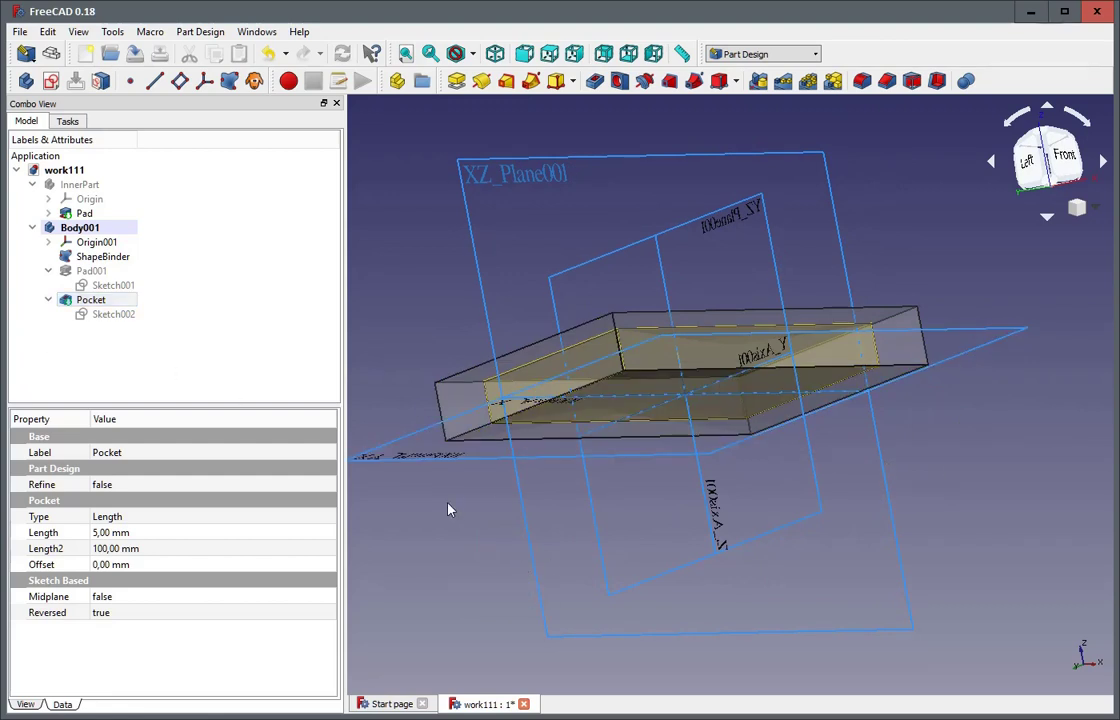
pyautogui.moveTo(449, 510); pyautogui.dragTo(376, 293, button='middle')
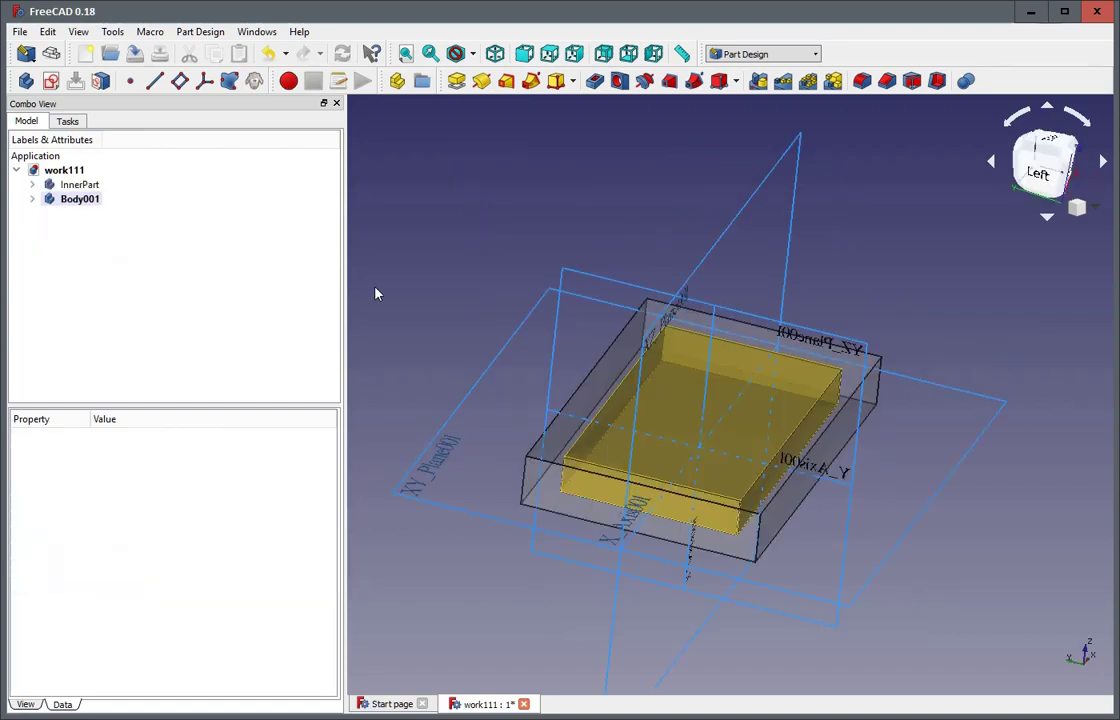
pyautogui.moveTo(537, 657); pyautogui.dragTo(526, 591, button='middle')
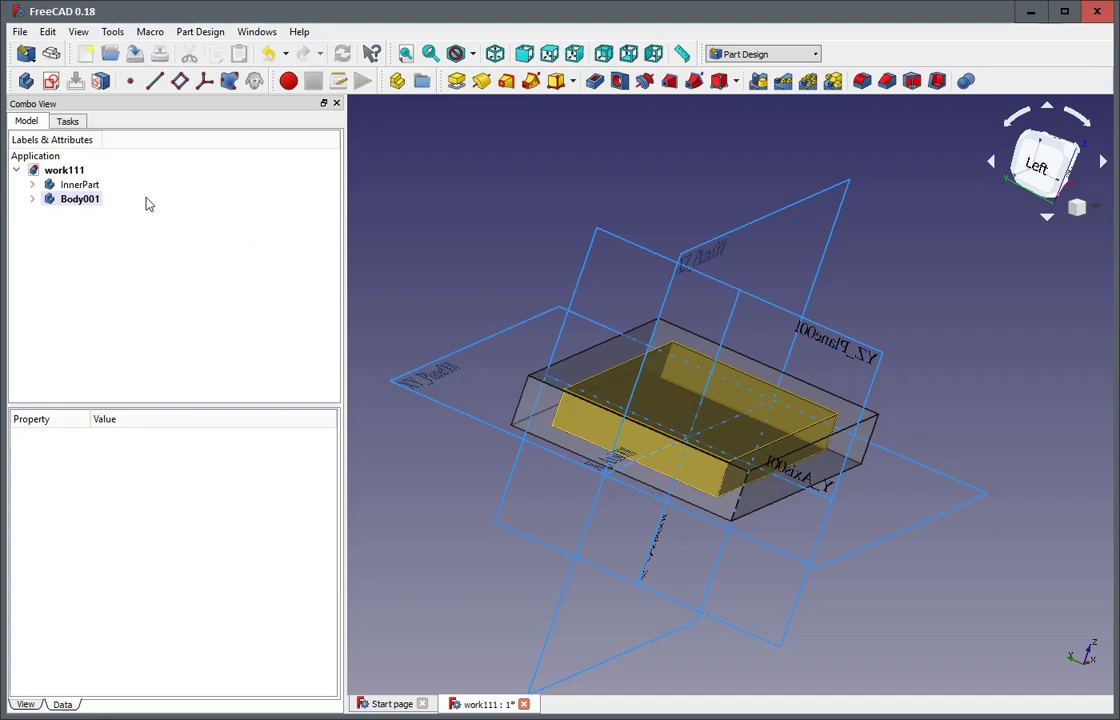
# Hide the outer body Body001 and show the base sketch of InnerPart's pad
pyautogui.click(78, 199)
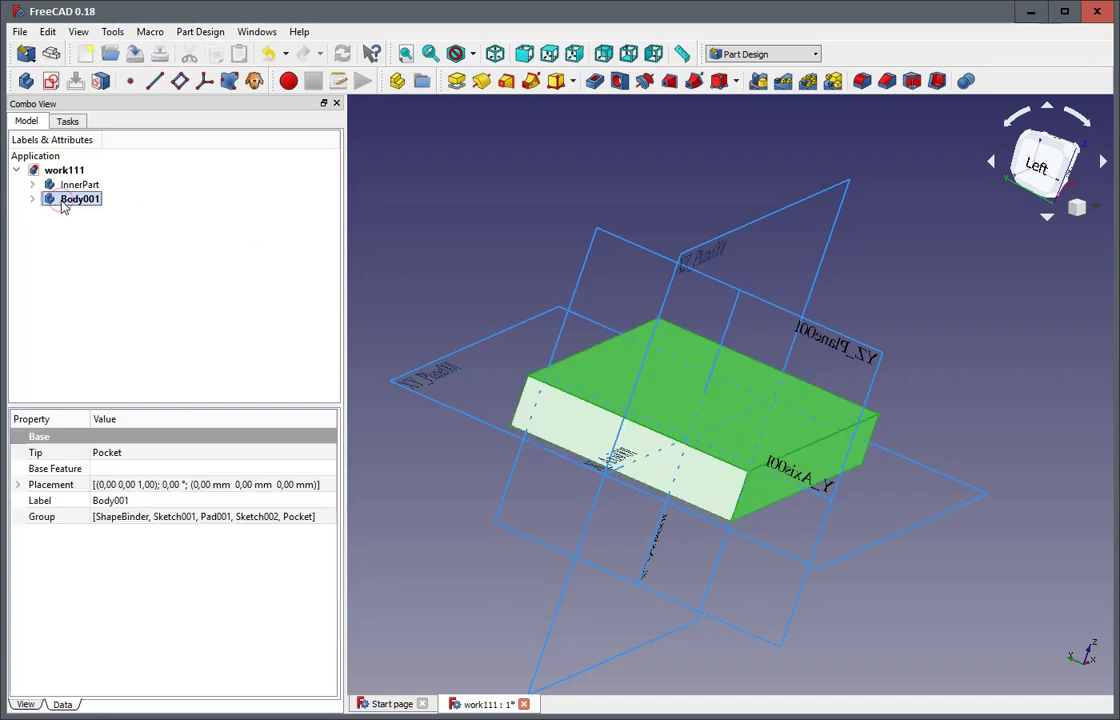
pyautogui.press('space')
pyautogui.click(122, 244)
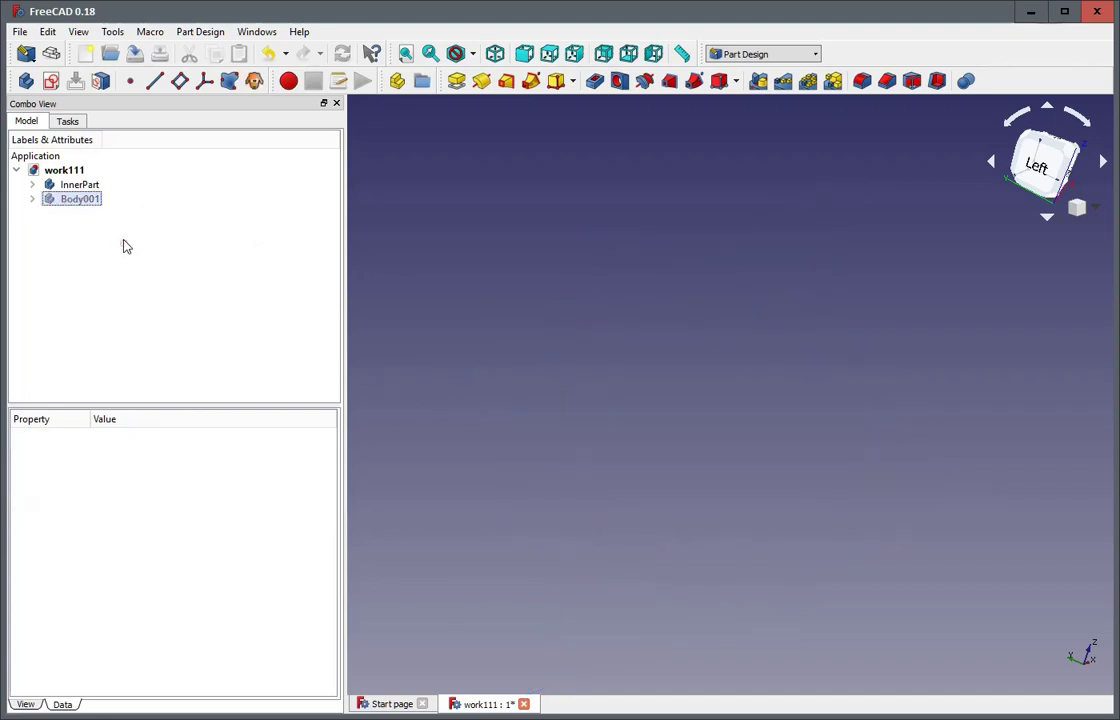
pyautogui.click(34, 185)
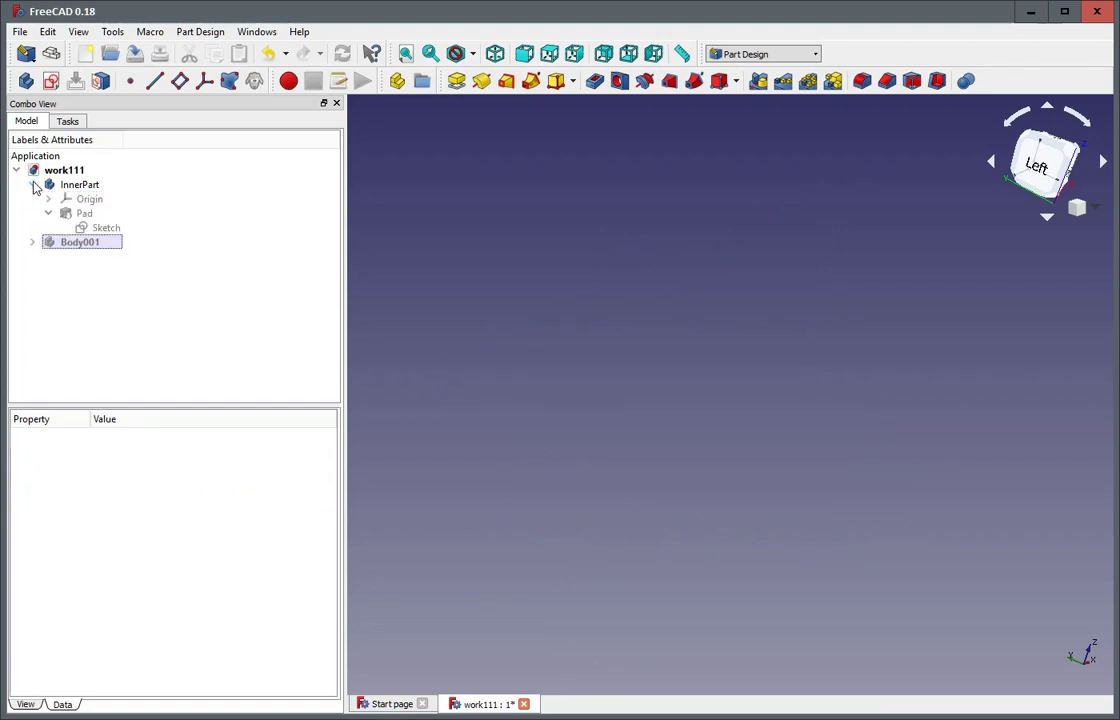
pyautogui.click(100, 228)
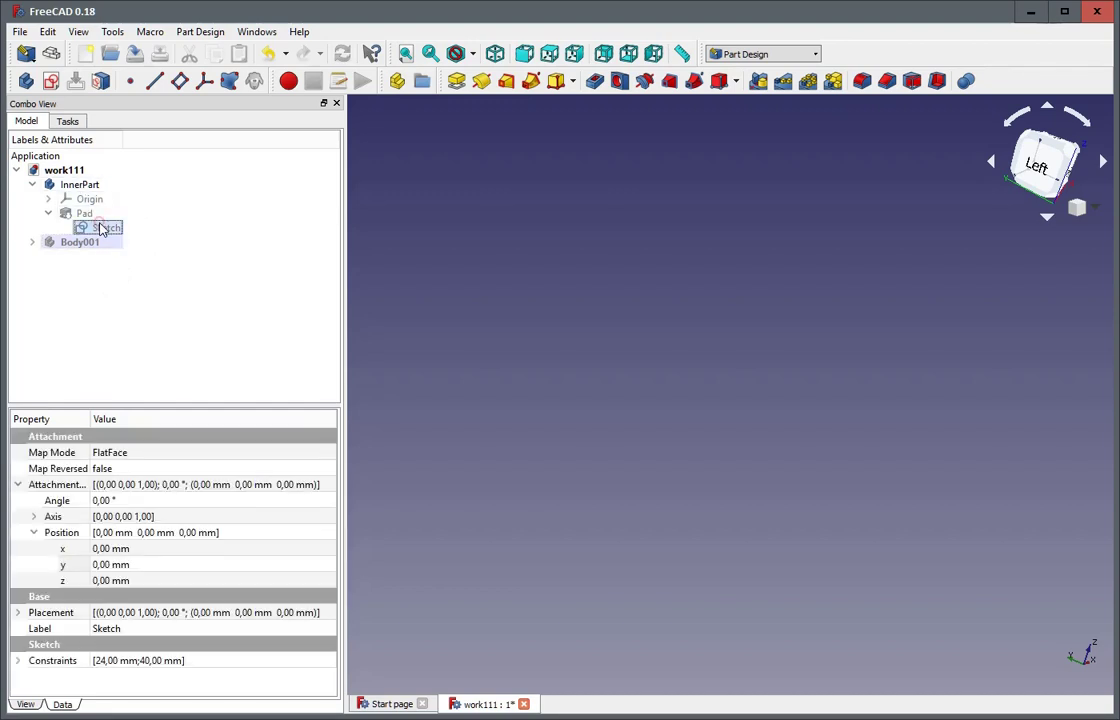
pyautogui.press('space')
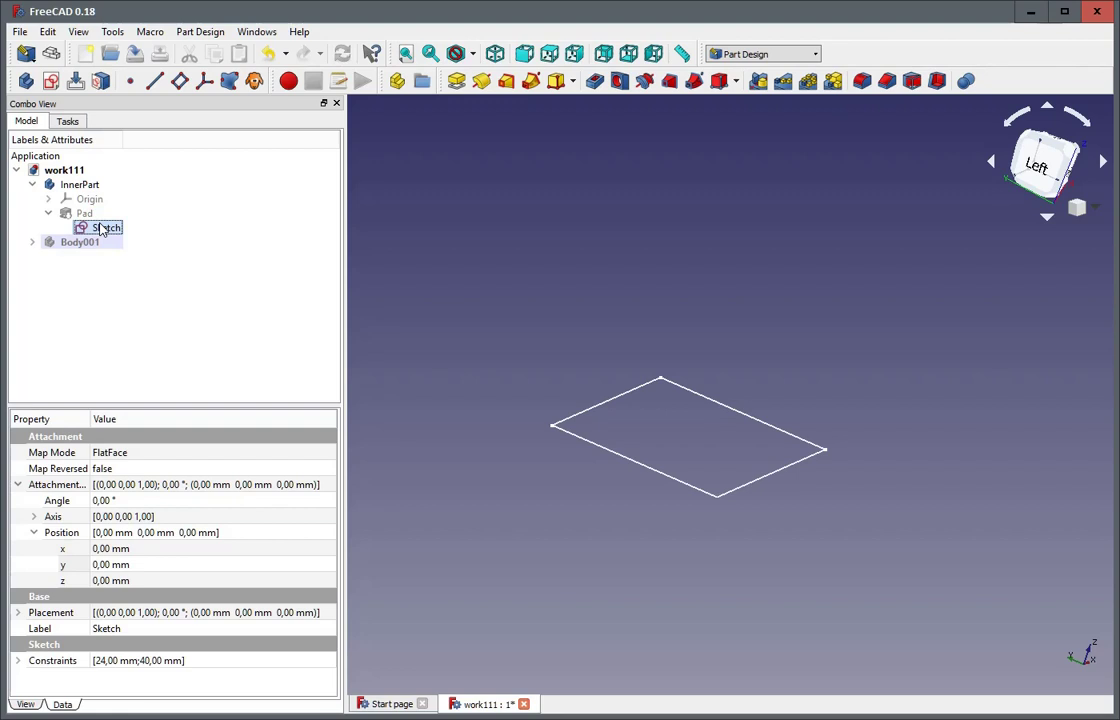
pyautogui.click(135, 262)
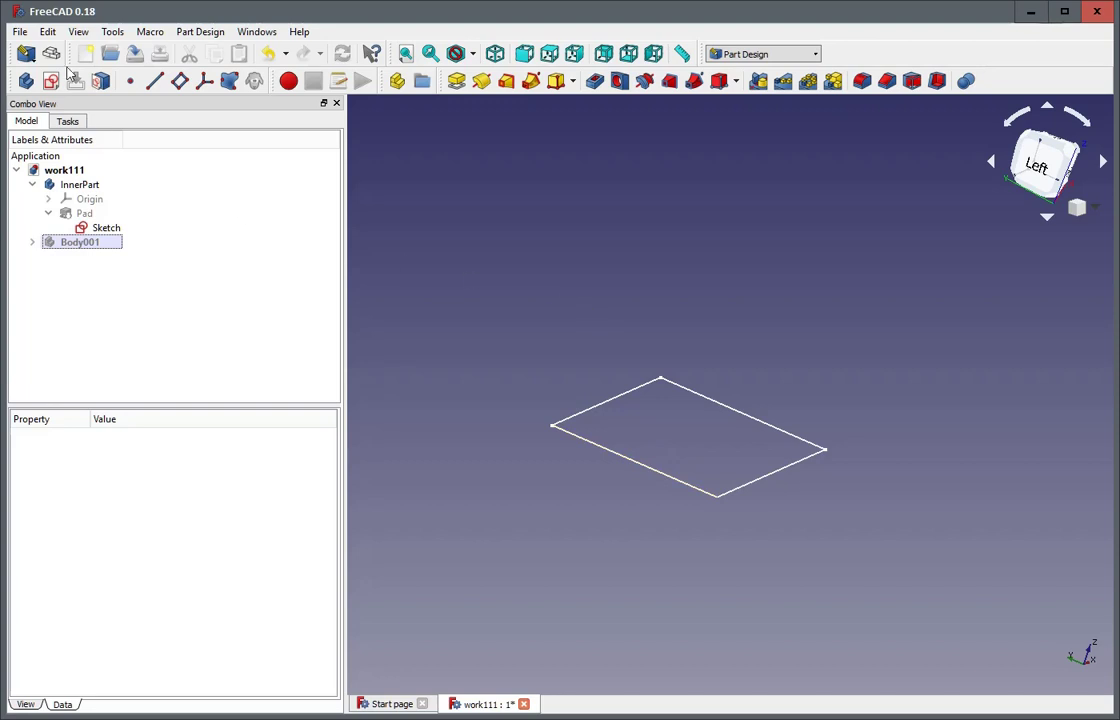
# Create a new body and start a sketch on its XY base plane
pyautogui.click(26, 81)
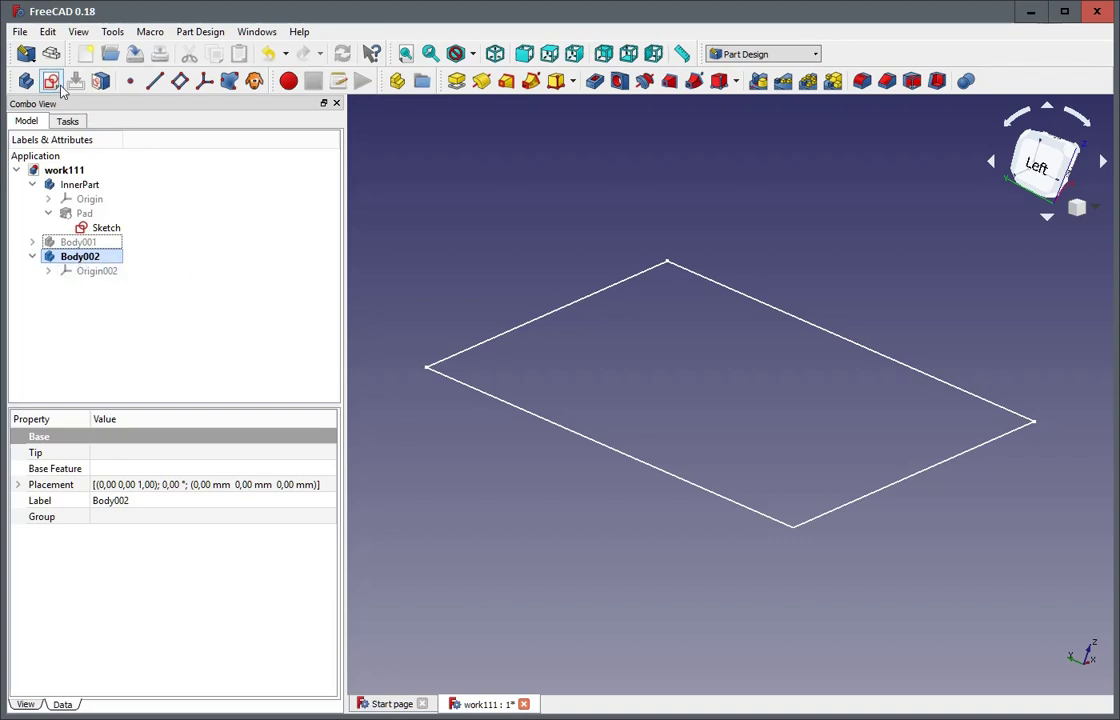
pyautogui.click(51, 81)
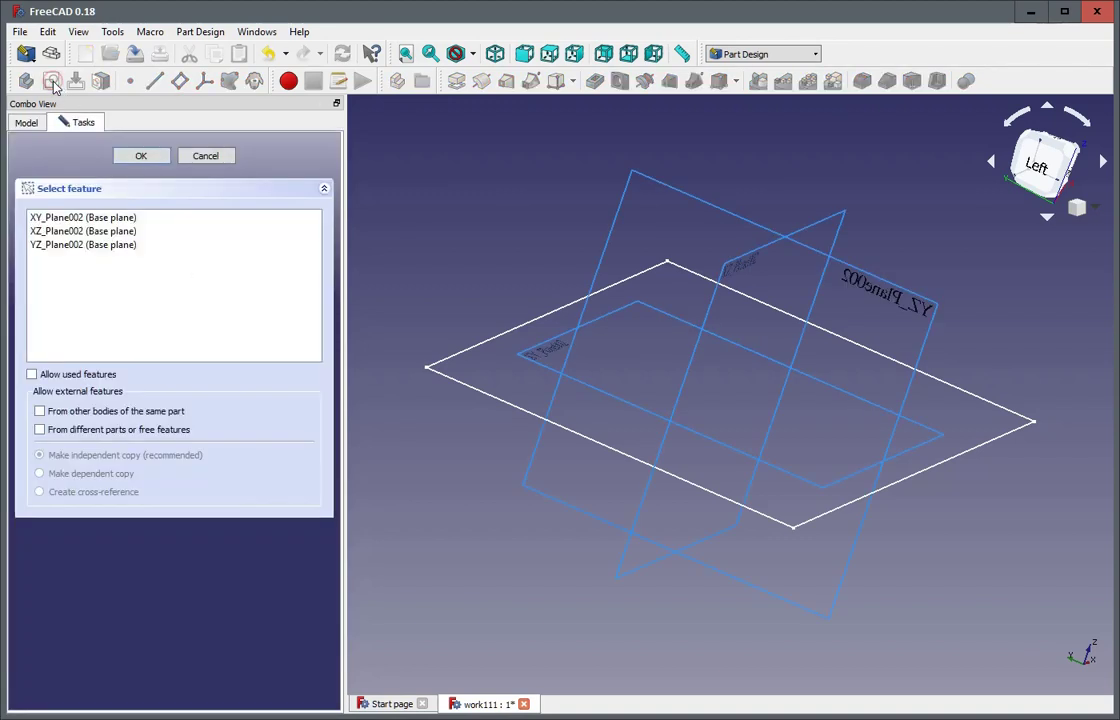
pyautogui.click(65, 217)
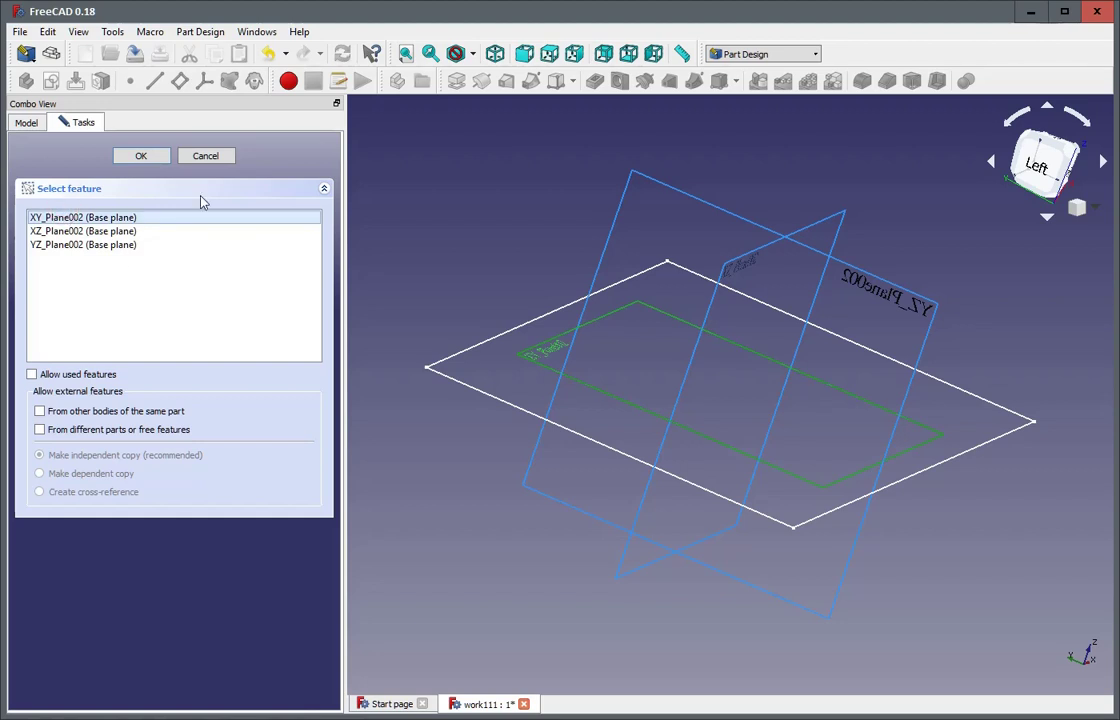
pyautogui.click(141, 156)
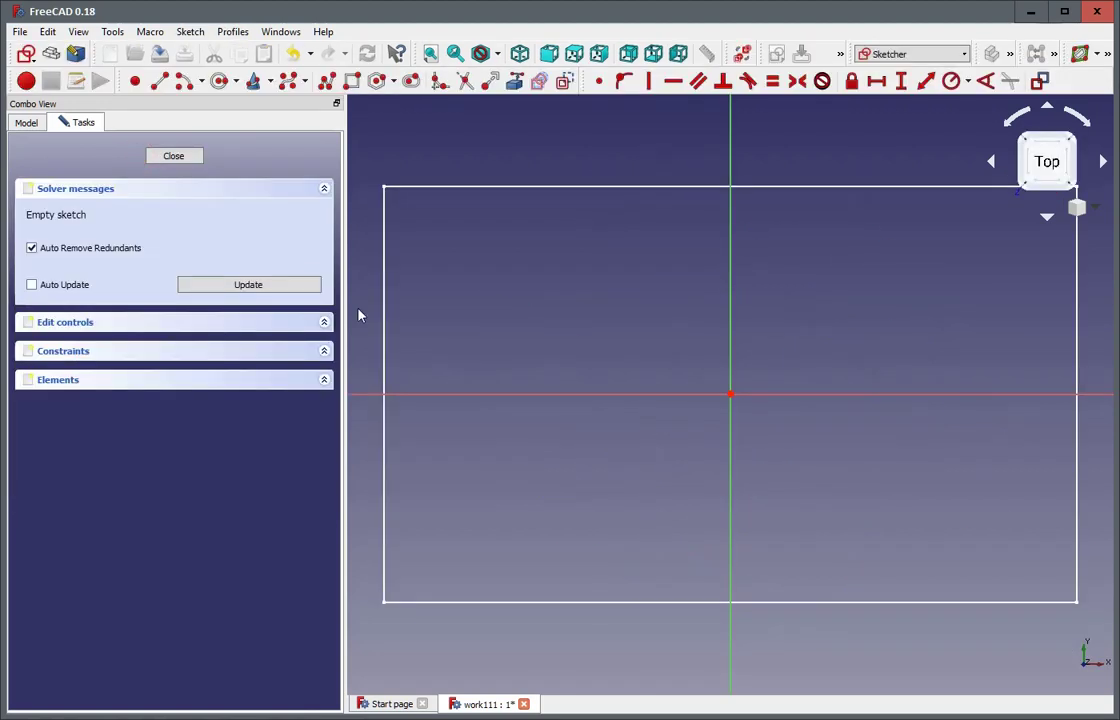
pyautogui.scroll(-3, 474, 330)
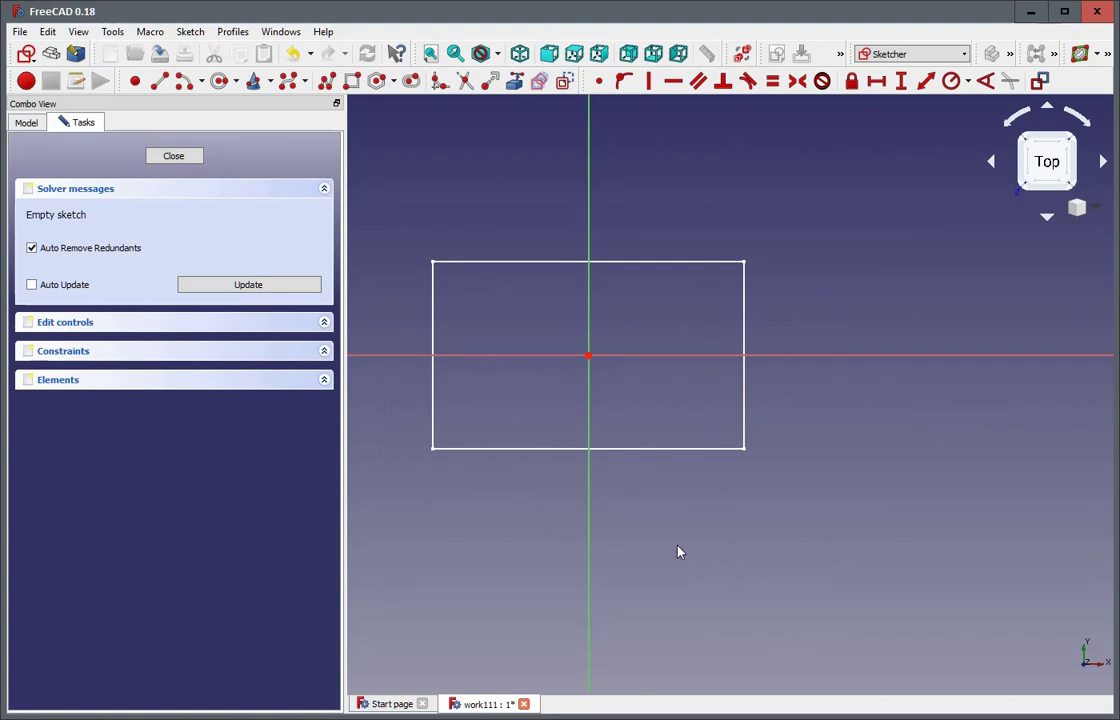
# Carbon-copy the inner part's rectangle sketch, with its constraints, into the new sketch
pyautogui.click(507, 92)
pyautogui.click(538, 81)
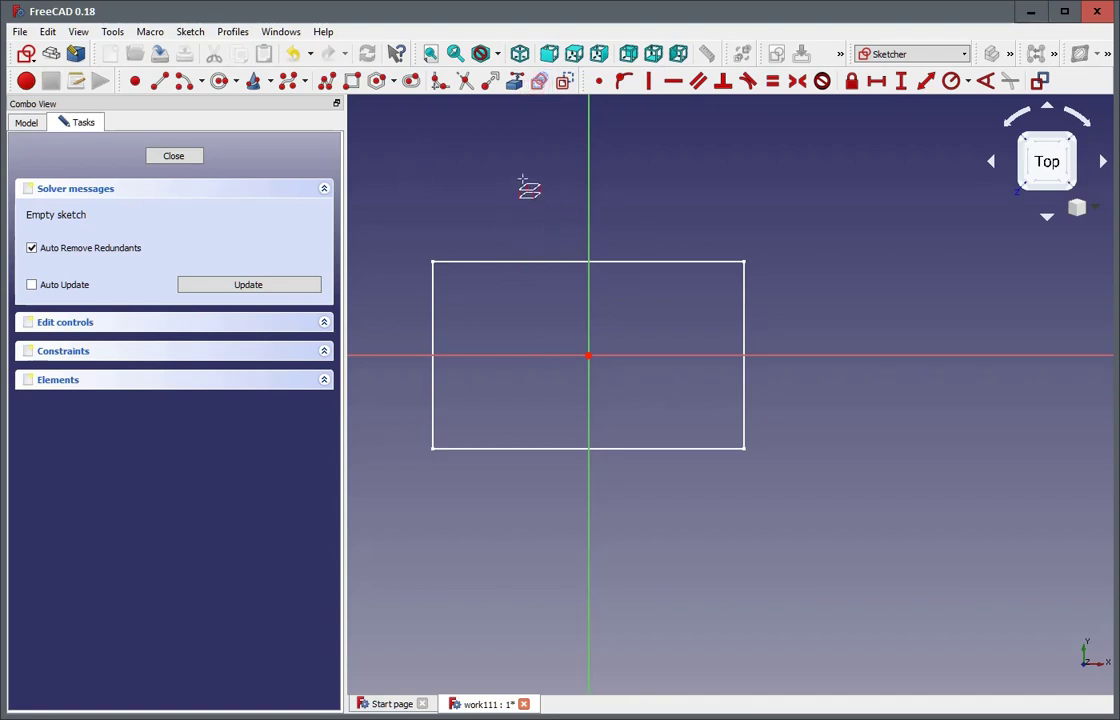
pyautogui.rightClick(482, 283)
pyautogui.press('e')
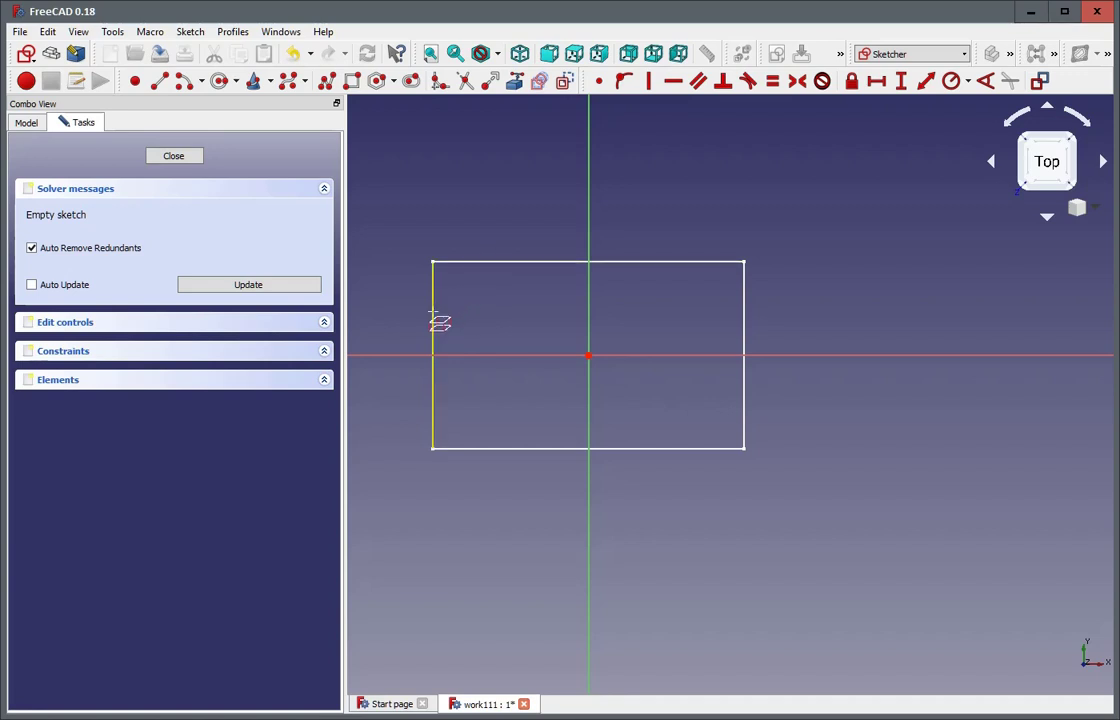
pyautogui.click(471, 261)
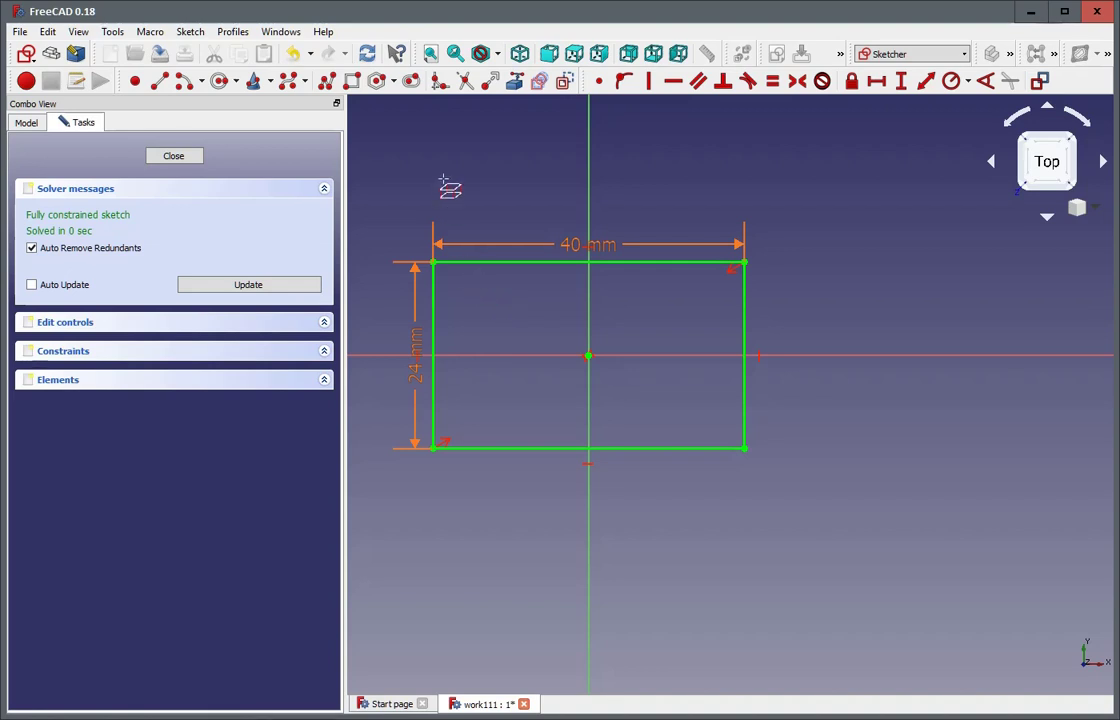
pyautogui.click(170, 158)
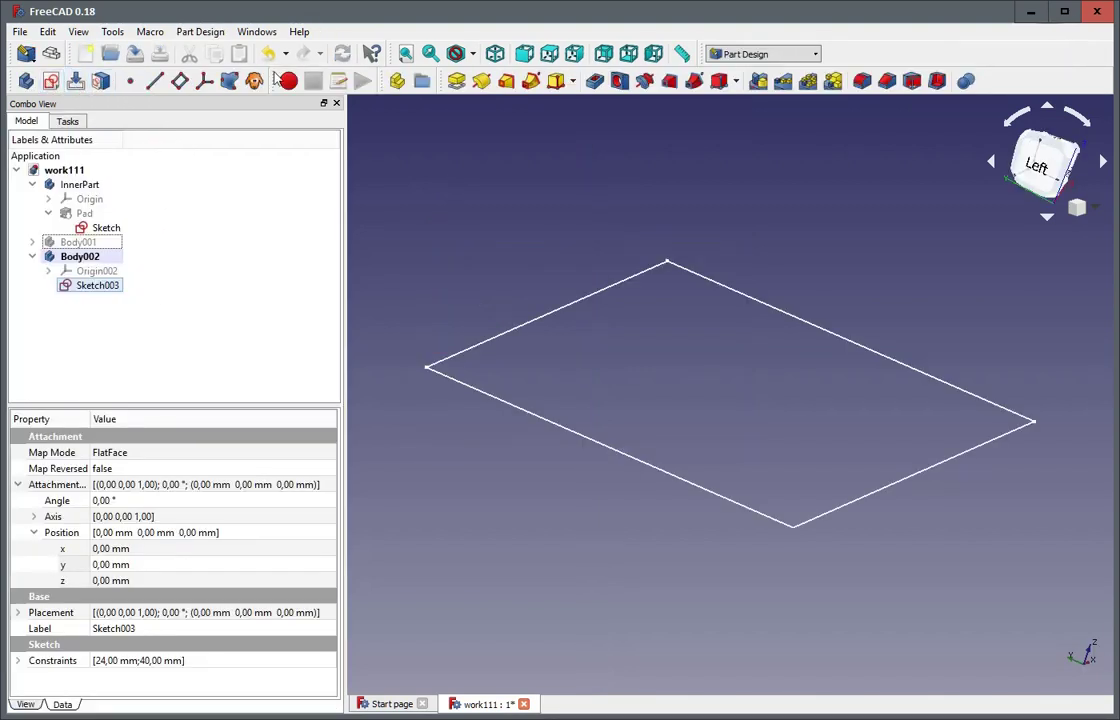
pyautogui.click(457, 80)
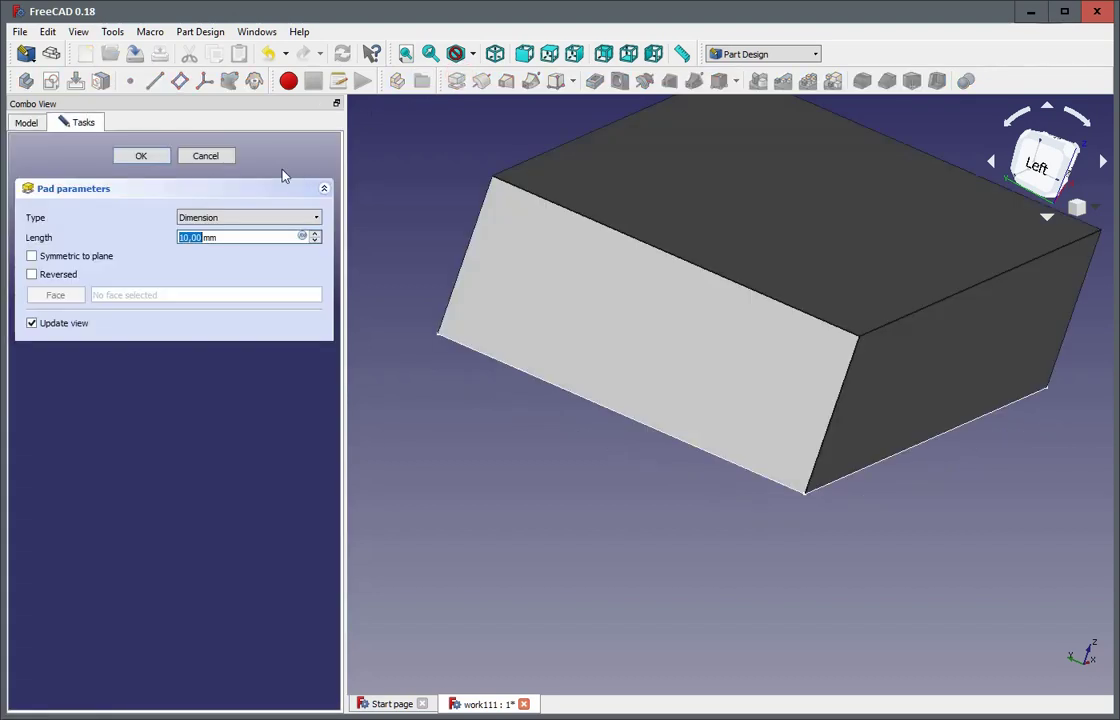
pyautogui.click(213, 160)
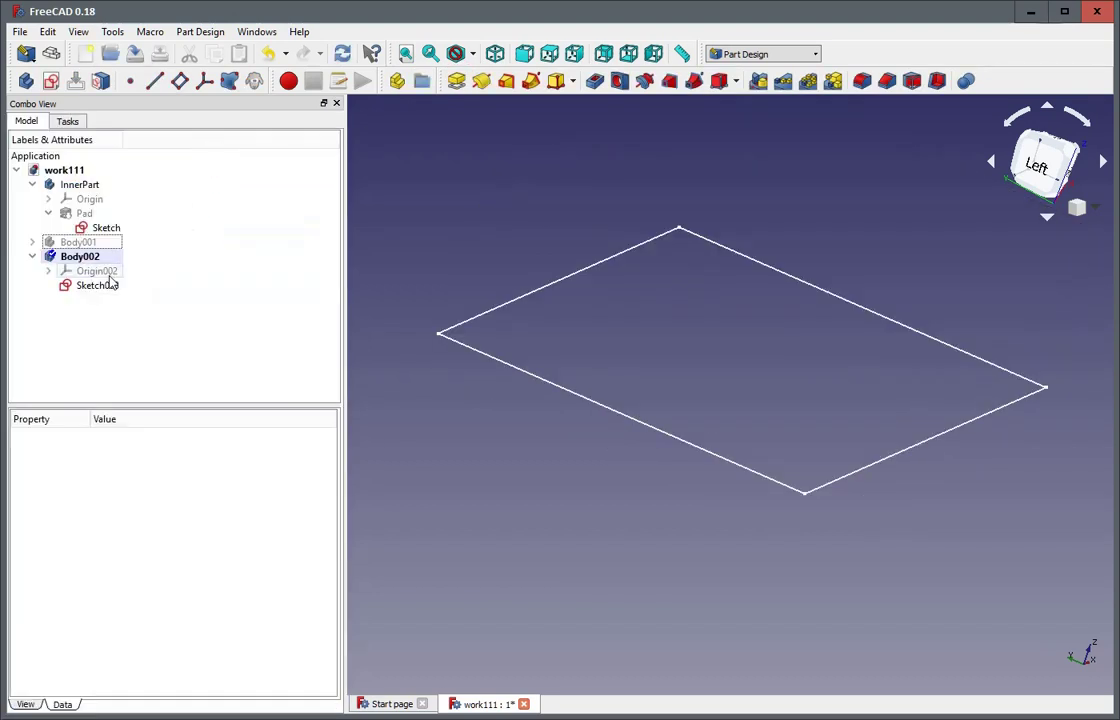
pyautogui.doubleClick(110, 286)
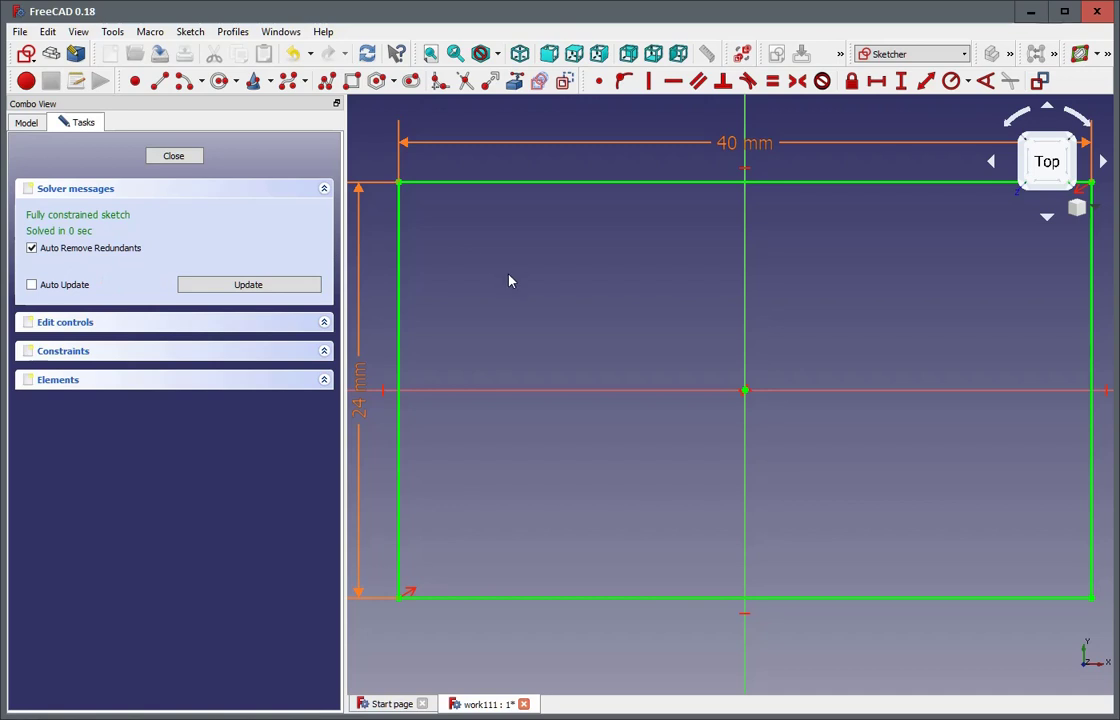
# Convert the copied rectangle's four edges to construction geometry
pyautogui.scroll(-4, 509, 281)
pyautogui.scroll(2, 509, 281)
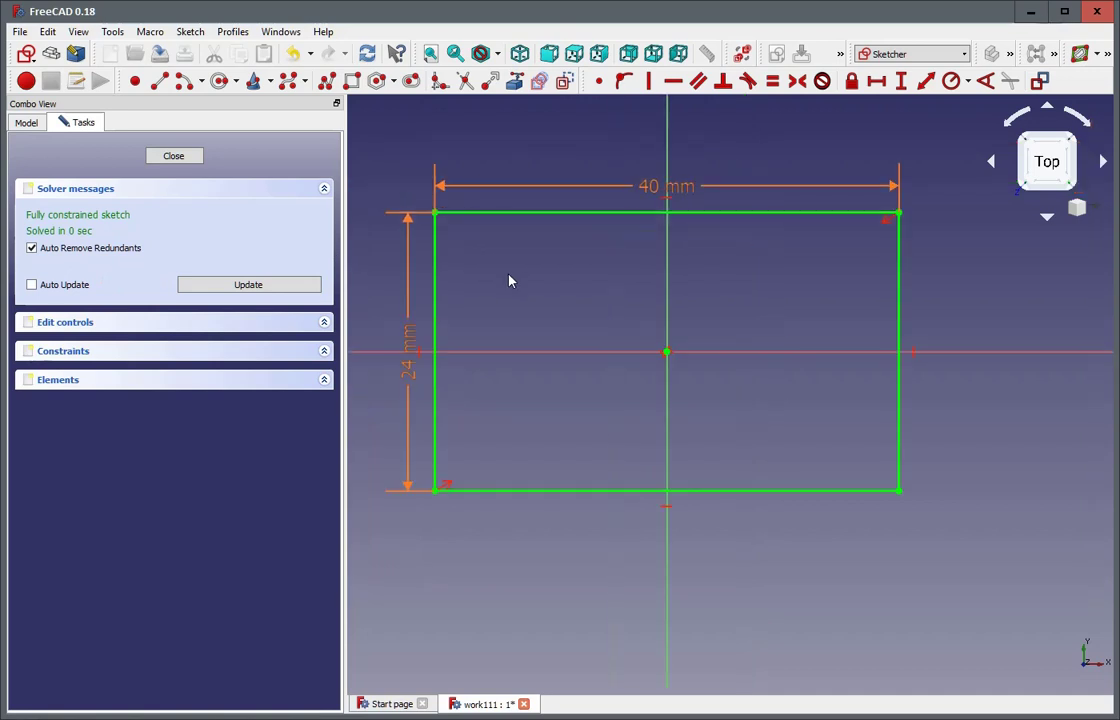
pyautogui.scroll(-2, 509, 281)
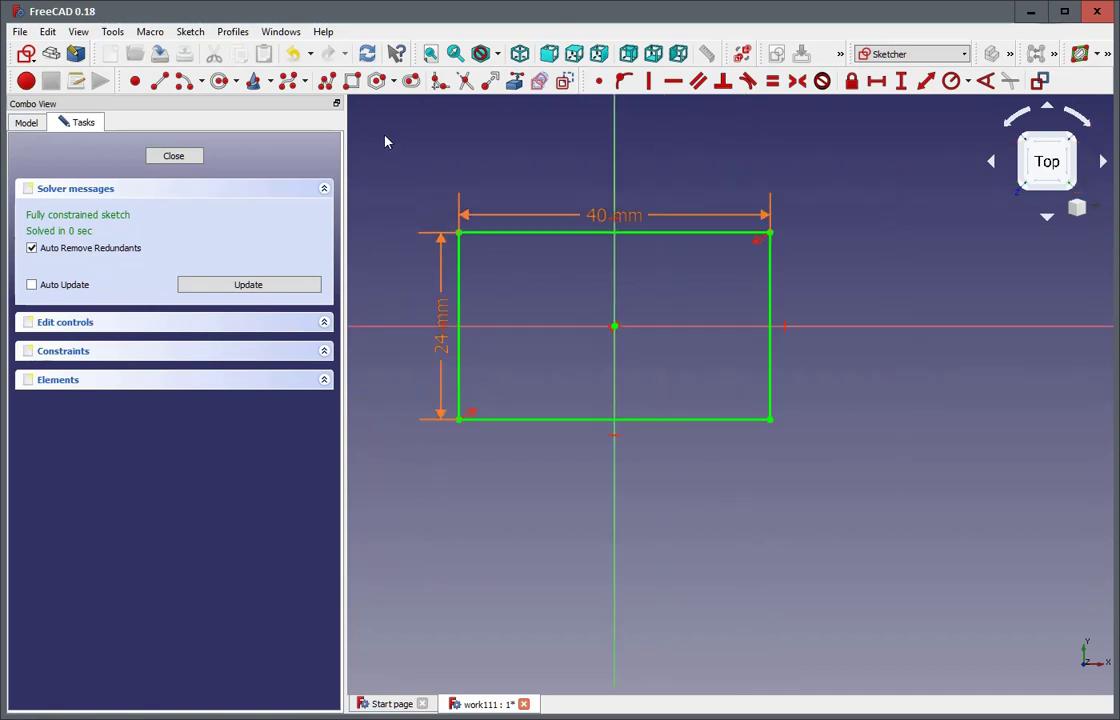
pyautogui.moveTo(373, 134)
pyautogui.mouseDown()
pyautogui.moveTo(440, 193)
pyautogui.moveTo(697, 342)
pyautogui.moveTo(850, 494)
pyautogui.mouseUp()
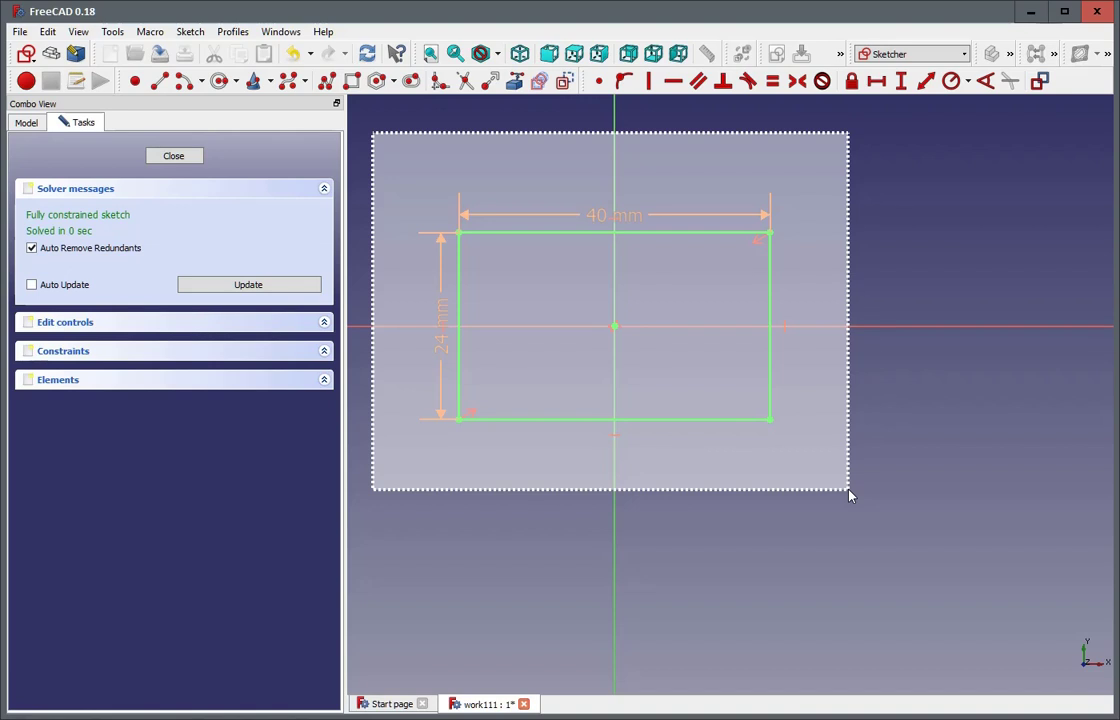
pyautogui.moveTo(850, 494); pyautogui.dragTo(850, 495)
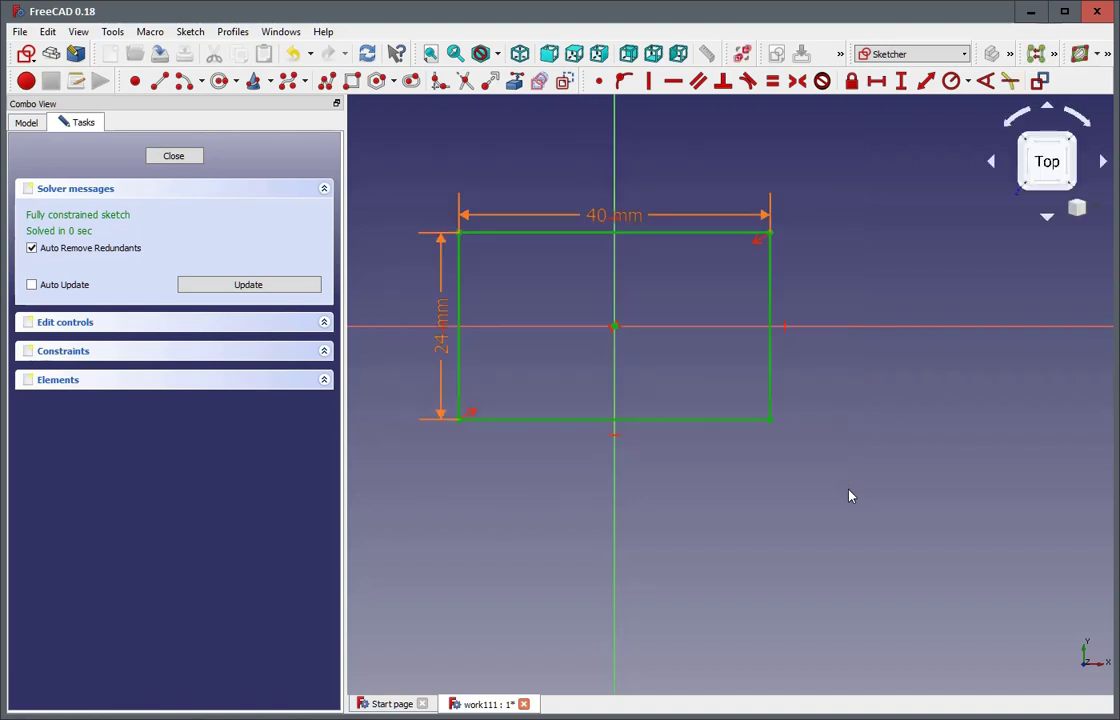
pyautogui.click(565, 82)
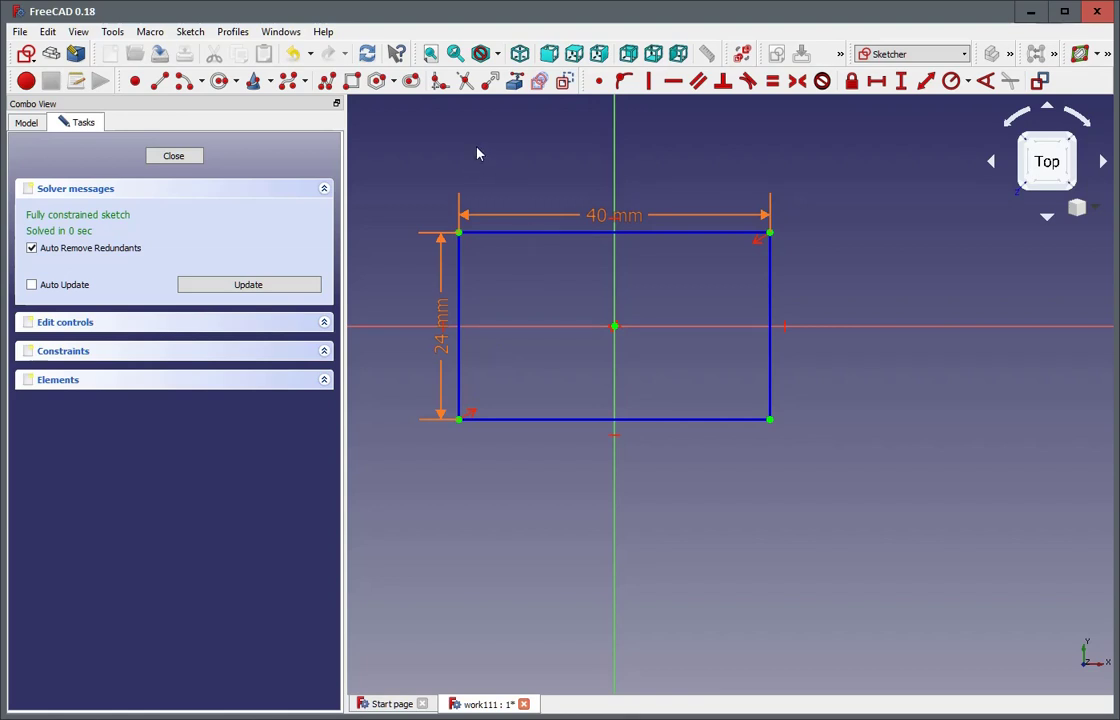
# Draw a larger rectangle around the construction rectangle, leaving about 10.5 mm on its left side and 8.8 mm on its right
pyautogui.click(352, 81)
pyautogui.click(378, 152)
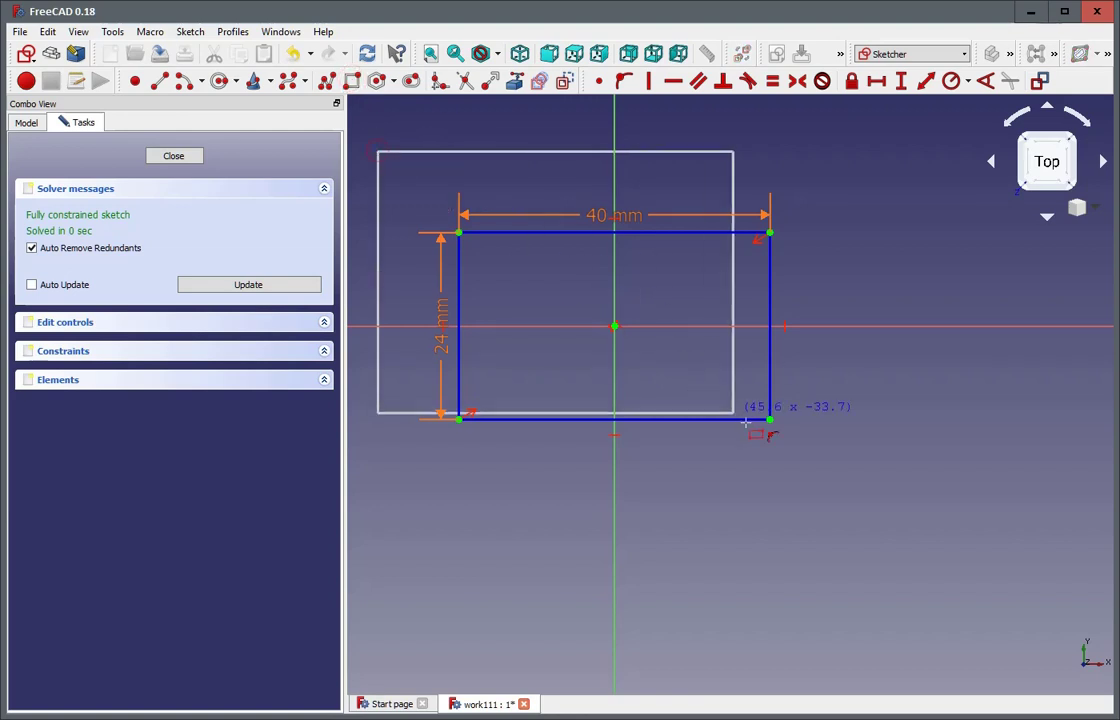
pyautogui.click(838, 479)
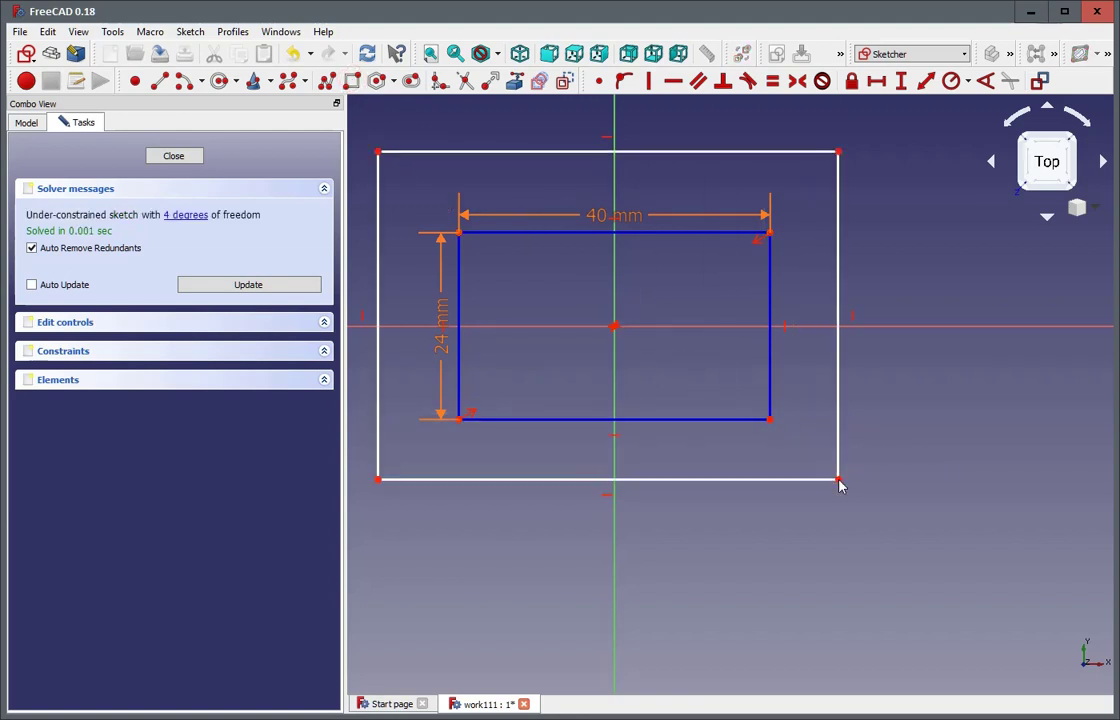
pyautogui.rightClick(541, 532)
# Constrain the horizontal distance between the two rectangles' upper-left corners to 4 mm, name it wall_thickness#, and place its dimension above the rectangles
pyautogui.click(378, 152)
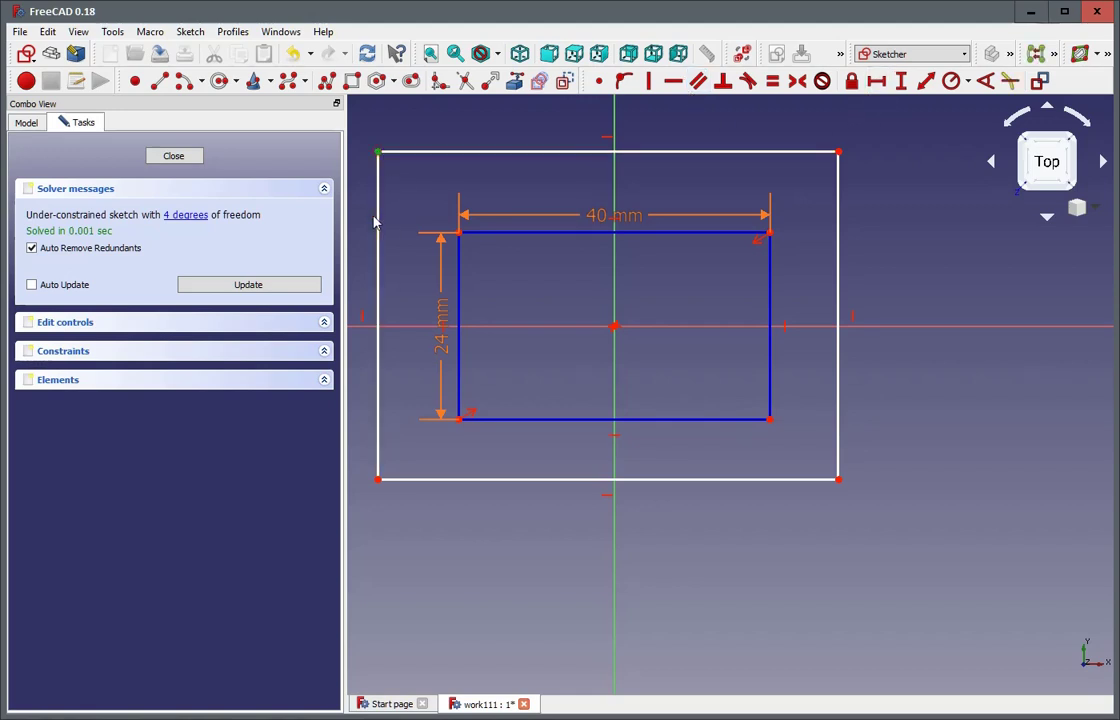
pyautogui.keyDown('ctrl'); pyautogui.click(458, 235); pyautogui.keyUp('ctrl')
pyautogui.click(874, 84)
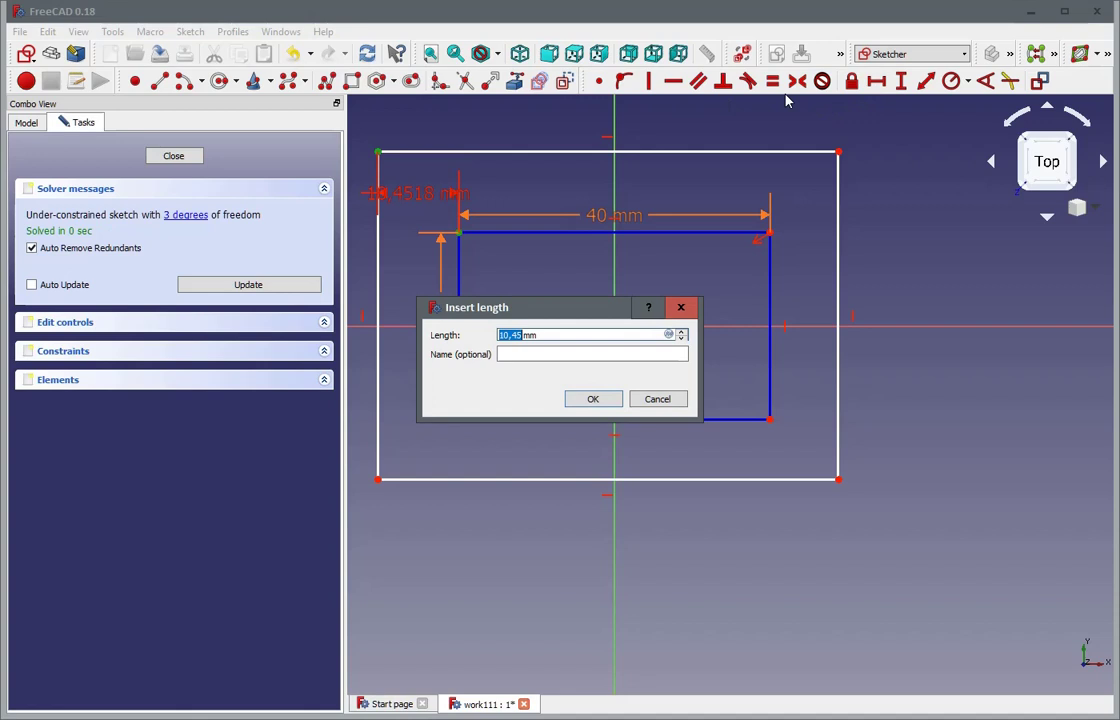
pyautogui.write('4')
pyautogui.click(537, 352)
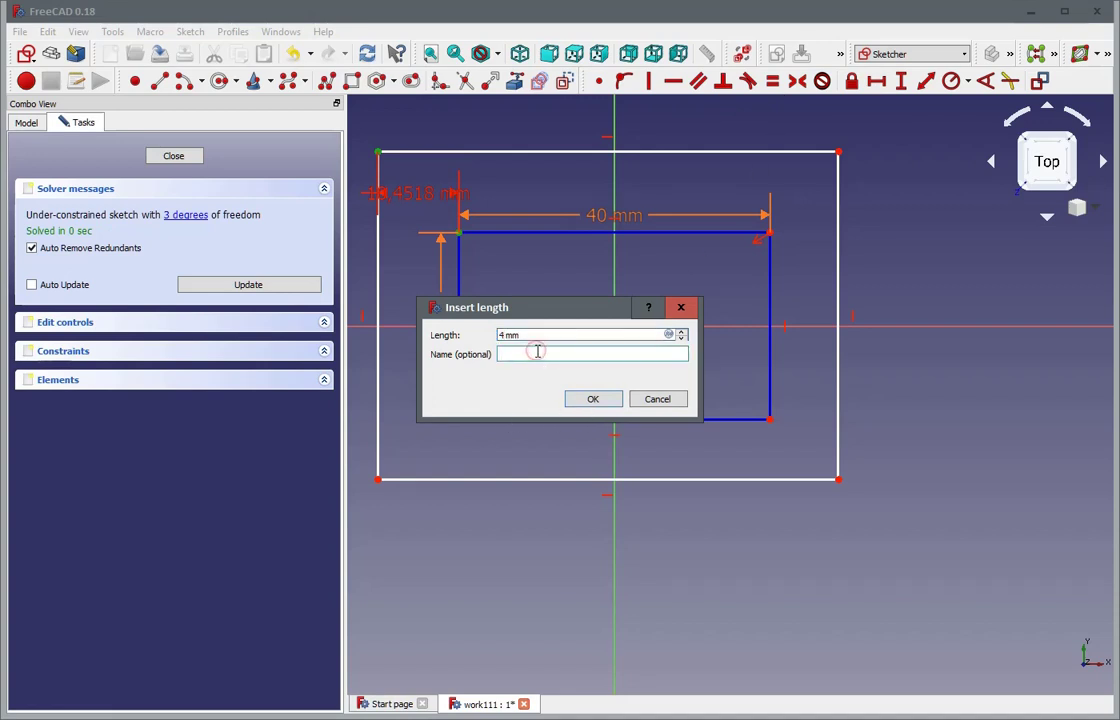
pyautogui.write('wall_thickness')
pyautogui.press('Return')
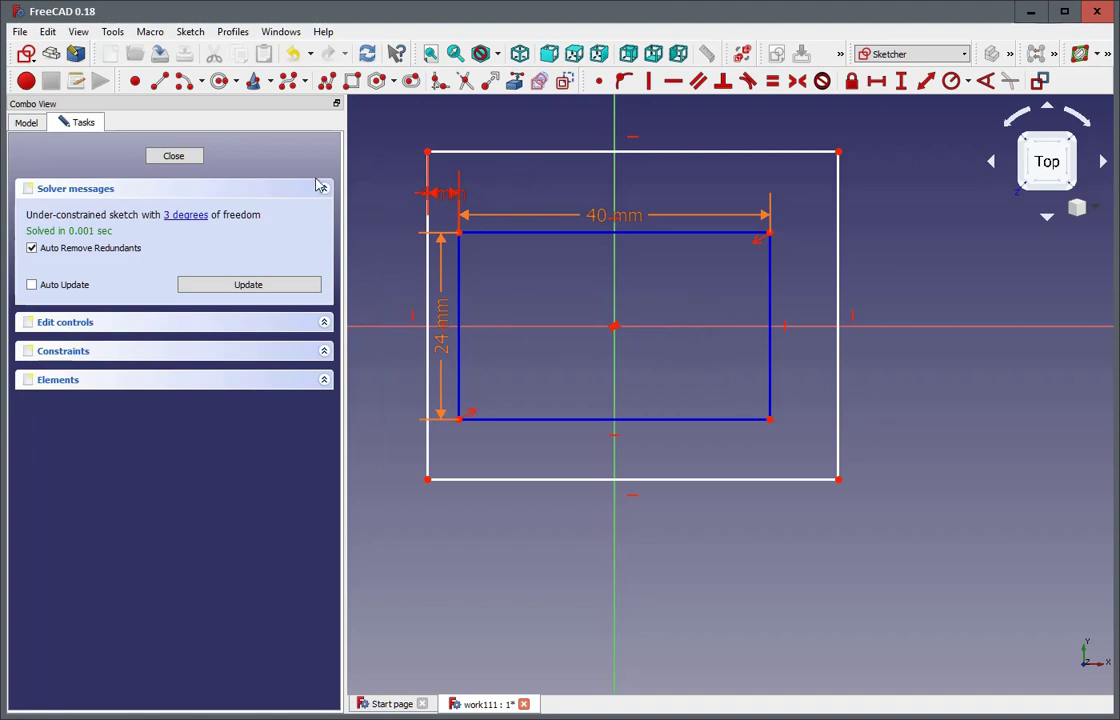
pyautogui.moveTo(450, 192); pyautogui.dragTo(392, 127)
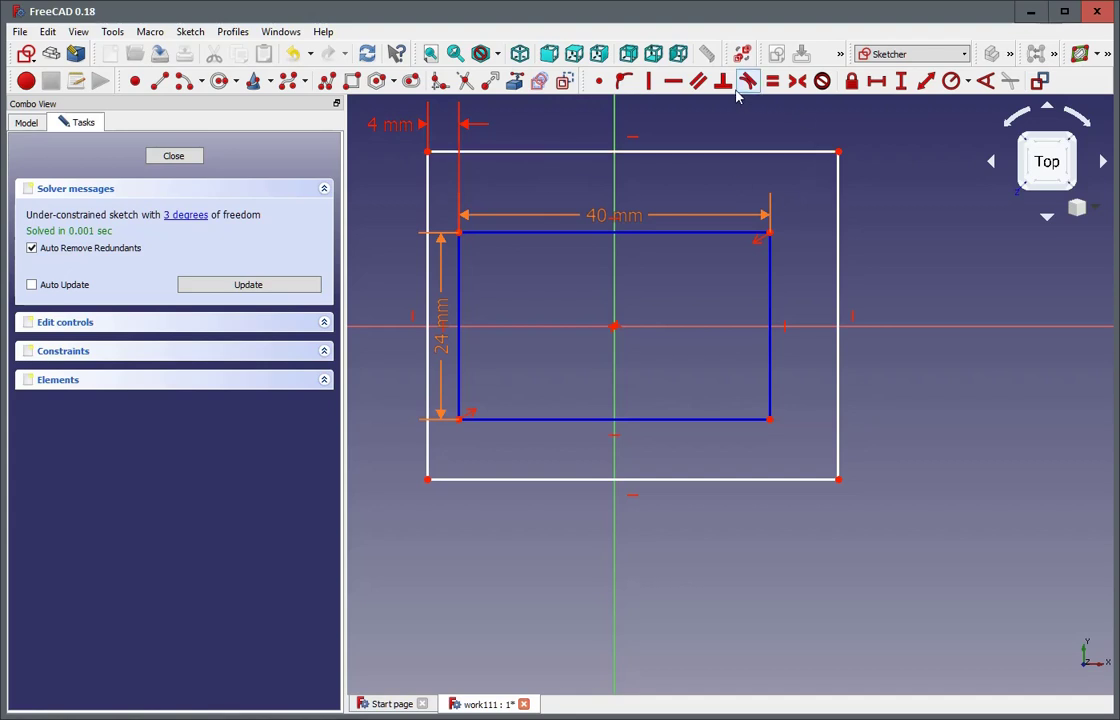
pyautogui.click(876, 81)
pyautogui.click(770, 233)
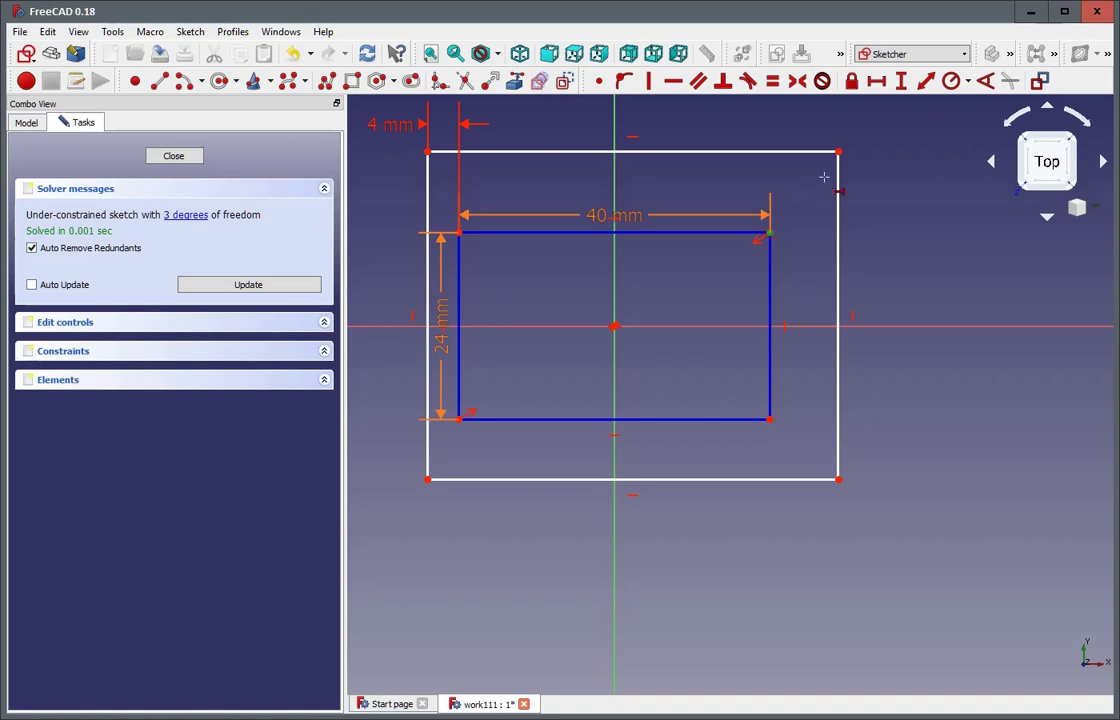
pyautogui.click(838, 152)
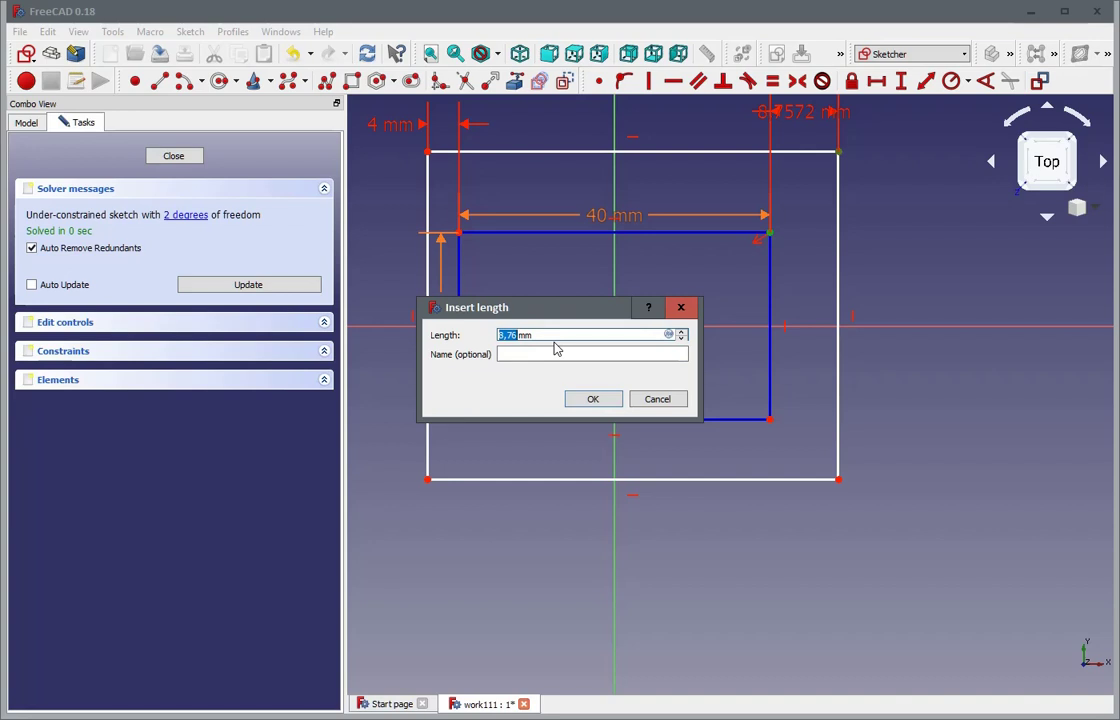
pyautogui.press('=')
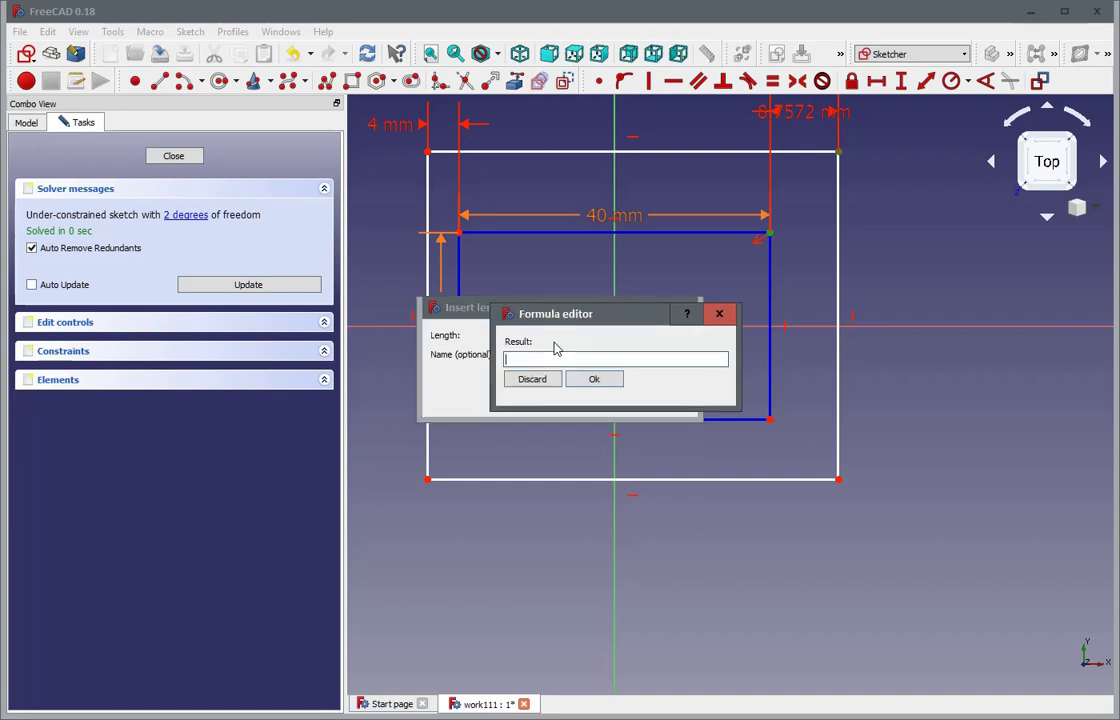
pyautogui.write('cx')
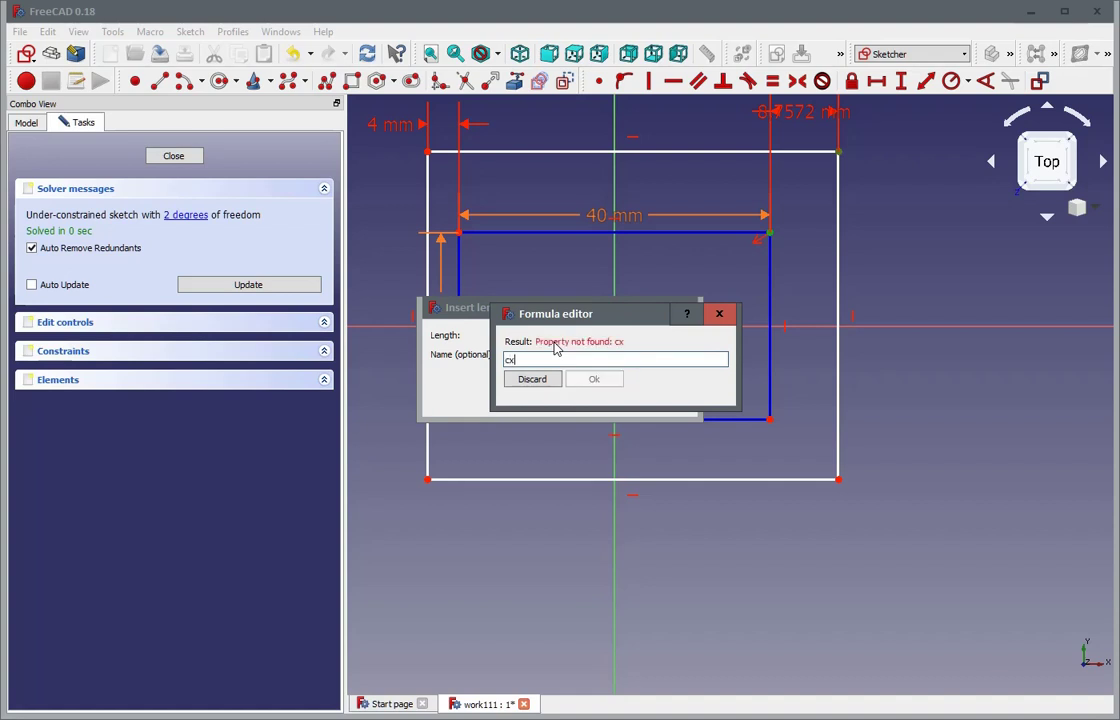
pyautogui.press('BackSpace')
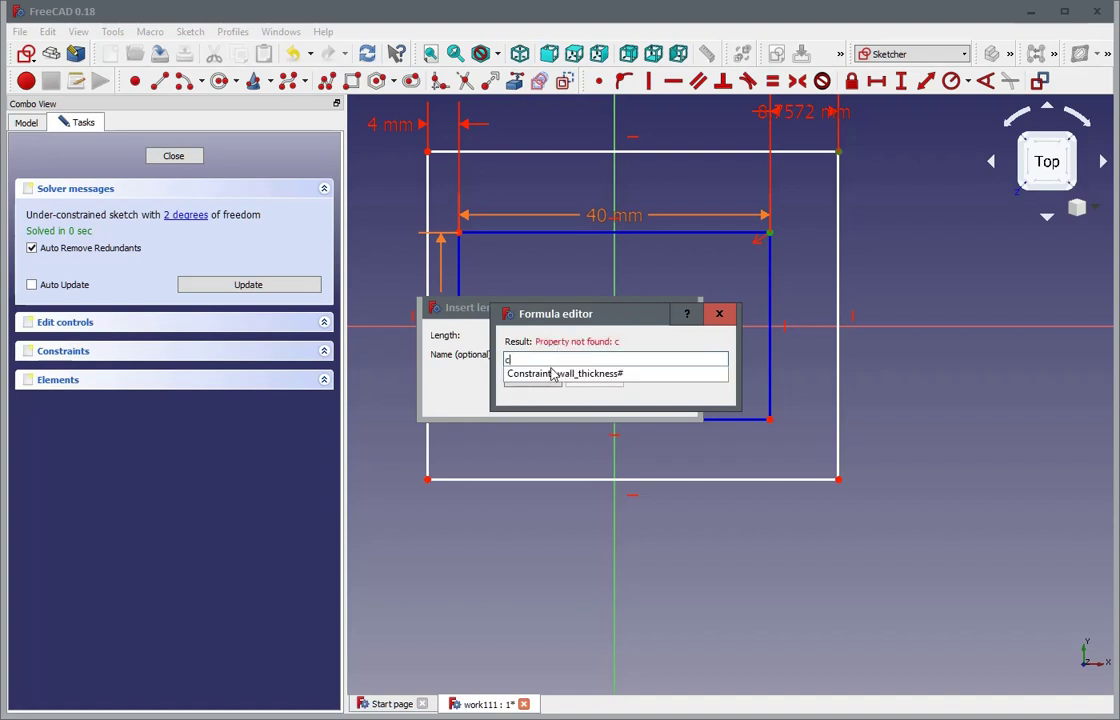
pyautogui.click(550, 374)
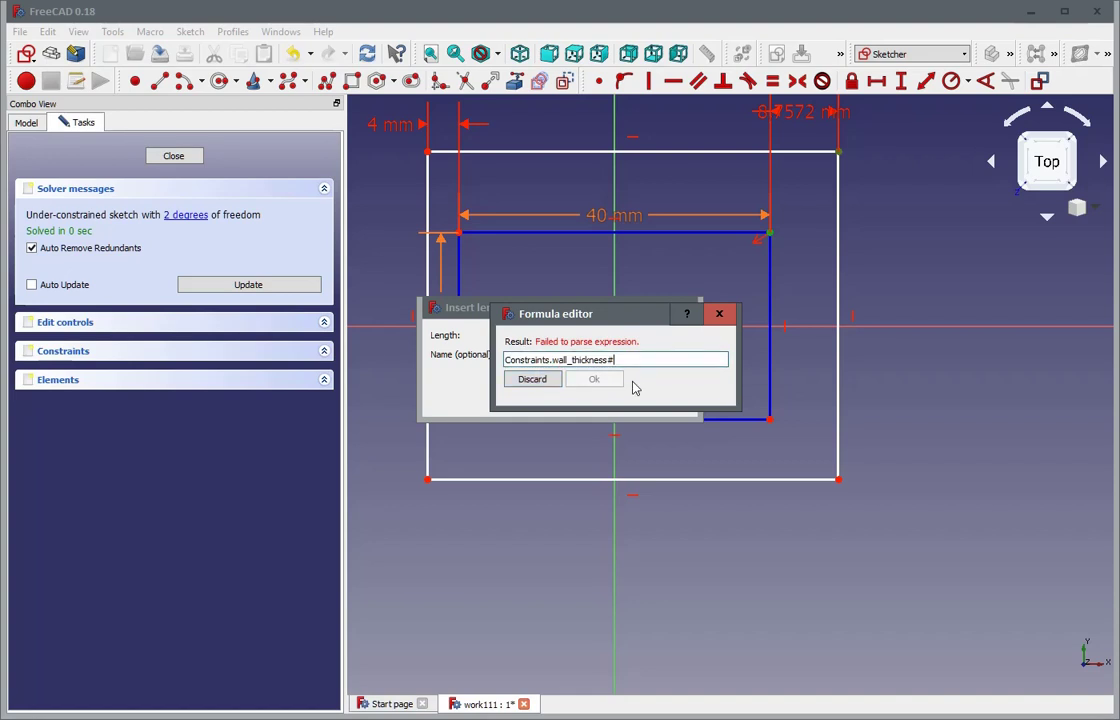
pyautogui.press('BackSpace')
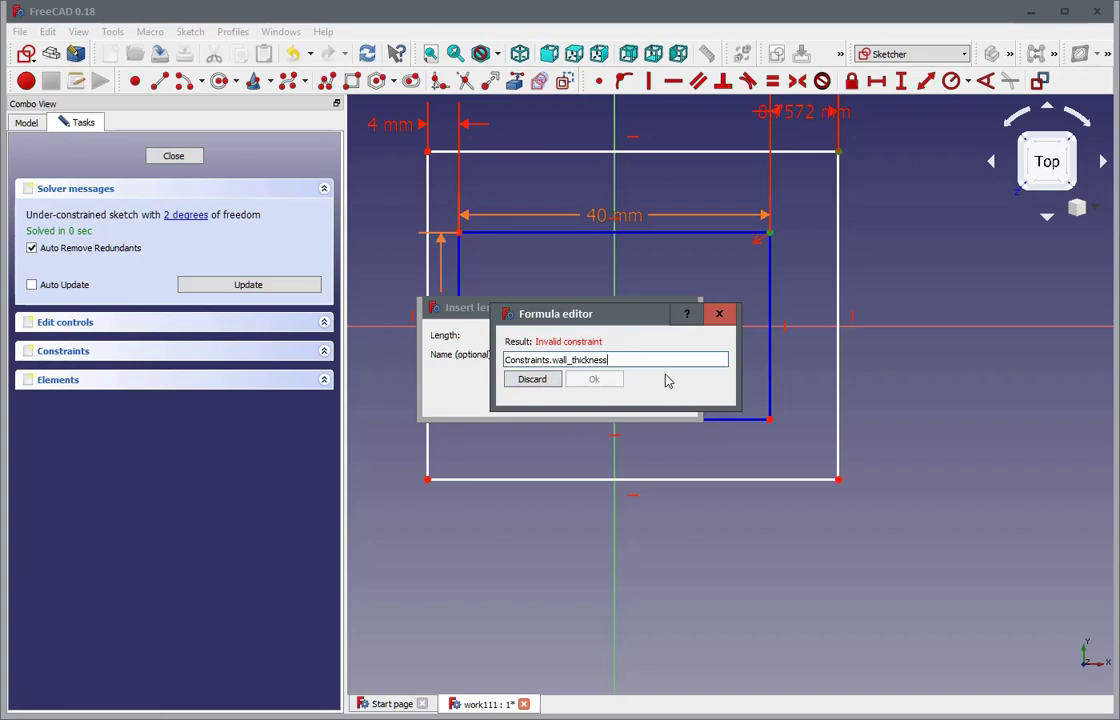
pyautogui.press('Escape')
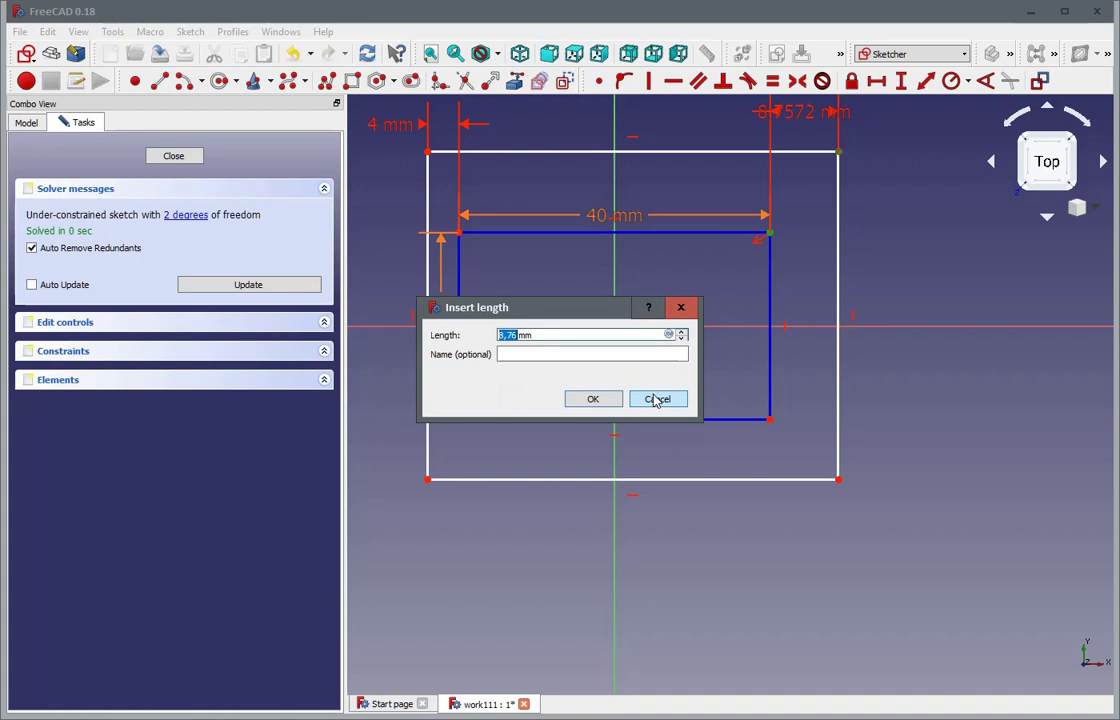
pyautogui.click(657, 399)
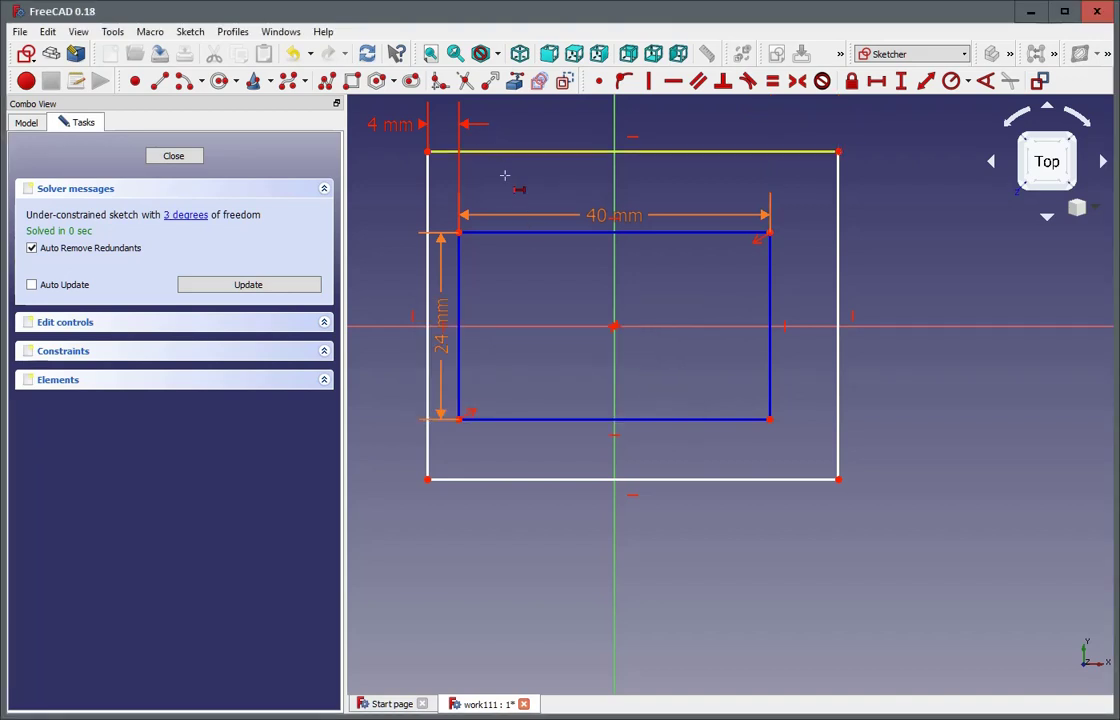
pyautogui.press('Escape')
# Rename the 4 mm horizontal distance constraint between the upper-left corners to wall_thickness, without the trailing #
pyautogui.doubleClick(401, 130)
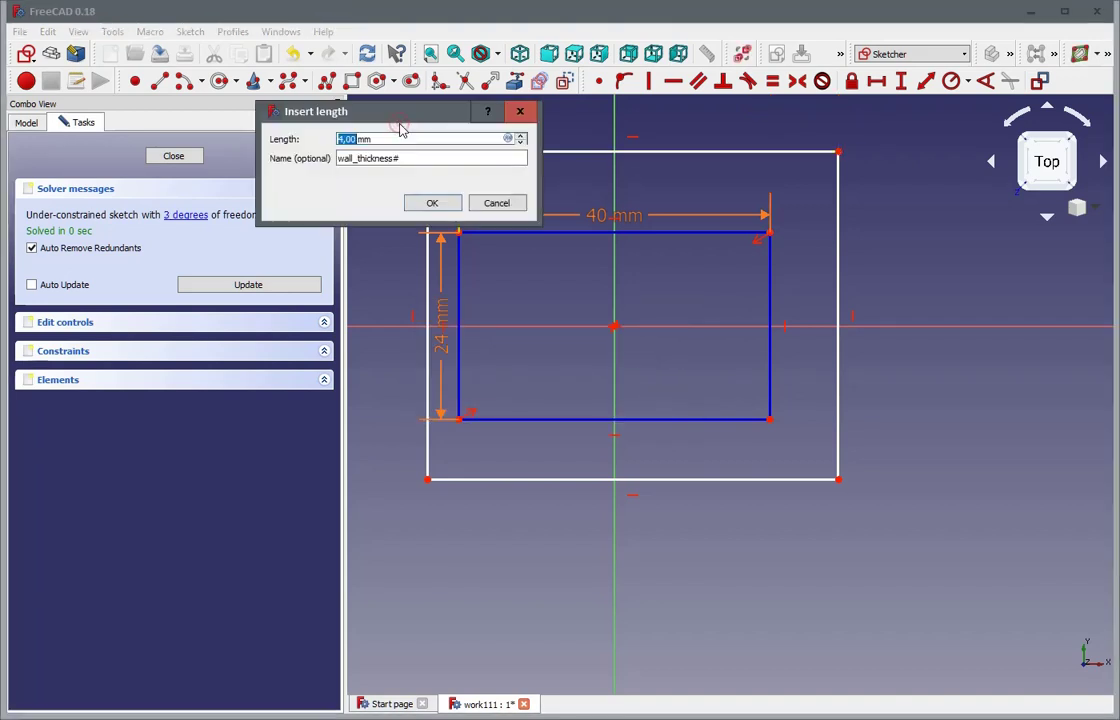
pyautogui.click(417, 159)
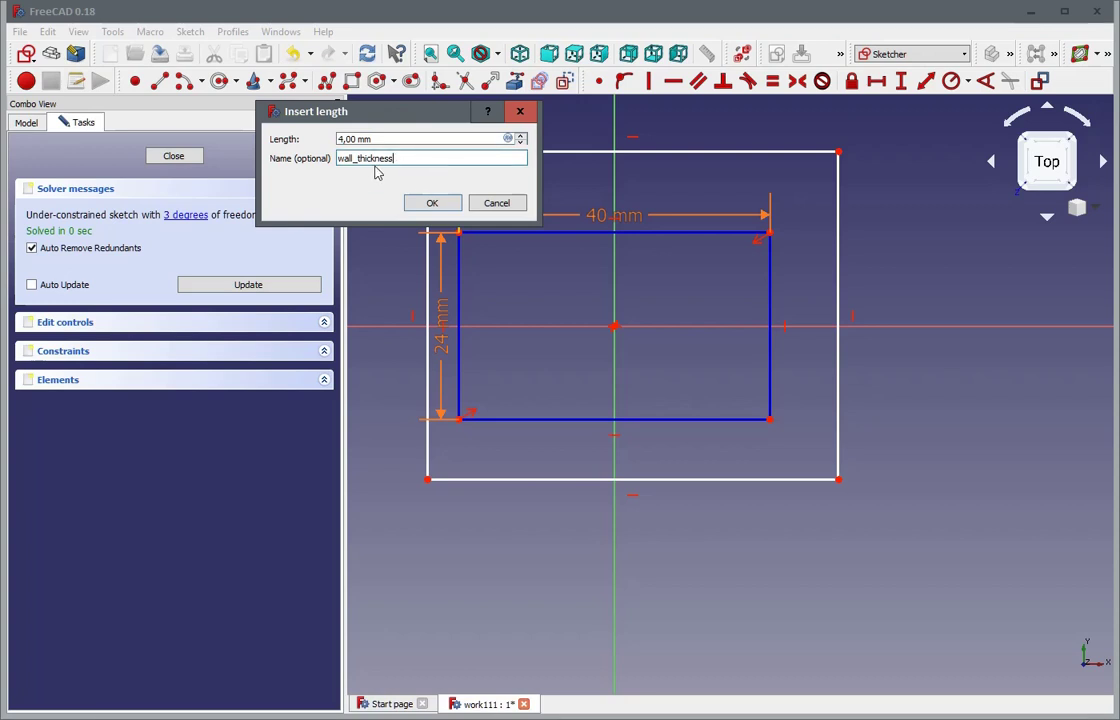
pyautogui.click(434, 204)
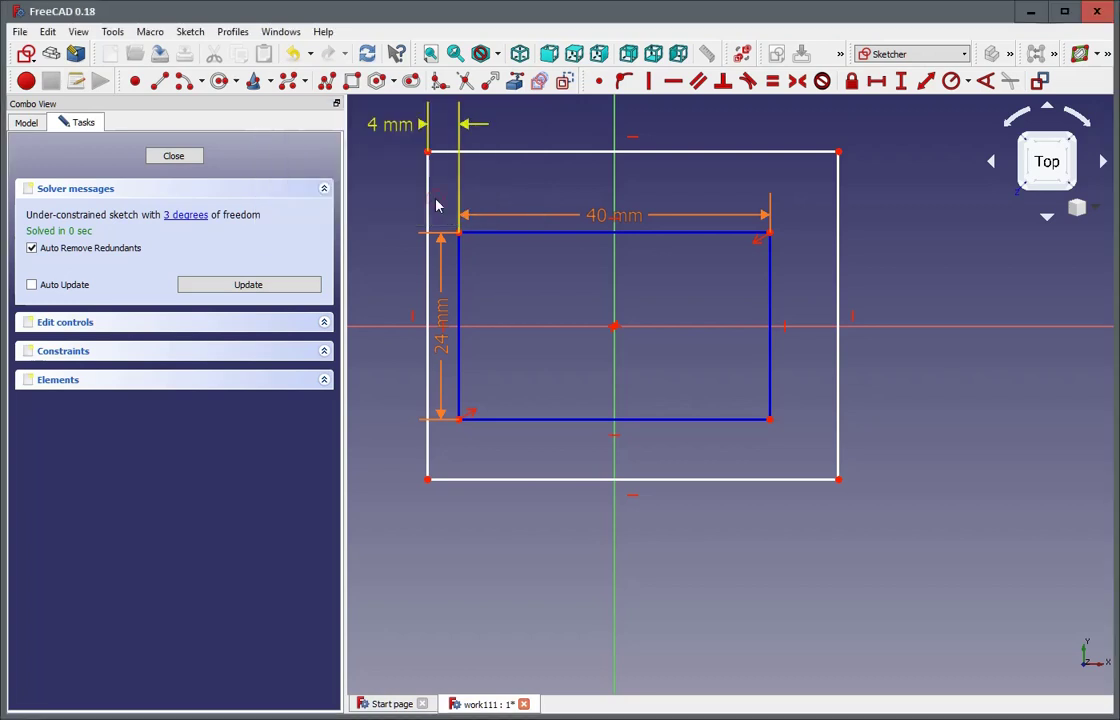
# Constrain the horizontal distance between the two rectangles' upper-right corners with the formula Constraints.wall_thickness
pyautogui.click(876, 82)
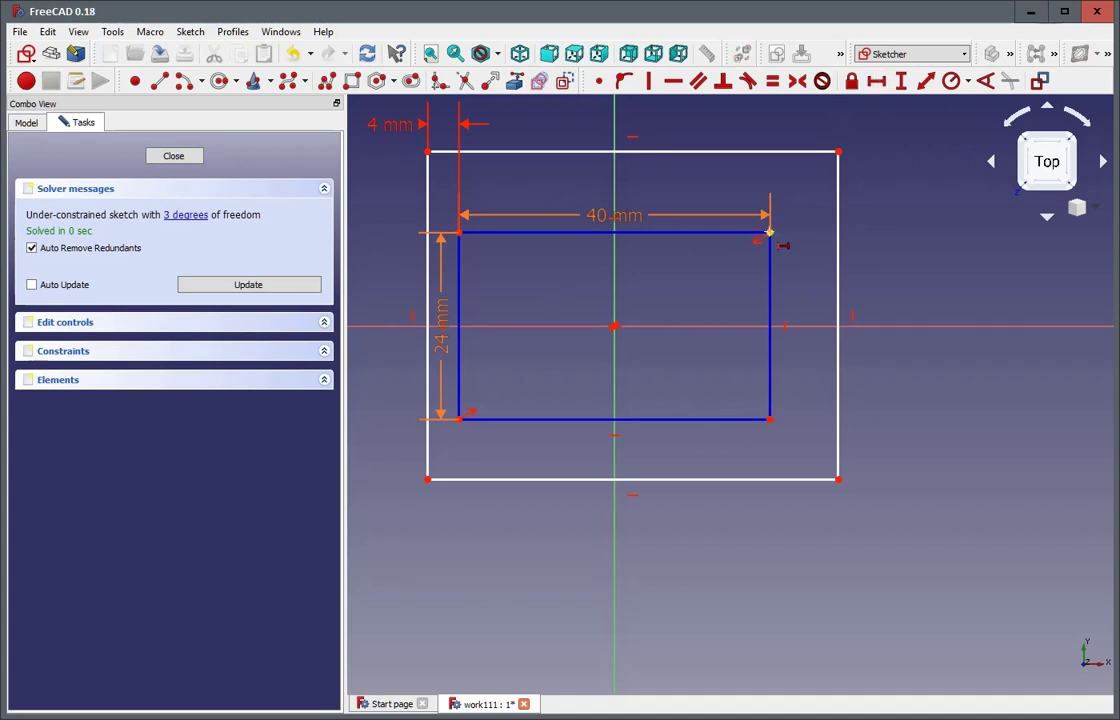
pyautogui.click(769, 233)
pyautogui.click(838, 152)
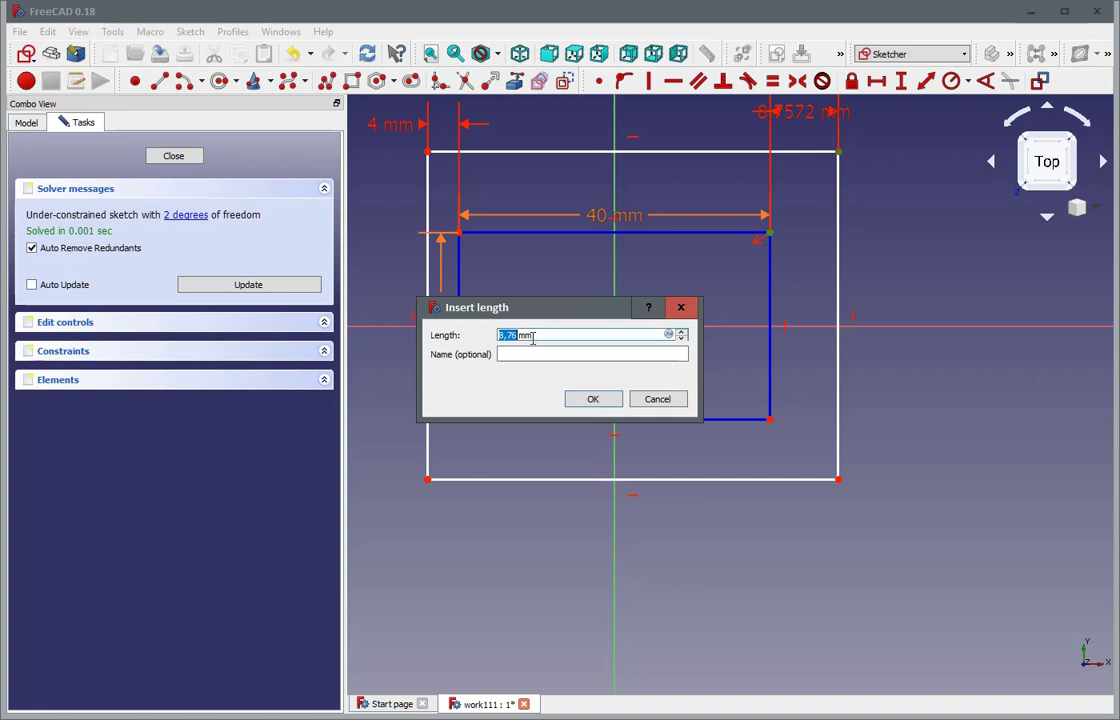
pyautogui.press('=')
pyautogui.write('c')
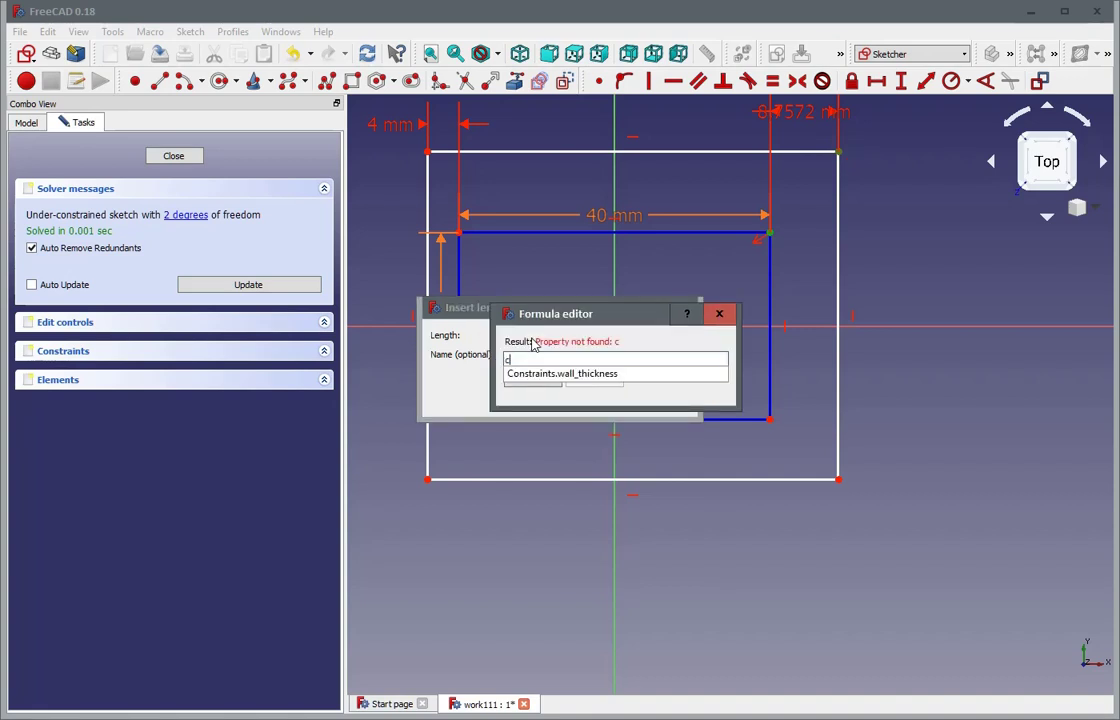
pyautogui.click(547, 376)
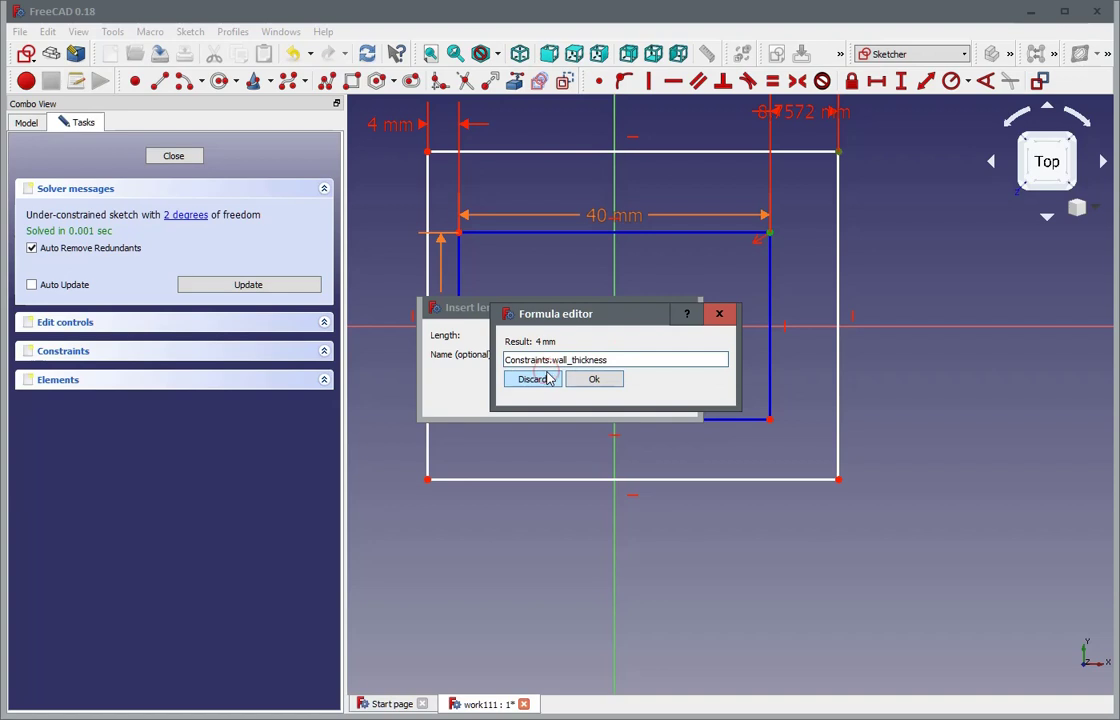
pyautogui.click(593, 380)
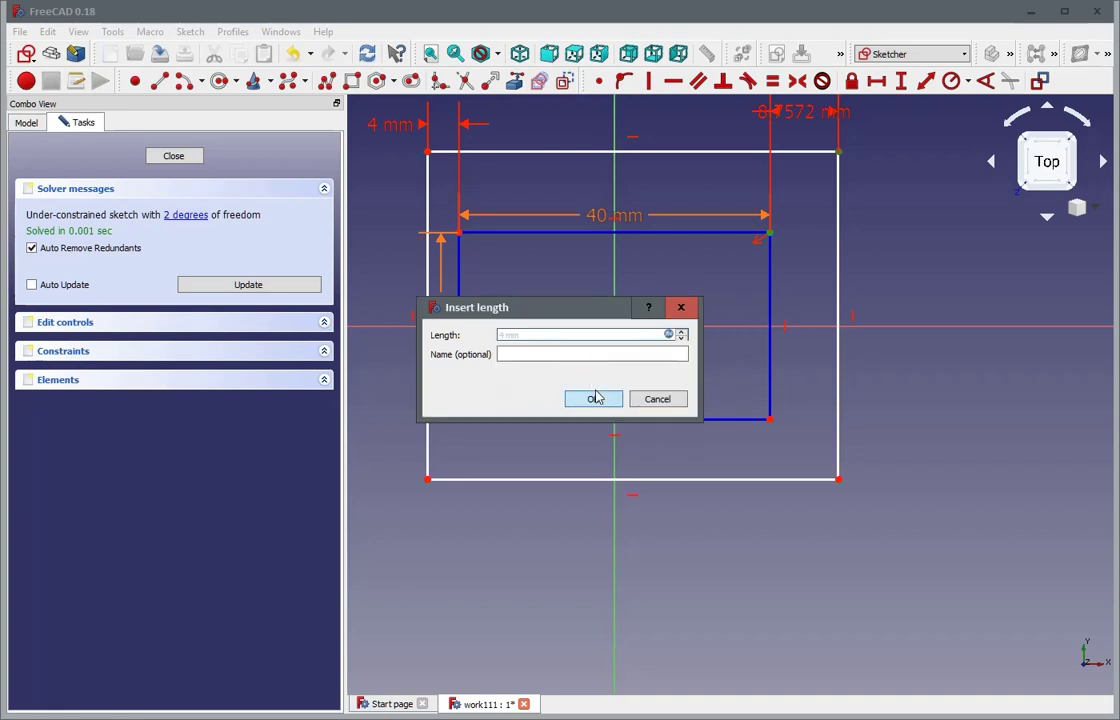
pyautogui.click(595, 400)
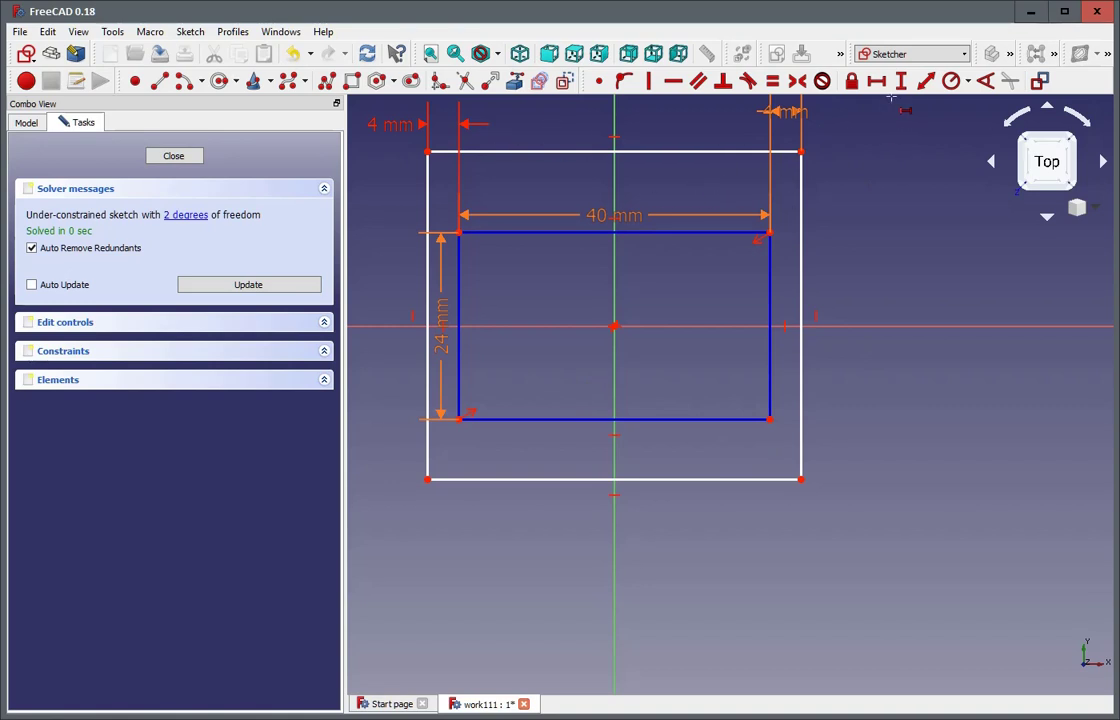
# Constrain the vertical distance between the two rectangles' lower-right corners with the formula Constraints.wall_thickness
pyautogui.click(902, 84)
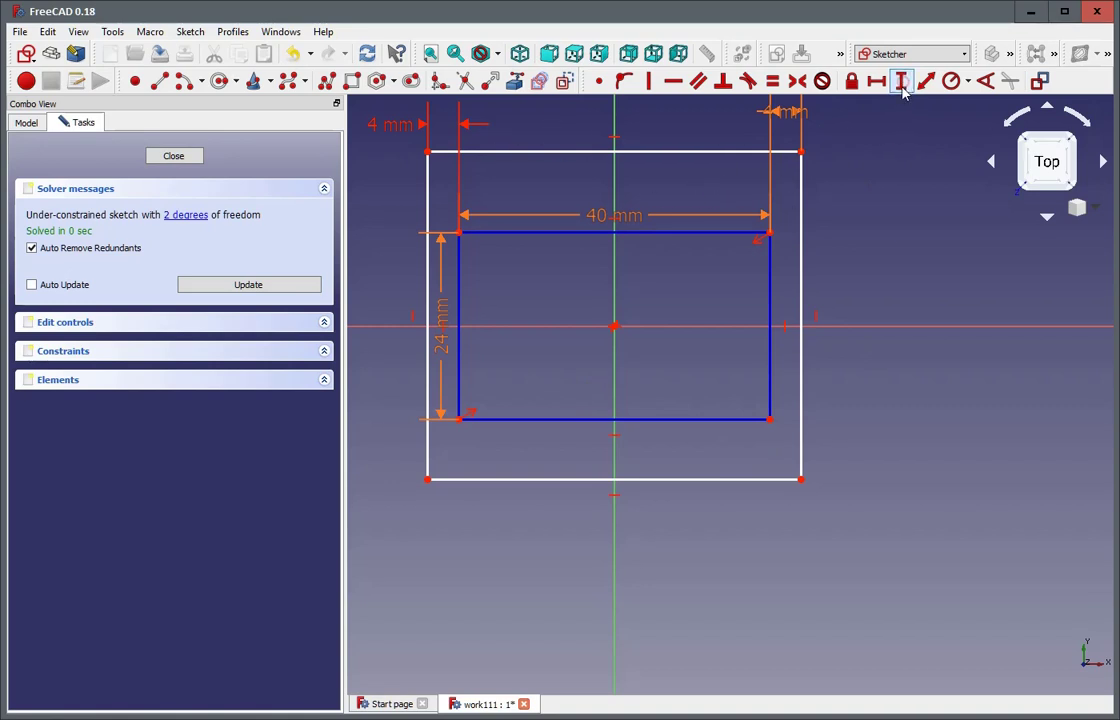
pyautogui.click(771, 420)
pyautogui.click(800, 480)
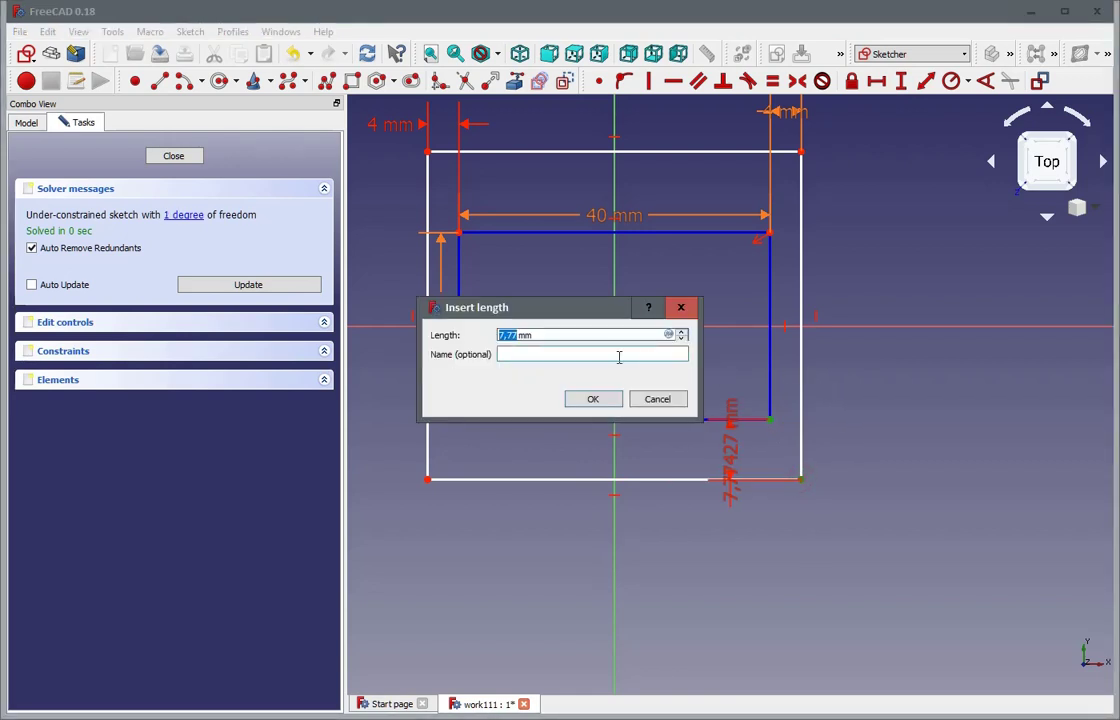
pyautogui.press('=')
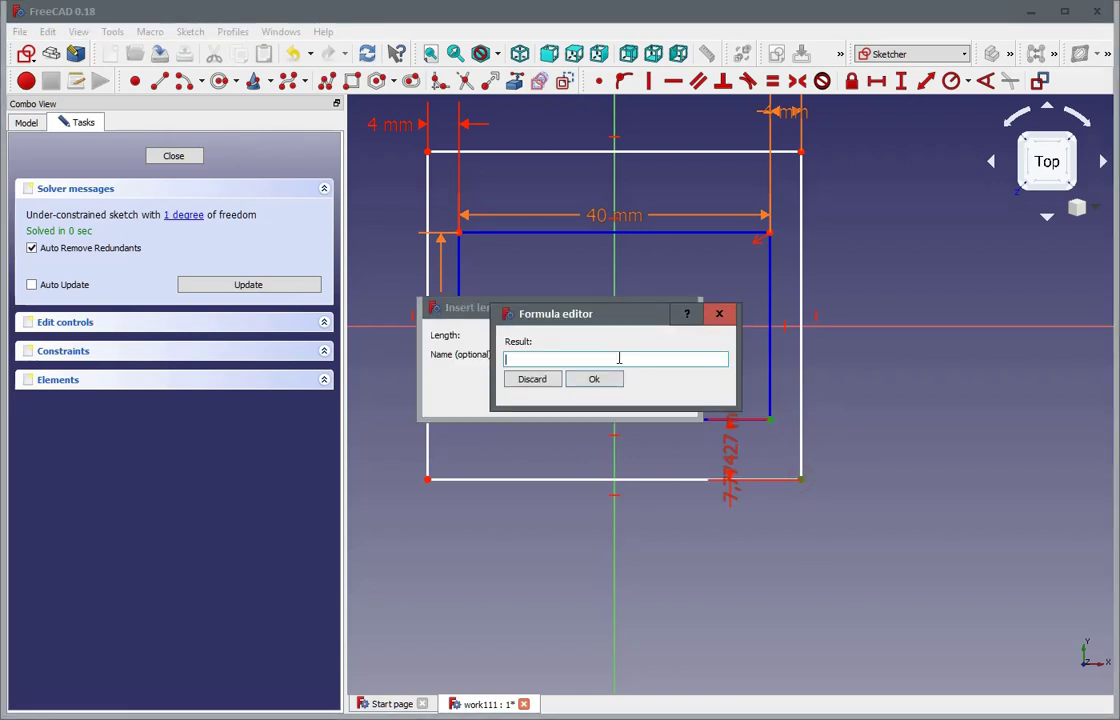
pyautogui.write('c')
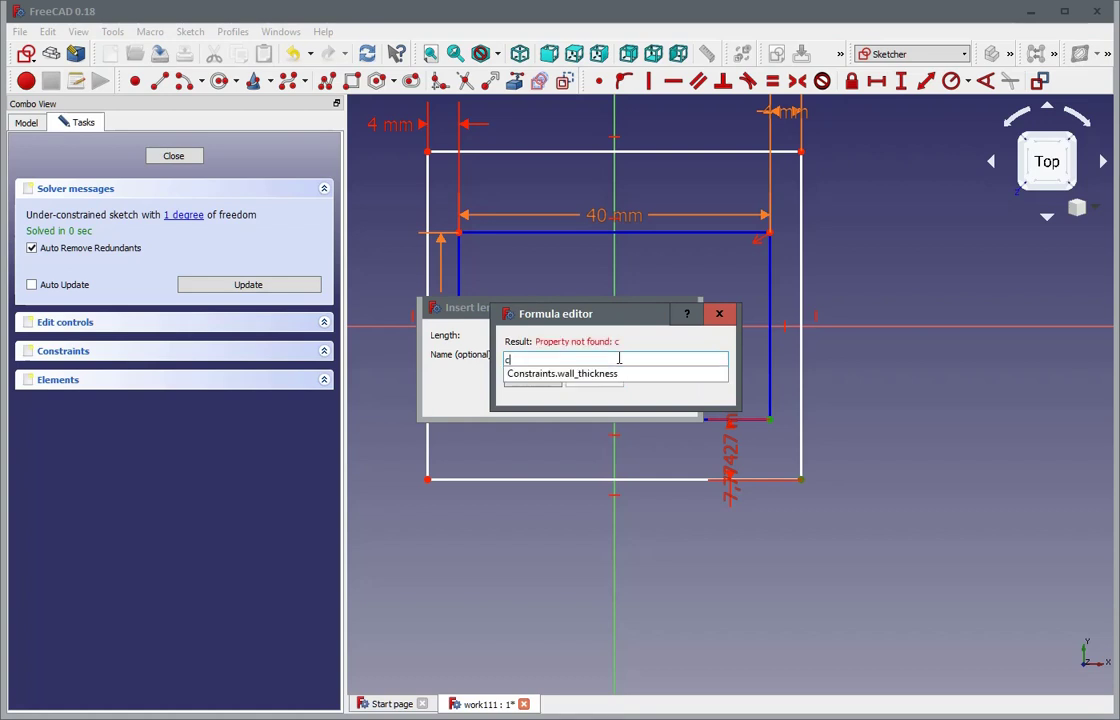
pyautogui.click(568, 375)
pyautogui.click(592, 378)
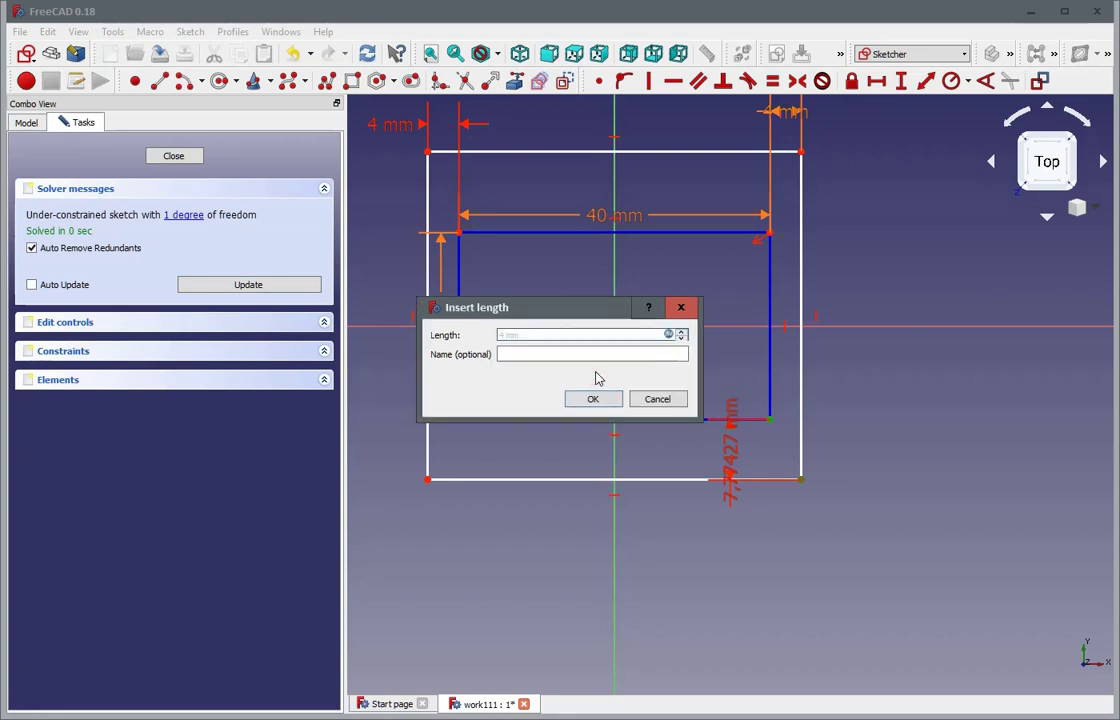
pyautogui.click(595, 399)
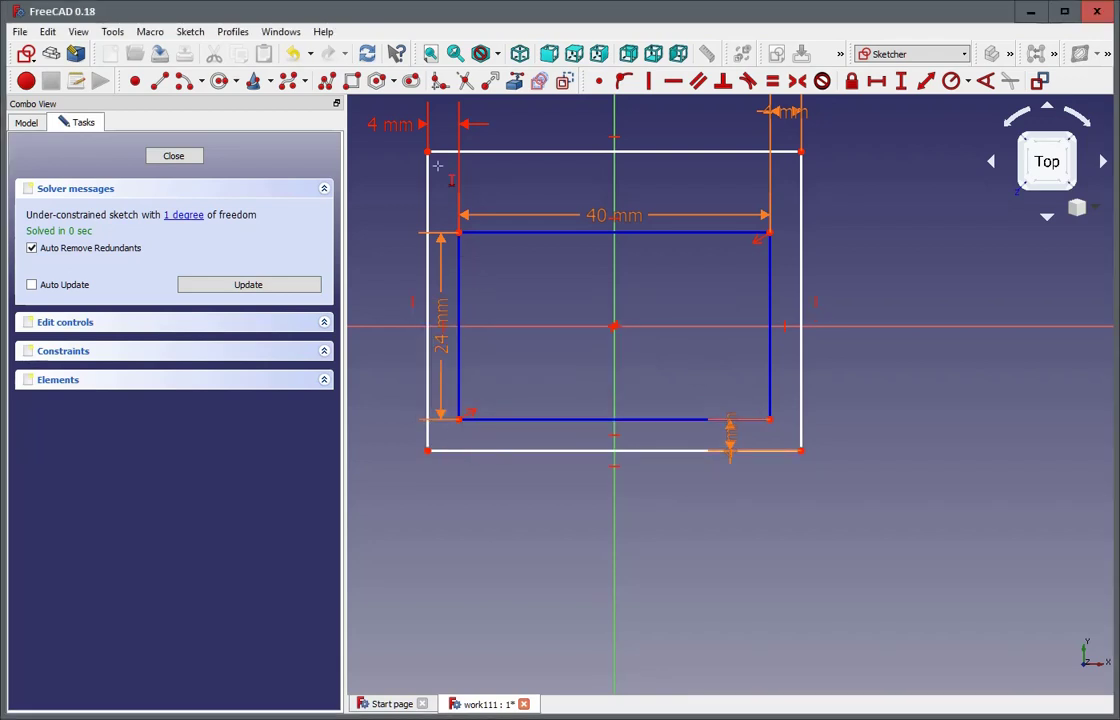
# Constrain the vertical distance between the two rectangles' upper-right corners with the formula Constraints.wall_thickness
pyautogui.press('Escape')
pyautogui.press('i')
pyautogui.click(801, 152)
pyautogui.click(769, 234)
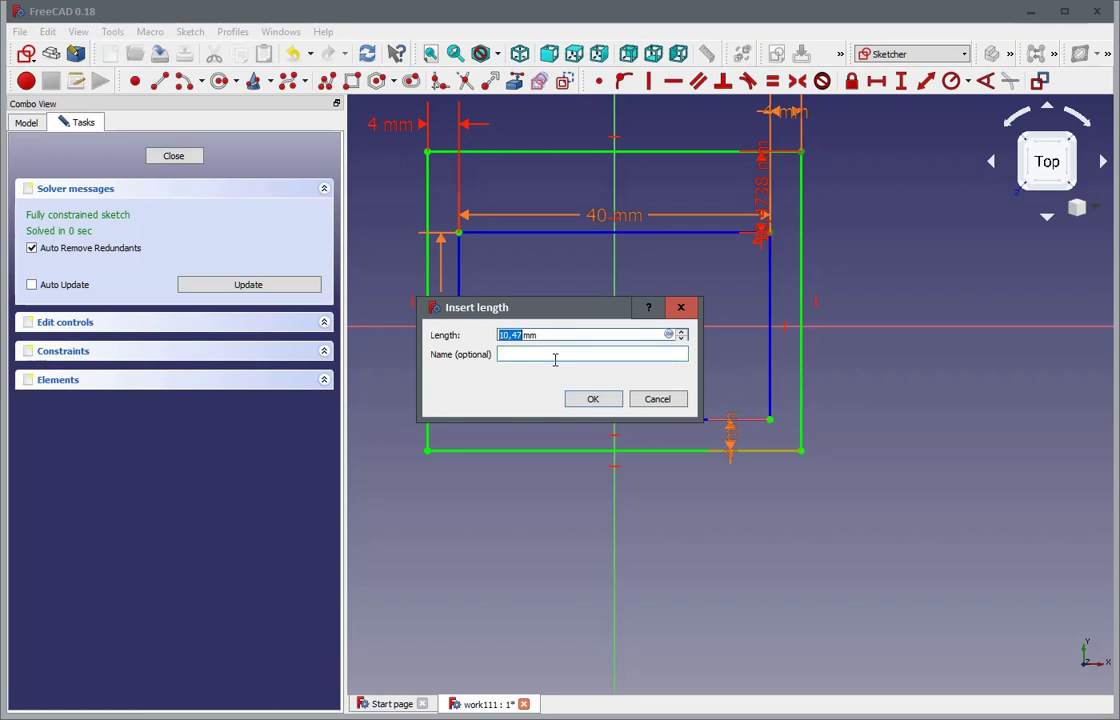
pyautogui.press('=')
pyautogui.write('c')
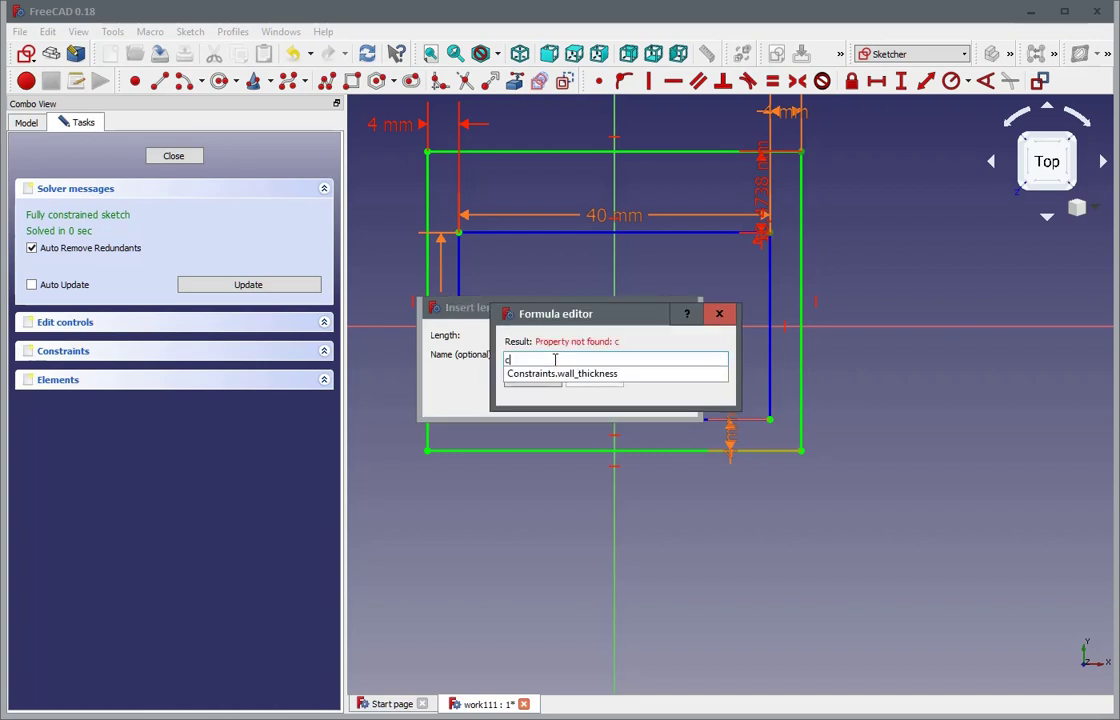
pyautogui.click(553, 373)
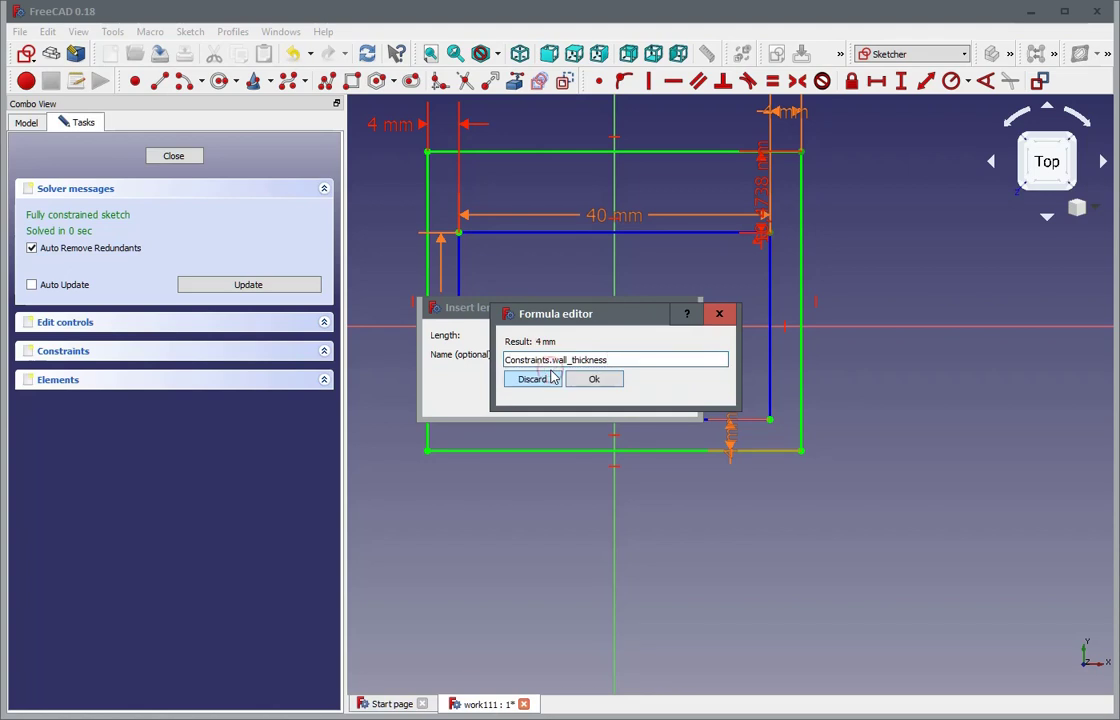
pyautogui.click(598, 379)
pyautogui.click(595, 399)
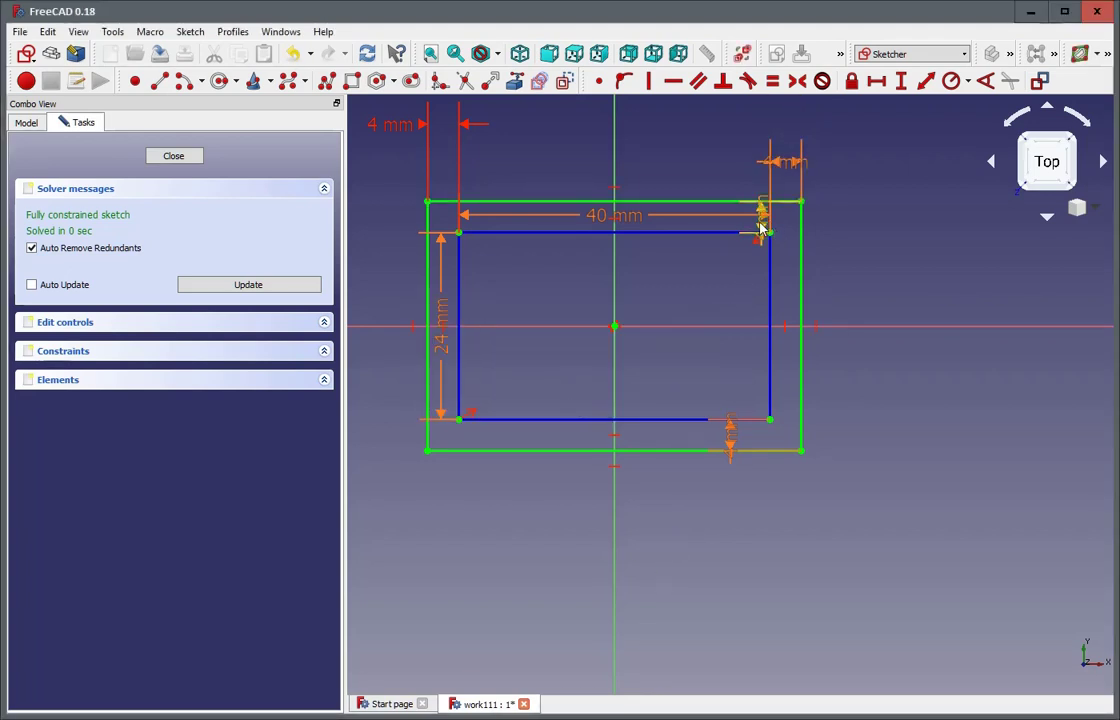
# Move the two vertical wall dimensions to the right of the rectangles and the upper-right horizontal one above them so they are readable
pyautogui.moveTo(761, 225); pyautogui.dragTo(871, 228)
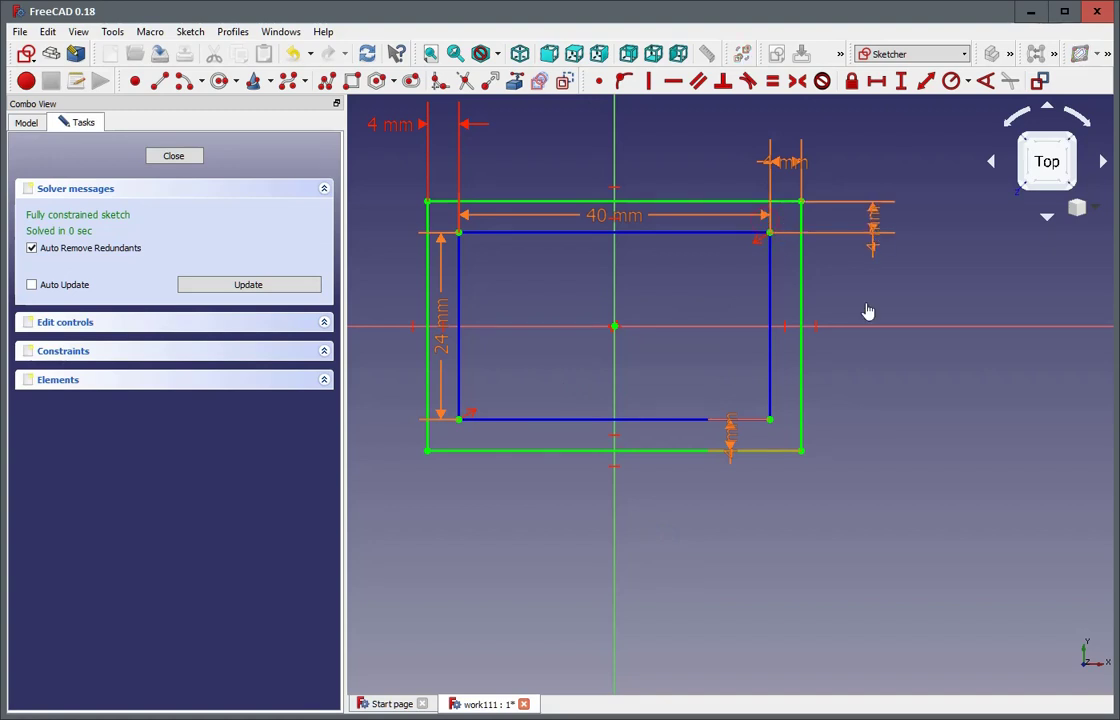
pyautogui.moveTo(731, 440); pyautogui.dragTo(806, 498)
pyautogui.moveTo(732, 440); pyautogui.dragTo(907, 382)
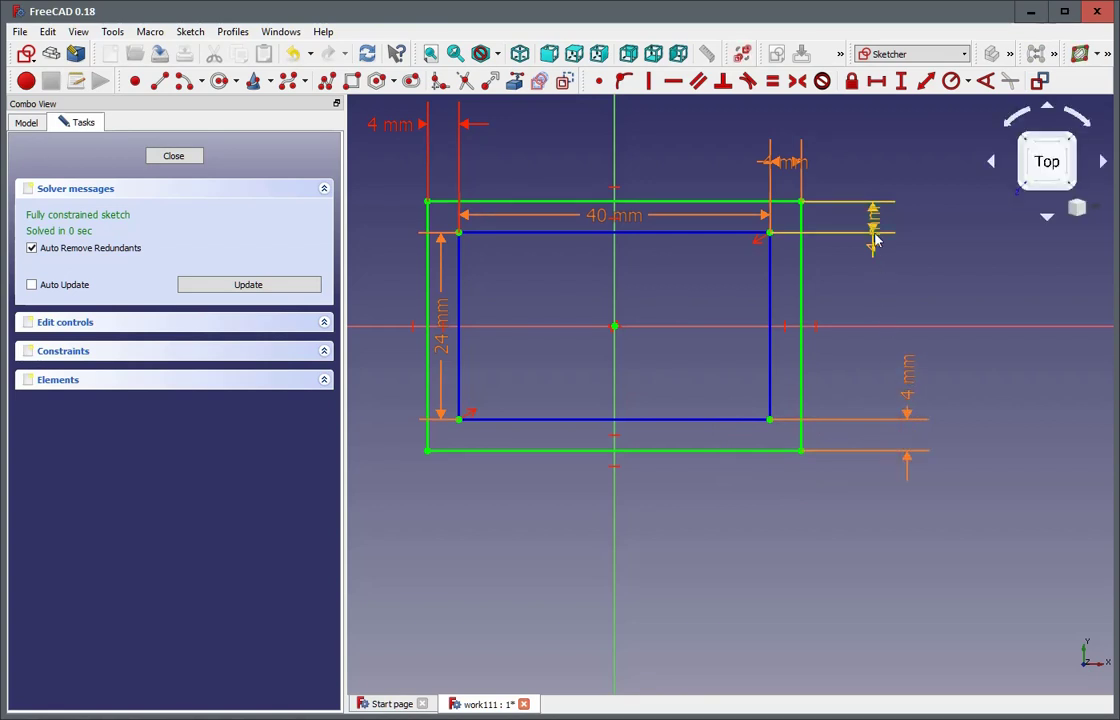
pyautogui.moveTo(875, 228); pyautogui.dragTo(890, 165)
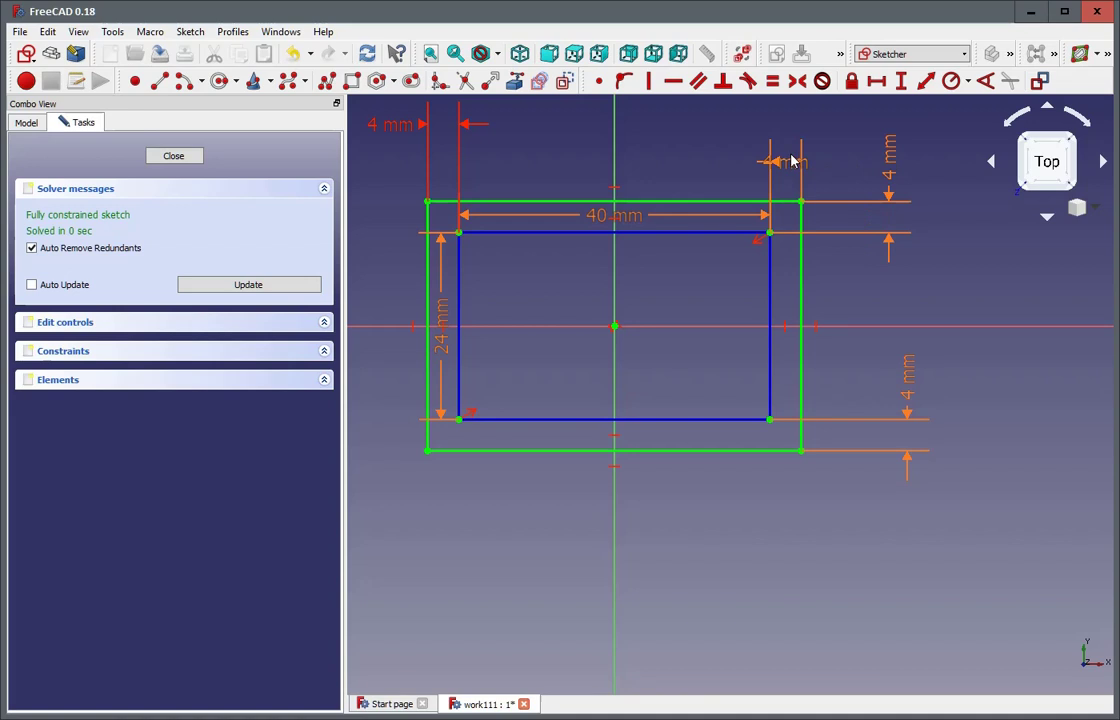
pyautogui.moveTo(785, 165); pyautogui.dragTo(707, 141)
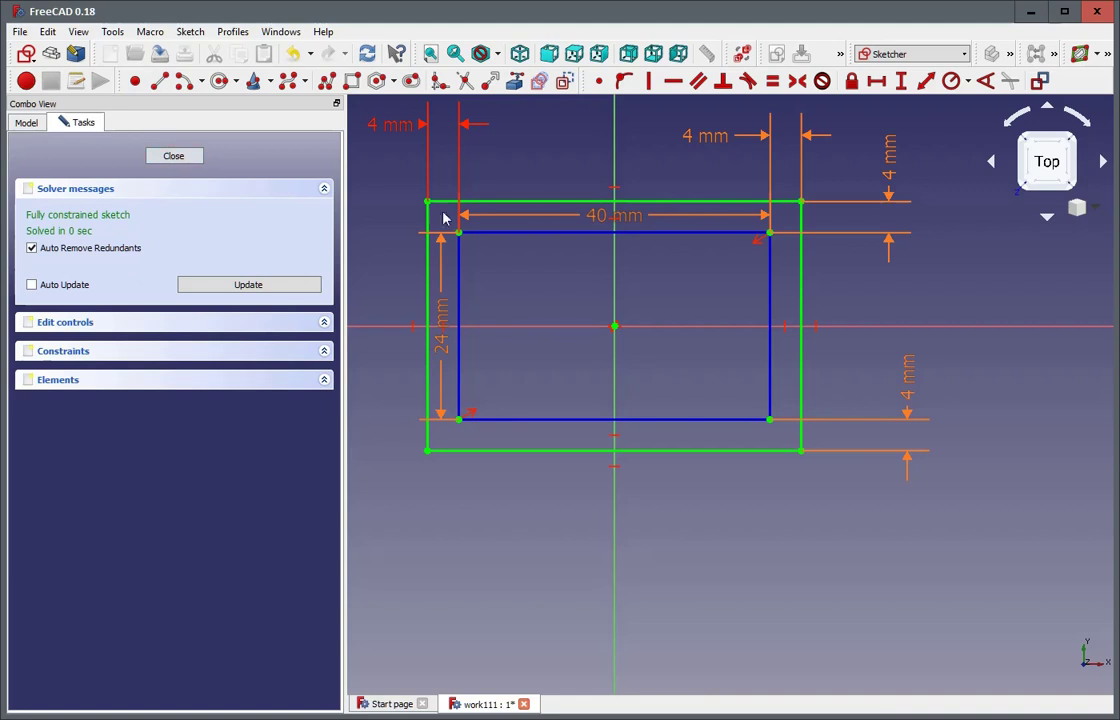
# Close the sketch and pad it to a length of 7 mm
pyautogui.click(173, 157)
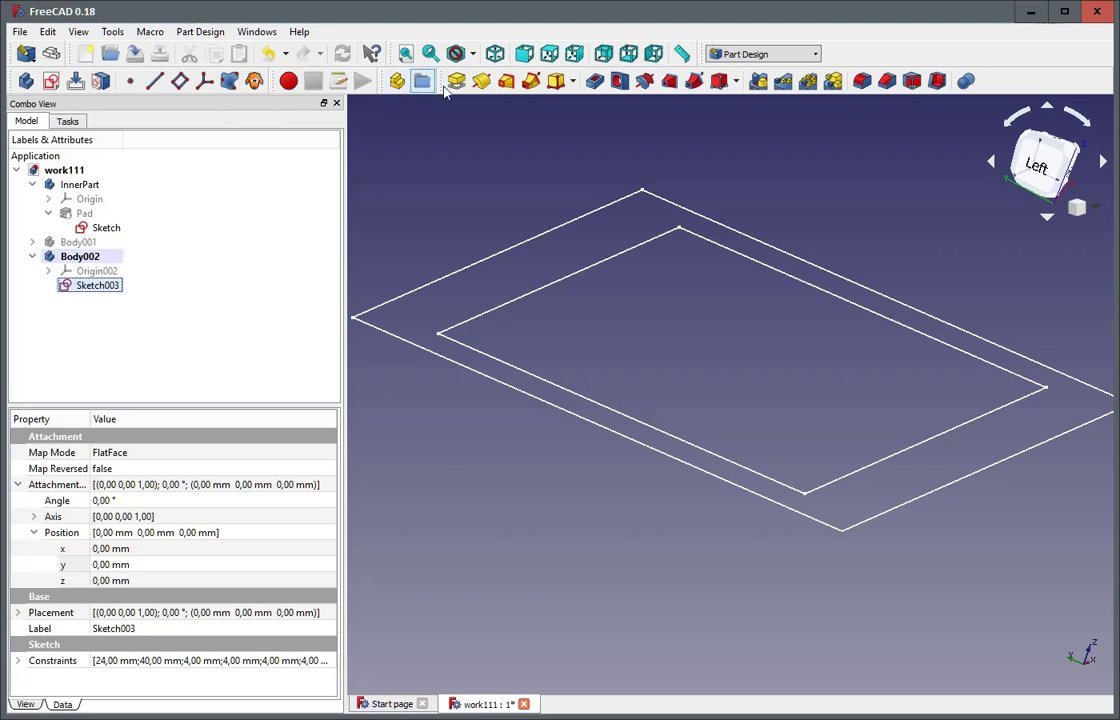
pyautogui.click(457, 82)
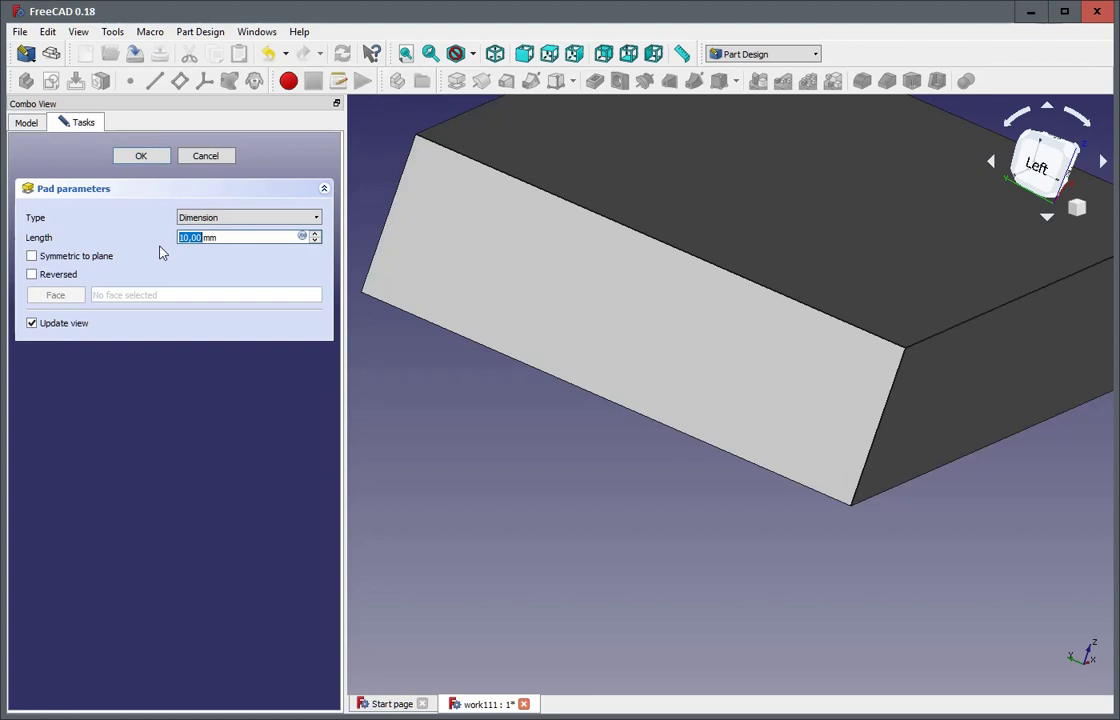
pyautogui.write('6')
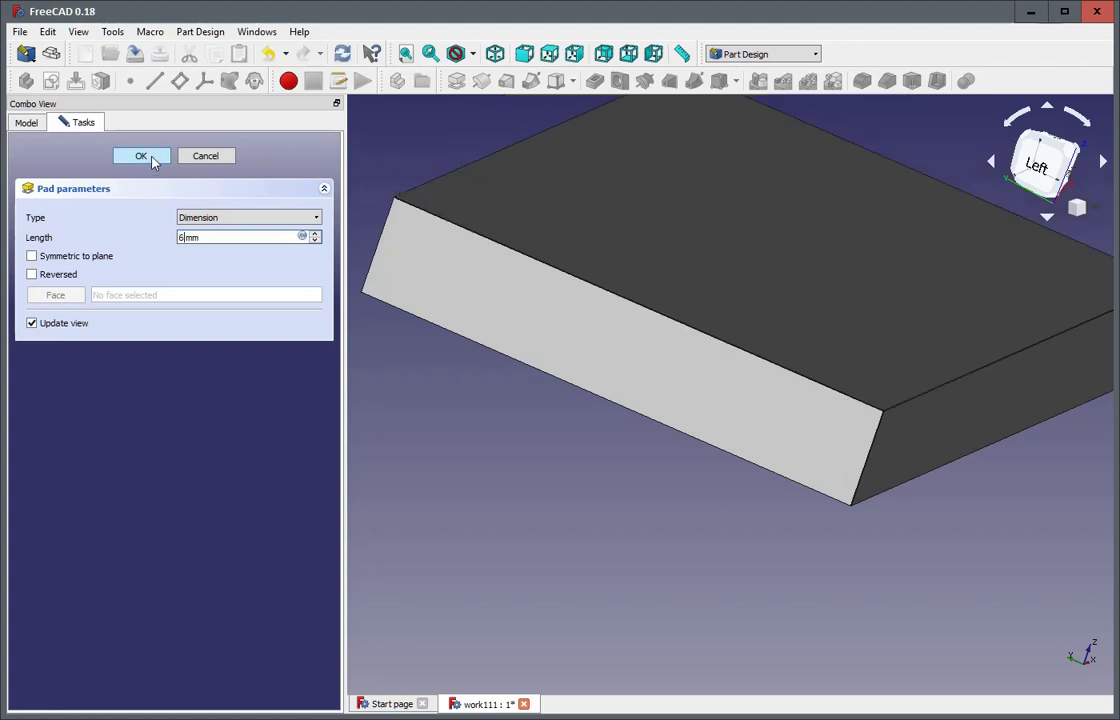
pyautogui.press('BackSpace')
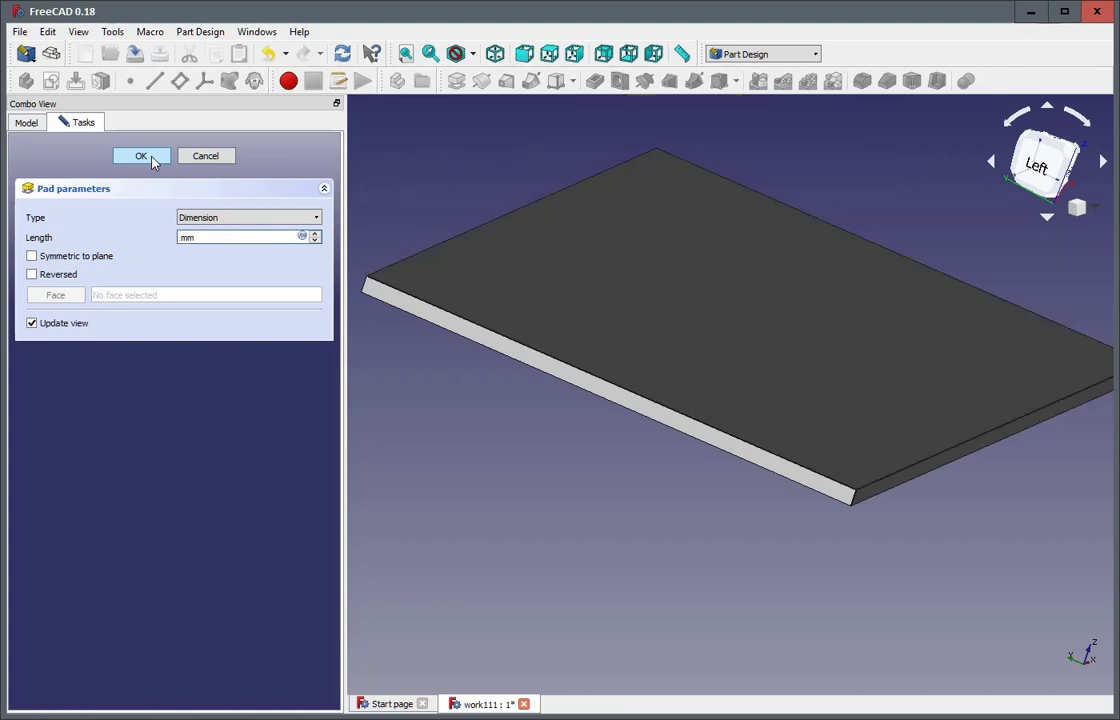
pyautogui.write('7')
pyautogui.click(152, 160)
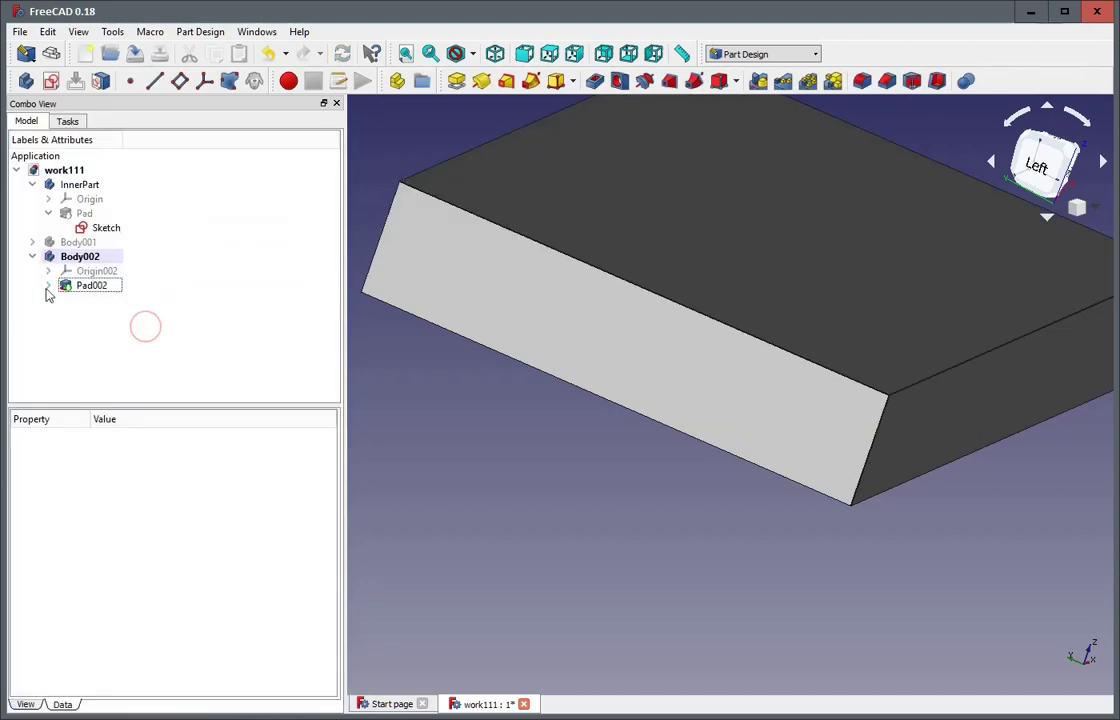
# Create a new sketch on the body's XY base plane and turn on the section view
pyautogui.click(47, 287)
pyautogui.click(48, 287)
pyautogui.click(52, 82)
pyautogui.click(55, 216)
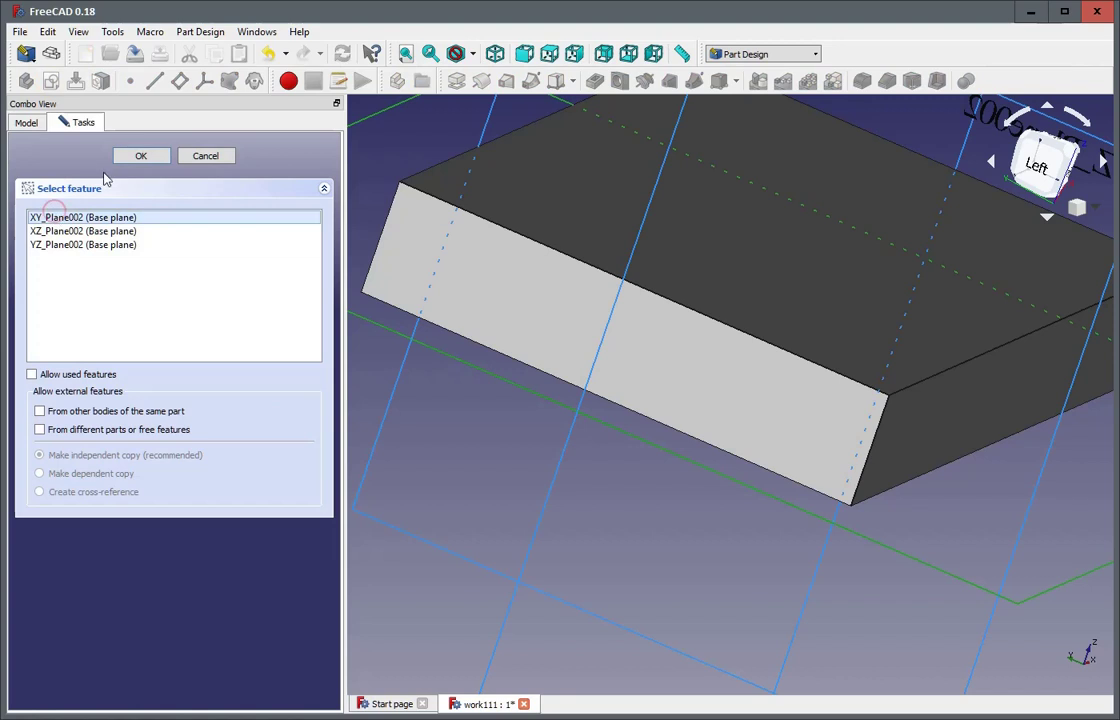
pyautogui.click(120, 157)
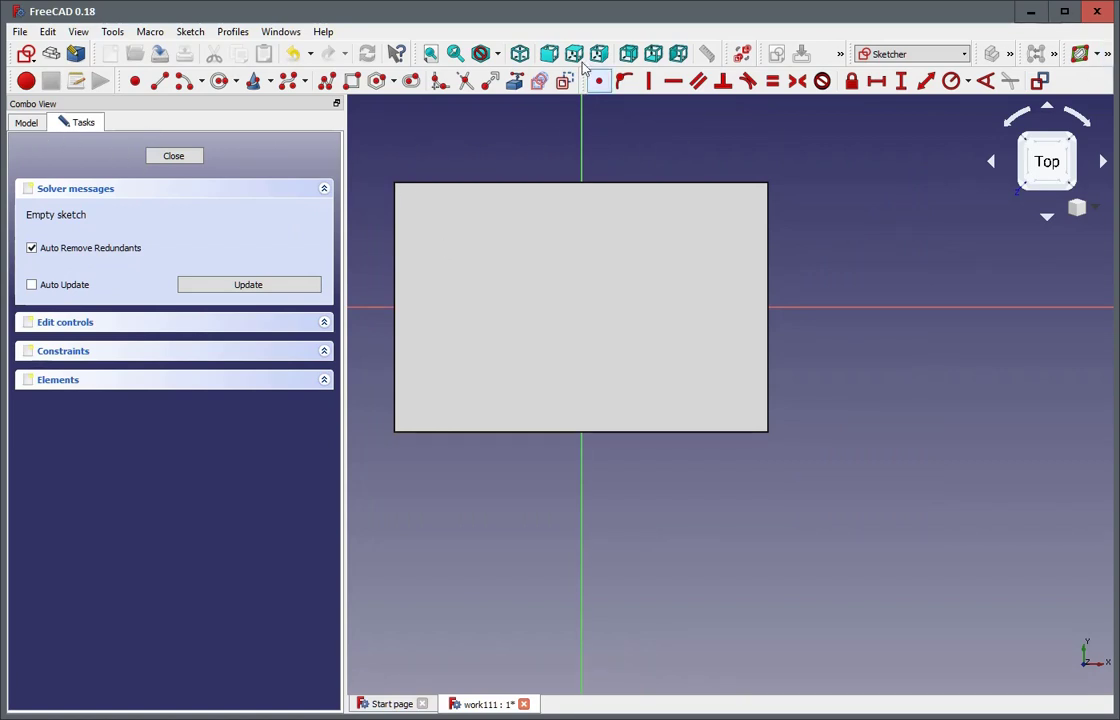
pyautogui.click(199, 32)
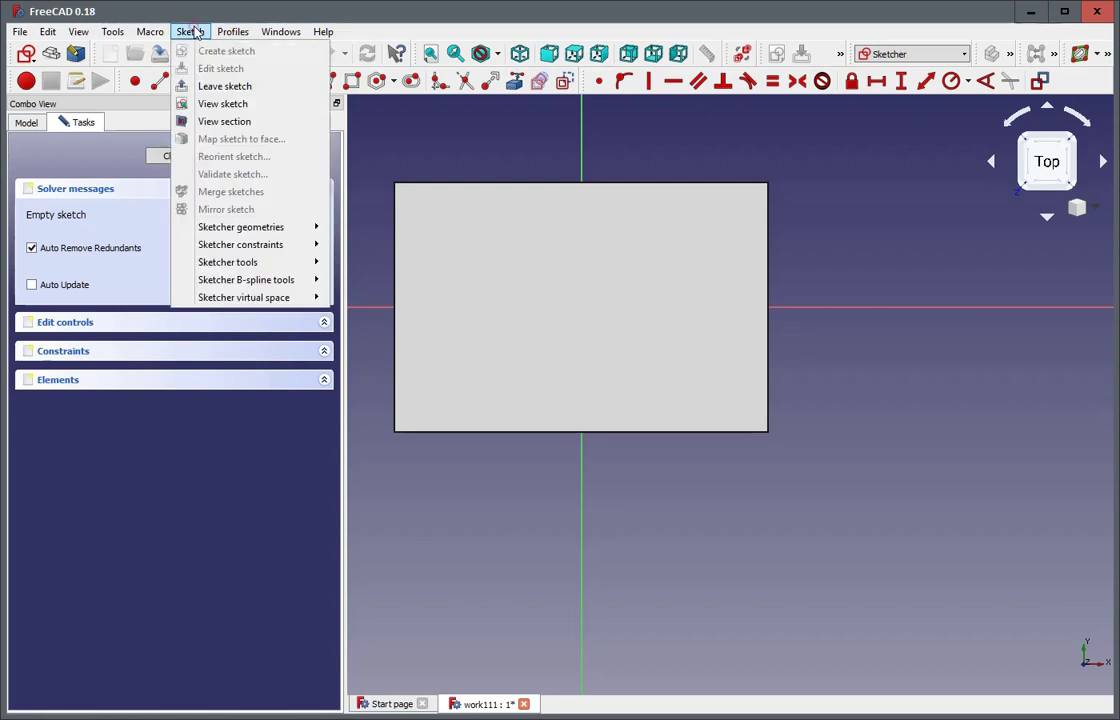
pyautogui.click(216, 120)
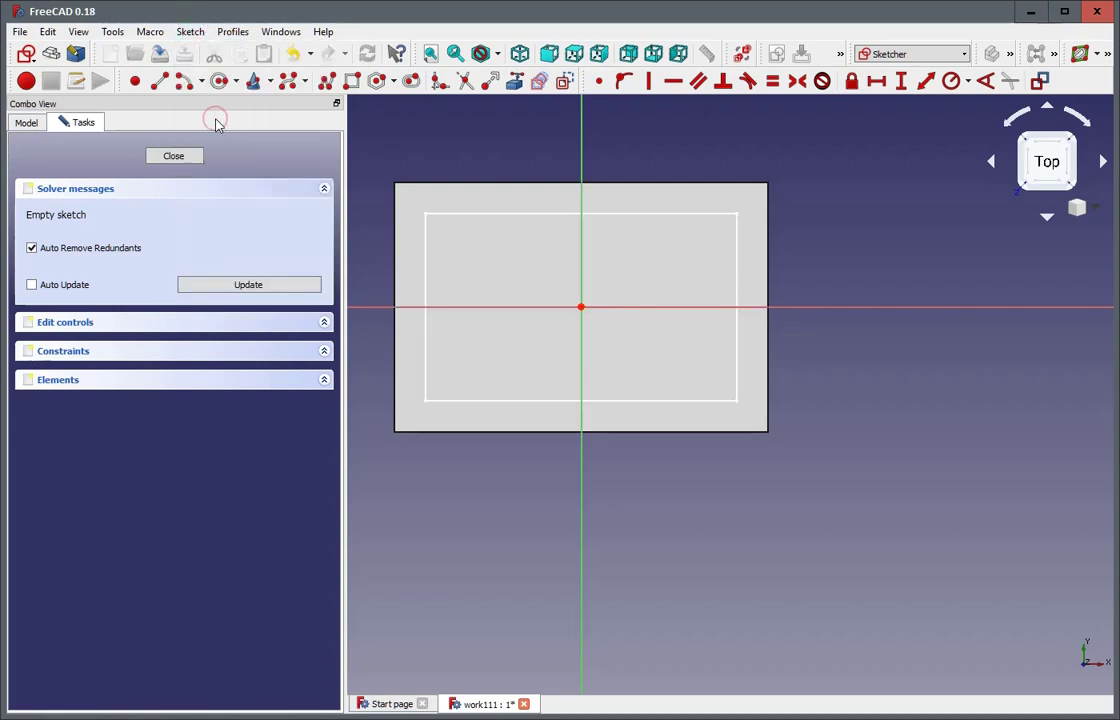
# Carbon-copy the inner part's rectangle sketch into the new sketch and convert its edges to construction geometry
pyautogui.scroll(2, 423, 160)
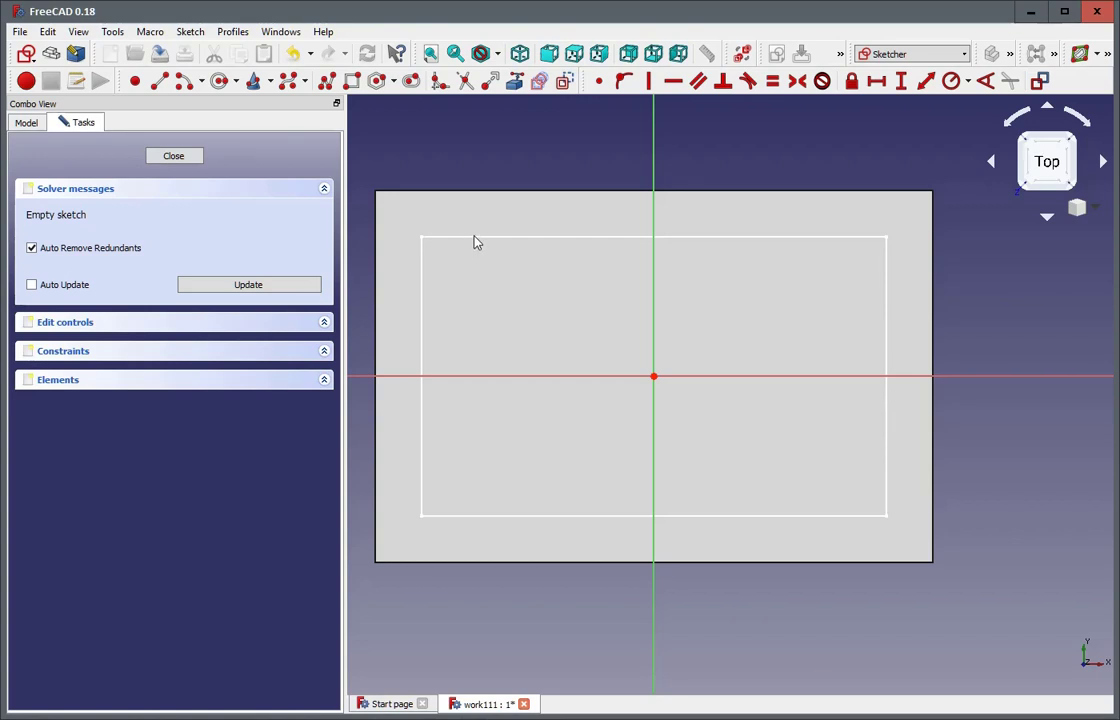
pyautogui.click(540, 82)
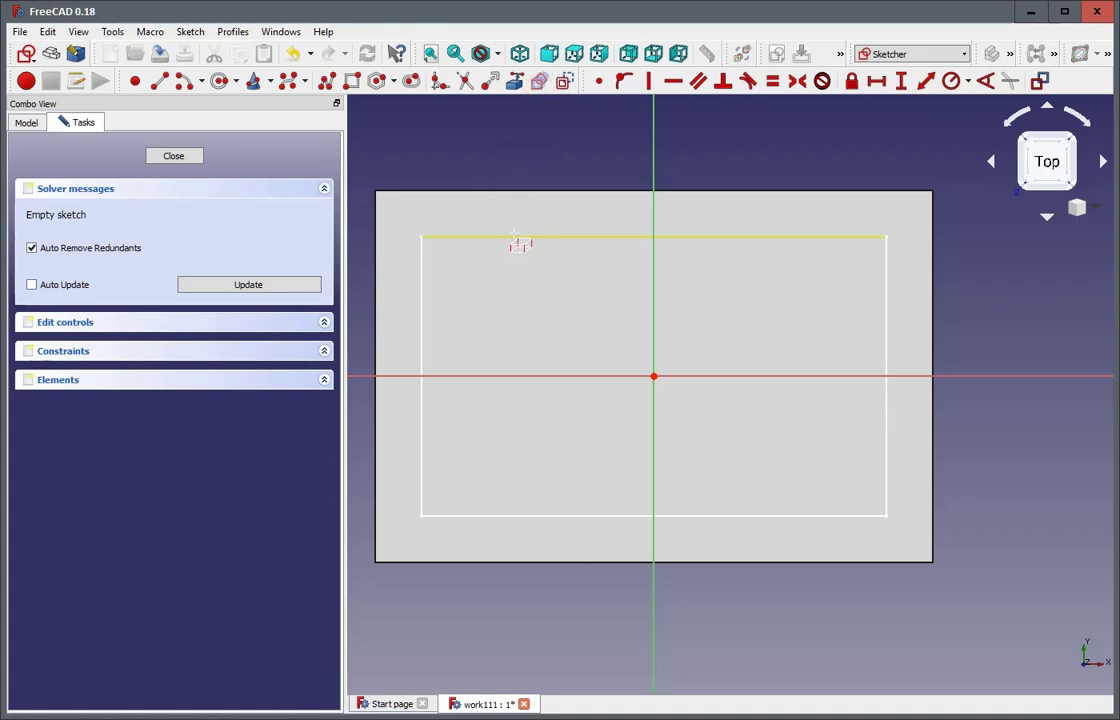
pyautogui.click(516, 237)
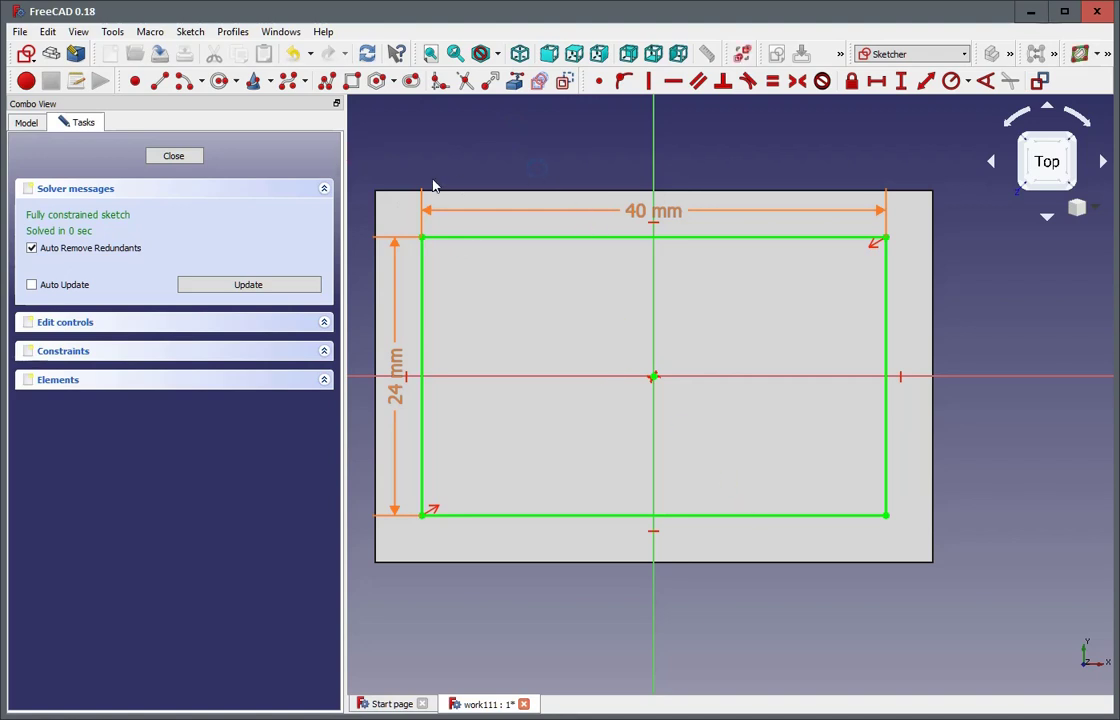
pyautogui.moveTo(355, 161)
pyautogui.mouseDown()
pyautogui.moveTo(462, 268)
pyautogui.moveTo(817, 509)
pyautogui.moveTo(992, 610)
pyautogui.mouseUp()
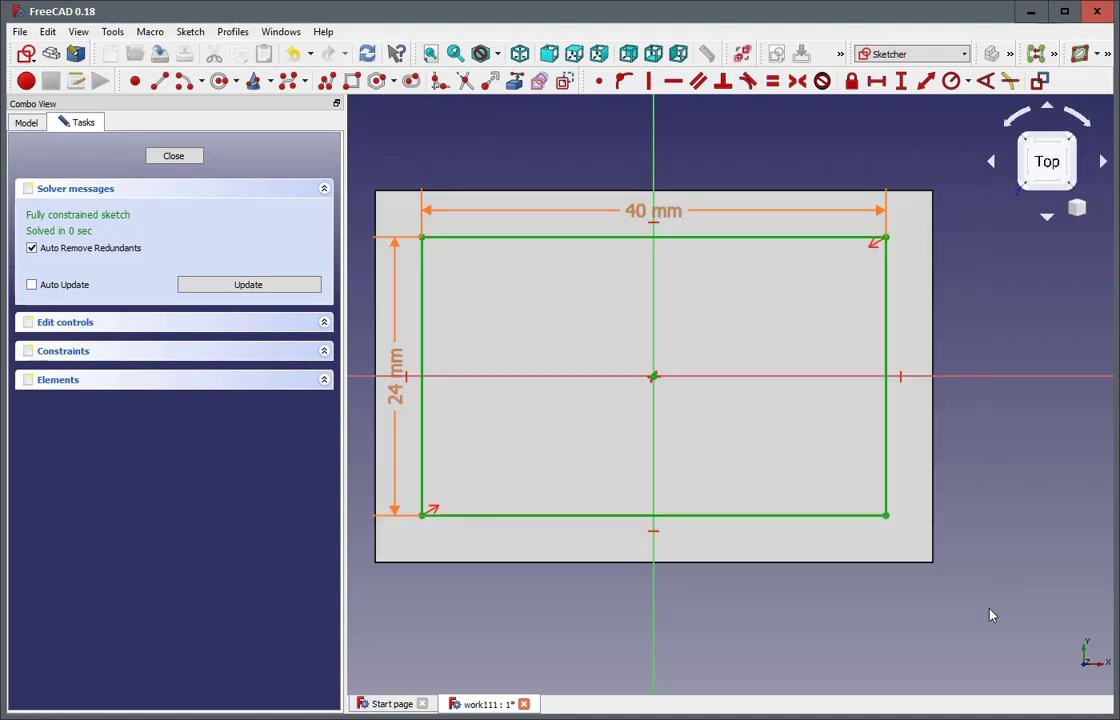
pyautogui.click(564, 81)
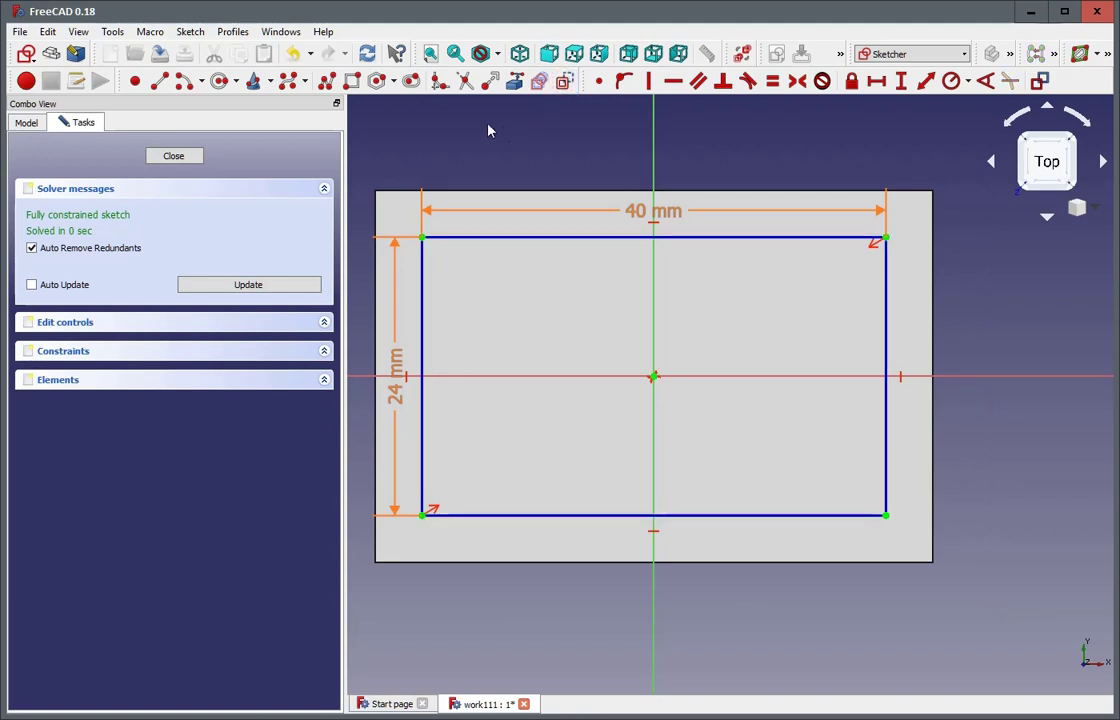
# Draw a rectangle starting at the construction rectangle's lower-left corner and extending toward its upper-right corner
pyautogui.click(352, 81)
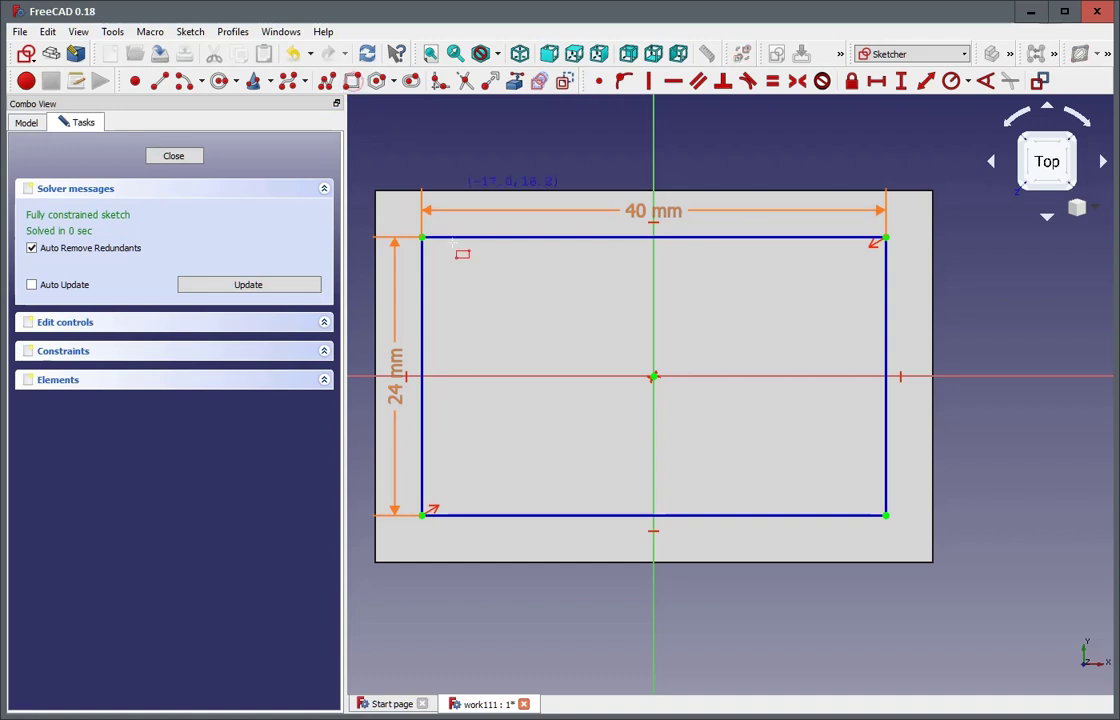
pyautogui.click(424, 515)
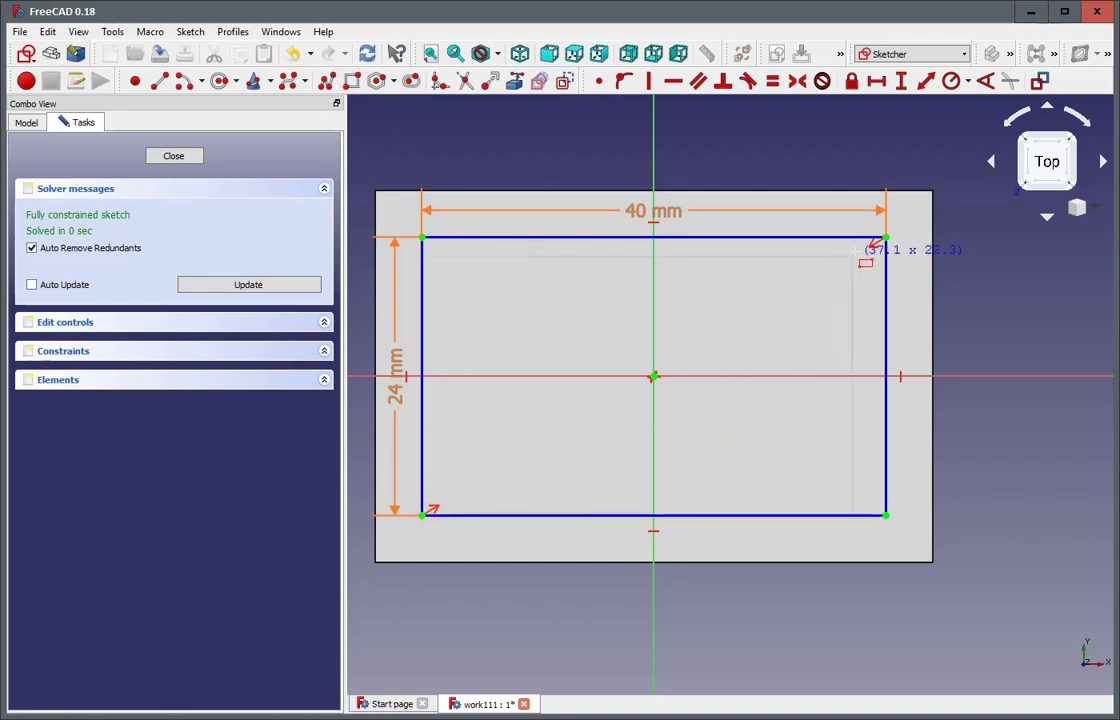
# Finish a rectangle traced over the 40 × 24 mm construction rectangle, corner to corner, and leave the sketch
pyautogui.click(884, 238)
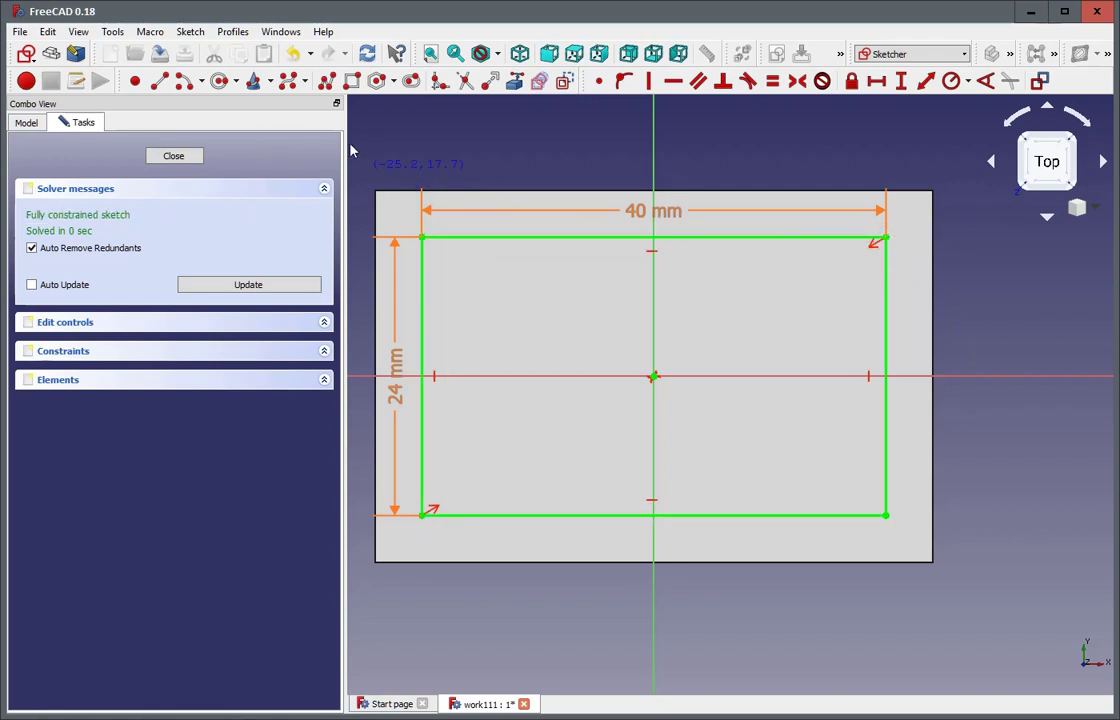
pyautogui.rightClick(538, 155)
pyautogui.click(190, 157)
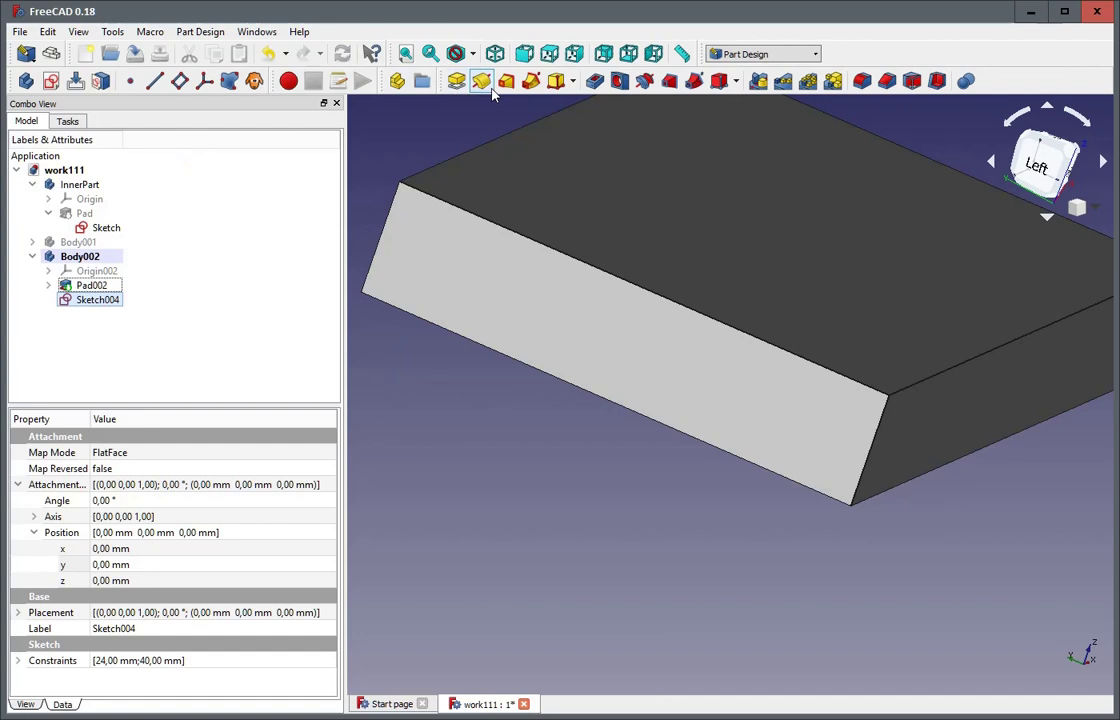
# Pocket the rectangle sketch into the block with a length of 5.10 mm
pyautogui.click(593, 81)
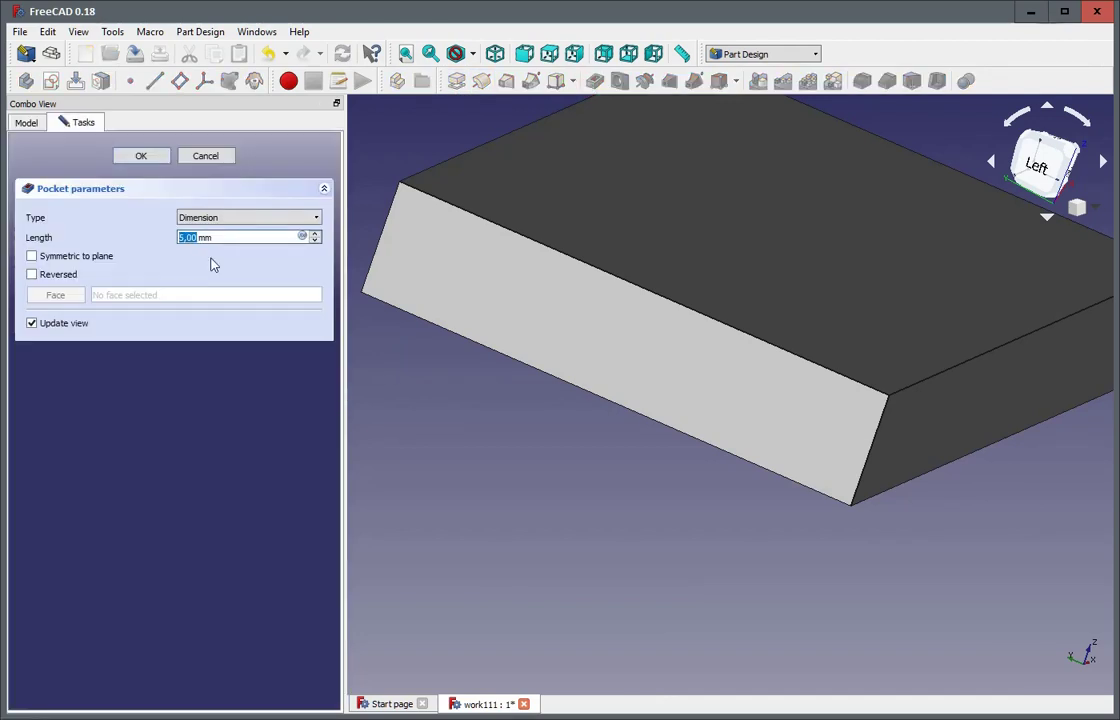
pyautogui.write('5')
pyautogui.press('Return')
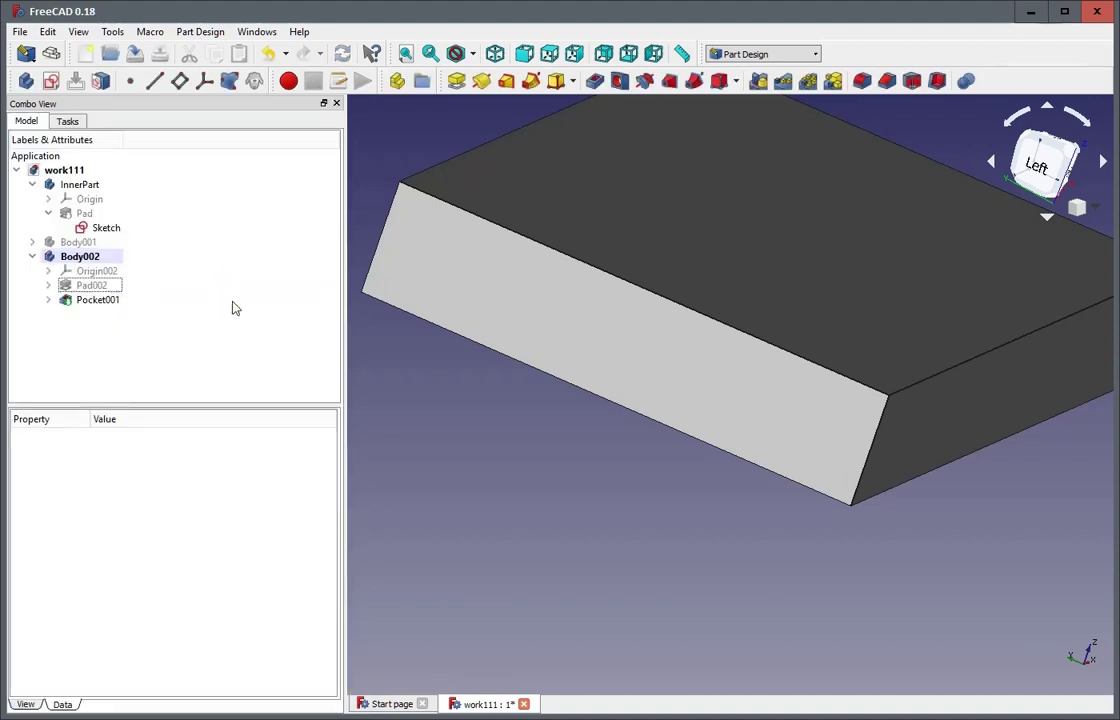
# Reverse the direction of the pocket so that it cuts into the block from its underside
pyautogui.moveTo(908, 573); pyautogui.dragTo(889, 480, button='middle')
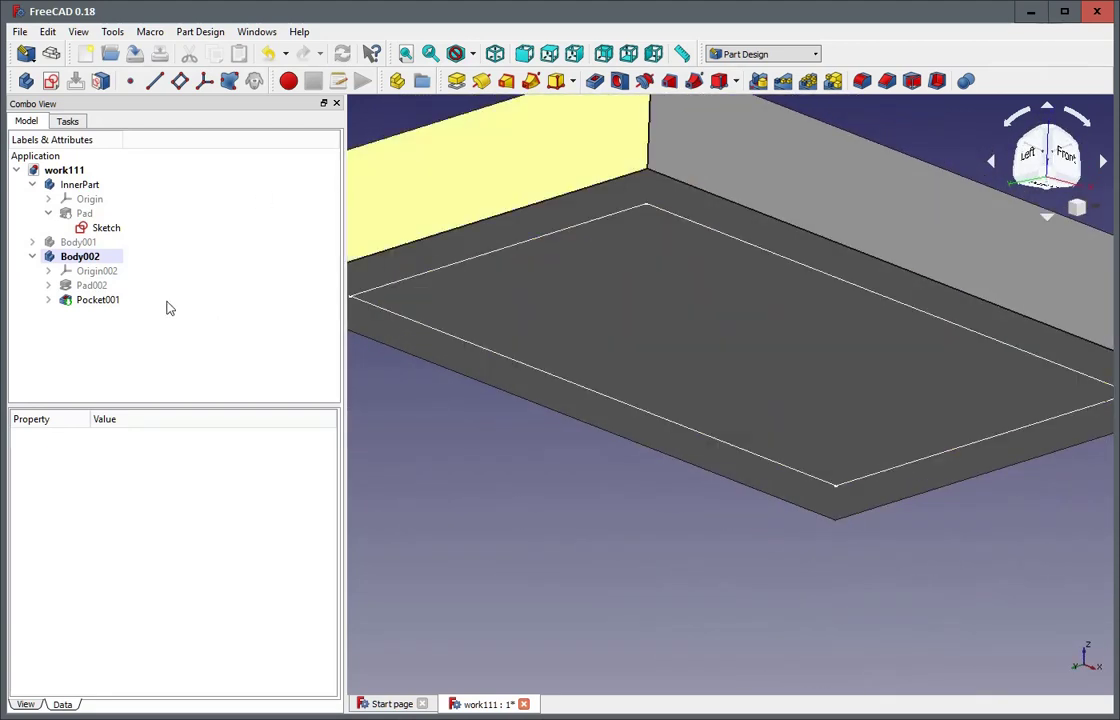
pyautogui.click(100, 300)
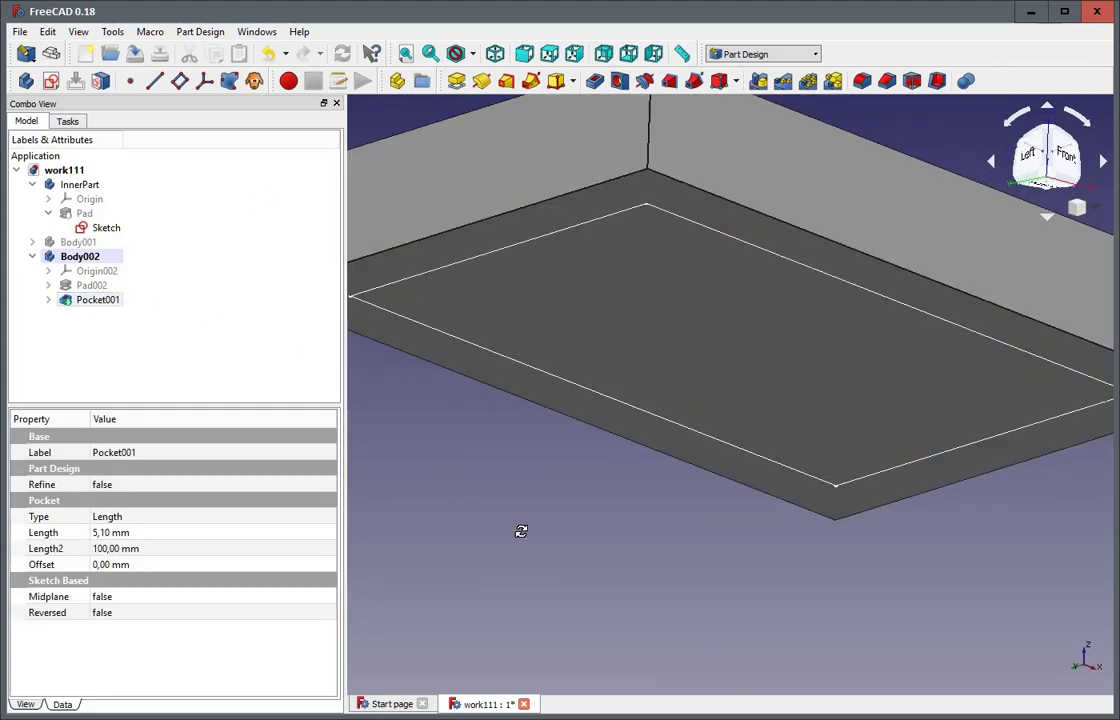
pyautogui.moveTo(520, 531); pyautogui.dragTo(547, 561, button='middle')
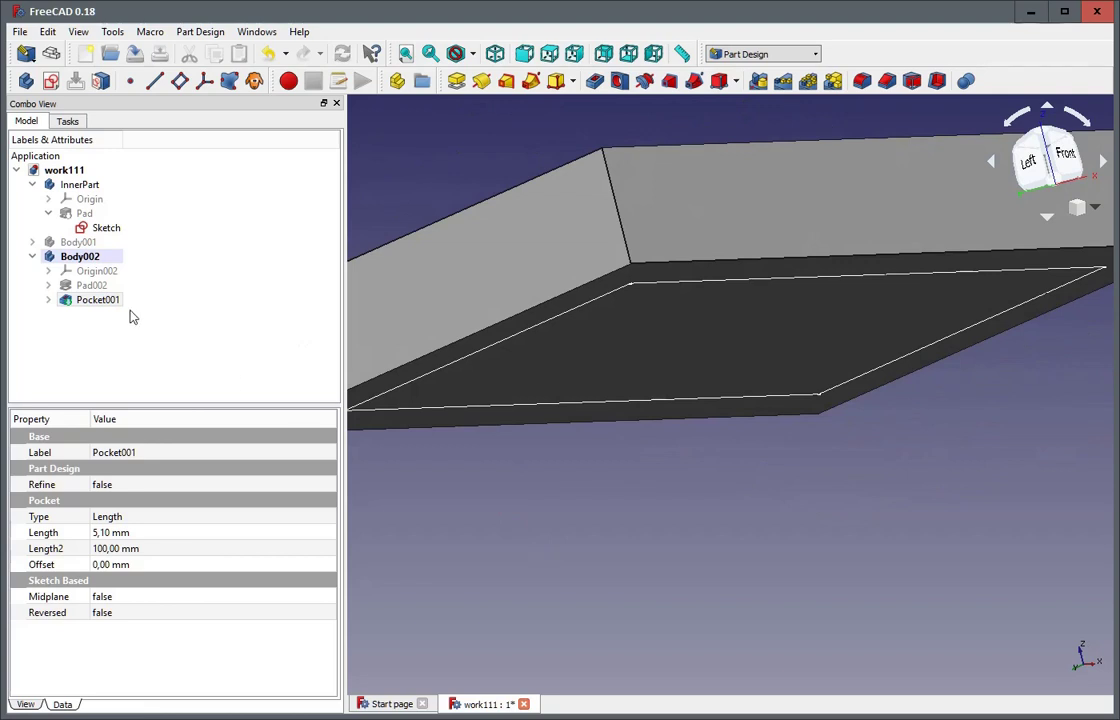
pyautogui.click(84, 300)
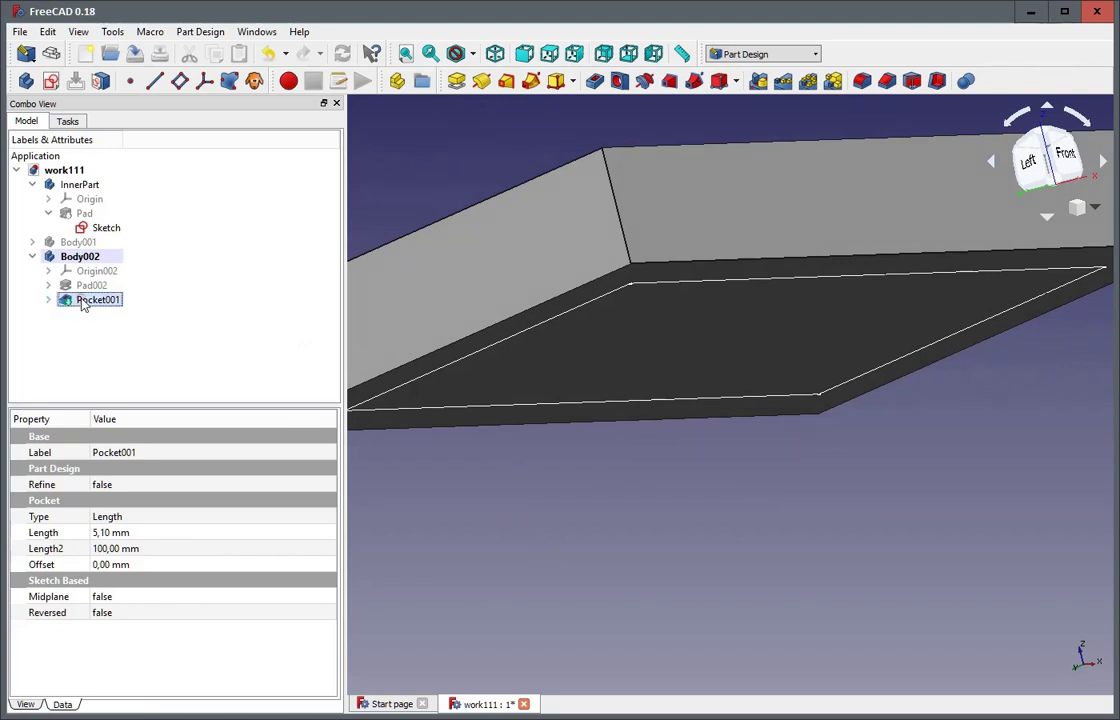
pyautogui.doubleClick(84, 300)
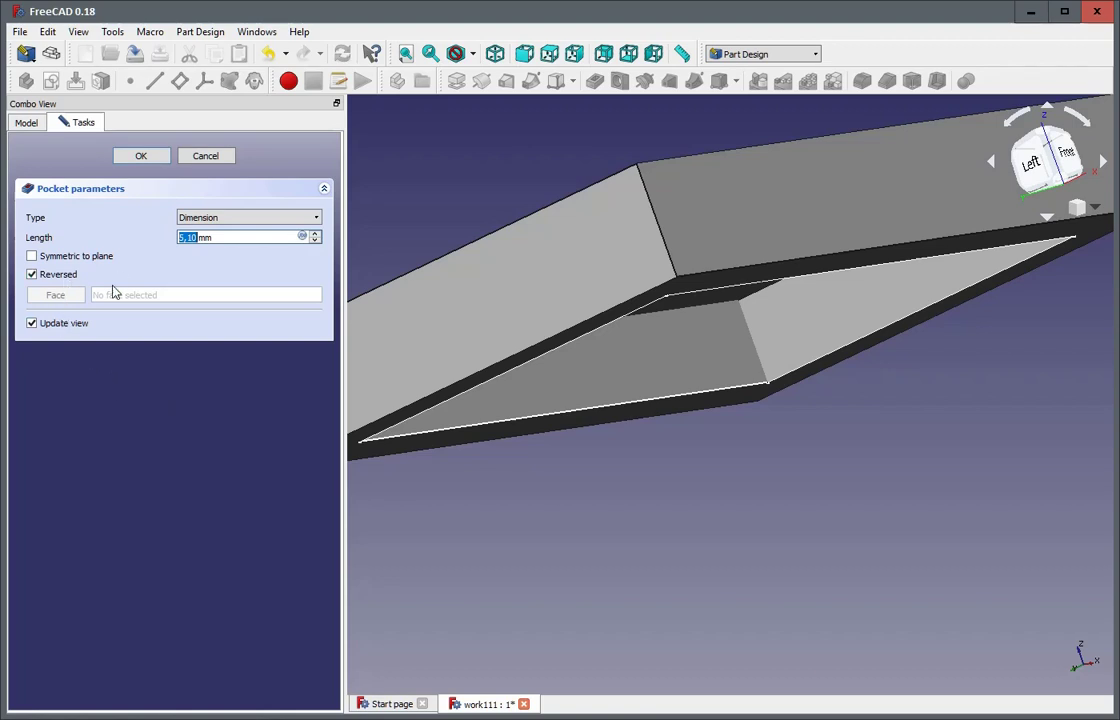
pyautogui.click(42, 279)
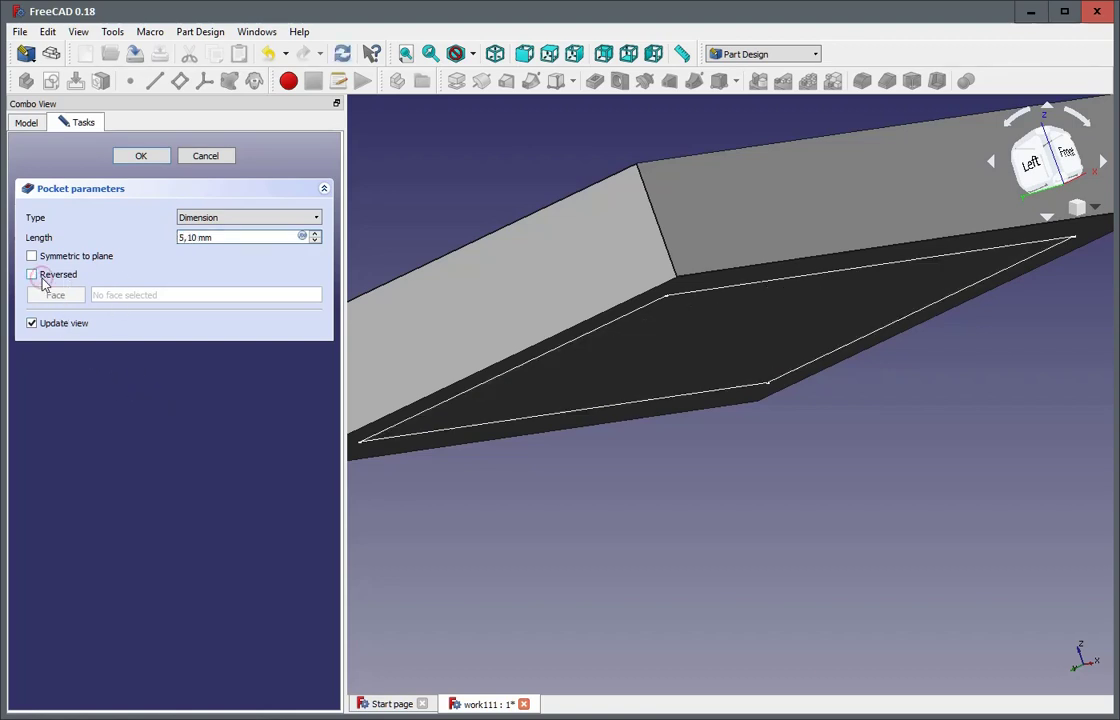
pyautogui.click(42, 280)
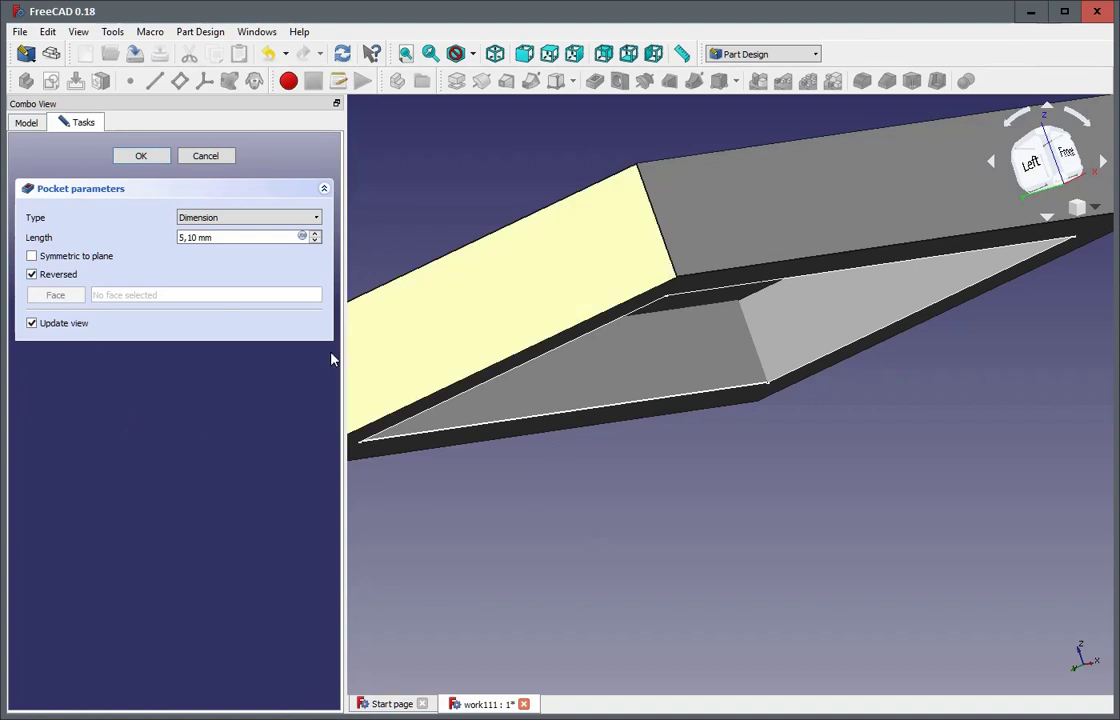
pyautogui.moveTo(684, 519)
pyautogui.mouseDown(button='middle')
pyautogui.moveTo(692, 560)
pyautogui.moveTo(675, 505)
pyautogui.moveTo(670, 515)
pyautogui.mouseUp(button='middle')
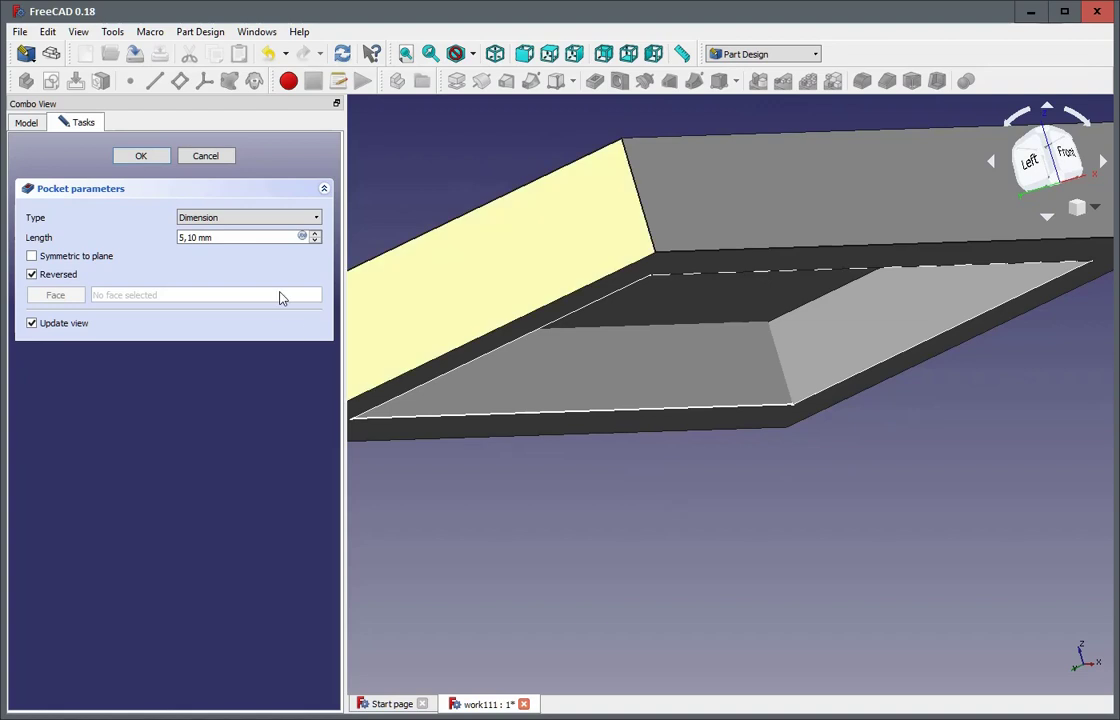
pyautogui.click(143, 156)
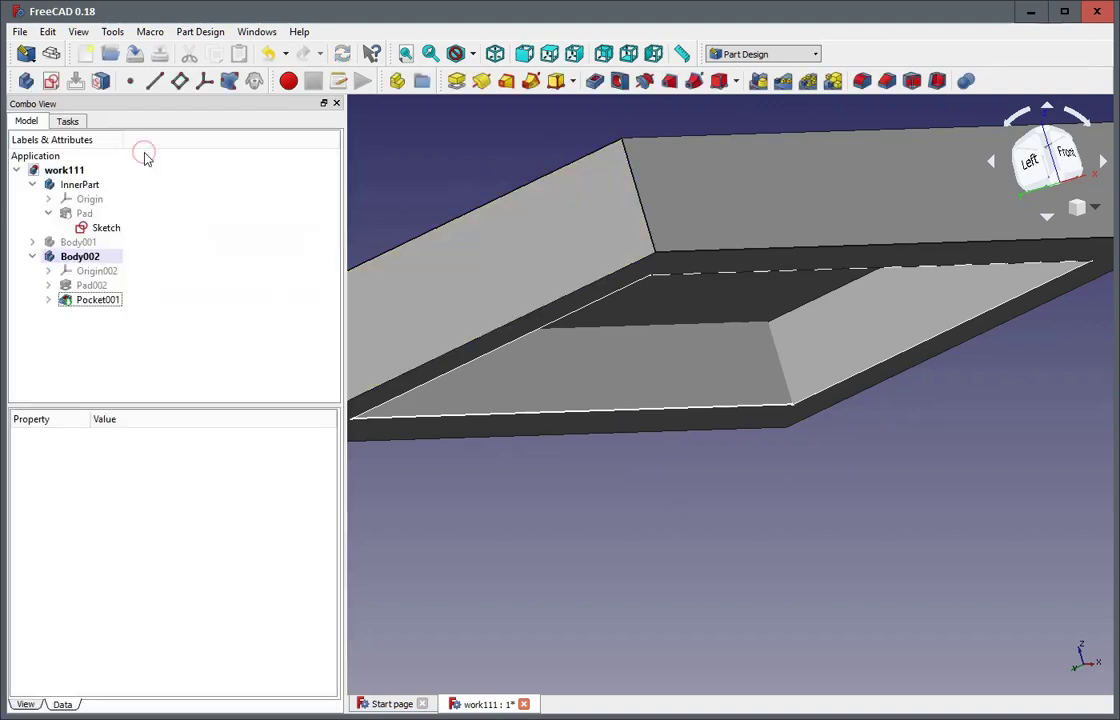
# Set the attachment Z position of the pocket's sketch to 1 mm
pyautogui.click(48, 300)
pyautogui.click(107, 316)
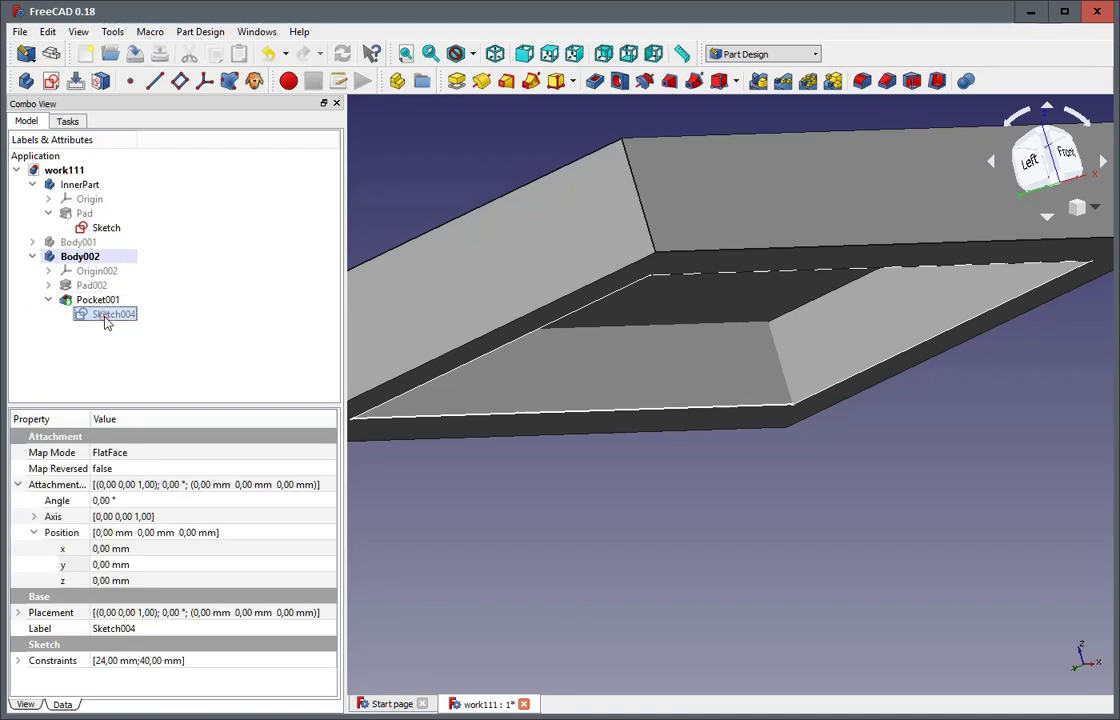
pyautogui.click(184, 581)
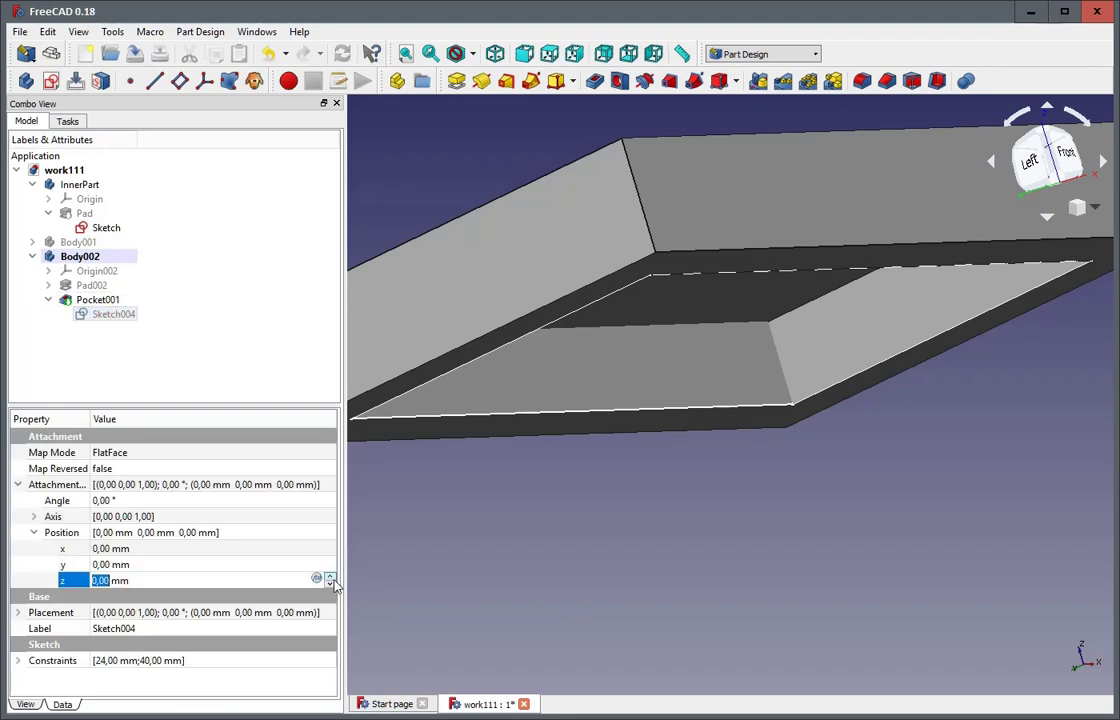
pyautogui.click(331, 578)
pyautogui.click(277, 567)
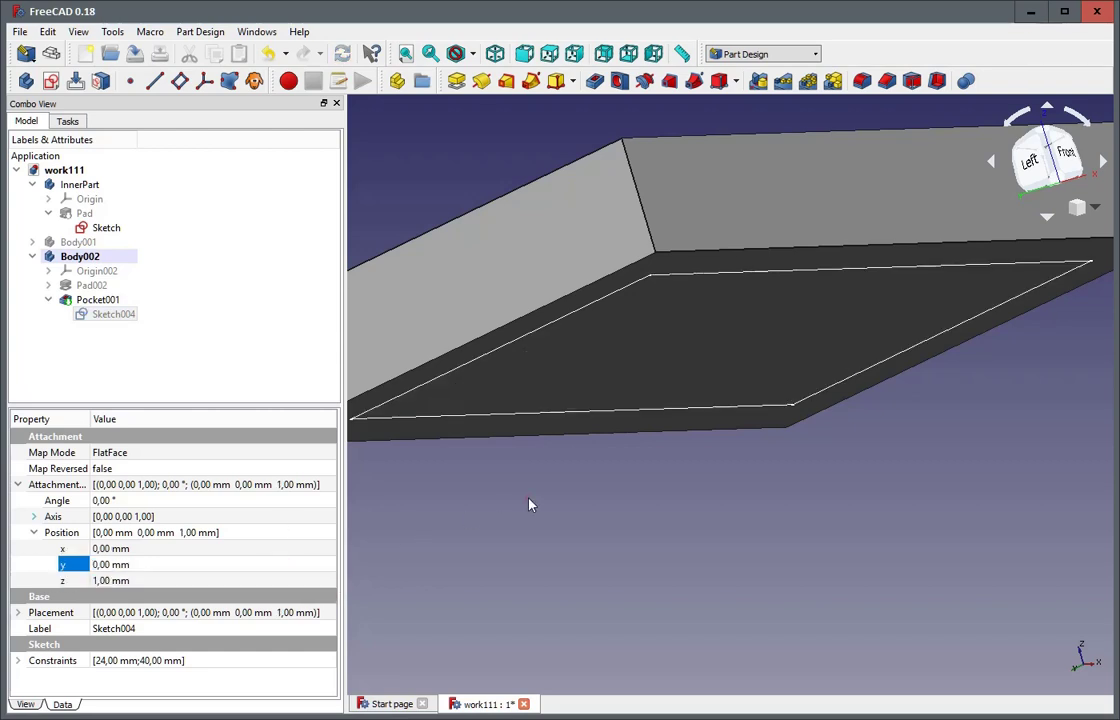
# Examine the block's internal cavity using a clipping plane in a custom direction aligned to the view, and close the clipping
pyautogui.moveTo(527, 505); pyautogui.dragTo(527, 522, button='middle')
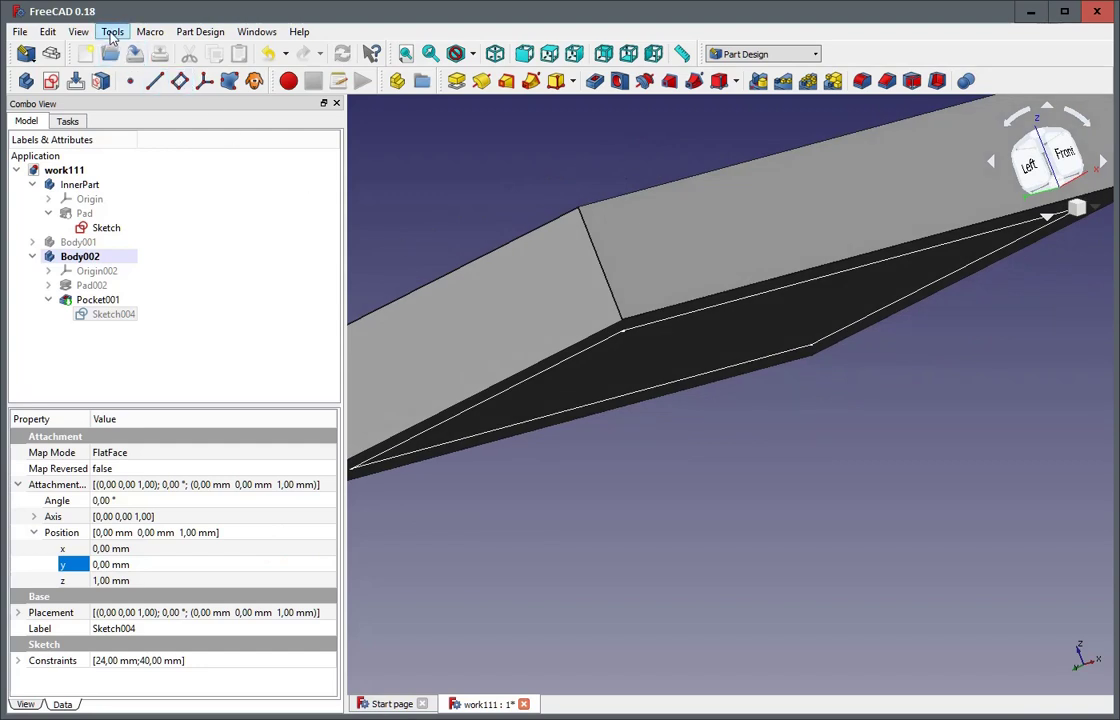
pyautogui.click(112, 31)
pyautogui.moveTo(78, 31)
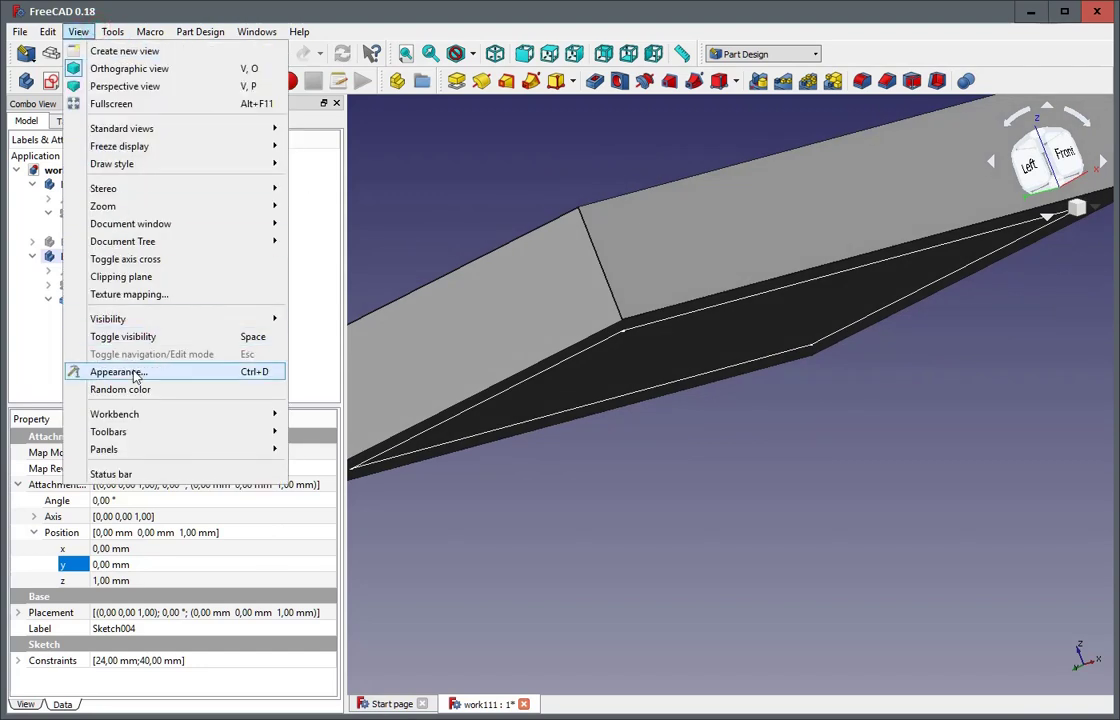
pyautogui.click(128, 278)
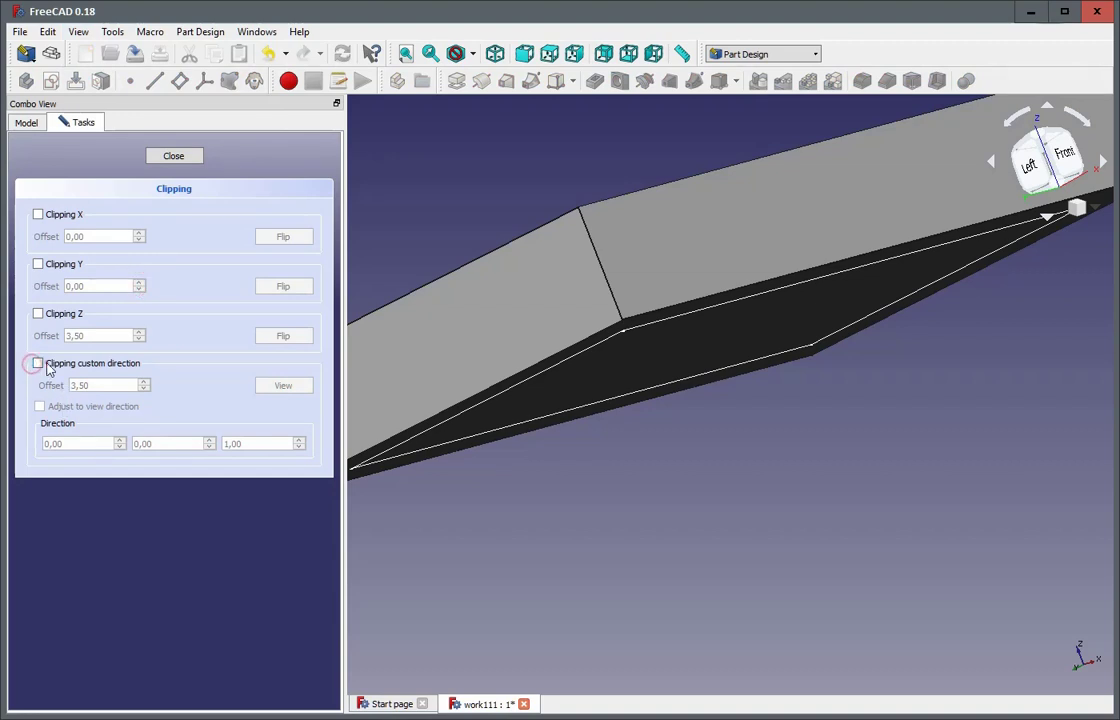
pyautogui.click(38, 364)
pyautogui.click(276, 386)
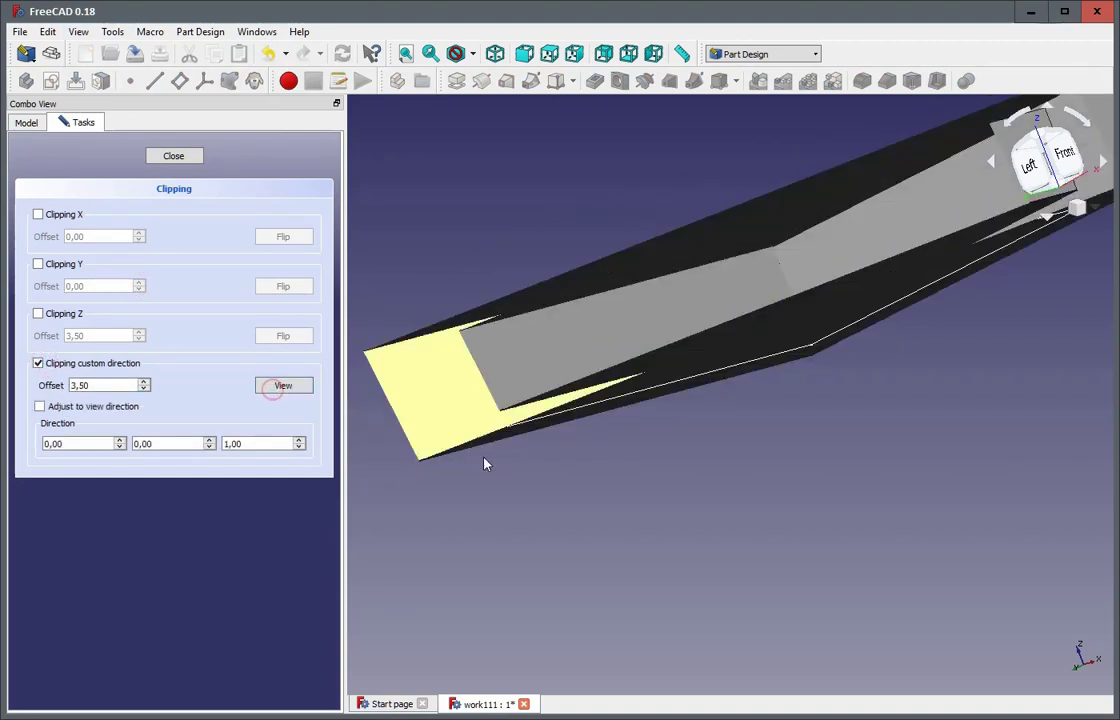
pyautogui.moveTo(485, 460); pyautogui.dragTo(712, 480, button='middle')
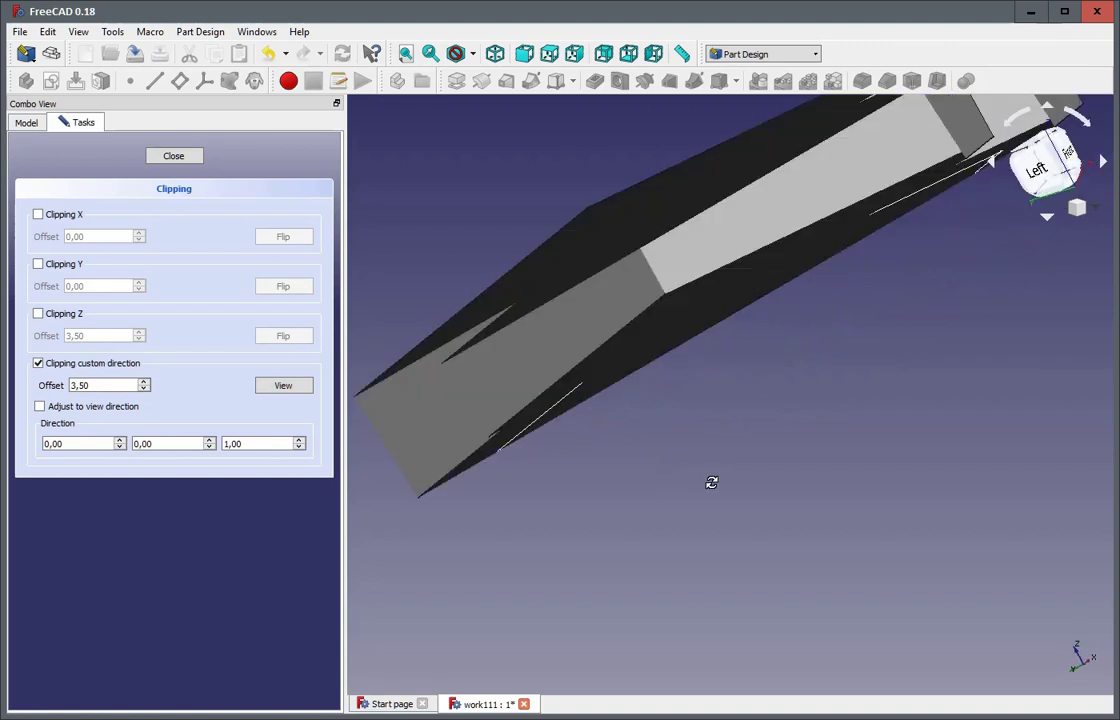
pyautogui.click(168, 158)
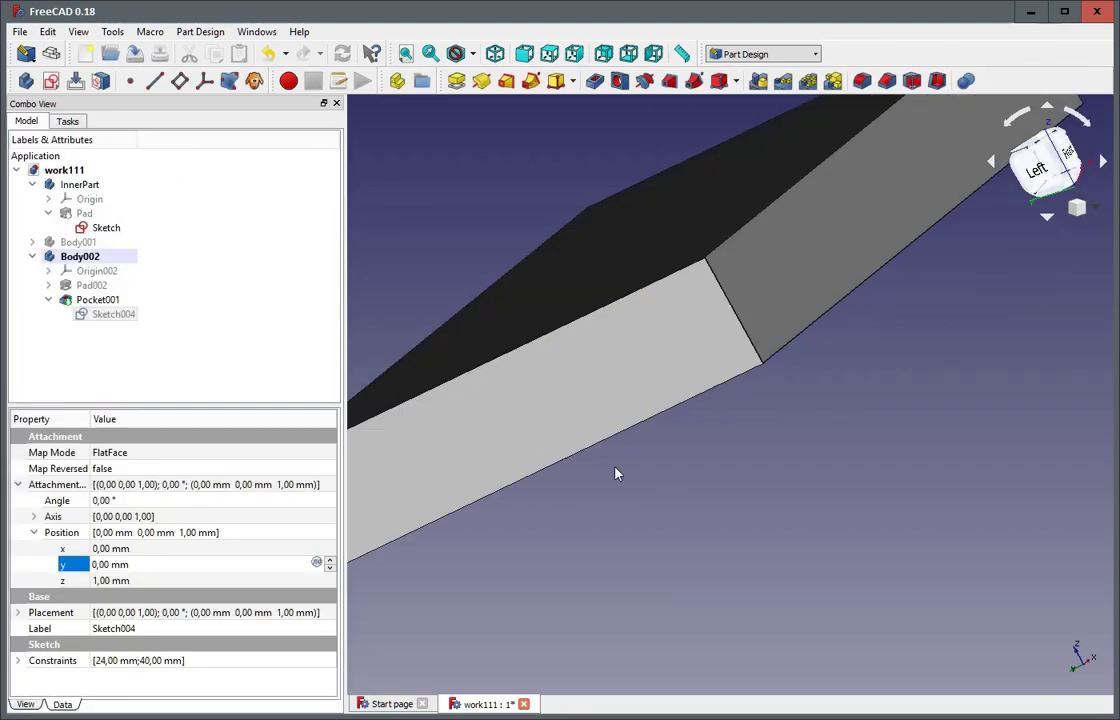
pyautogui.scroll(-5, 625, 475)
pyautogui.moveTo(819, 323); pyautogui.dragTo(840, 370, button='middle')
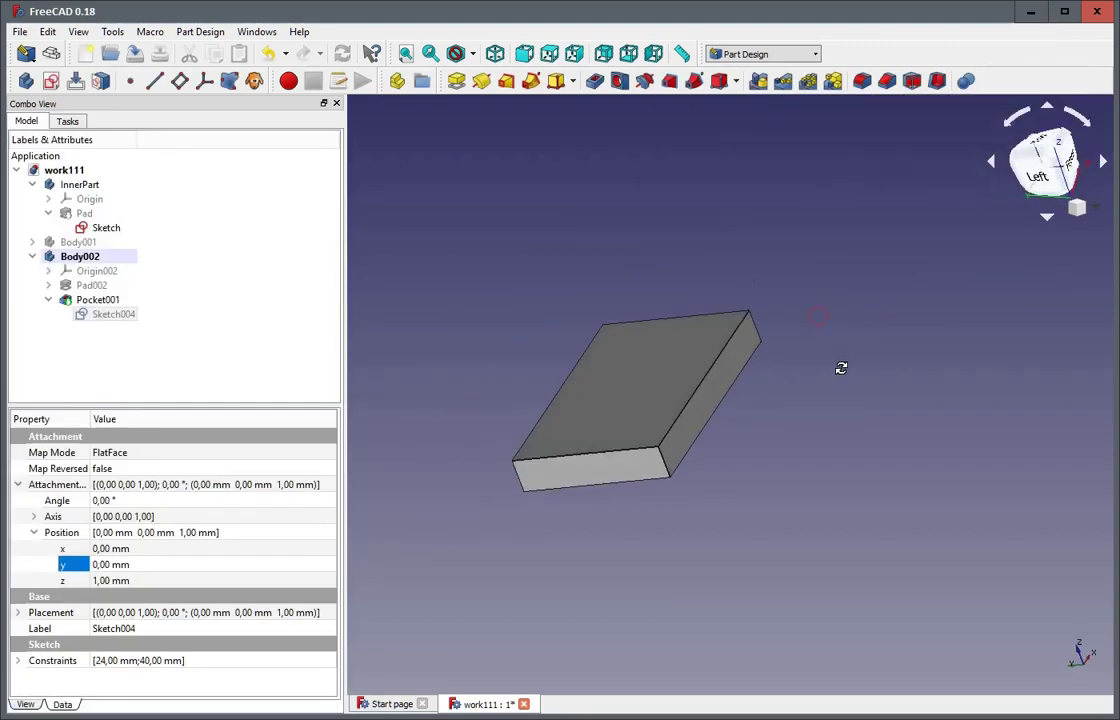
pyautogui.scroll(3, 563, 553)
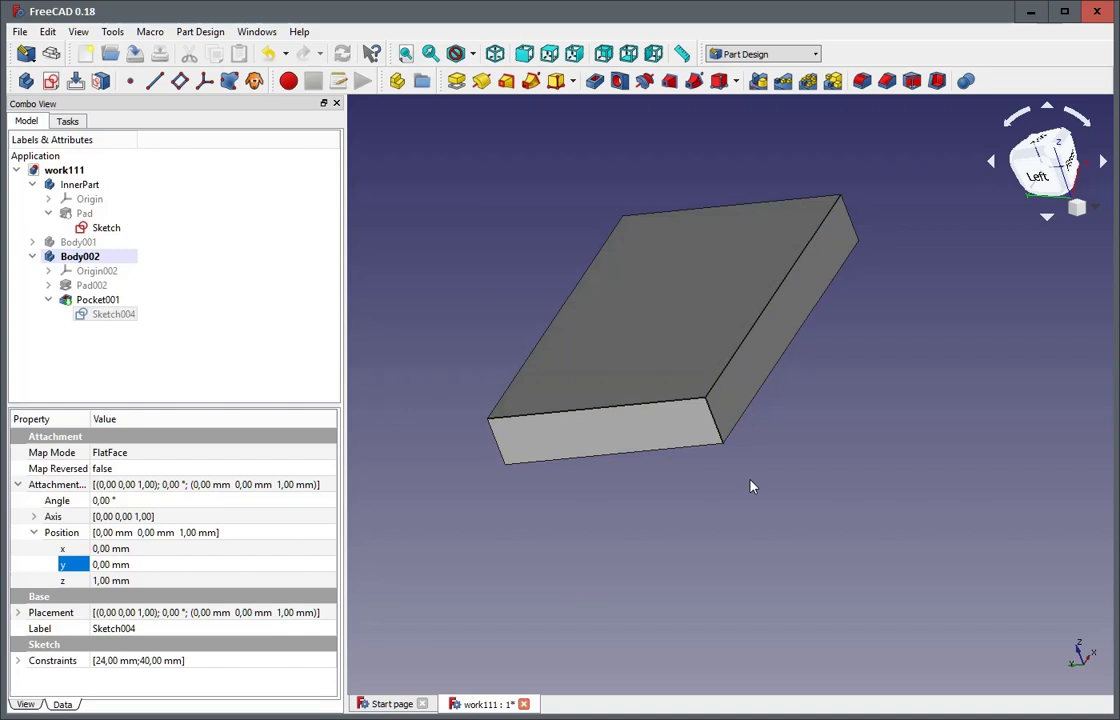
pyautogui.scroll(2, 767, 484)
pyautogui.scroll(-2, 767, 484)
pyautogui.scroll(2, 707, 263)
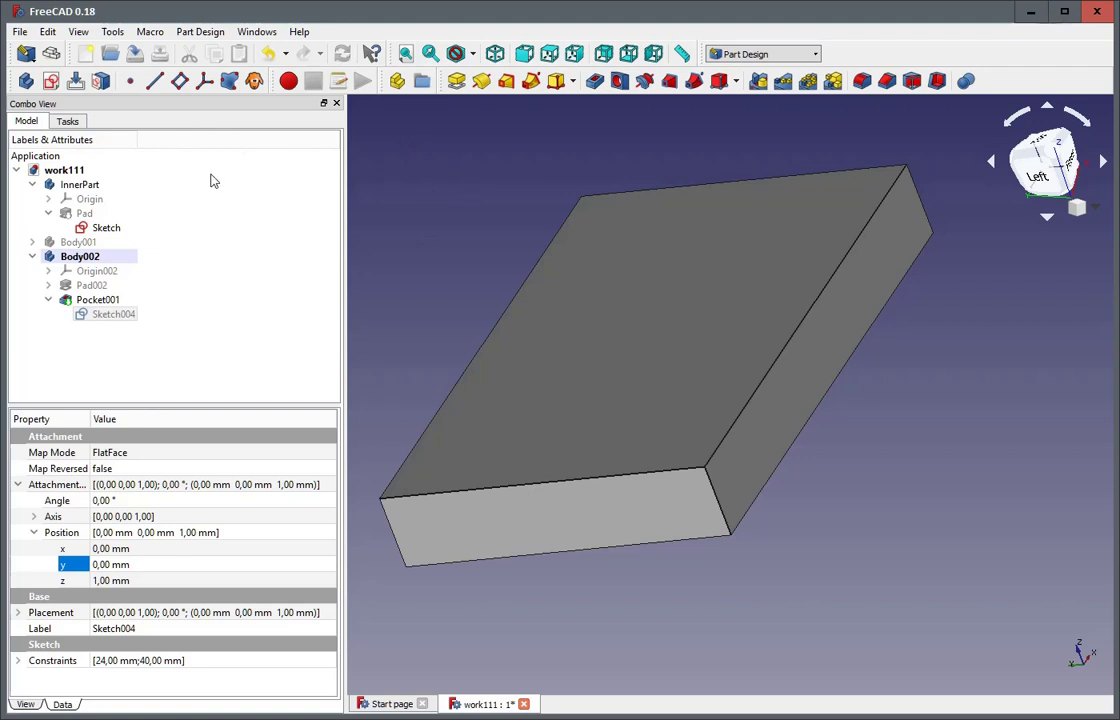
pyautogui.click(51, 82)
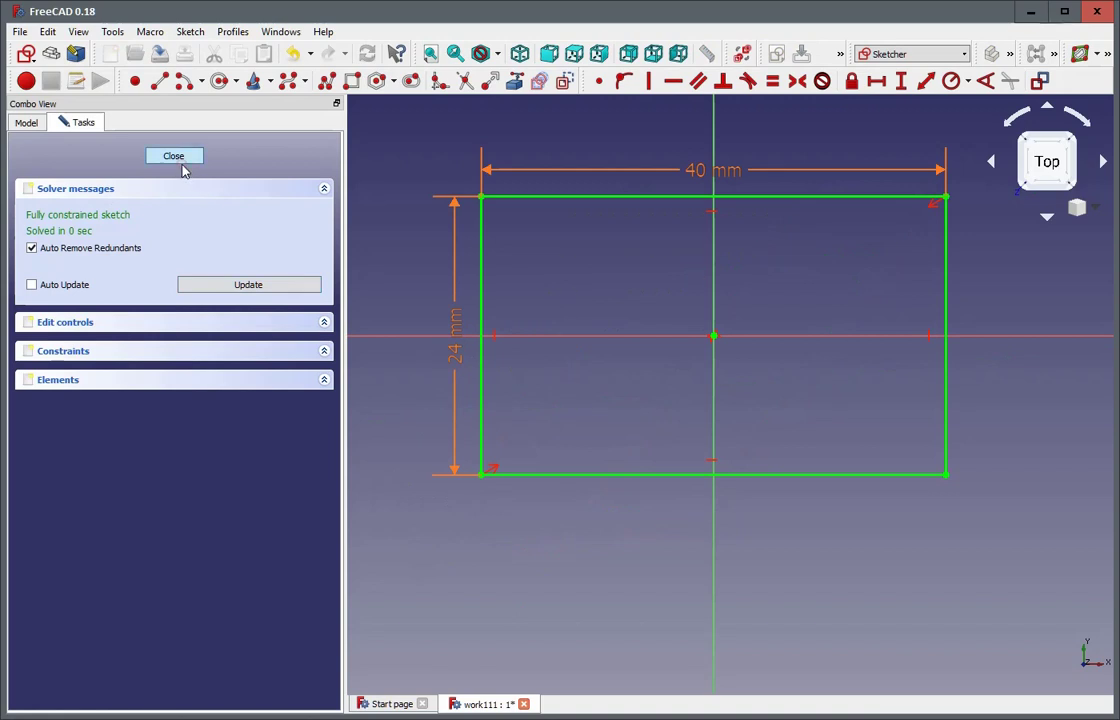
pyautogui.click(180, 160)
pyautogui.click(196, 324)
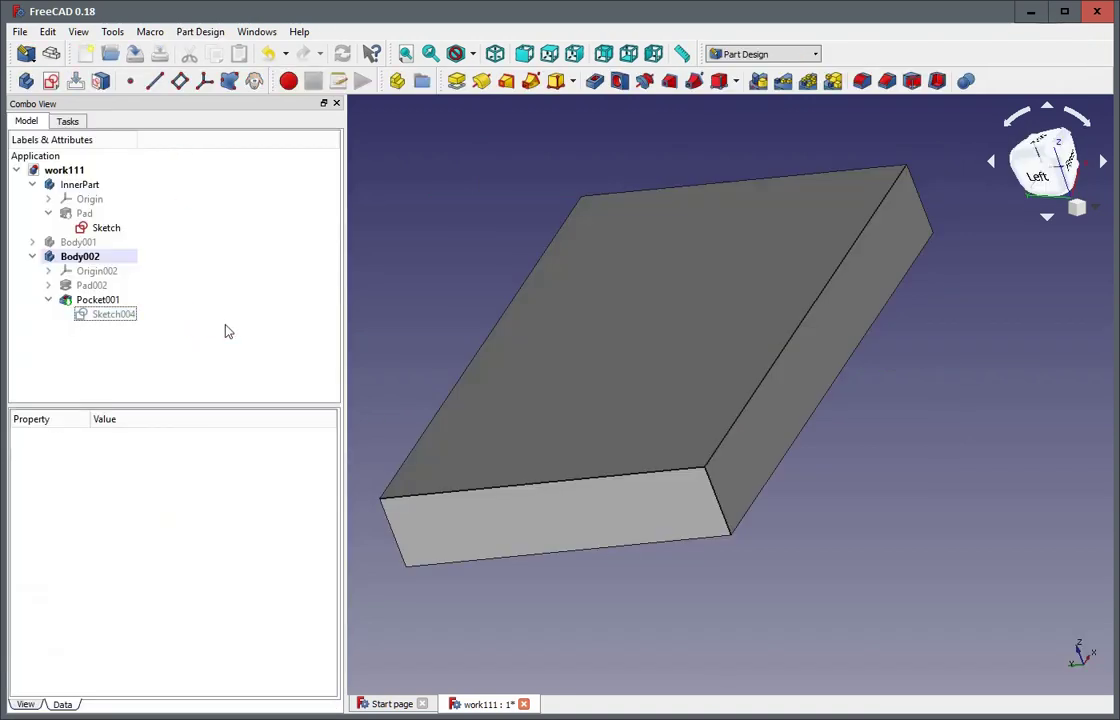
# Create a new sketch on the XY base plane of the active body
pyautogui.click(50, 82)
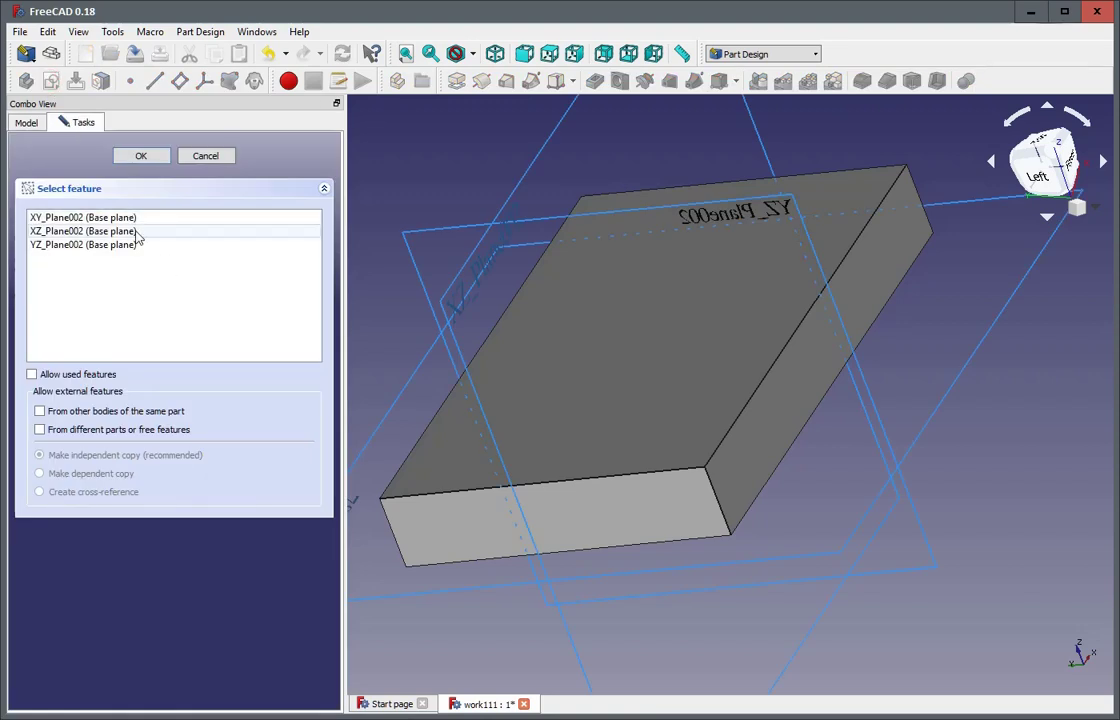
pyautogui.click(87, 219)
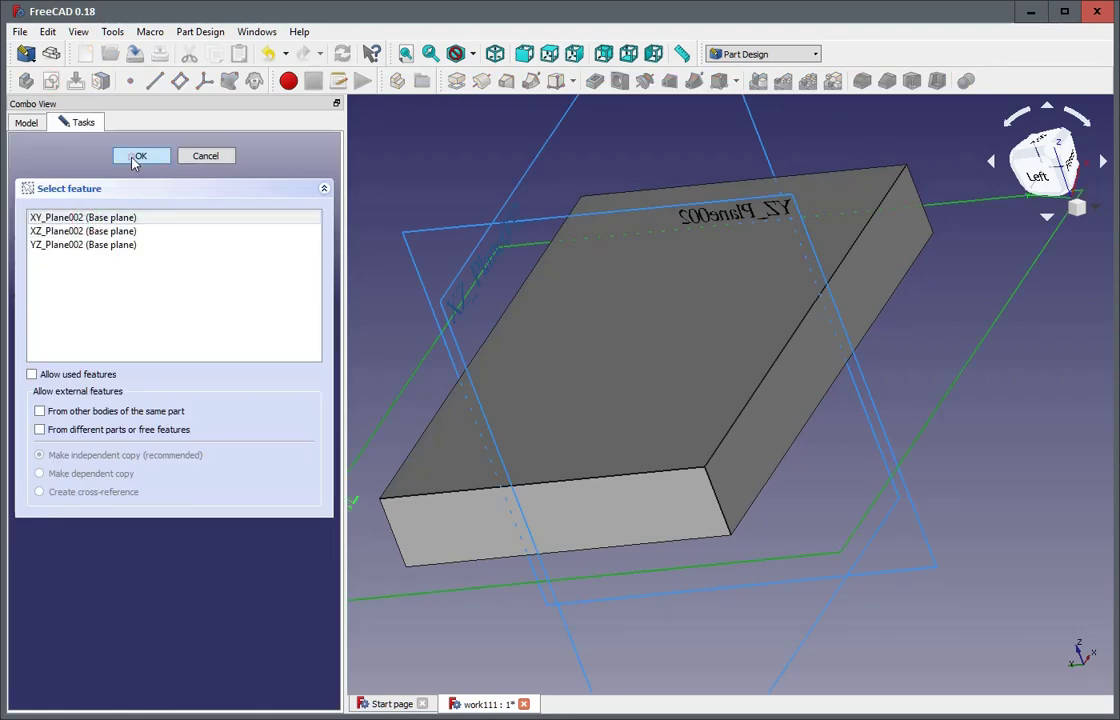
pyautogui.click(134, 157)
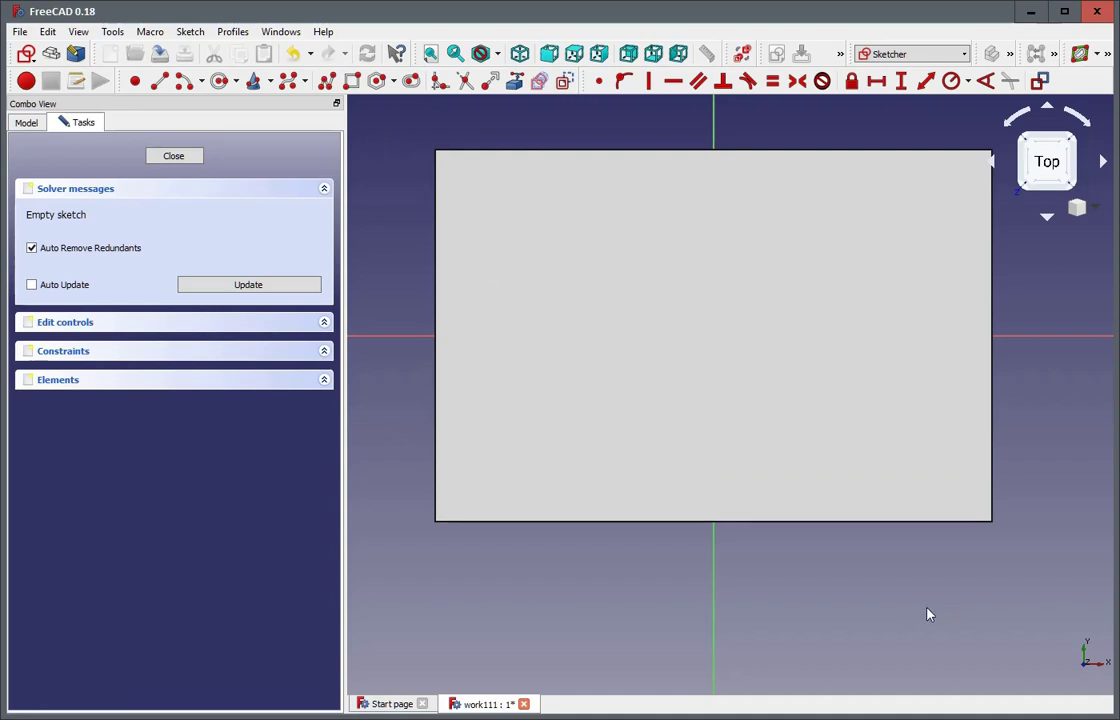
# Show the sketch in section view, carbon-copy the pocket's 40 × 24 mm rectangle into it, and leave the sketch
pyautogui.click(185, 34)
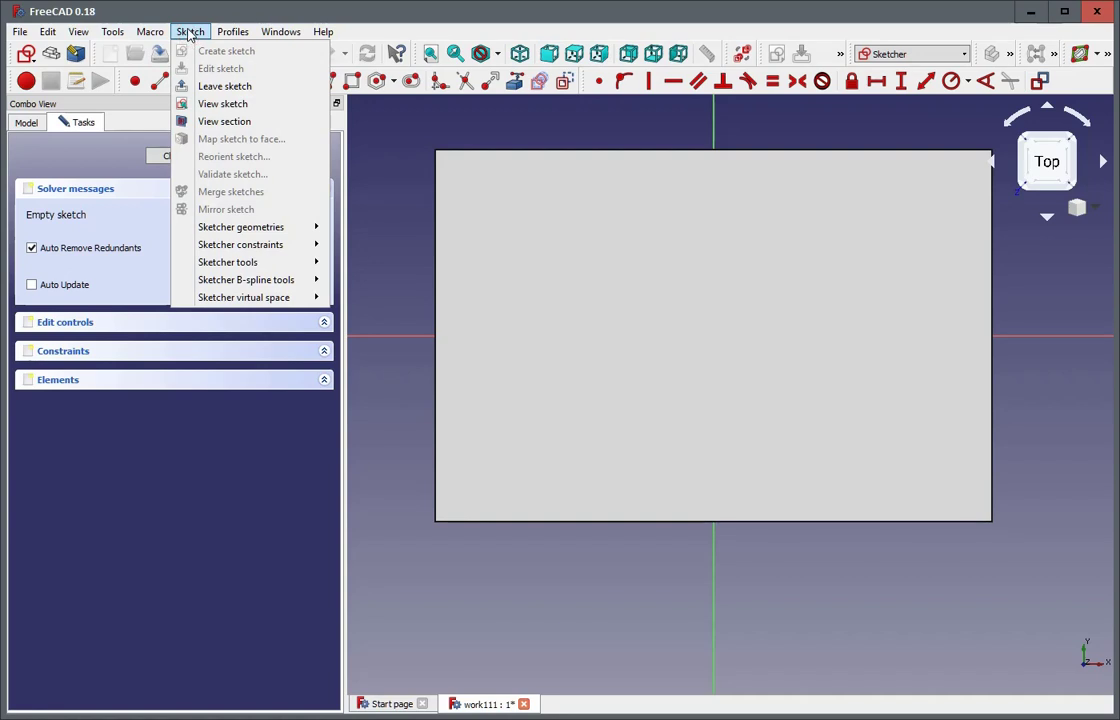
pyautogui.click(214, 121)
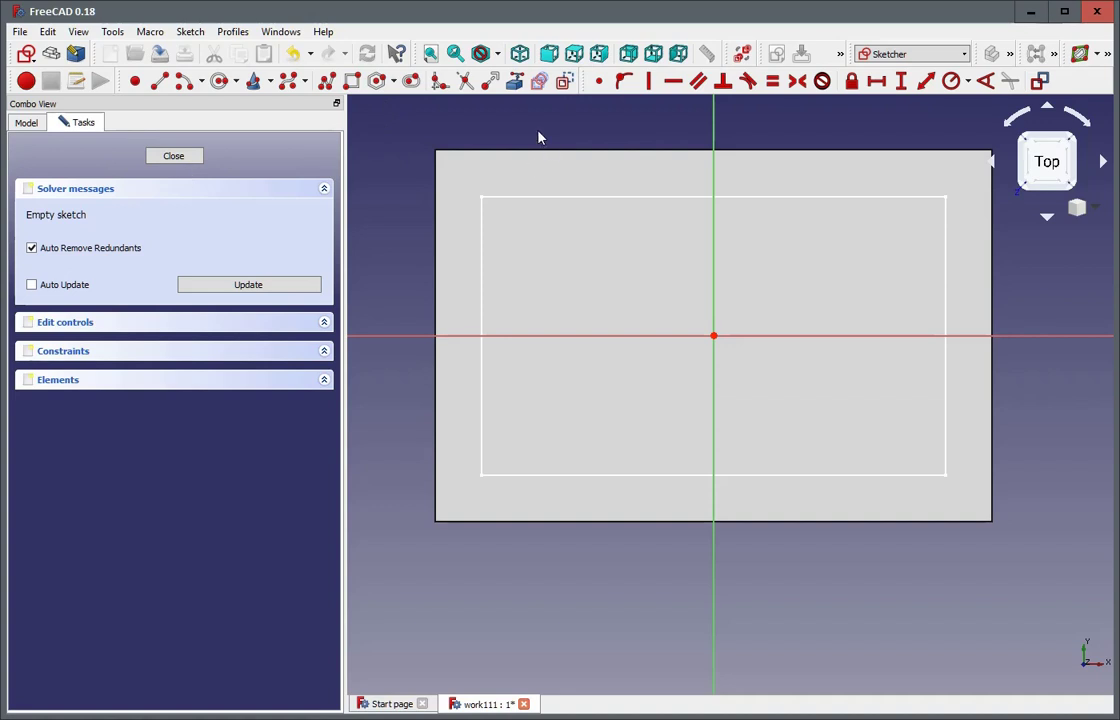
pyautogui.click(539, 84)
pyautogui.click(563, 198)
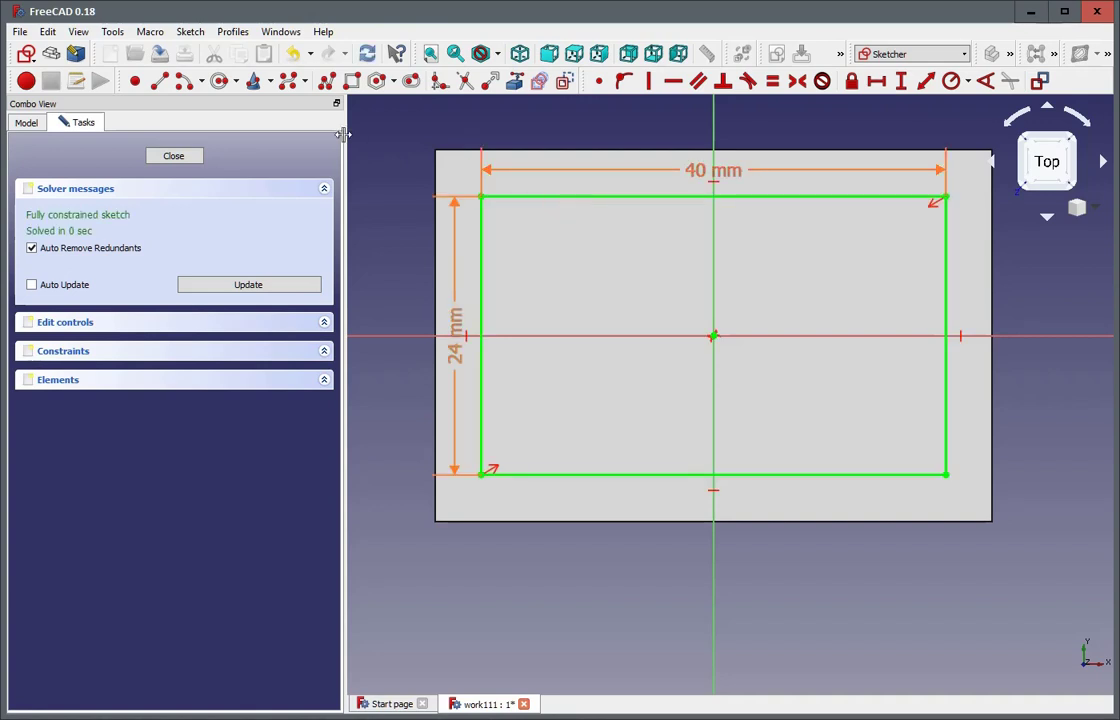
pyautogui.click(174, 156)
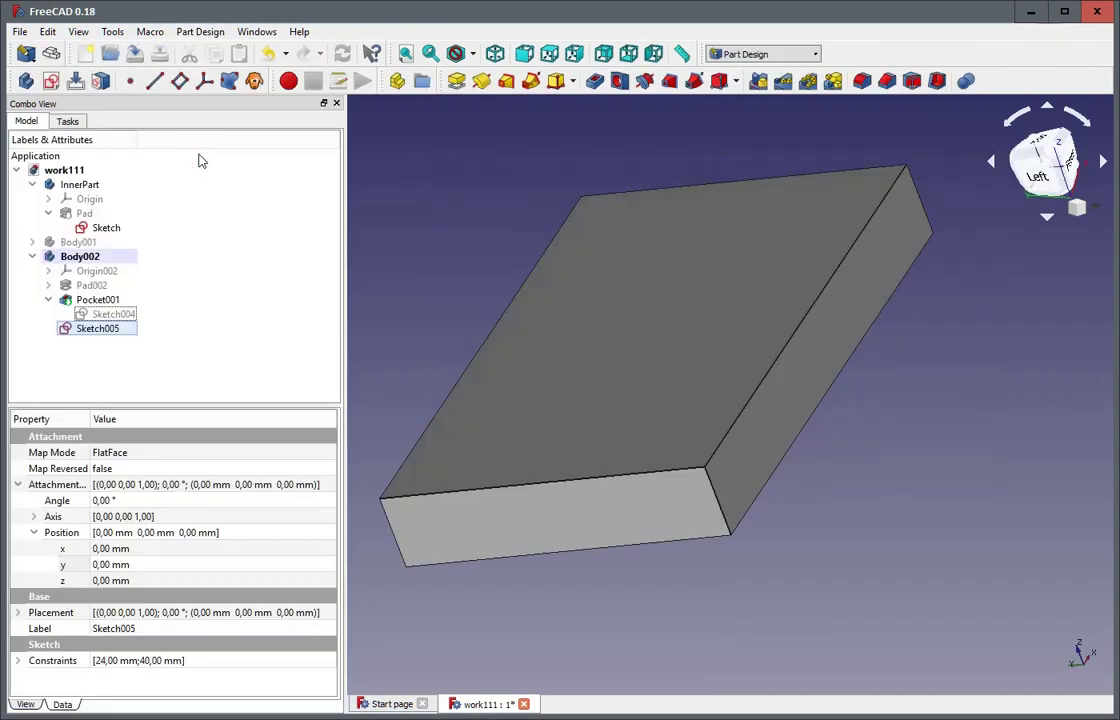
# Reopen the copied sketch in section view and draw a tall second rectangle straddling the left side of the 40 × 24 mm rectangle
pyautogui.doubleClick(110, 329)
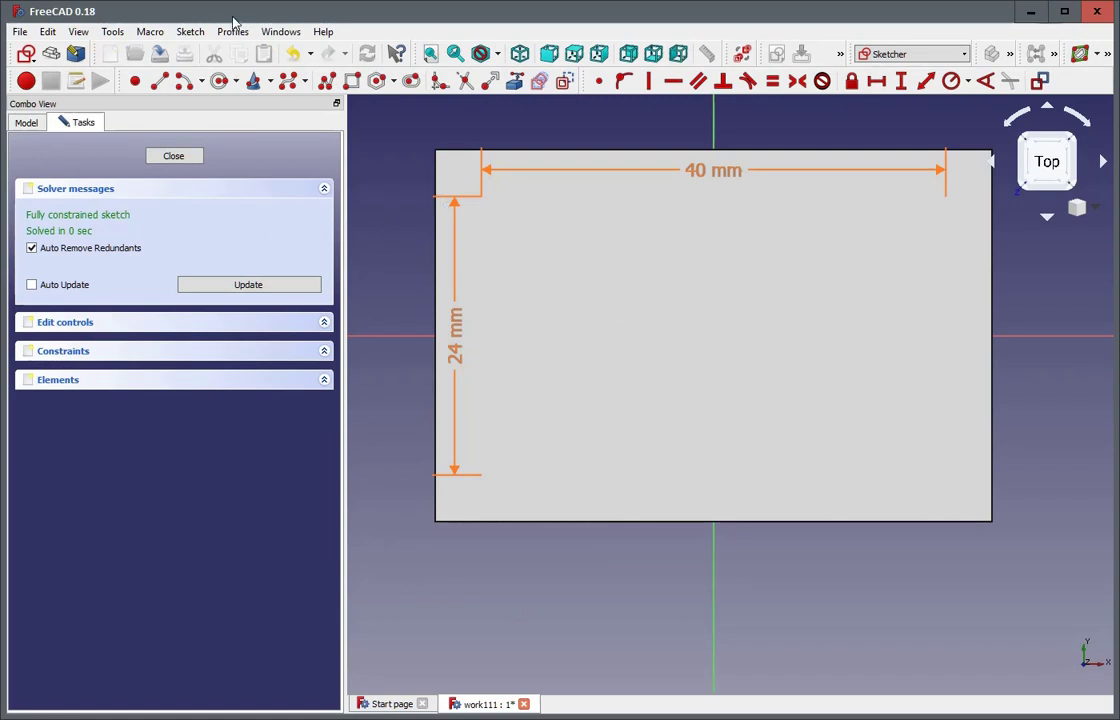
pyautogui.click(190, 31)
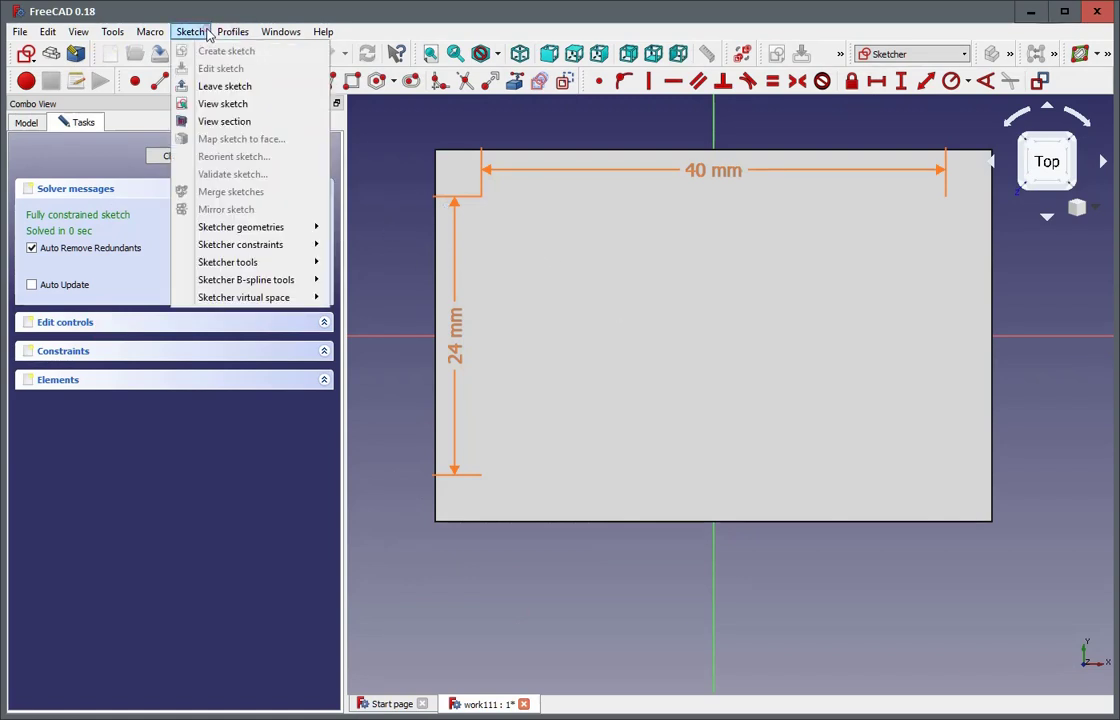
pyautogui.click(212, 121)
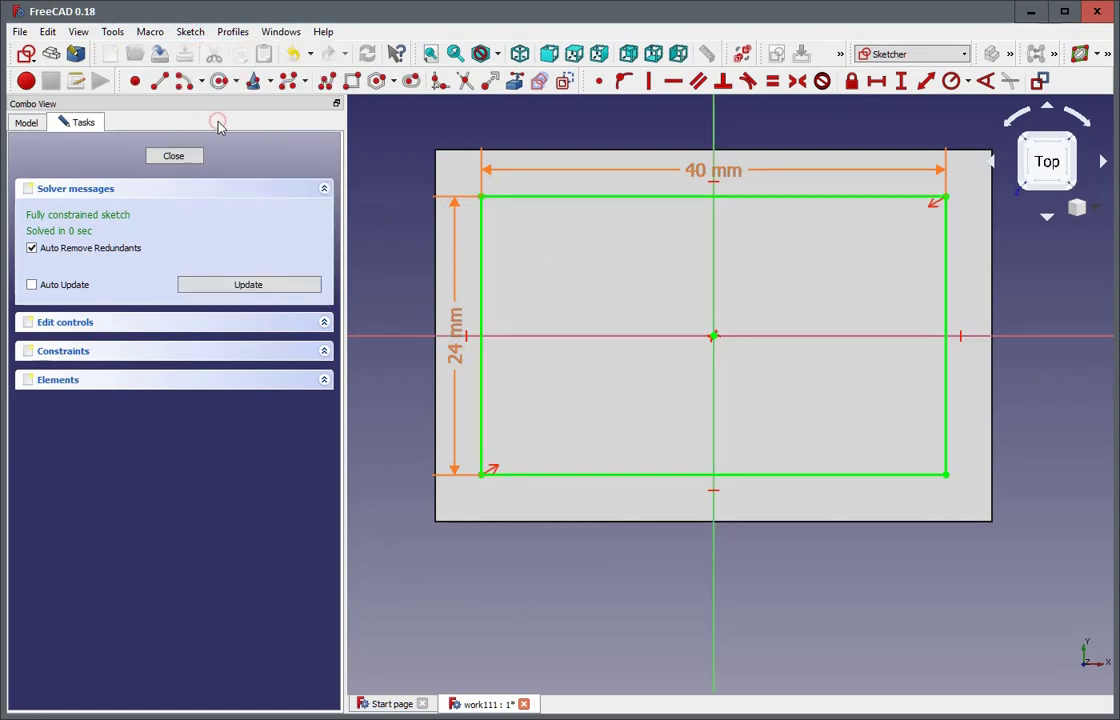
pyautogui.click(349, 80)
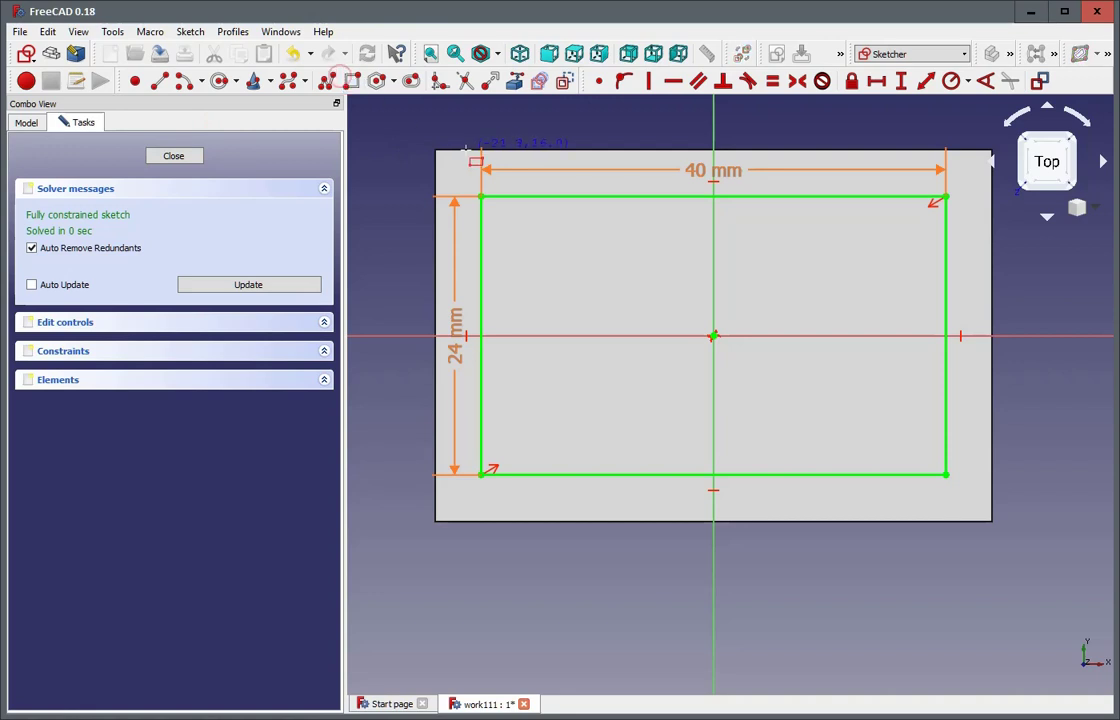
pyautogui.click(396, 180)
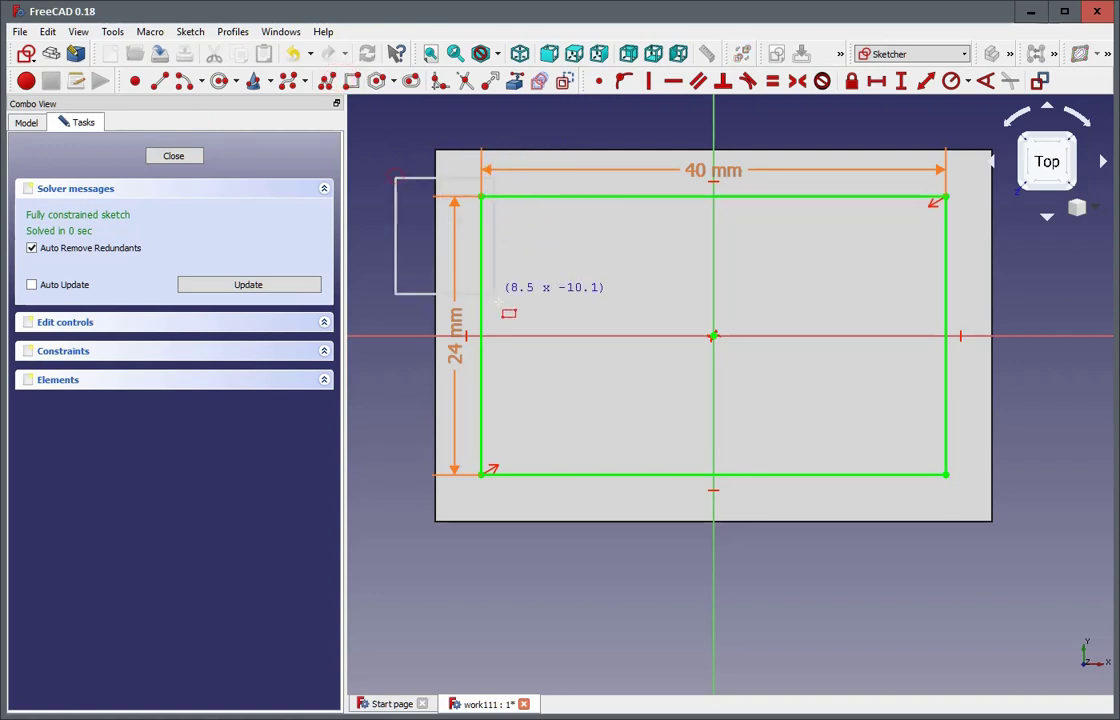
pyautogui.click(587, 499)
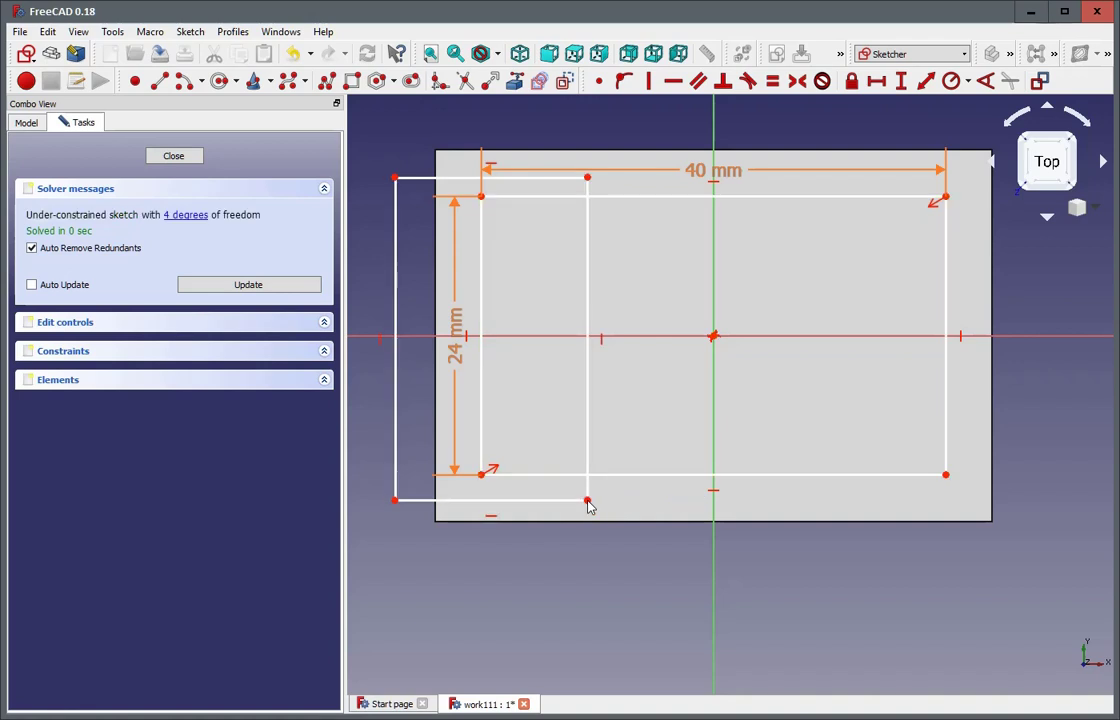
pyautogui.rightClick(544, 541)
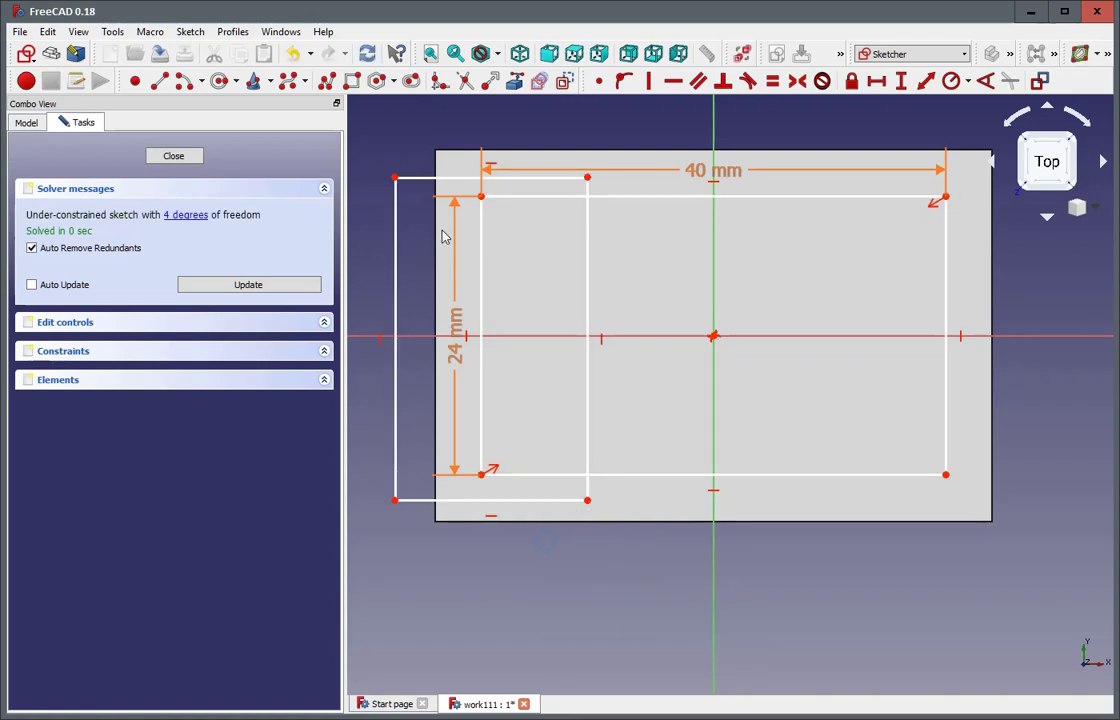
# Constrain the horizontal distance between the 40 × 24 mm rectangle's upper-left corner and the new rectangle's upper-right corner to 4 mm
pyautogui.click(876, 83)
pyautogui.click(481, 196)
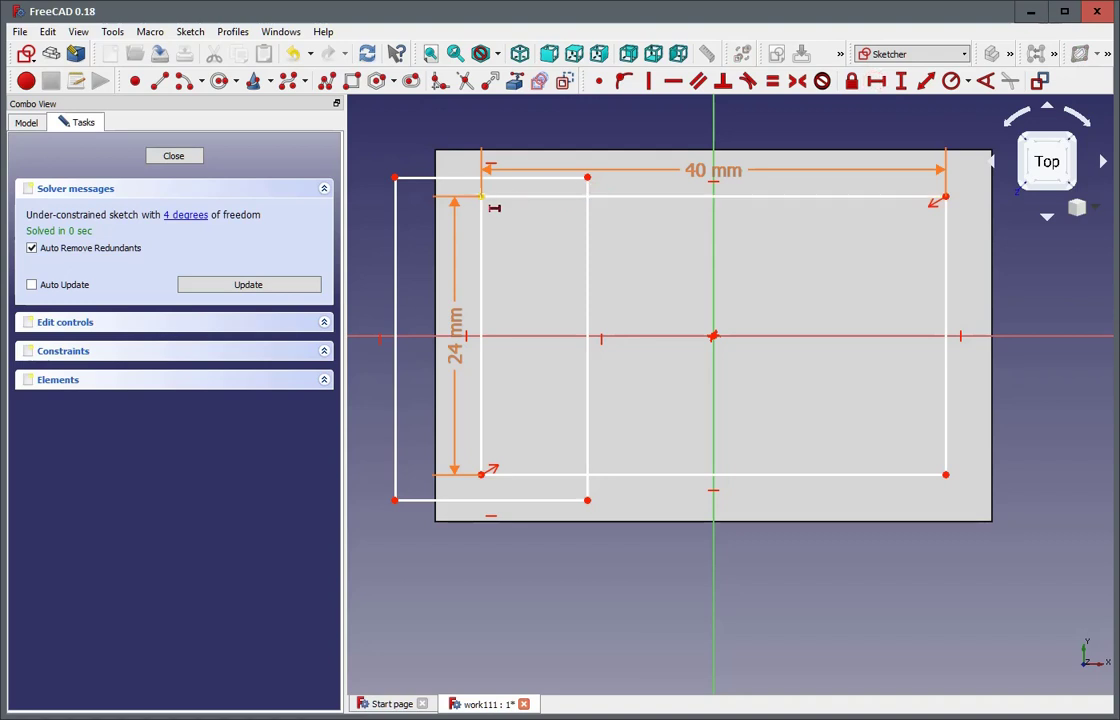
pyautogui.click(589, 179)
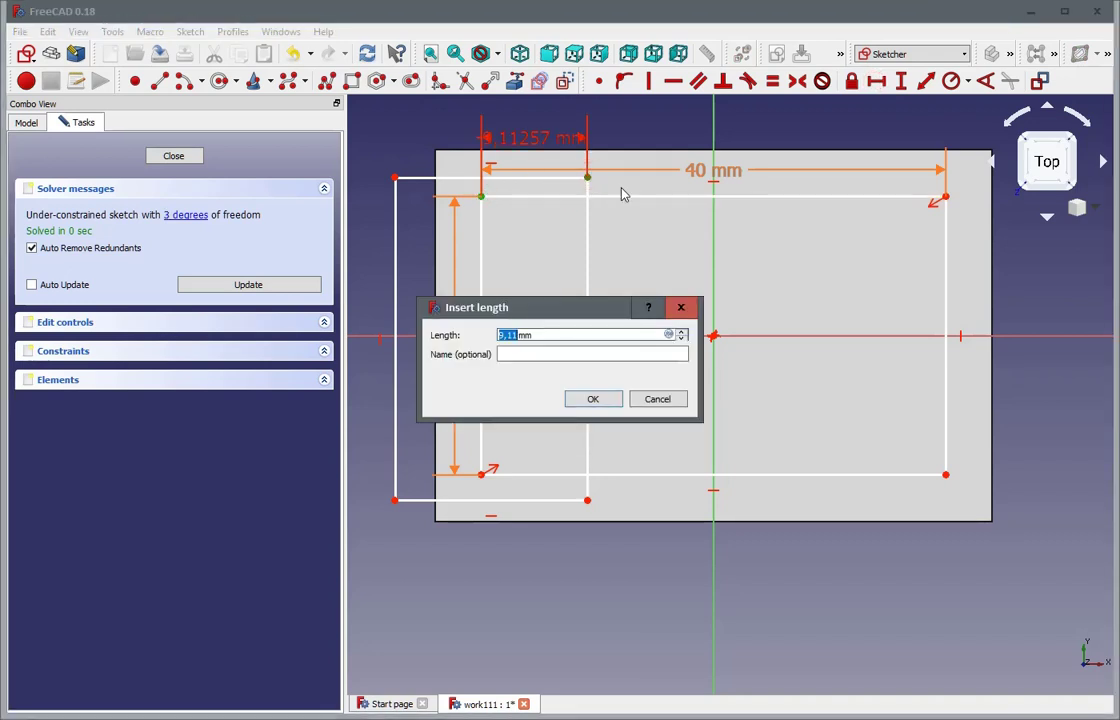
pyautogui.write('4')
pyautogui.click(593, 400)
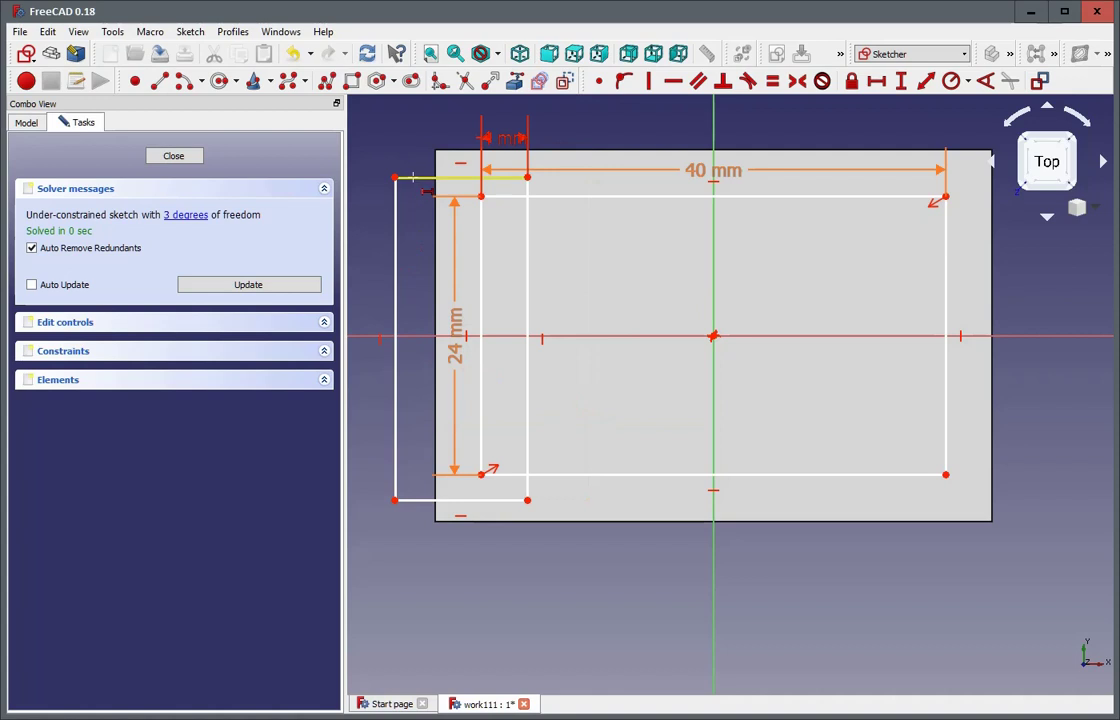
# Make Sketch003 of the pad and Sketch004 of the pocket visible, and hide the Pocket001 solid
pyautogui.press('i')
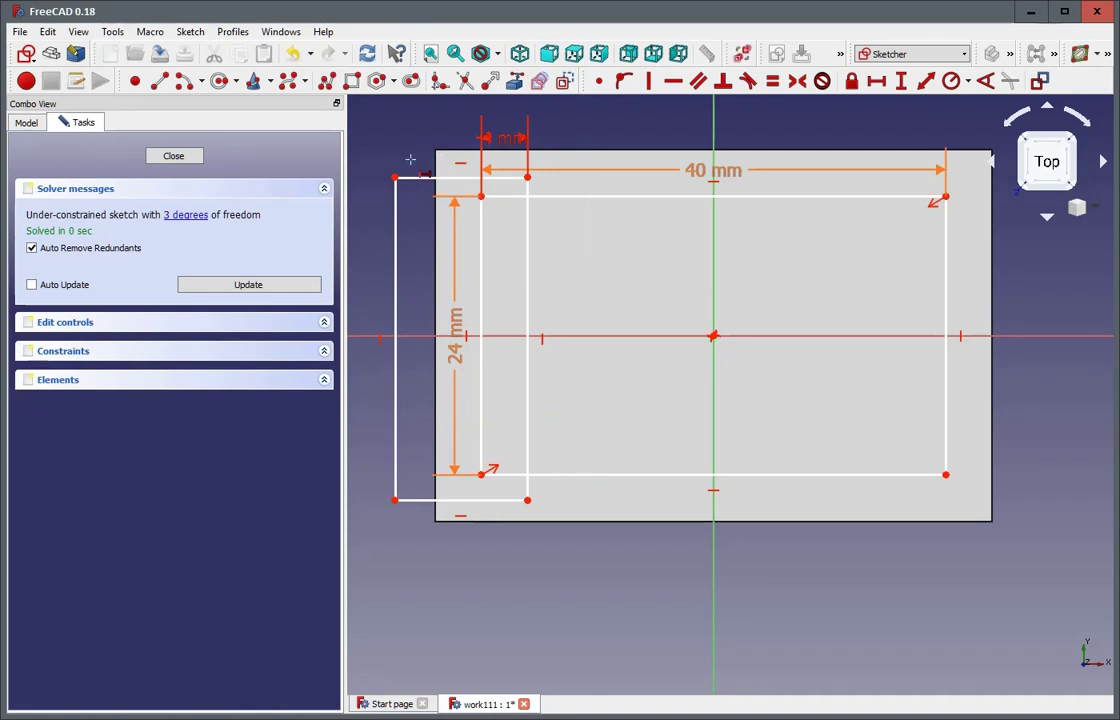
pyautogui.click(400, 175)
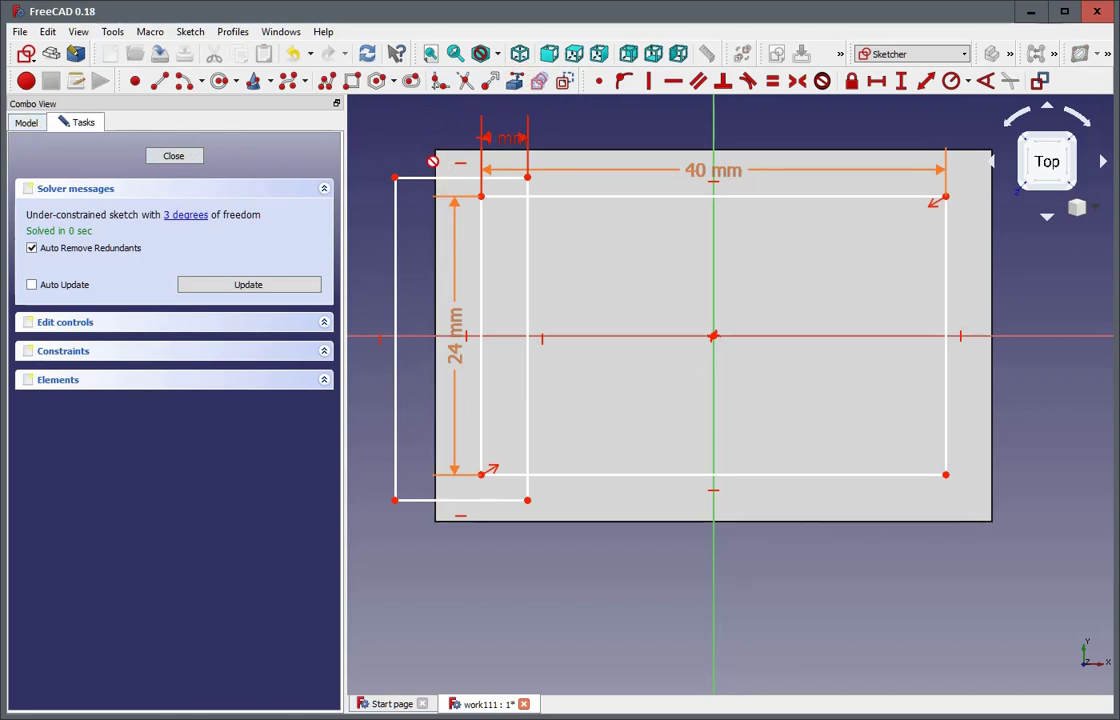
pyautogui.click(20, 124)
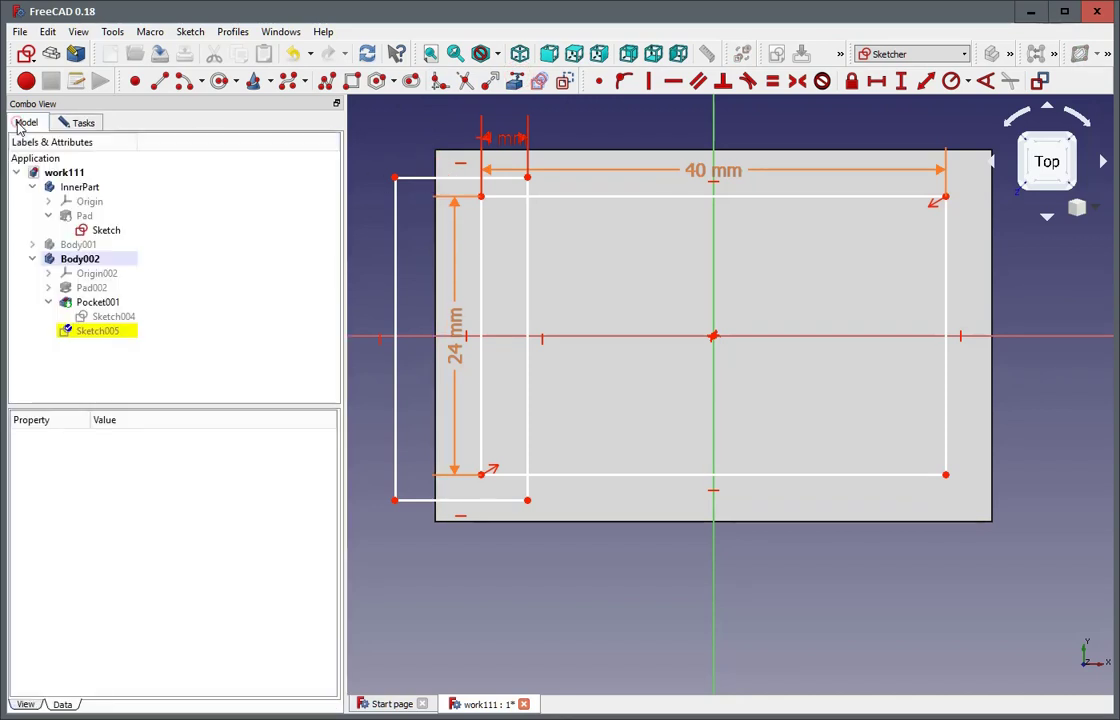
pyautogui.click(112, 316)
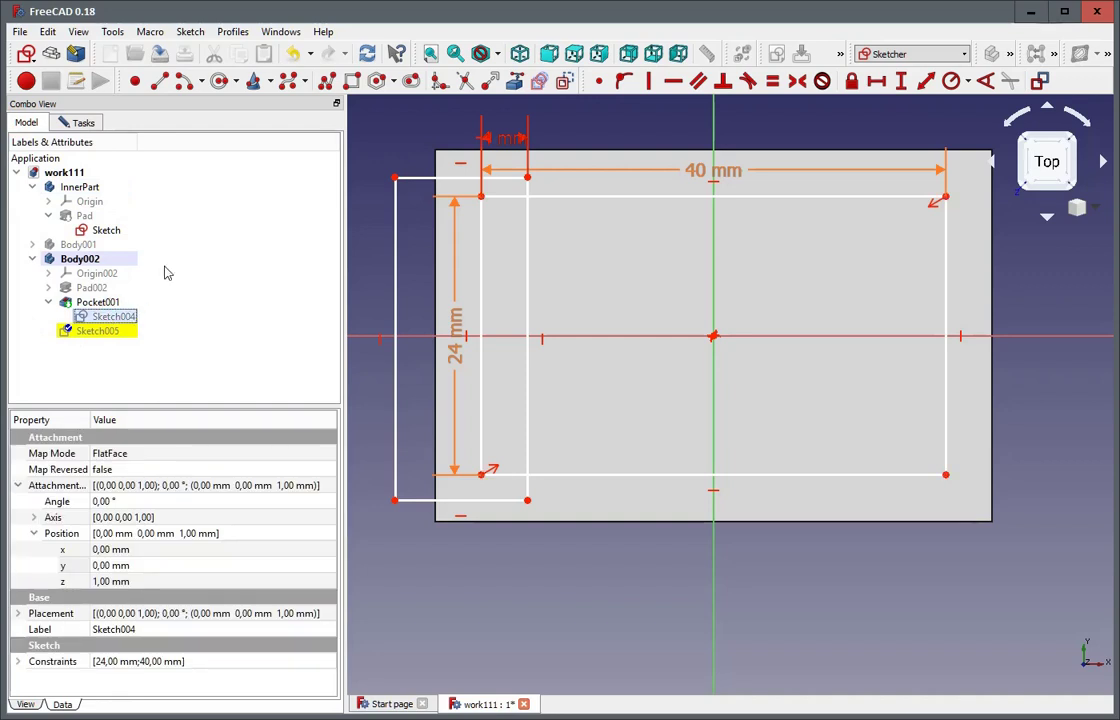
pyautogui.click(84, 288)
pyautogui.click(48, 287)
pyautogui.click(100, 302)
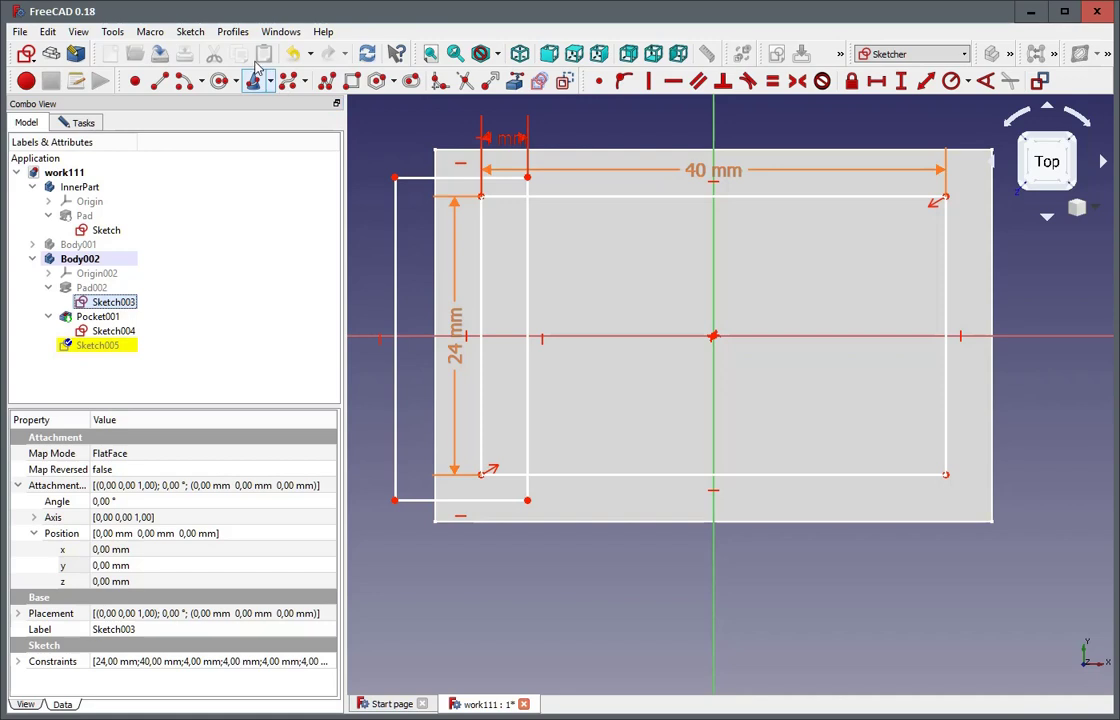
pyautogui.click(198, 32)
pyautogui.click(203, 32)
pyautogui.click(104, 317)
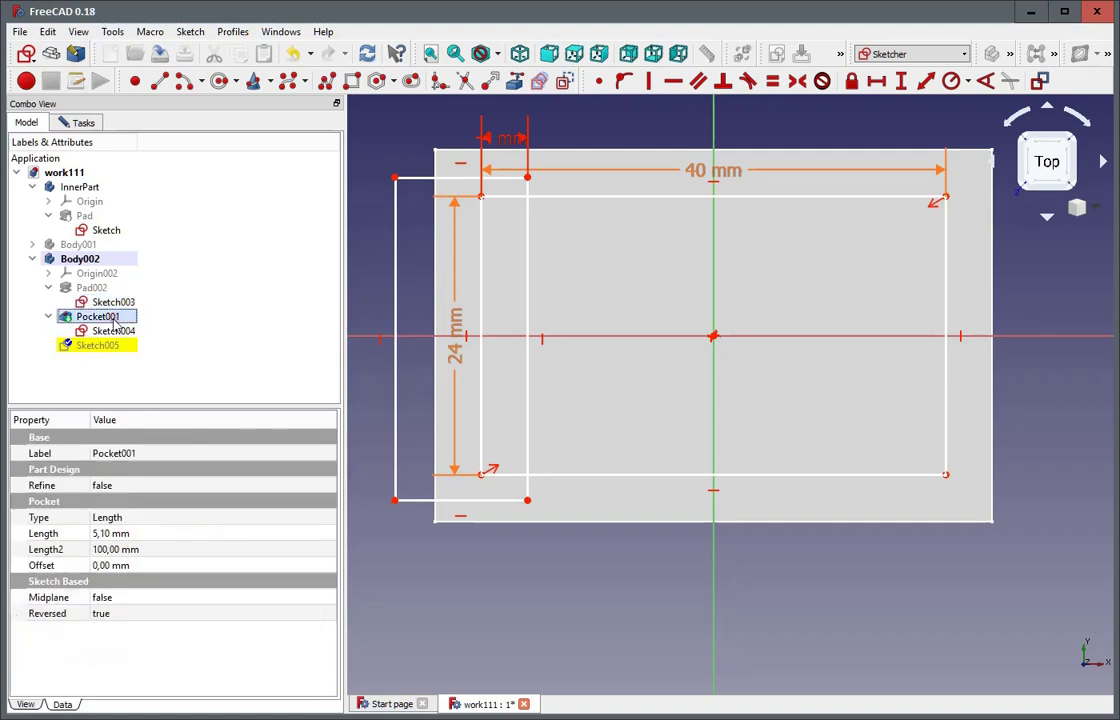
pyautogui.press('space')
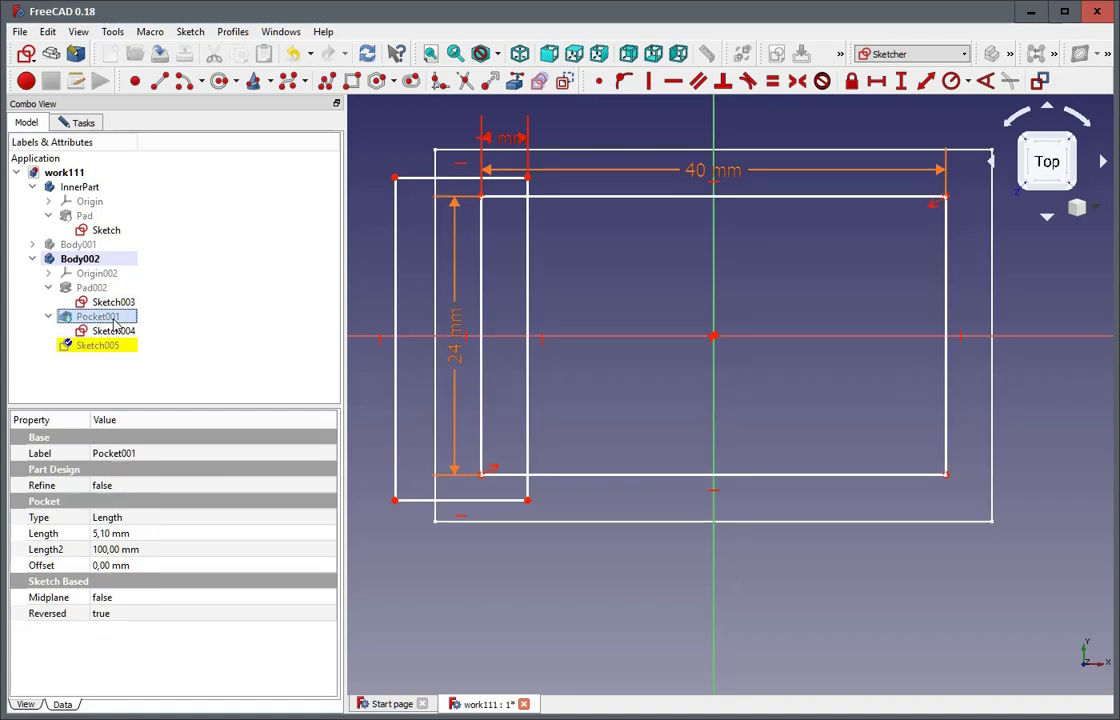
# Link the outer outline's left edge as external geometry and constrain the new rectangle's upper-left corner onto it
pyautogui.click(432, 248)
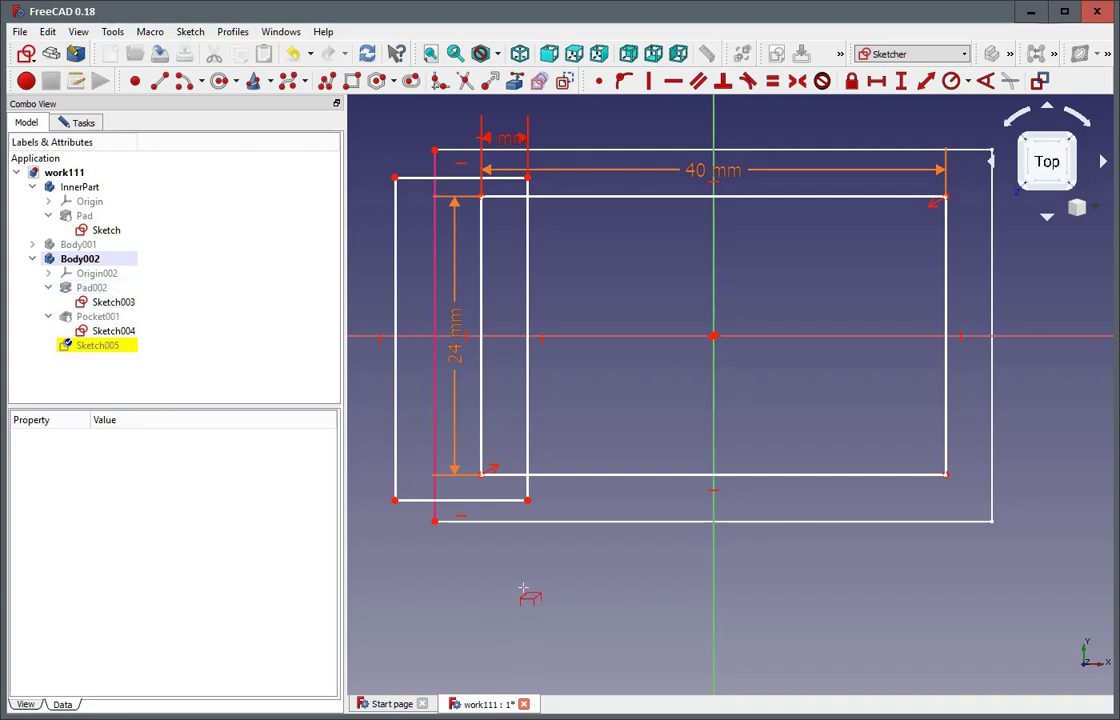
pyautogui.press('Escape')
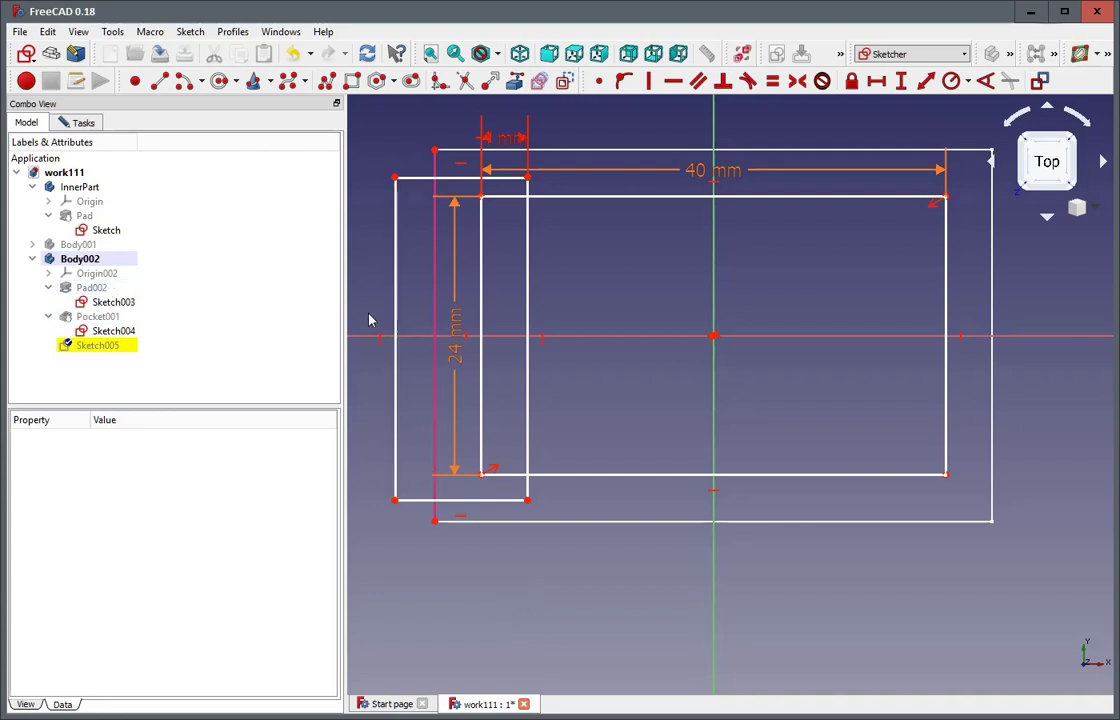
pyautogui.click(394, 178)
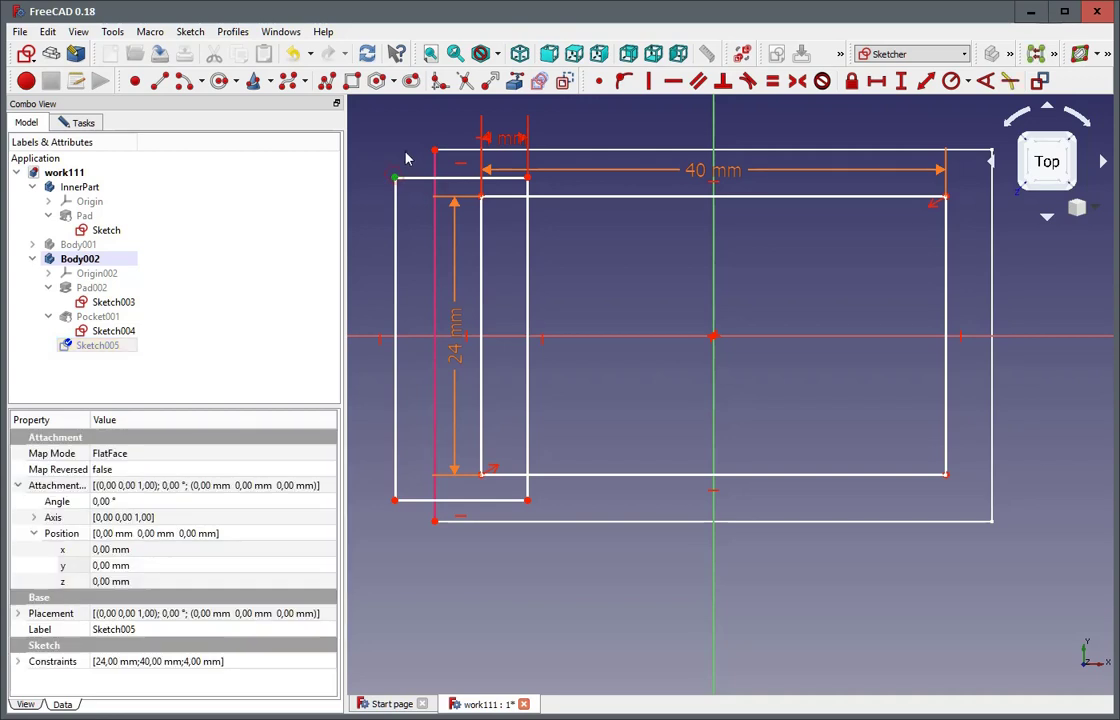
pyautogui.click(436, 228)
pyautogui.click(624, 80)
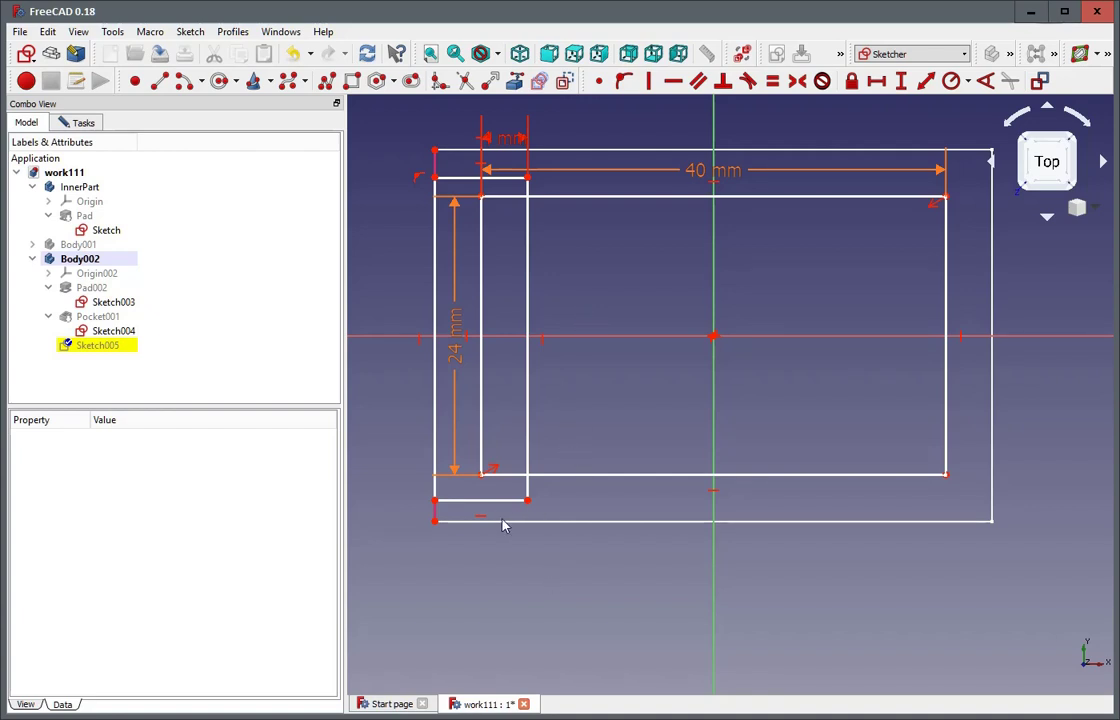
# Constrain the vertical distance from the new rectangle's lower-left corner to the linked edge's lower end with the formula Sketch003.Constraints.wall_thickness
pyautogui.click(435, 500)
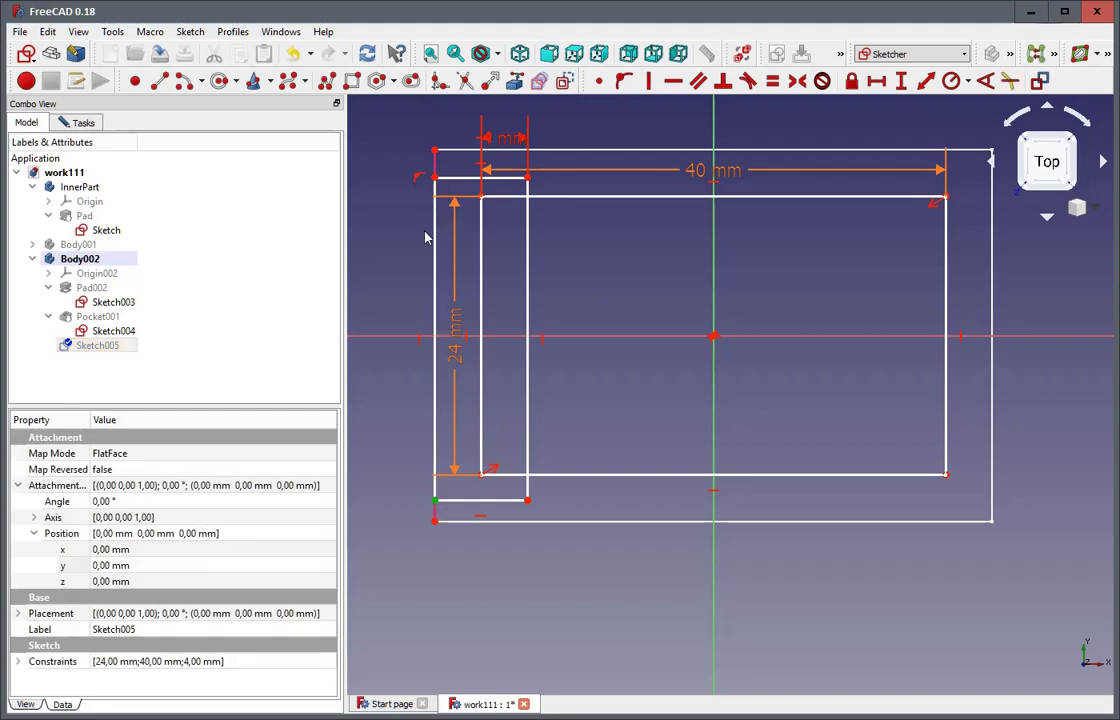
pyautogui.click(434, 520)
pyautogui.click(901, 82)
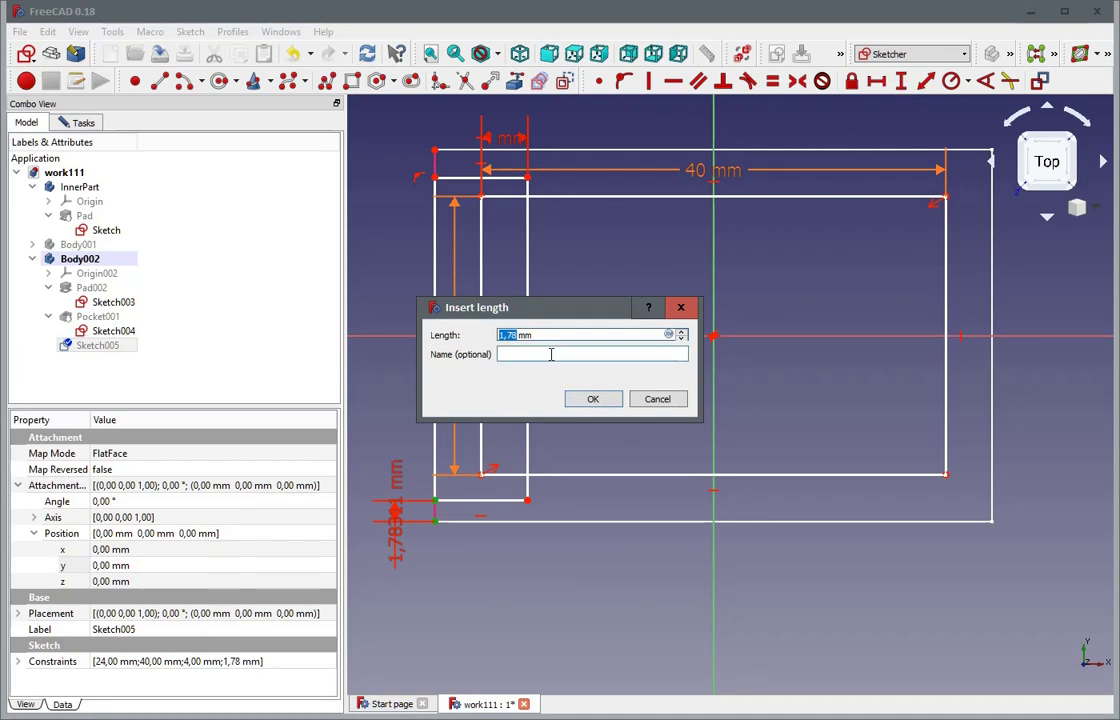
pyautogui.press('=')
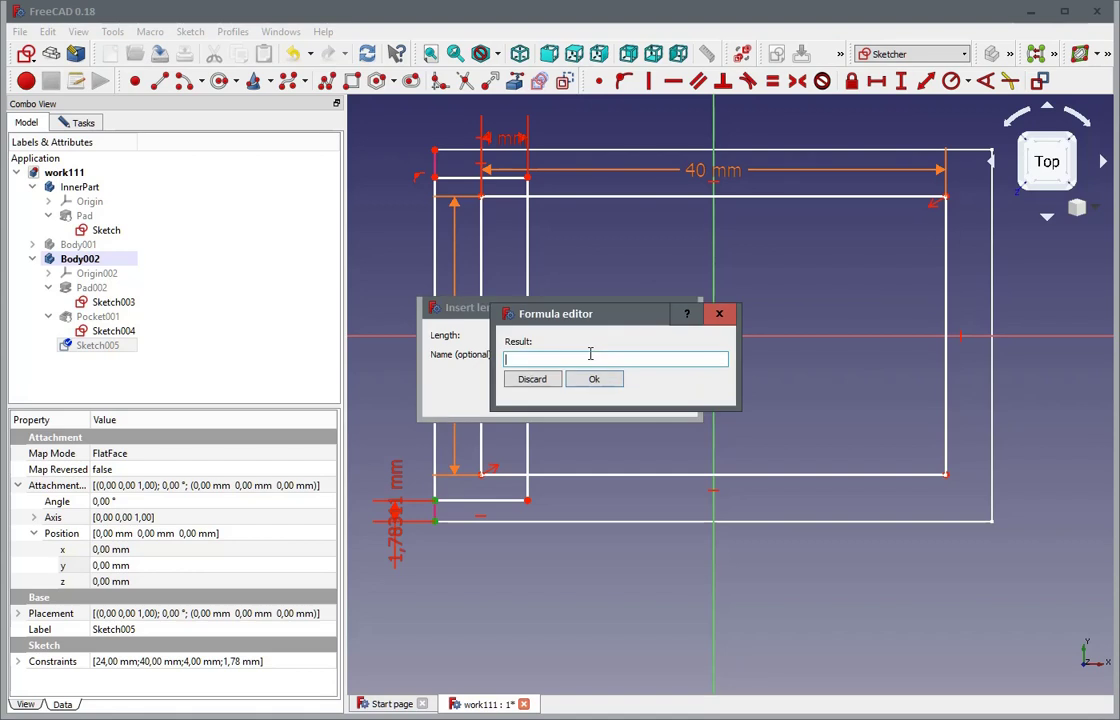
pyautogui.write('sk')
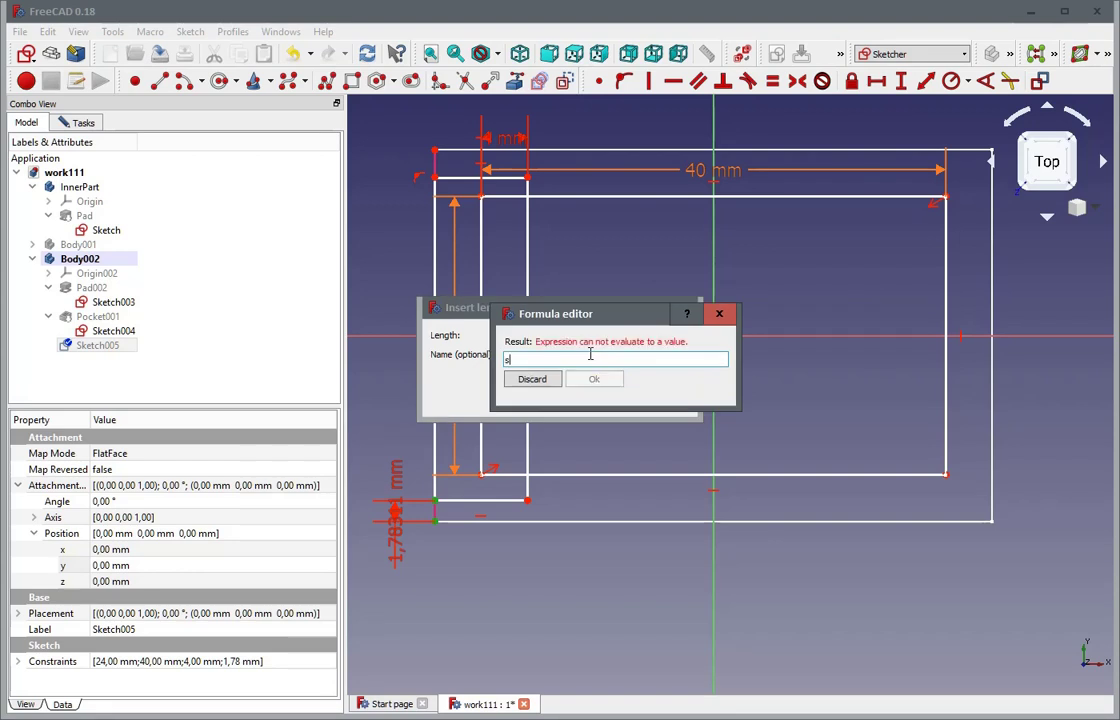
pyautogui.click(125, 305)
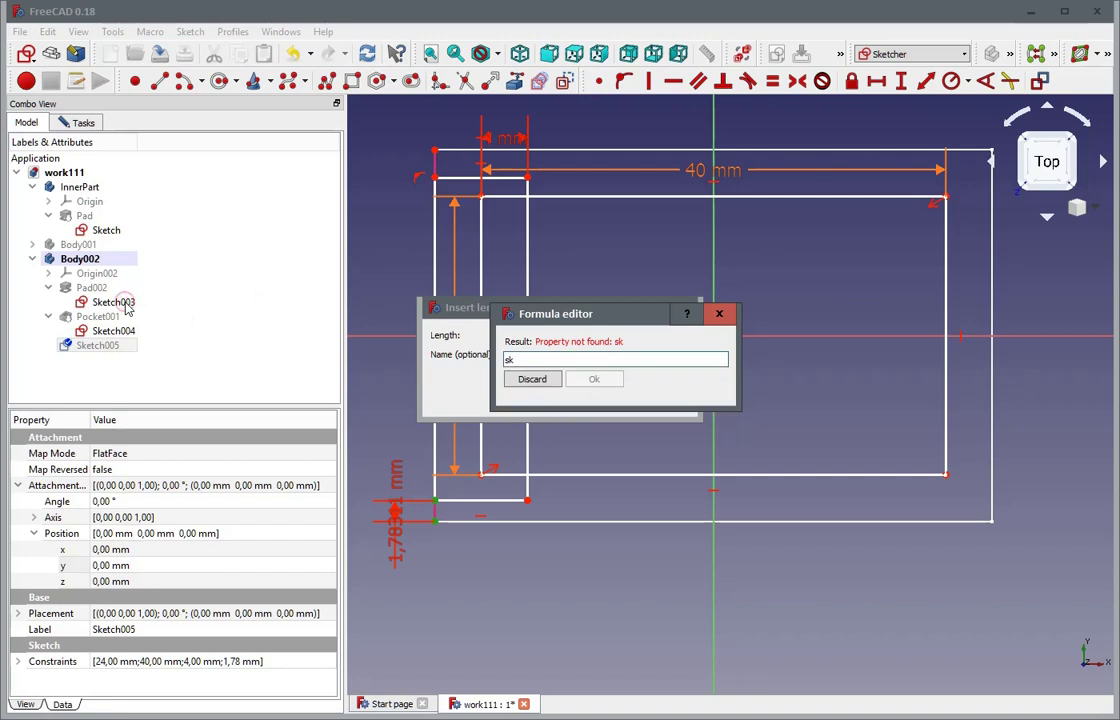
pyautogui.click(125, 305)
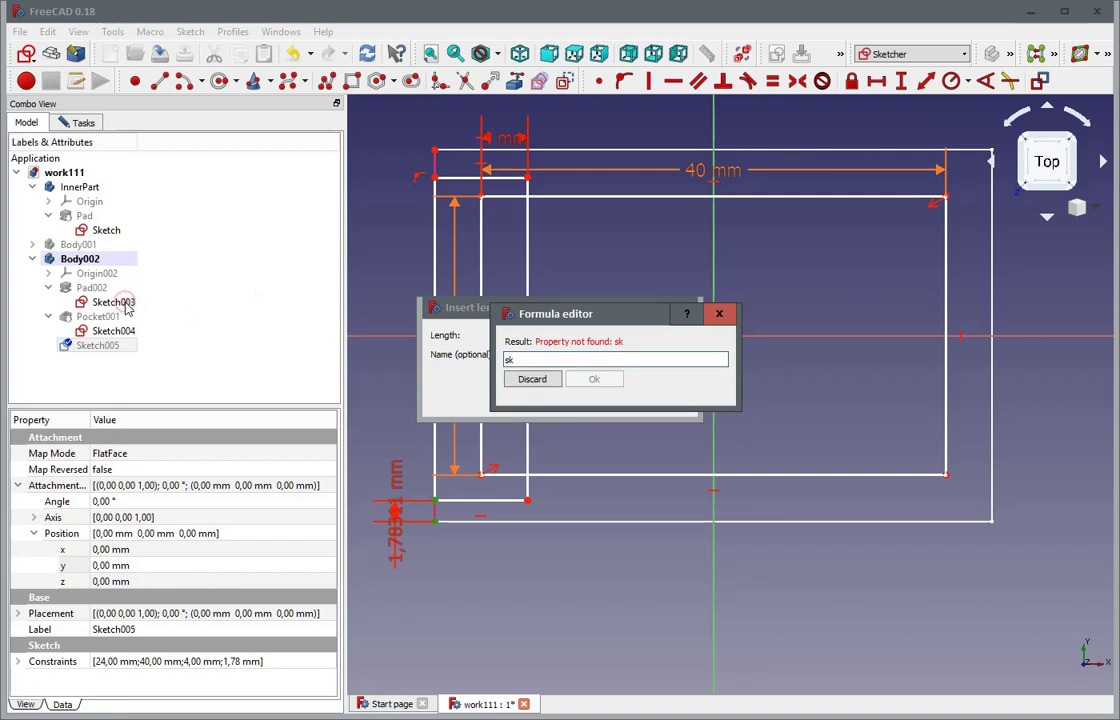
pyautogui.click(532, 361)
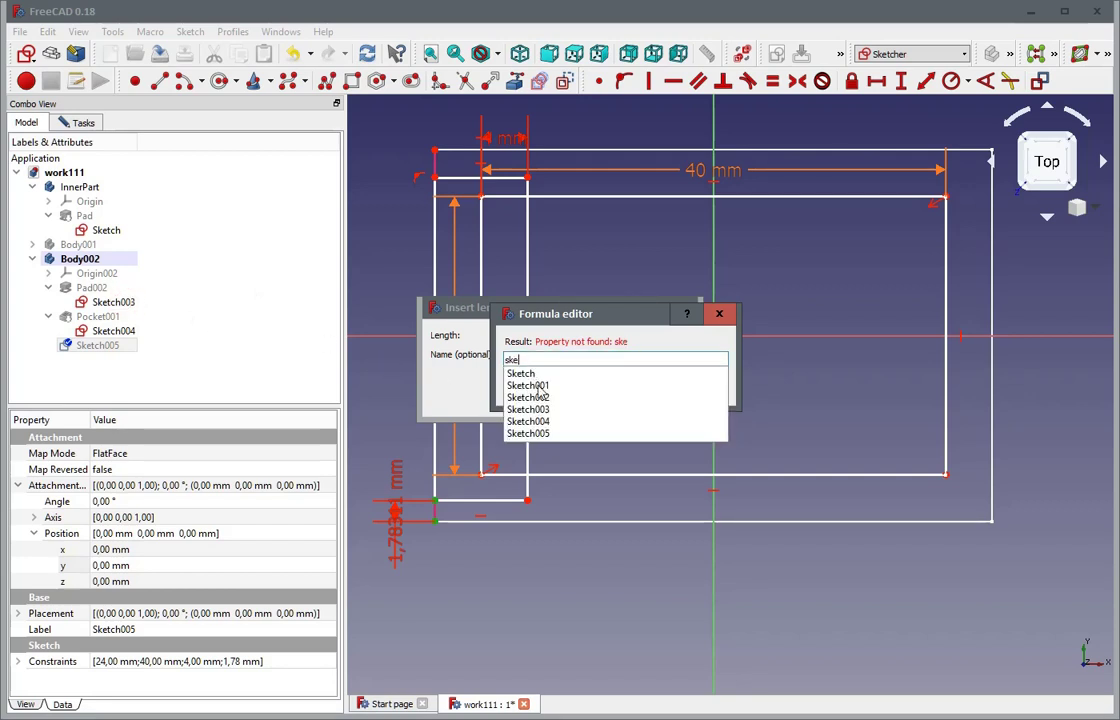
pyautogui.click(540, 413)
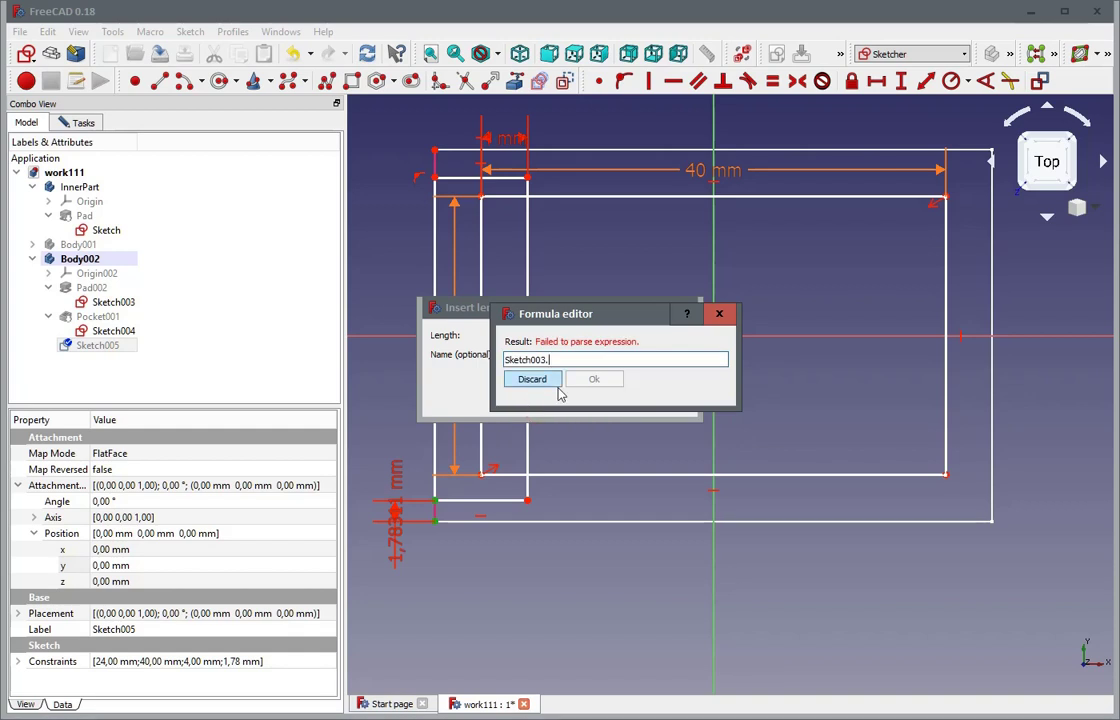
pyautogui.write('c')
pyautogui.click(575, 380)
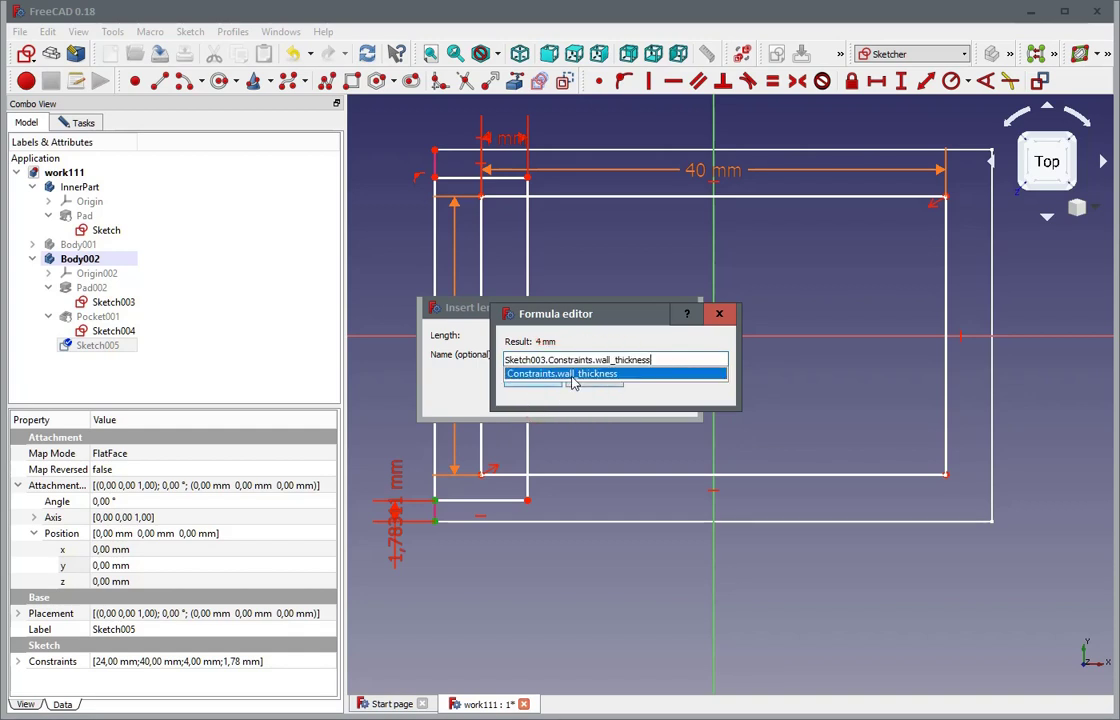
pyautogui.click(612, 382)
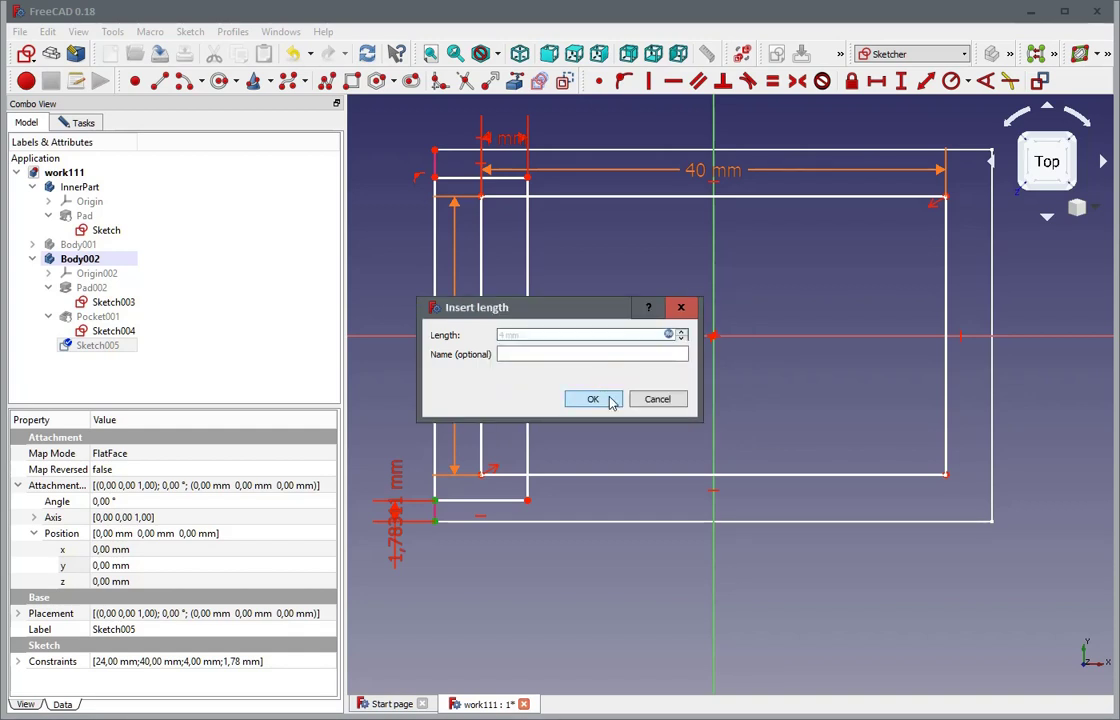
pyautogui.click(607, 400)
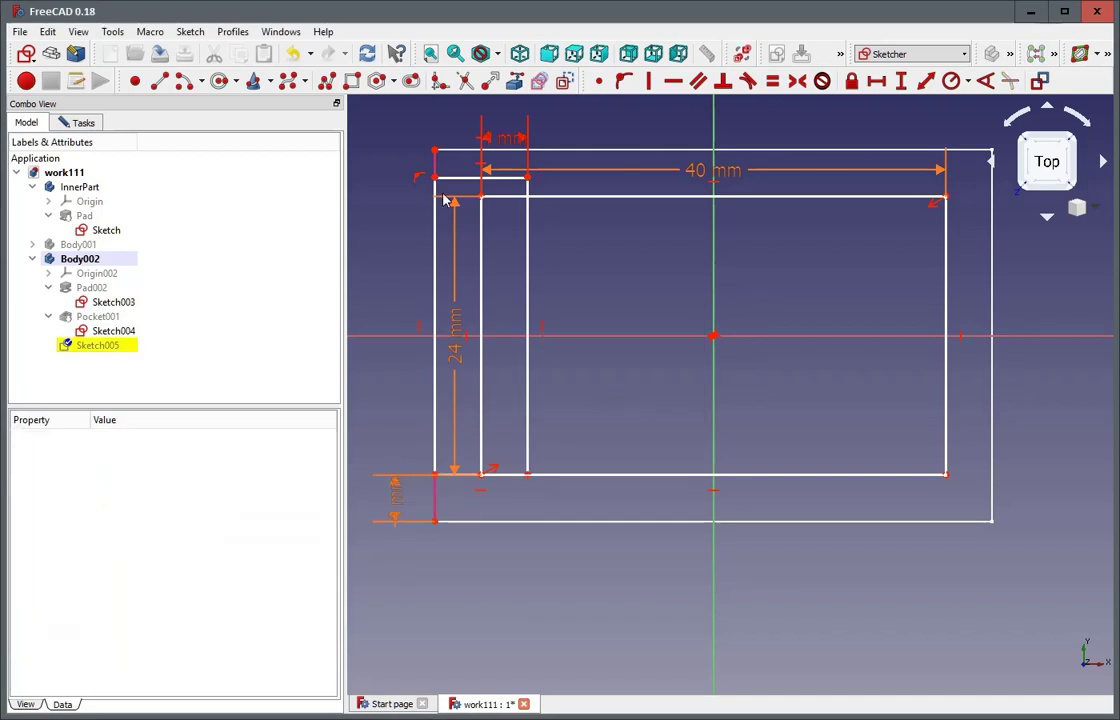
# Move the lower 4 mm vertical dimension clear of the geometry and name its constraint "thickness"
pyautogui.moveTo(395, 505); pyautogui.dragTo(408, 438)
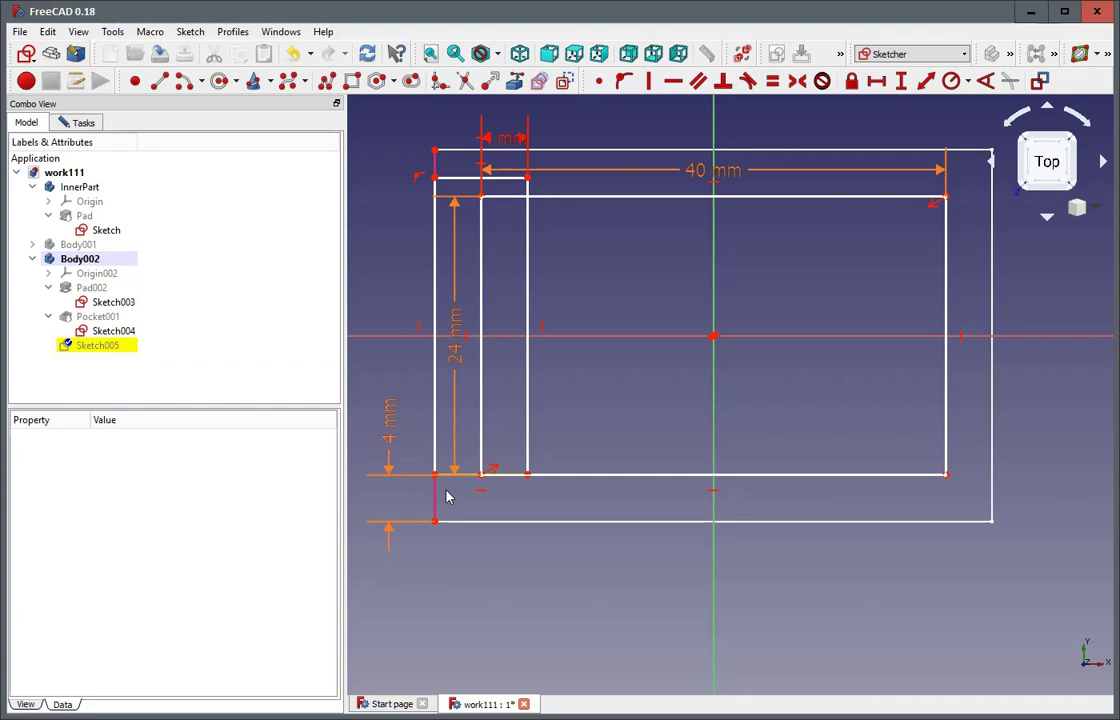
pyautogui.click(393, 435)
pyautogui.doubleClick(393, 435)
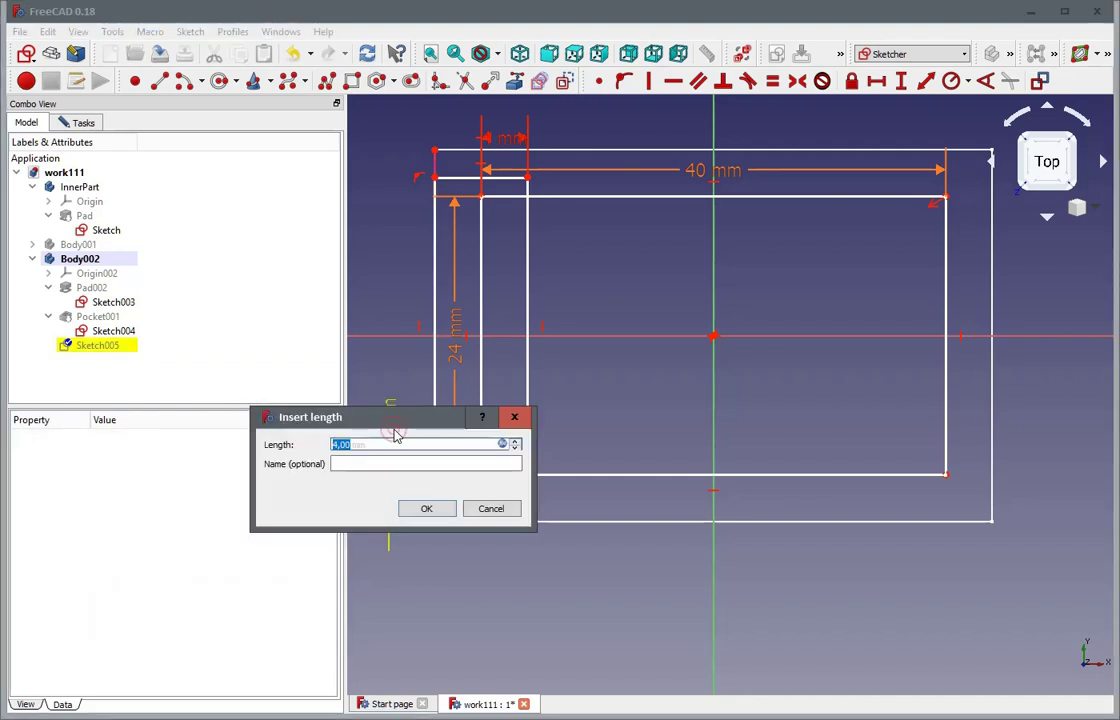
pyautogui.click(354, 465)
pyautogui.write('thick')
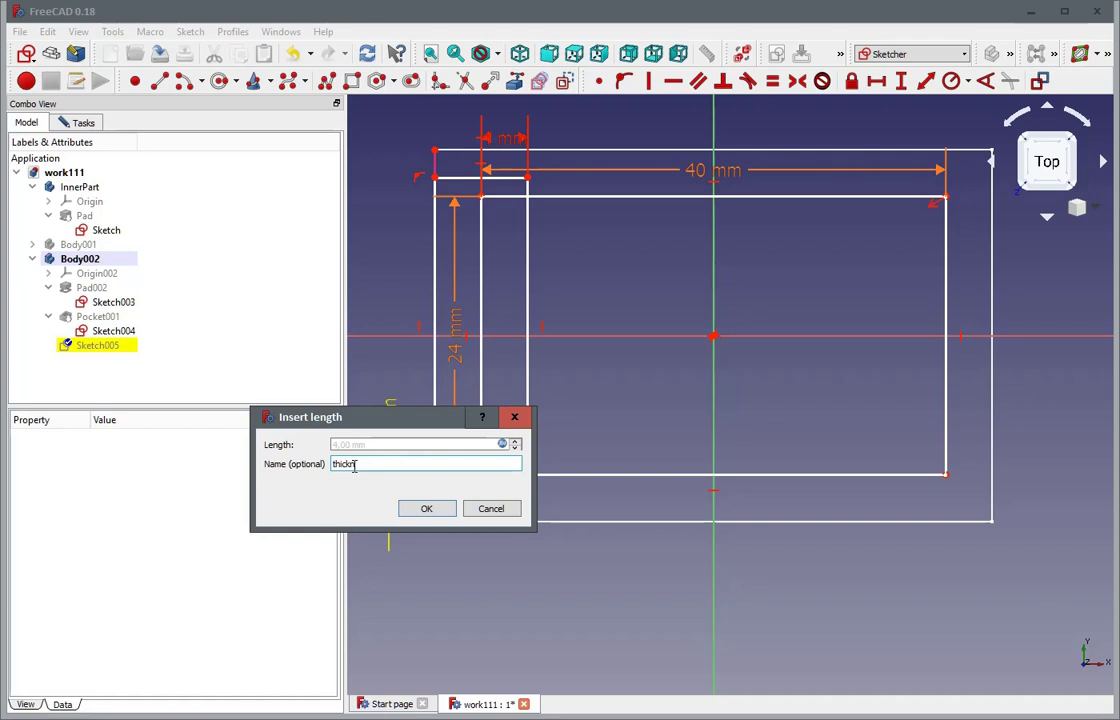
pyautogui.write('ness')
pyautogui.press('Return')
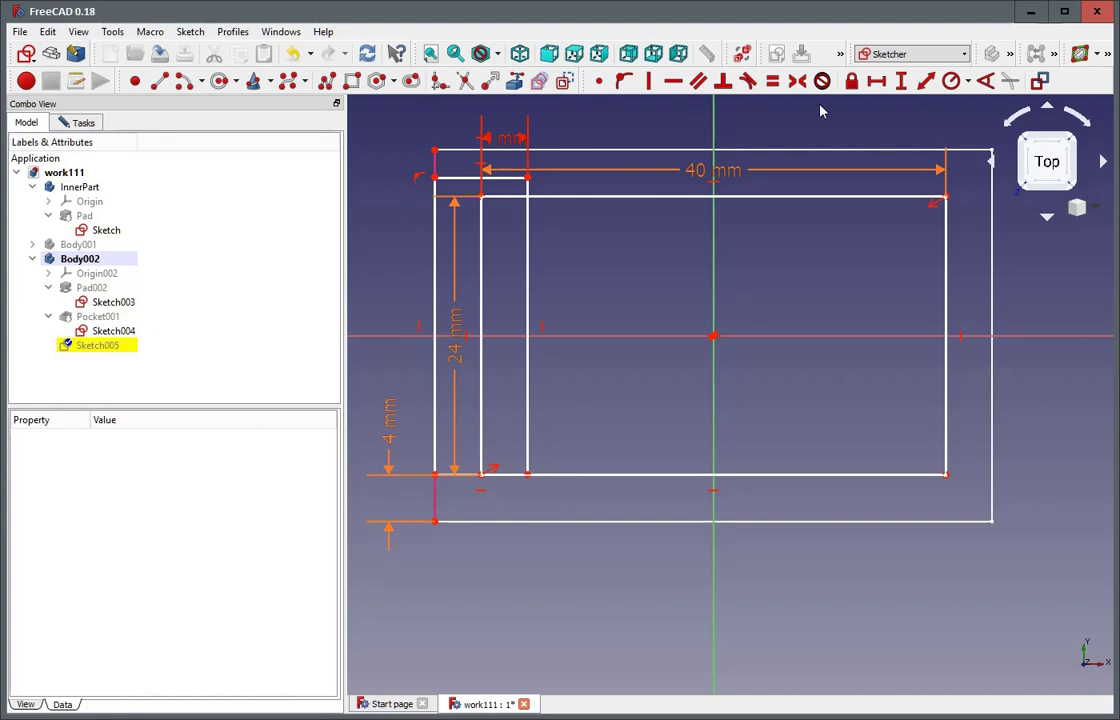
# Constrain the vertical distance from the linked edge's upper end to the new rectangle's upper-left corner with the formula Constraints.thickness, placing the dimension clear of the geometry
pyautogui.click(900, 84)
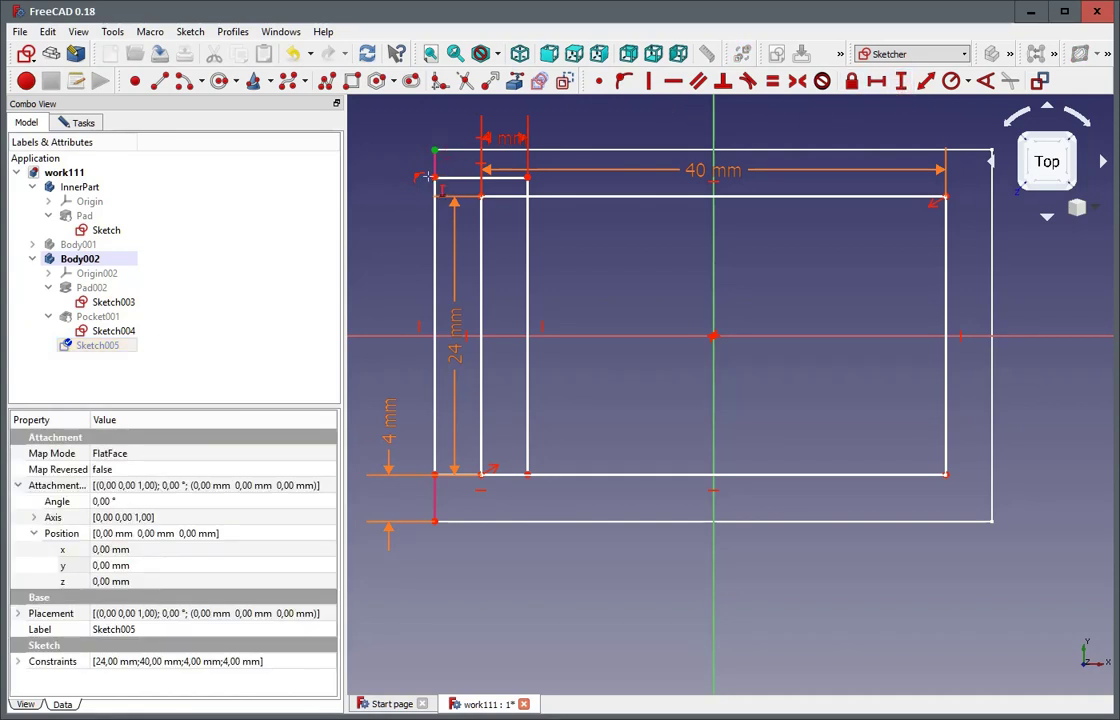
pyautogui.click(435, 177)
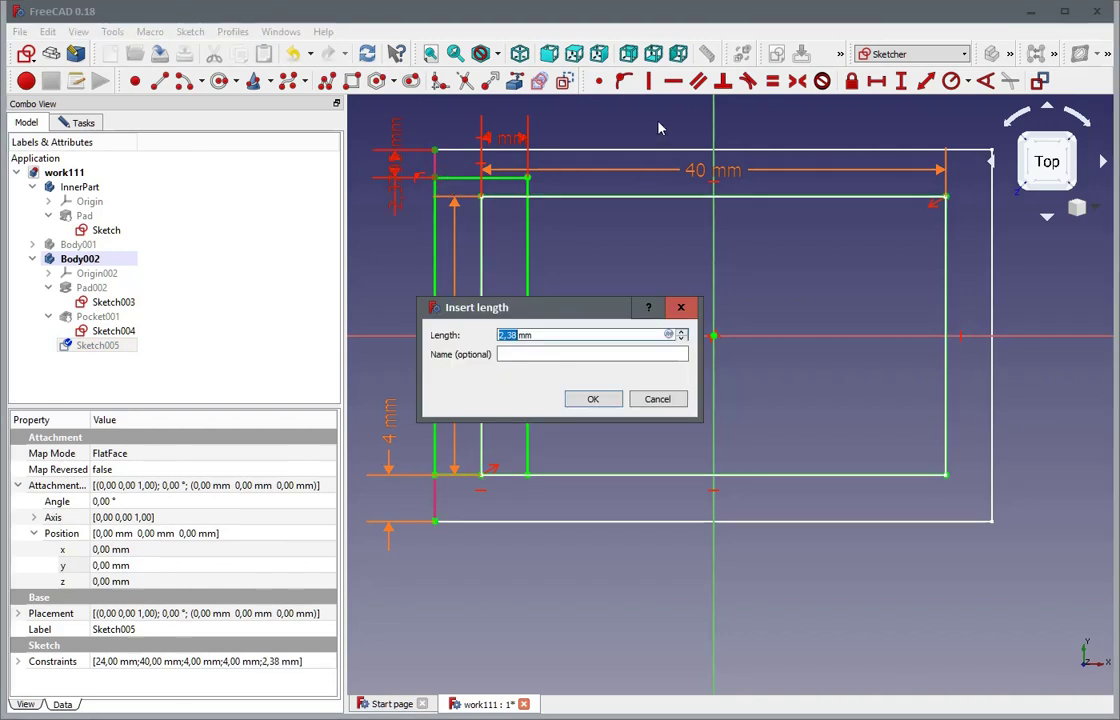
pyautogui.write('=')
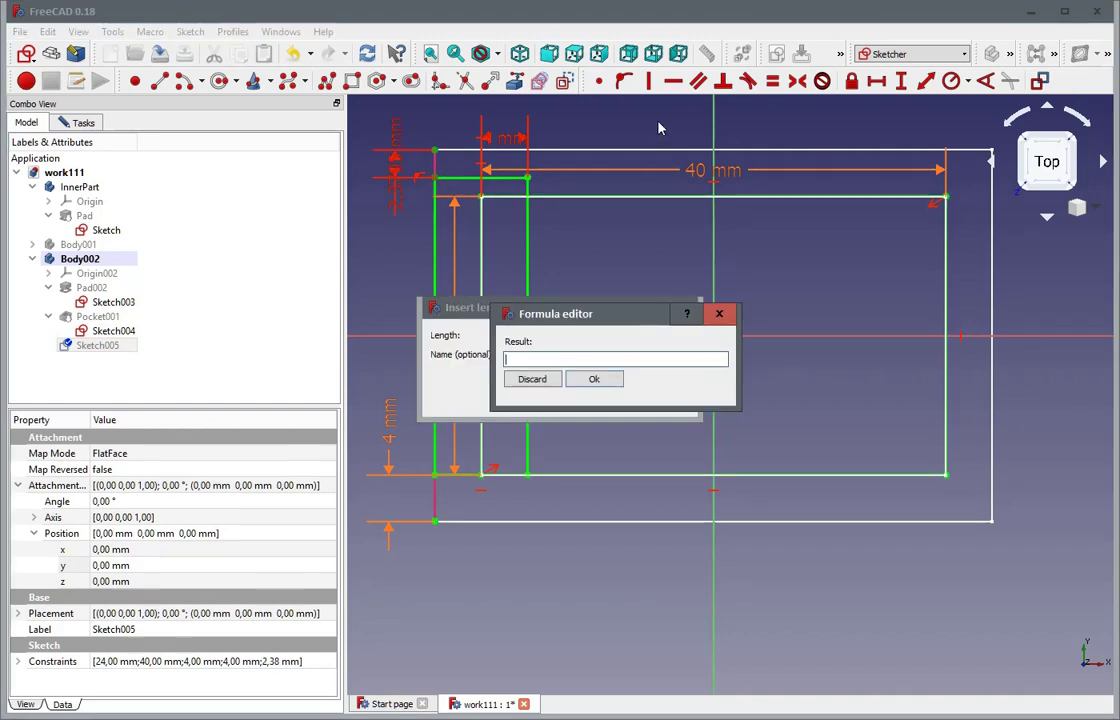
pyautogui.write('c')
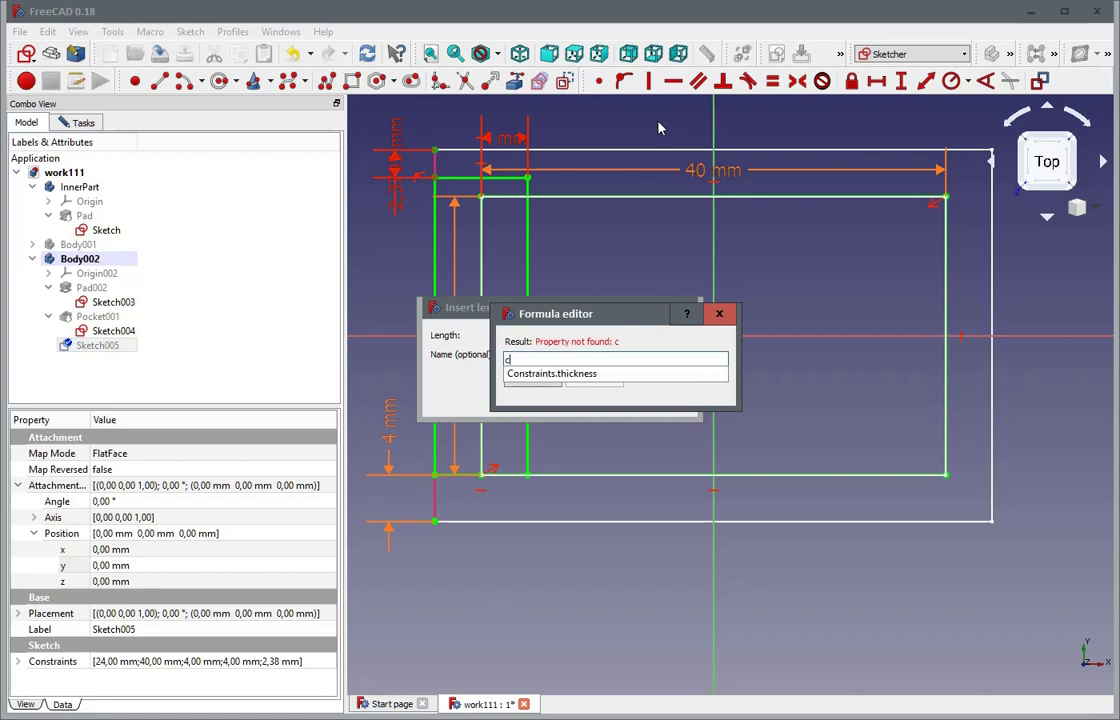
pyautogui.click(554, 376)
pyautogui.click(592, 379)
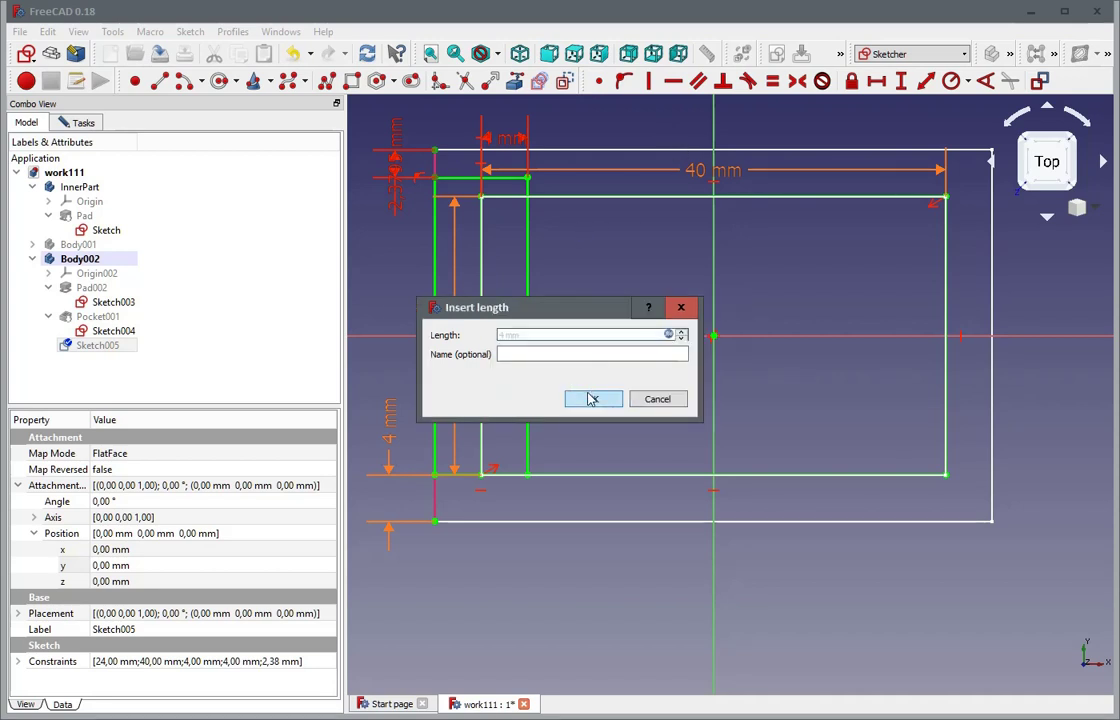
pyautogui.click(586, 397)
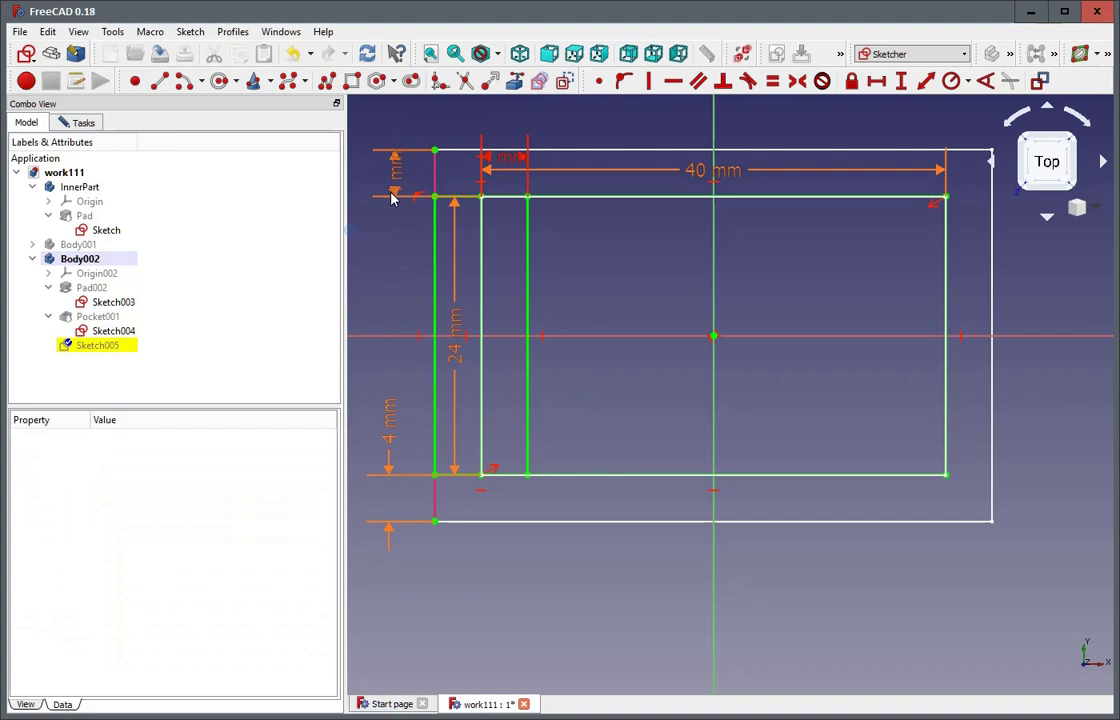
pyautogui.moveTo(395, 178)
pyautogui.mouseDown()
pyautogui.moveTo(388, 230)
pyautogui.moveTo(380, 205)
pyautogui.moveTo(395, 242)
pyautogui.mouseUp()
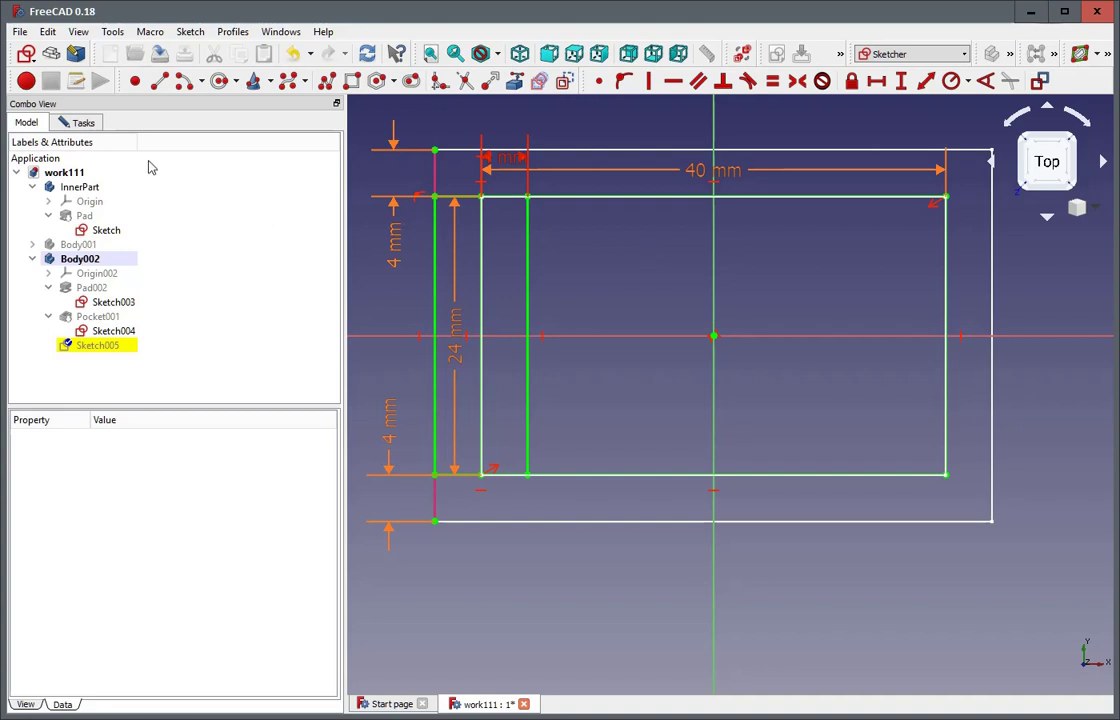
# Close the sketch and cut a 5 mm deep pocket from it with the direction reversed
pyautogui.click(95, 124)
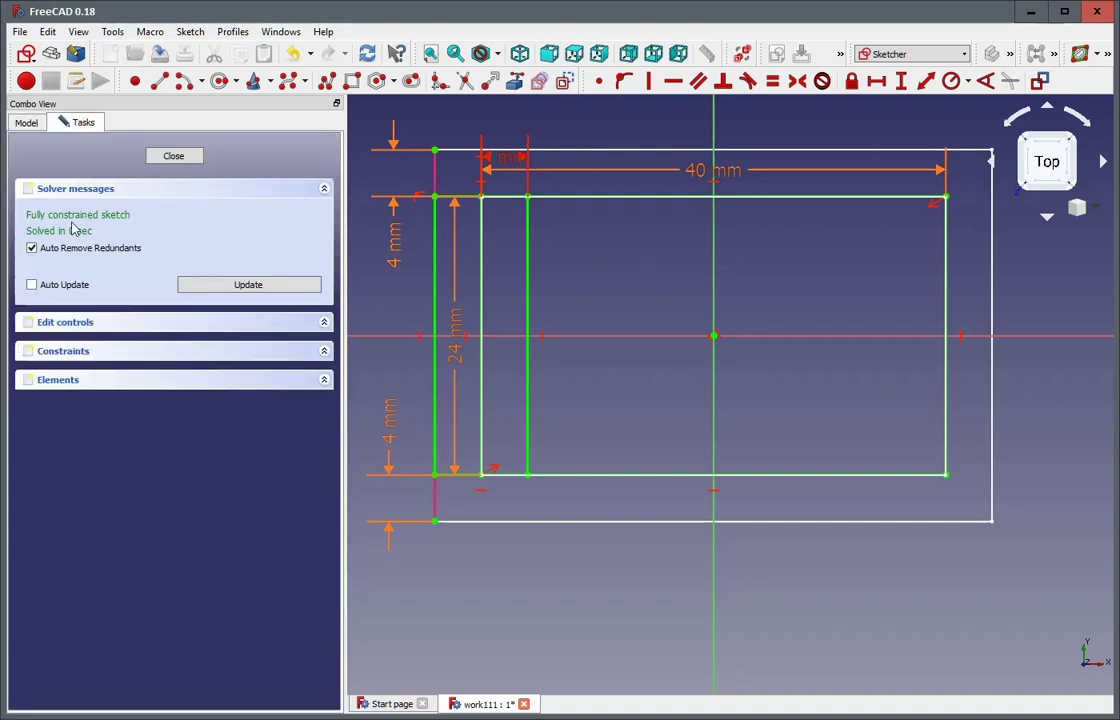
pyautogui.click(176, 157)
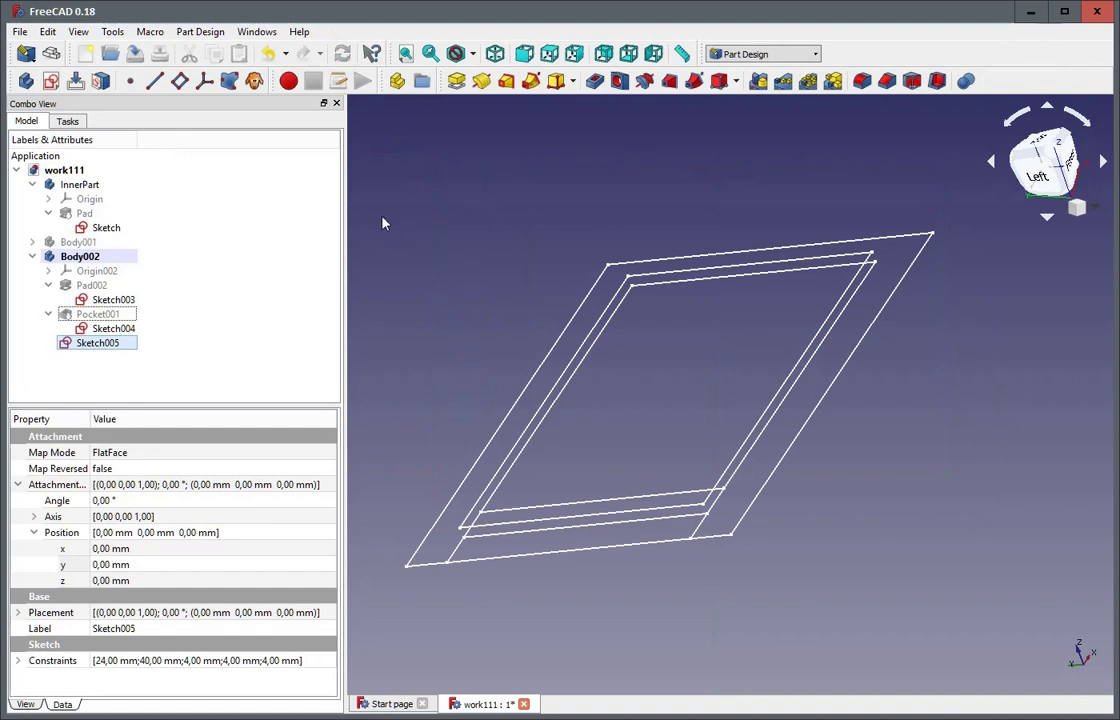
pyautogui.click(594, 81)
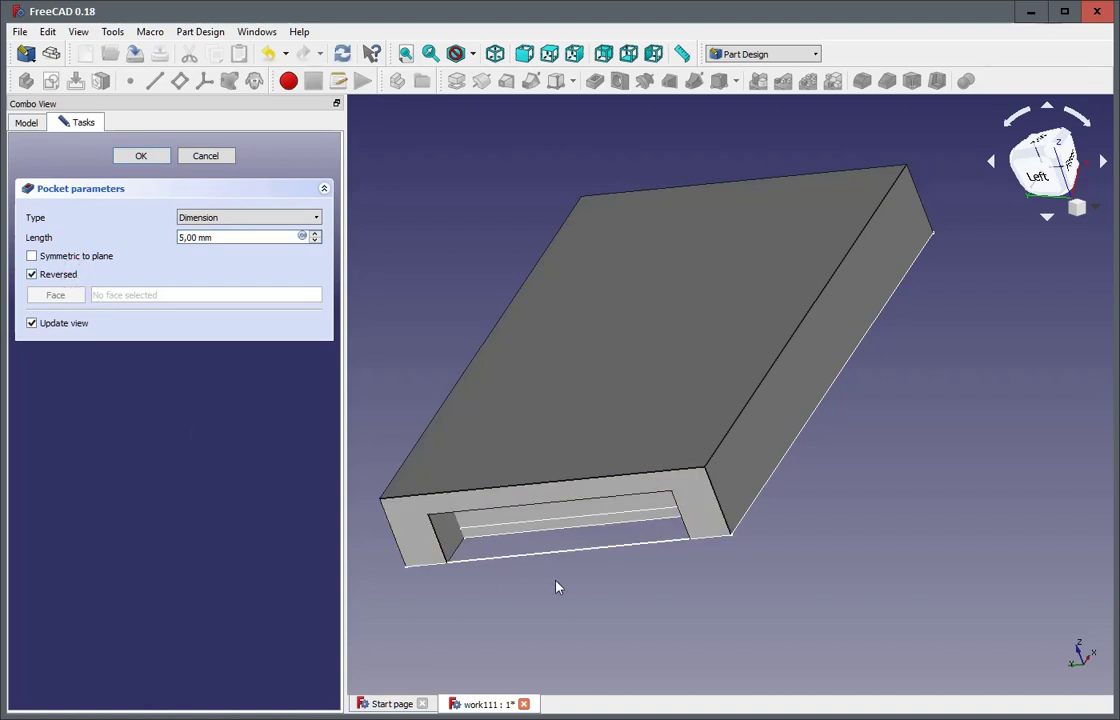
pyautogui.moveTo(610, 580); pyautogui.dragTo(632, 564, button='middle')
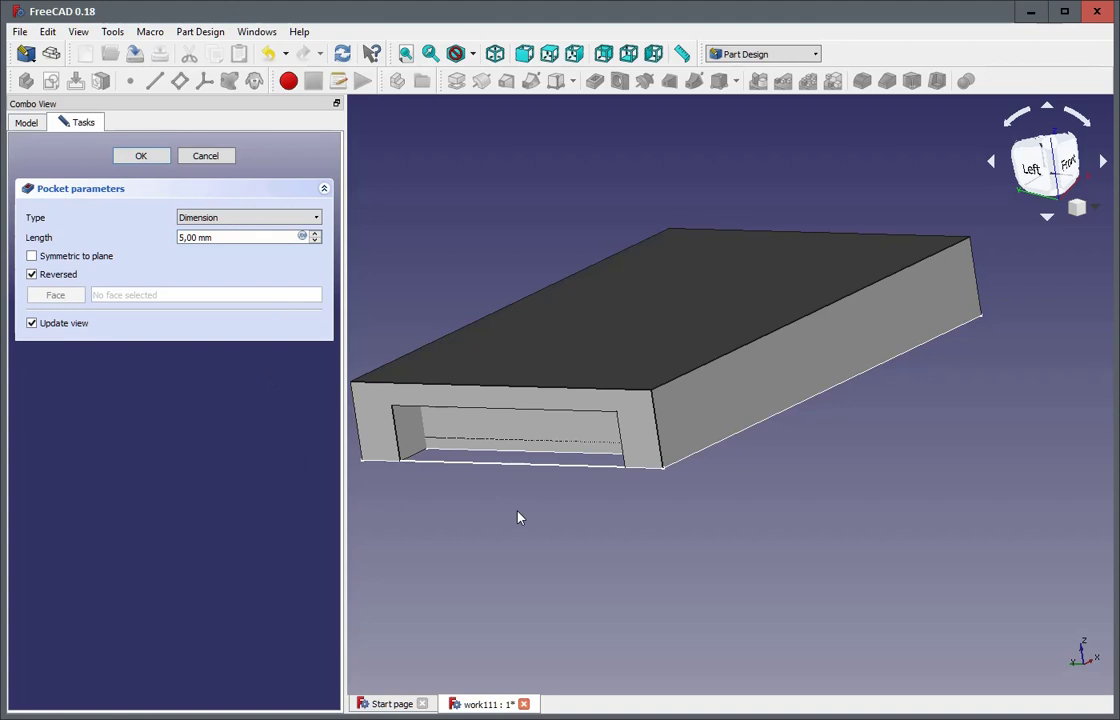
pyautogui.moveTo(530, 510); pyautogui.dragTo(610, 463, button='middle')
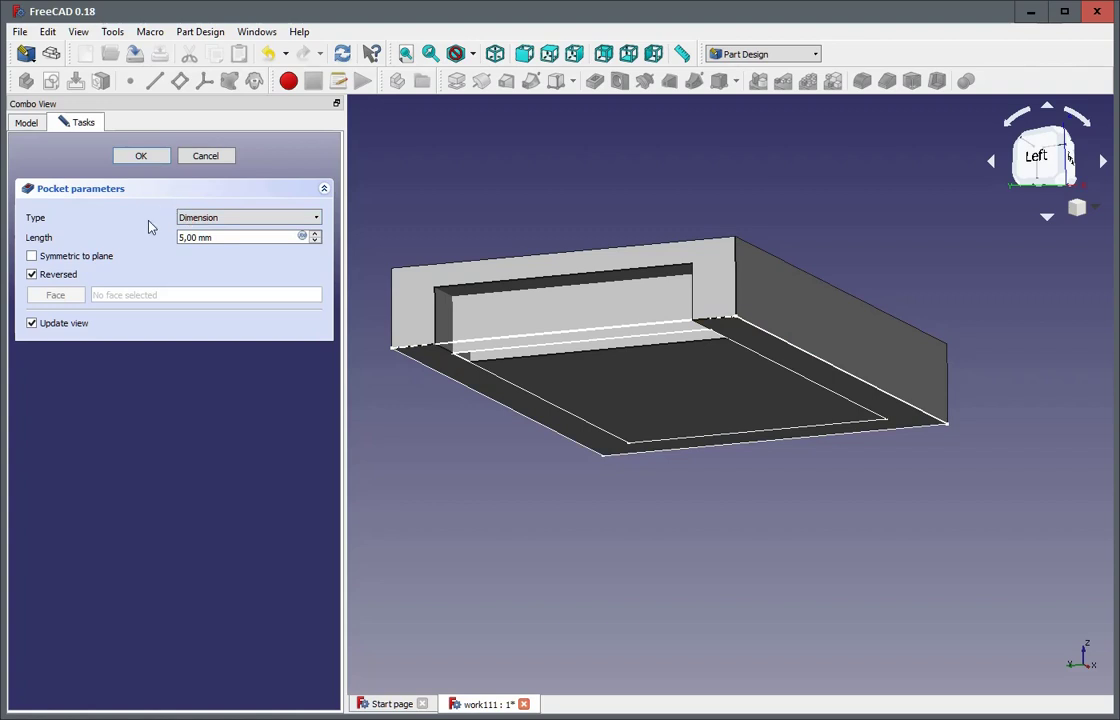
pyautogui.click(38, 275)
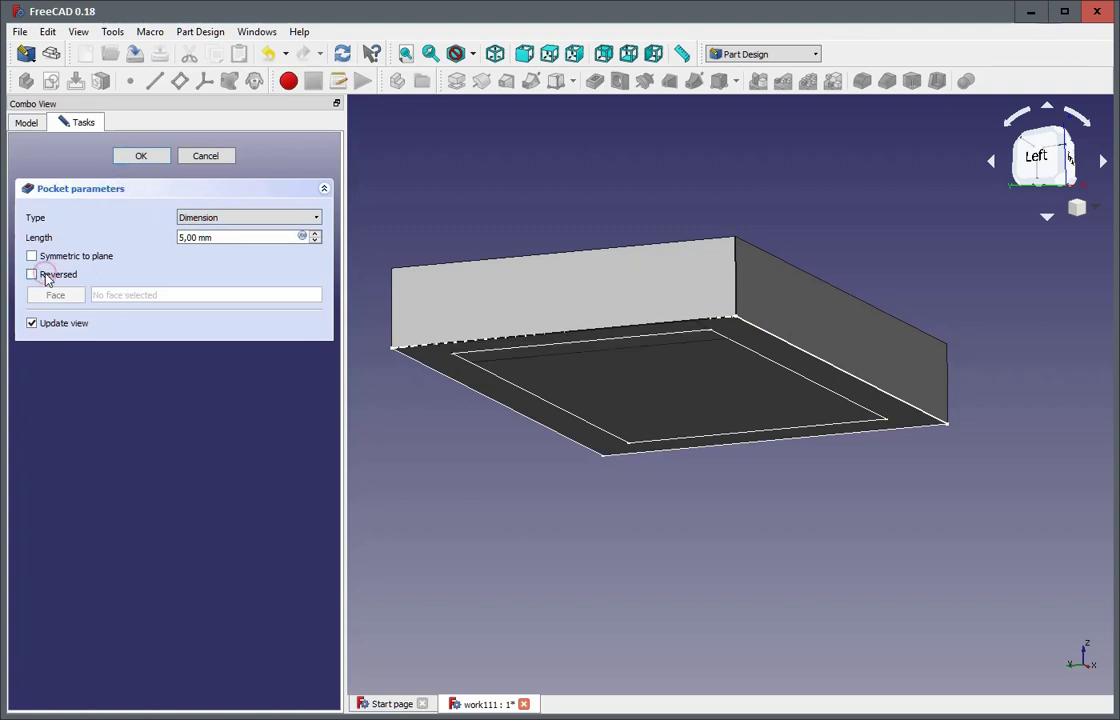
pyautogui.click(45, 279)
pyautogui.click(120, 155)
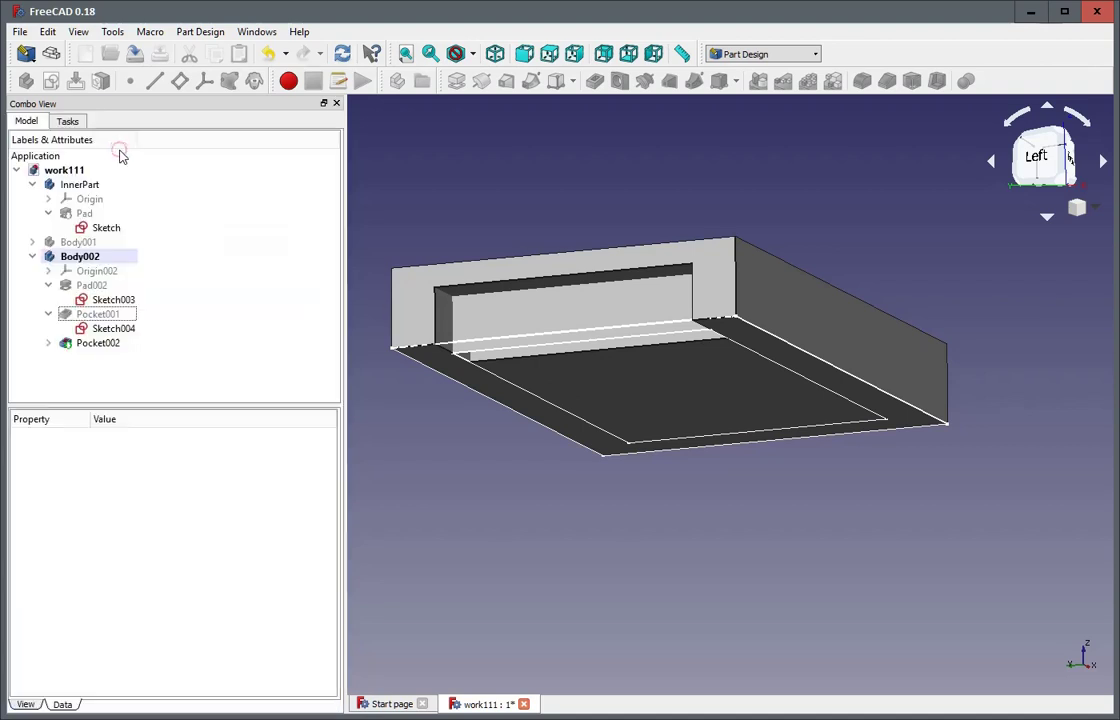
# Set the Z position of Sketch005's attachment offset to 1 mm and hide Sketch004
pyautogui.click(48, 343)
pyautogui.click(125, 360)
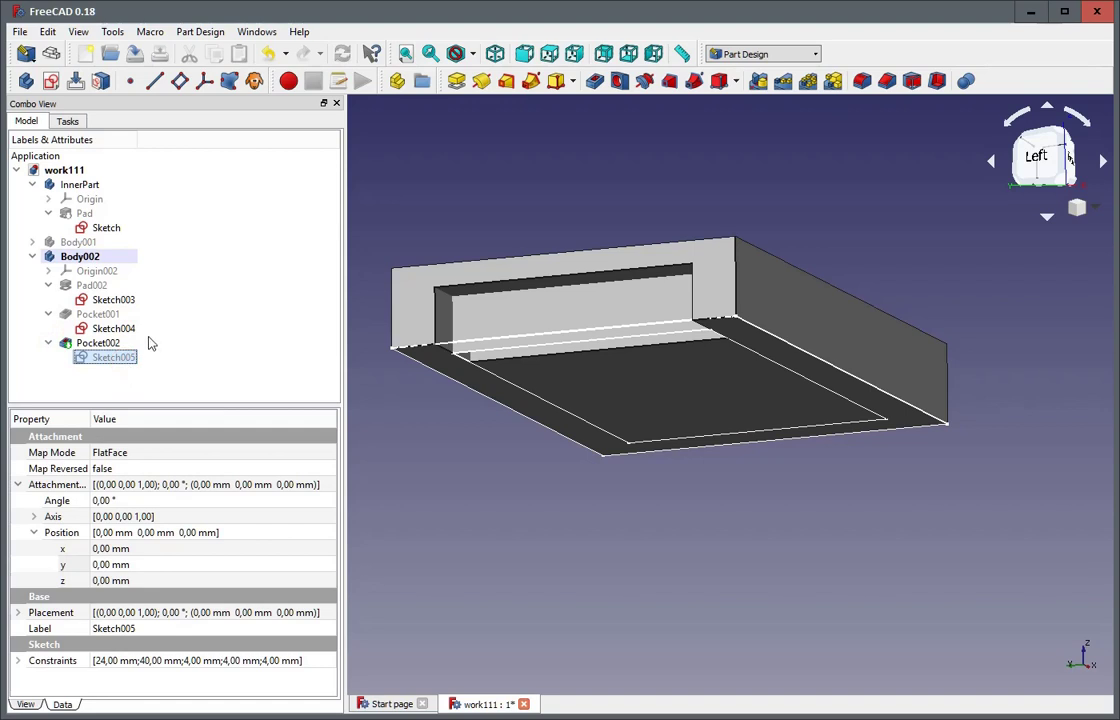
pyautogui.click(110, 580)
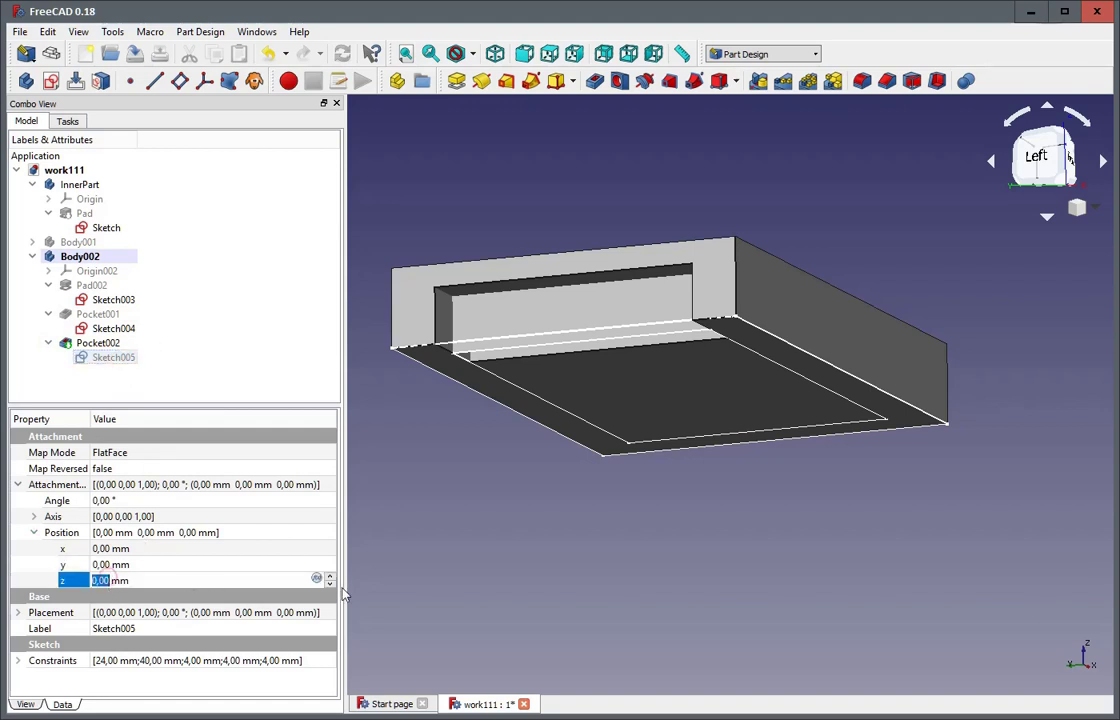
pyautogui.write('1')
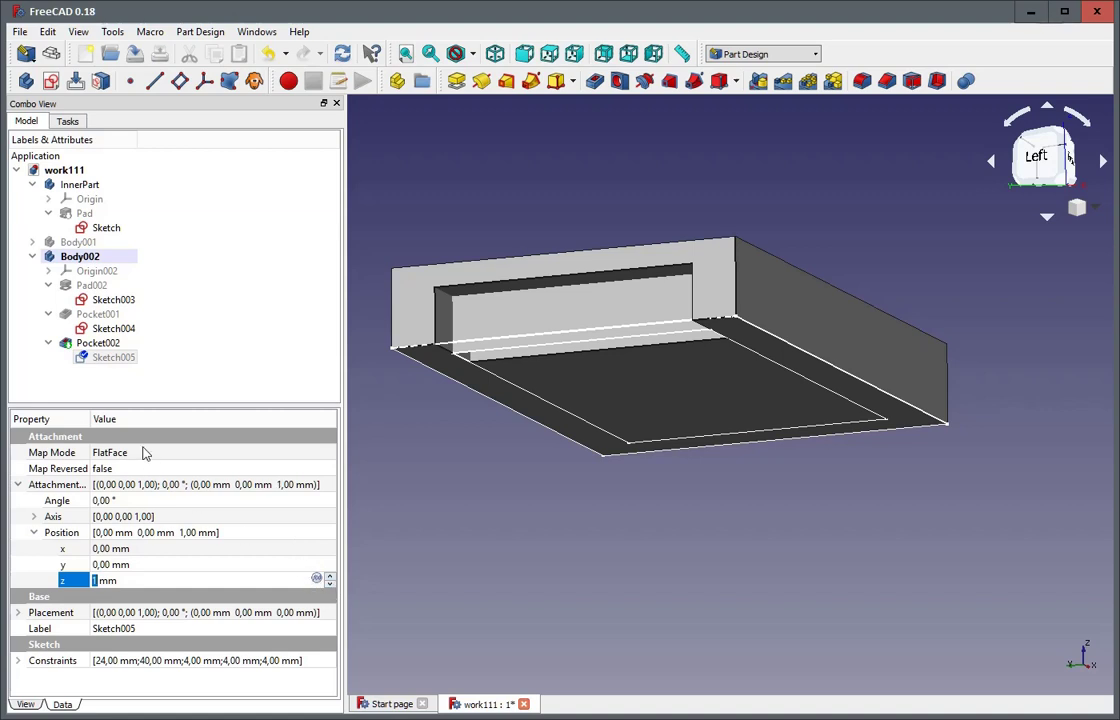
pyautogui.click(143, 566)
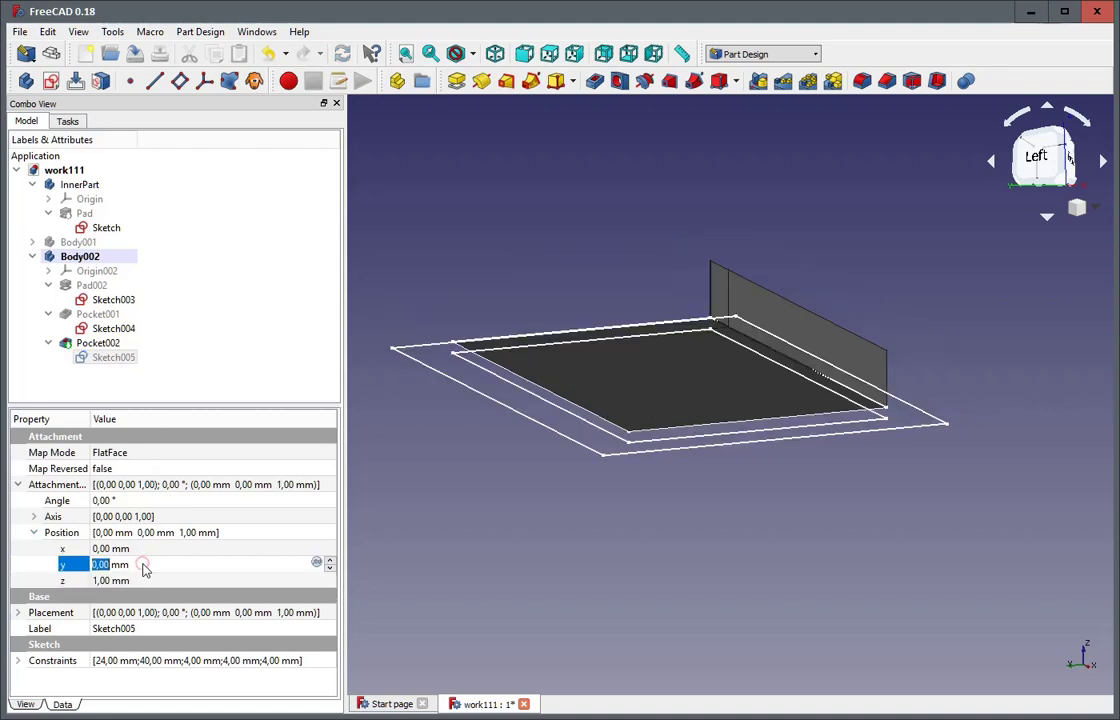
pyautogui.click(520, 526)
pyautogui.click(495, 394)
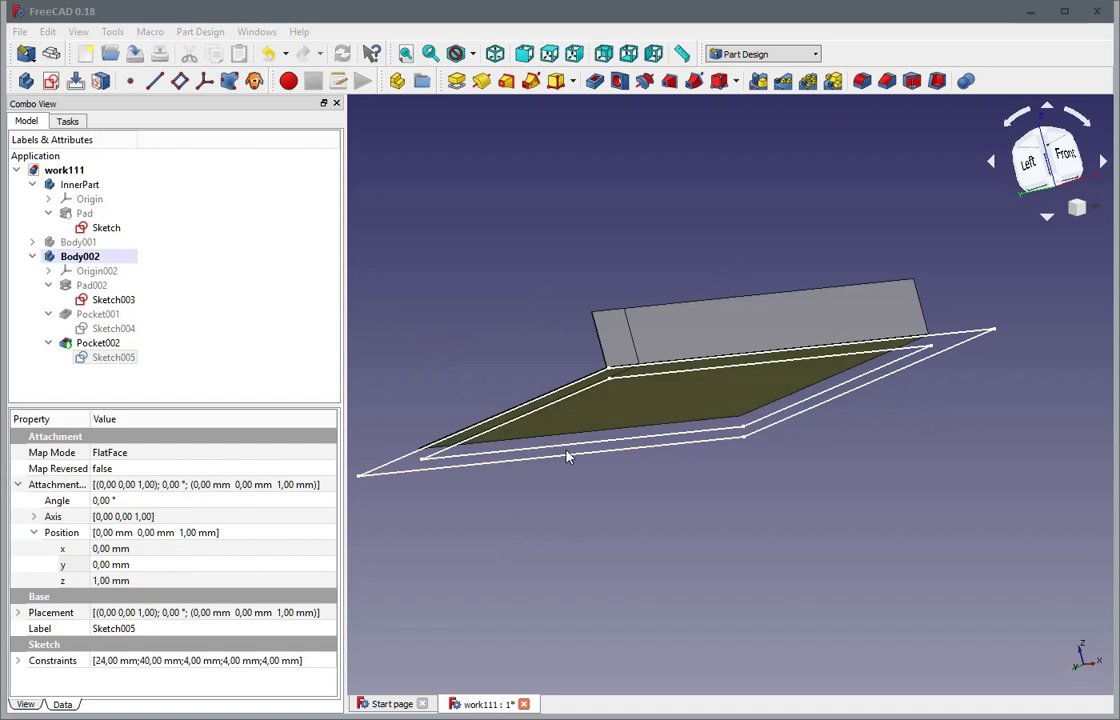
pyautogui.moveTo(495, 394); pyautogui.dragTo(720, 533, button='middle')
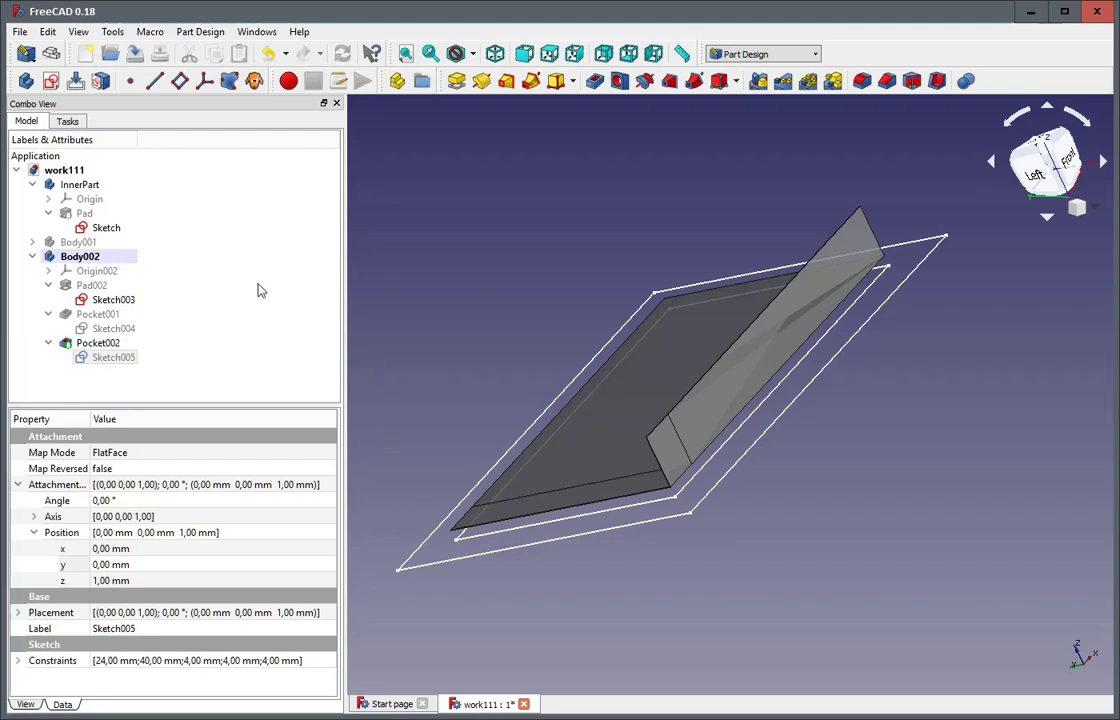
# Convert the four edges of the 40 × 24 mm rectangle in Sketch005 to construction geometry and close the sketch
pyautogui.doubleClick(113, 358)
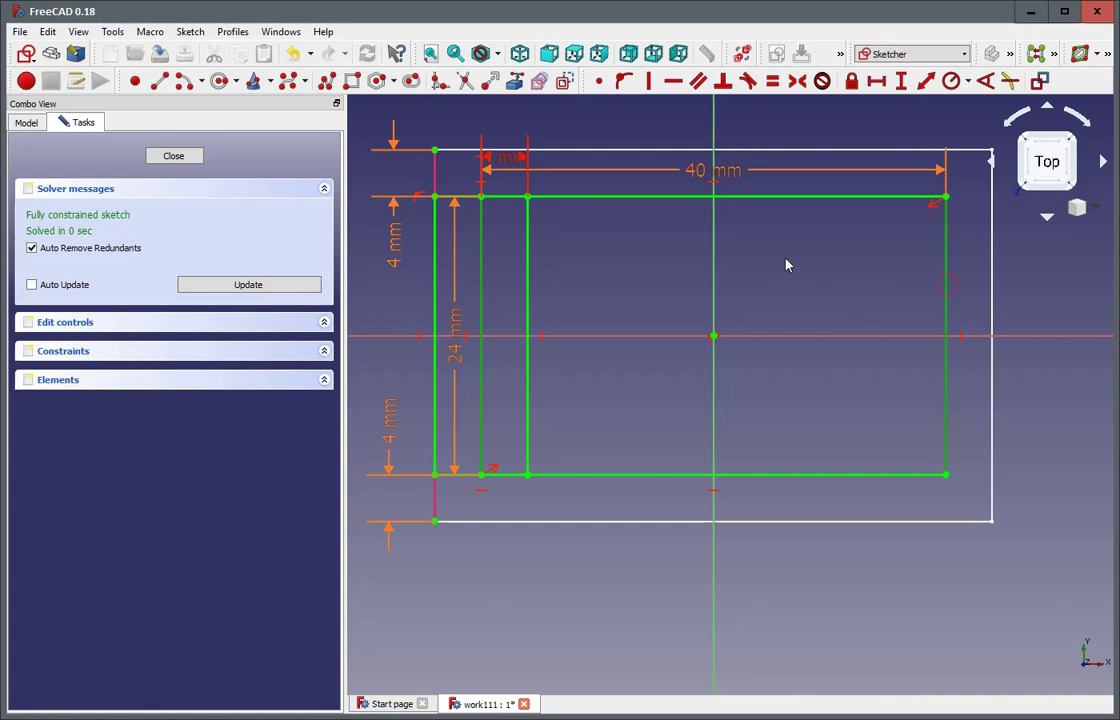
pyautogui.click(657, 198)
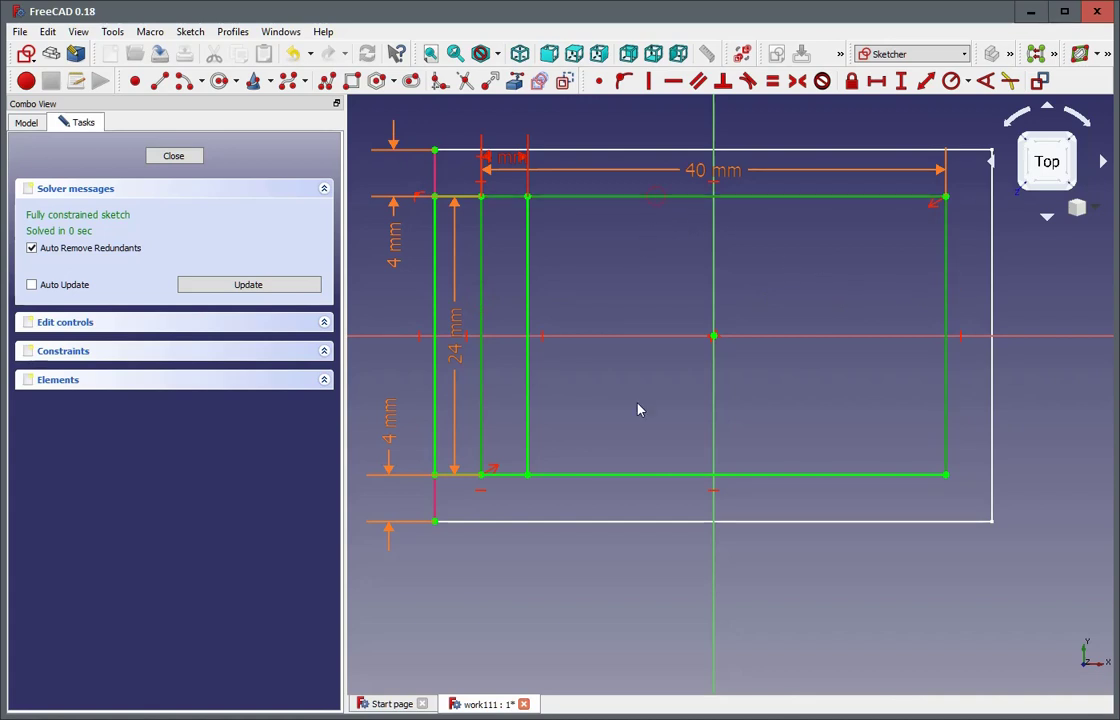
pyautogui.click(619, 478)
pyautogui.click(618, 476)
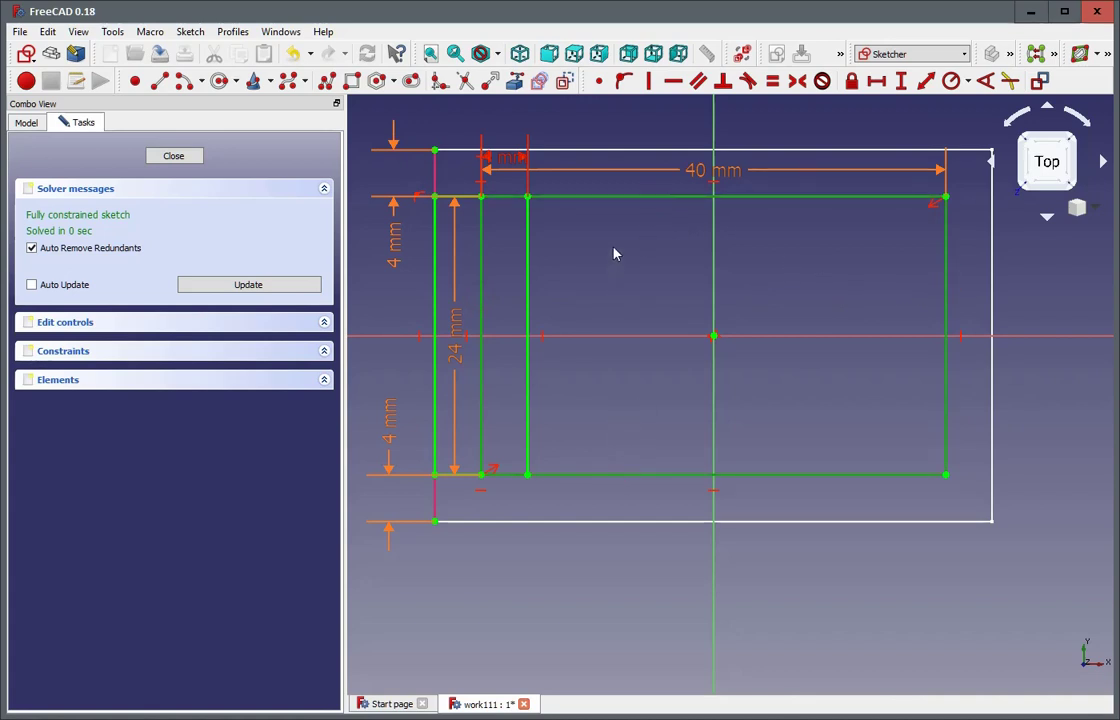
pyautogui.click(565, 83)
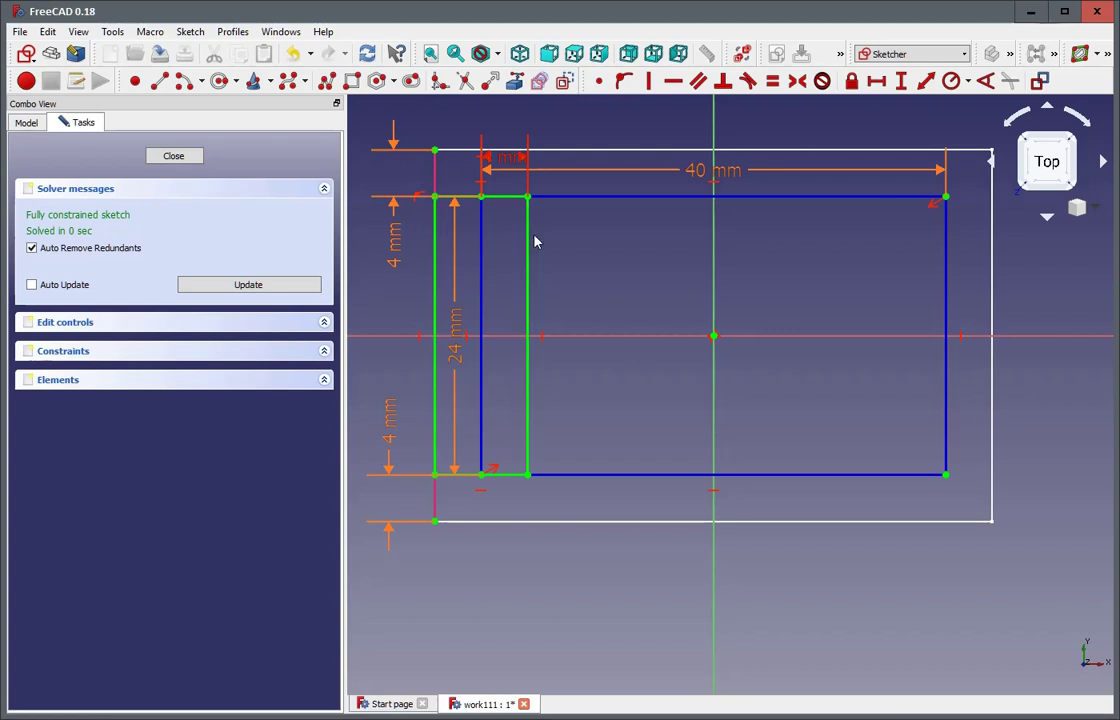
pyautogui.click(178, 157)
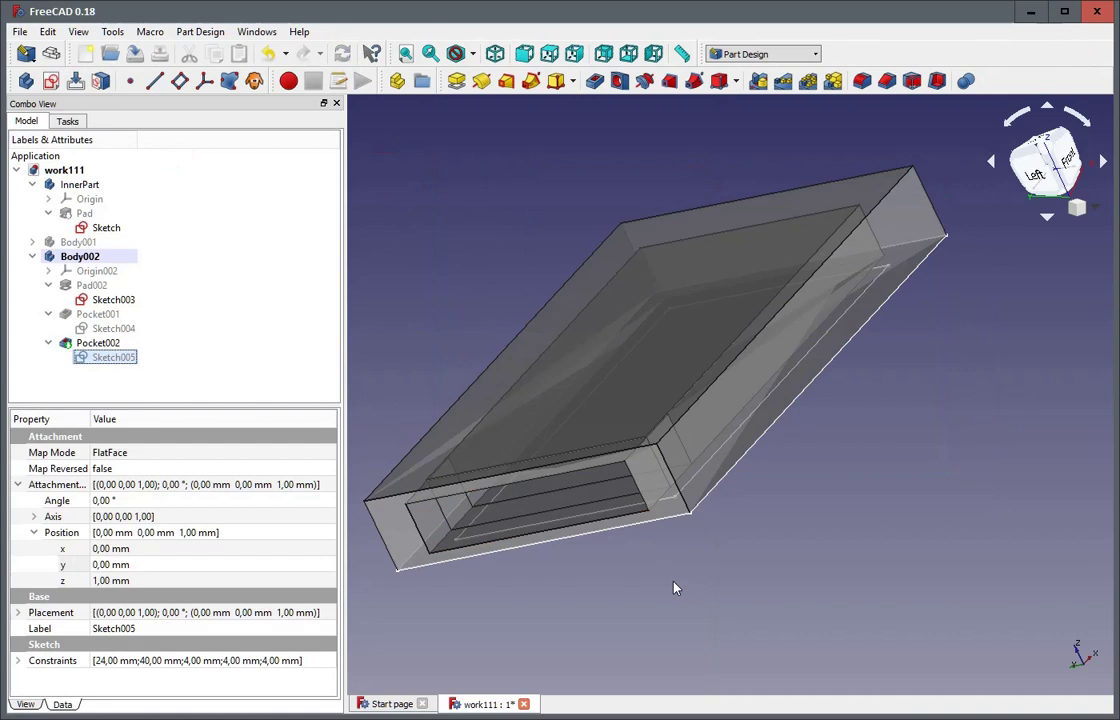
# Set the length of Pocket002, the side opening's cut, to 6 mm
pyautogui.moveTo(727, 597); pyautogui.dragTo(693, 576, button='middle')
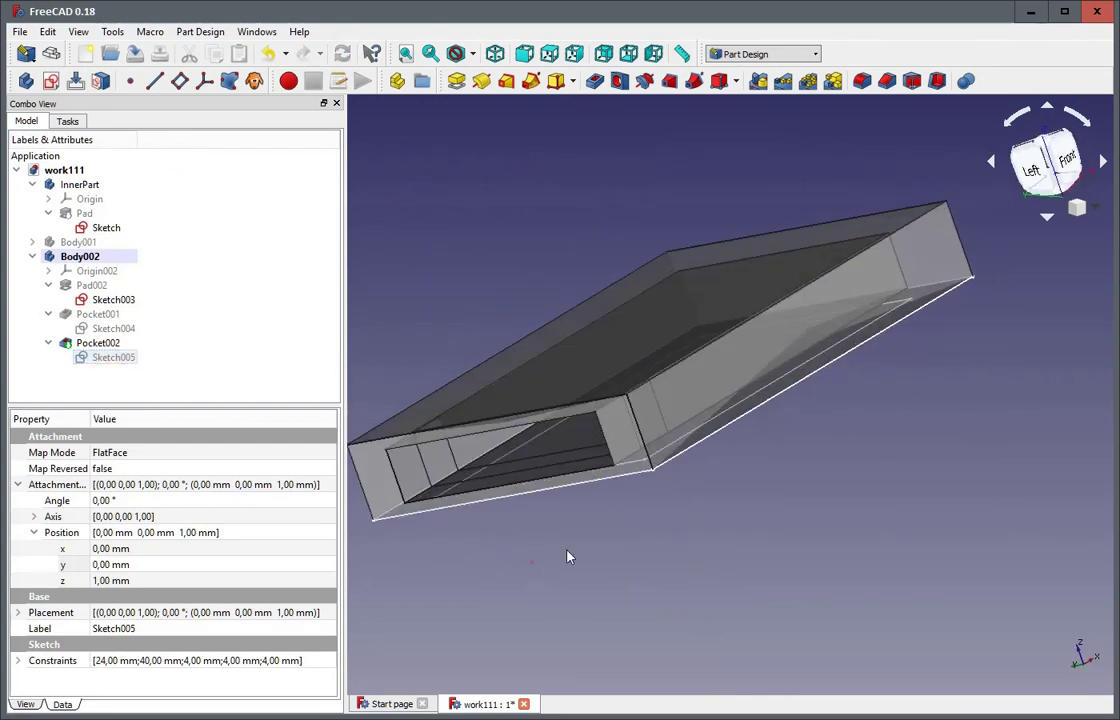
pyautogui.moveTo(570, 555)
pyautogui.mouseDown(button='middle')
pyautogui.moveTo(610, 530)
pyautogui.moveTo(615, 565)
pyautogui.moveTo(596, 584)
pyautogui.moveTo(561, 576)
pyautogui.mouseUp(button='middle')
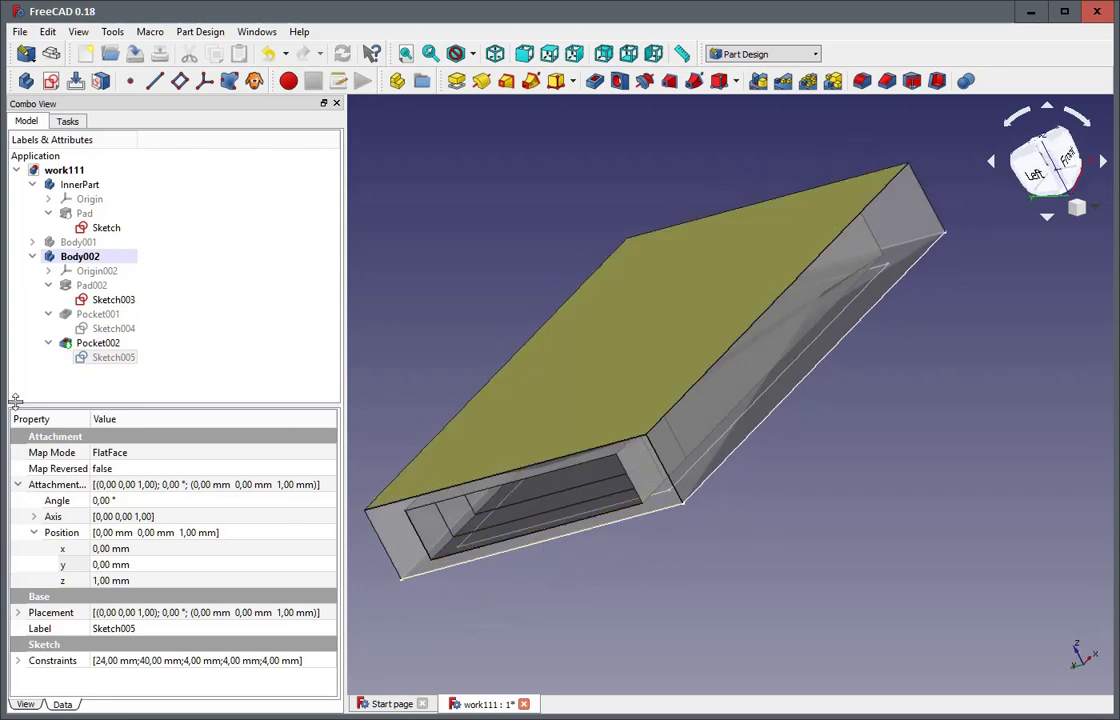
pyautogui.click(82, 346)
pyautogui.doubleClick(82, 344)
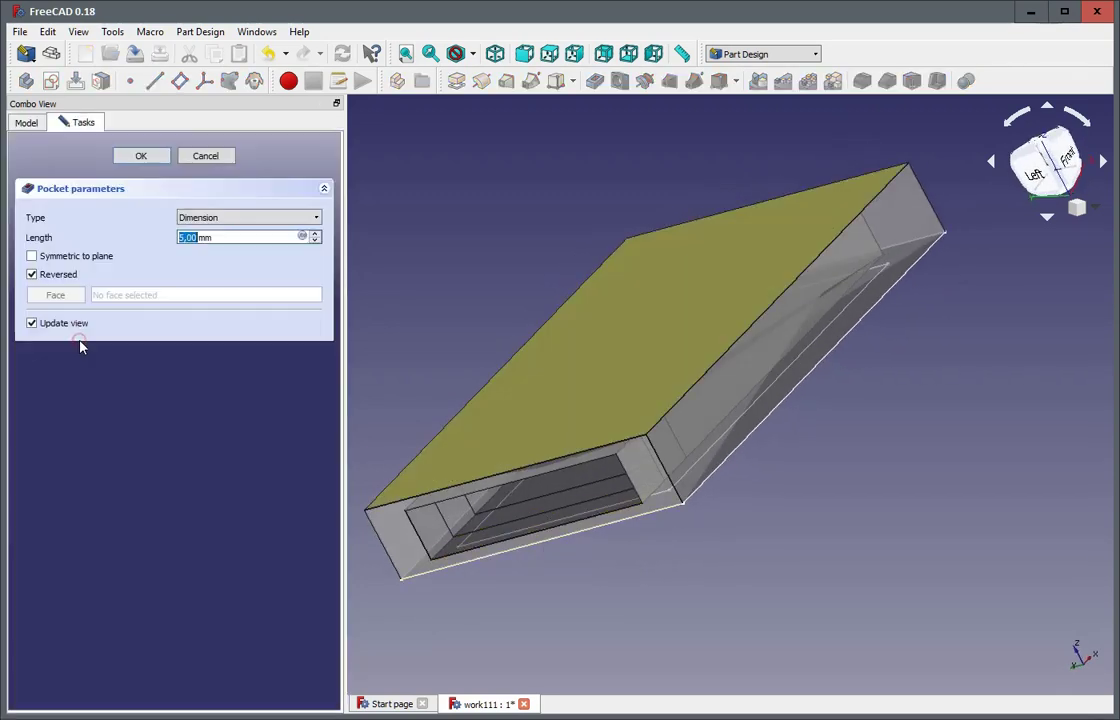
pyautogui.write('3')
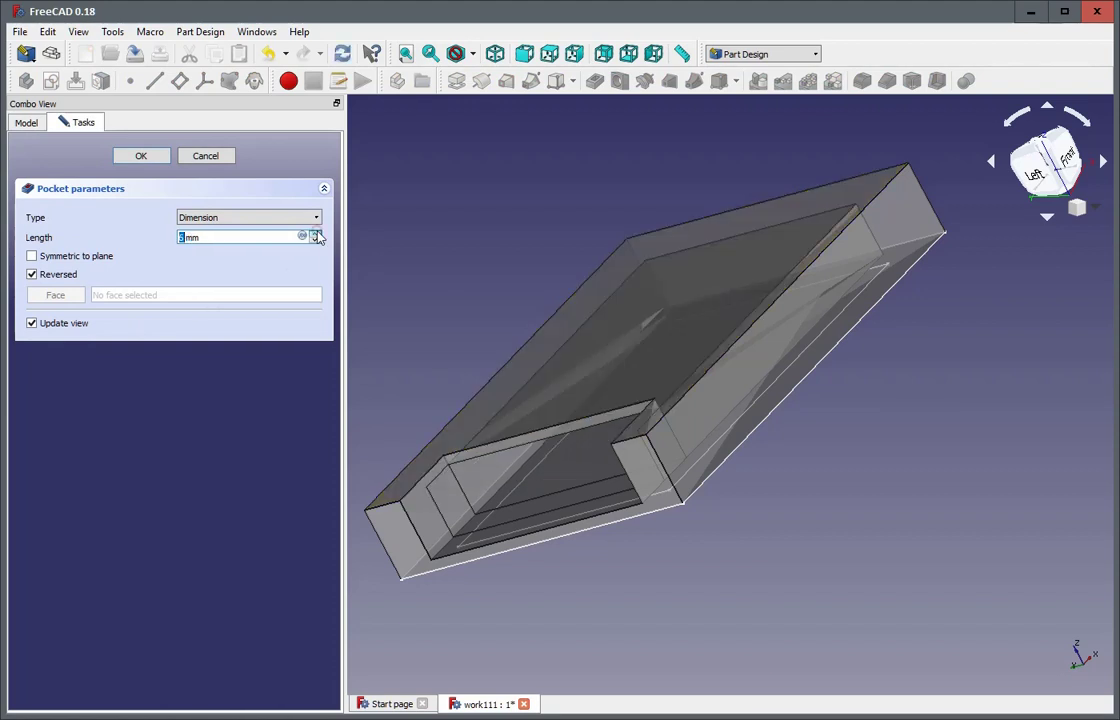
pyautogui.write('6')
pyautogui.moveTo(993, 524); pyautogui.dragTo(1023, 532, button='middle')
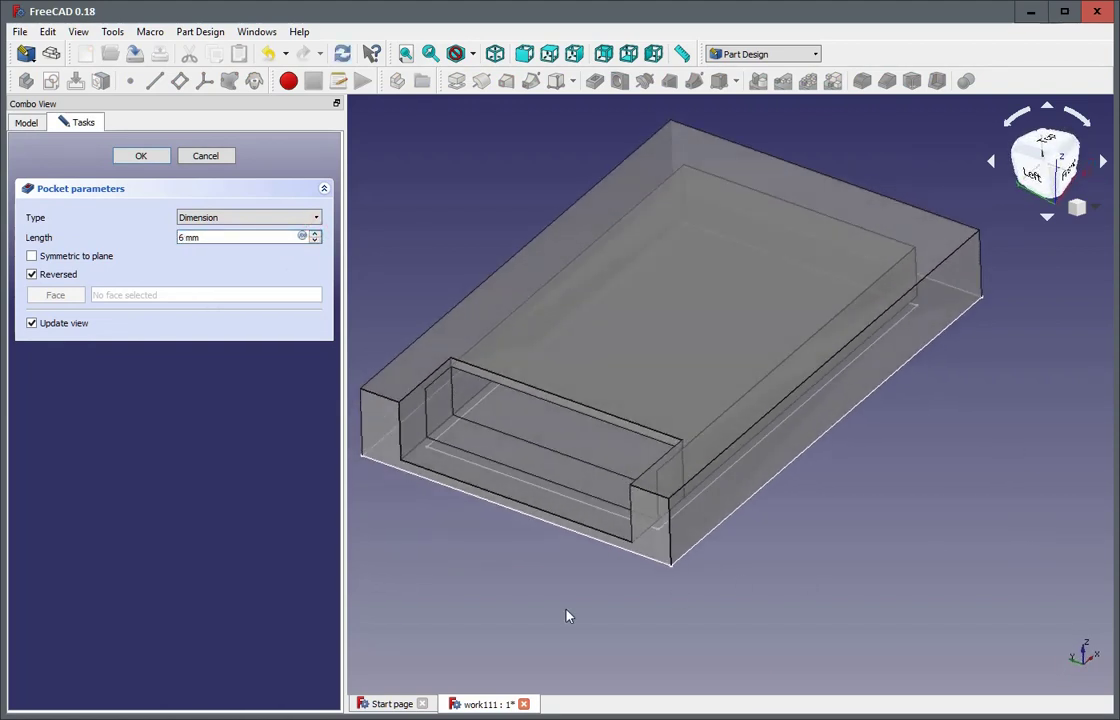
pyautogui.moveTo(566, 616); pyautogui.dragTo(578, 580, button='middle')
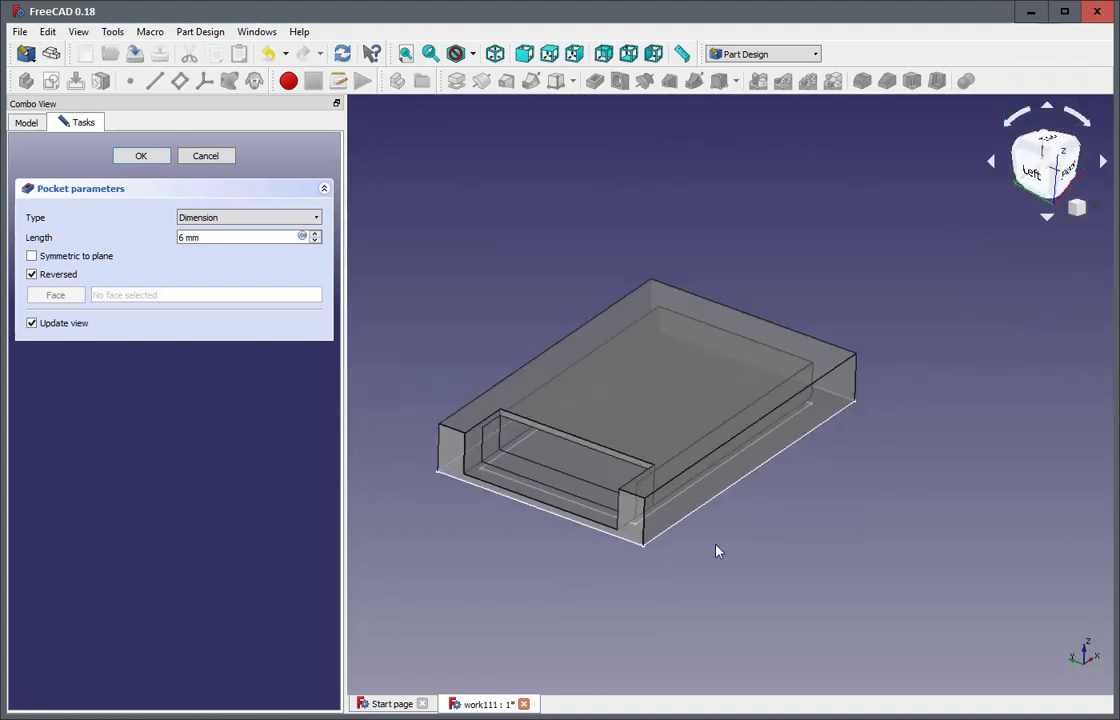
pyautogui.moveTo(716, 550); pyautogui.dragTo(734, 528, button='middle')
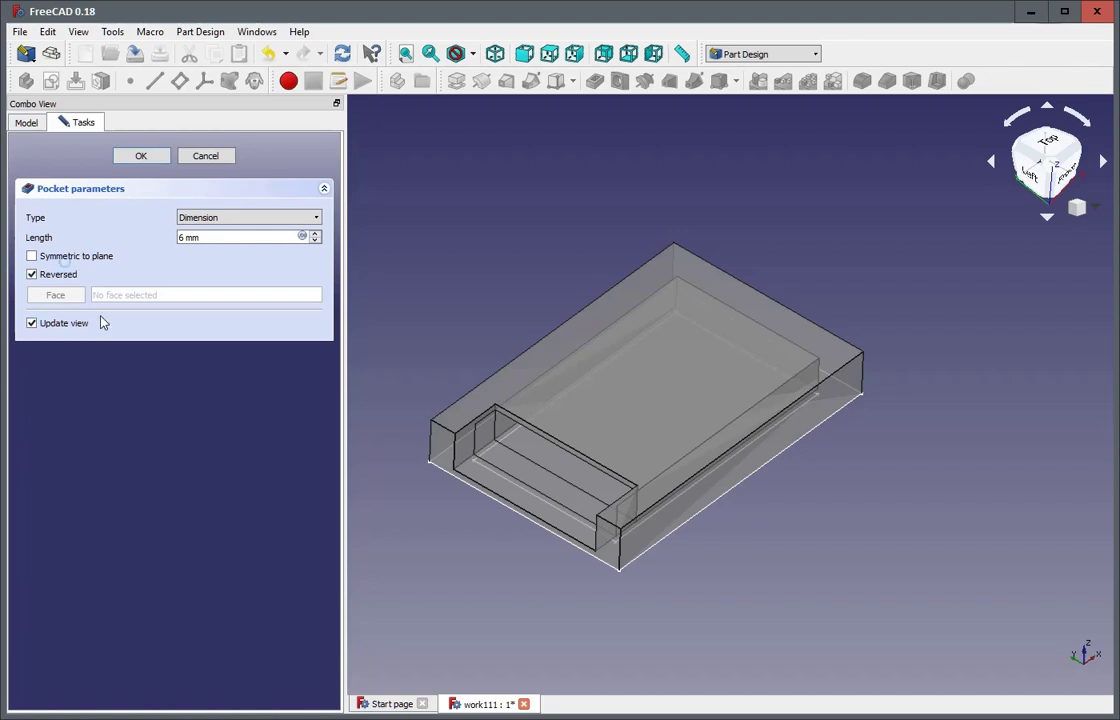
pyautogui.click(138, 157)
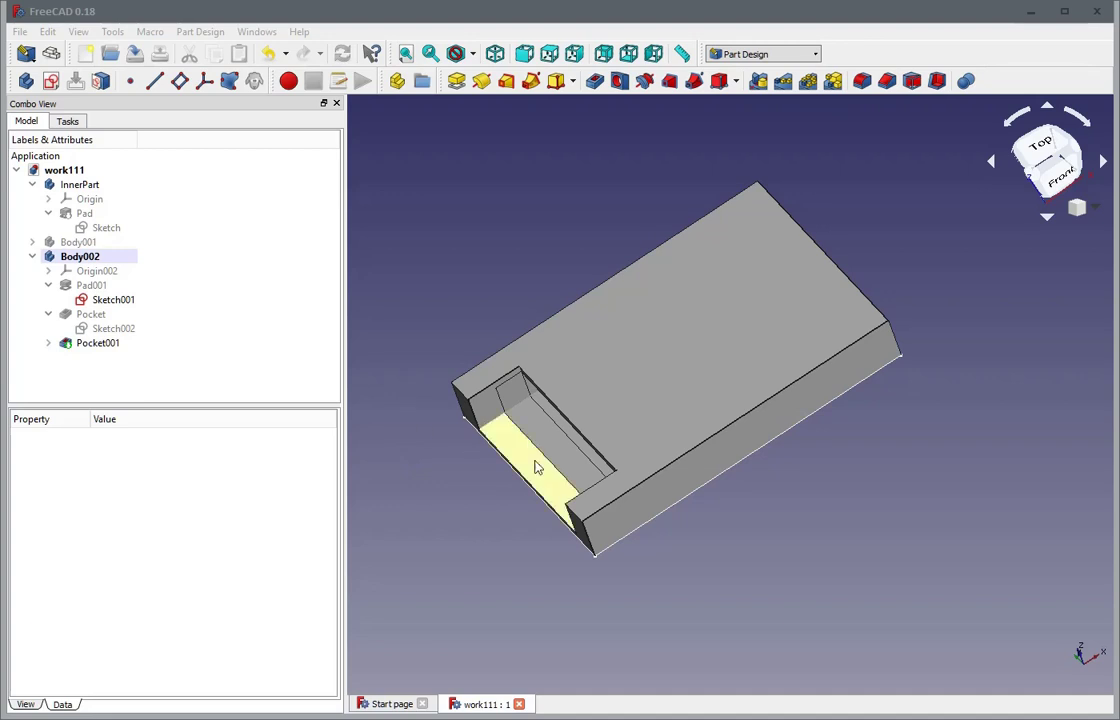
pyautogui.moveTo(735, 562)
pyautogui.mouseDown(button='middle')
pyautogui.moveTo(735, 550)
pyautogui.moveTo(720, 567)
pyautogui.mouseUp(button='middle')
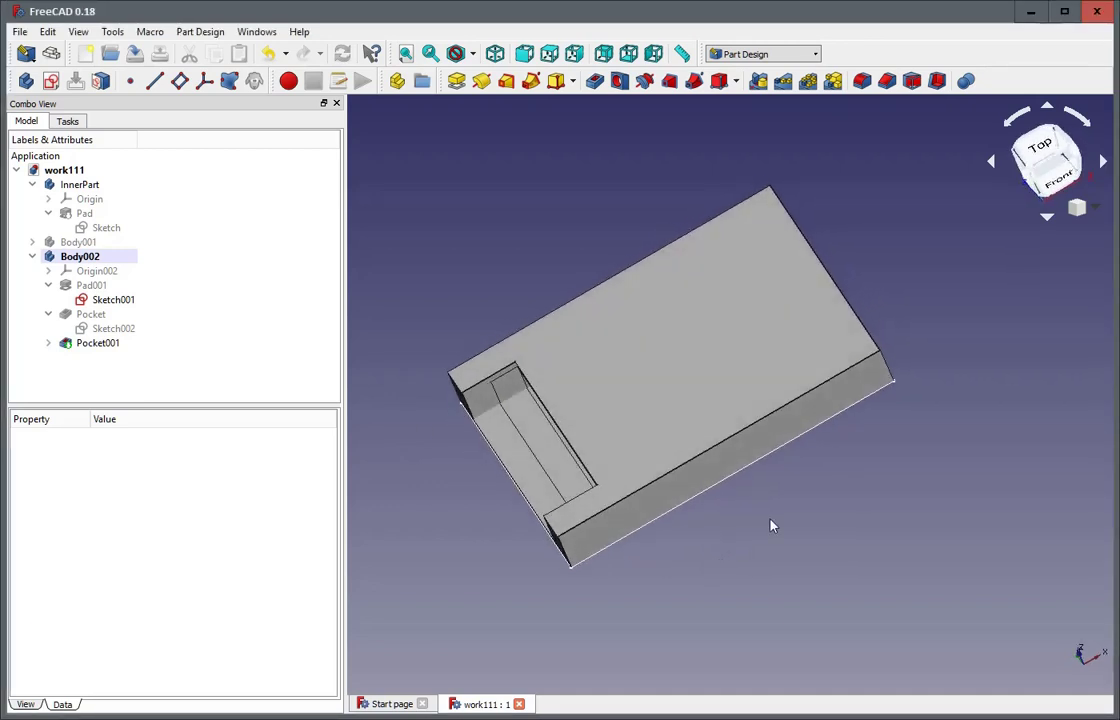
pyautogui.moveTo(770, 525); pyautogui.dragTo(795, 520, button='middle')
pyautogui.moveTo(411, 278); pyautogui.dragTo(504, 258, button='middle')
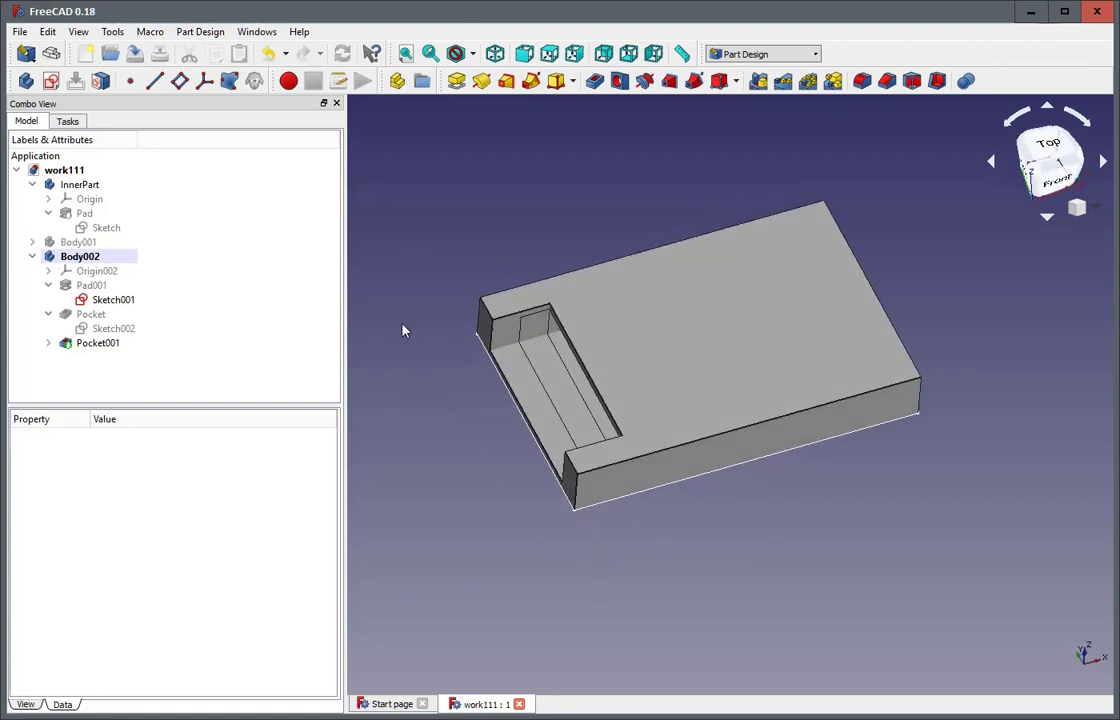
pyautogui.moveTo(430, 465); pyautogui.dragTo(417, 465, button='middle')
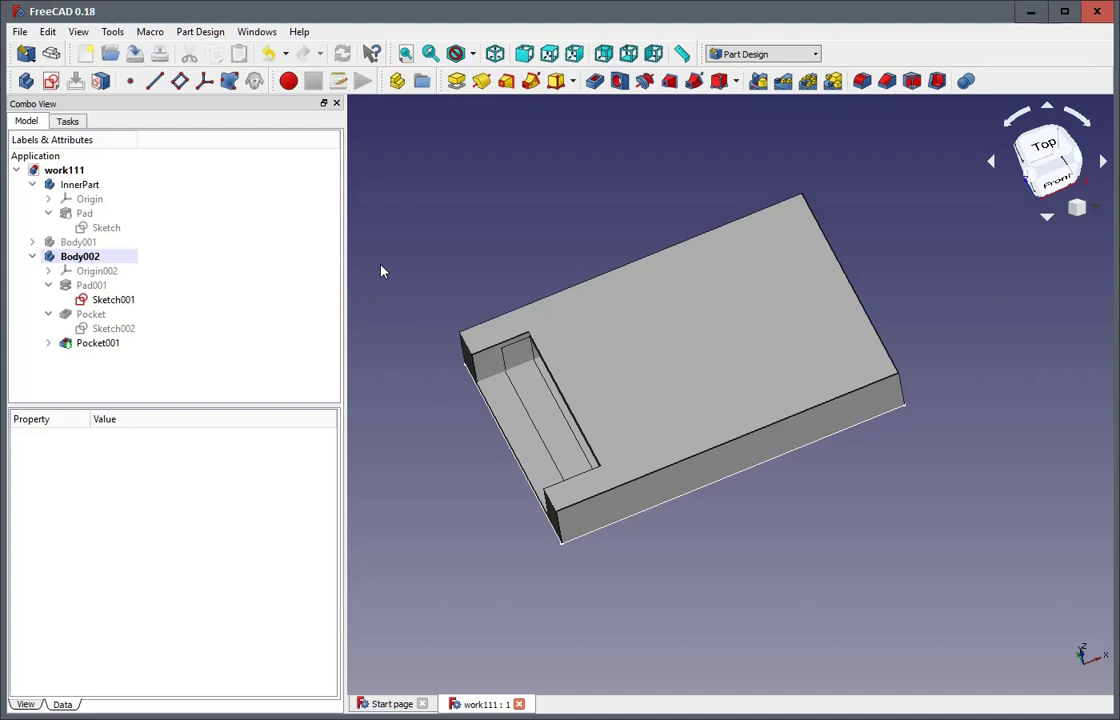
pyautogui.moveTo(843, 580)
pyautogui.mouseDown(button='middle')
pyautogui.moveTo(740, 575)
pyautogui.moveTo(836, 572)
pyautogui.mouseUp(button='middle')
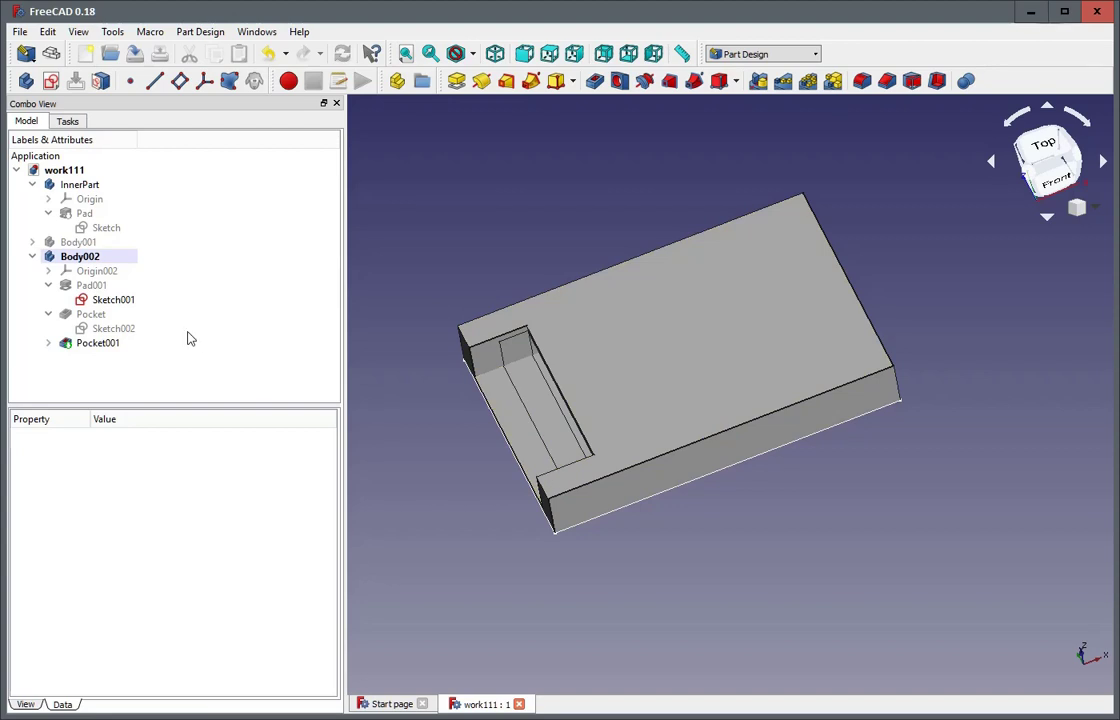
# Open Sketch001 for editing and move the two vertical wall-thickness dimensions clear of the rectangles
pyautogui.click(103, 332)
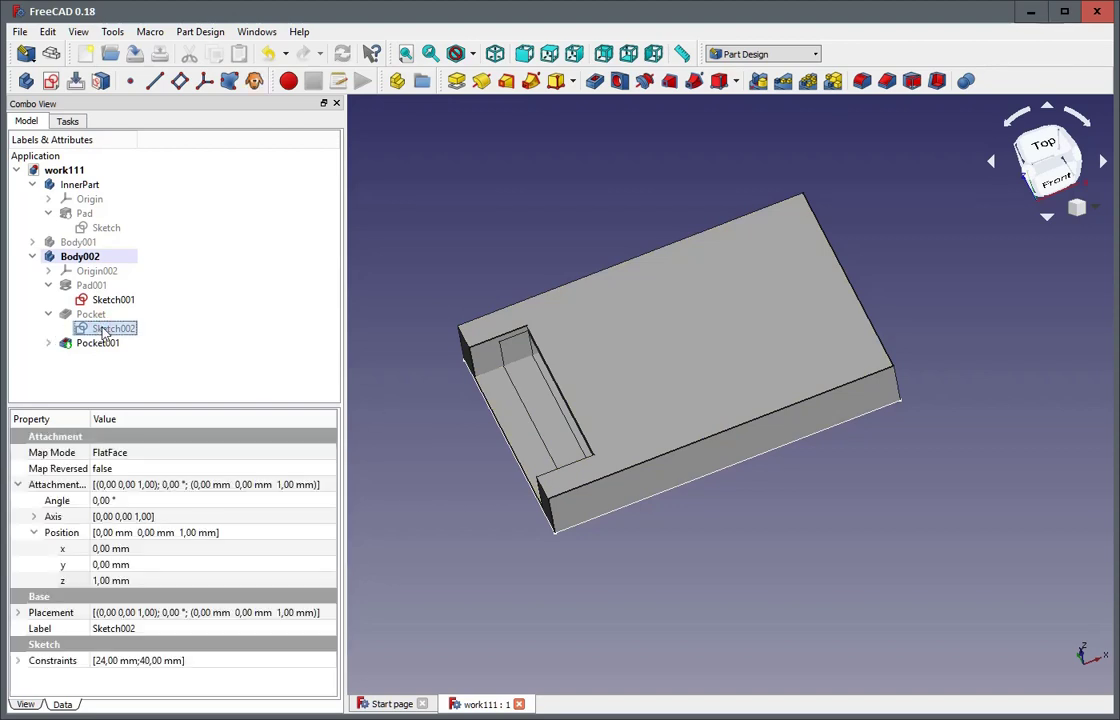
pyautogui.click(48, 343)
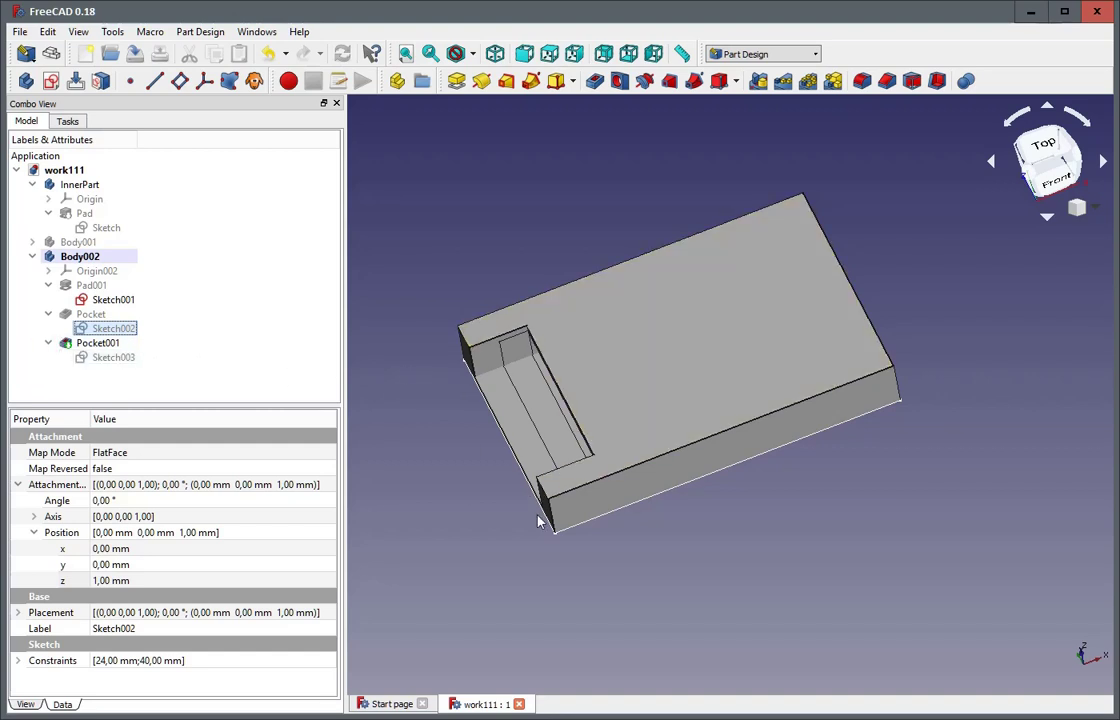
pyautogui.click(107, 302)
pyautogui.doubleClick(107, 302)
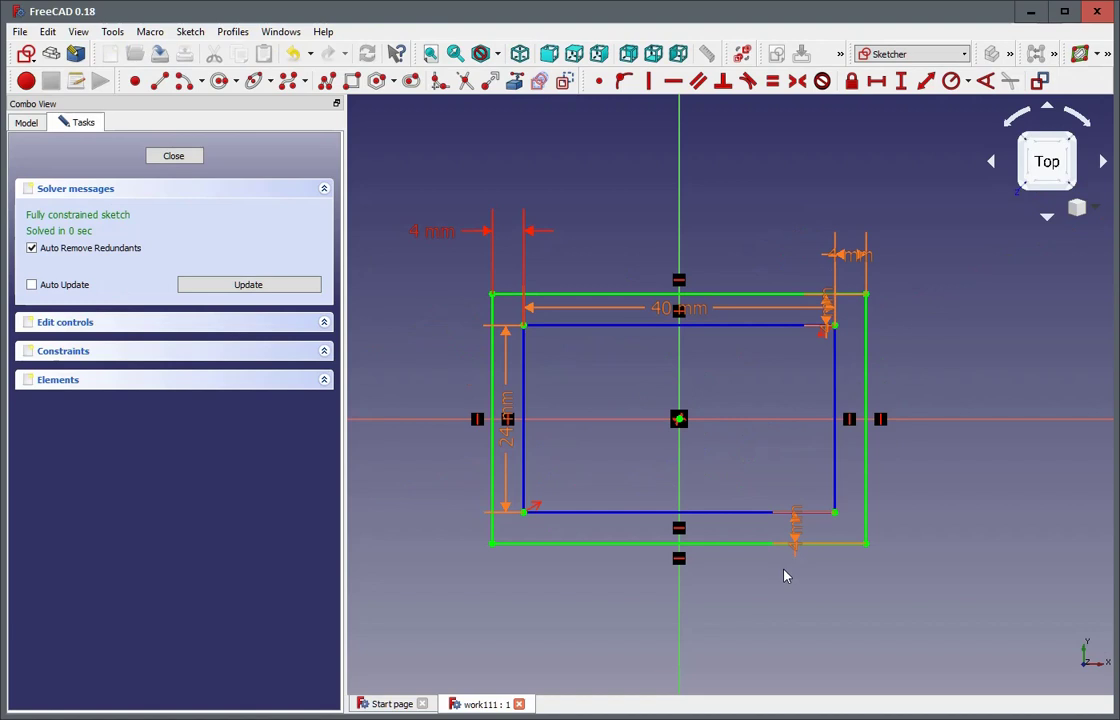
pyautogui.moveTo(797, 537); pyautogui.dragTo(940, 582)
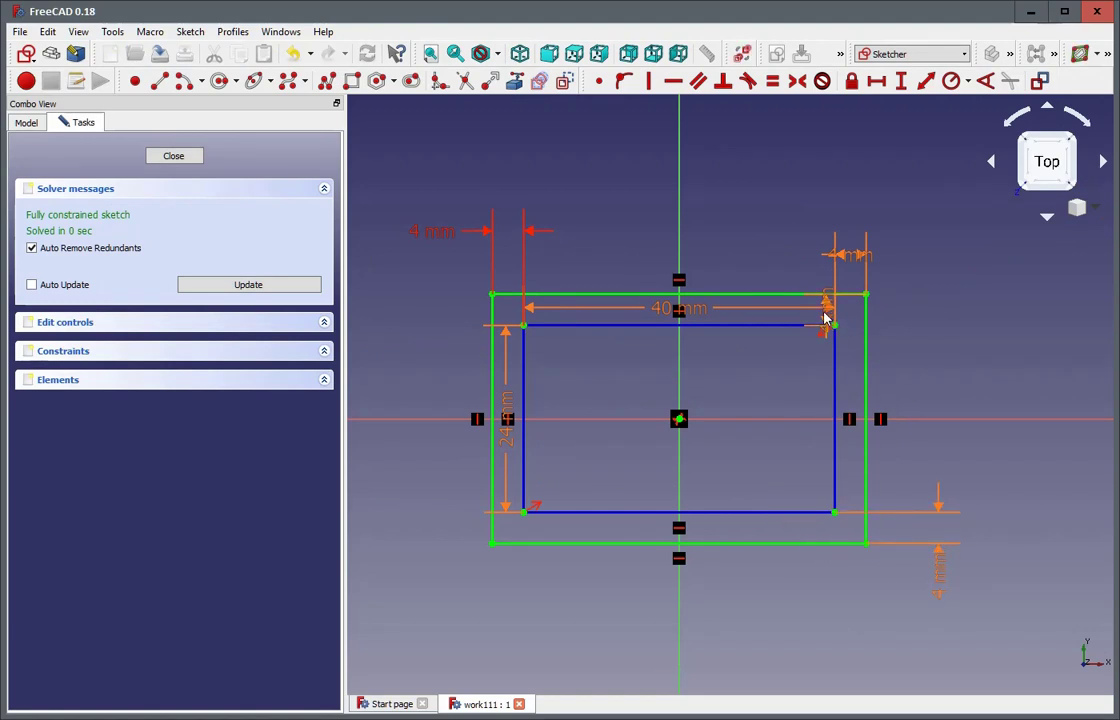
pyautogui.moveTo(826, 322); pyautogui.dragTo(955, 325)
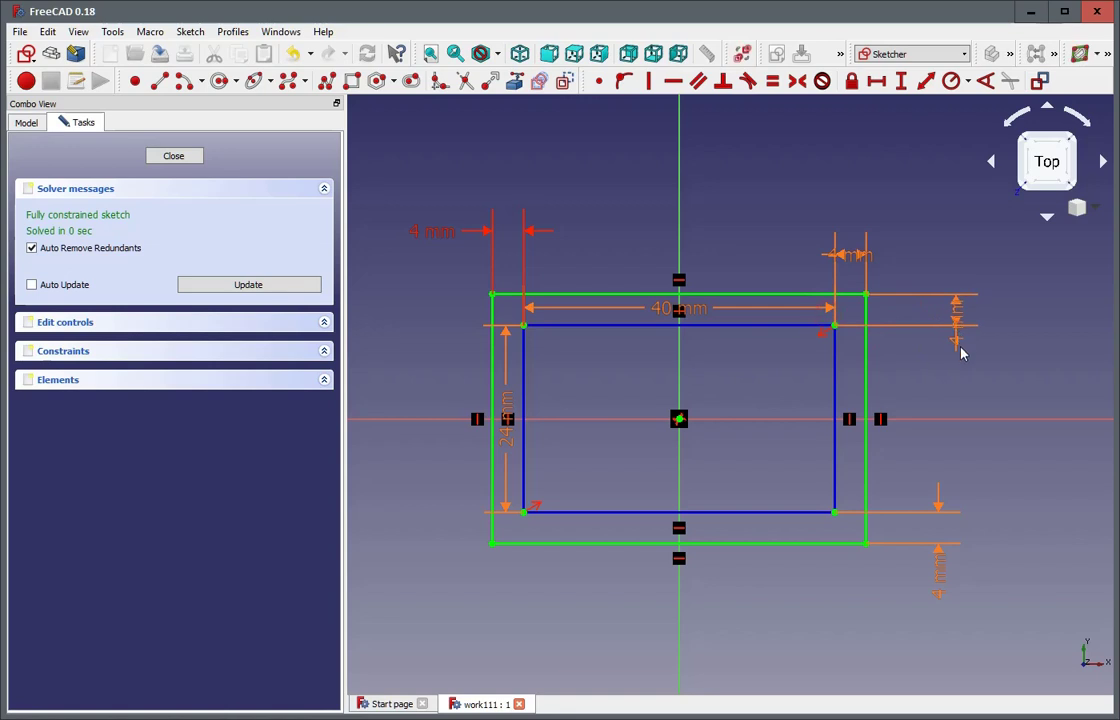
# Replace the wall_thickness formula on the lower vertical distance between the two rectangles with 8 mm
pyautogui.doubleClick(942, 580)
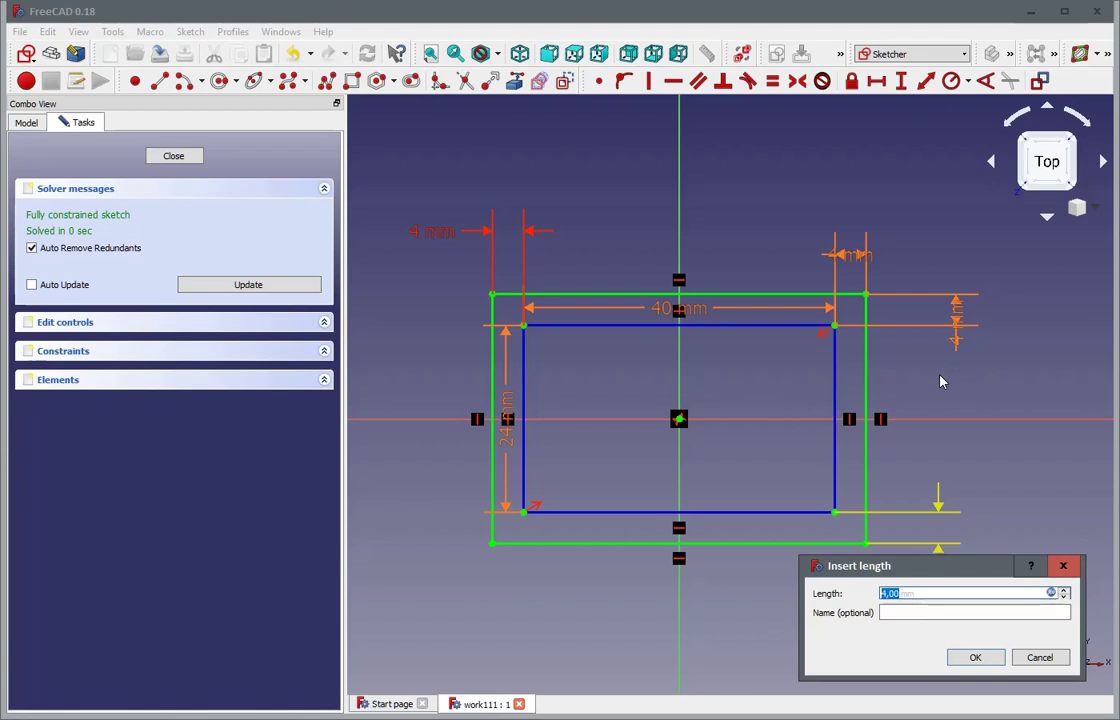
pyautogui.press('=')
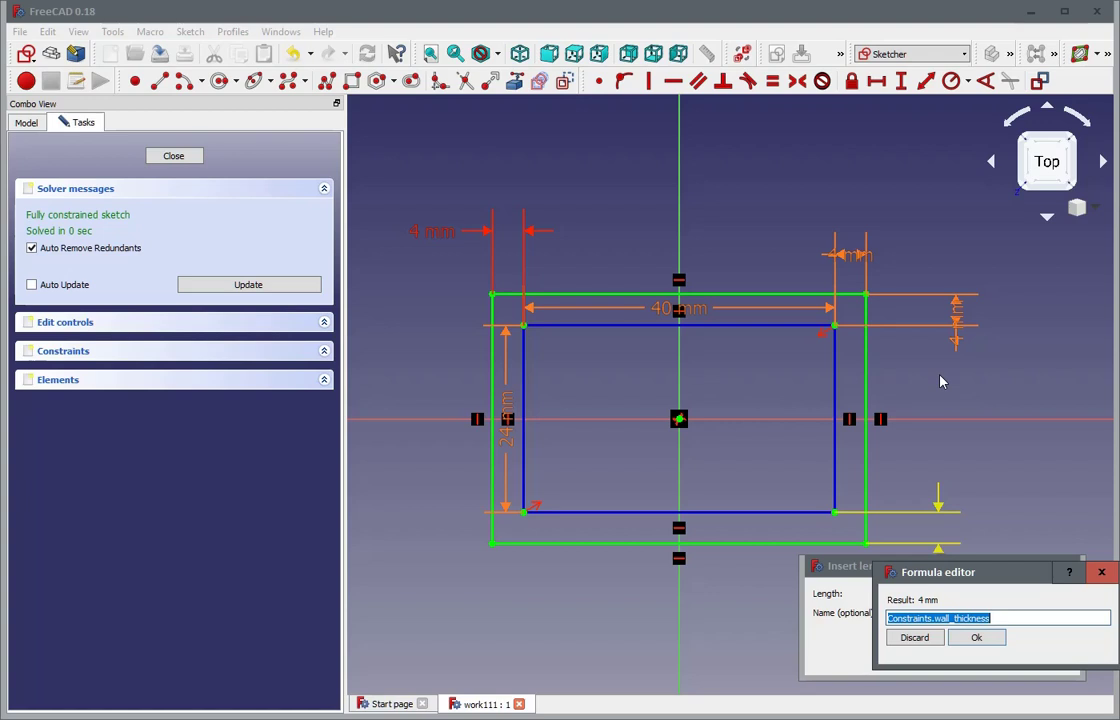
pyautogui.write('5')
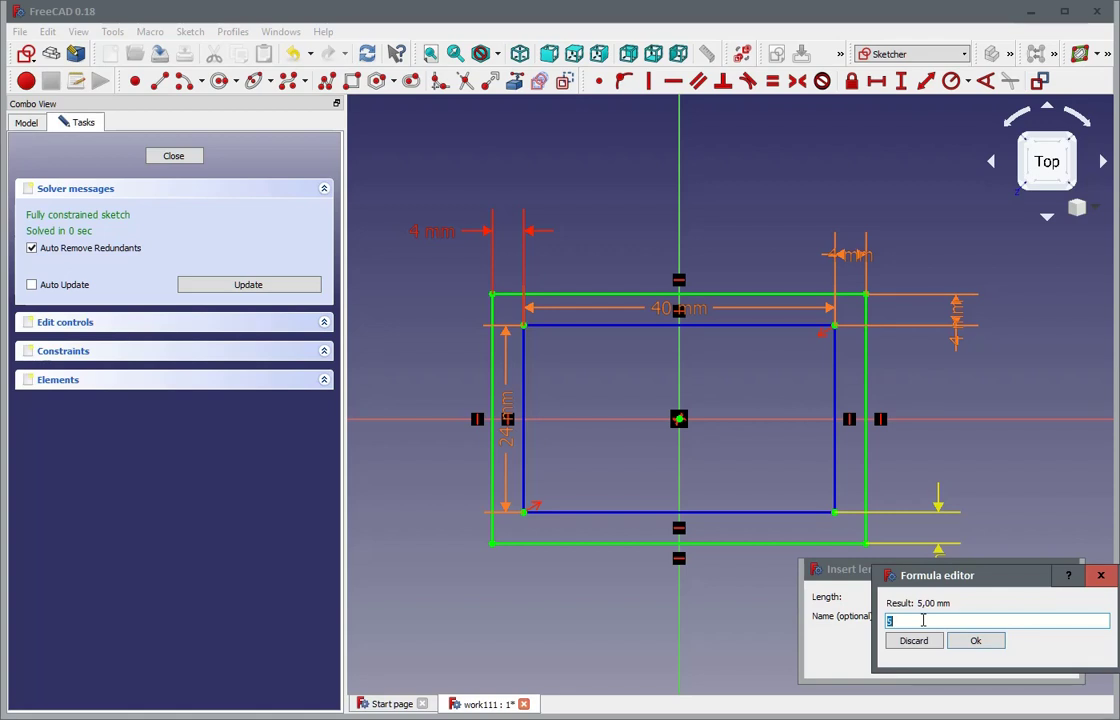
pyautogui.press('Return')
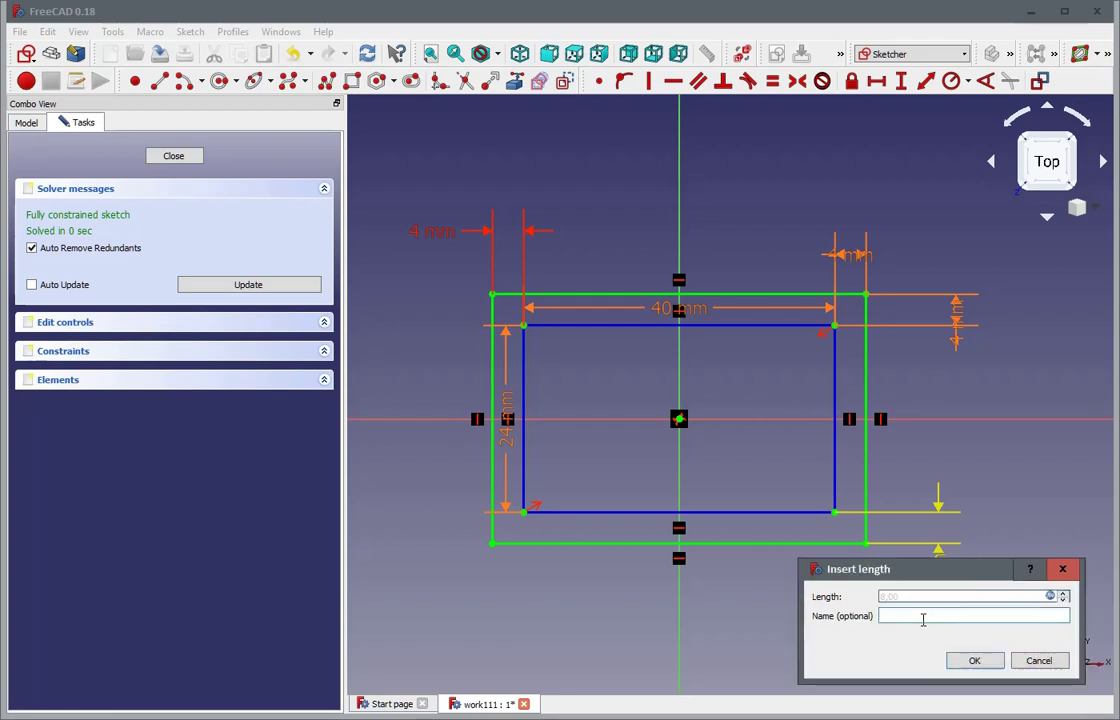
pyautogui.click(974, 660)
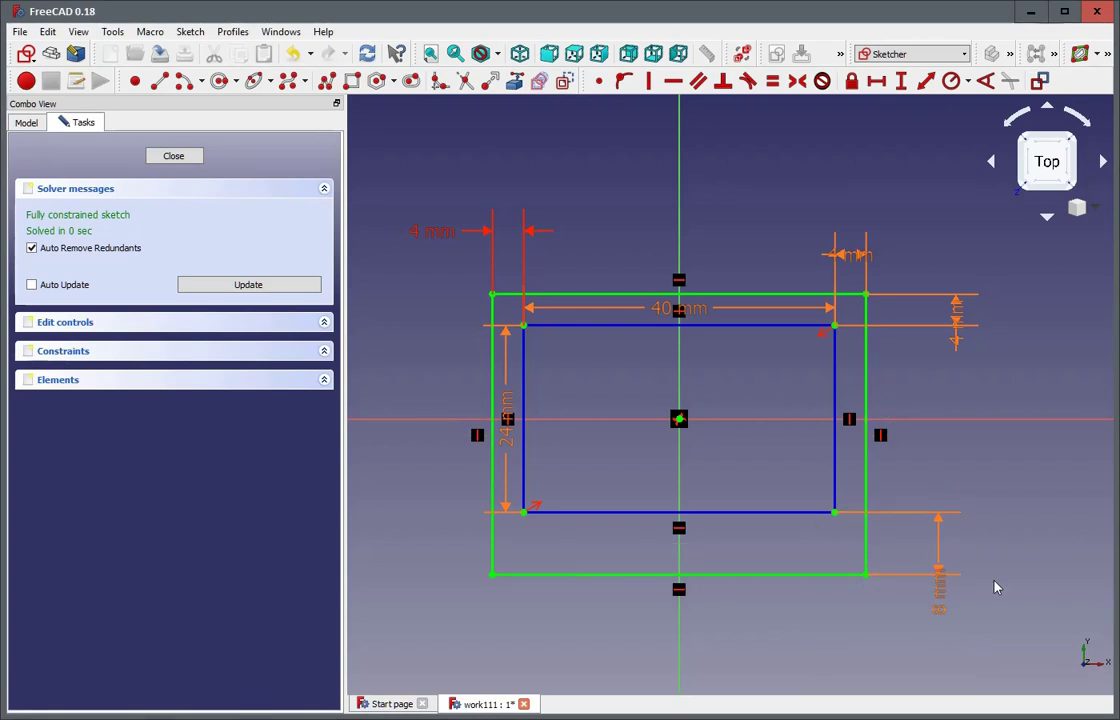
# Name the lower vertical distance constraint between the rectangles wt2
pyautogui.click(940, 600)
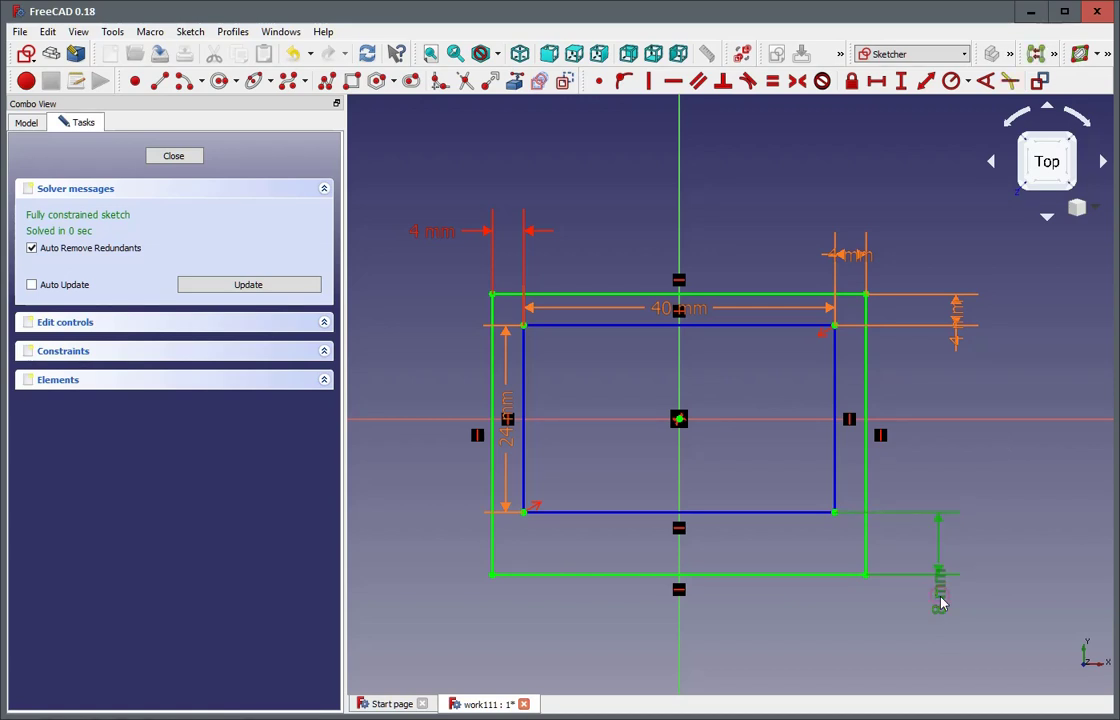
pyautogui.doubleClick(940, 600)
pyautogui.click(904, 629)
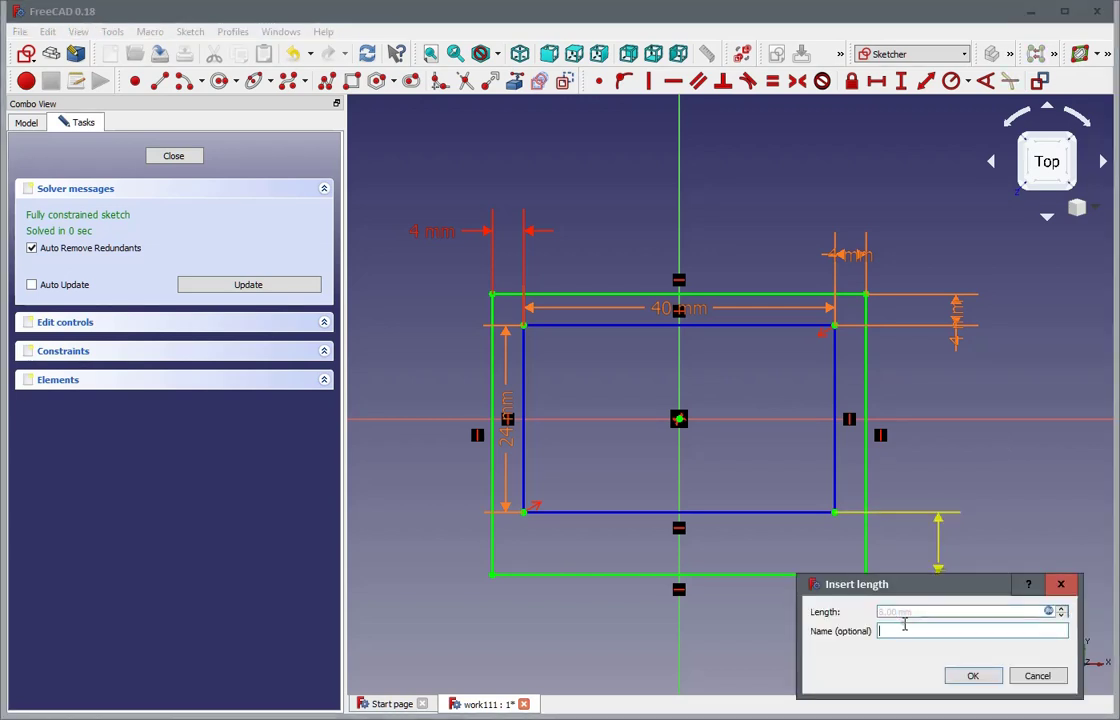
pyautogui.write('wd')
pyautogui.press('Return')
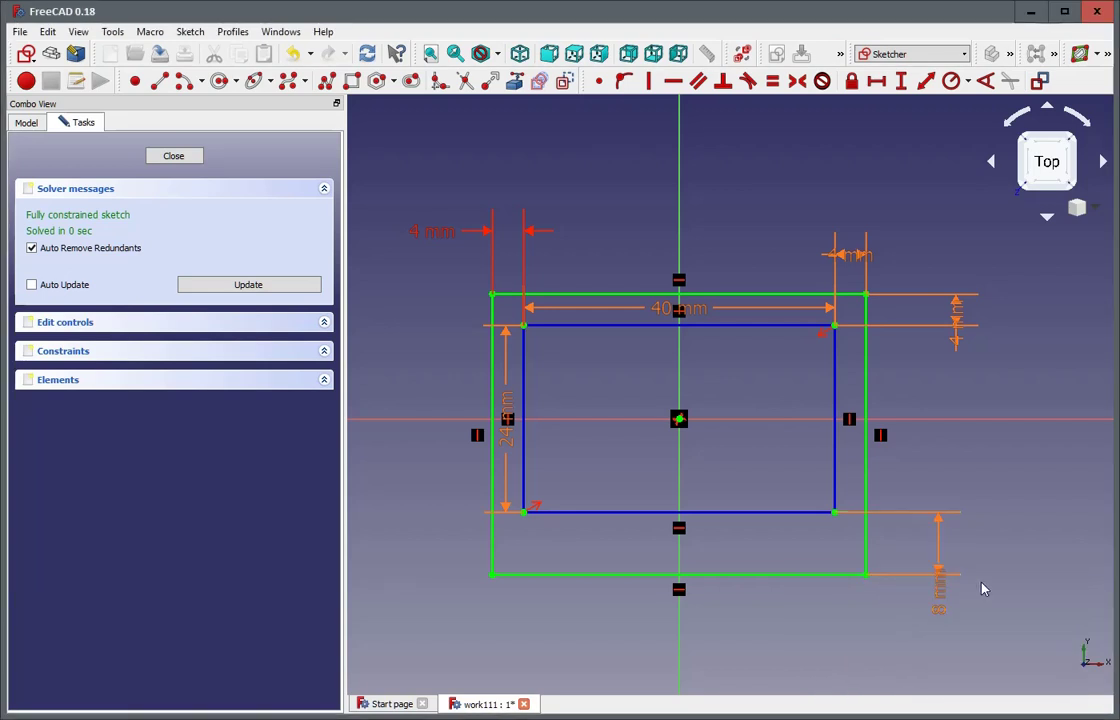
# Set the upper vertical distance between the rectangles to the formula Constraints.wt2 and close the sketch
pyautogui.doubleClick(962, 337)
pyautogui.press('=')
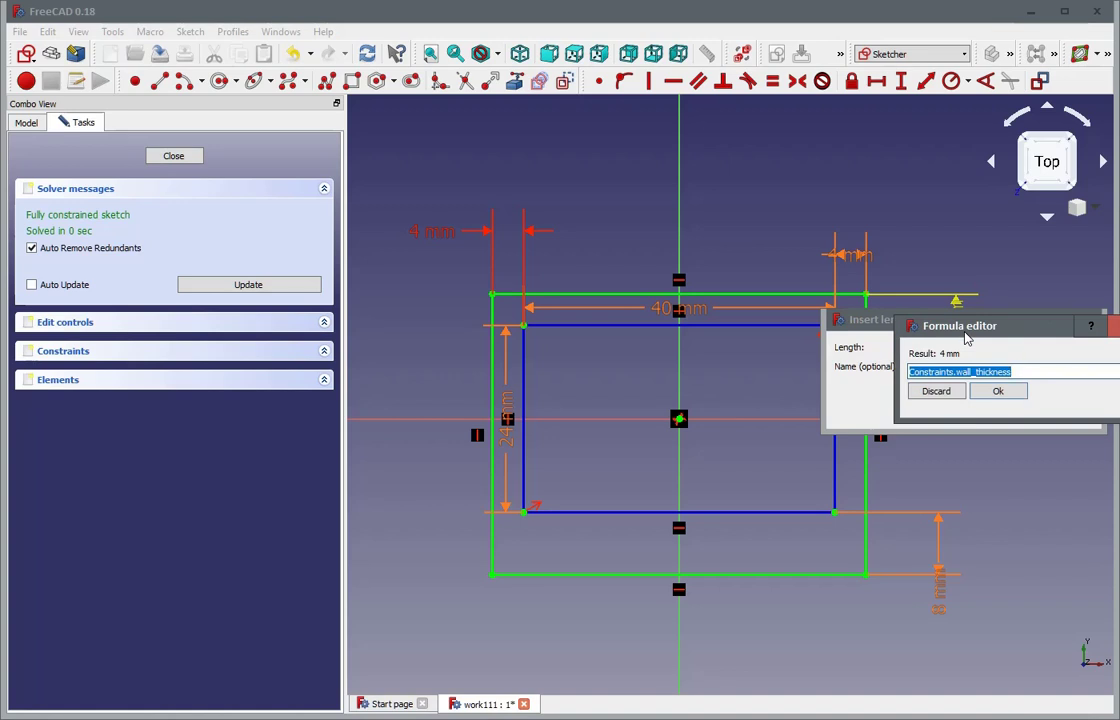
pyautogui.write('c')
pyautogui.click(956, 400)
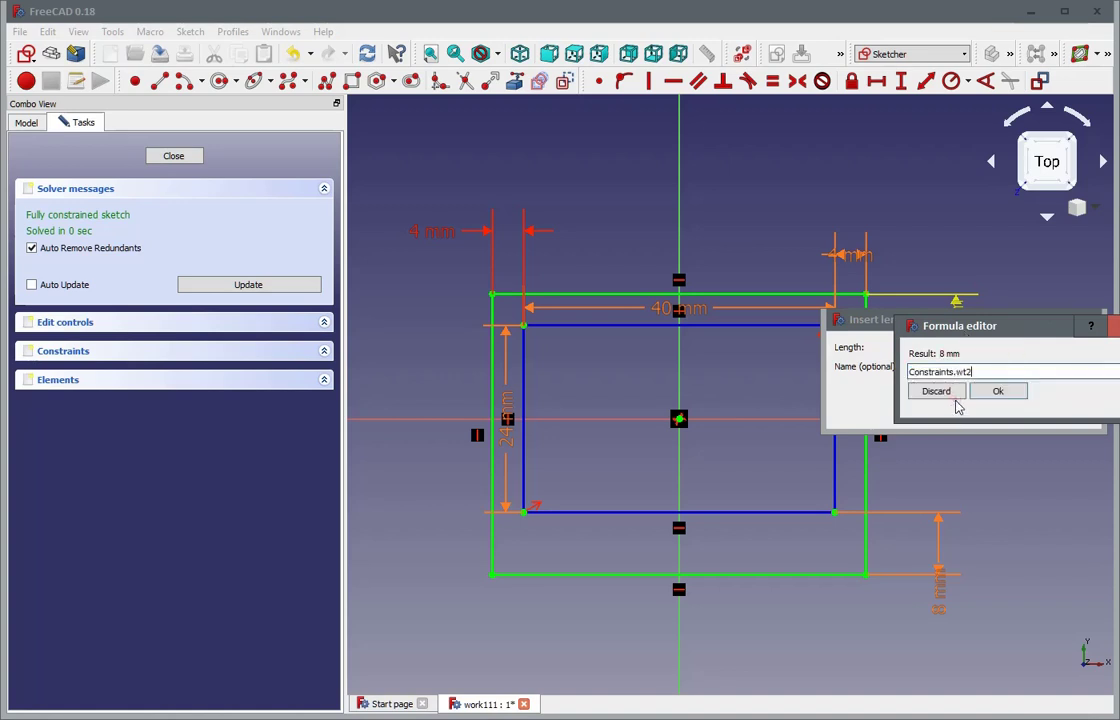
pyautogui.click(996, 391)
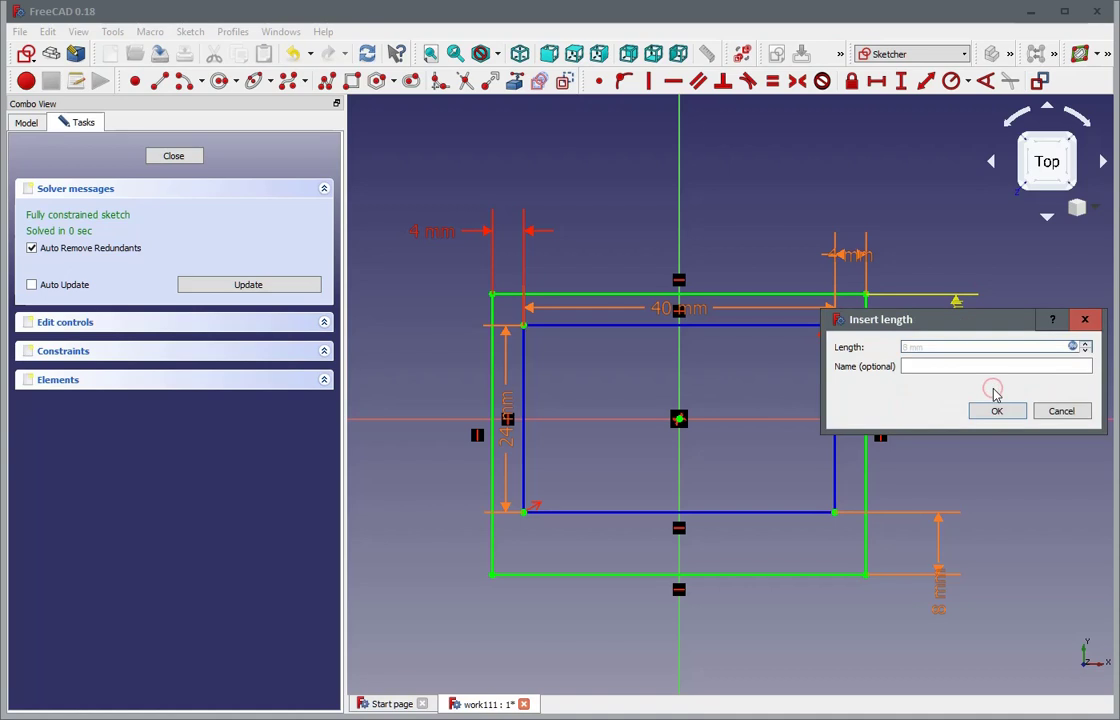
pyautogui.click(998, 411)
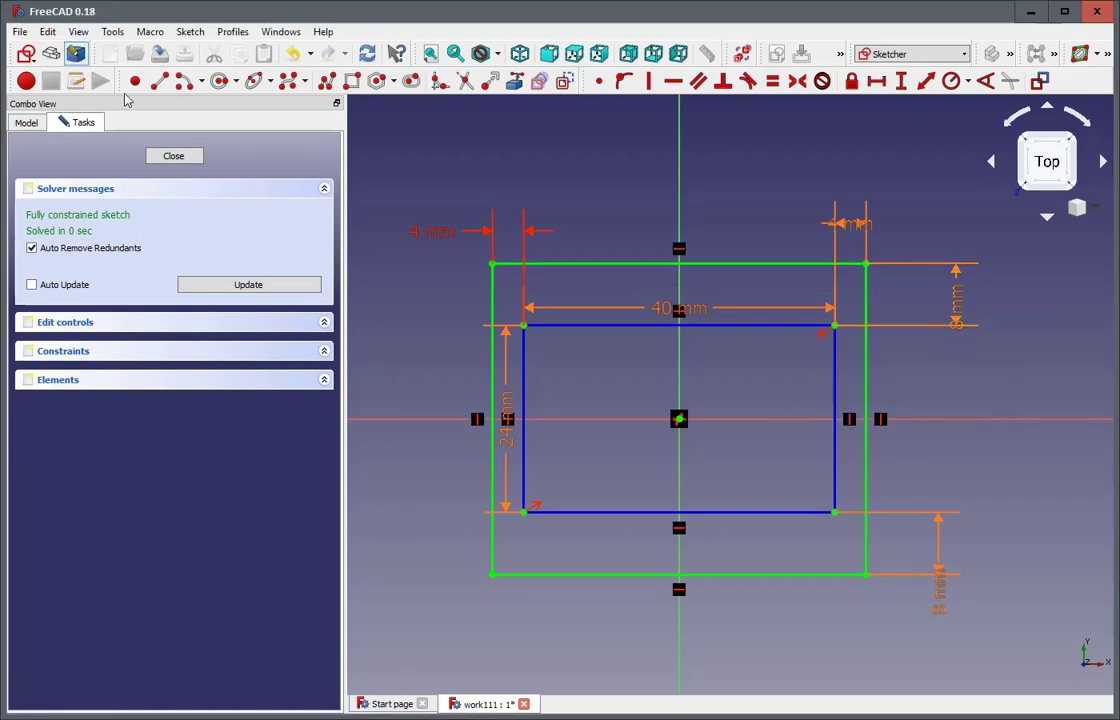
pyautogui.click(180, 158)
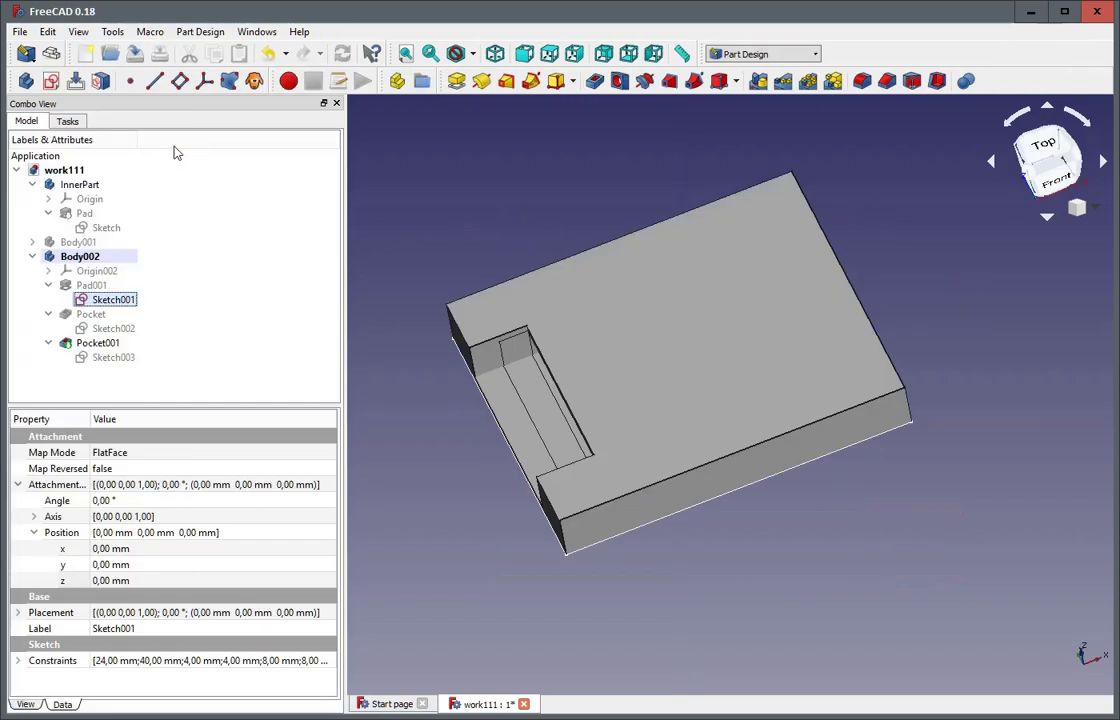
# Set the transparency of Pocket001 to 63 so the cavity inside the block can be inspected
pyautogui.moveTo(473, 575)
pyautogui.mouseDown(button='middle')
pyautogui.moveTo(568, 530)
pyautogui.moveTo(550, 547)
pyautogui.mouseUp(button='middle')
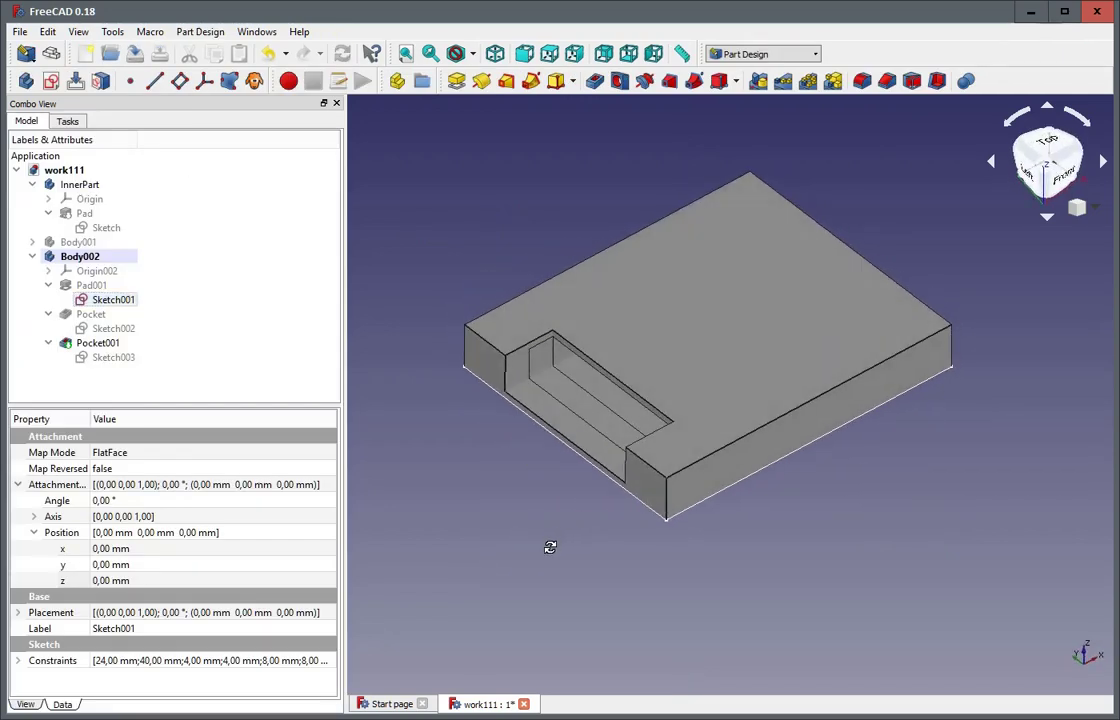
pyautogui.moveTo(805, 502); pyautogui.dragTo(740, 521, button='middle')
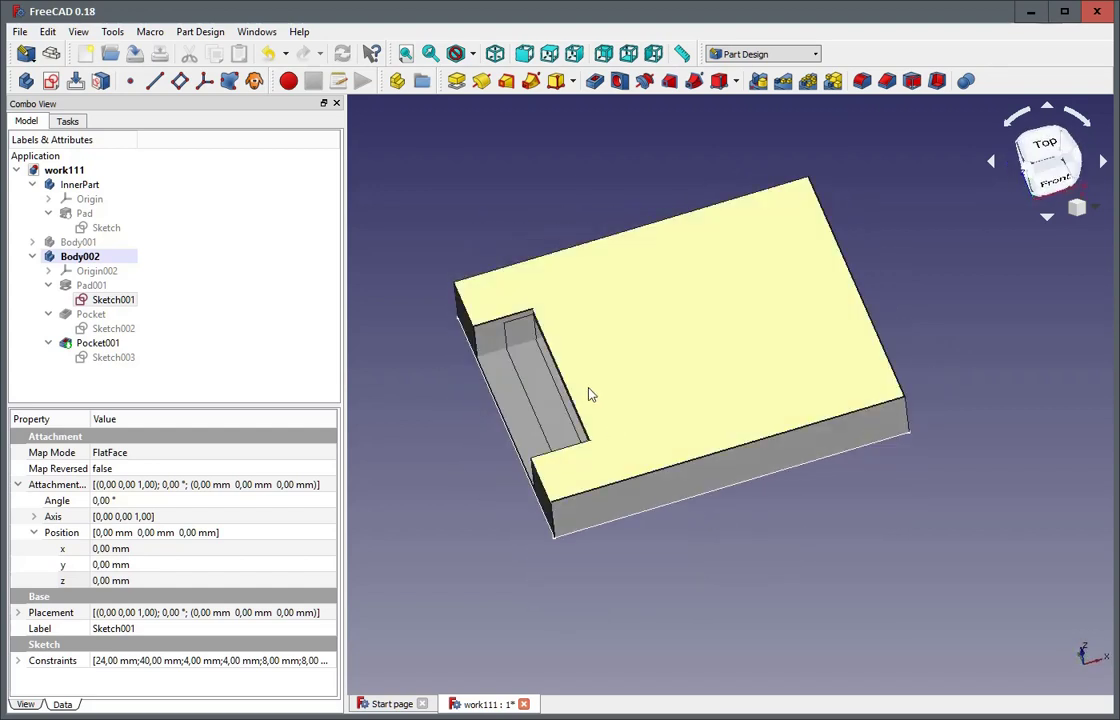
pyautogui.moveTo(680, 555); pyautogui.dragTo(721, 554, button='middle')
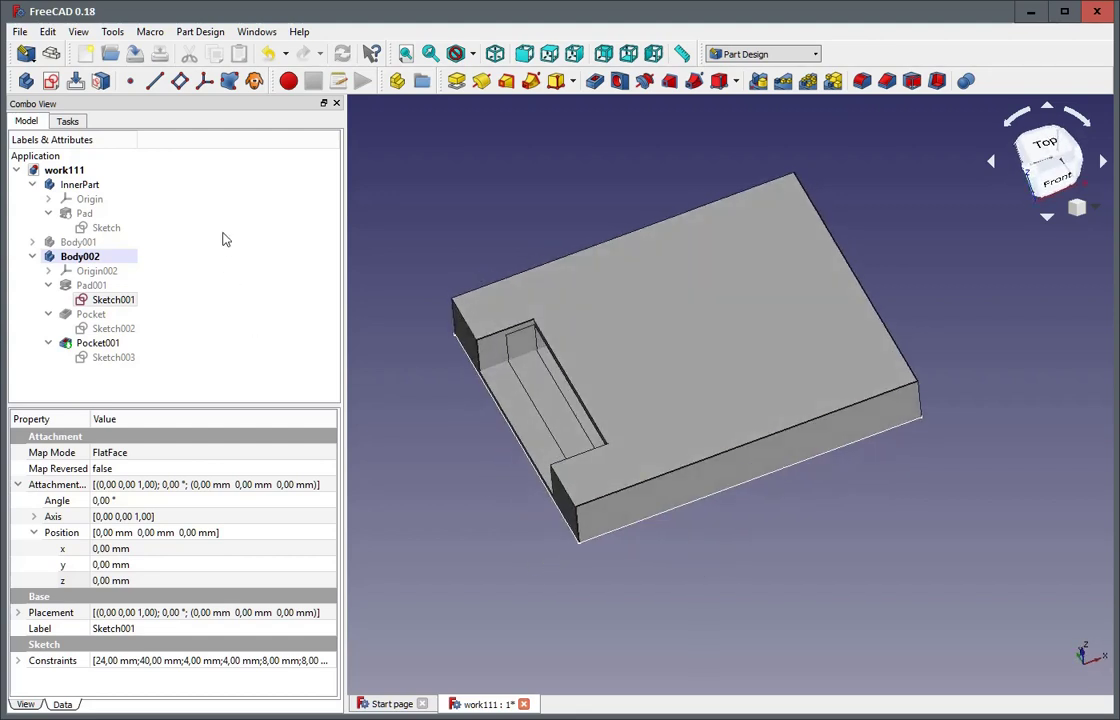
pyautogui.click(112, 343)
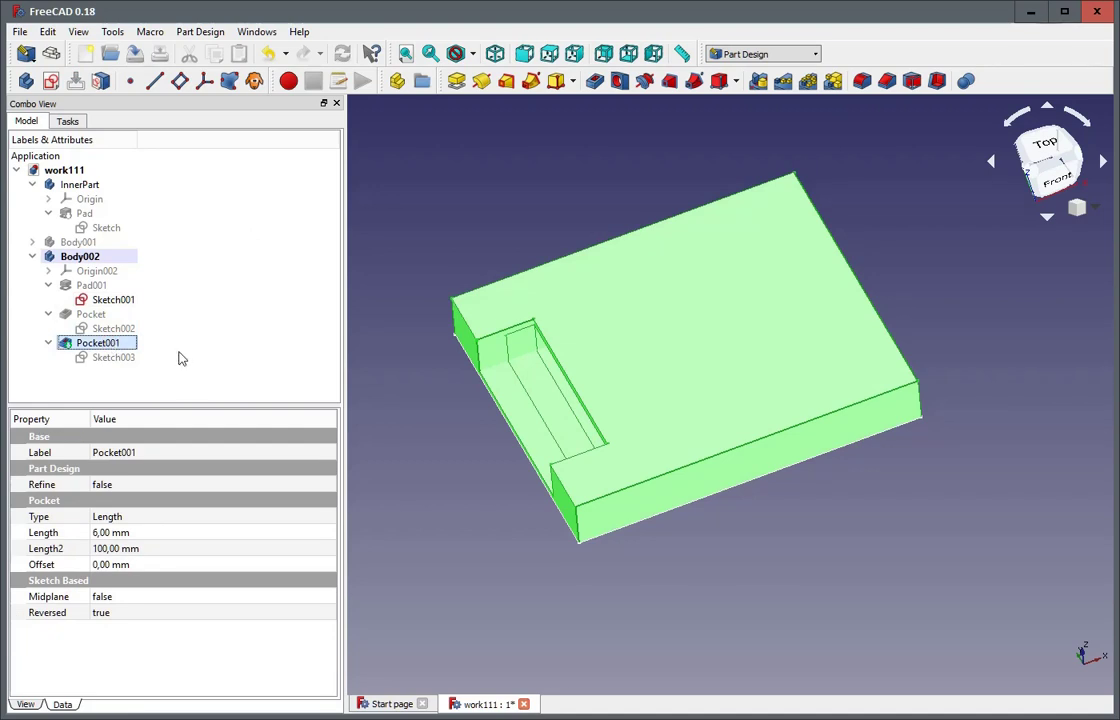
pyautogui.rightClick(117, 341)
pyautogui.click(172, 447)
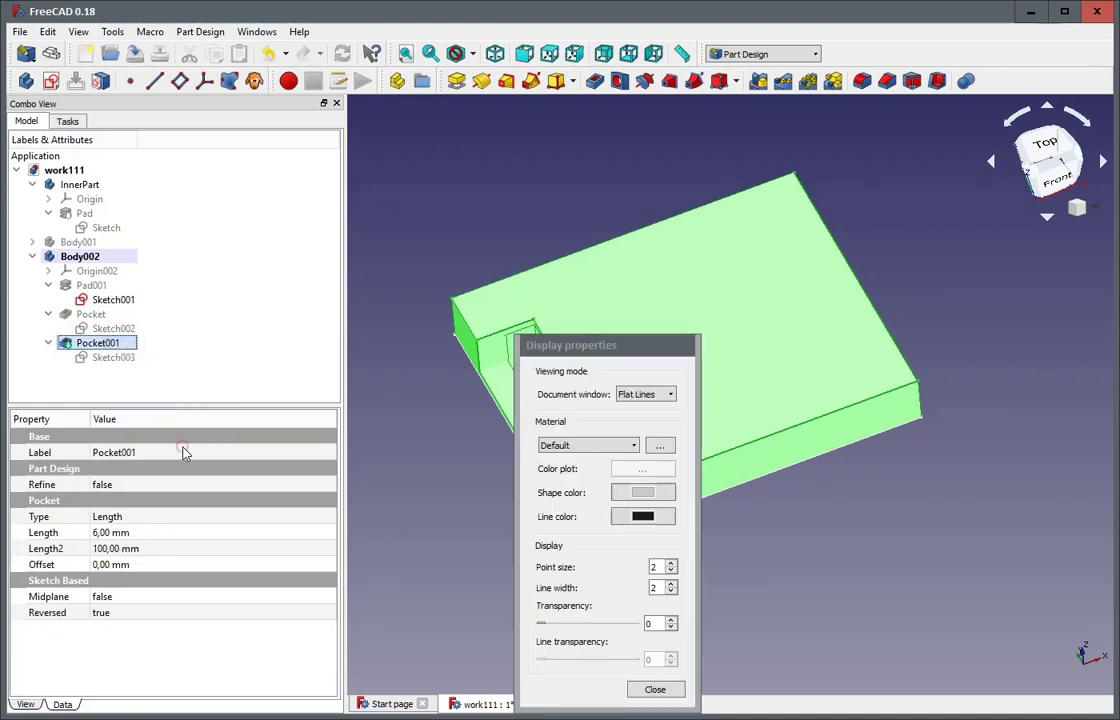
pyautogui.moveTo(548, 628); pyautogui.dragTo(604, 632)
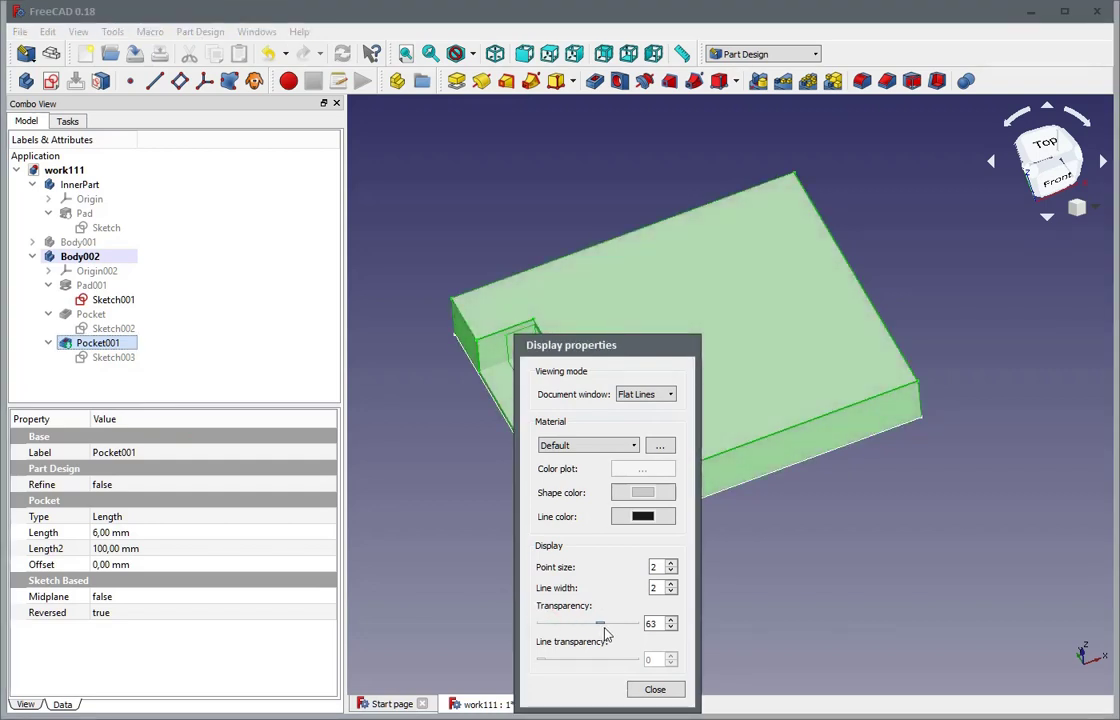
pyautogui.click(652, 690)
pyautogui.click(712, 535)
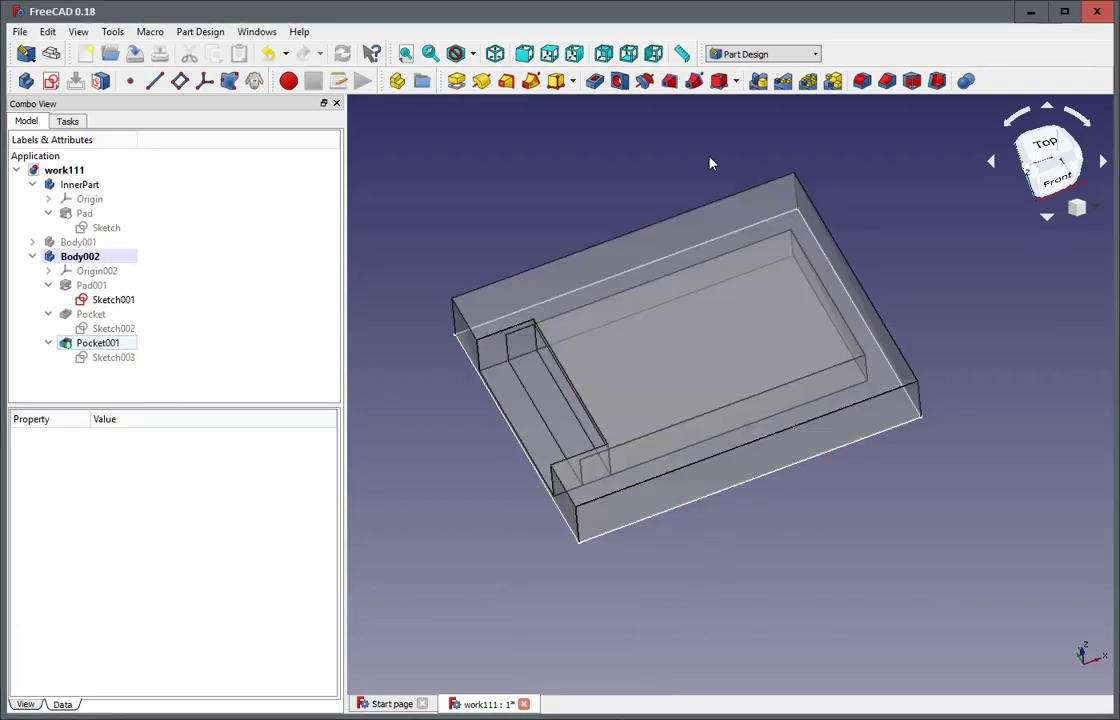
pyautogui.moveTo(710, 163); pyautogui.dragTo(712, 217, button='middle')
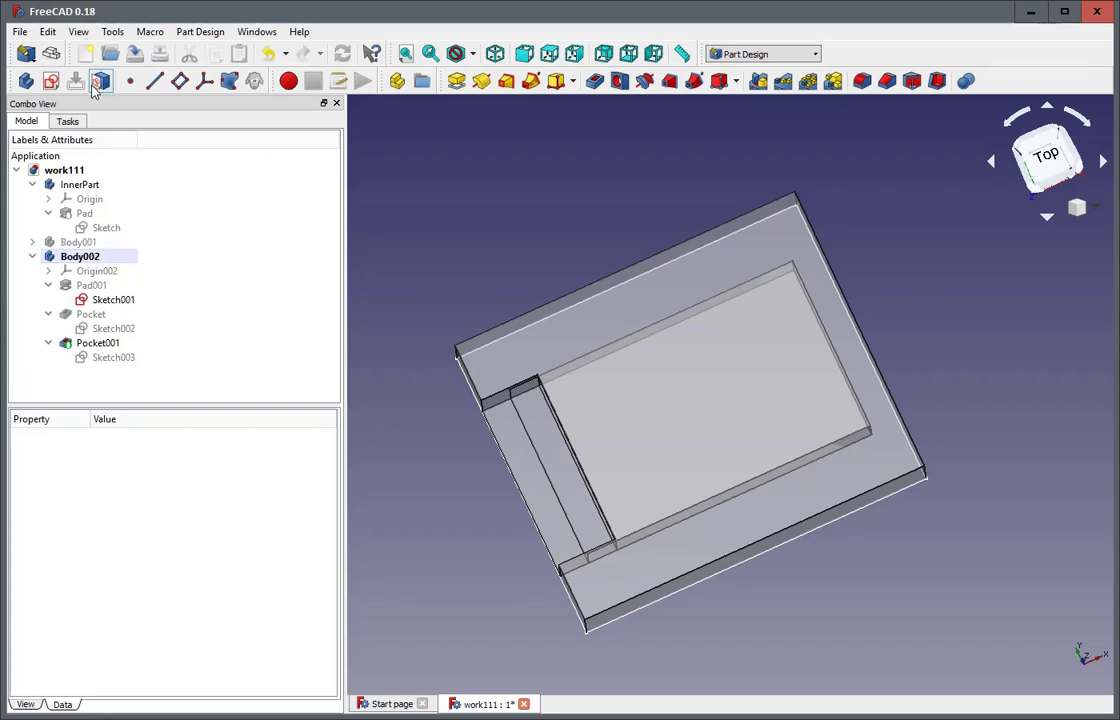
# Create a new sketch in Body002 on the XY_Plane002 base plane
pyautogui.click(50, 81)
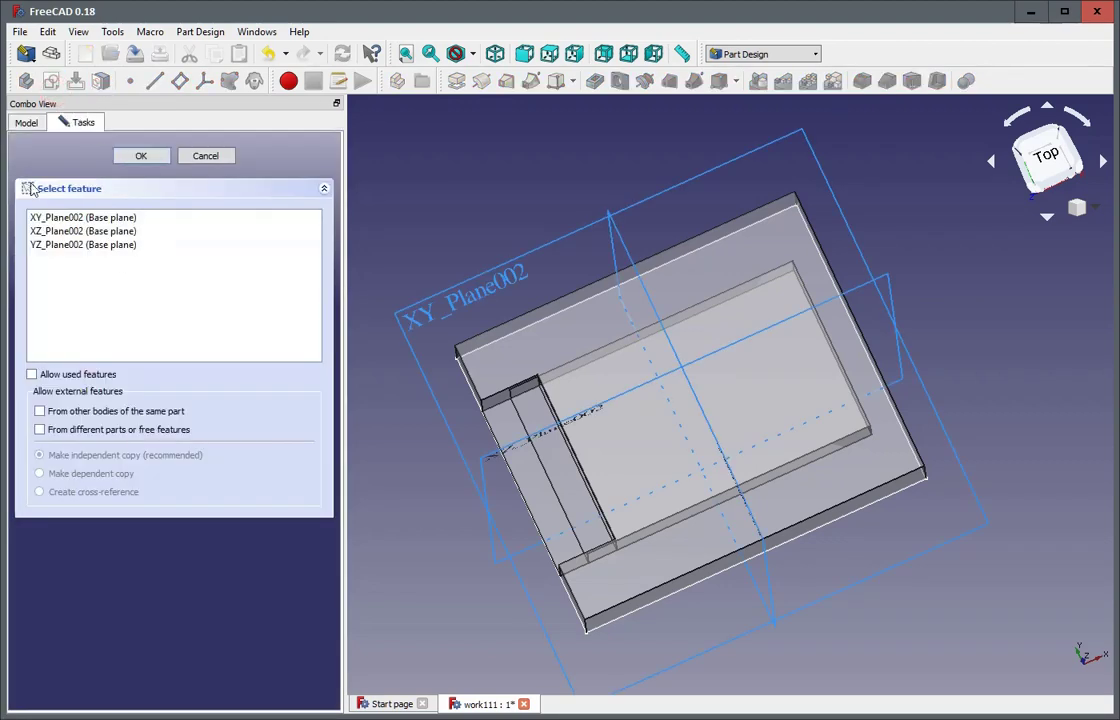
pyautogui.click(58, 220)
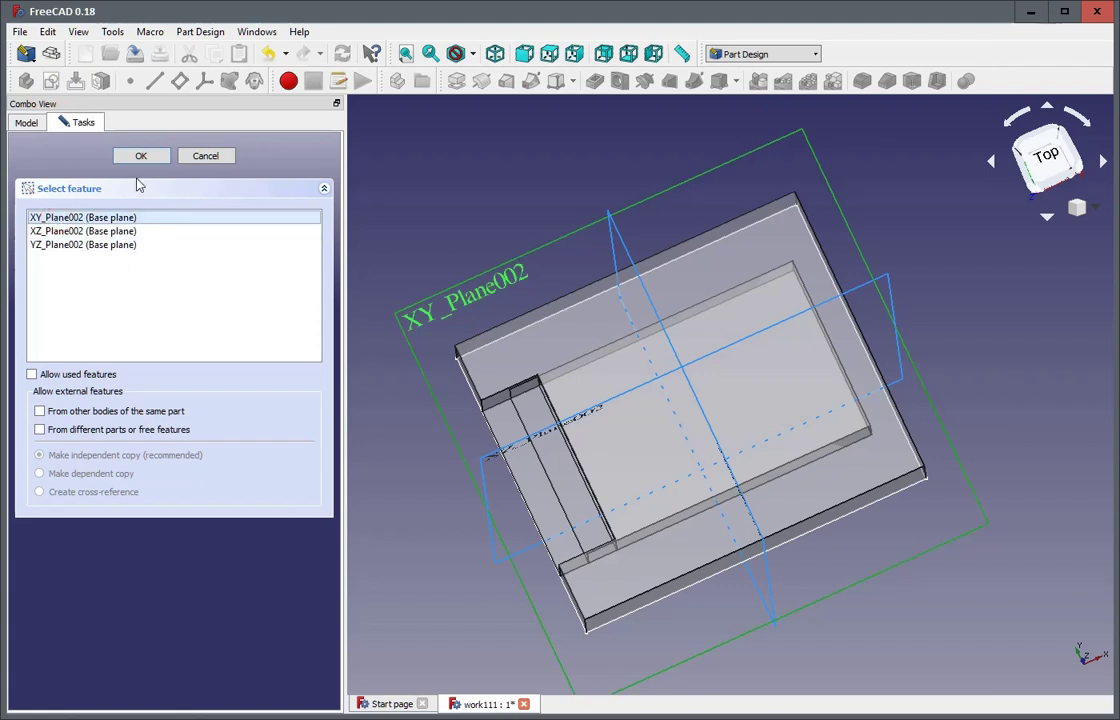
pyautogui.click(142, 155)
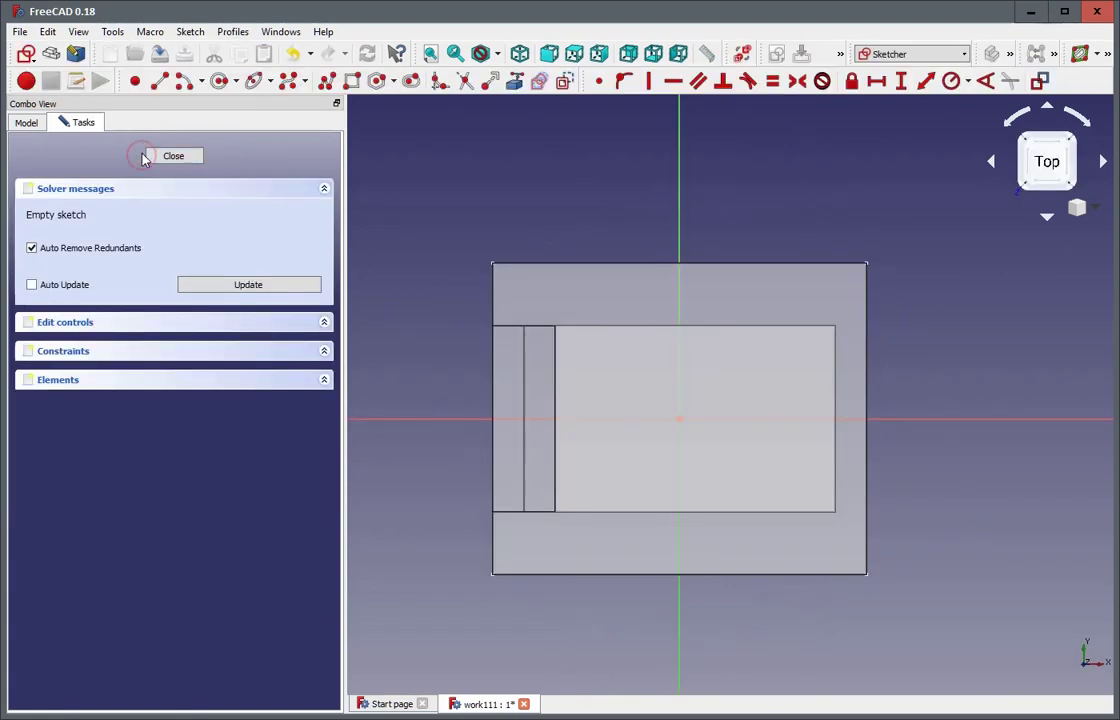
pyautogui.scroll(4, 532, 162)
pyautogui.scroll(-4, 526, 162)
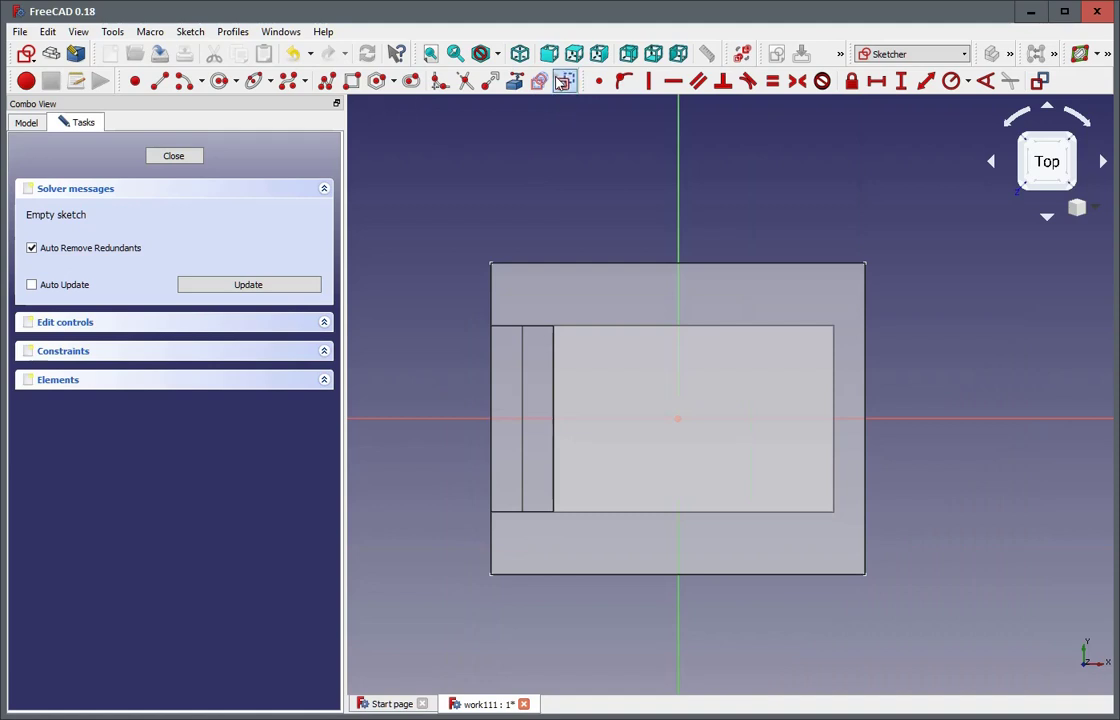
# Draw a rectangle around the origin, inside the block's outer outline, and leave the rectangle tool
pyautogui.click(352, 81)
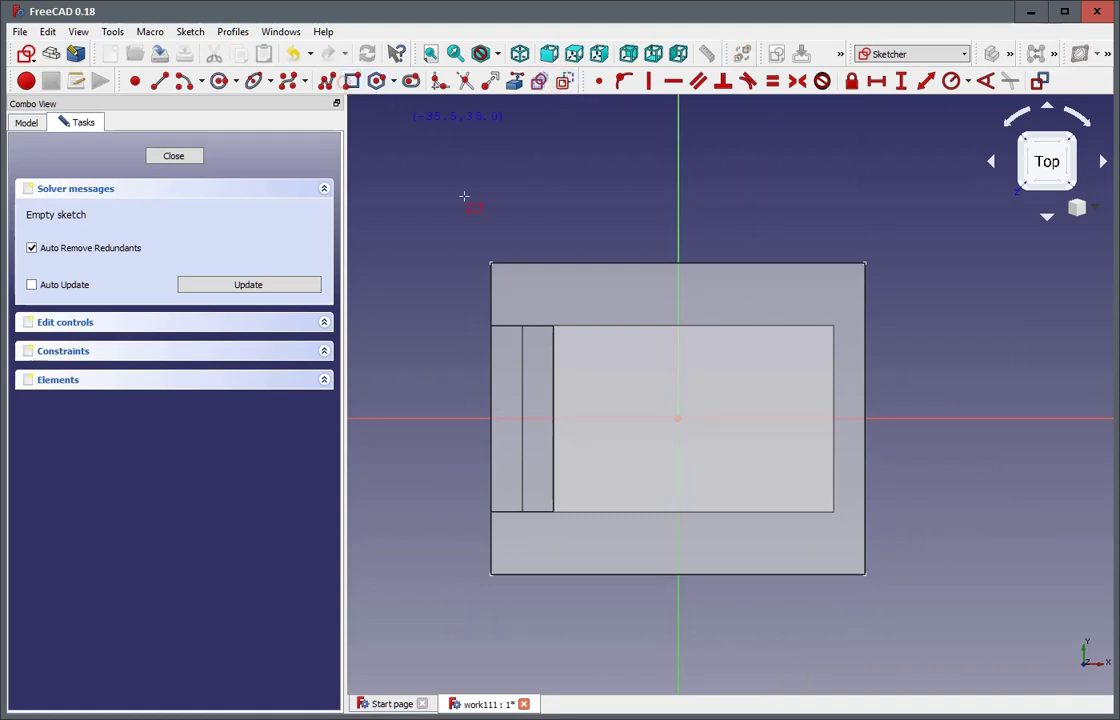
pyautogui.click(529, 304)
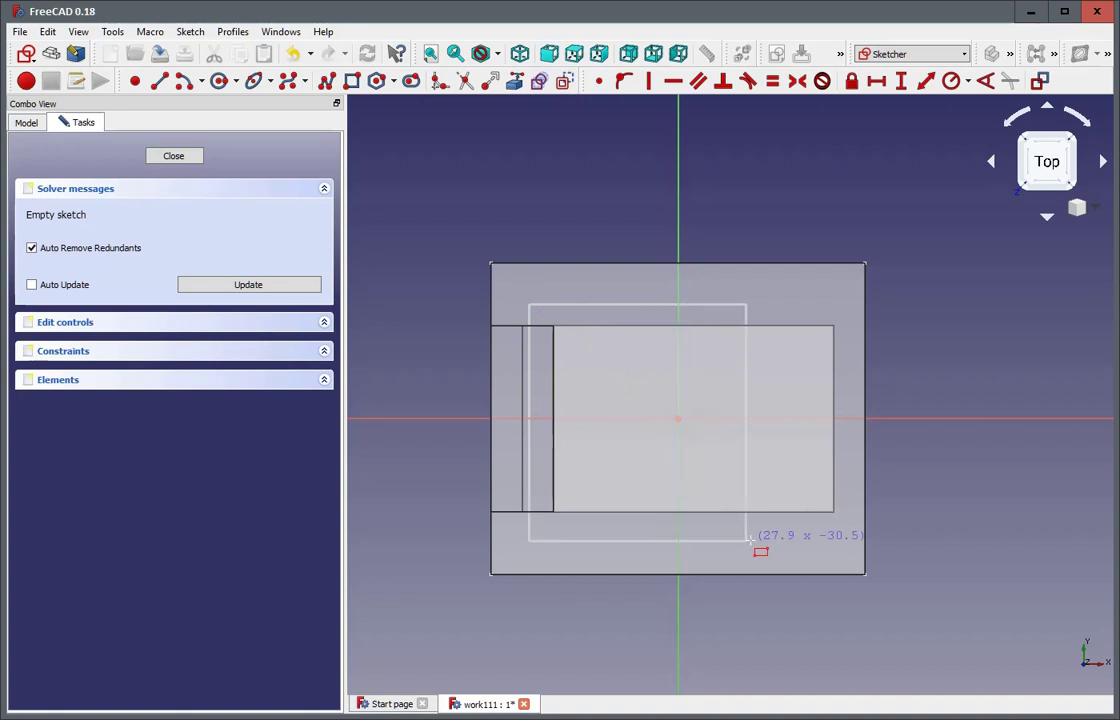
pyautogui.click(828, 546)
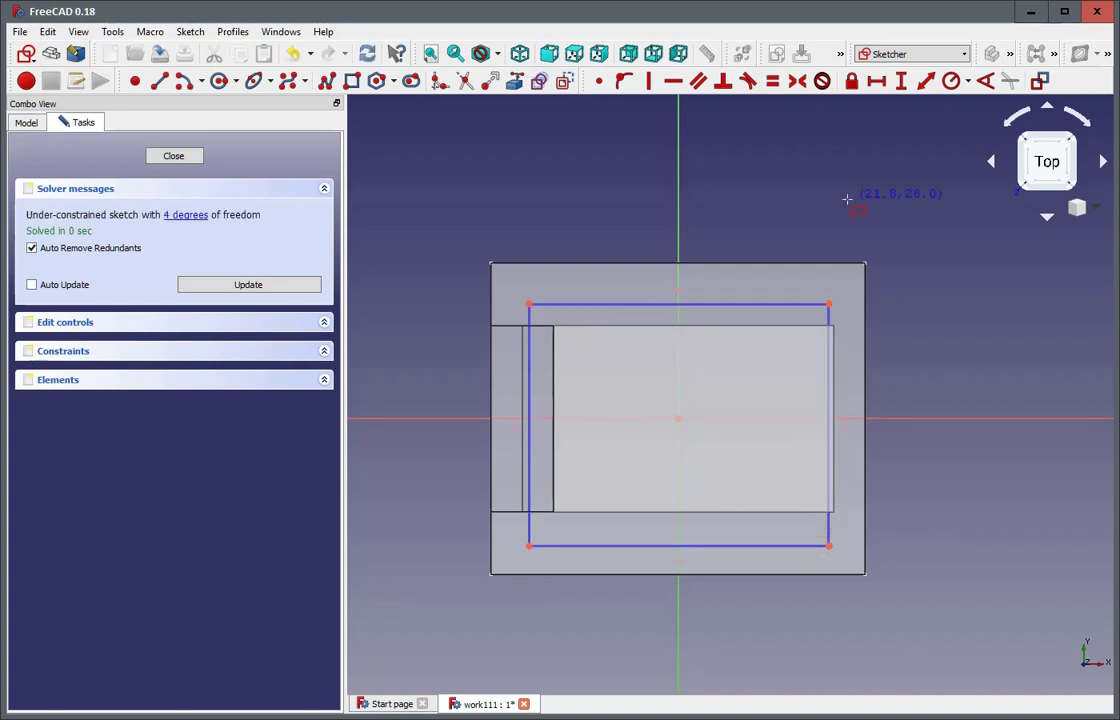
pyautogui.scroll(1, 528, 250)
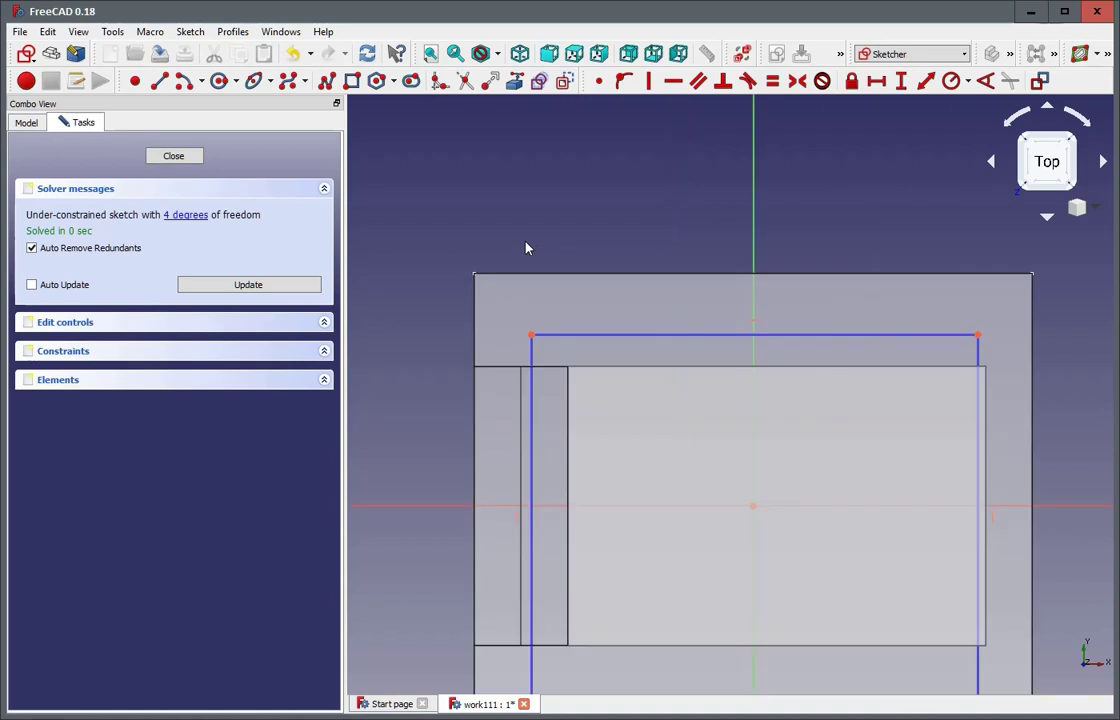
pyautogui.scroll(-1, 553, 205)
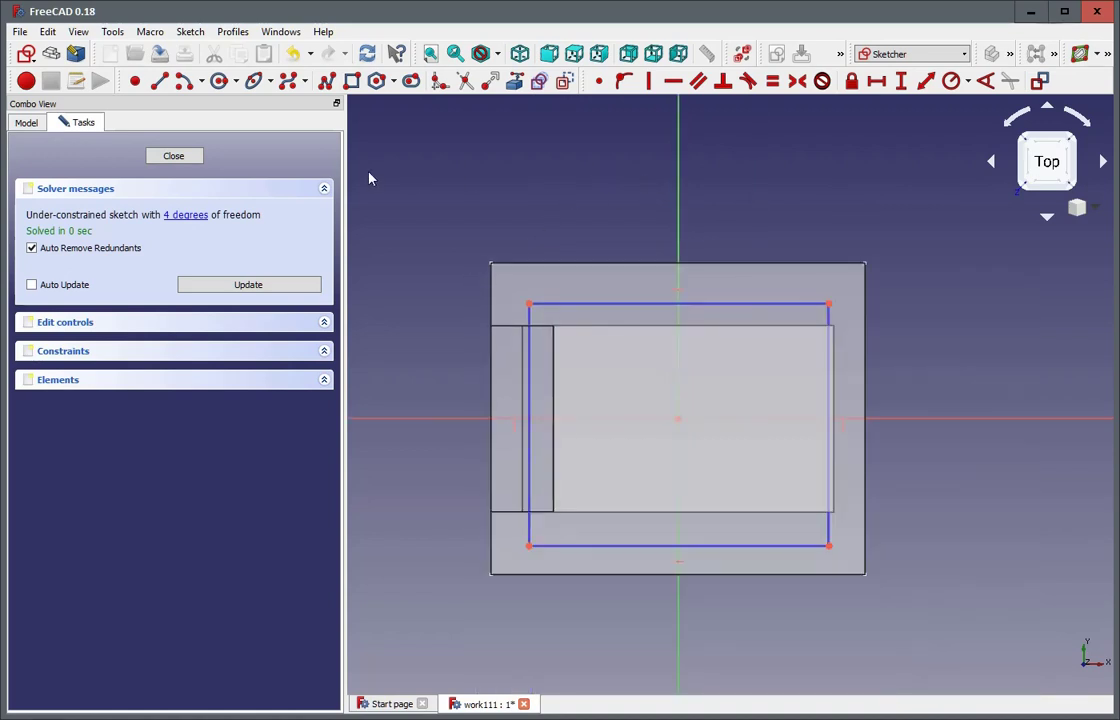
# Hide Pocket001 while keeping Sketch001 visible behind the new sketch
pyautogui.click(27, 122)
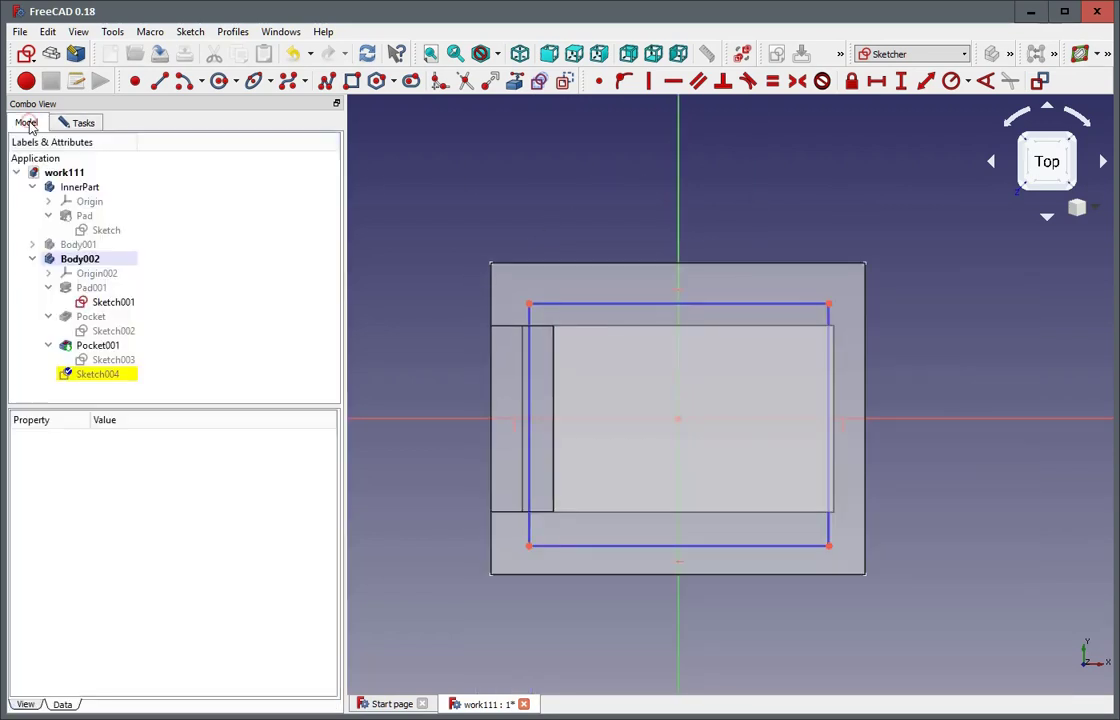
pyautogui.click(98, 345)
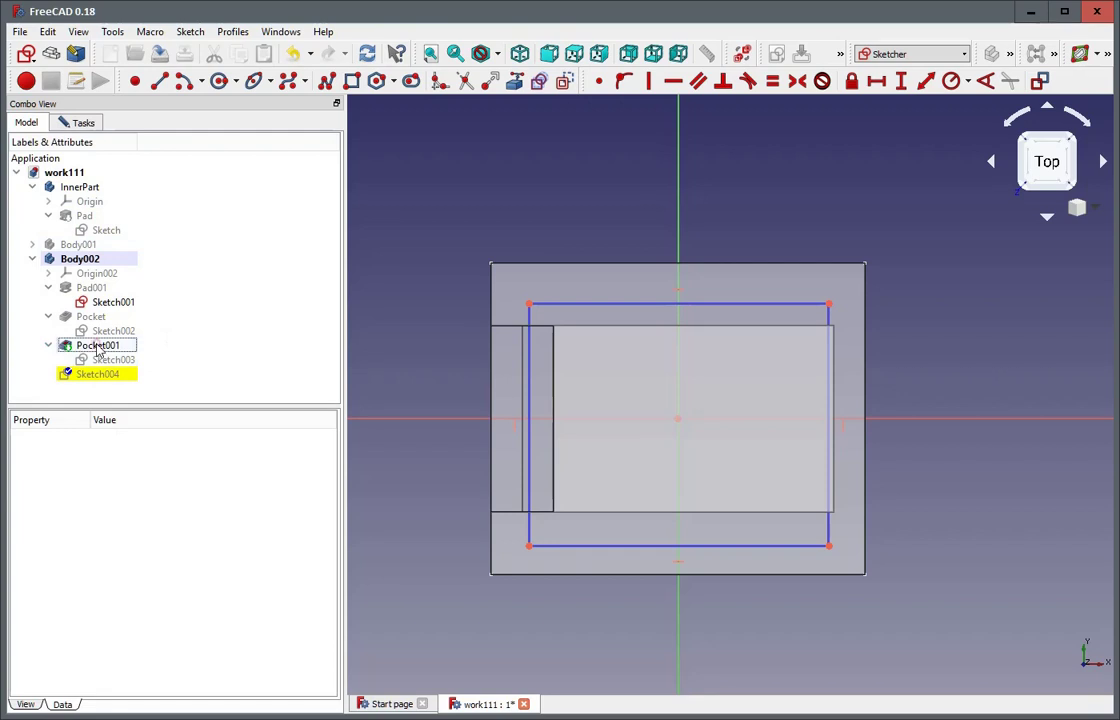
pyautogui.click(152, 342)
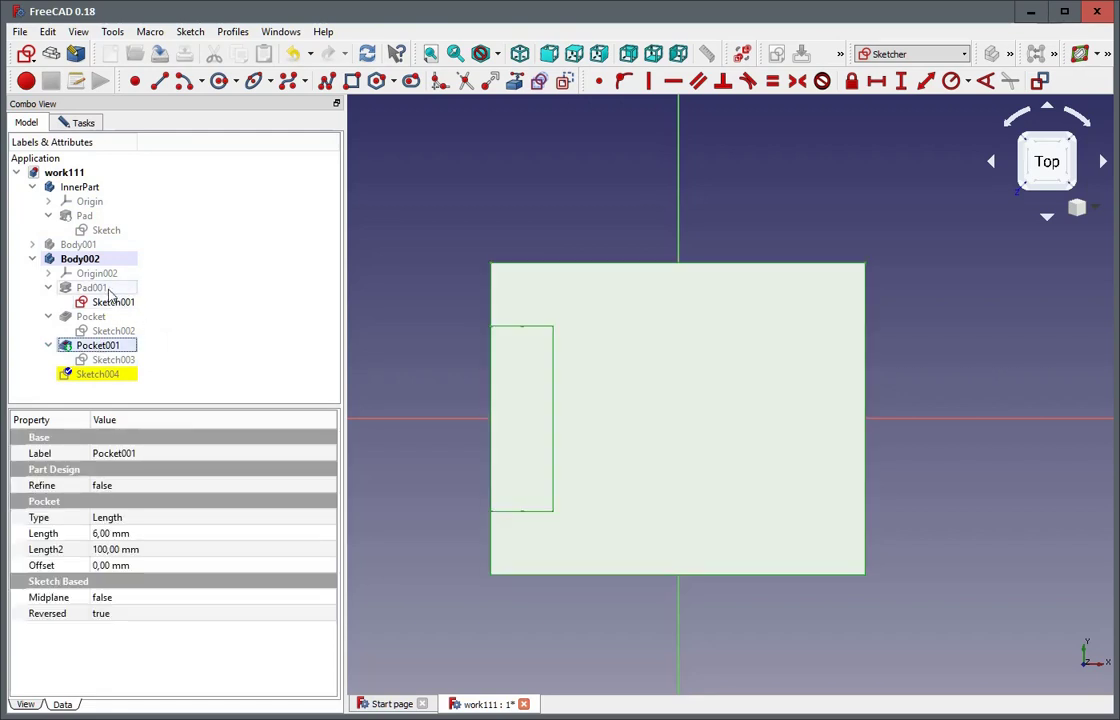
pyautogui.click(112, 304)
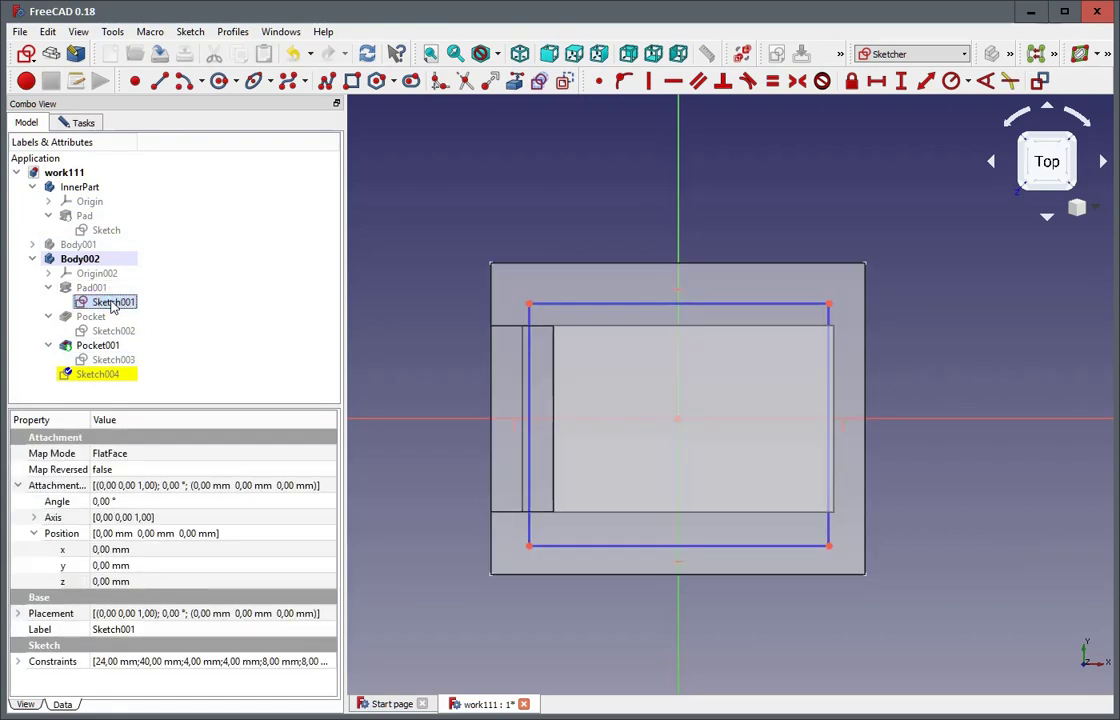
pyautogui.click(98, 346)
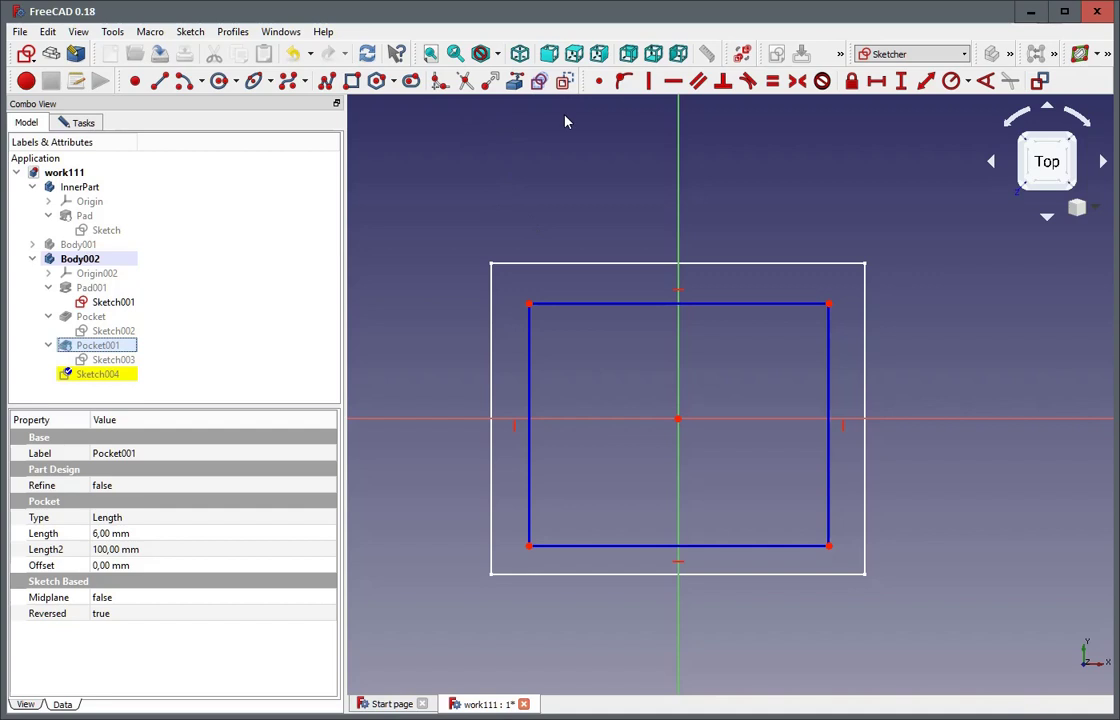
# Link the upper and lower edges of Sketch001's outer rectangle into the sketch as external geometry
pyautogui.click(514, 81)
pyautogui.click(546, 262)
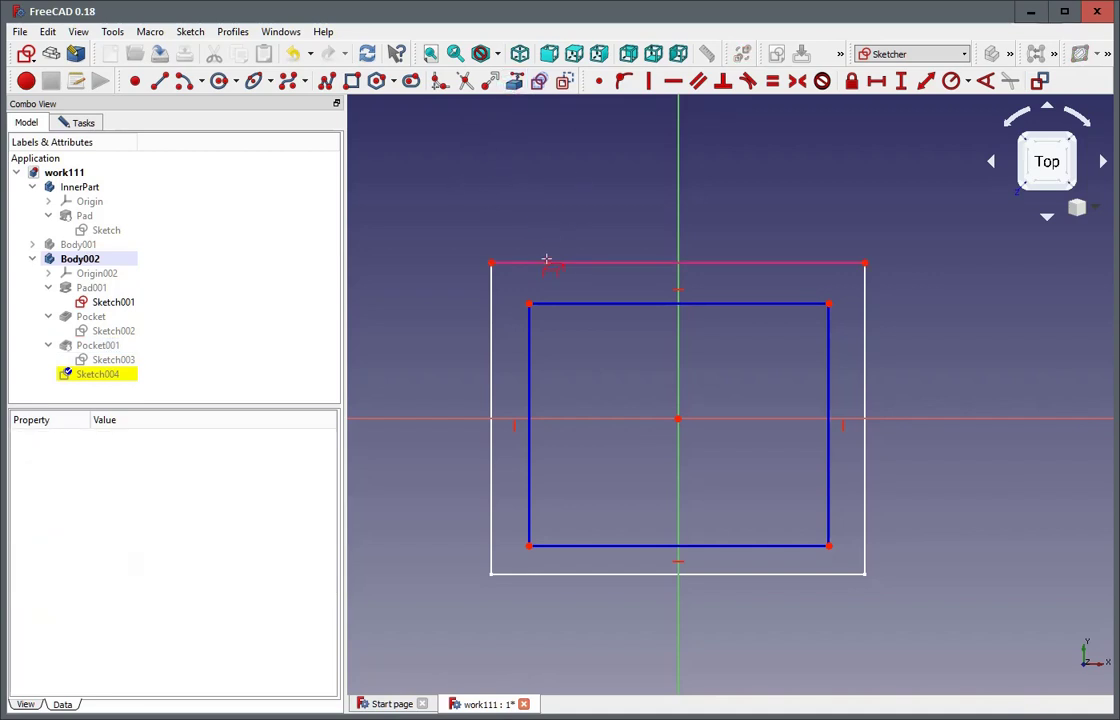
pyautogui.click(588, 573)
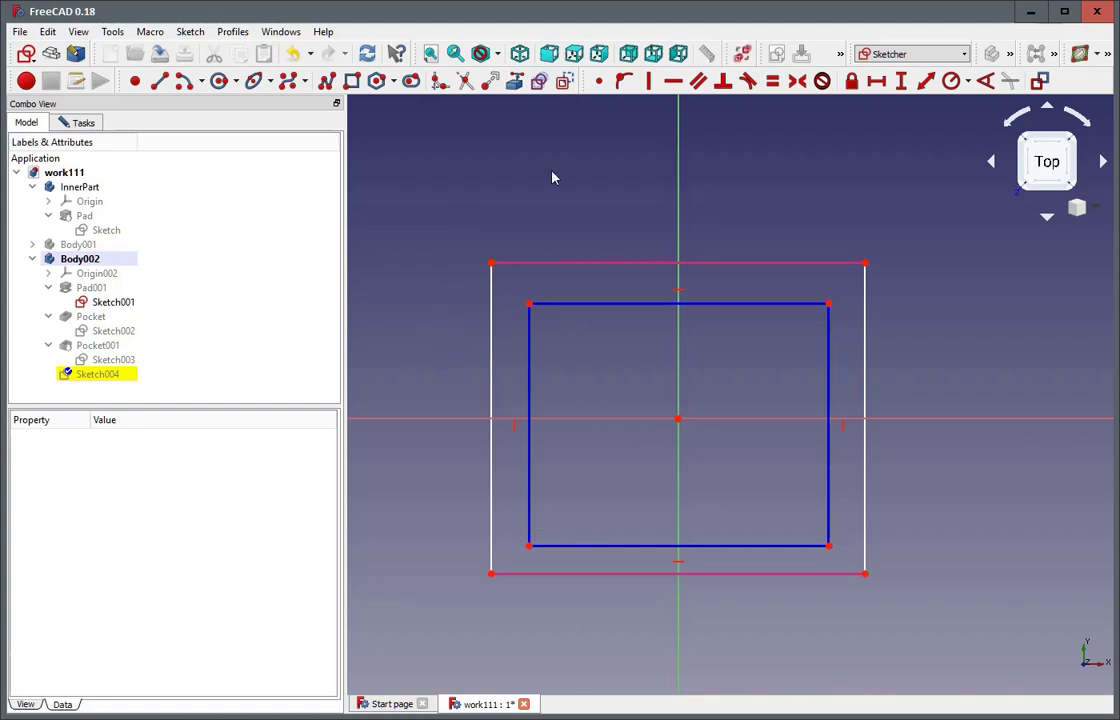
# Draw four lines connecting each corner of the outer external outline to the matching corner of the inner rectangle
pyautogui.click(159, 80)
pyautogui.click(491, 262)
pyautogui.click(529, 302)
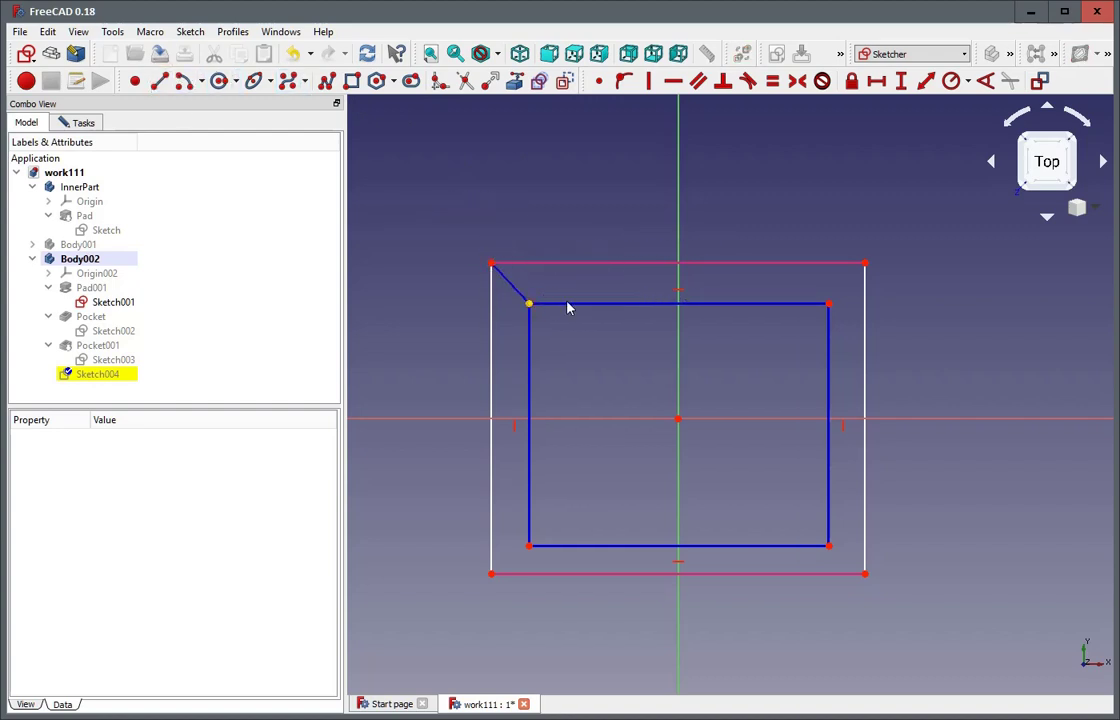
pyautogui.click(829, 302)
pyautogui.click(865, 262)
pyautogui.click(491, 572)
pyautogui.click(529, 546)
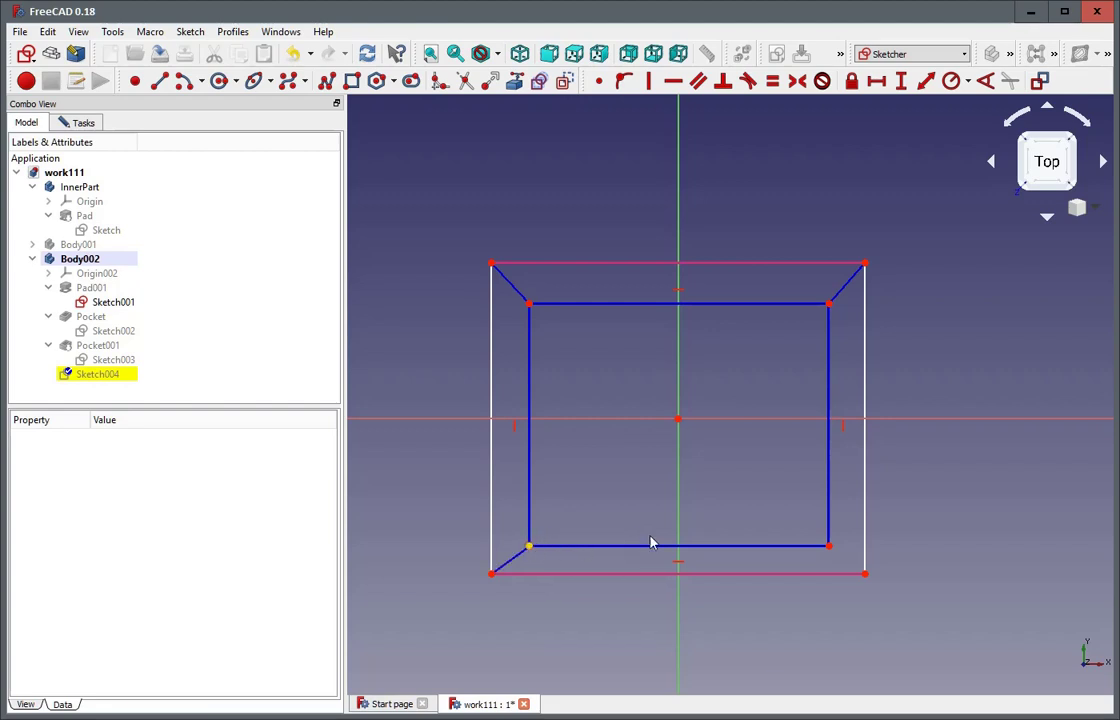
pyautogui.click(828, 546)
pyautogui.click(865, 573)
pyautogui.rightClick(866, 572)
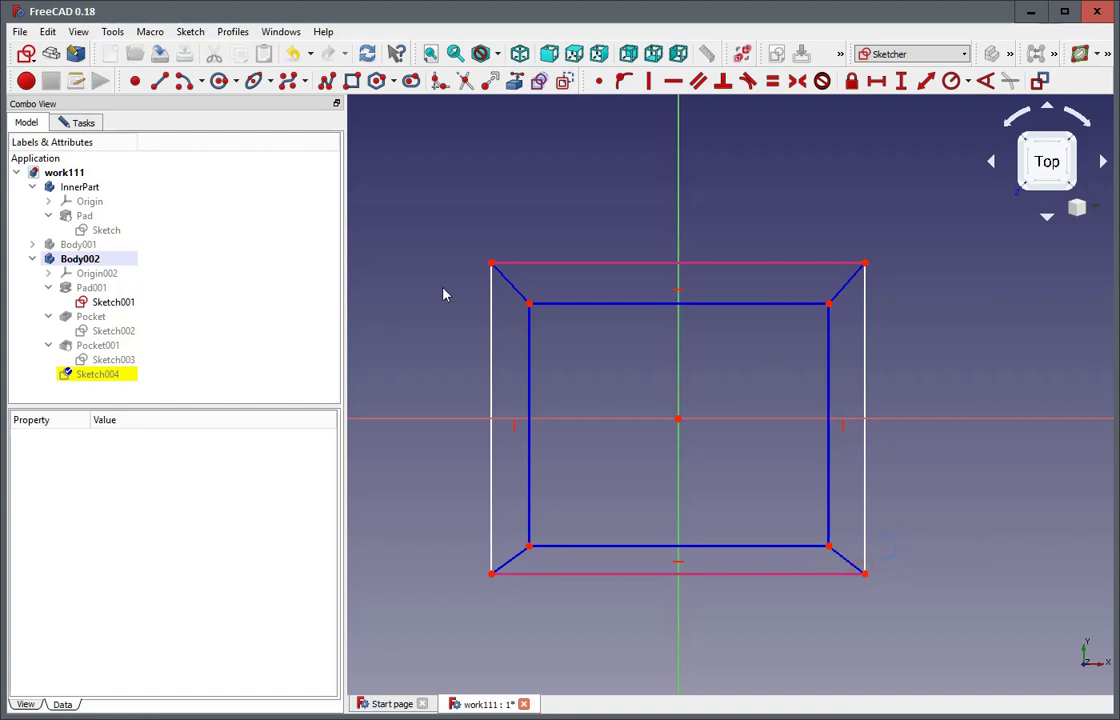
# Apply an equal-length constraint to the four corner connecting lines
pyautogui.click(512, 287)
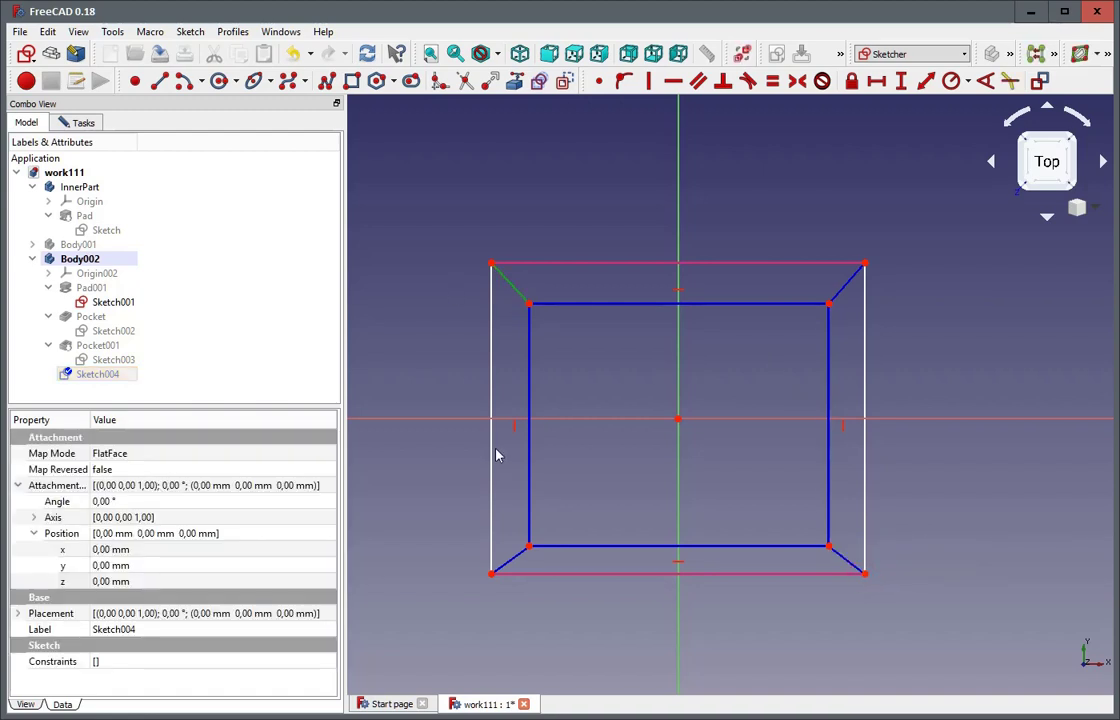
pyautogui.click(513, 558)
pyautogui.click(840, 556)
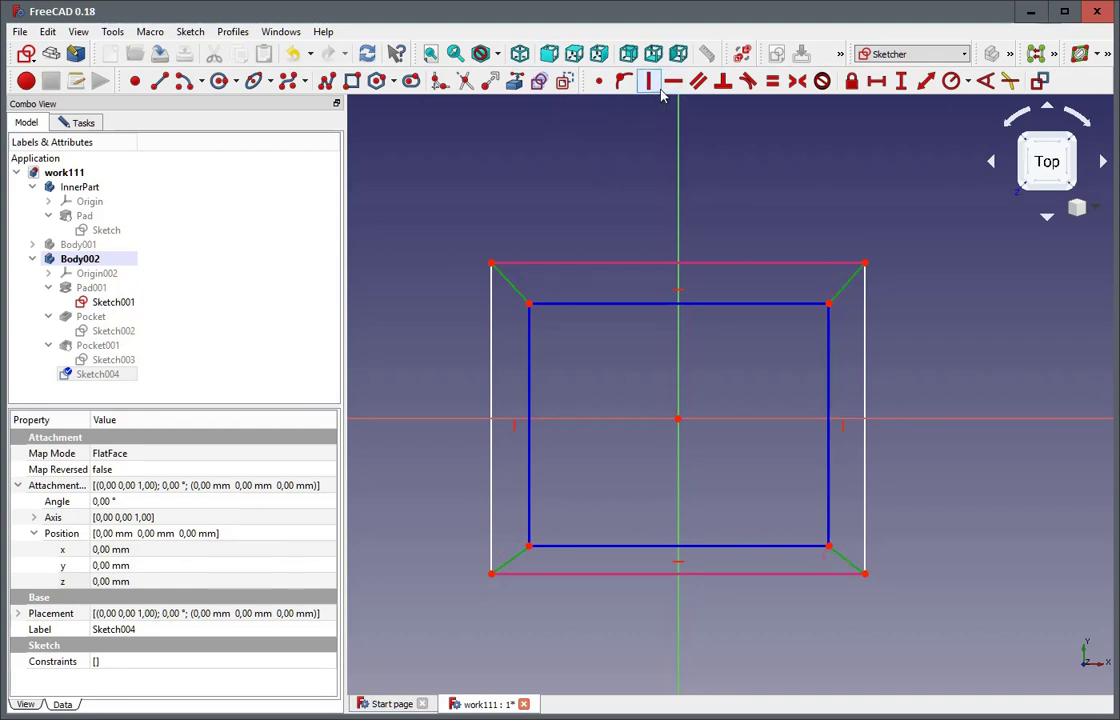
pyautogui.click(773, 82)
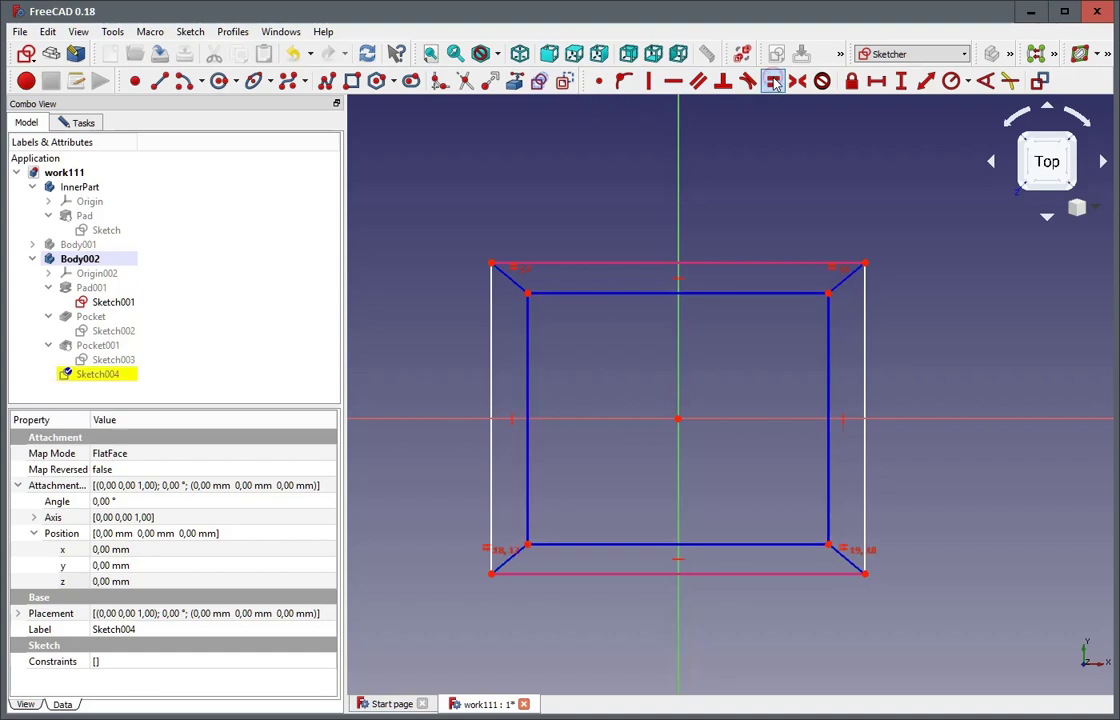
# Move the inner rectangle's upper and left edges to test how the equal corner lines keep it centred
pyautogui.moveTo(607, 300); pyautogui.dragTo(595, 199)
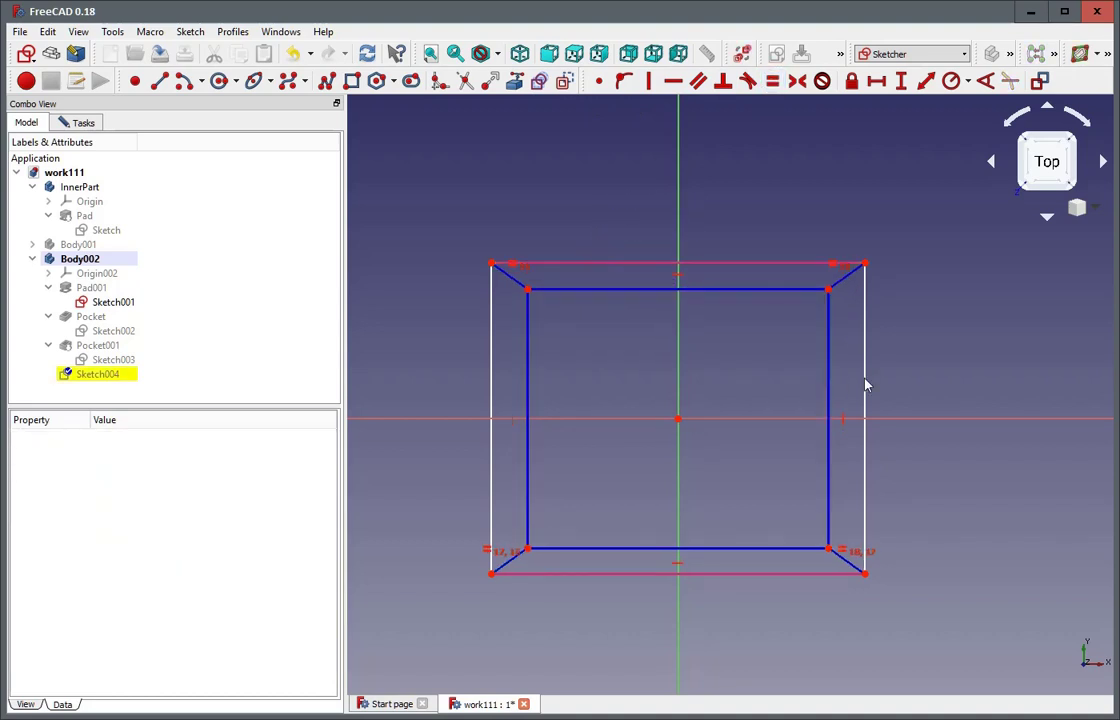
pyautogui.scroll(-2, 760, 378)
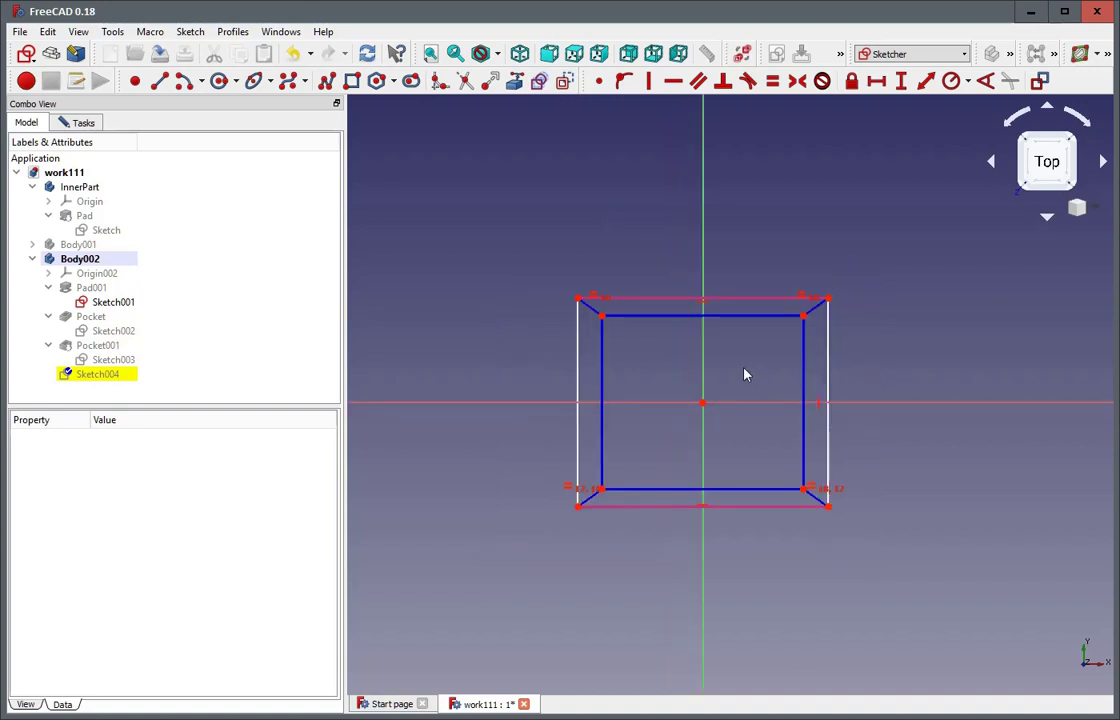
pyautogui.scroll(2, 747, 360)
pyautogui.moveTo(637, 299); pyautogui.dragTo(683, 305)
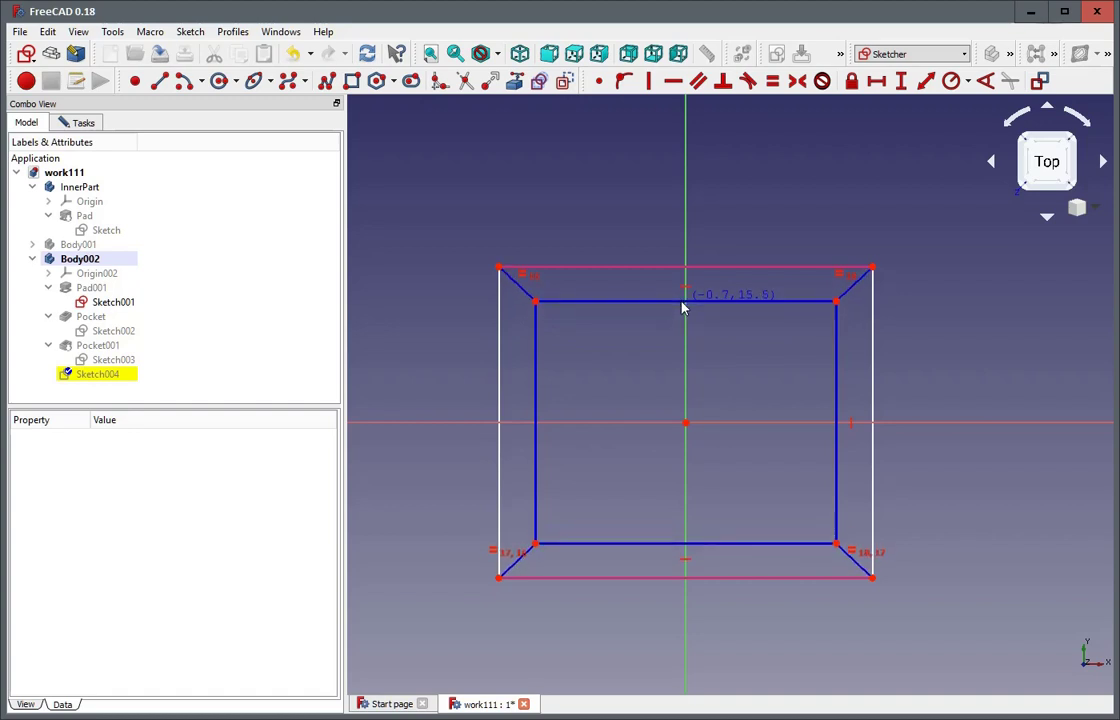
pyautogui.moveTo(540, 370)
pyautogui.mouseDown()
pyautogui.moveTo(597, 362)
pyautogui.moveTo(543, 372)
pyautogui.moveTo(552, 369)
pyautogui.mouseUp()
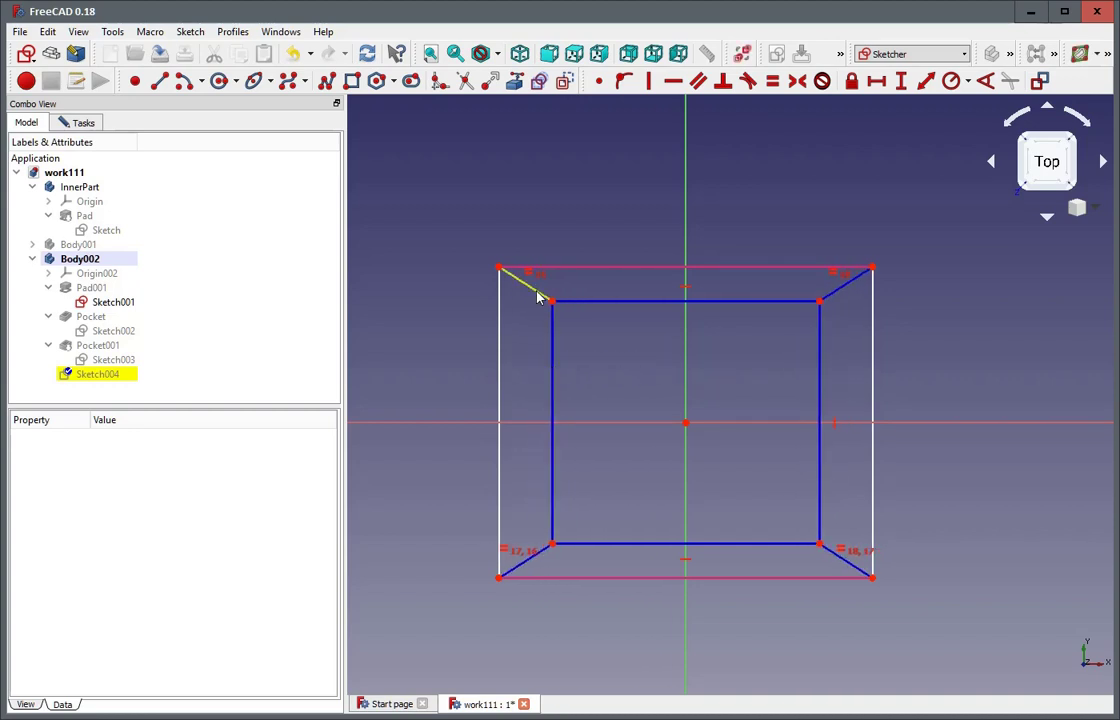
# Constrain the angle between the upper-left corner line and the inner rectangle's left edge to 125°
pyautogui.click(552, 322)
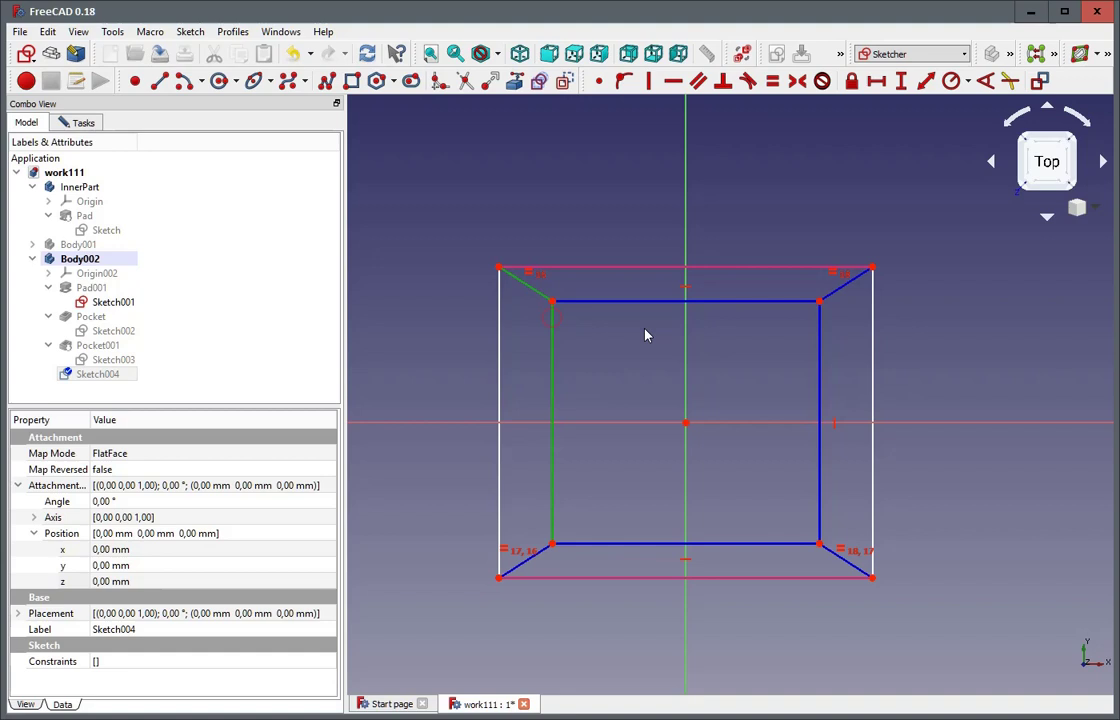
pyautogui.click(778, 253)
pyautogui.click(986, 80)
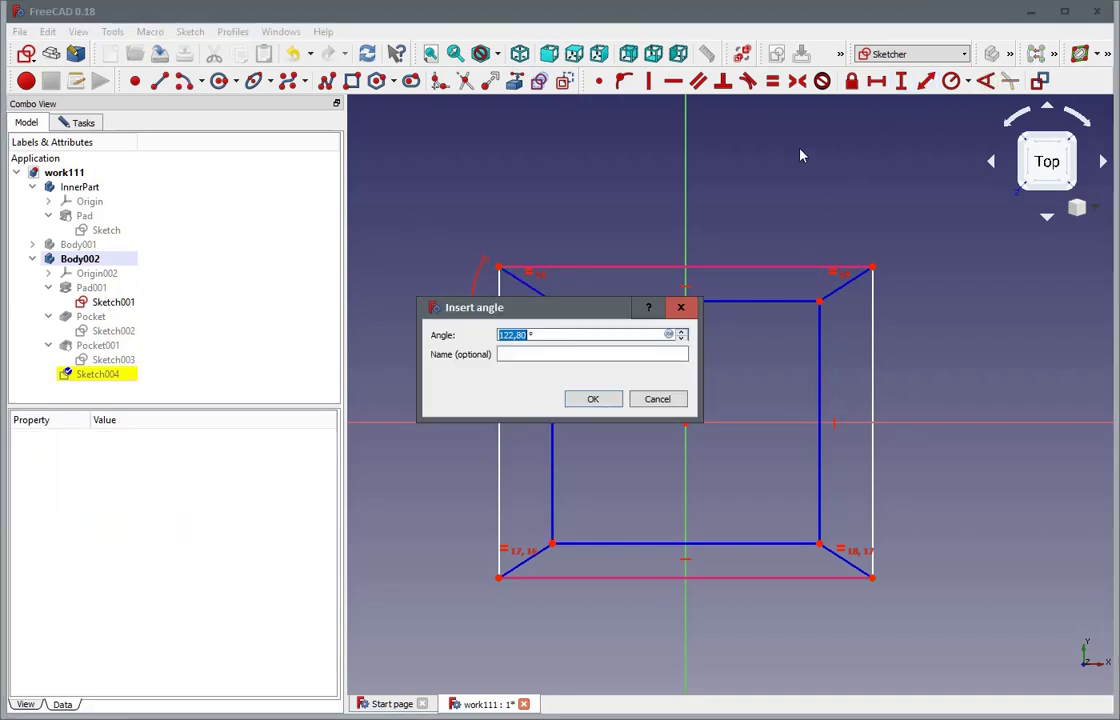
pyautogui.write('12')
pyautogui.press('Return')
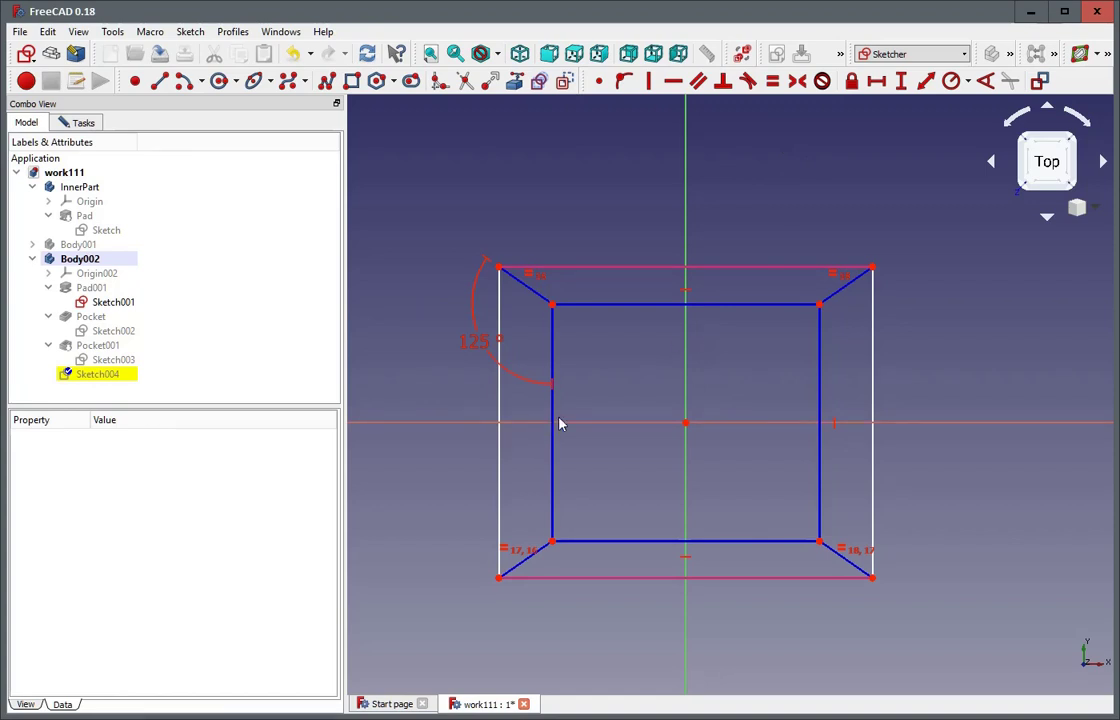
# Show Pocket001 behind the sketch and move the inner rectangle's edges to position its left corners beside the slot
pyautogui.moveTo(552, 422); pyautogui.dragTo(522, 416)
pyautogui.click(113, 347)
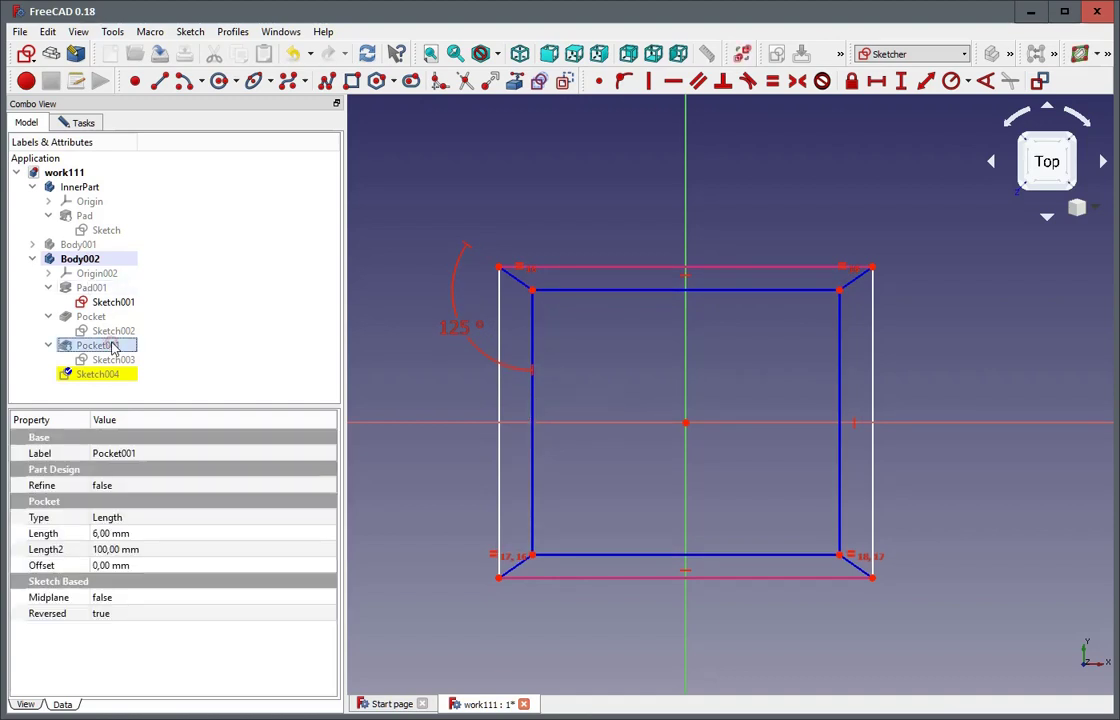
pyautogui.press('space')
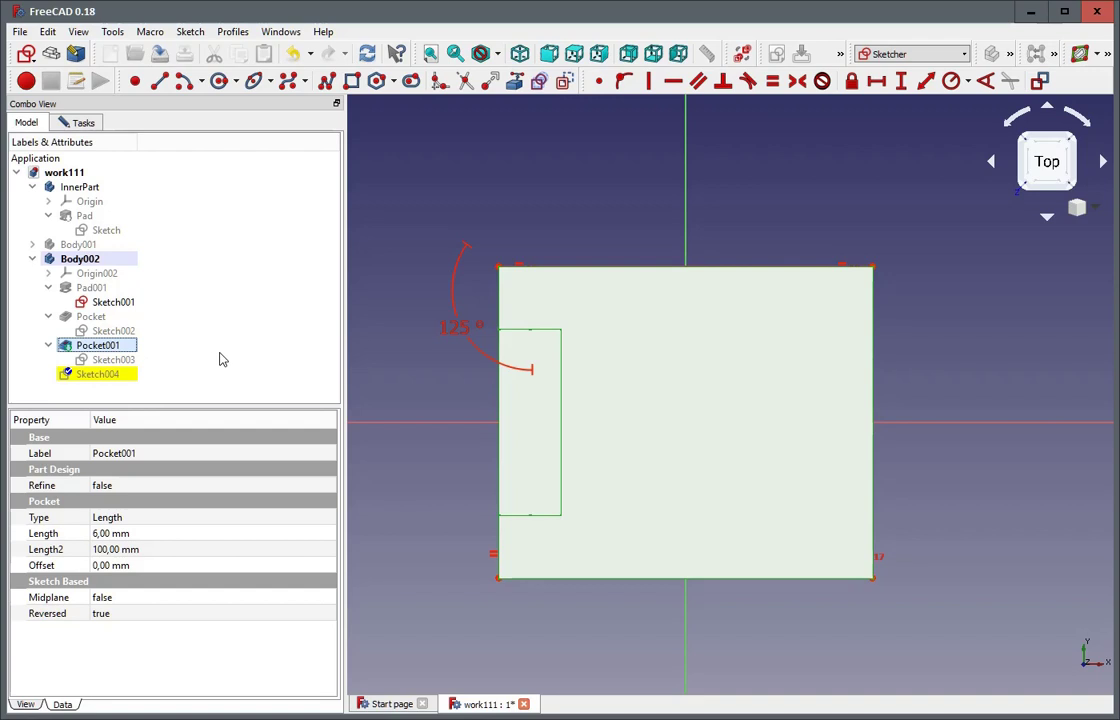
pyautogui.click(446, 373)
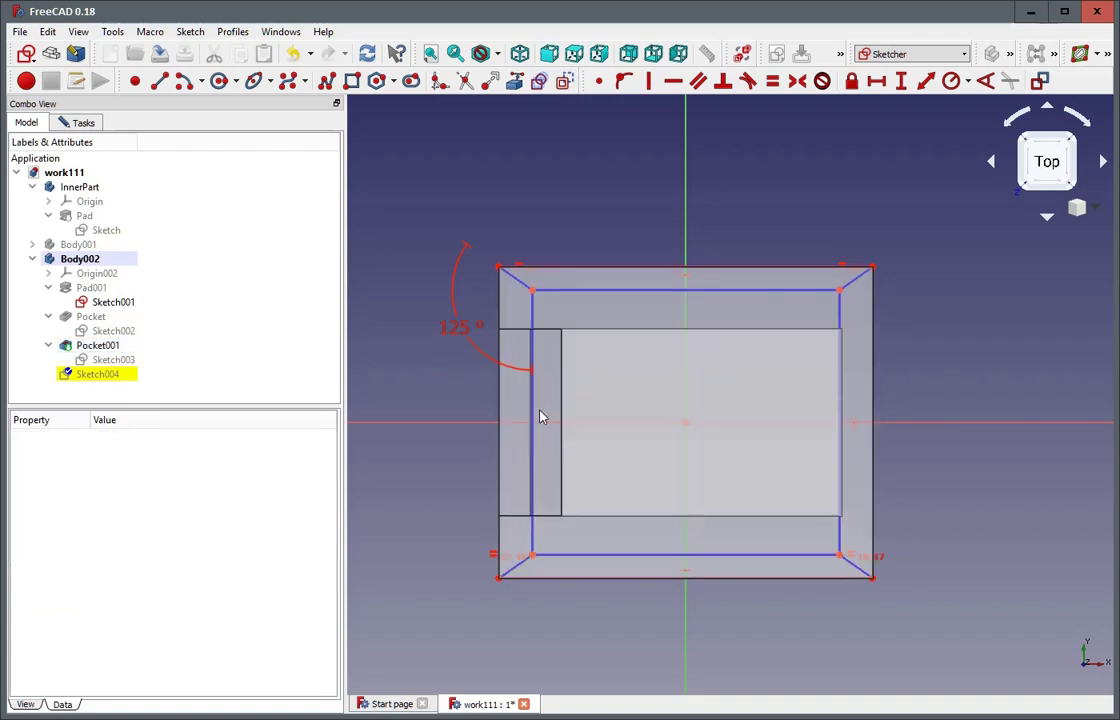
pyautogui.moveTo(578, 556)
pyautogui.mouseDown()
pyautogui.moveTo(595, 543)
pyautogui.moveTo(642, 550)
pyautogui.moveTo(632, 566)
pyautogui.moveTo(635, 522)
pyautogui.moveTo(630, 535)
pyautogui.mouseUp()
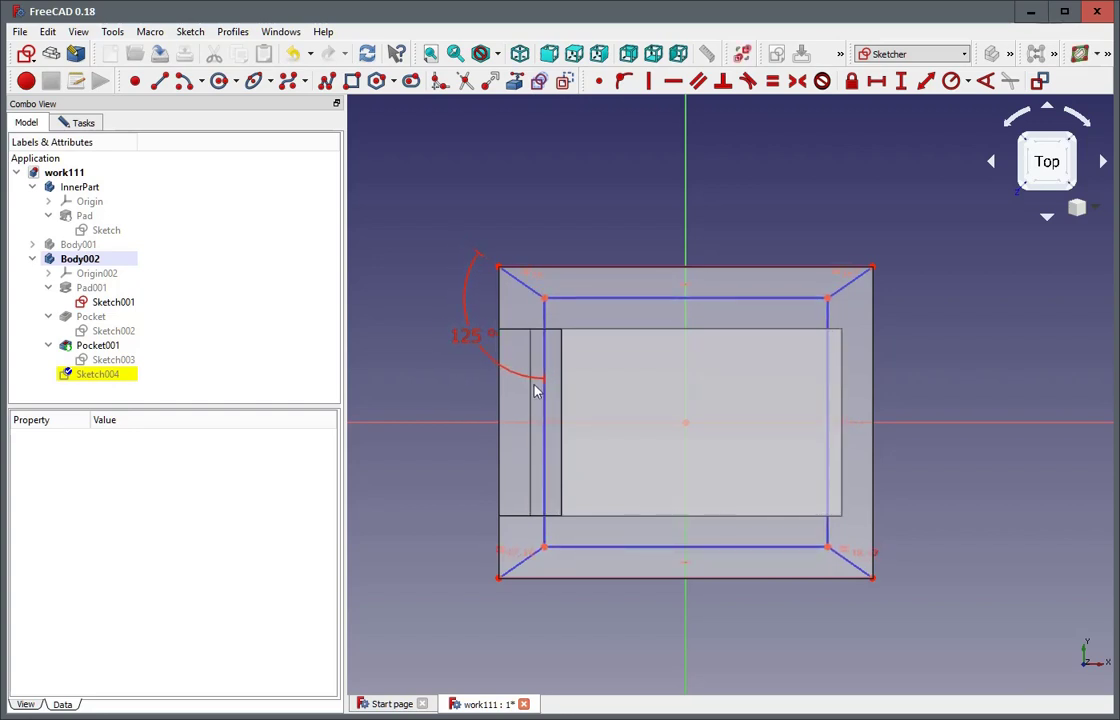
# Constrain the length of the upper-left corner line to 7 mm
pyautogui.click(527, 288)
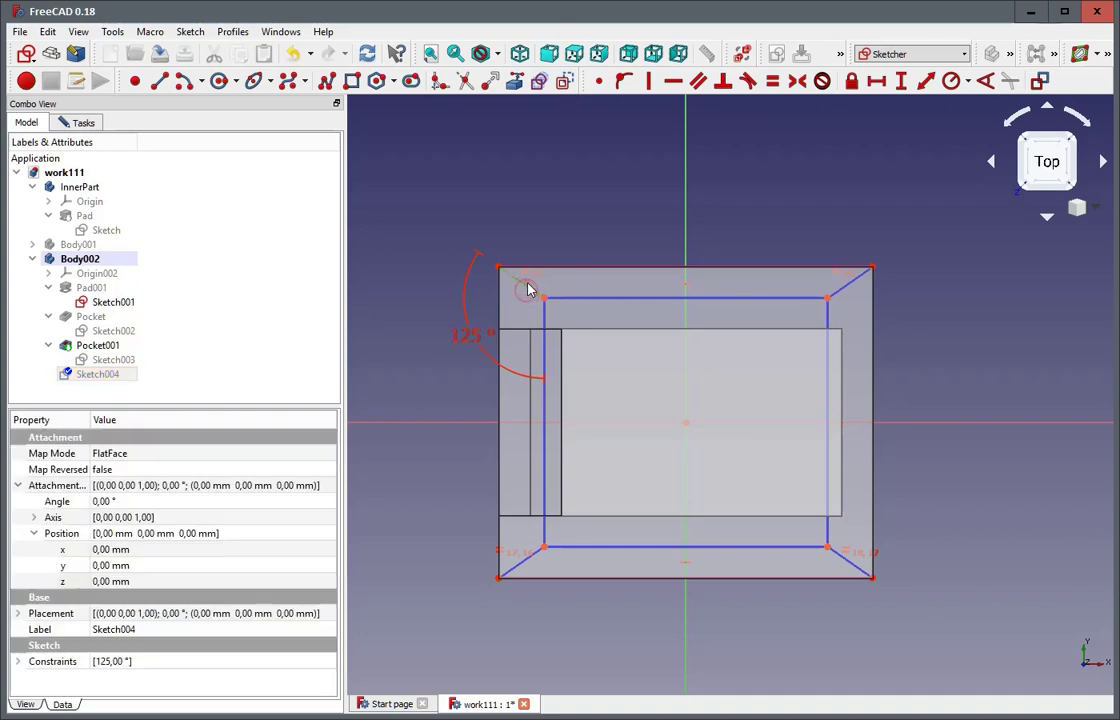
pyautogui.click(925, 81)
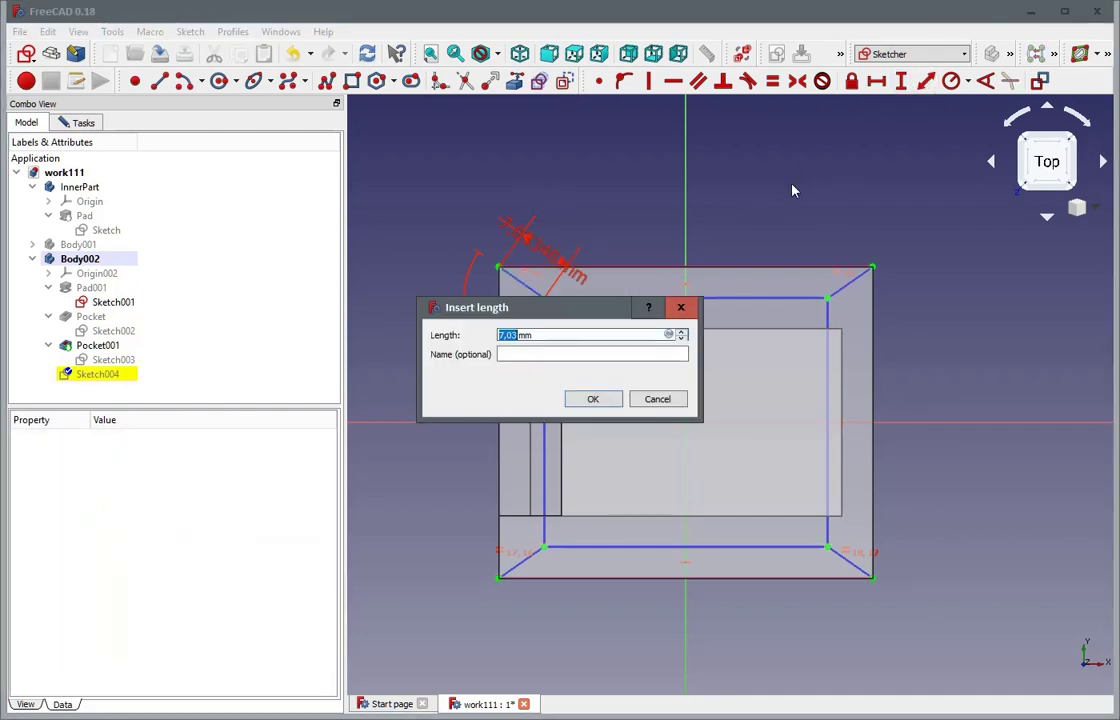
pyautogui.write('8')
pyautogui.click(615, 403)
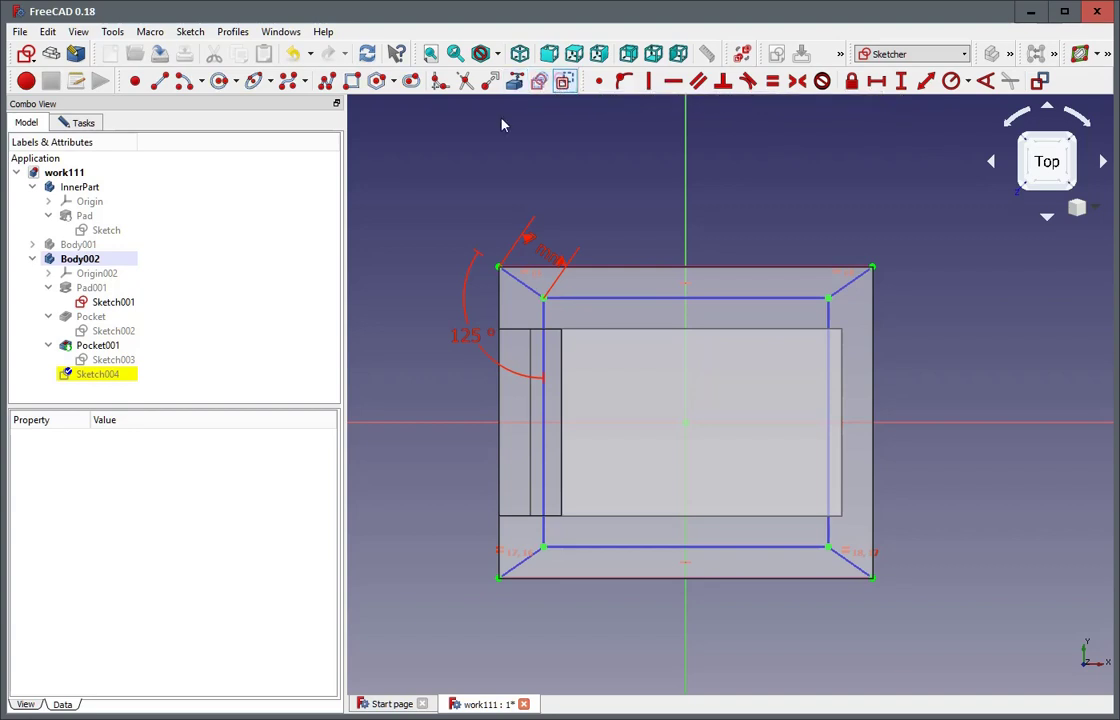
# Draw four circles above the outer outline, two of about 4.9 mm radius and two smaller ones
pyautogui.click(219, 80)
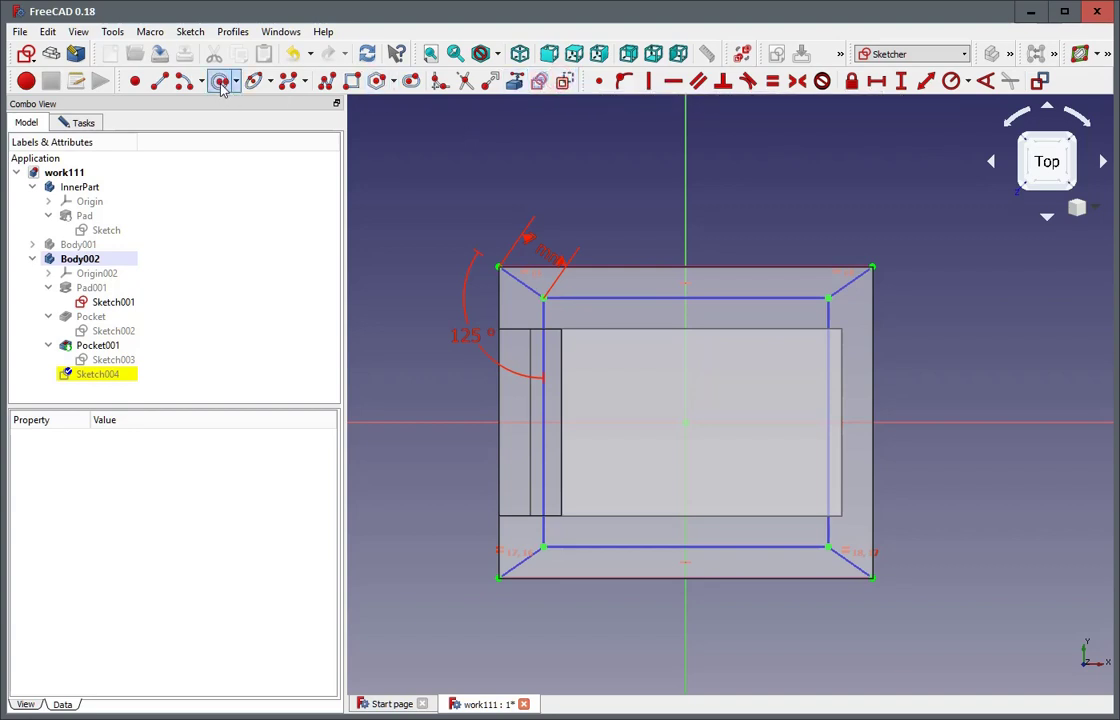
pyautogui.click(479, 174)
pyautogui.click(515, 176)
pyautogui.click(552, 158)
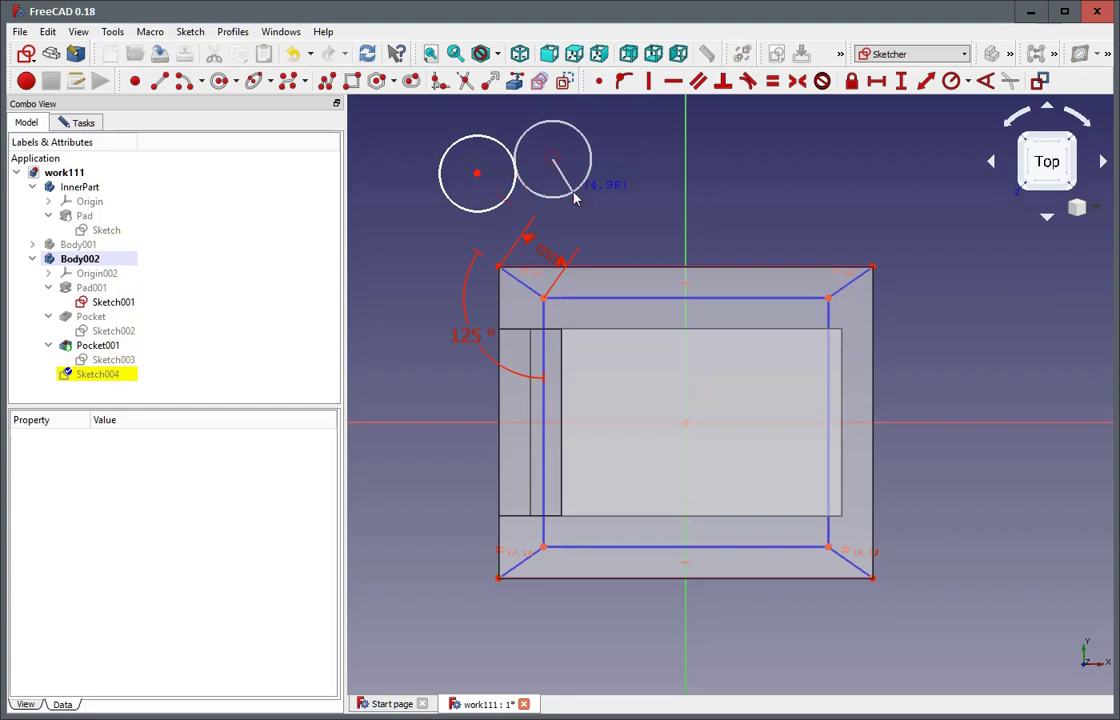
pyautogui.click(575, 190)
pyautogui.click(597, 191)
pyautogui.click(618, 190)
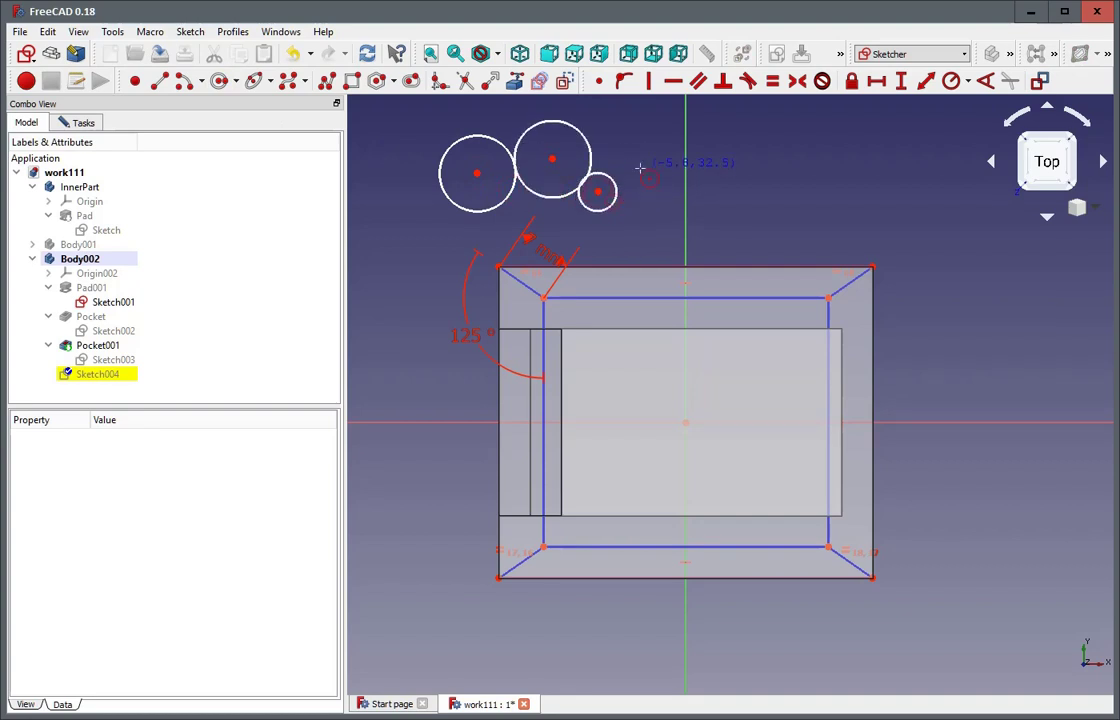
pyautogui.click(640, 170)
pyautogui.click(653, 178)
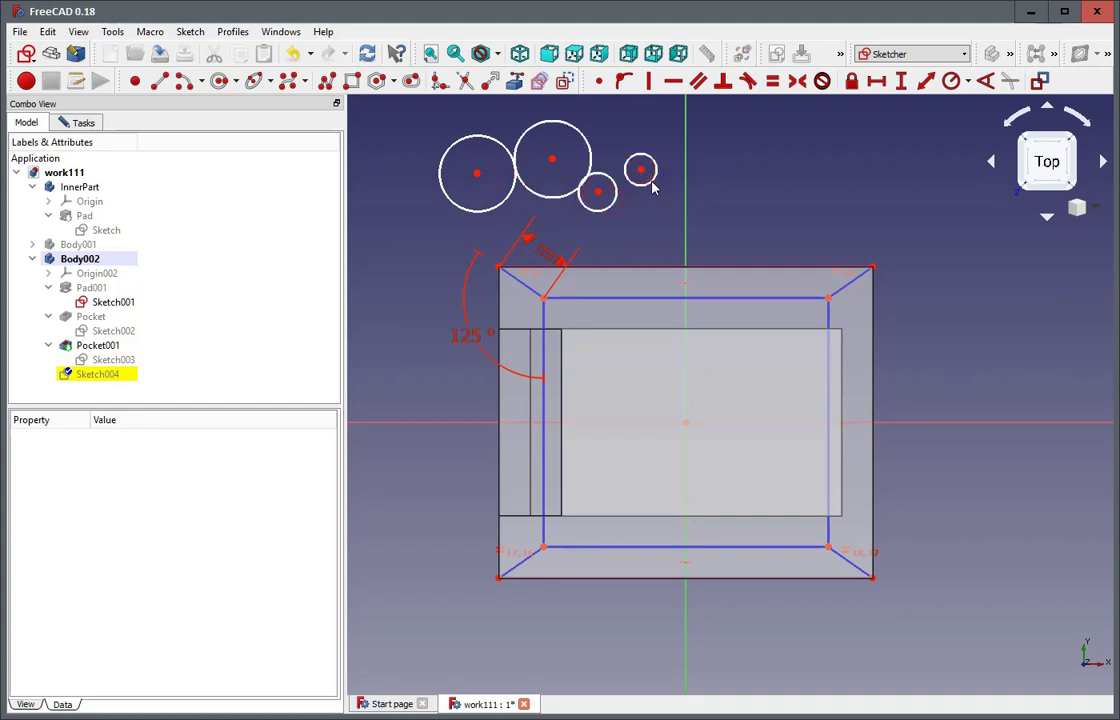
# Leave the circle command and delete the two larger circles
pyautogui.rightClick(393, 192)
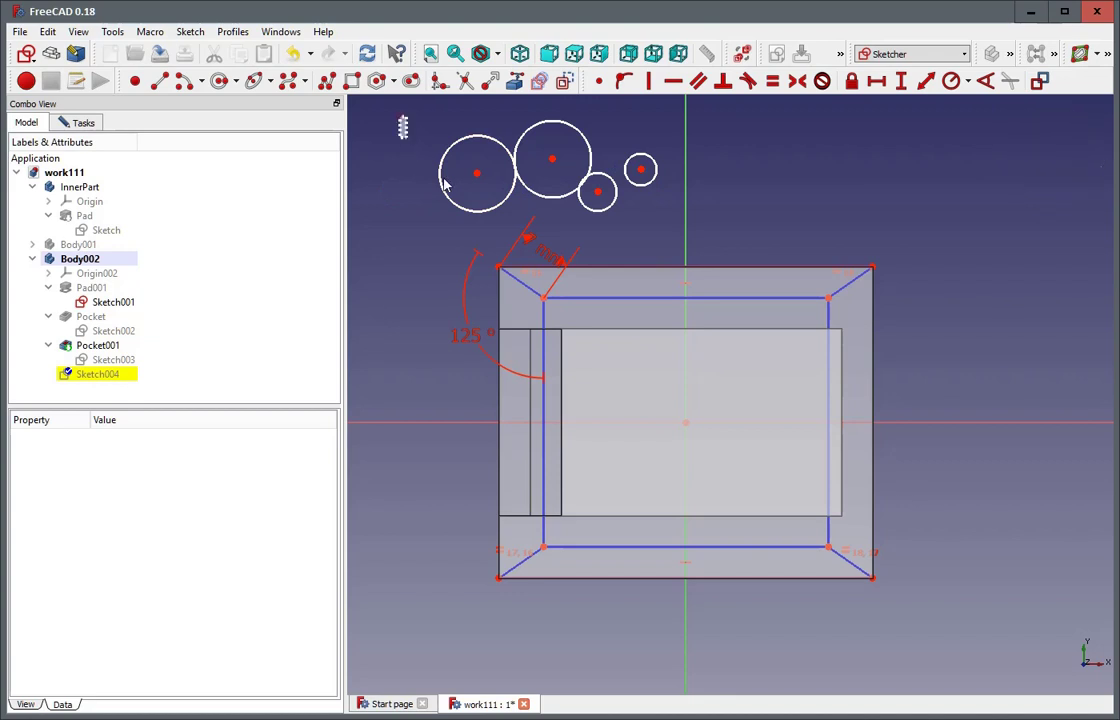
pyautogui.moveTo(400, 117); pyautogui.dragTo(617, 228)
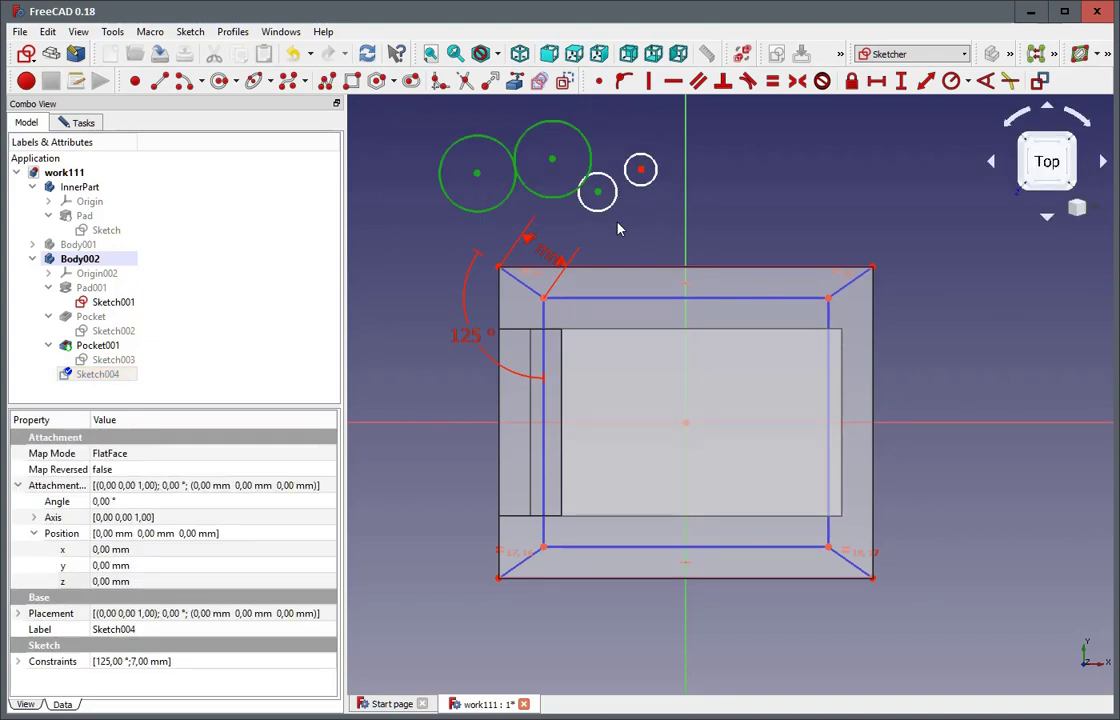
pyautogui.press('Delete')
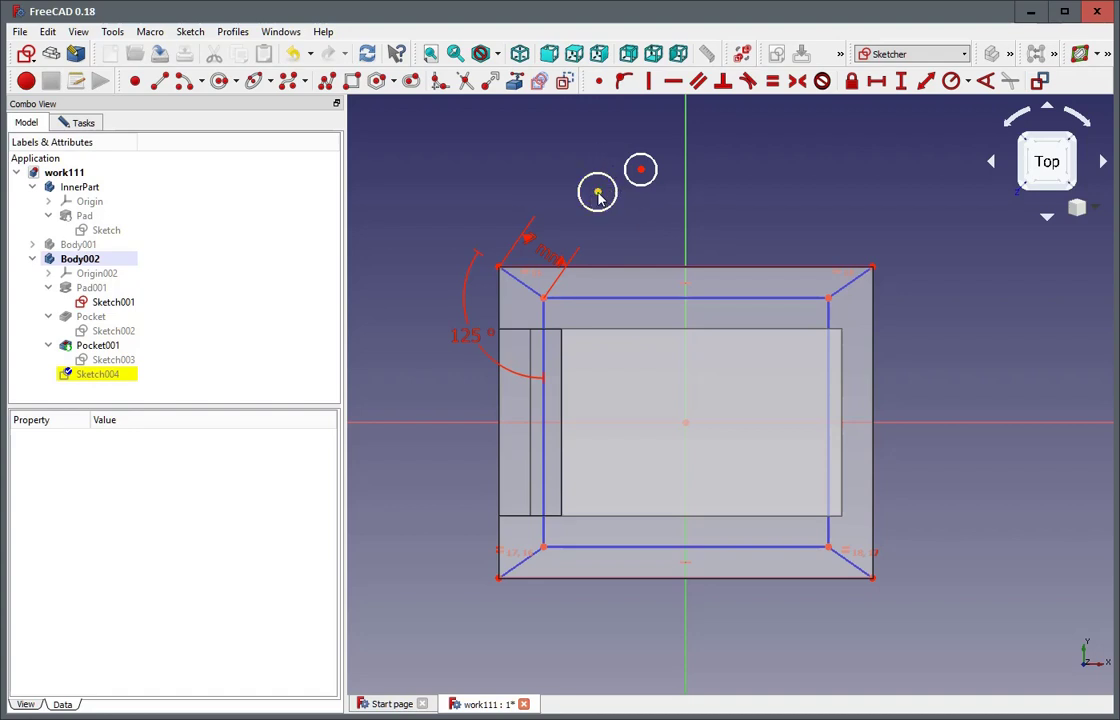
# Make the centres of the two small circles coincident with the inner rectangle's upper-left and lower-left corners
pyautogui.click(597, 193)
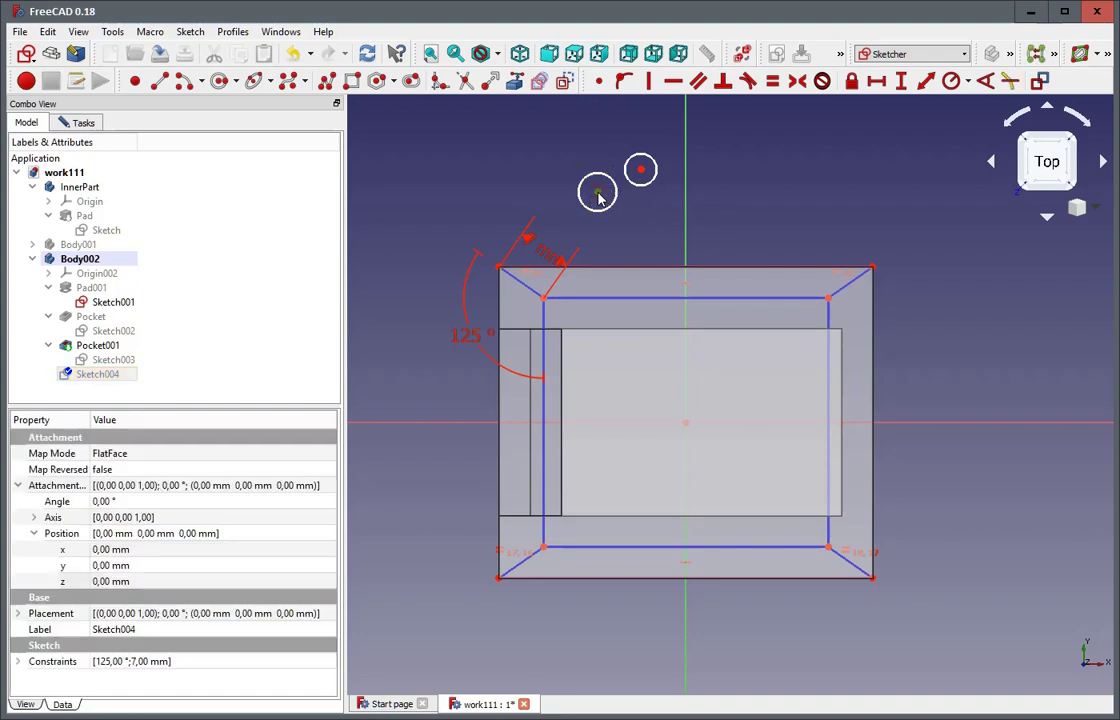
pyautogui.click(544, 298)
pyautogui.click(598, 81)
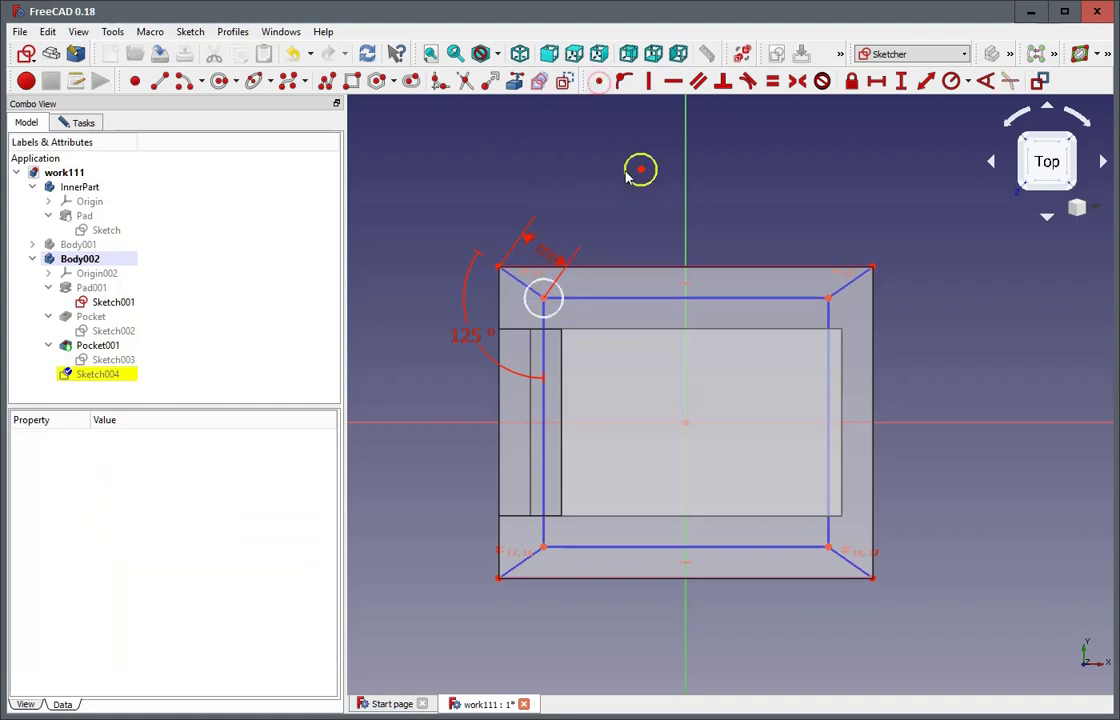
pyautogui.click(641, 170)
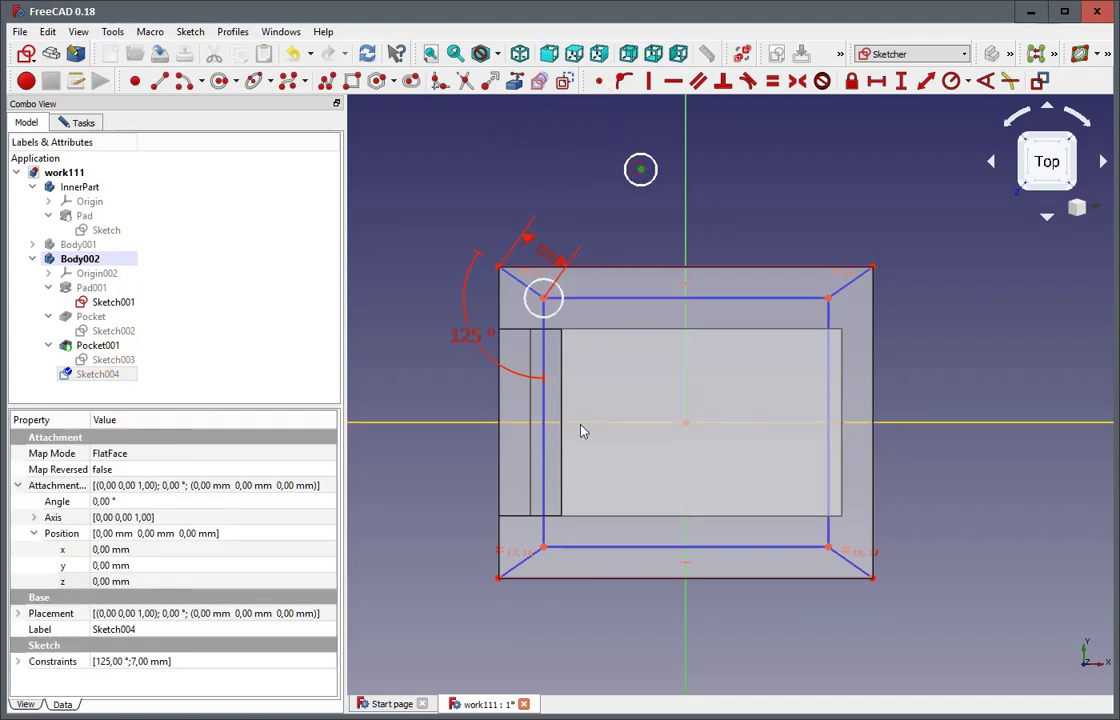
pyautogui.click(543, 548)
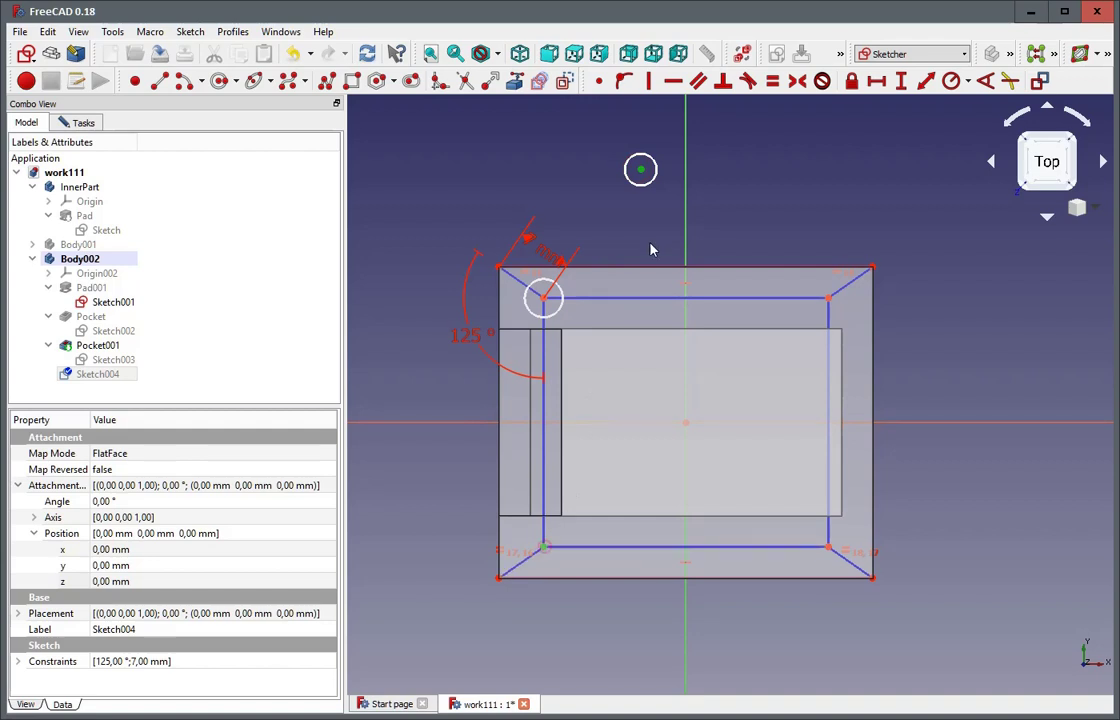
pyautogui.click(598, 81)
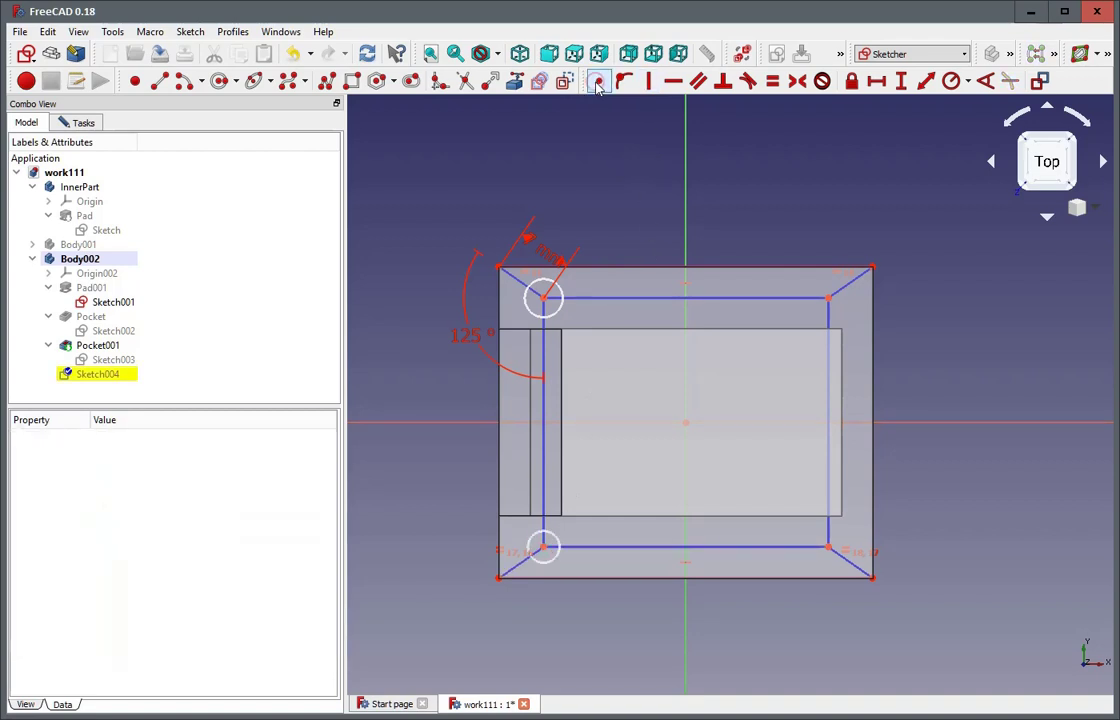
# Constrain both corner circles to share an equal radius of 2.2 mm
pyautogui.click(543, 298)
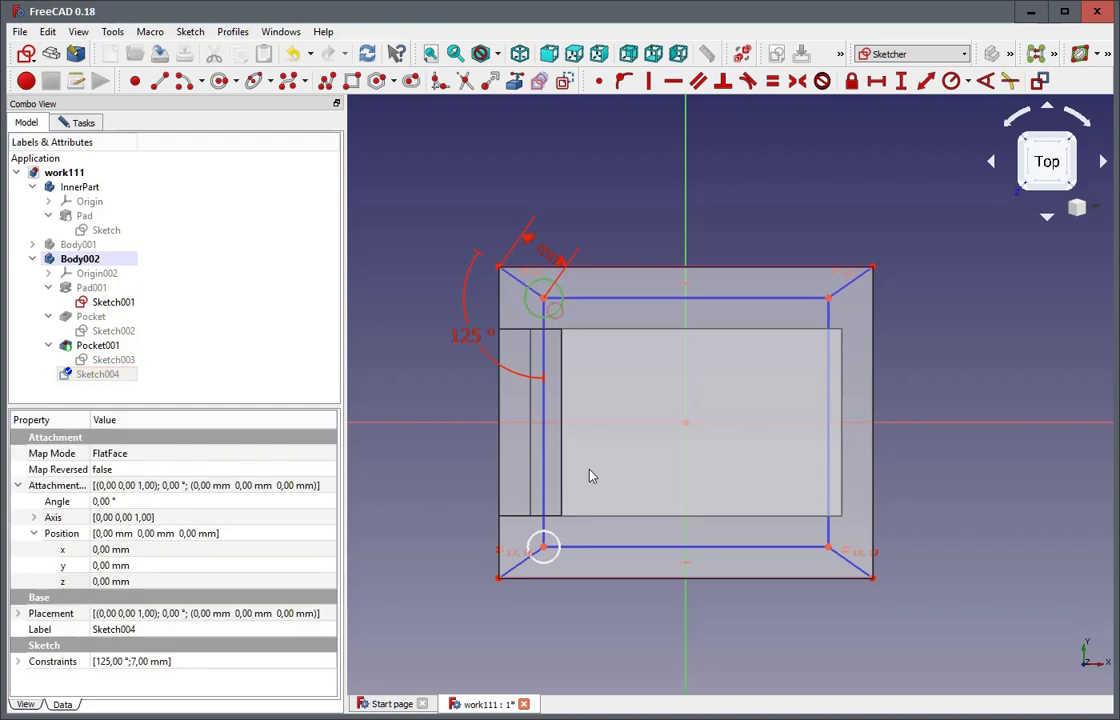
pyautogui.click(555, 562)
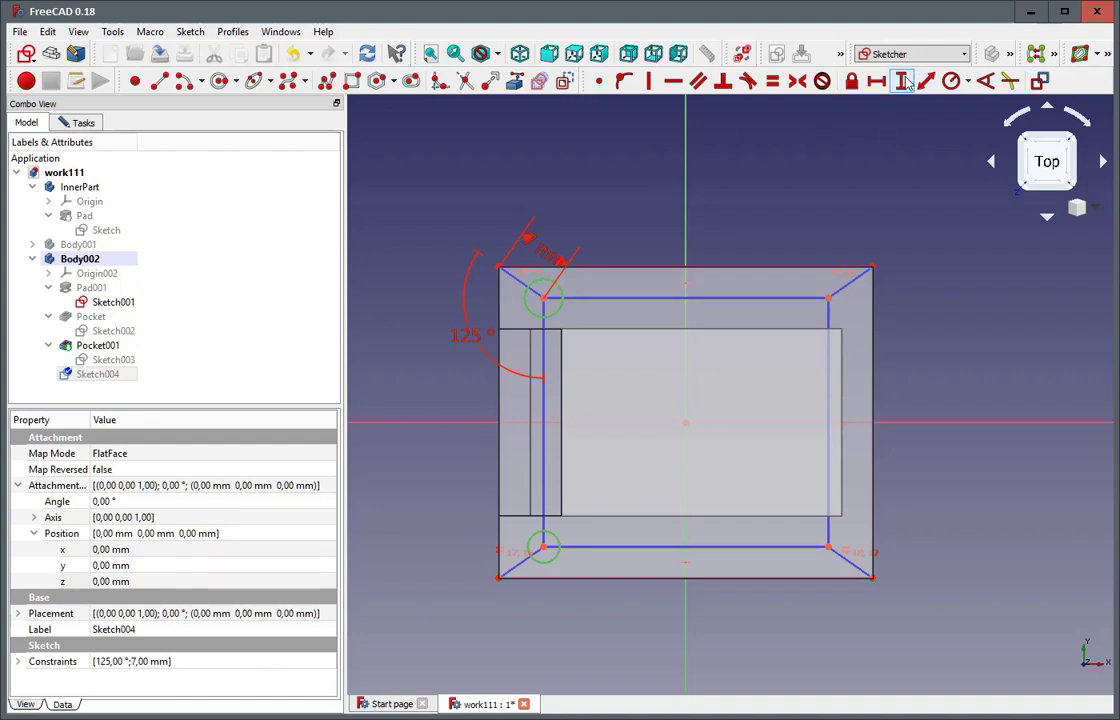
pyautogui.click(951, 80)
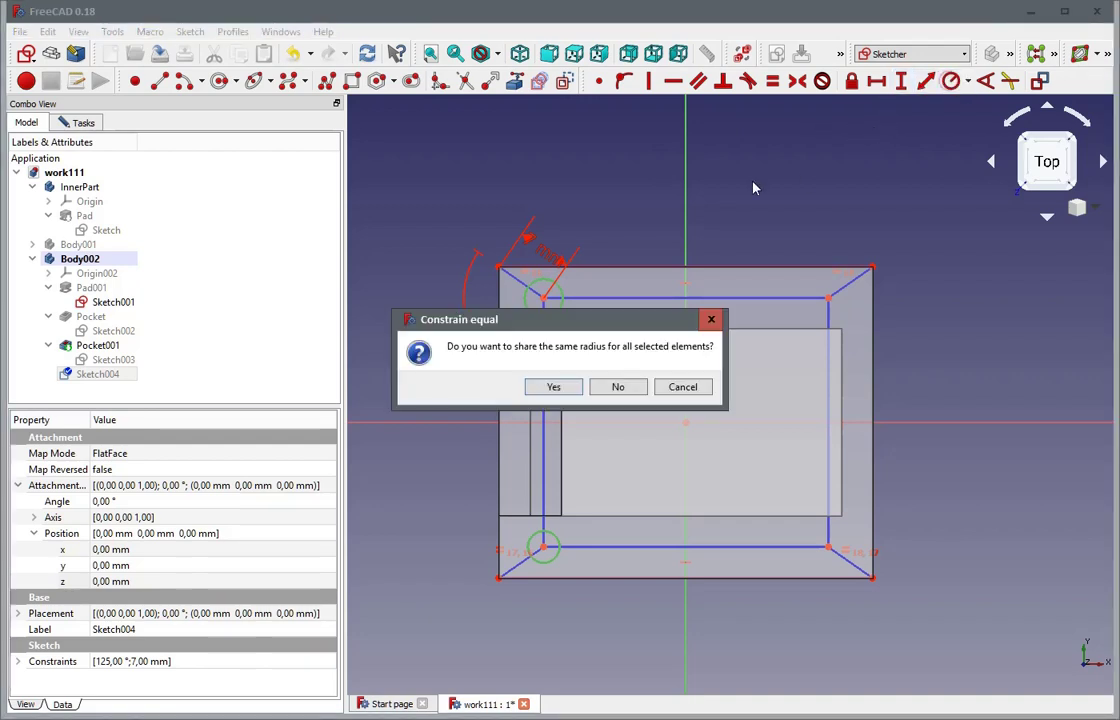
pyautogui.click(553, 387)
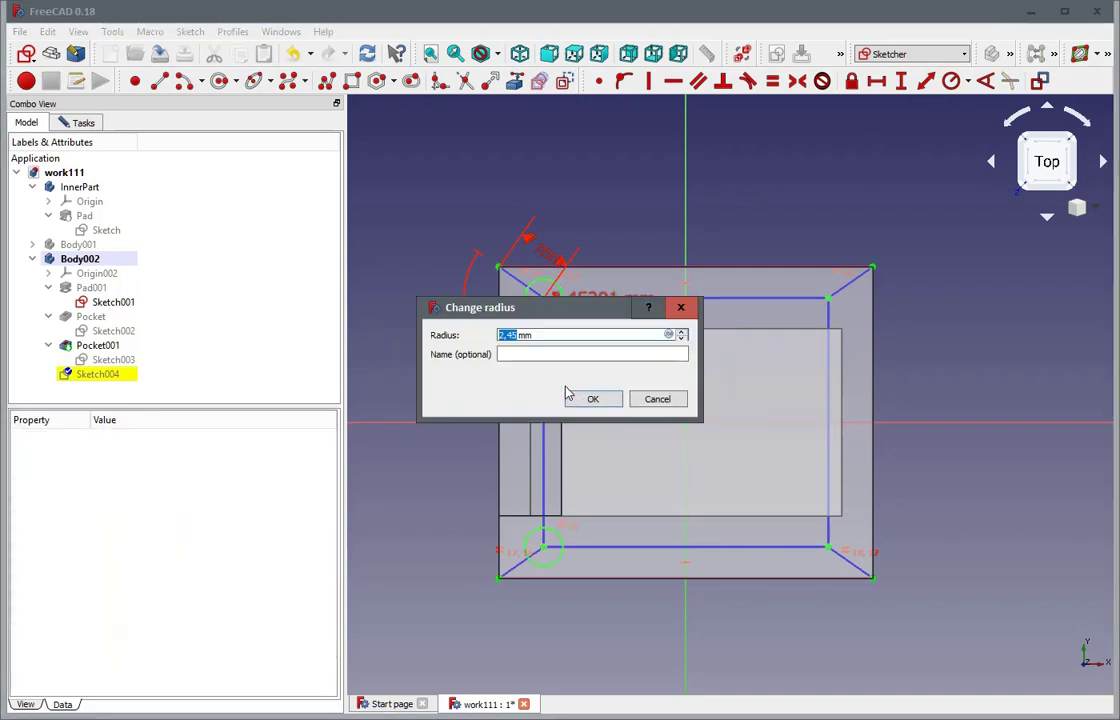
pyautogui.write('2,2')
pyautogui.click(571, 400)
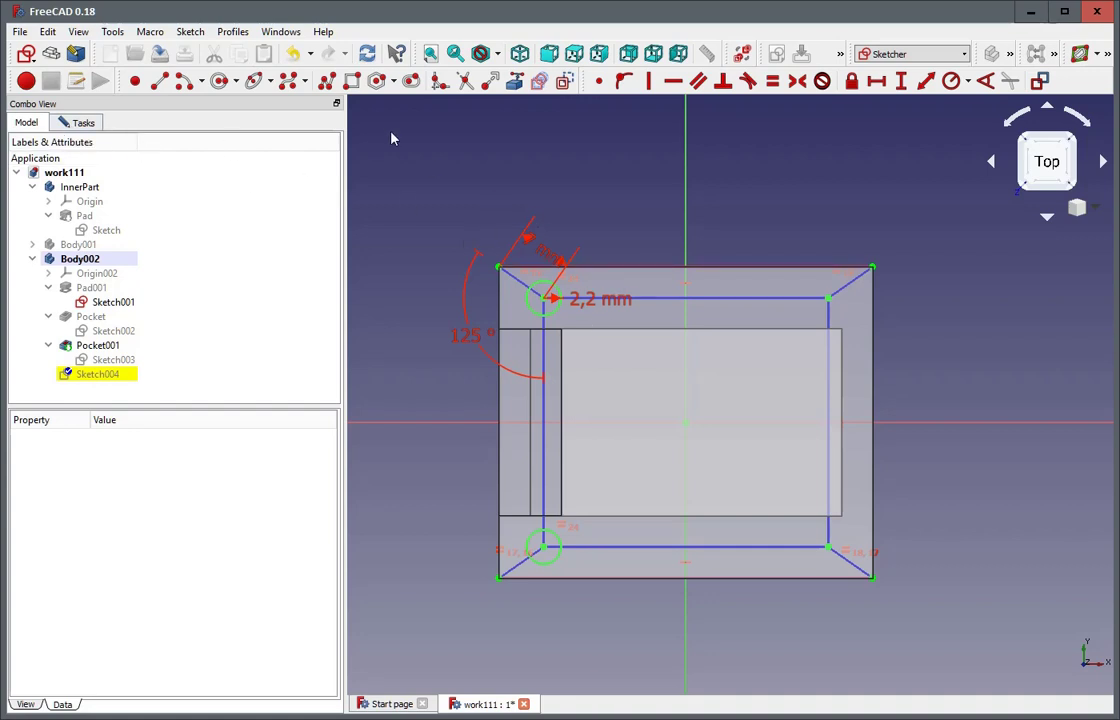
# Check the sketch's solver status and close Sketch004
pyautogui.click(66, 122)
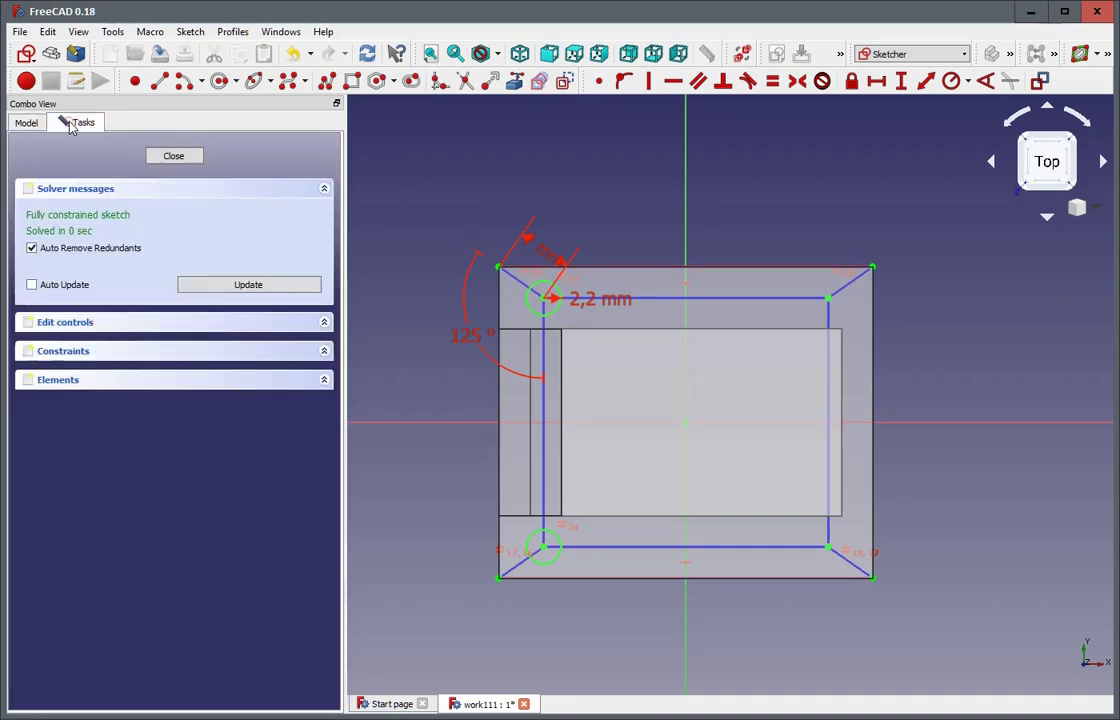
pyautogui.click(163, 158)
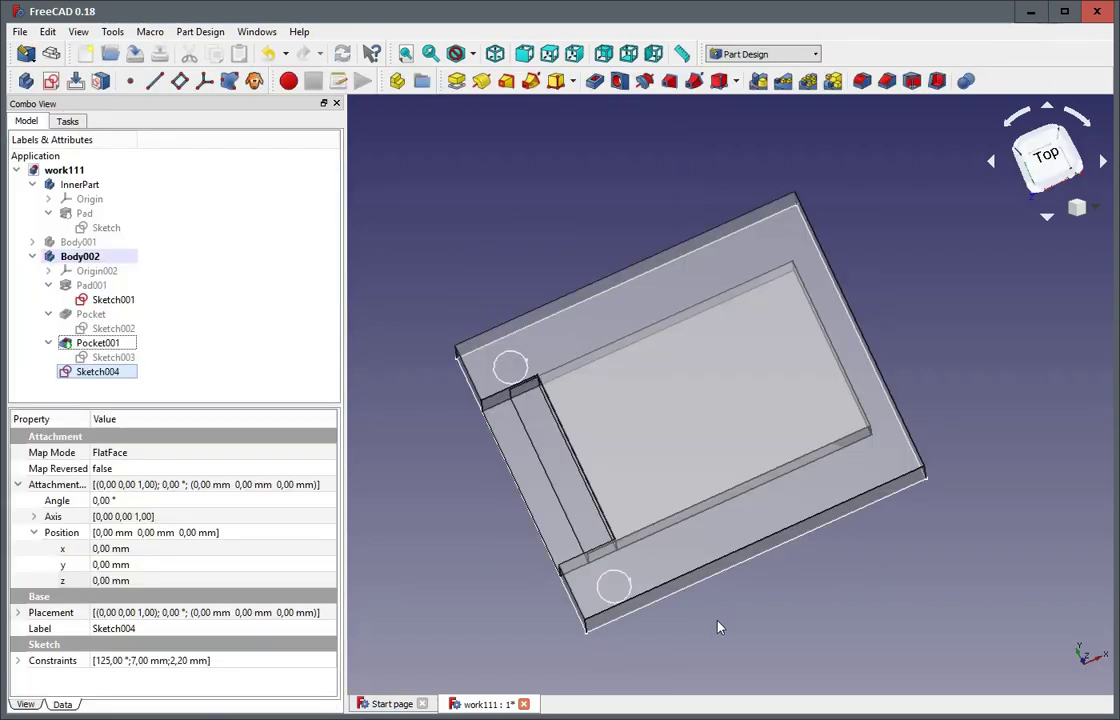
pyautogui.moveTo(717, 630); pyautogui.dragTo(730, 656, button='middle')
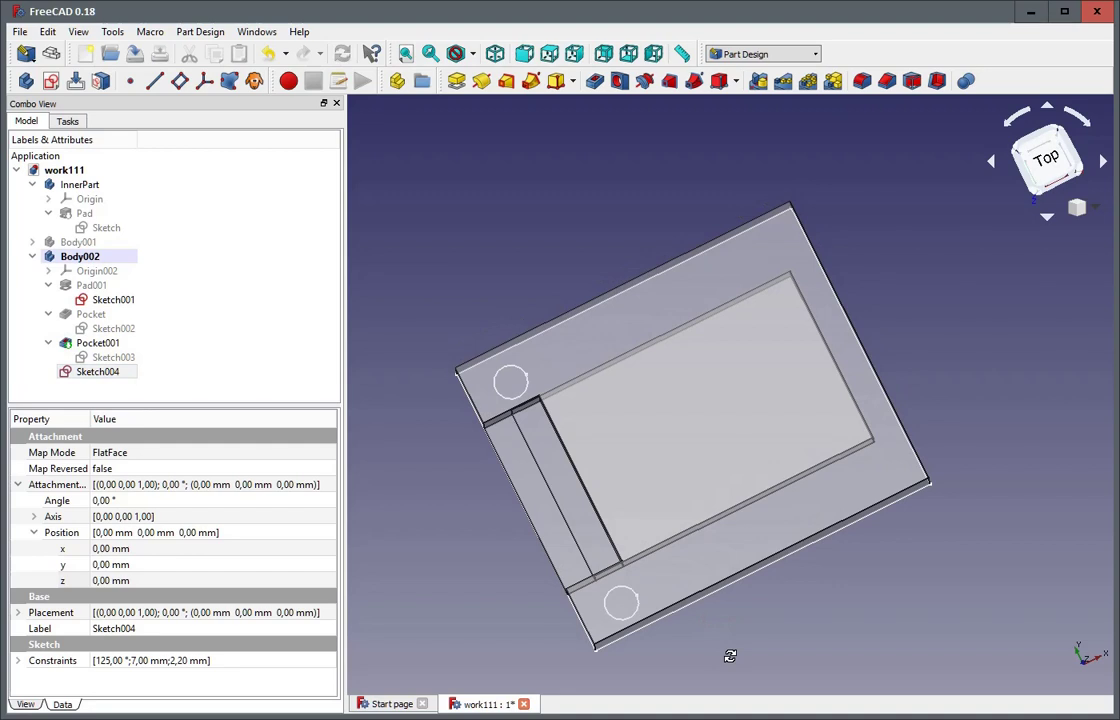
pyautogui.moveTo(545, 235); pyautogui.dragTo(456, 181, button='middle')
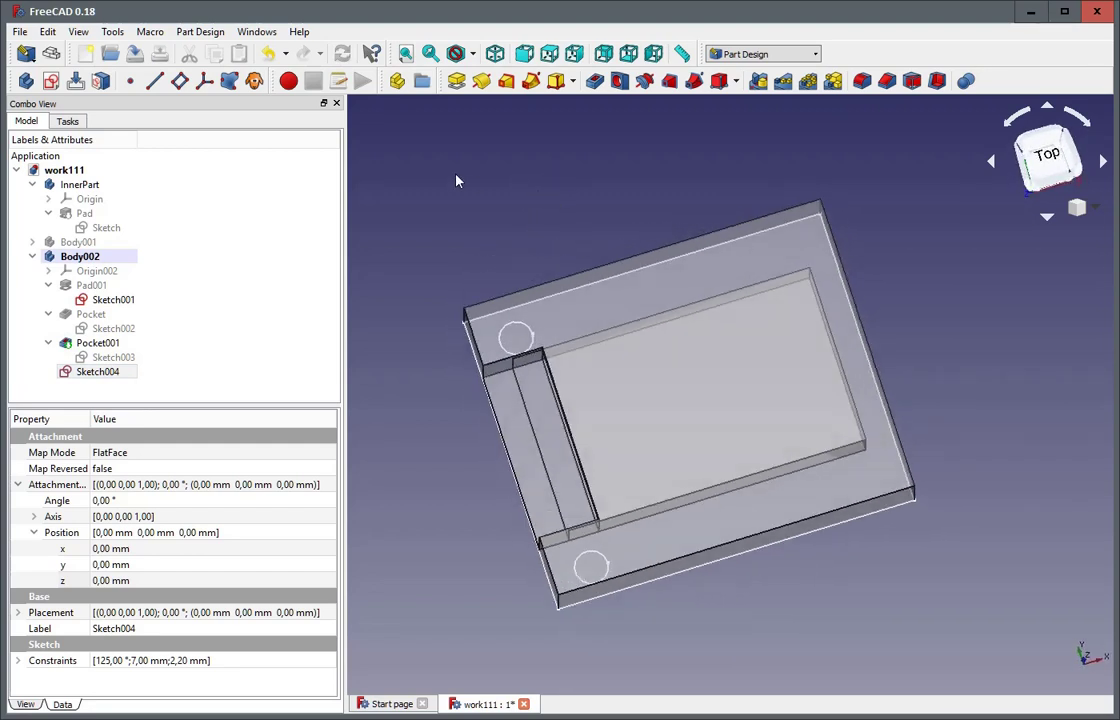
# Cut Sketch004's two circles as a reversed pocket of type Through all
pyautogui.click(594, 80)
pyautogui.click(44, 274)
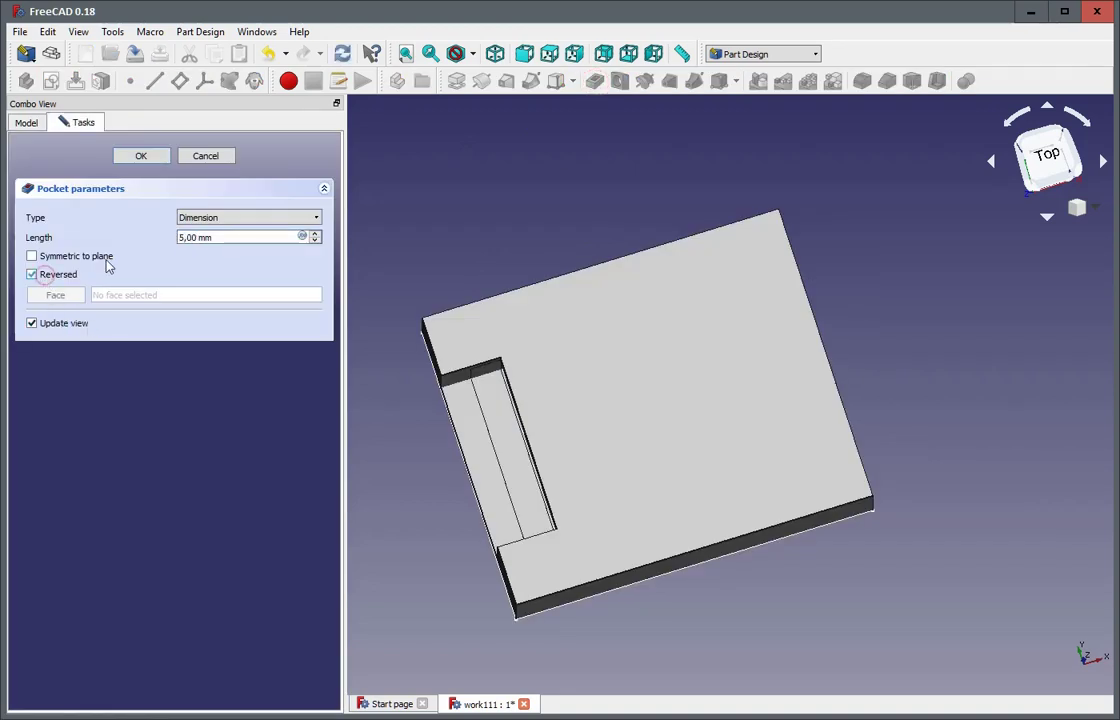
pyautogui.click(200, 217)
pyautogui.click(204, 242)
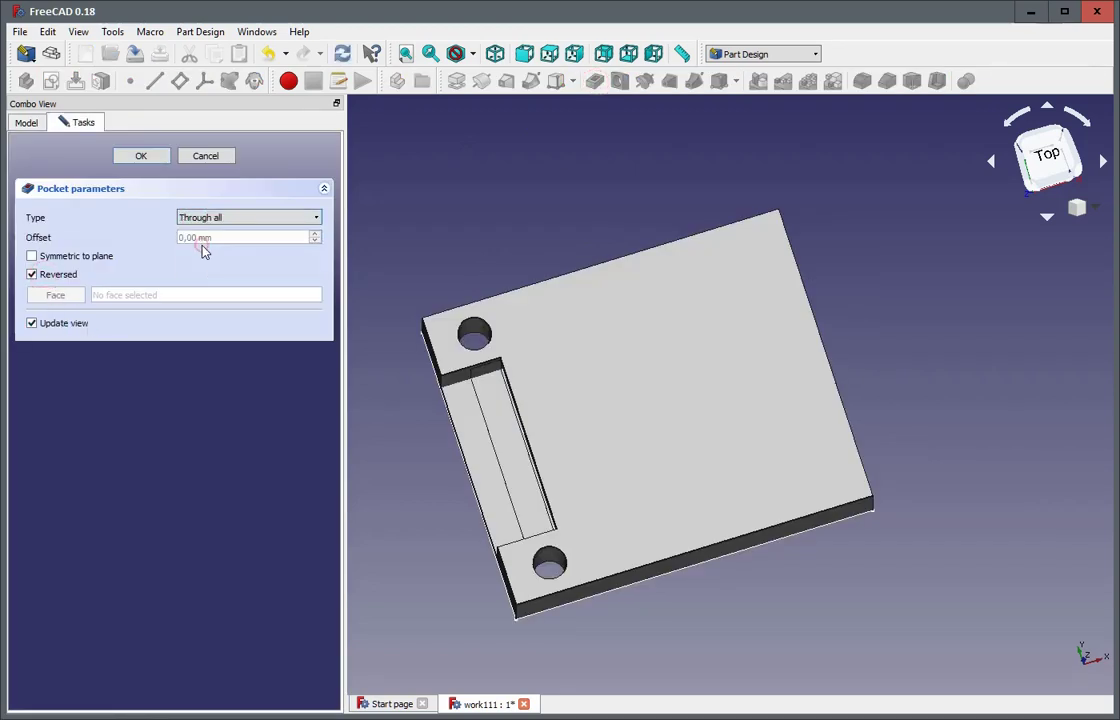
pyautogui.click(141, 157)
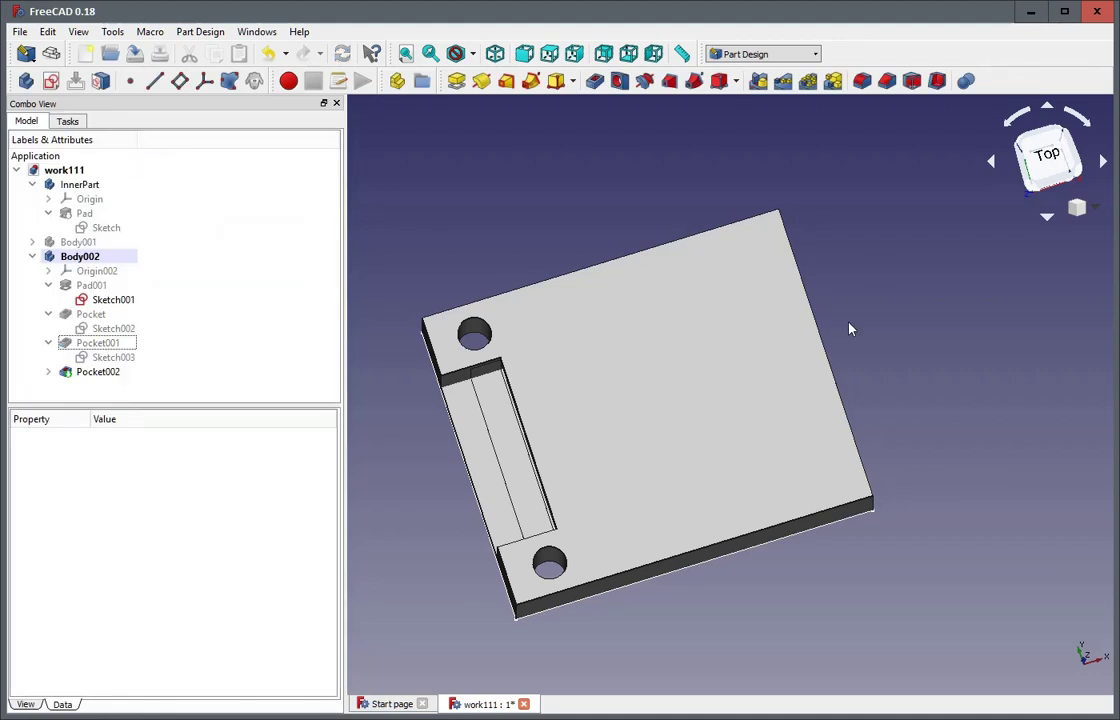
pyautogui.moveTo(979, 559); pyautogui.dragTo(955, 572, button='middle')
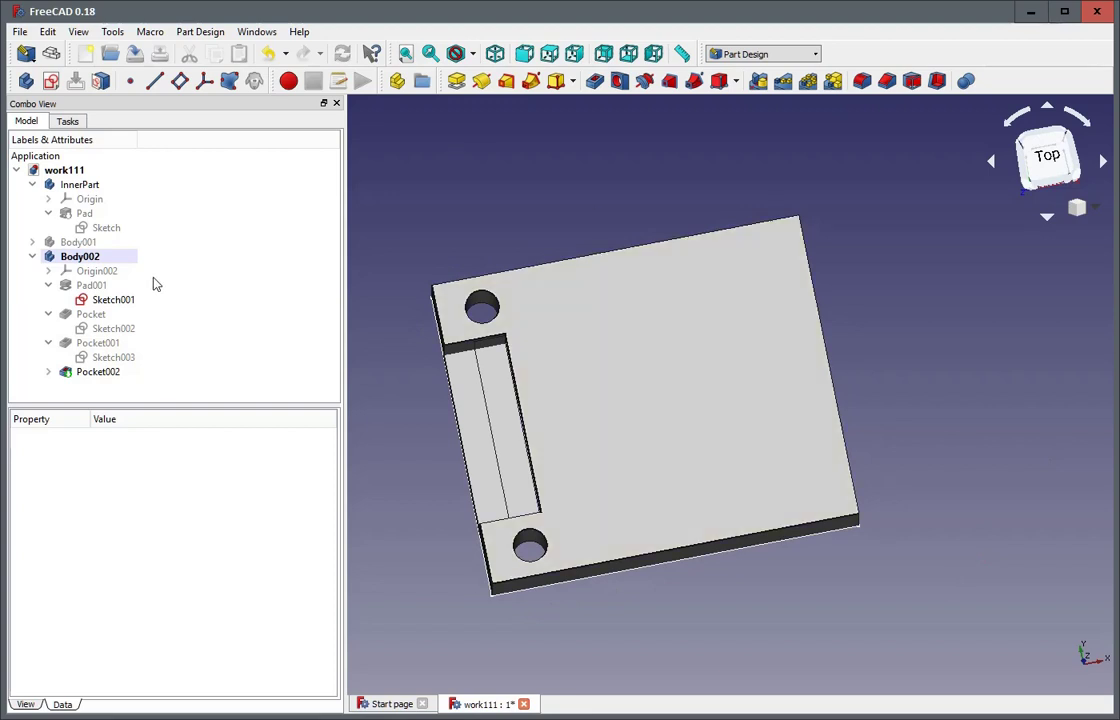
# Mirror the two-hole Pocket002 across the vertical sketch axis, showing Body002's origin planes as reference and hiding them again
pyautogui.click(100, 271)
pyautogui.press('space')
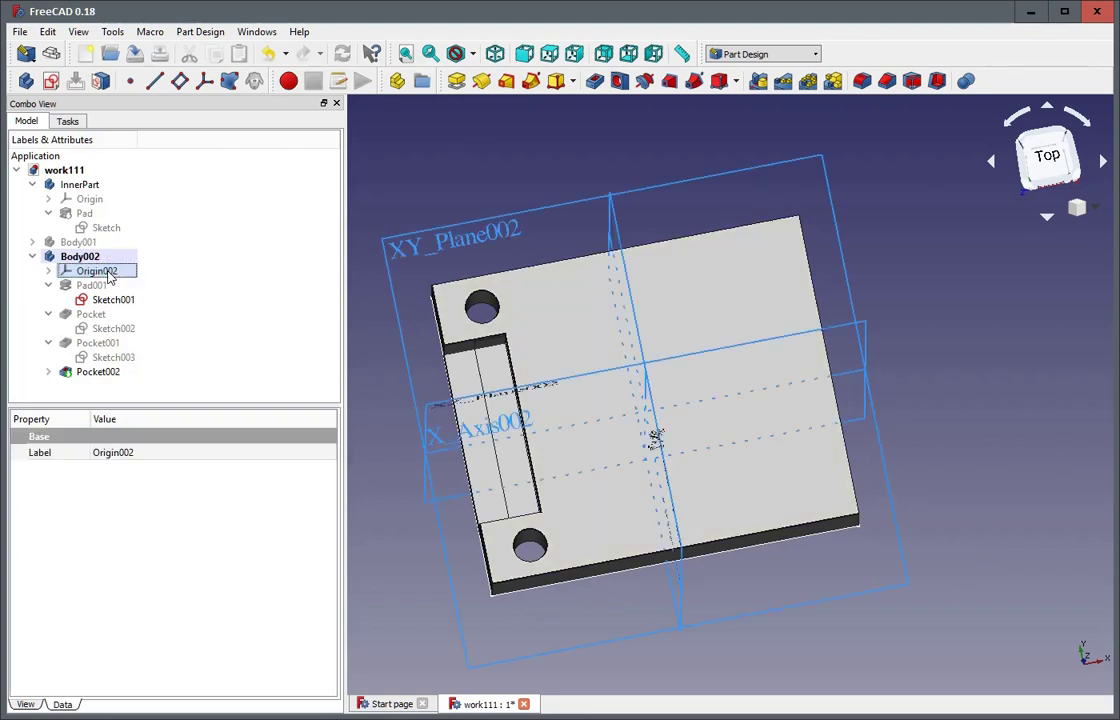
pyautogui.click(305, 145)
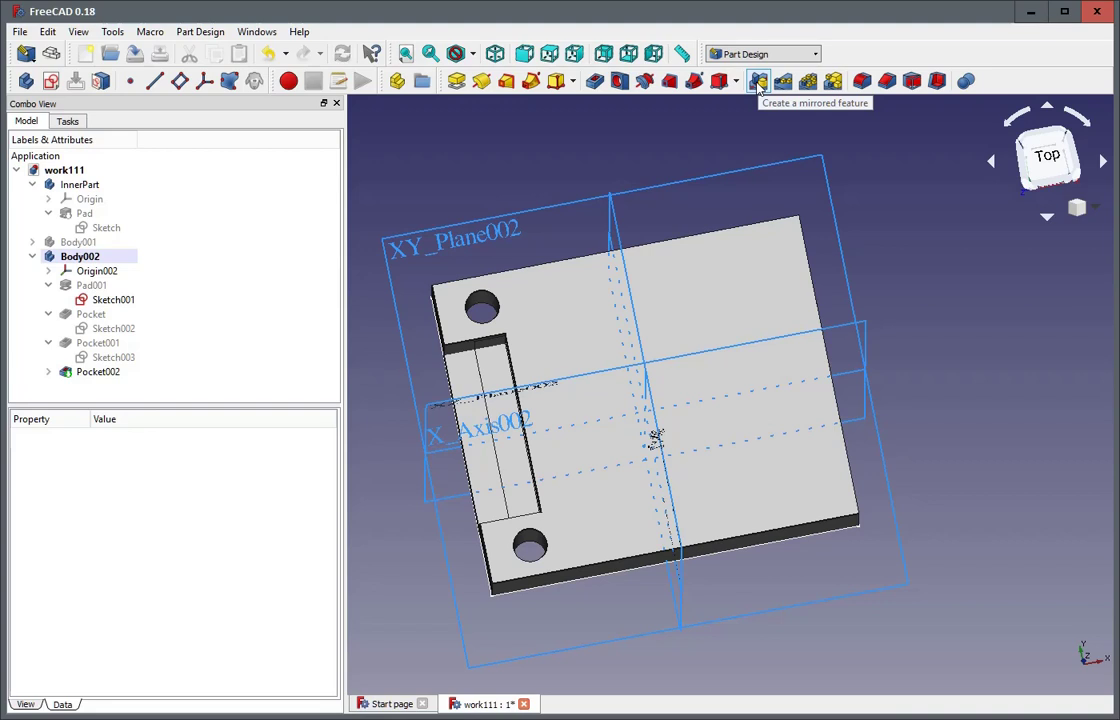
pyautogui.click(93, 372)
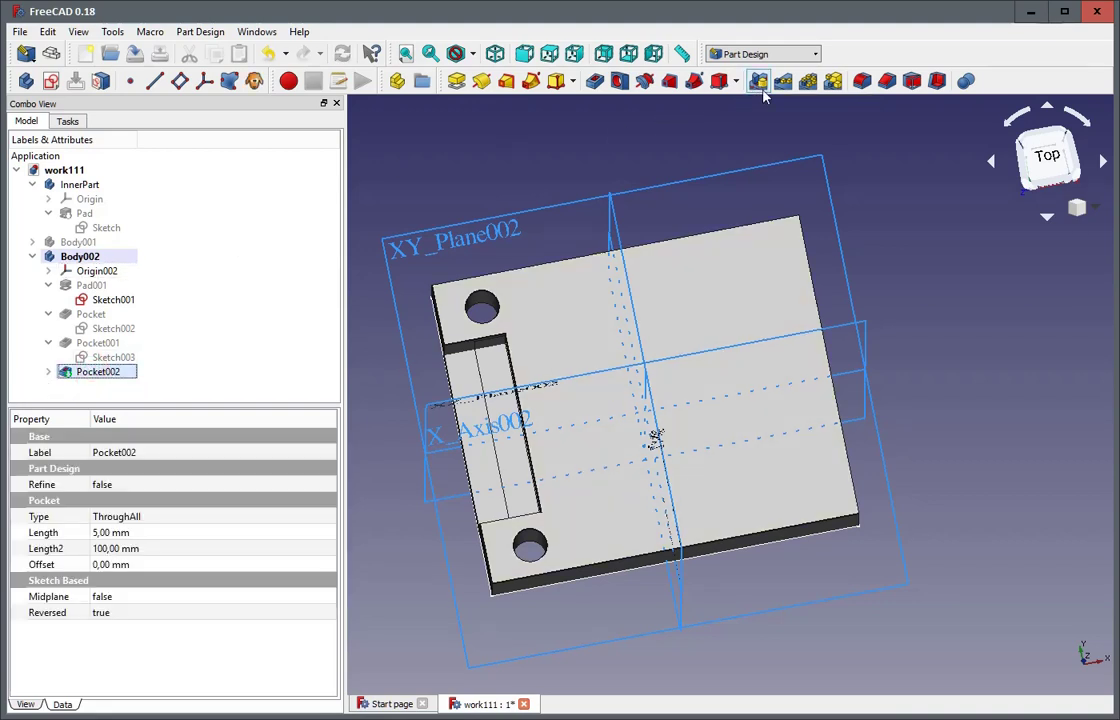
pyautogui.click(760, 84)
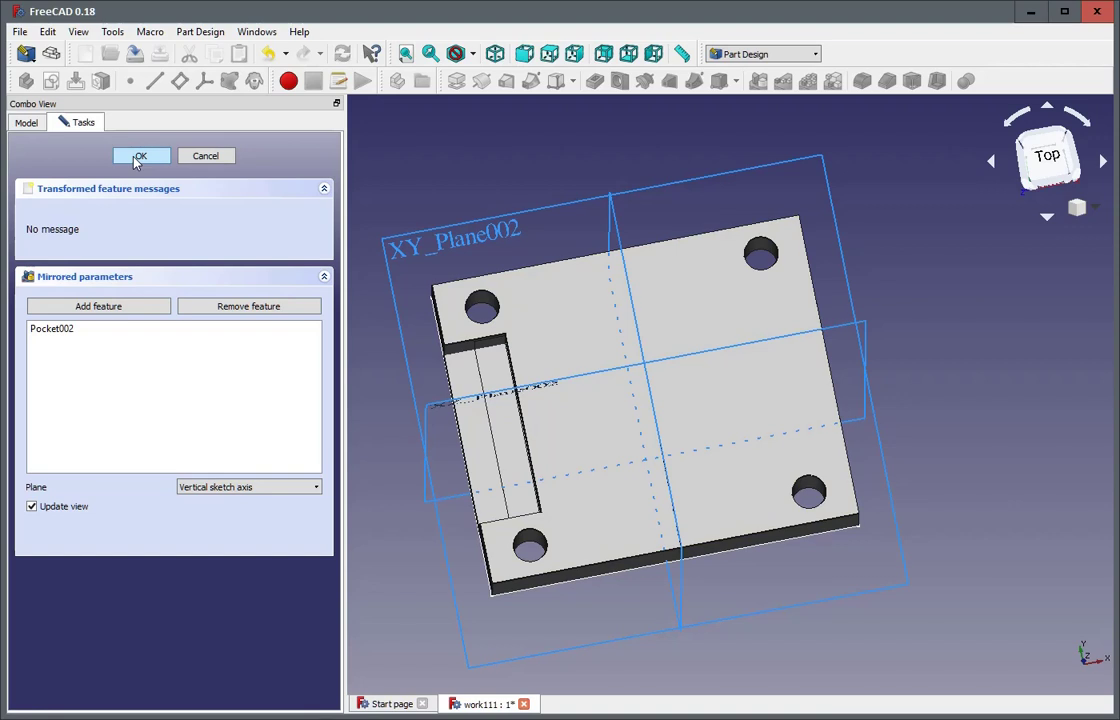
pyautogui.click(140, 157)
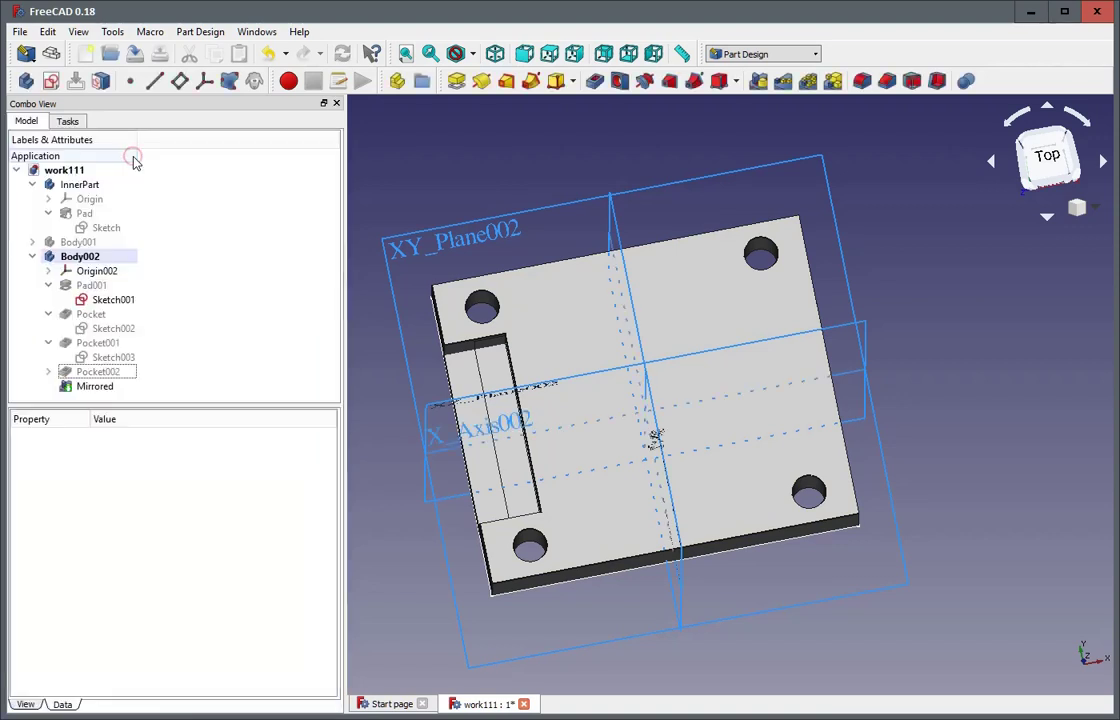
pyautogui.click(95, 272)
pyautogui.press('space')
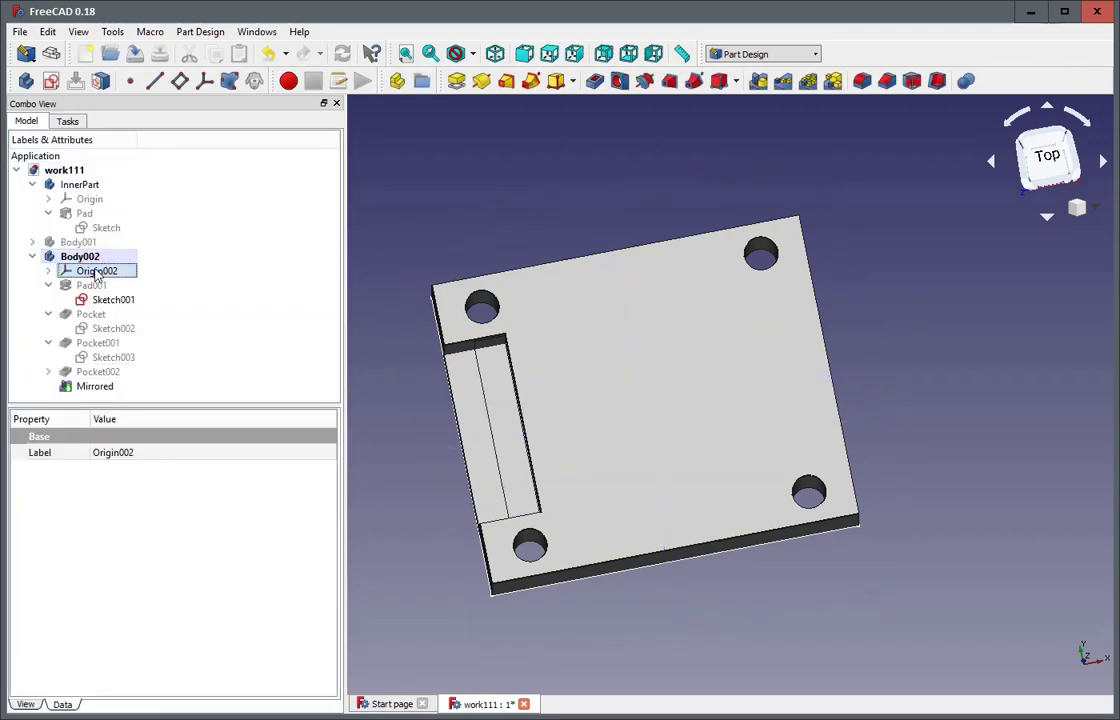
# Fillet the plate's four vertical outer corner edges with a 1 mm radius
pyautogui.moveTo(836, 648); pyautogui.dragTo(856, 617)
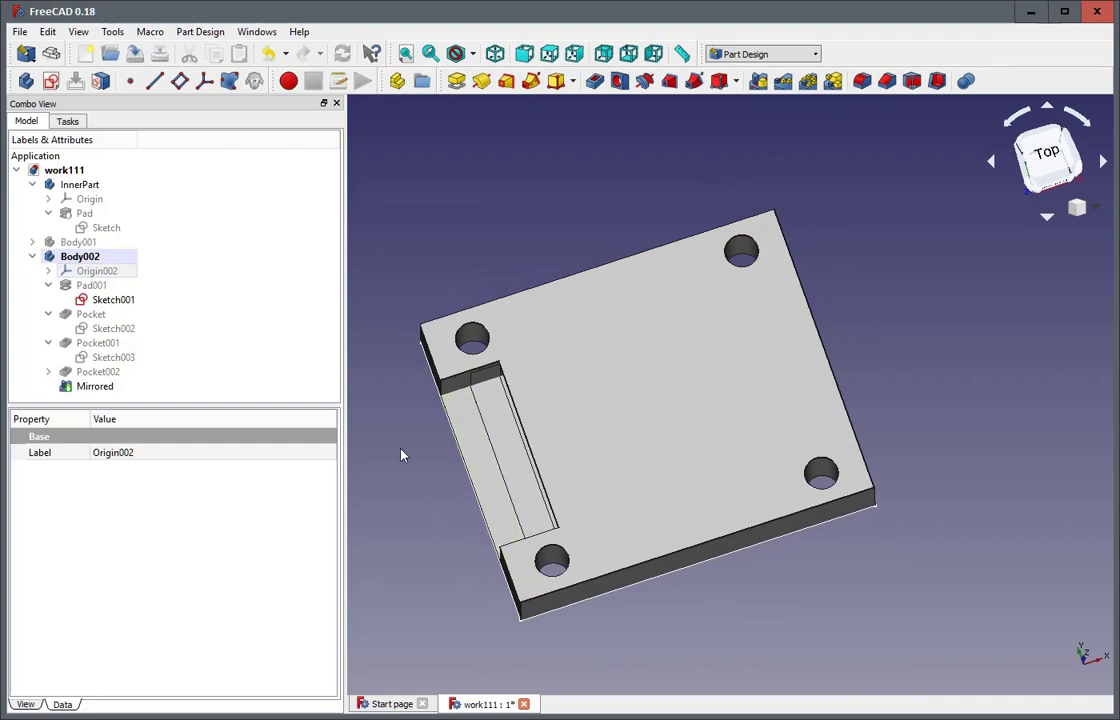
pyautogui.scroll(3, 400, 400)
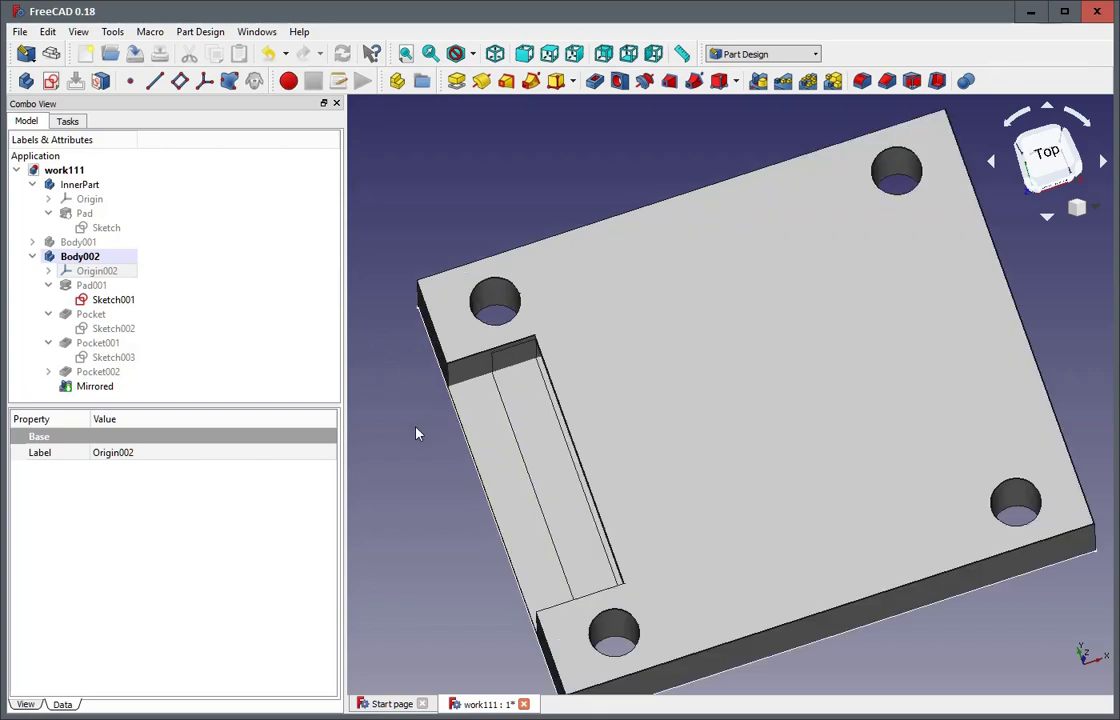
pyautogui.moveTo(425, 508); pyautogui.dragTo(450, 620)
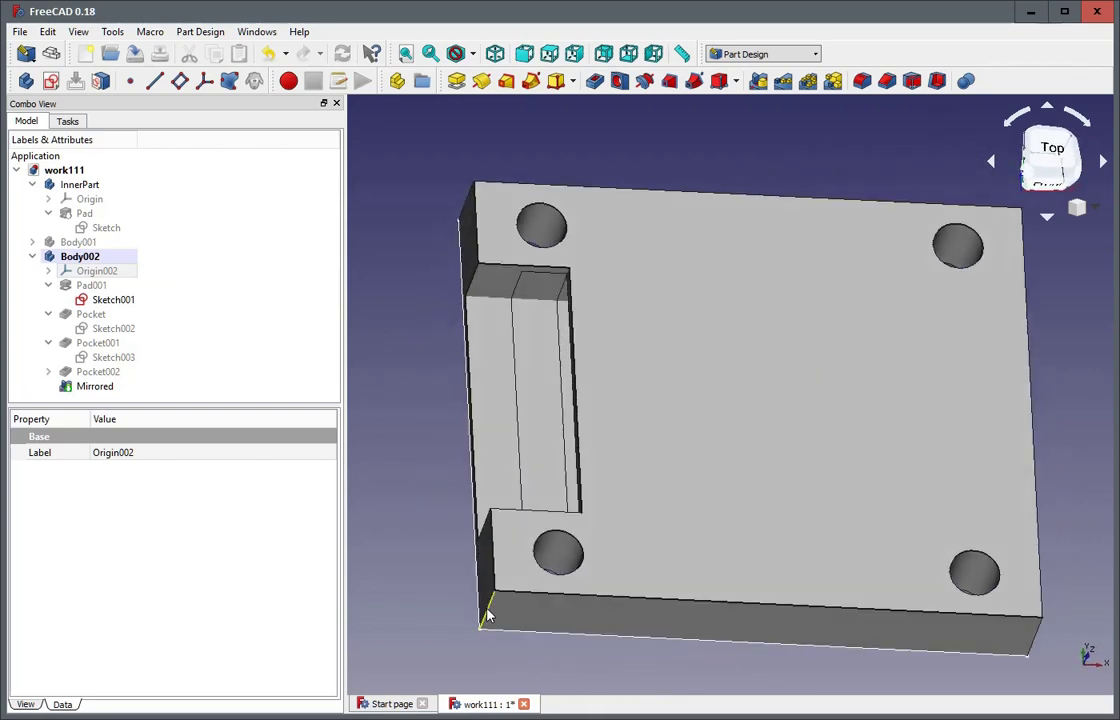
pyautogui.click(478, 602)
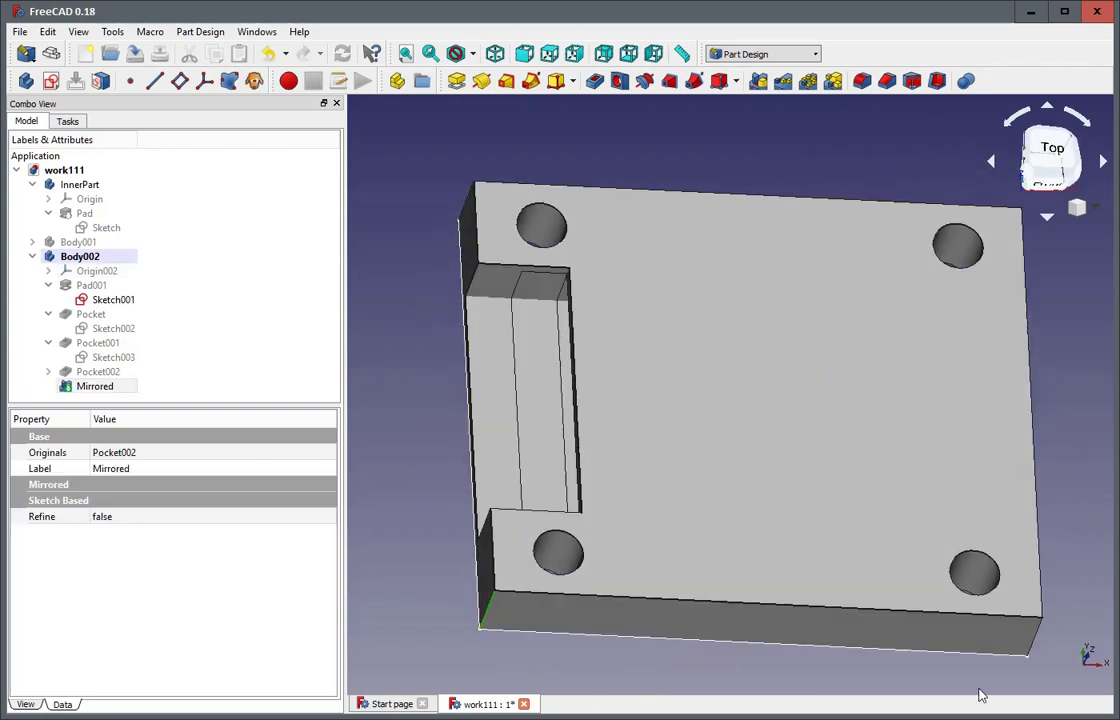
pyautogui.click(1034, 636)
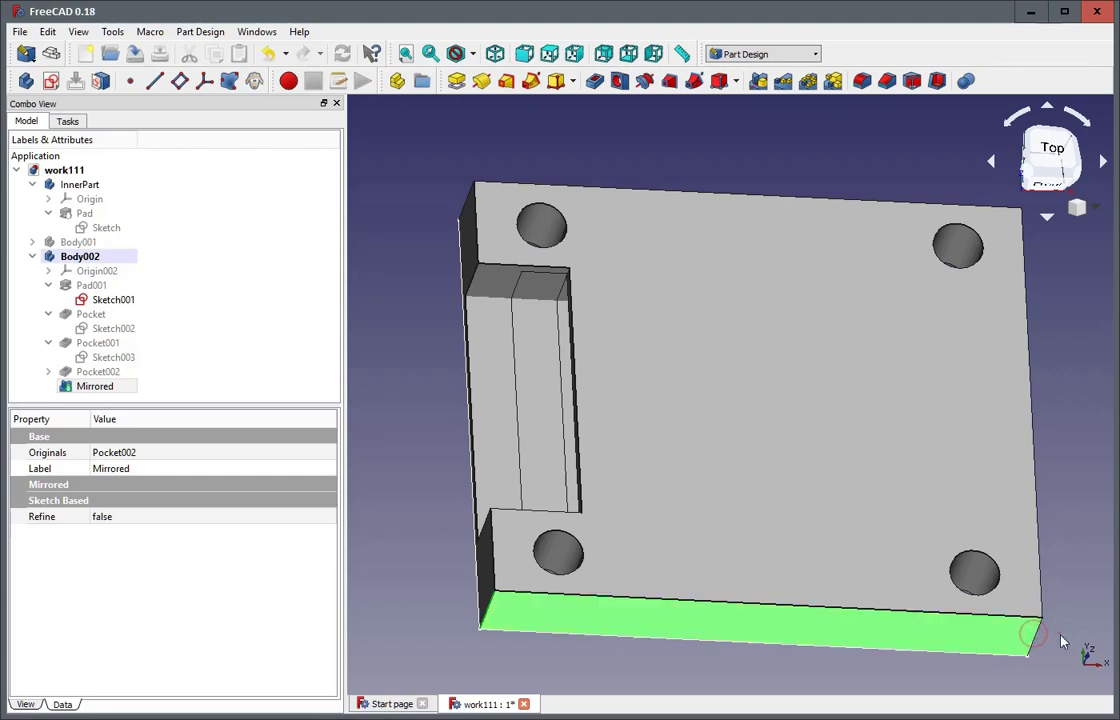
pyautogui.click(1063, 642)
pyautogui.click(490, 612)
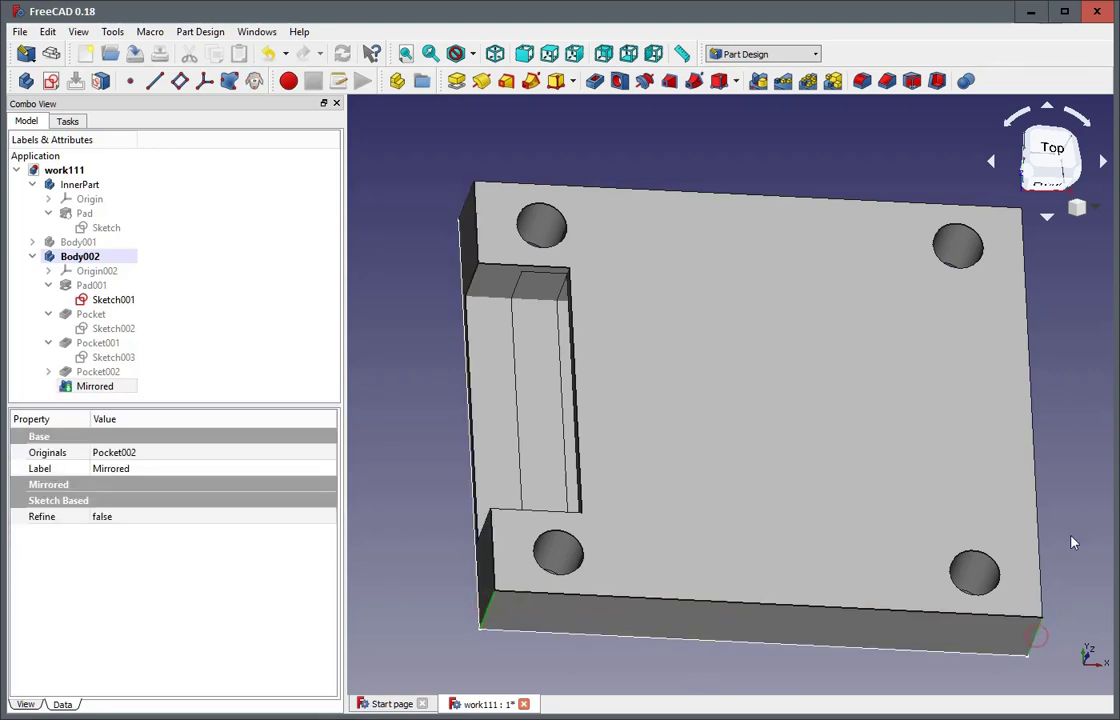
pyautogui.moveTo(910, 556); pyautogui.dragTo(842, 495, button='middle')
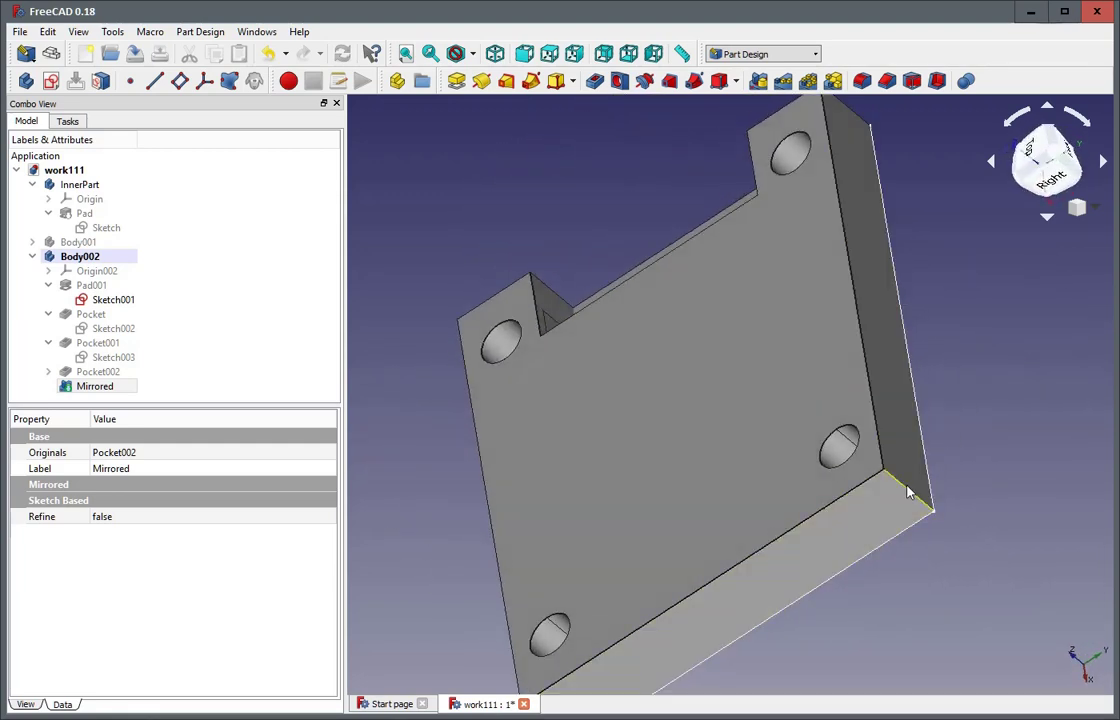
pyautogui.moveTo(988, 400); pyautogui.dragTo(833, 529, button='middle')
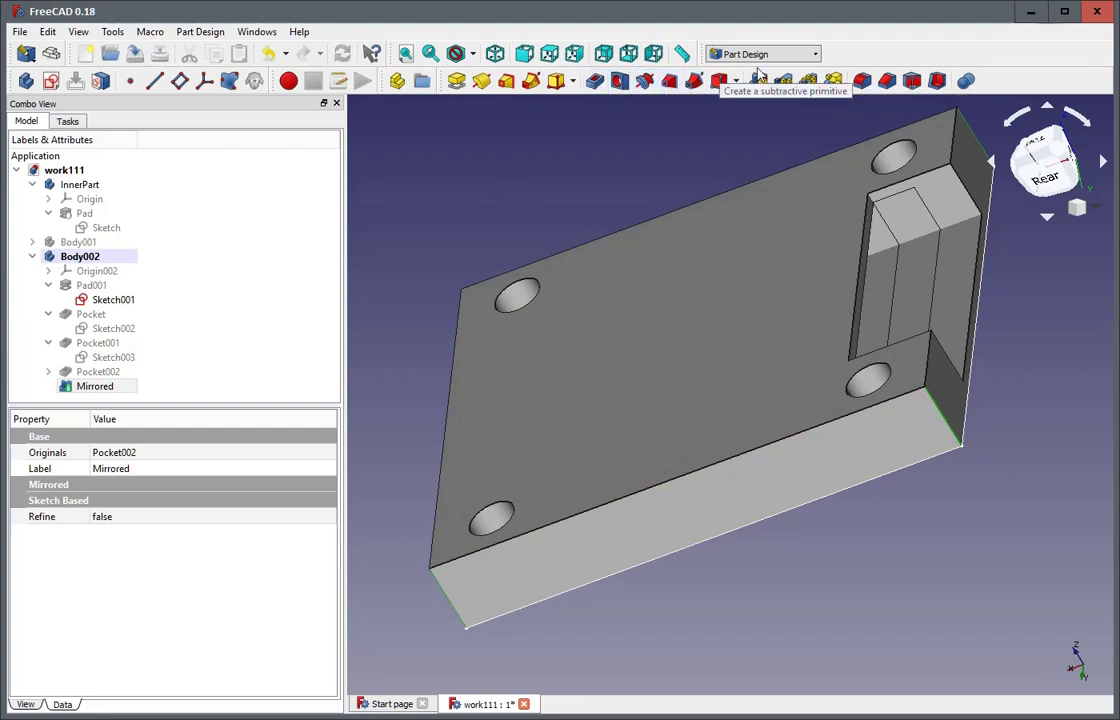
pyautogui.click(862, 80)
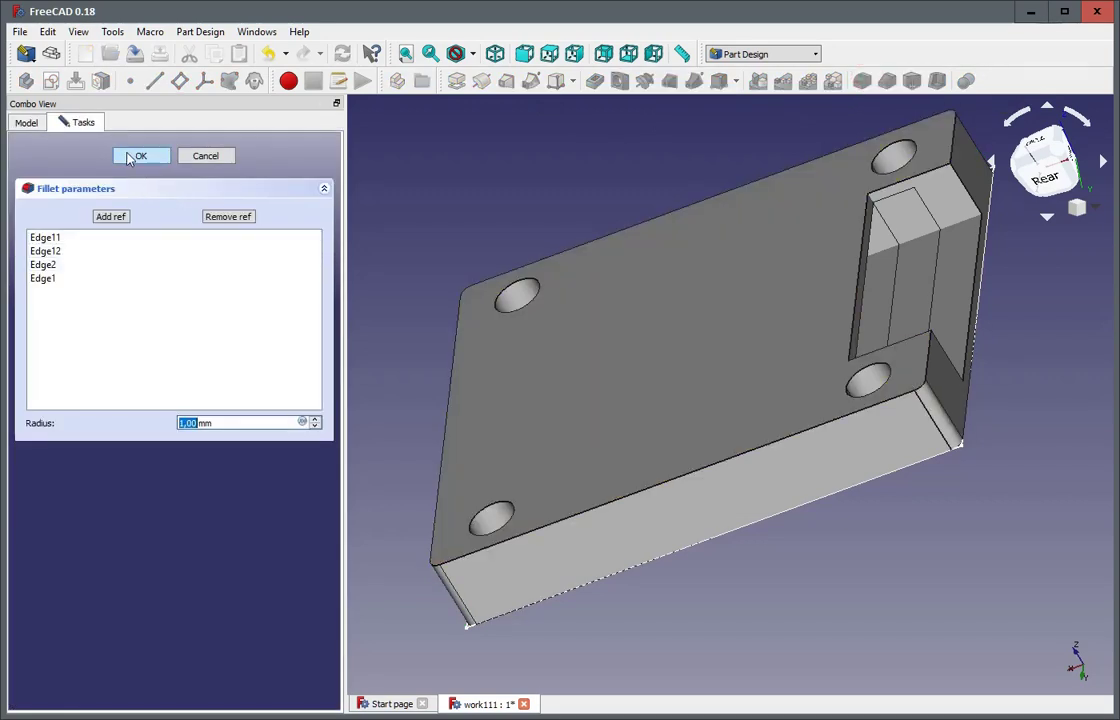
pyautogui.click(130, 158)
# Create a mesh from the filleted body in the Mesh Design workbench using the Standard meshing option
pyautogui.moveTo(512, 180); pyautogui.dragTo(521, 243, button='middle')
pyautogui.moveTo(850, 610); pyautogui.dragTo(615, 595, button='middle')
pyautogui.moveTo(830, 600); pyautogui.dragTo(796, 600, button='middle')
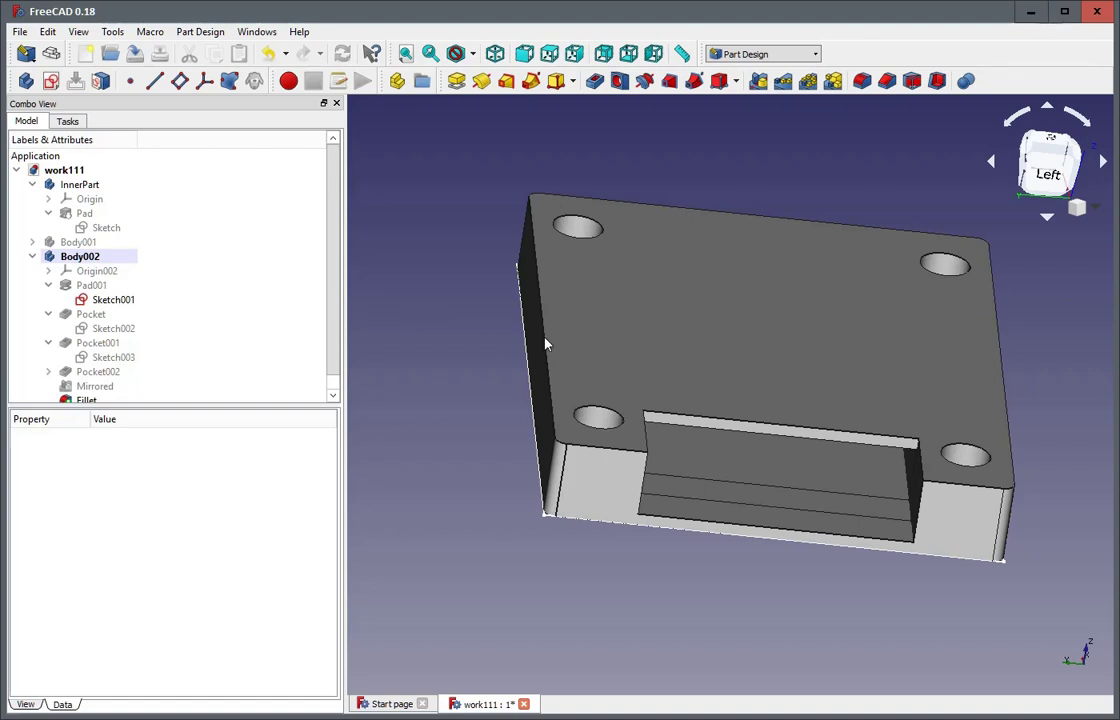
pyautogui.scroll(-1, 320, 370)
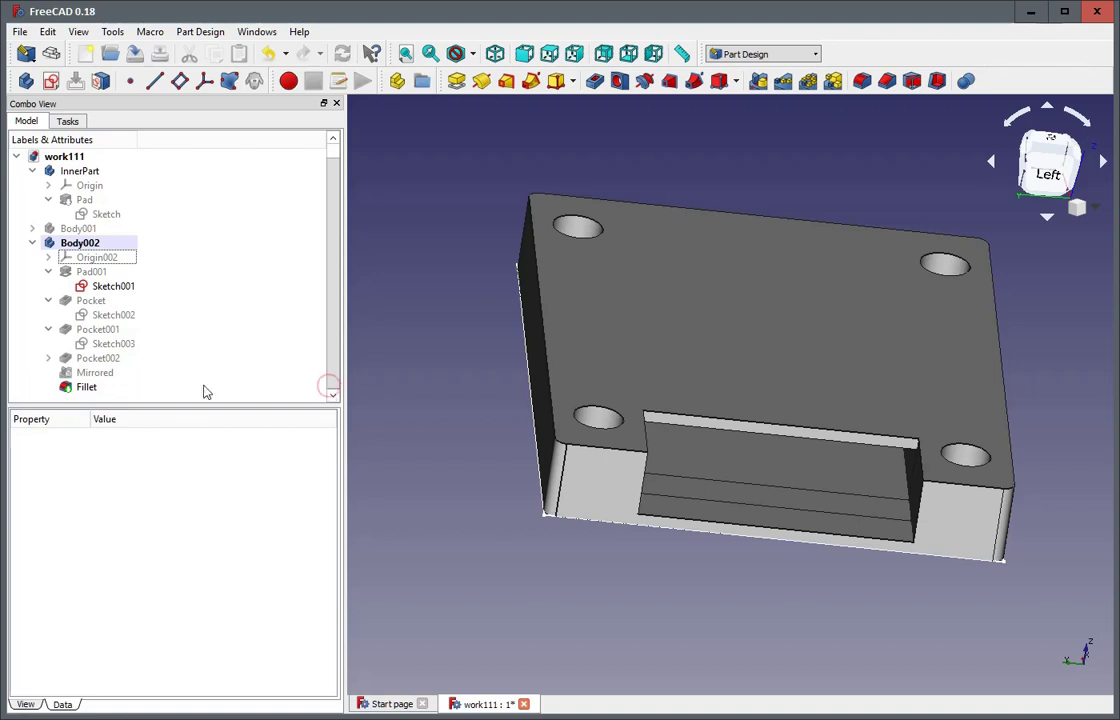
pyautogui.click(86, 387)
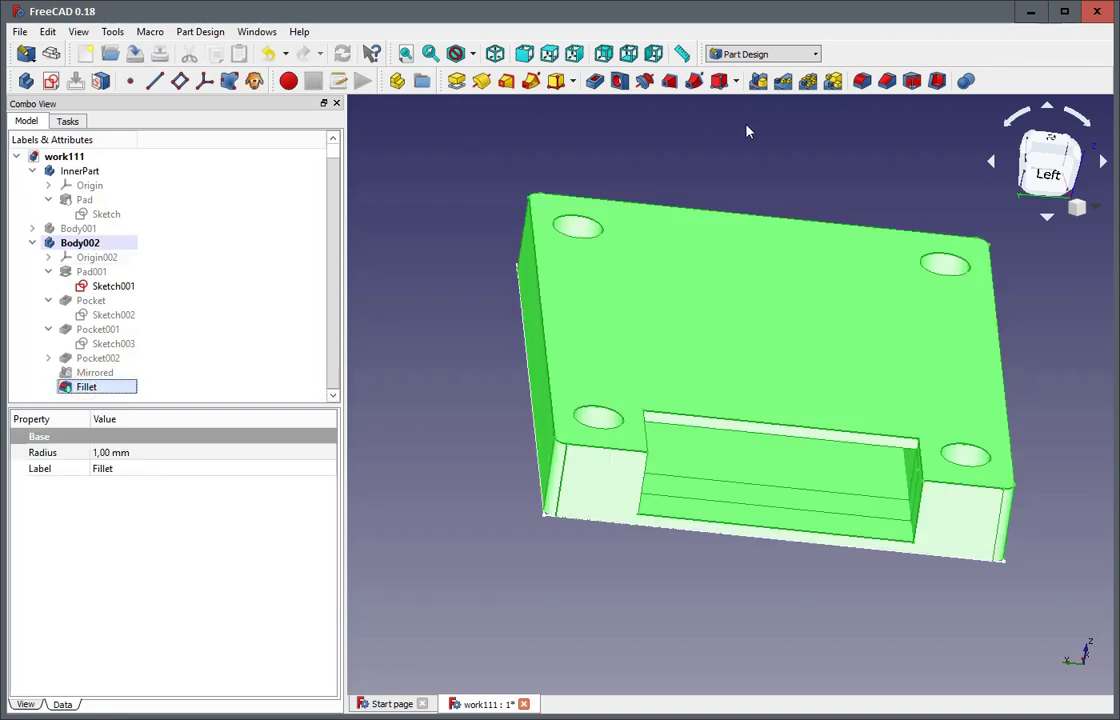
pyautogui.click(78, 31)
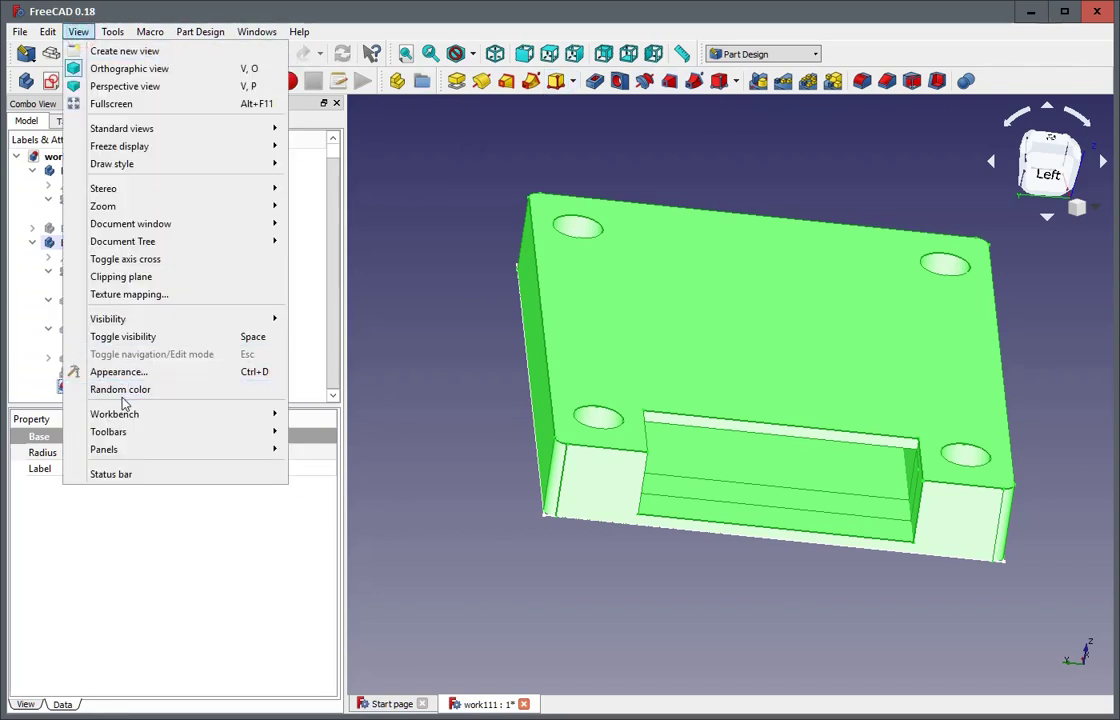
pyautogui.moveTo(125, 419)
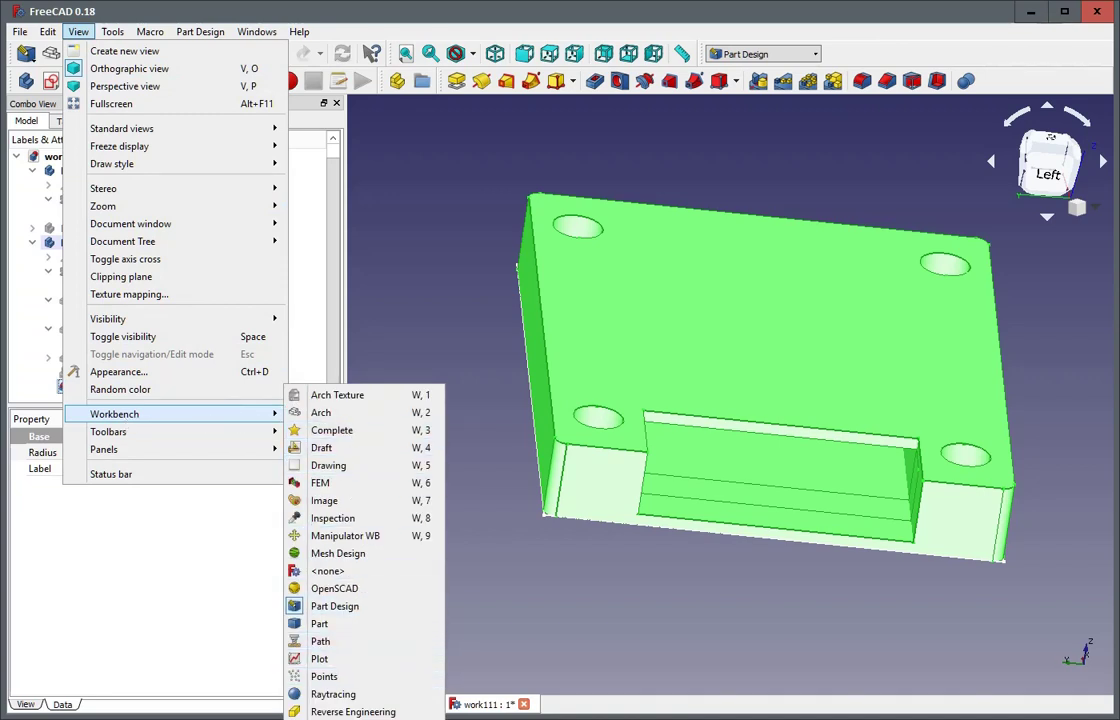
pyautogui.click(338, 553)
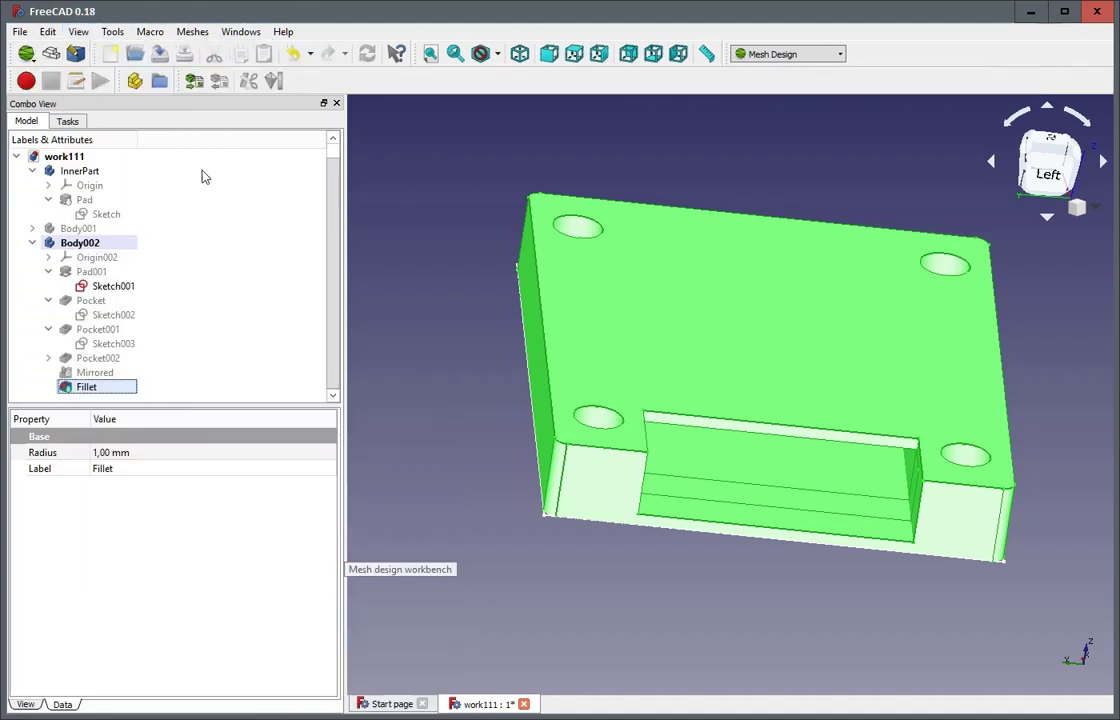
pyautogui.click(192, 31)
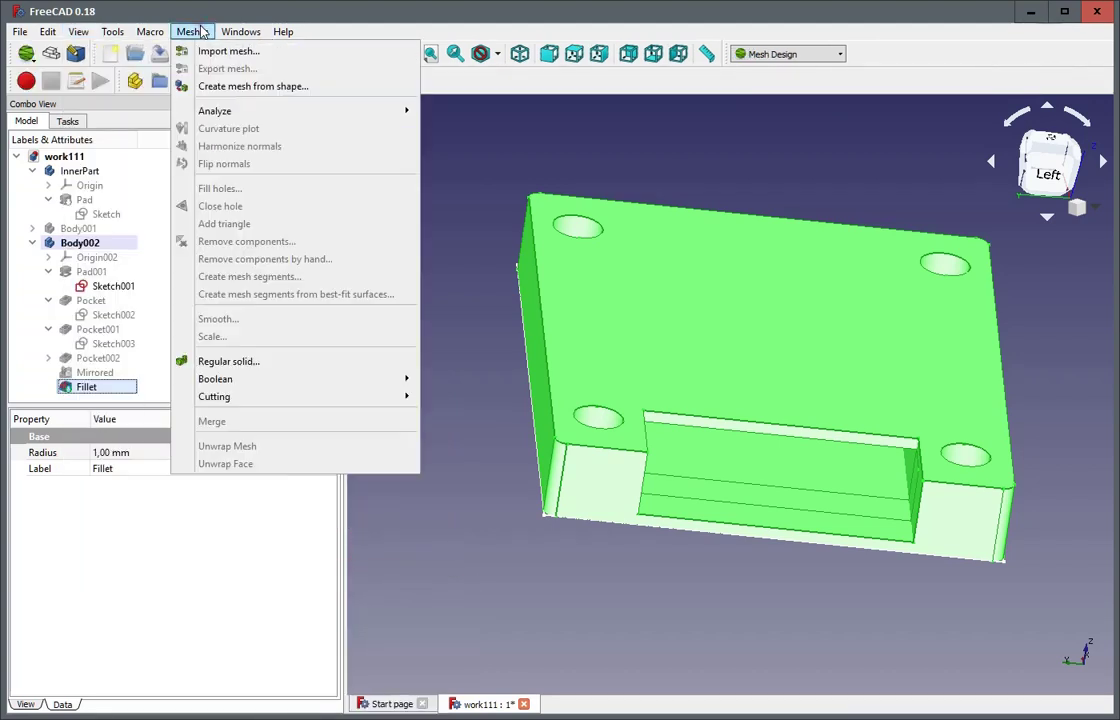
pyautogui.click(220, 86)
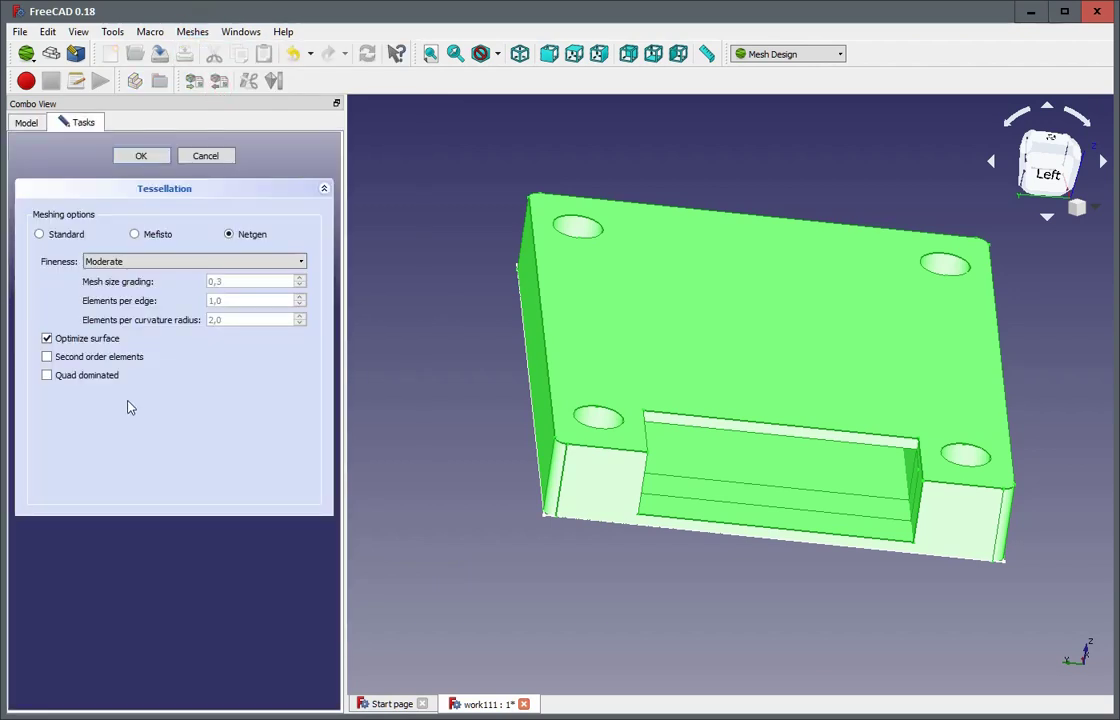
pyautogui.click(62, 234)
pyautogui.click(141, 157)
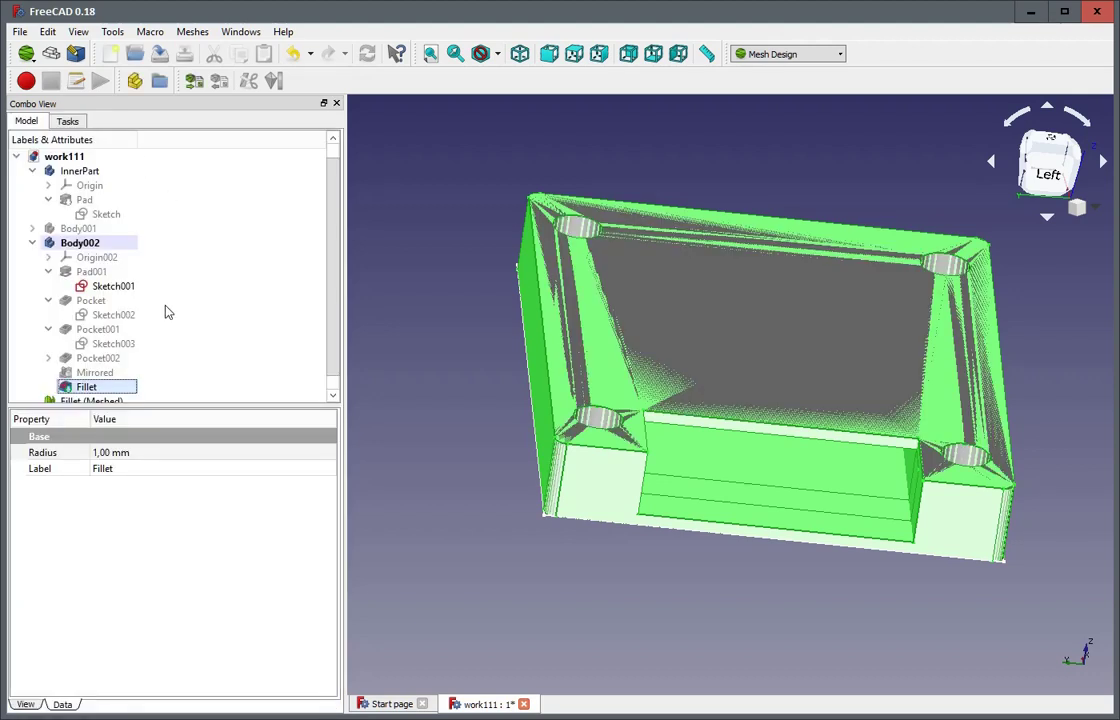
# Export the meshed fillet body as a Binary STL named sleeveholder in the 3dModels folder
pyautogui.click(89, 388)
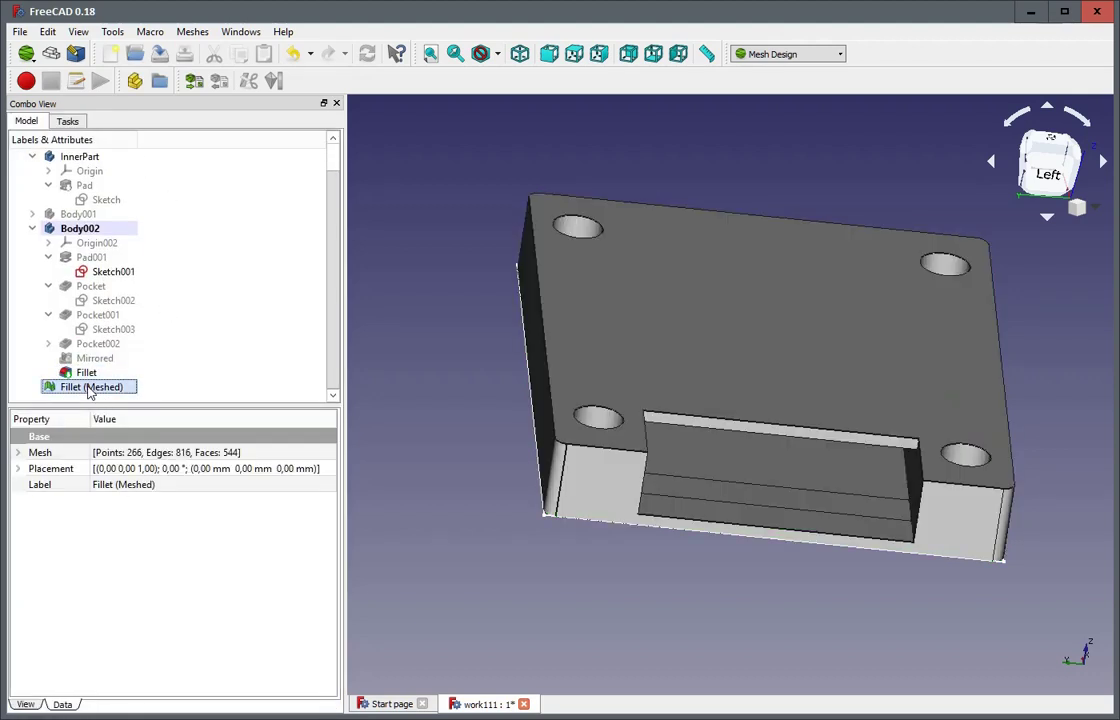
pyautogui.rightClick(89, 390)
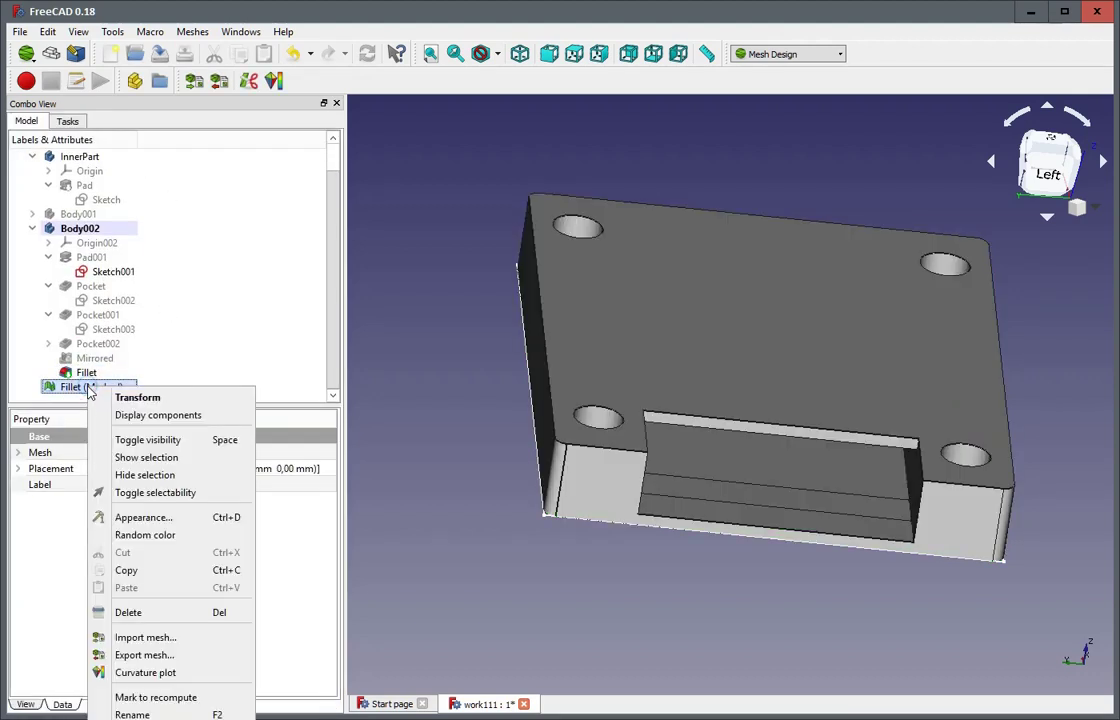
pyautogui.click(140, 655)
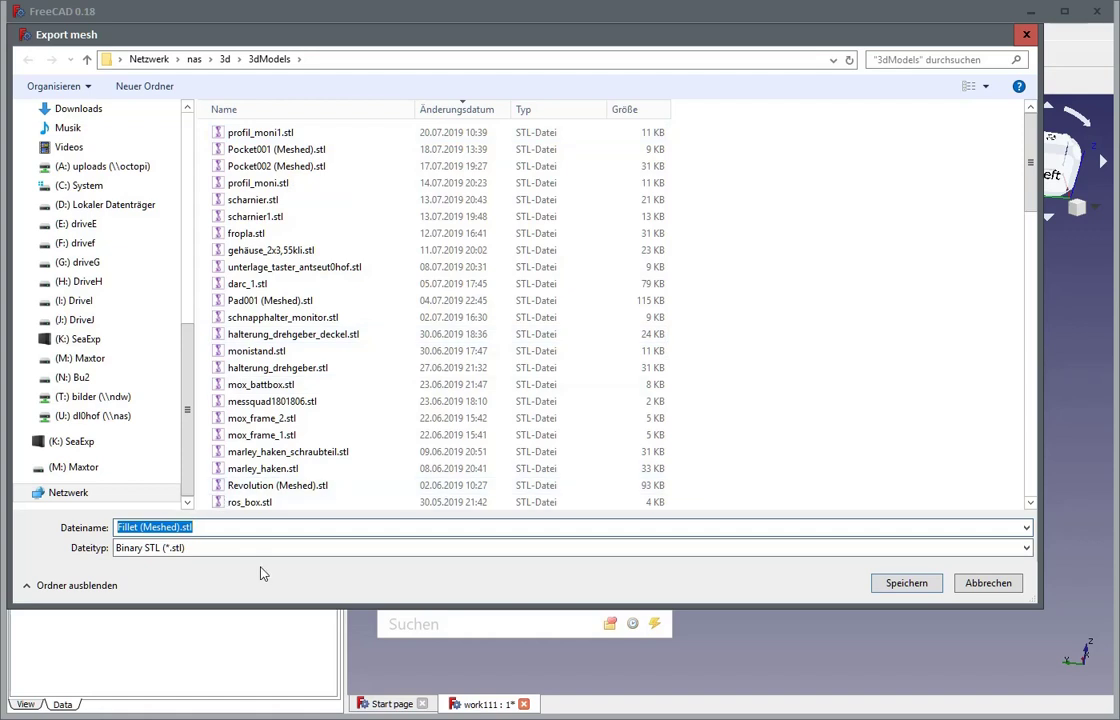
pyautogui.write('sleeveholder')
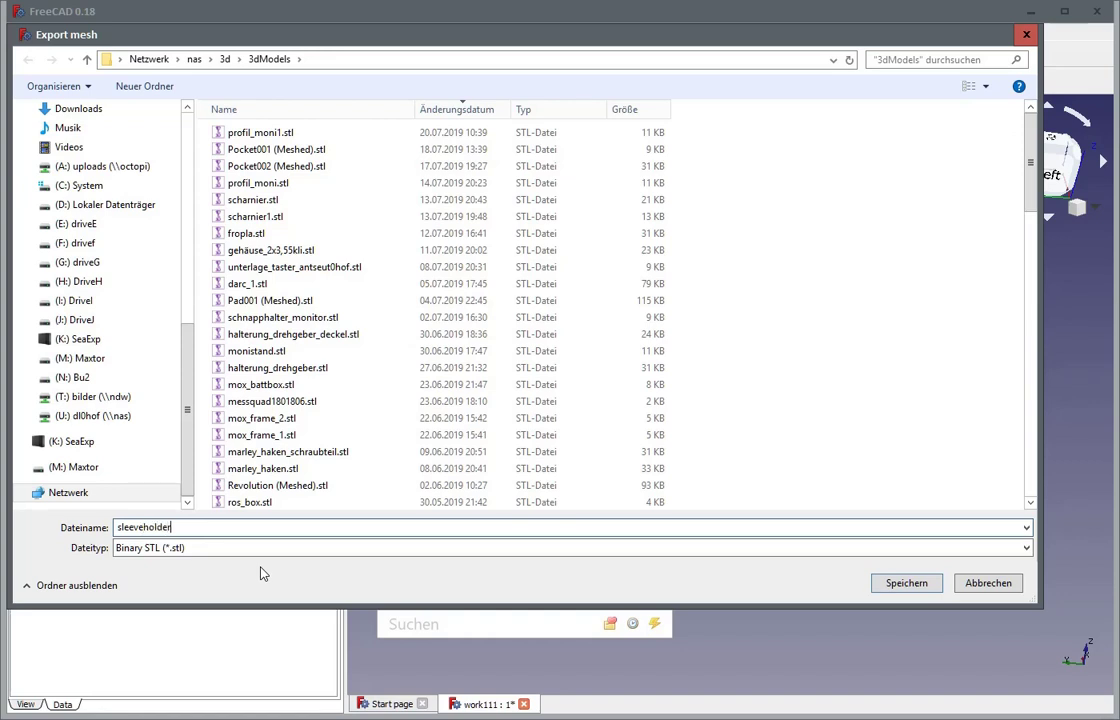
pyautogui.press('Return')
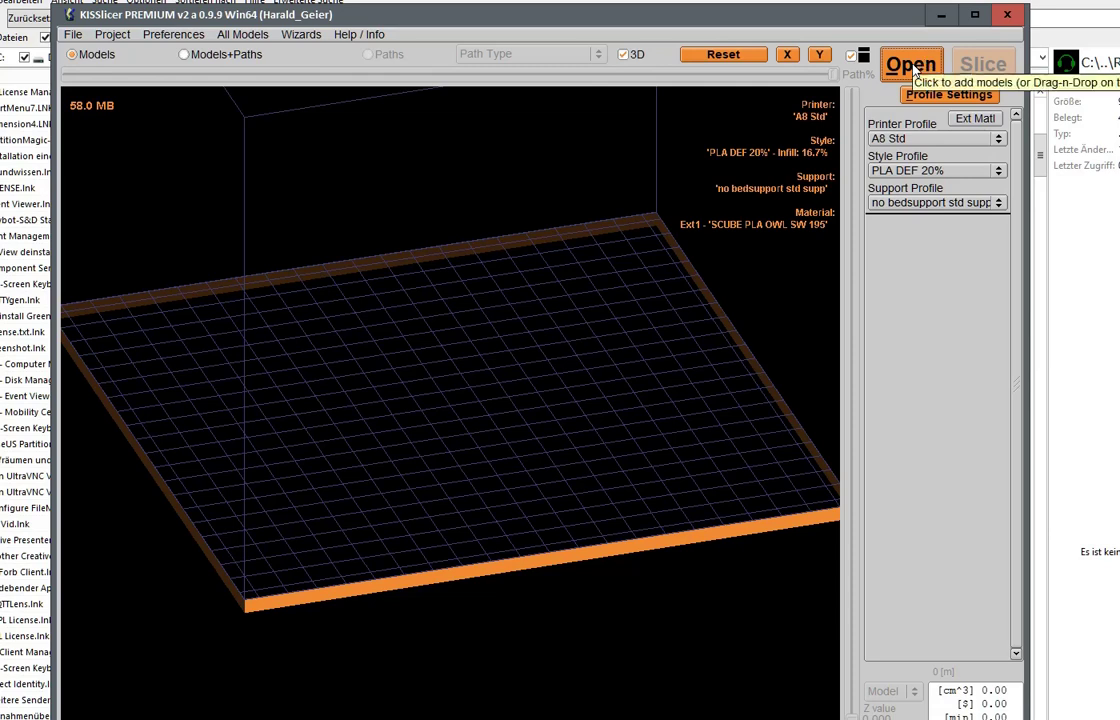
# Switch to KISSlicer and load the sleeveholder STL from the 3dModels folder
pyautogui.click(912, 66)
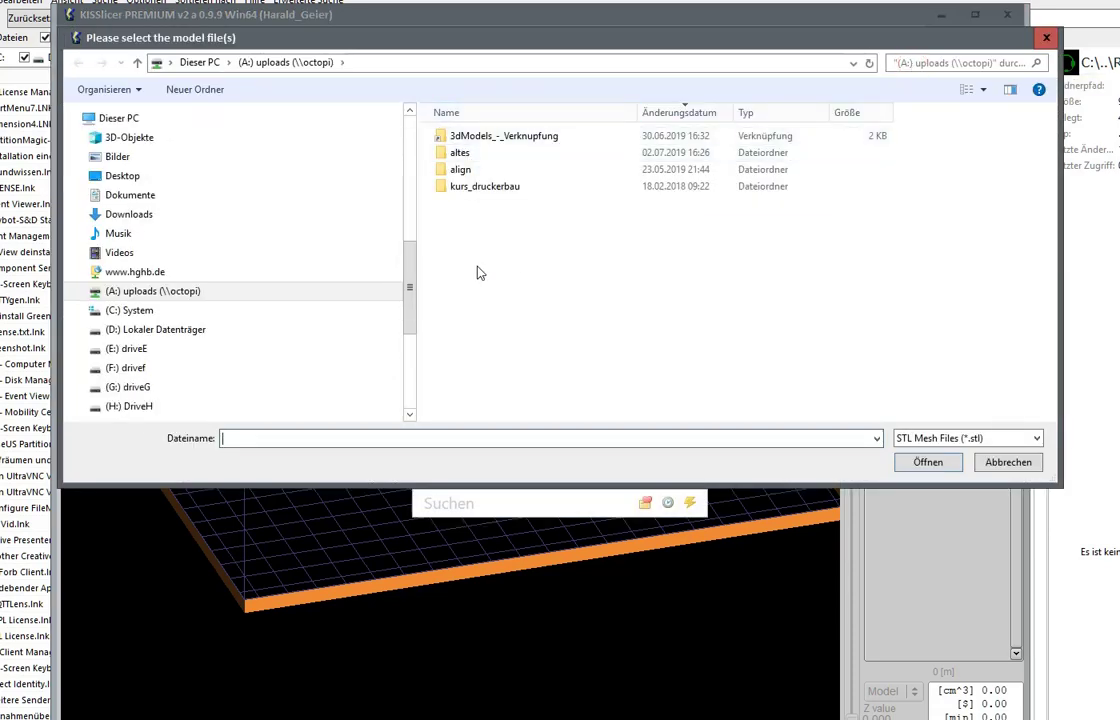
pyautogui.click(532, 168)
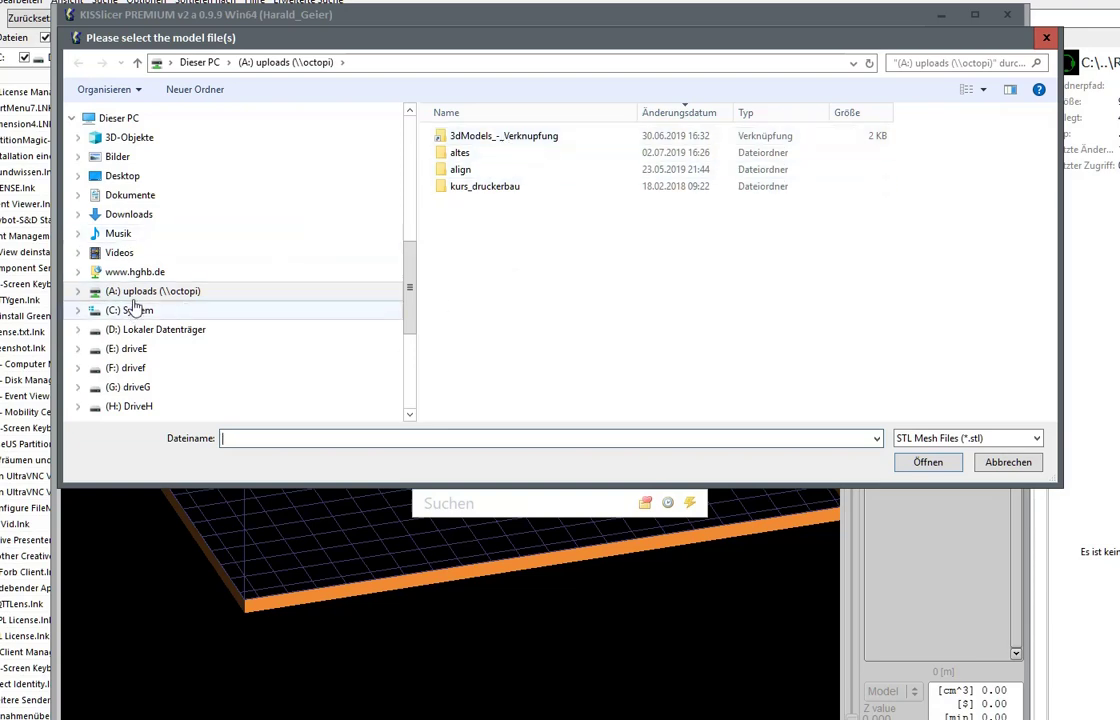
pyautogui.doubleClick(480, 137)
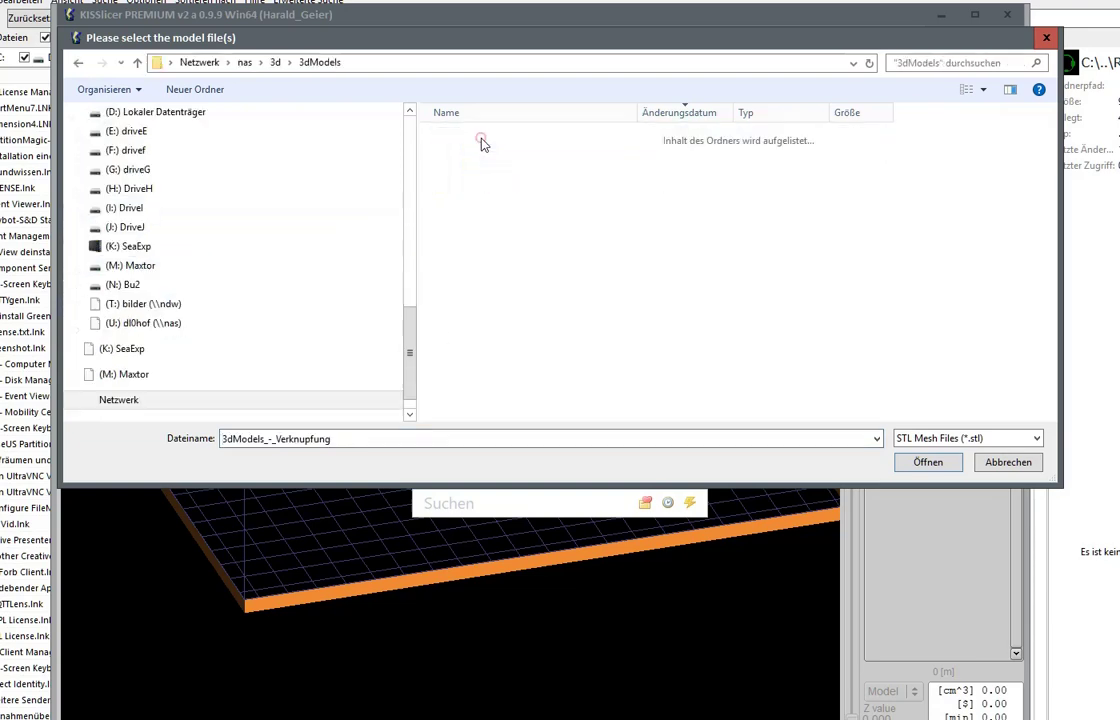
pyautogui.doubleClick(482, 137)
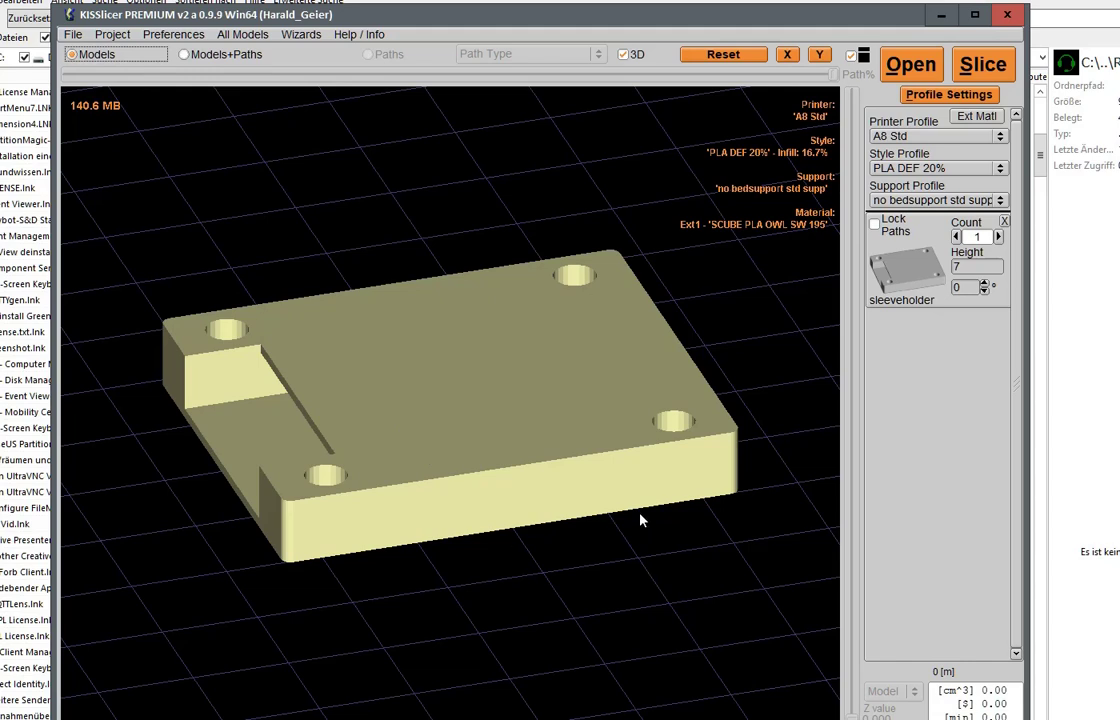
# Stand the sleeveholder model on end by transforming its mesh so the X axis points up
pyautogui.rightClick(927, 266)
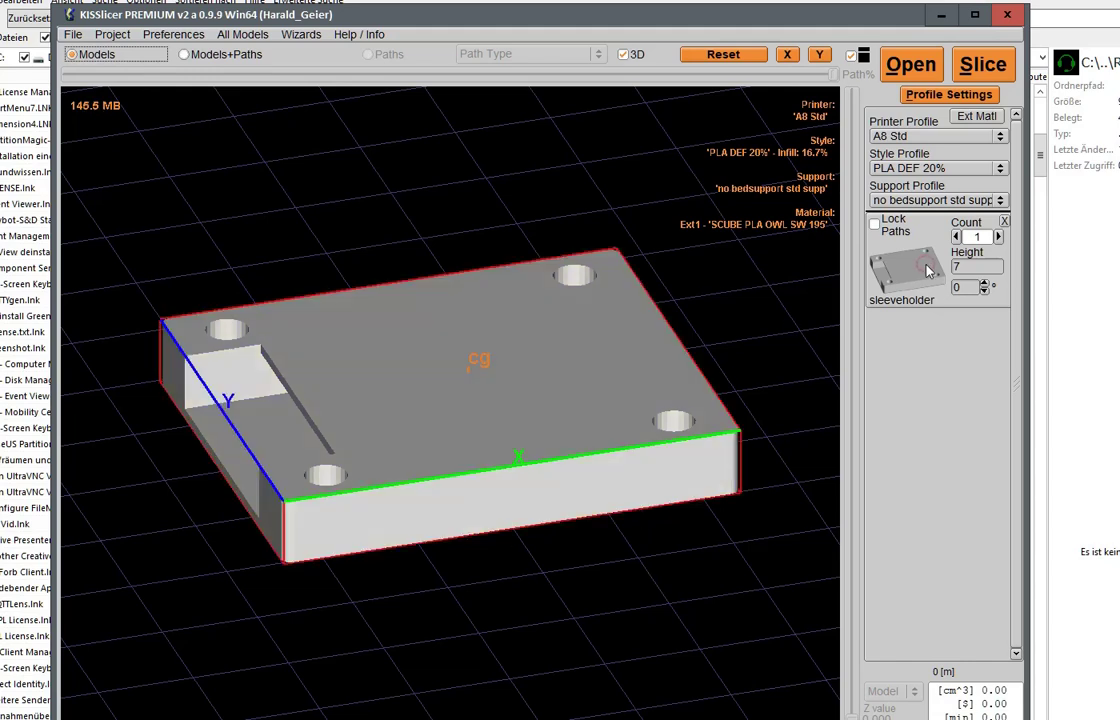
pyautogui.moveTo(1000, 466)
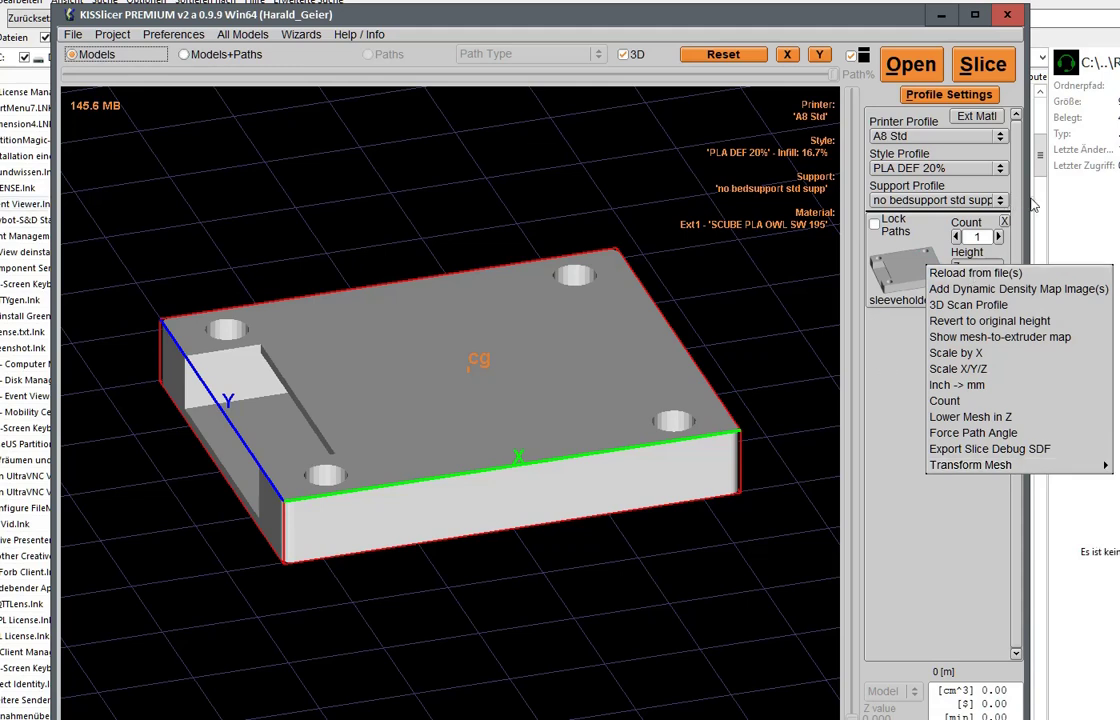
pyautogui.click(1028, 203)
pyautogui.moveTo(1028, 203); pyautogui.dragTo(944, 203)
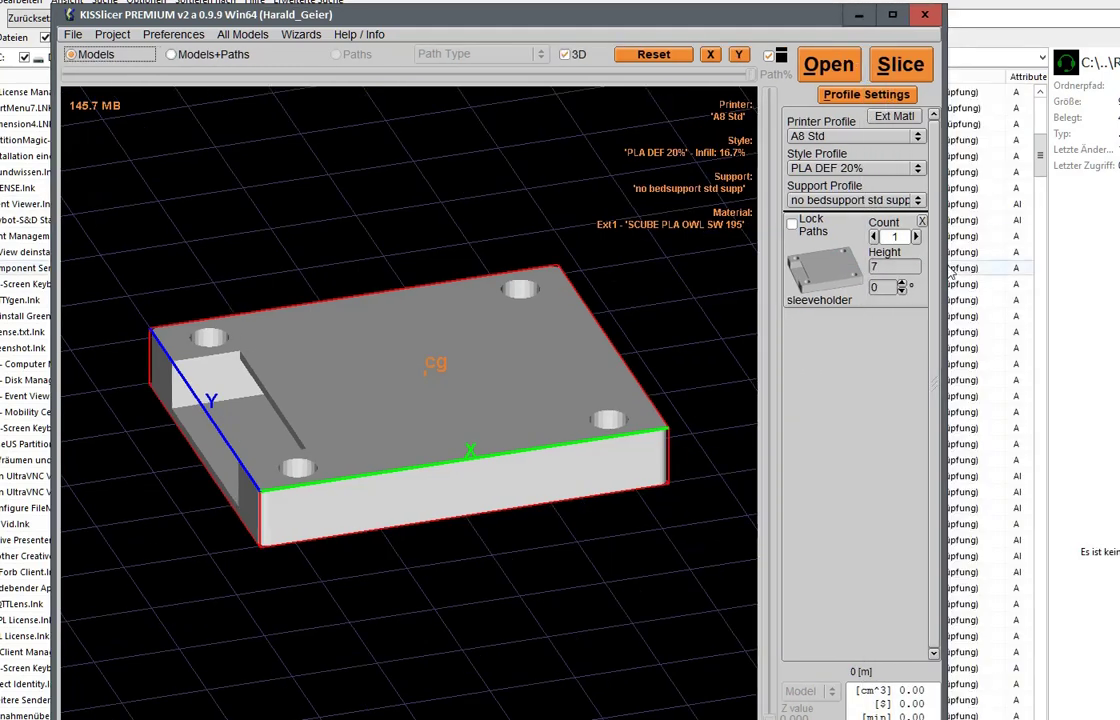
pyautogui.rightClick(826, 282)
pyautogui.moveTo(880, 480)
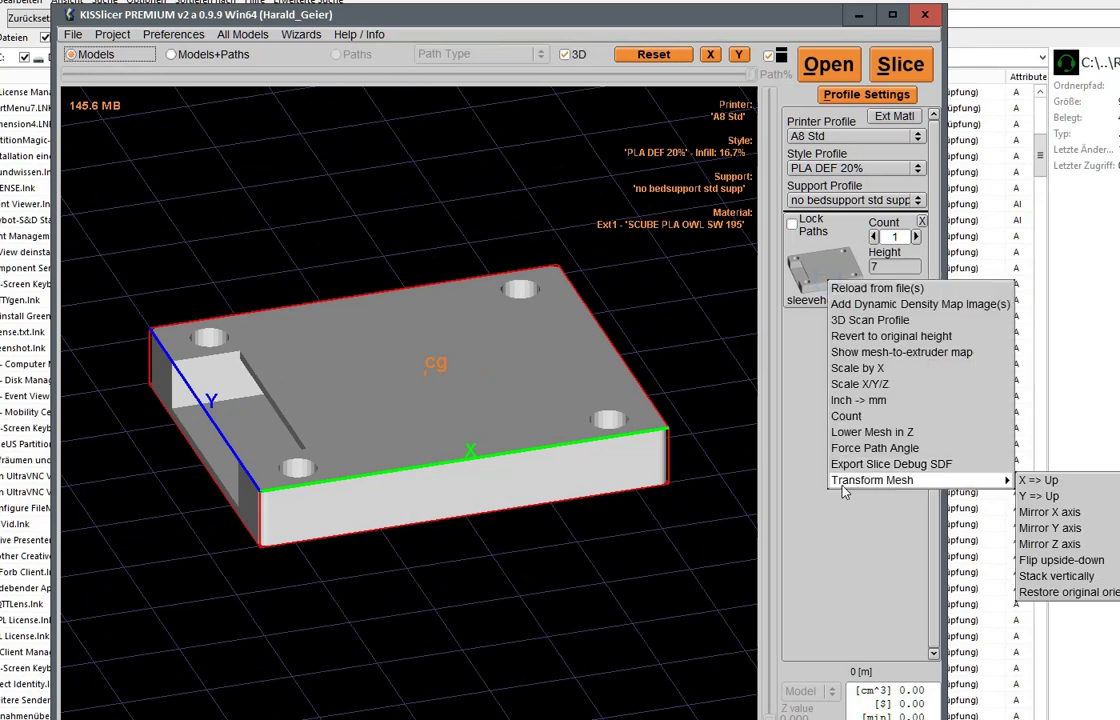
pyautogui.click(1038, 482)
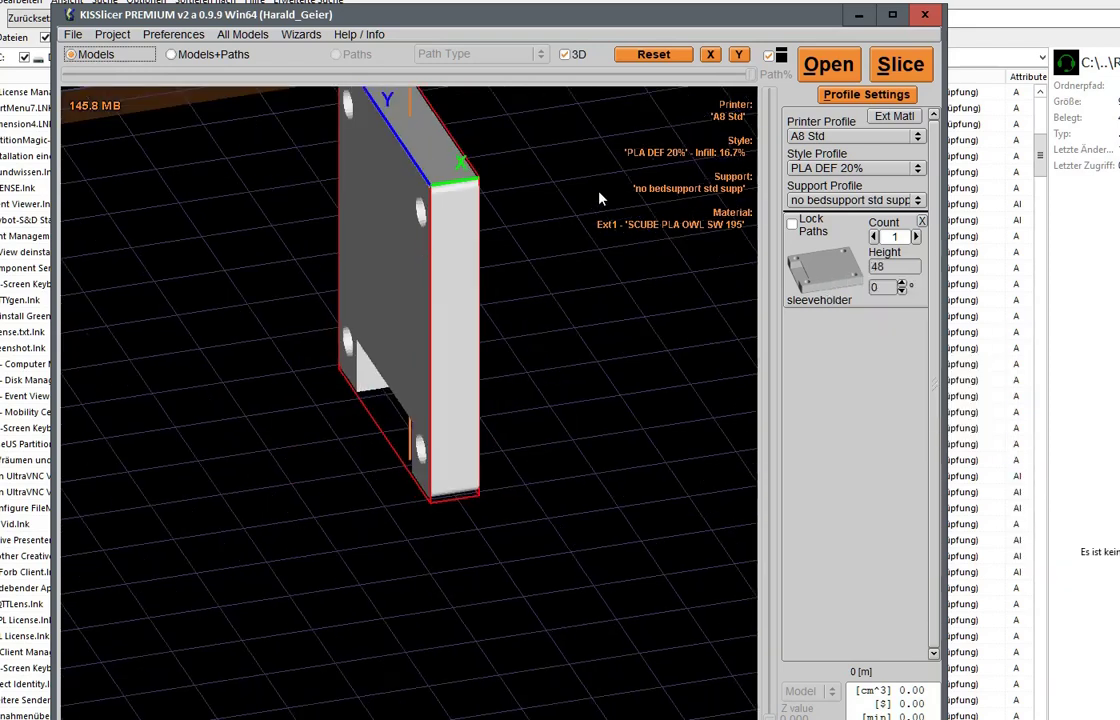
# Flip the standing sleeveholder mesh upside-down so its slot opening faces upward, and check the orientation from the other side
pyautogui.rightClick(824, 265)
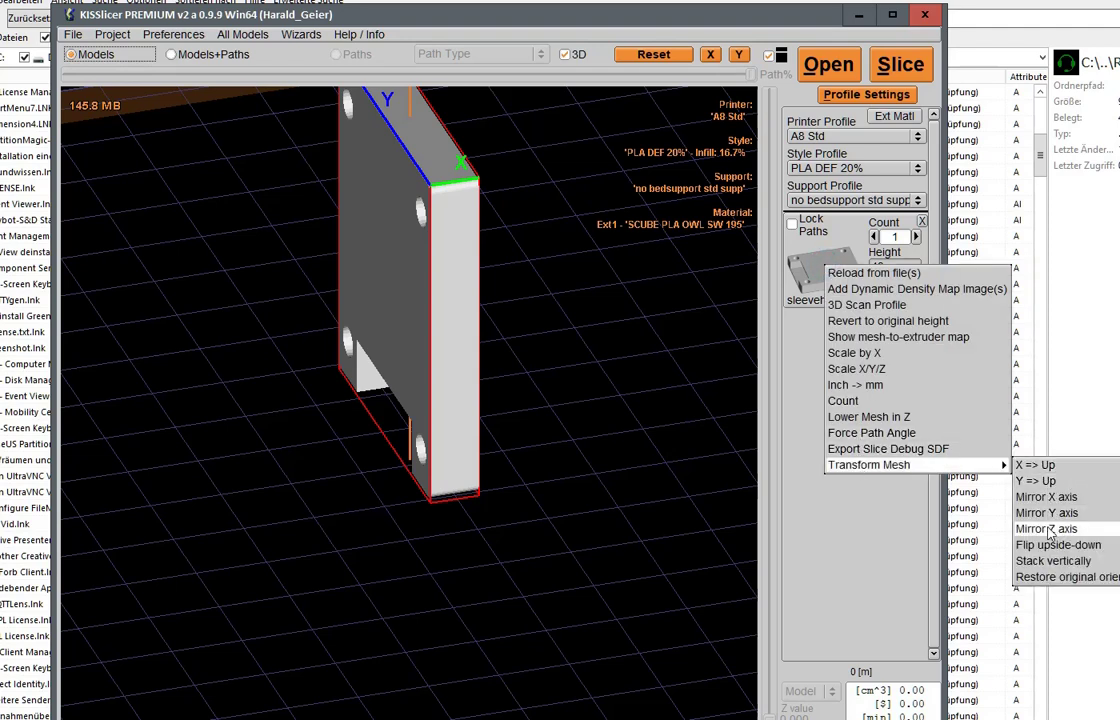
pyautogui.click(1050, 552)
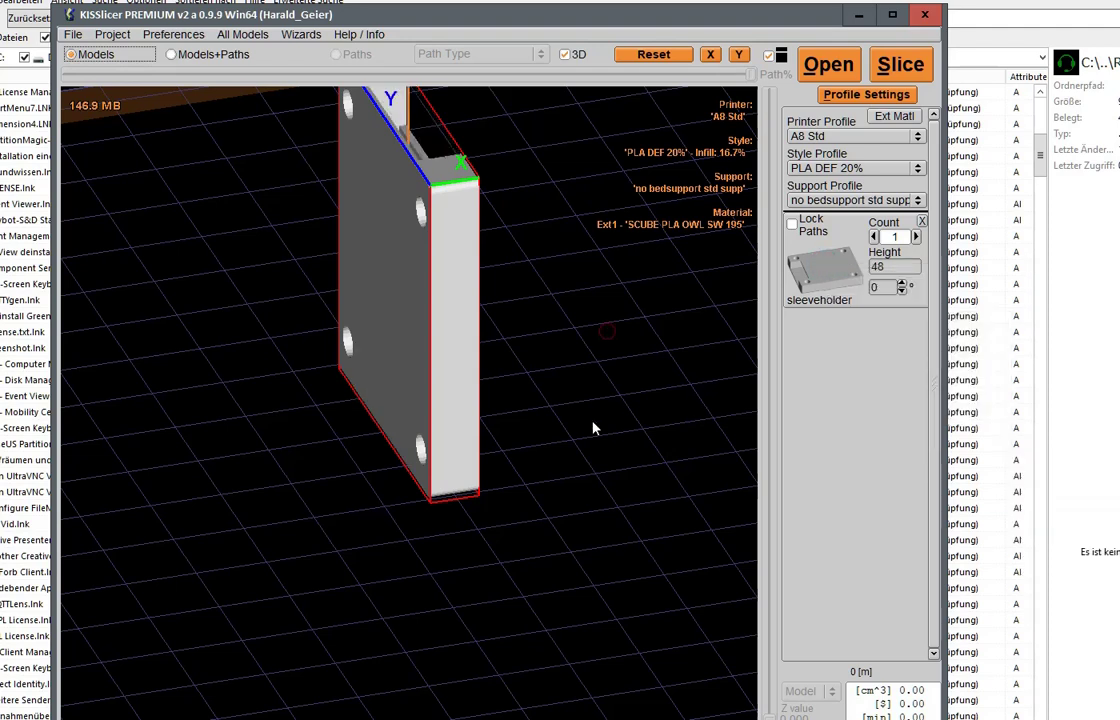
pyautogui.moveTo(591, 420); pyautogui.dragTo(552, 480, button='right')
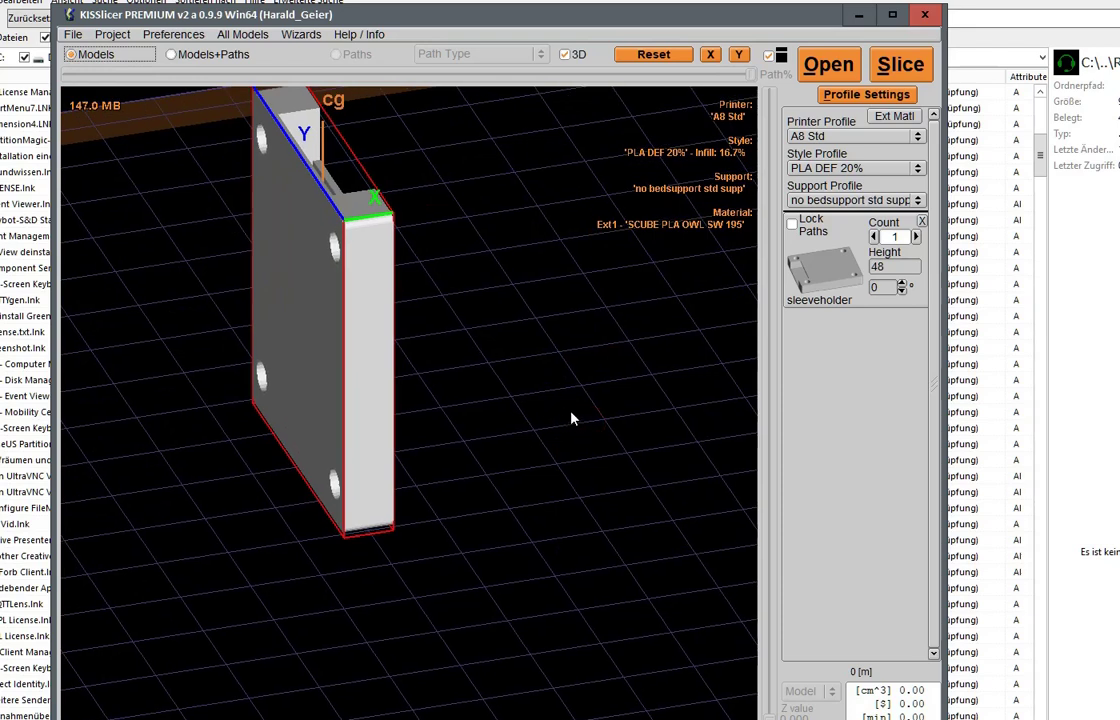
pyautogui.moveTo(572, 418); pyautogui.dragTo(420, 200)
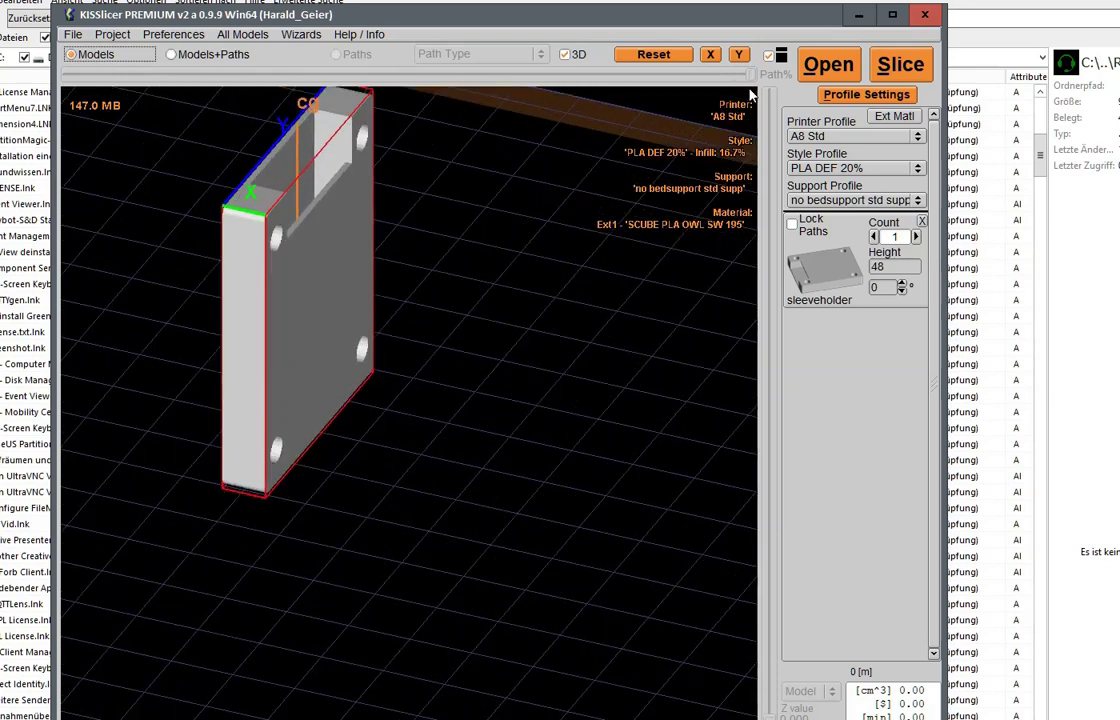
pyautogui.moveTo(500, 185); pyautogui.dragTo(502, 188)
pyautogui.scroll(2, 410, 98)
pyautogui.scroll(-2, 410, 98)
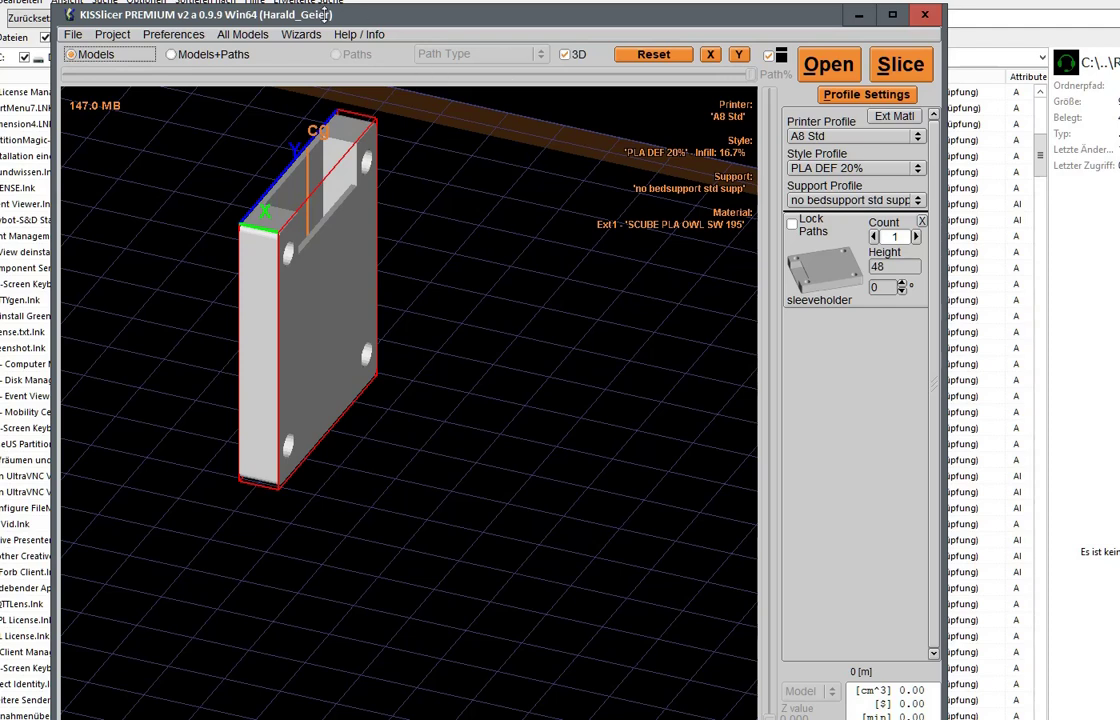
# Load the print settings from profil_moni1.gcode on the A: uploads (\\octopi) drive
pyautogui.click(111, 35)
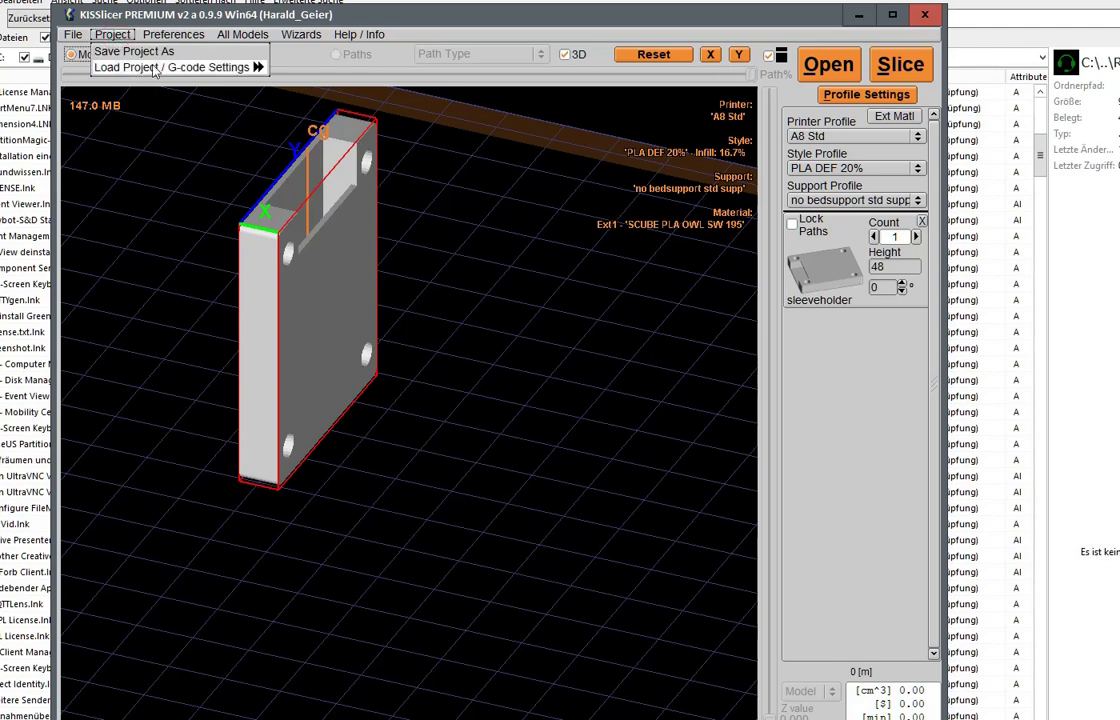
pyautogui.click(153, 67)
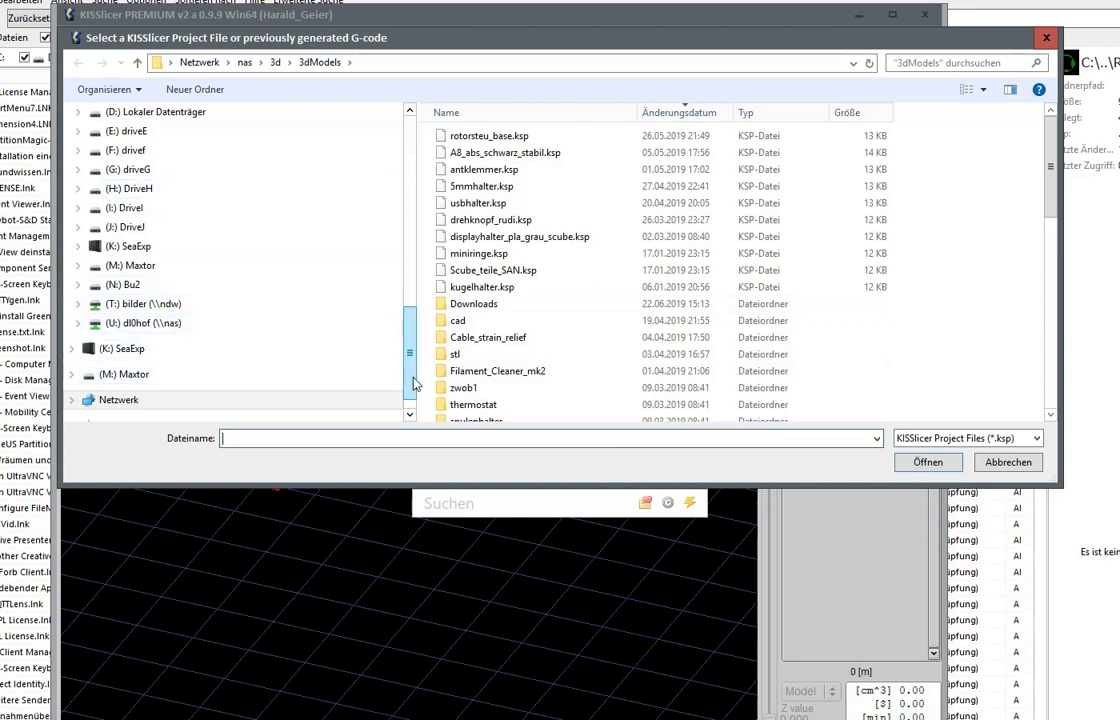
pyautogui.moveTo(410, 370); pyautogui.dragTo(420, 336)
pyautogui.click(181, 269)
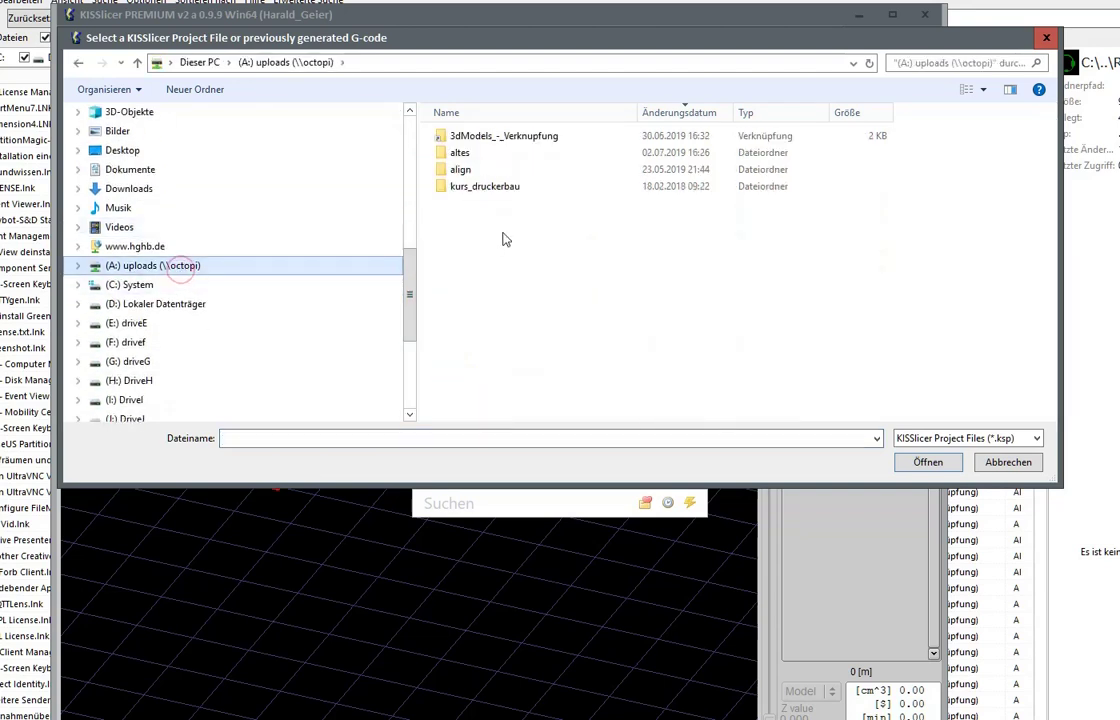
pyautogui.click(926, 441)
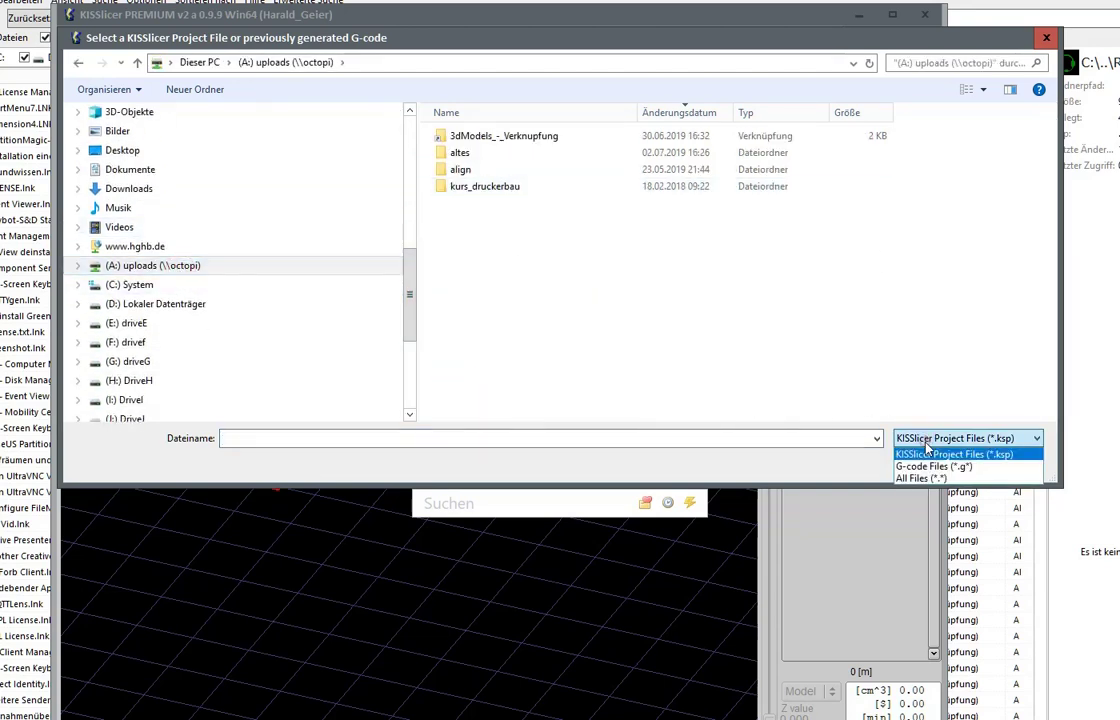
pyautogui.click(920, 465)
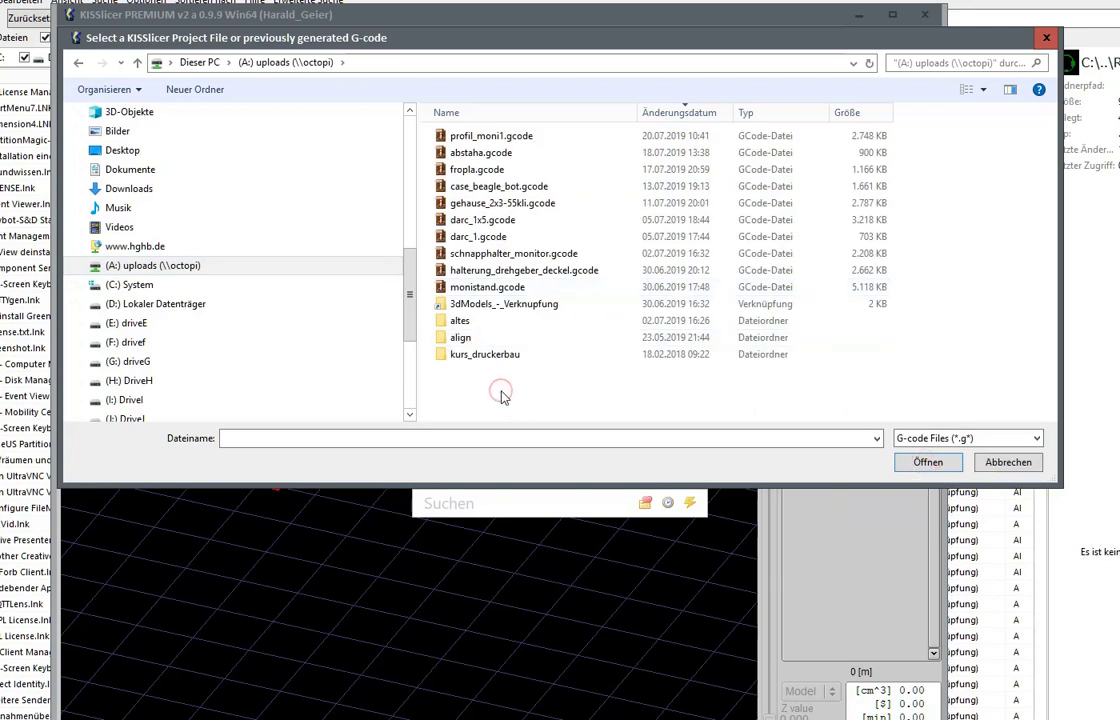
pyautogui.click(494, 137)
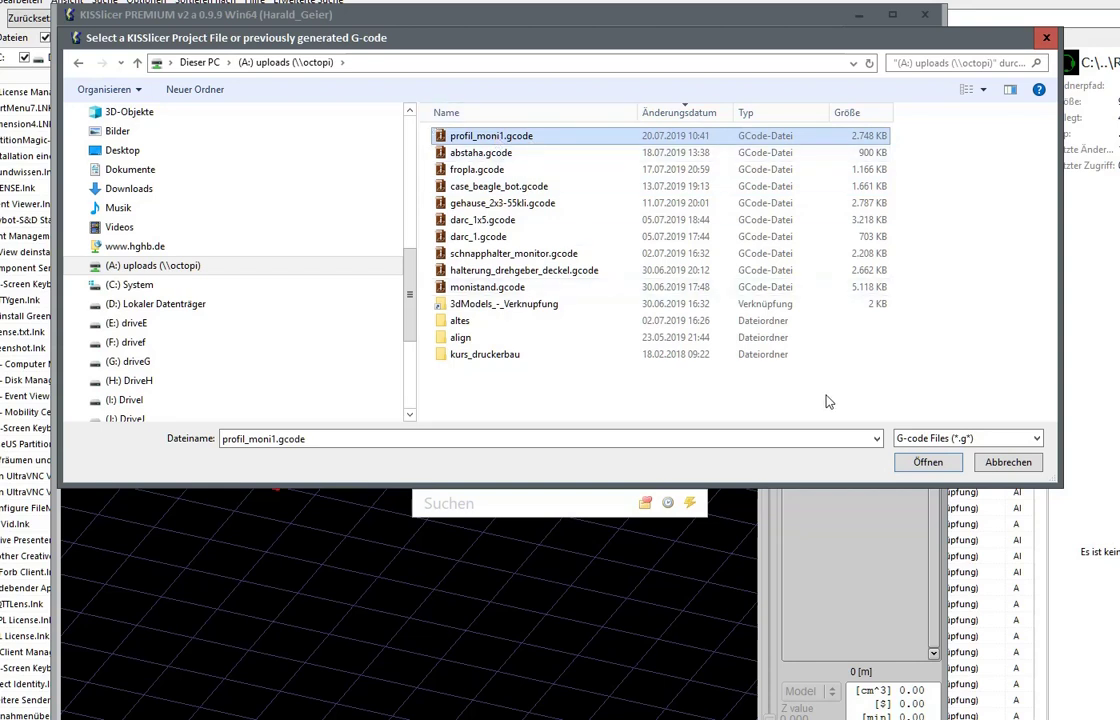
pyautogui.click(930, 464)
pyautogui.click(930, 462)
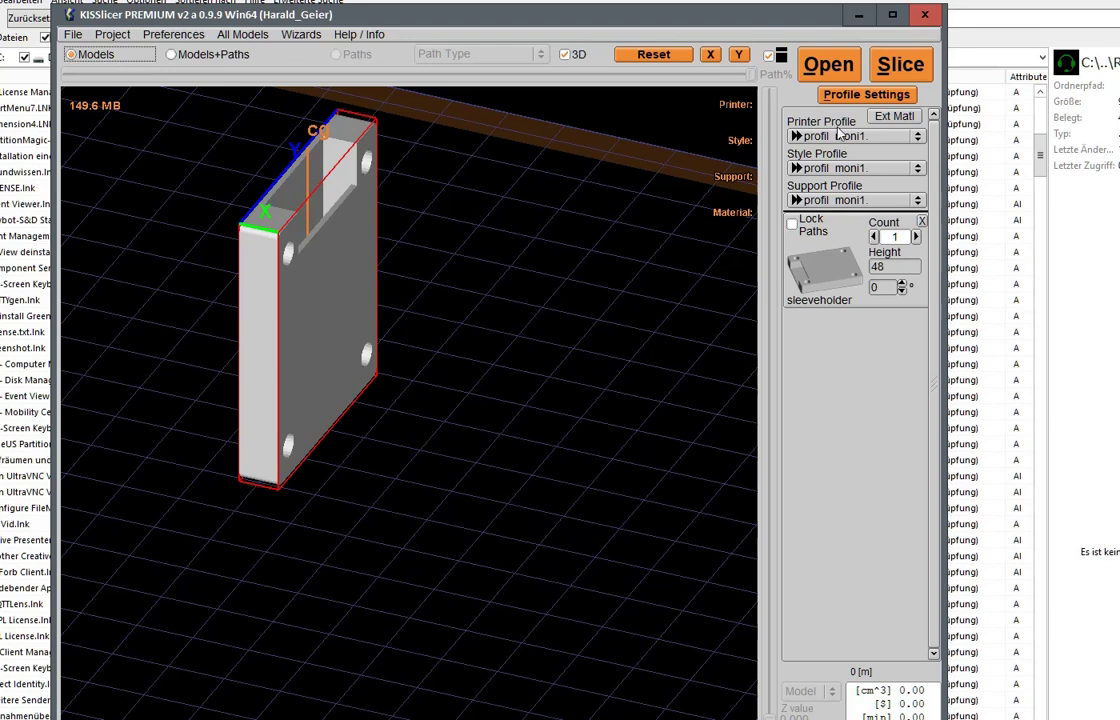
# Set both the layer thickness and the maximum layer thickness to 0.3 mm in the style profile
pyautogui.click(852, 94)
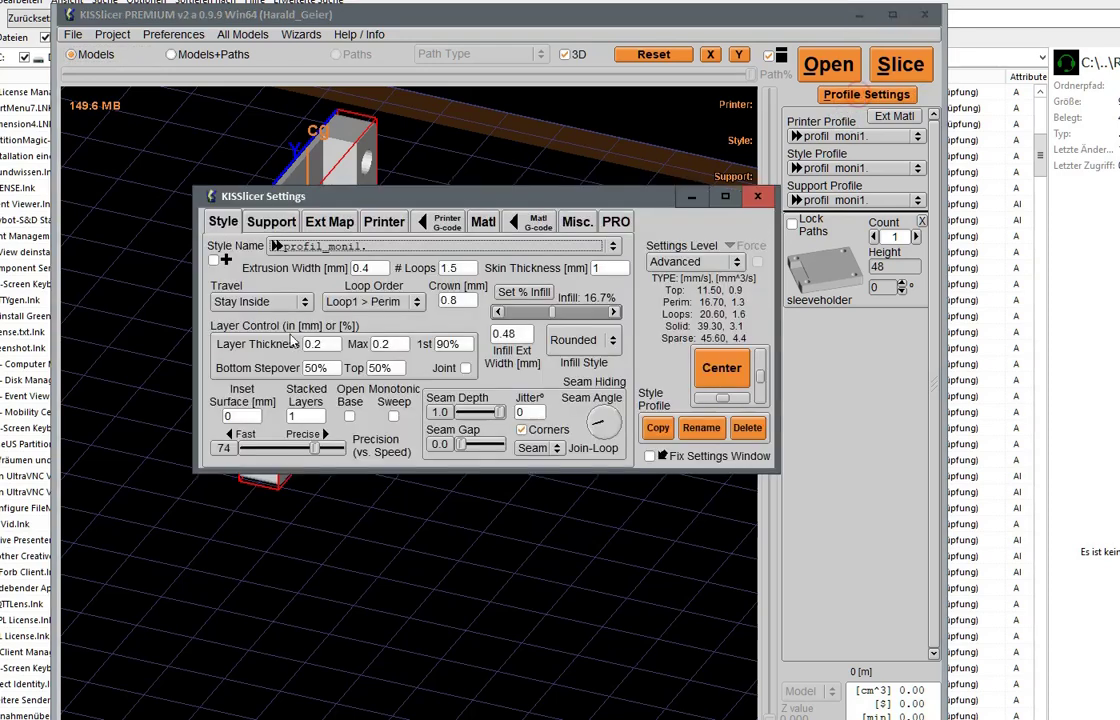
pyautogui.click(330, 344)
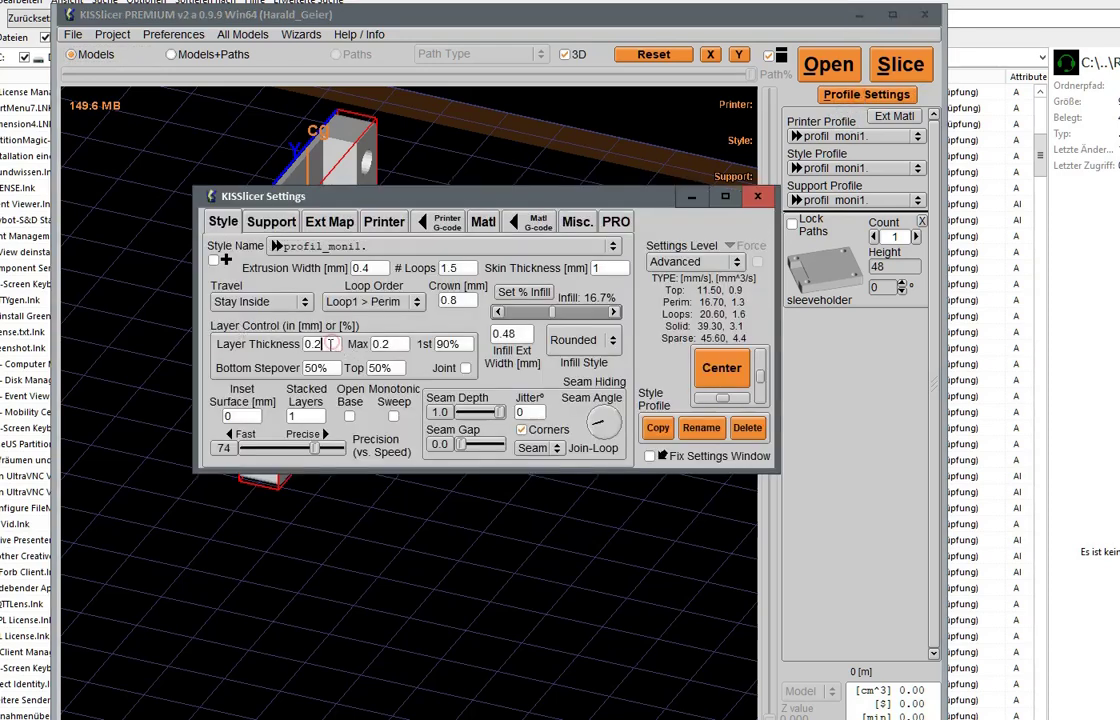
pyautogui.press('BackSpace')
pyautogui.write('3')
pyautogui.click(400, 344)
pyautogui.press('BackSpace')
pyautogui.write('3')
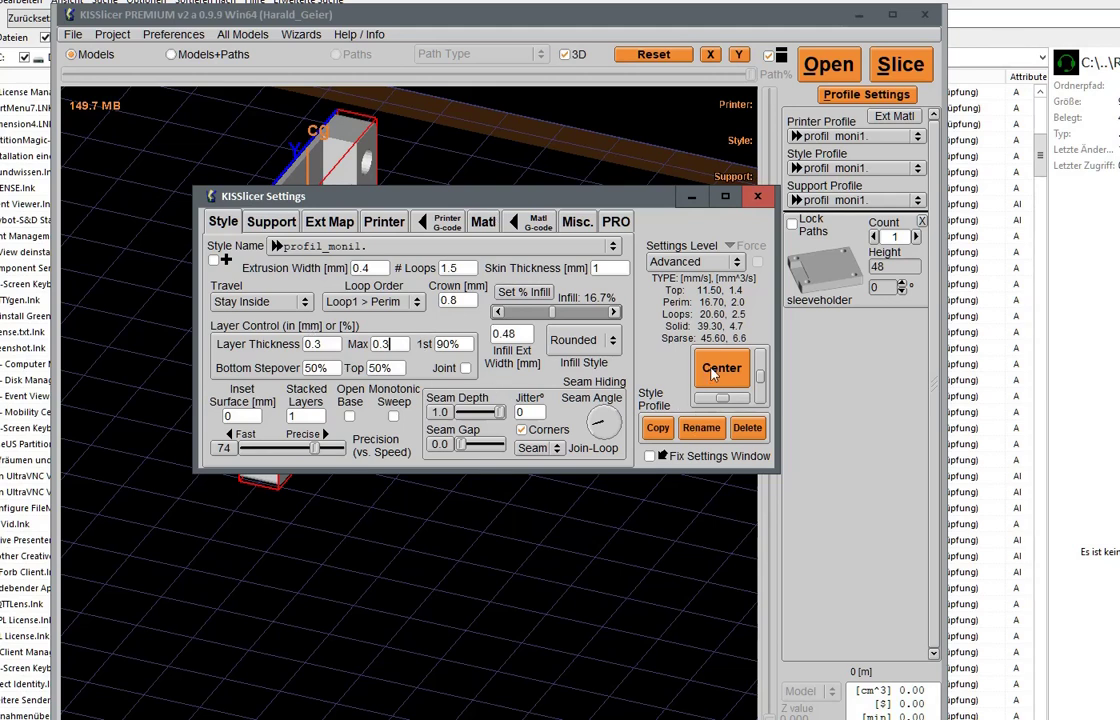
# Set the brim diameter to 5 mm and the brim gap to 0 in the support profile
pyautogui.click(278, 223)
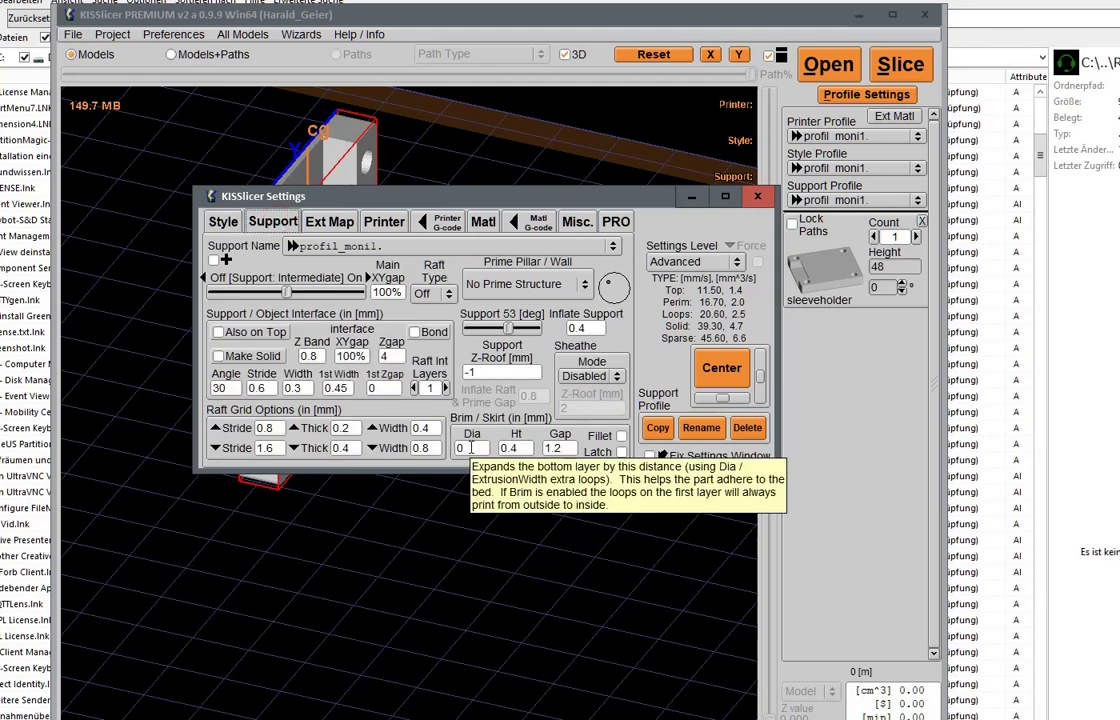
pyautogui.click(477, 448)
pyautogui.write('5')
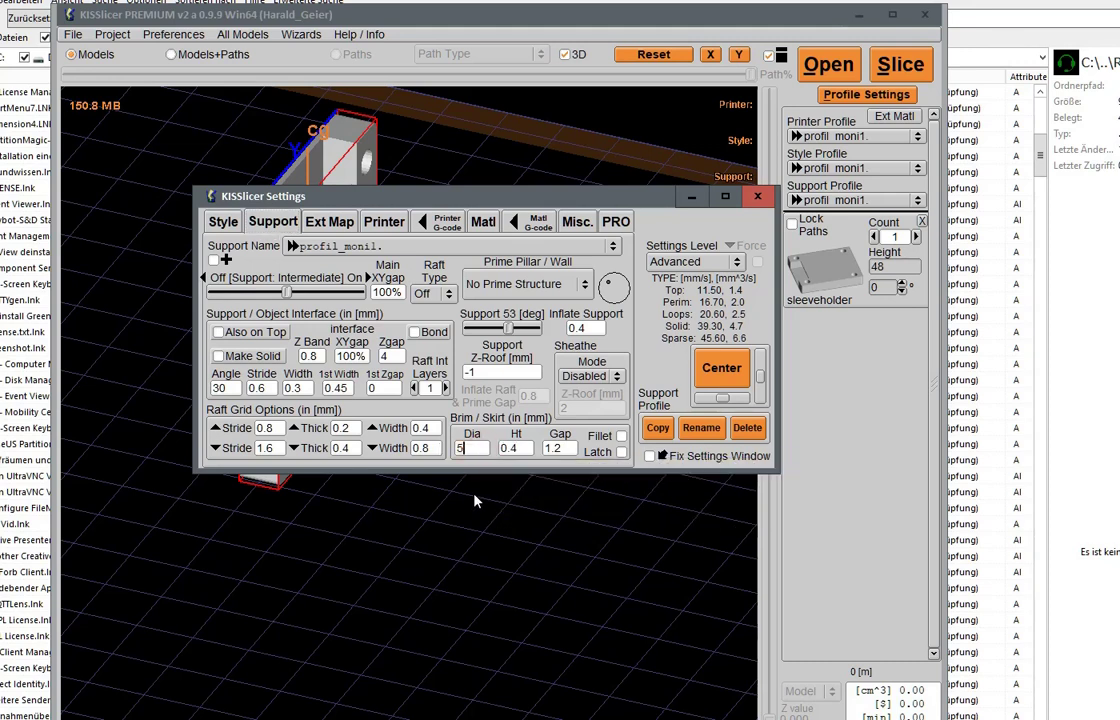
pyautogui.click(518, 448)
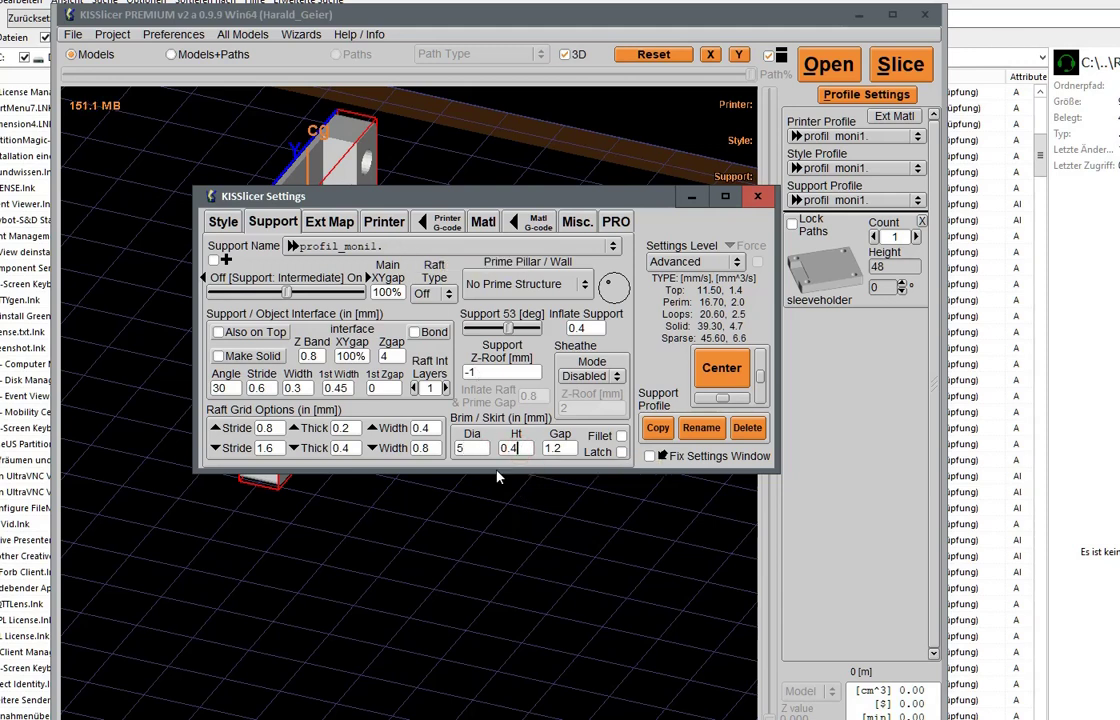
pyautogui.doubleClick(566, 449)
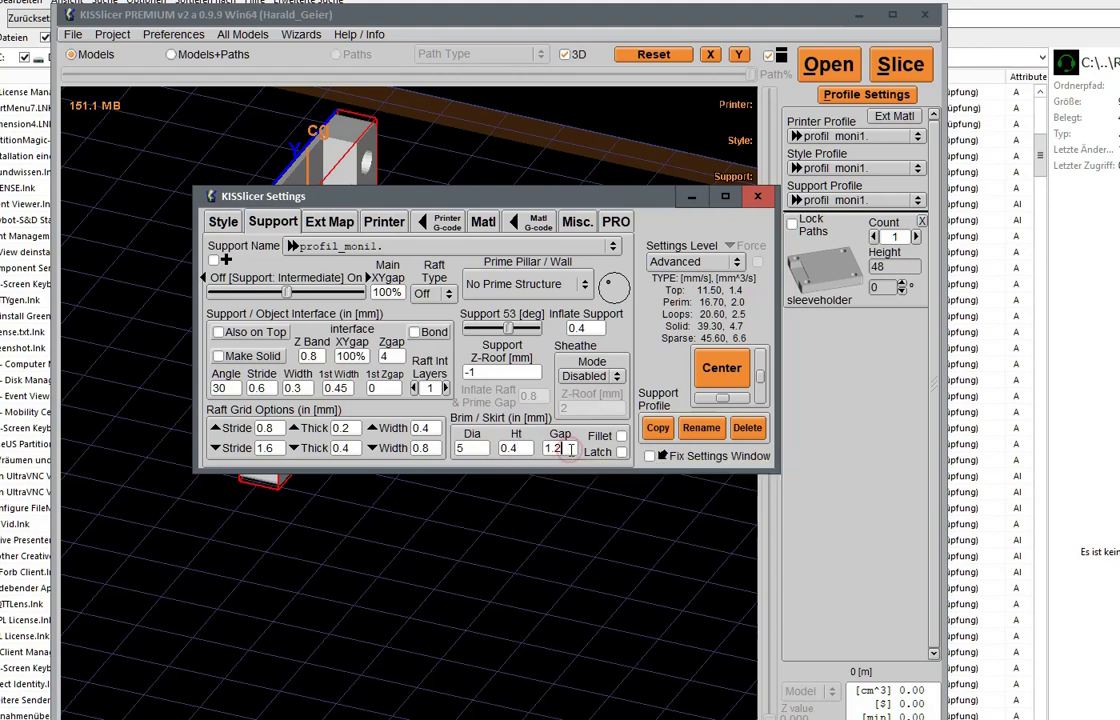
pyautogui.write('0')
pyautogui.click(546, 496)
pyautogui.click(566, 448)
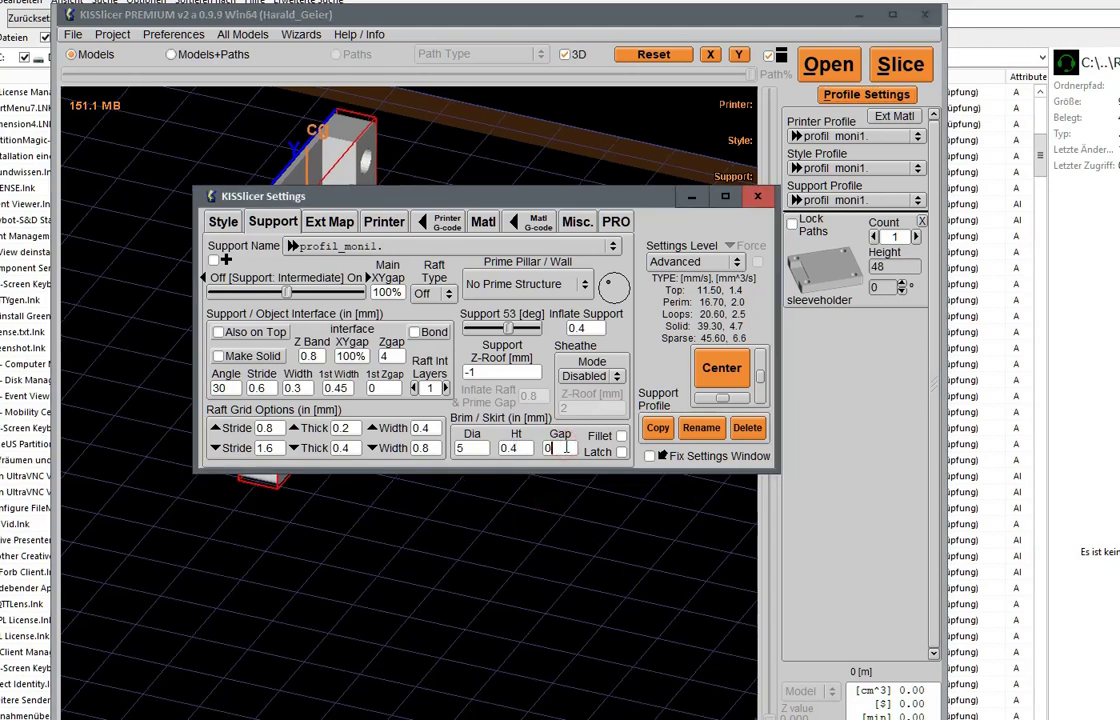
# Set the brim height to 1 mm and enable the brim fillet
pyautogui.click(517, 449)
pyautogui.click(566, 448)
pyautogui.click(528, 449)
pyautogui.doubleClick(510, 448)
pyautogui.write('1')
pyautogui.click(621, 436)
# Slice the sleeveholder and examine its brim, hole supports and slot in the combined Models+Paths view
pyautogui.click(903, 66)
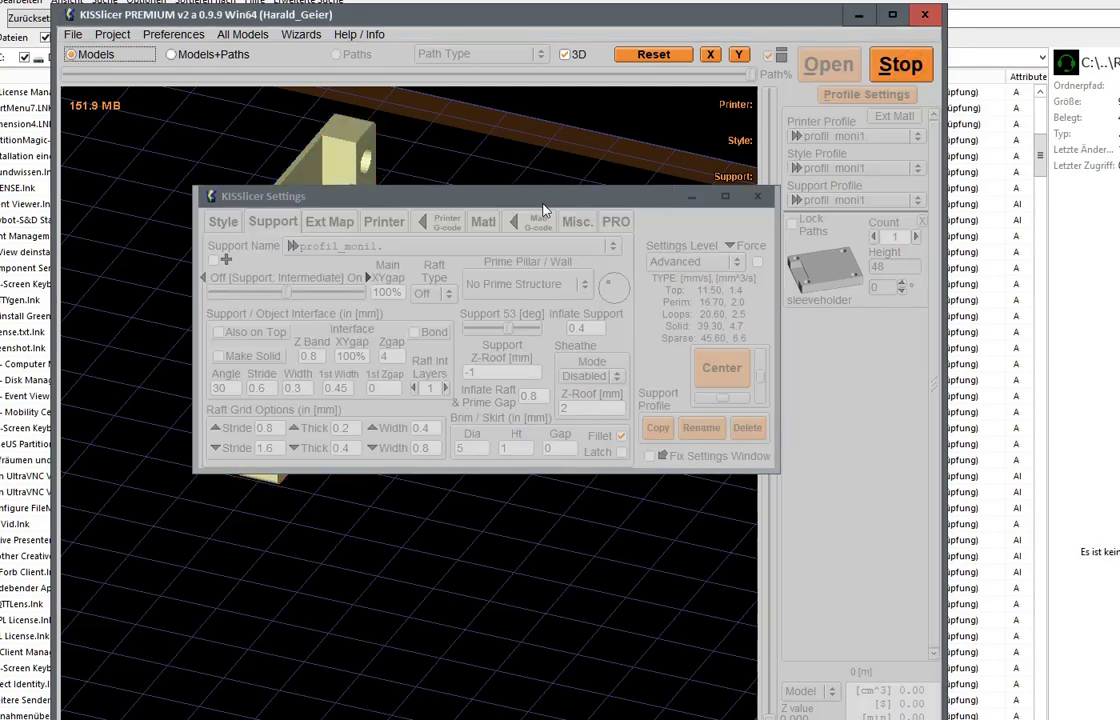
pyautogui.click(540, 200)
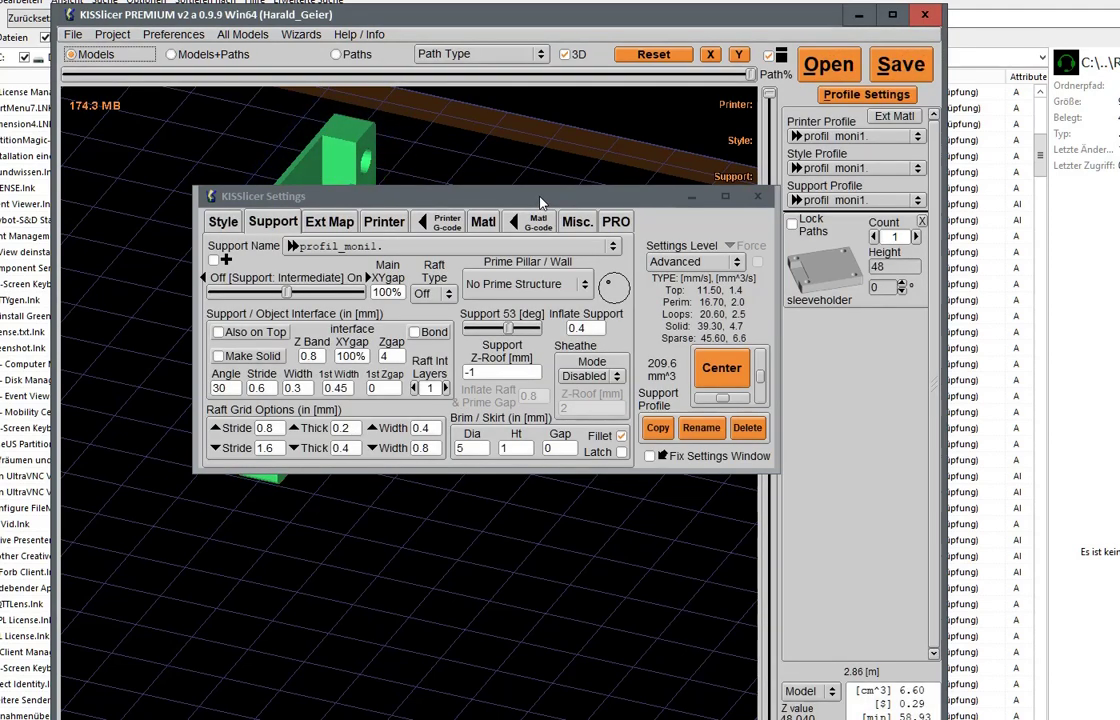
pyautogui.moveTo(646, 381); pyautogui.dragTo(729, 461)
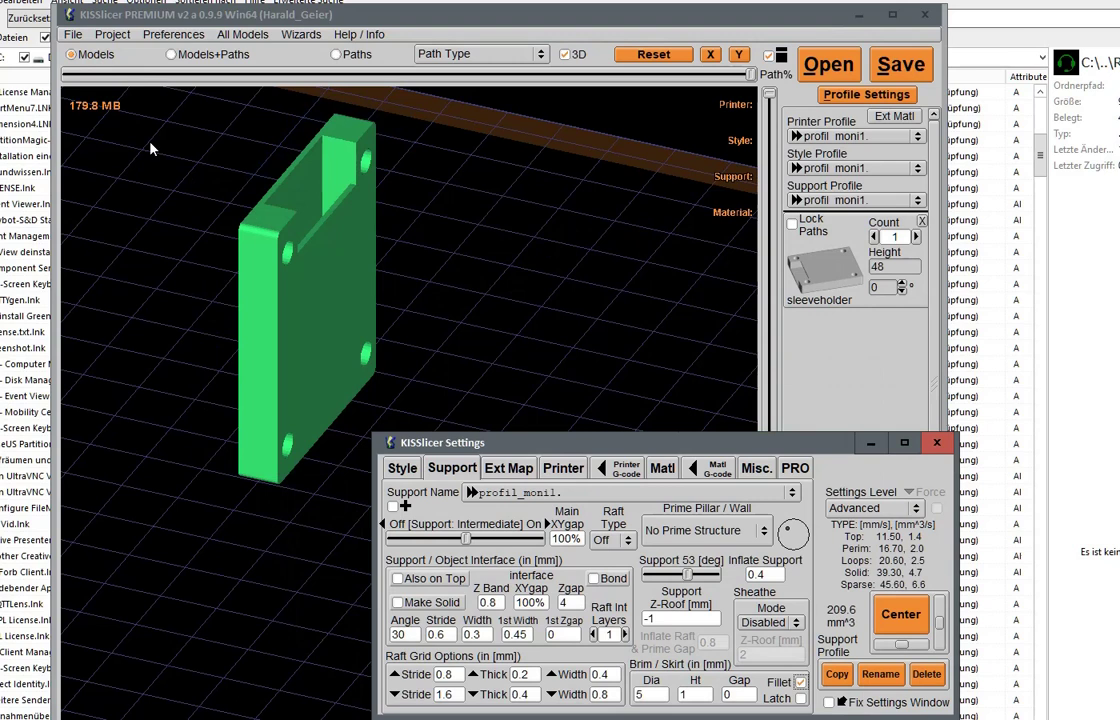
pyautogui.click(205, 58)
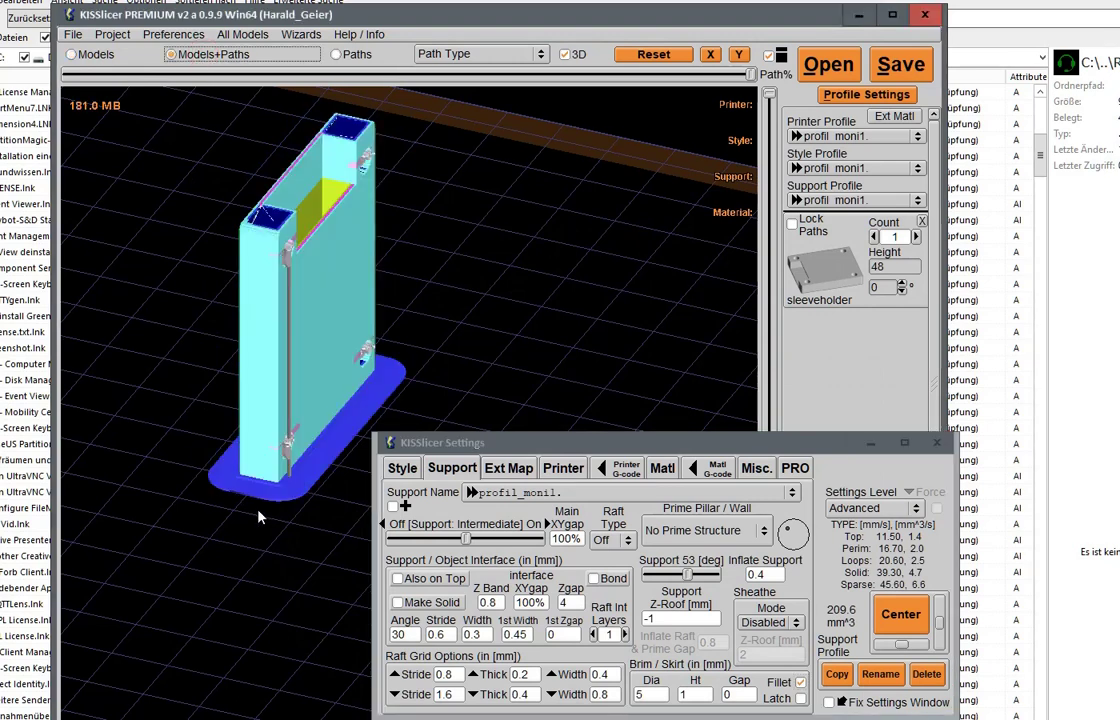
pyautogui.scroll(3, 267, 492)
pyautogui.moveTo(265, 497); pyautogui.dragTo(200, 378)
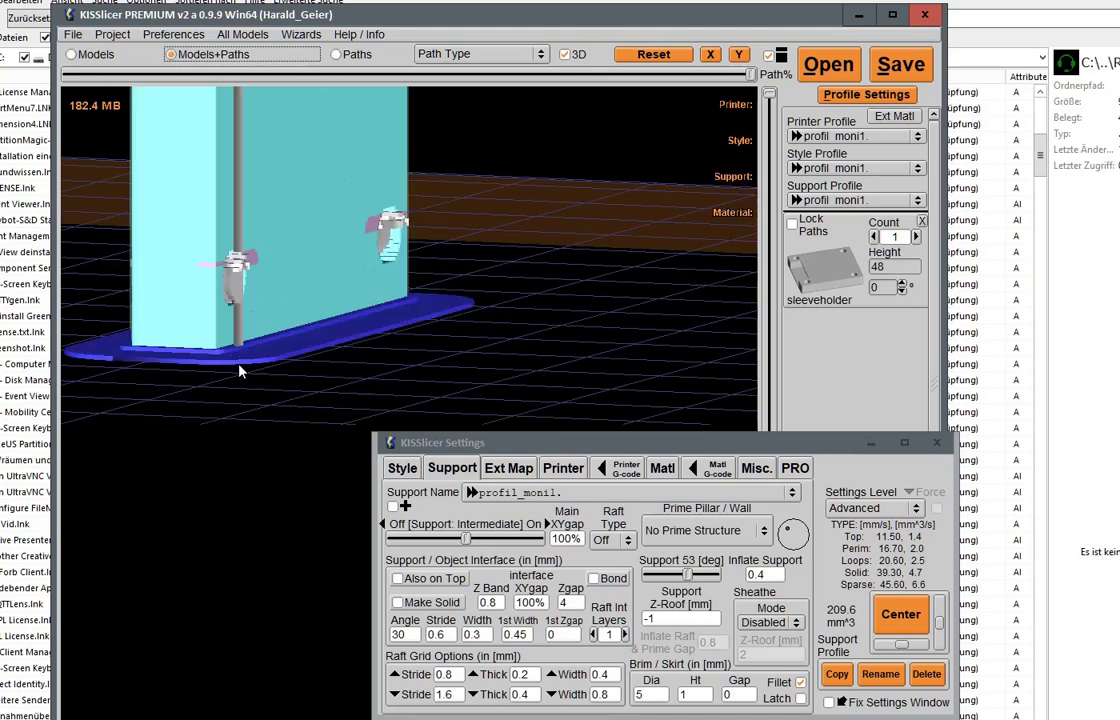
pyautogui.moveTo(240, 372); pyautogui.dragTo(355, 168)
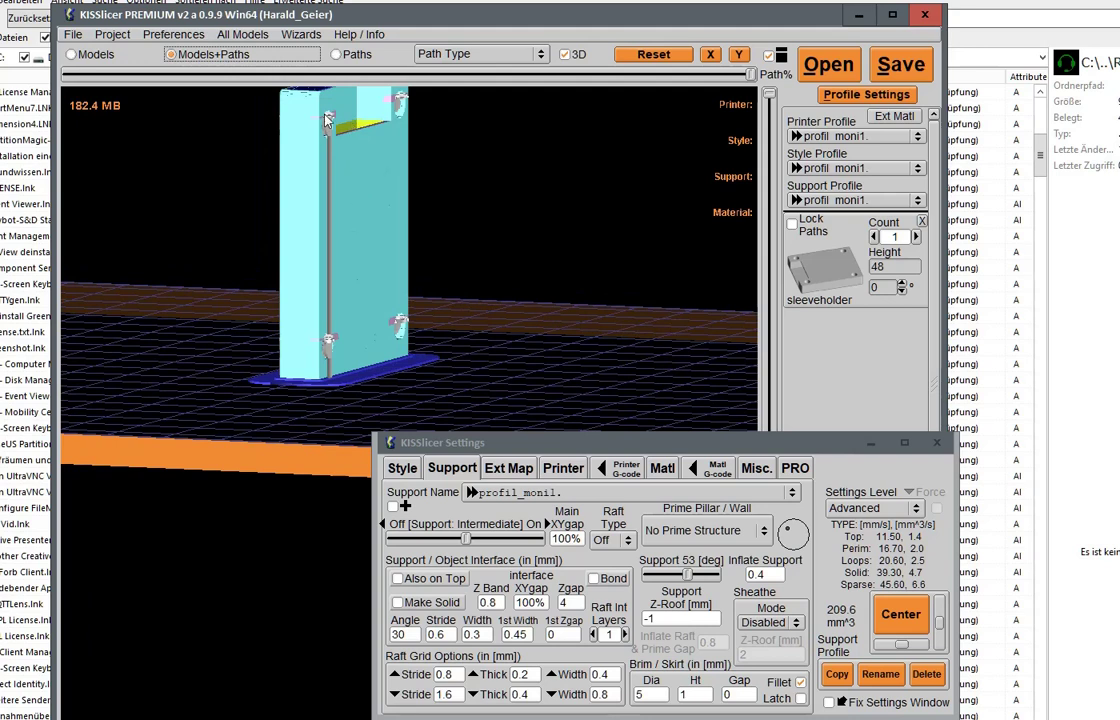
pyautogui.moveTo(331, 234); pyautogui.dragTo(232, 503)
pyautogui.scroll(2, 297, 537)
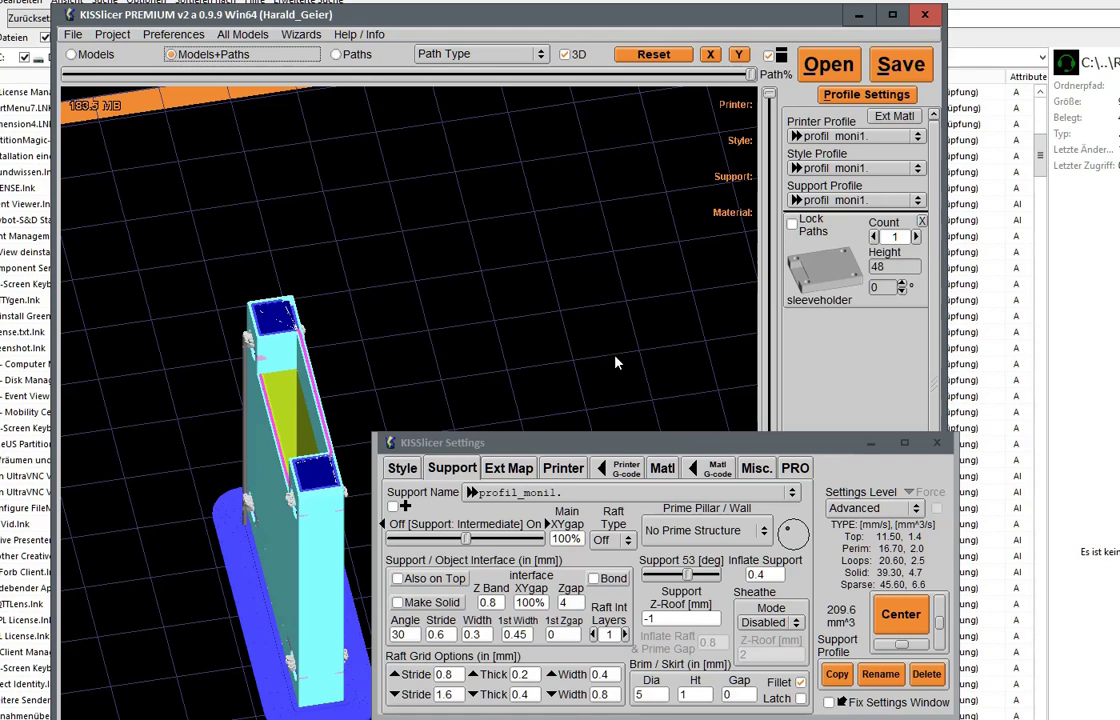
# Save the G-code as sleeveholder.gcode on the A: uploads (\\octopi) drive and start printing it from OctoPrint
pyautogui.click(900, 64)
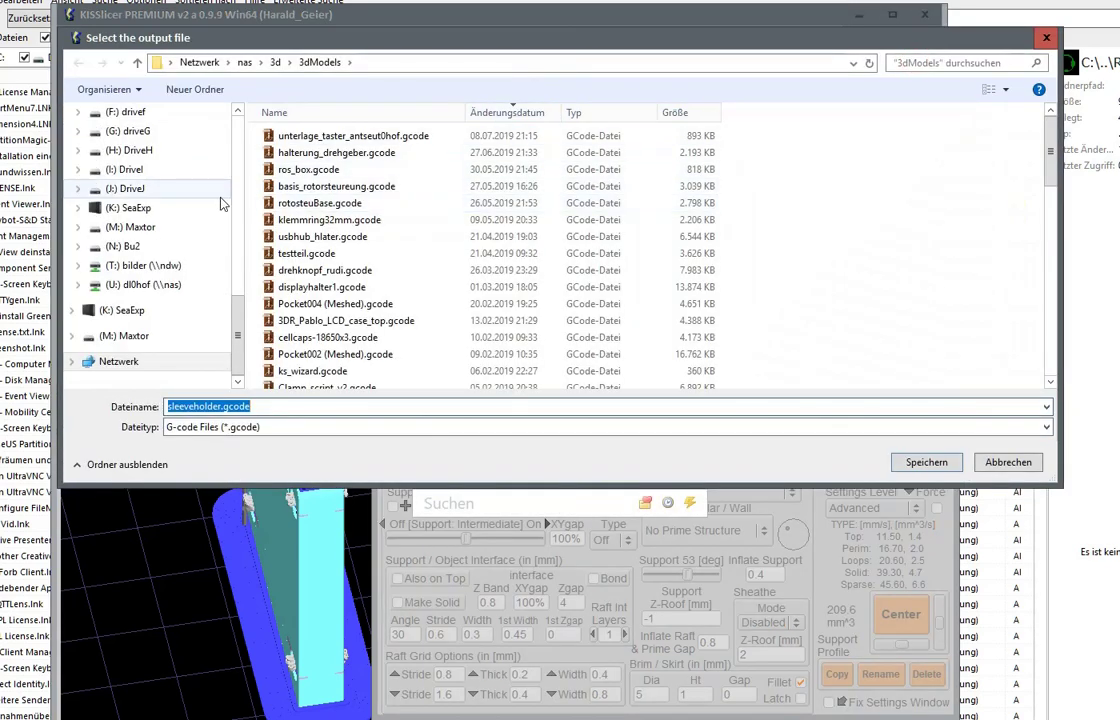
pyautogui.click(237, 110)
pyautogui.click(152, 131)
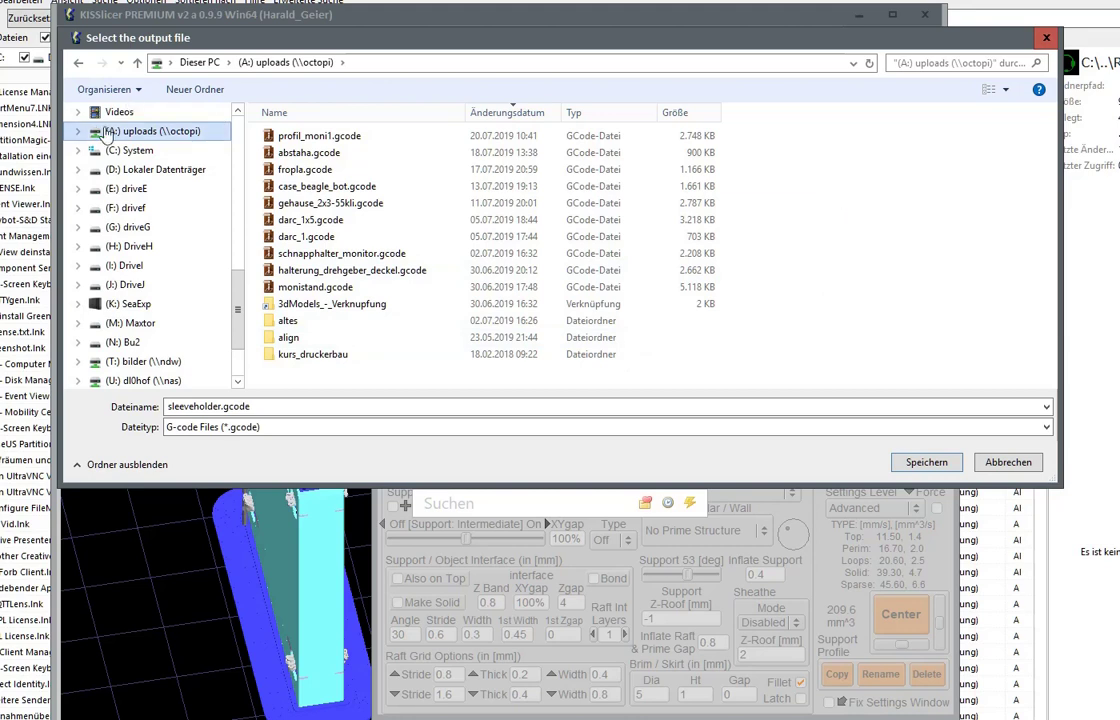
pyautogui.click(267, 405)
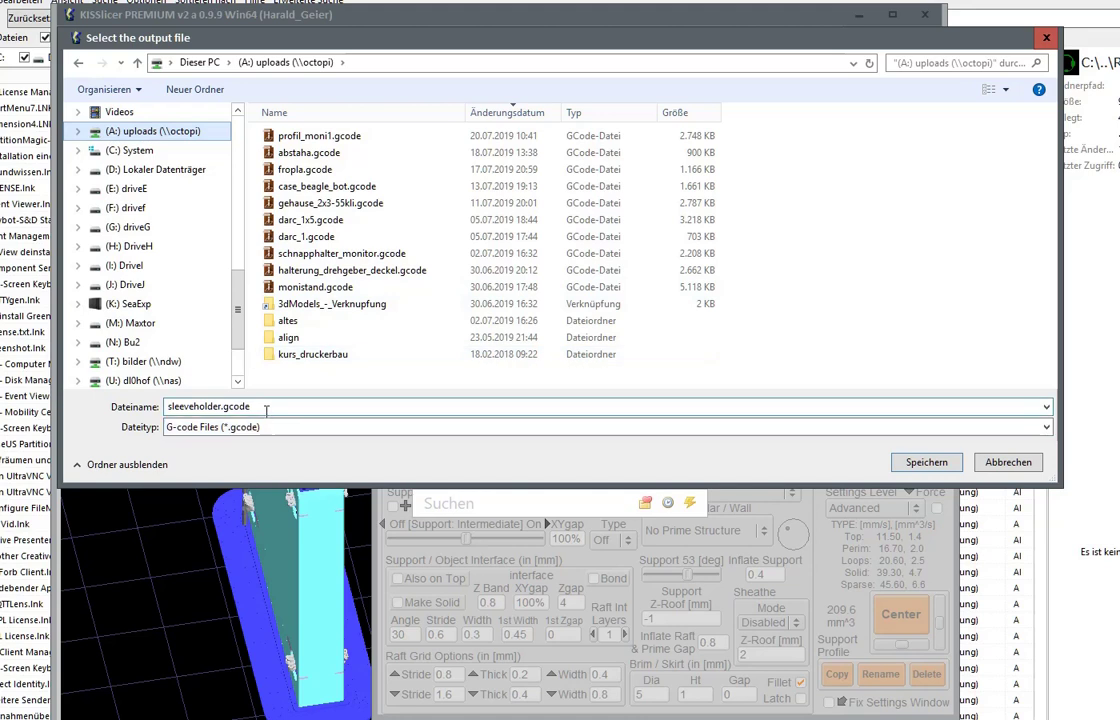
pyautogui.doubleClick(273, 402)
pyautogui.click(926, 462)
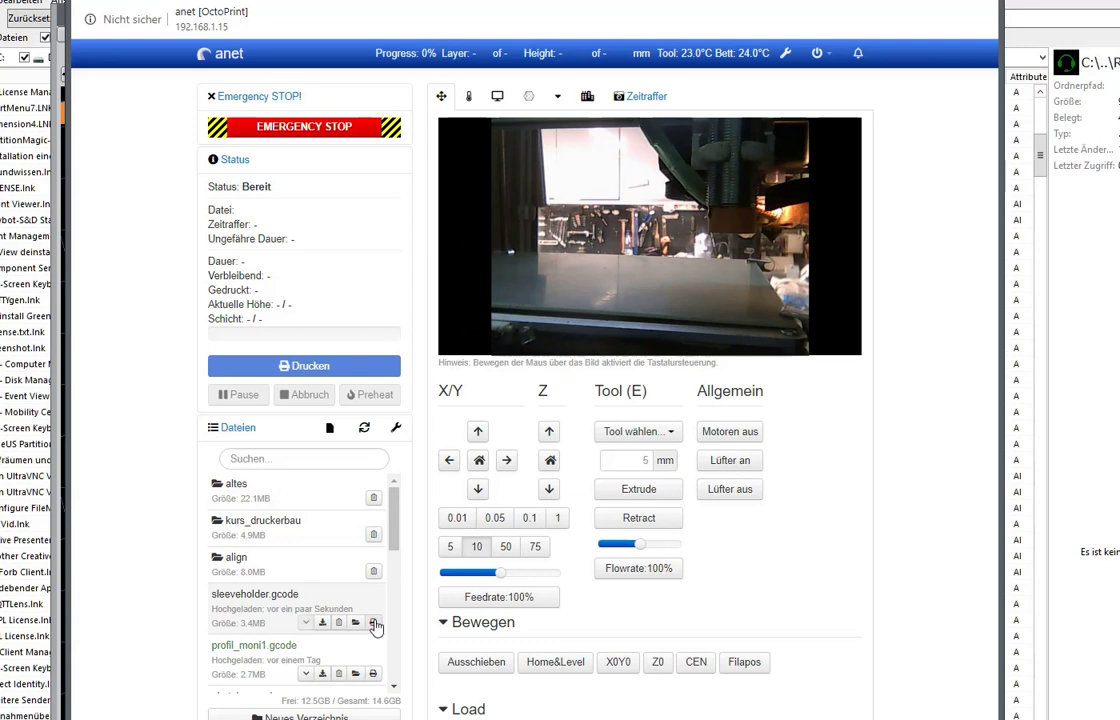
pyautogui.click(374, 625)
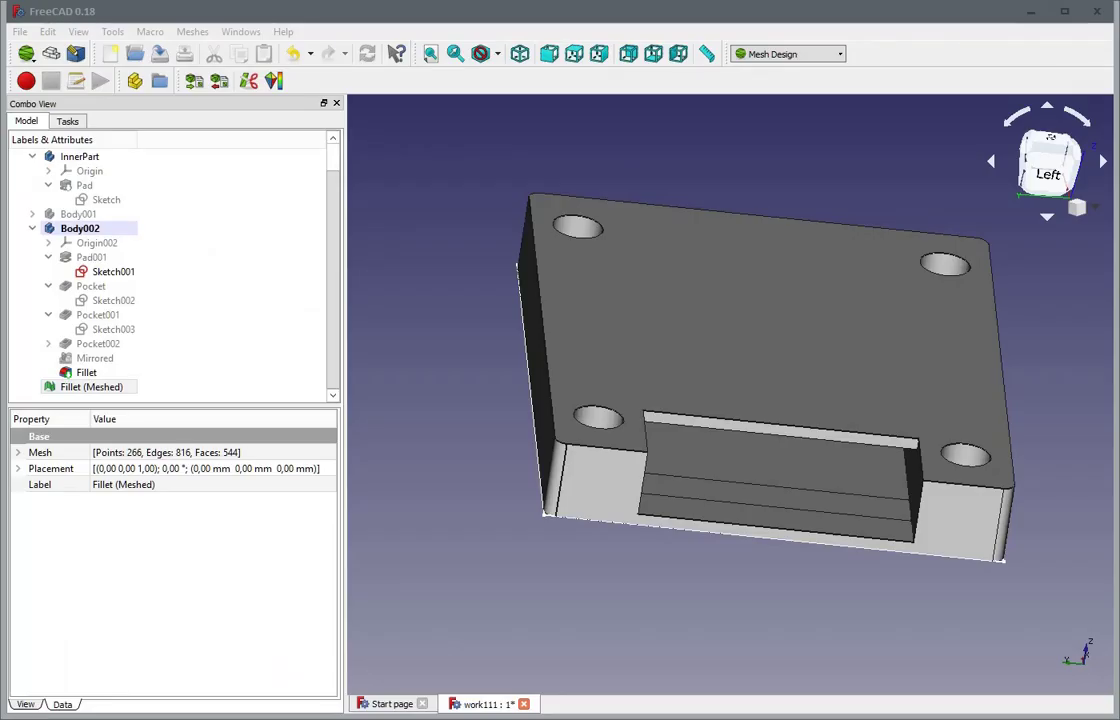
# Switch to ACDSee and view the photos of the printed sleeveholder
pyautogui.hotkey('alt', 'Tab')
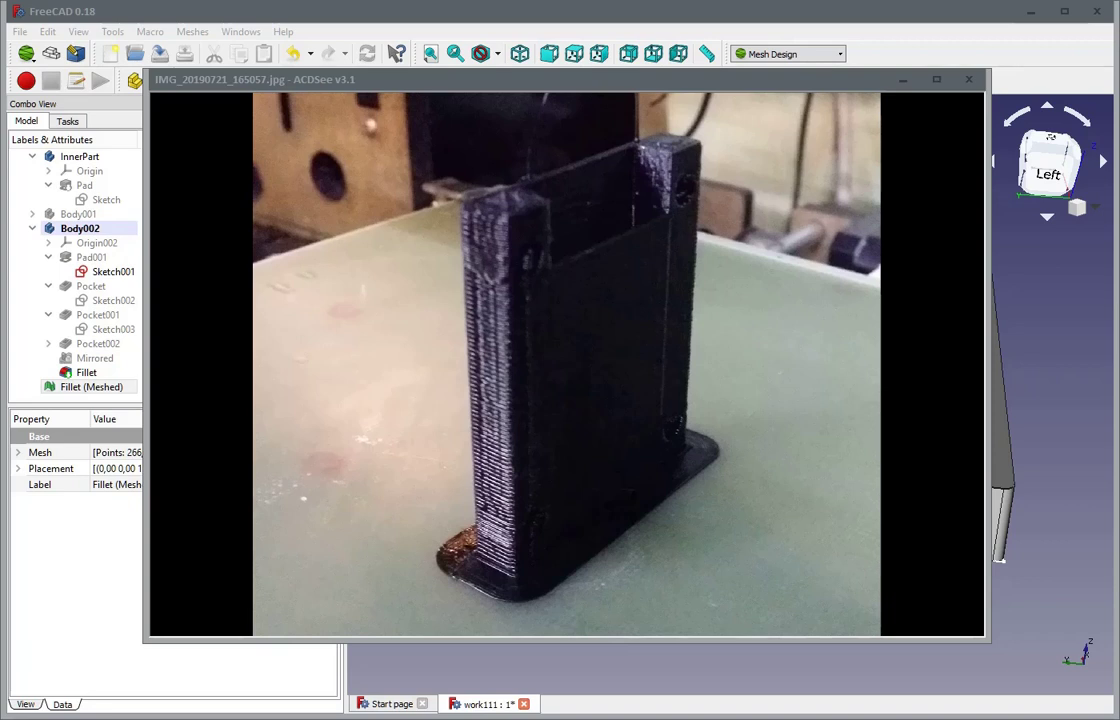
pyautogui.press('pagedown')
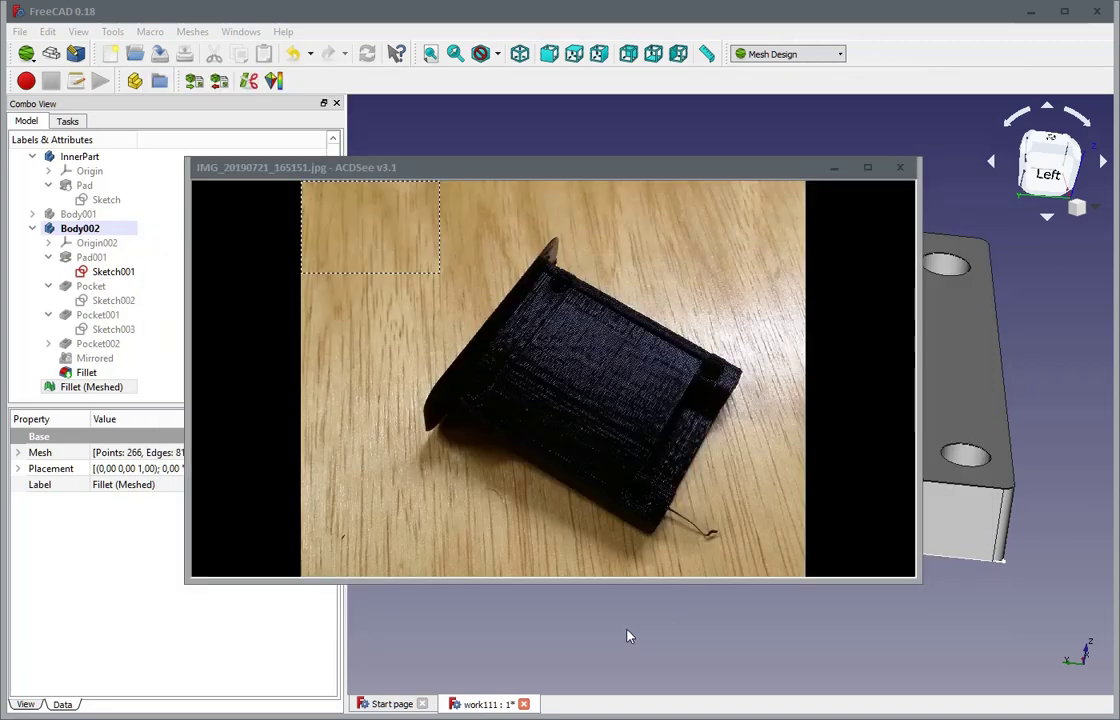